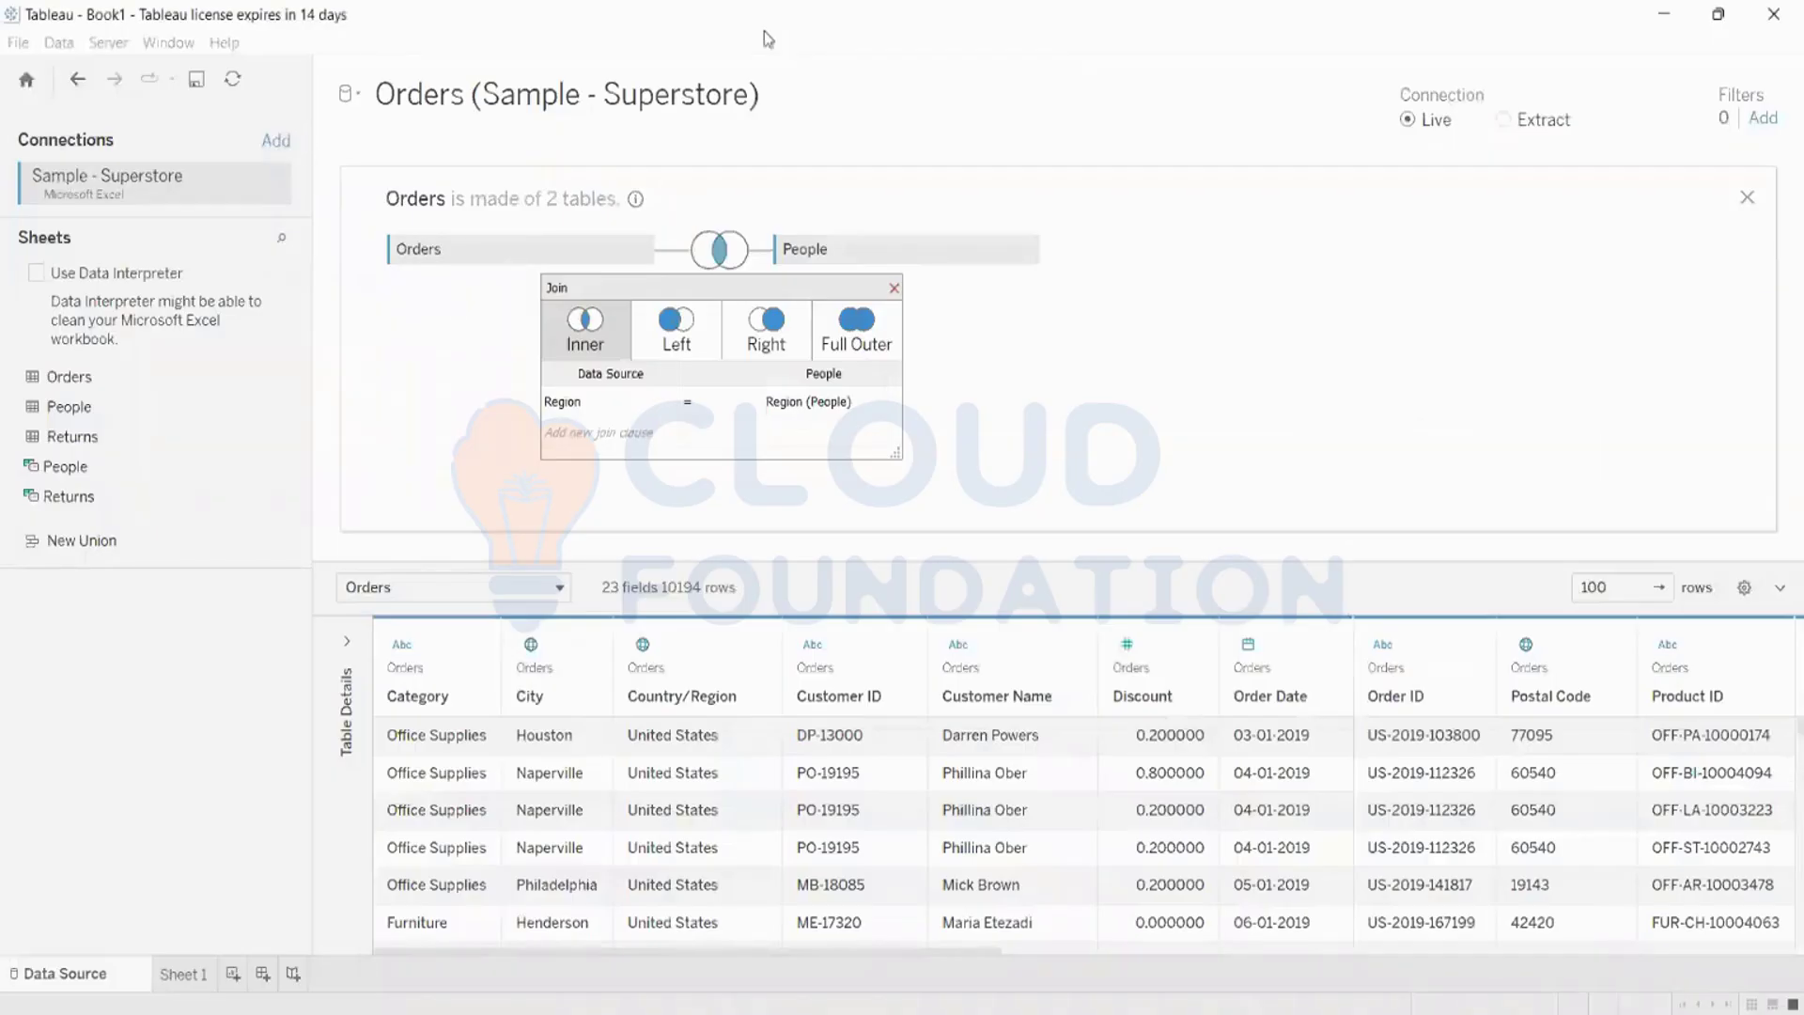
- Create a new workbook, continue the product trial, and maximize the new window
left_click(347, 94)
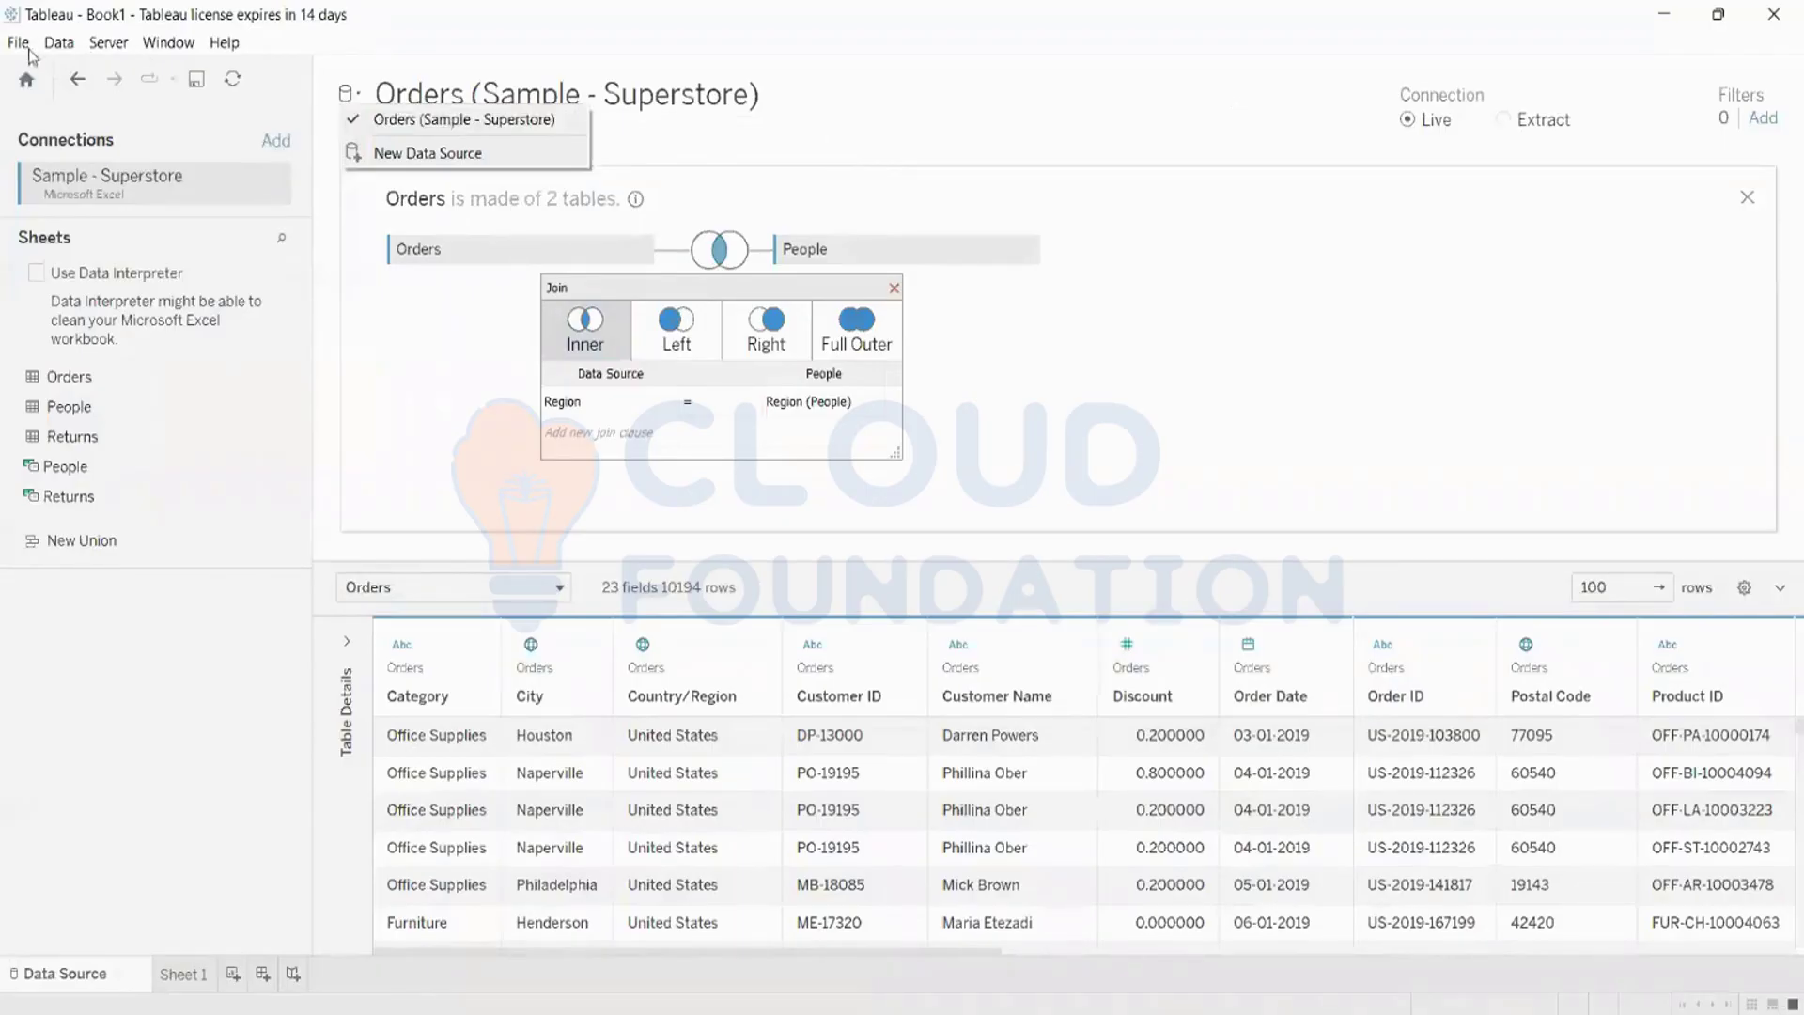
left_click(26, 47)
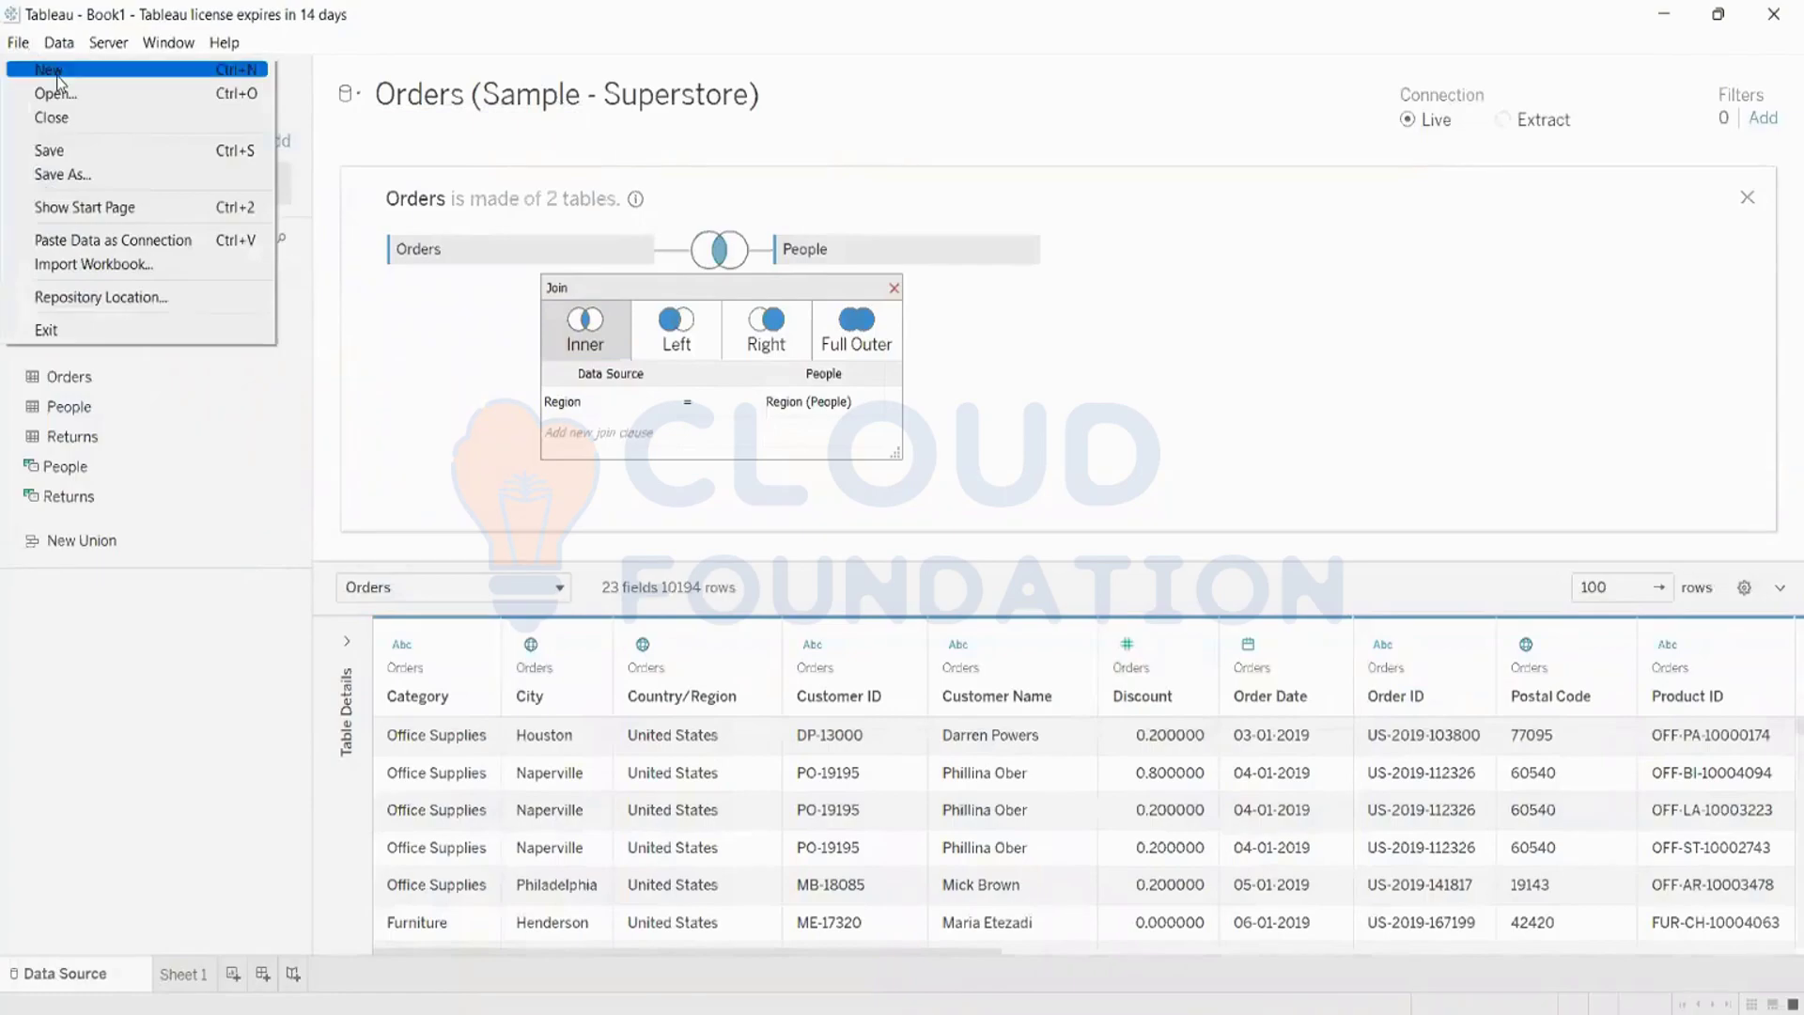
left_click(58, 79)
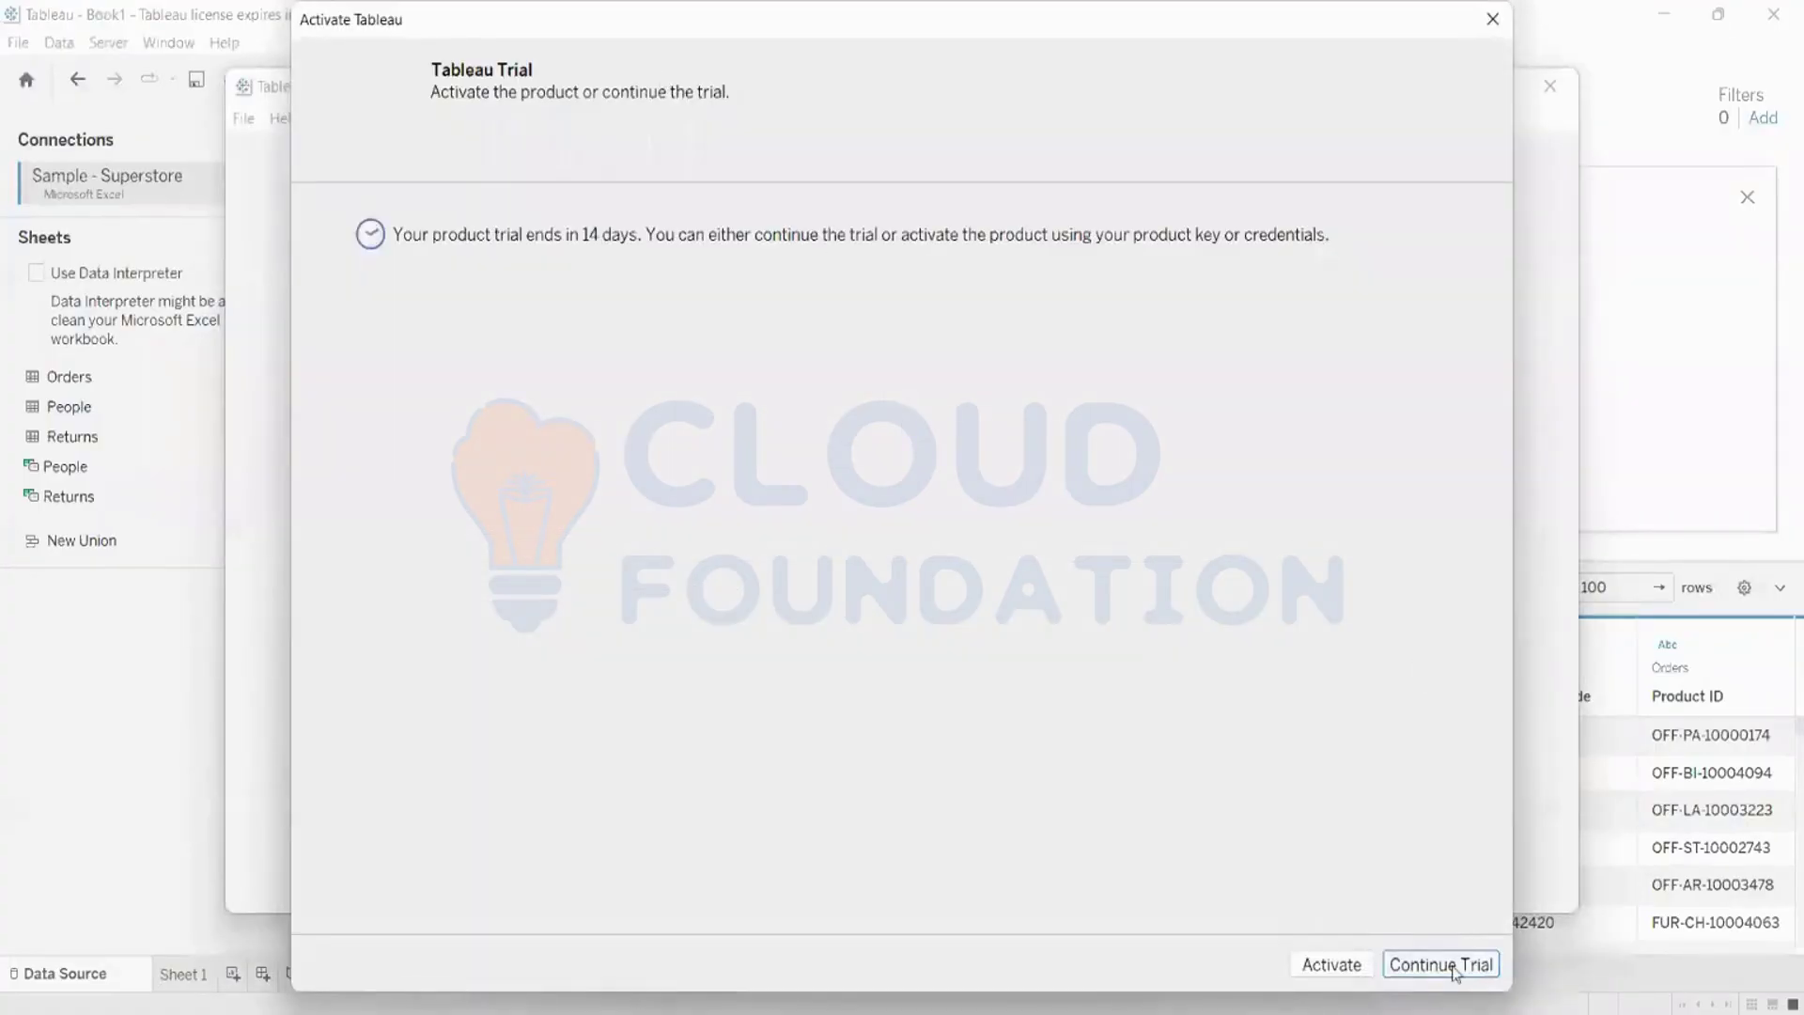
left_click(1442, 965)
left_click(1494, 86)
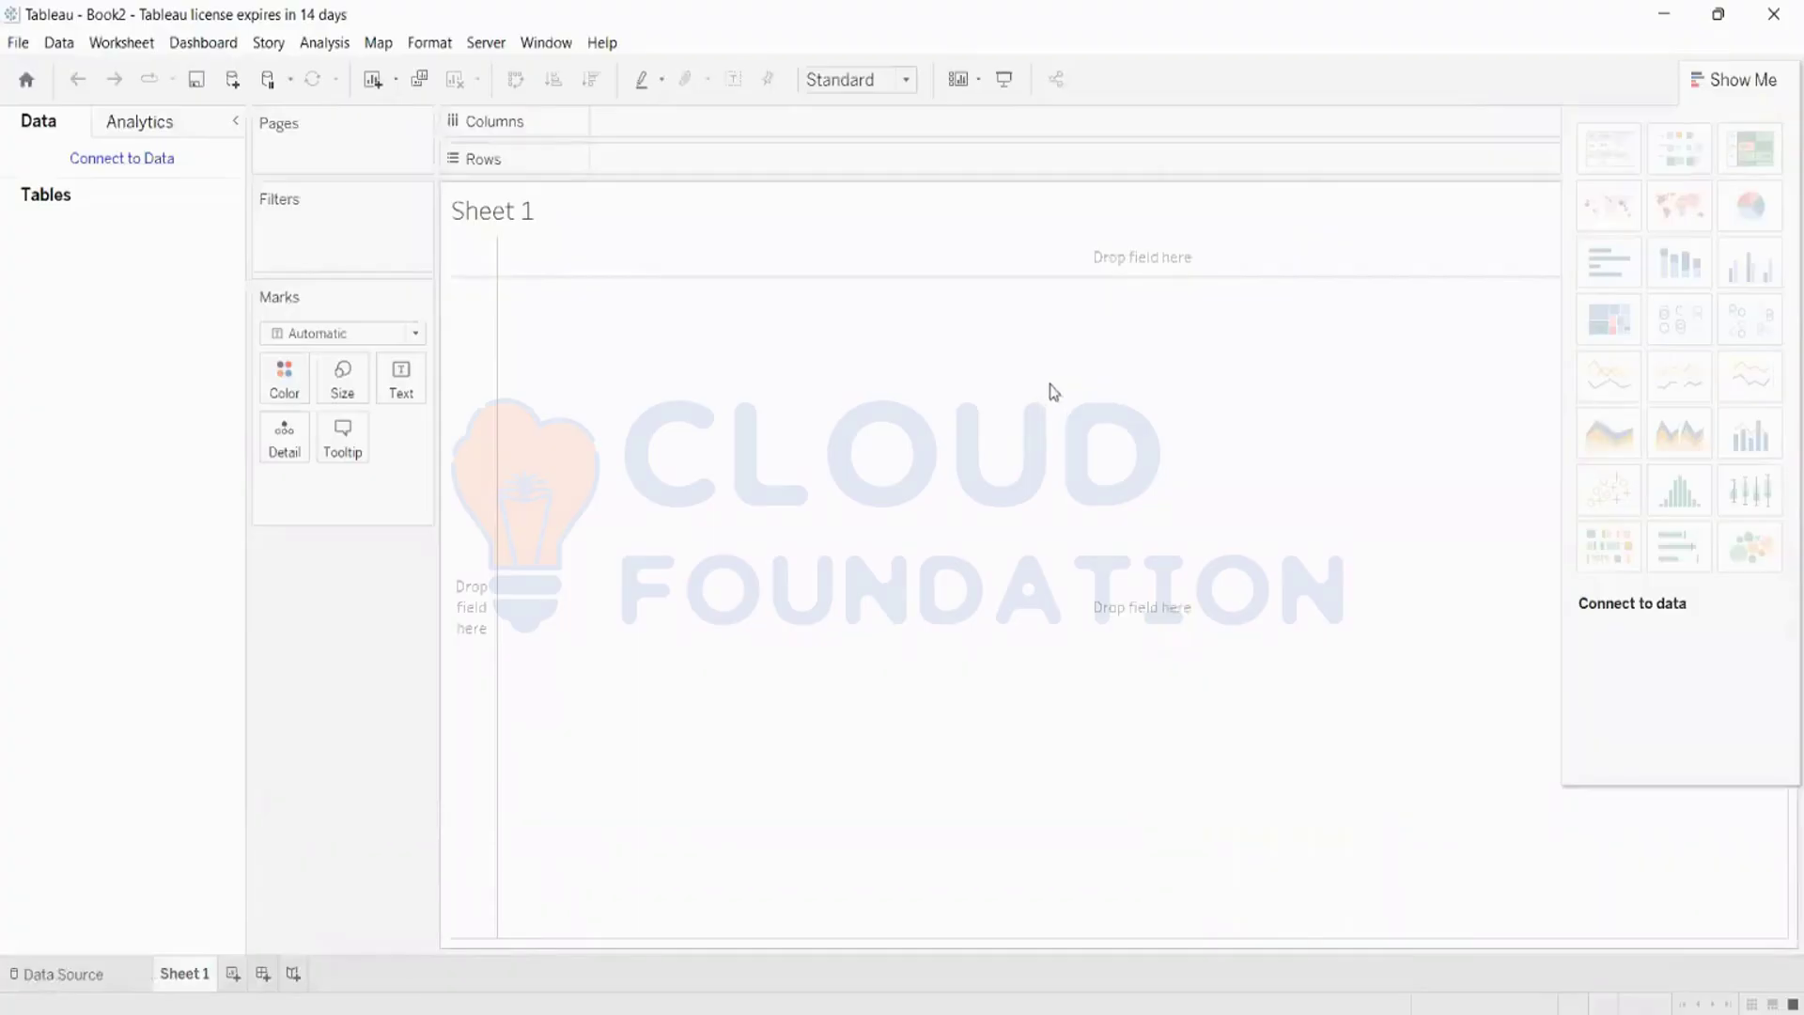
- Examine the available data connectors and the Tableau Server sign-in options
left_click(133, 168)
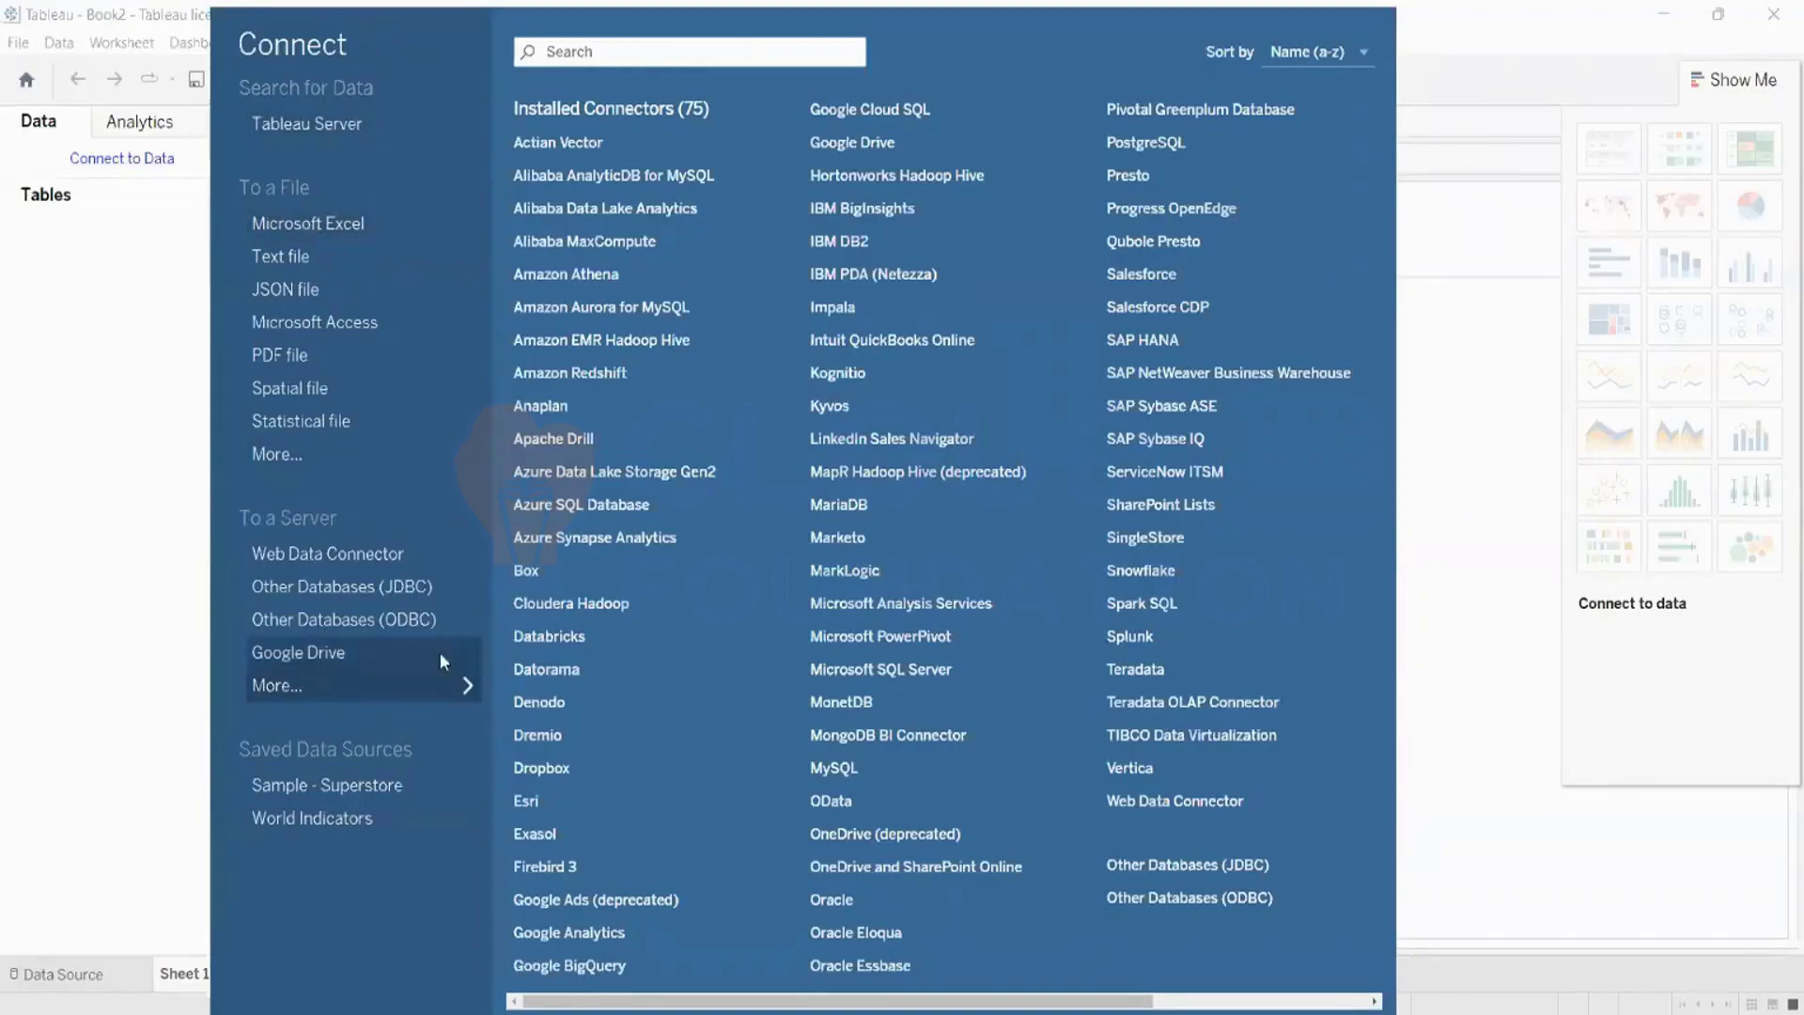
left_click(381, 696)
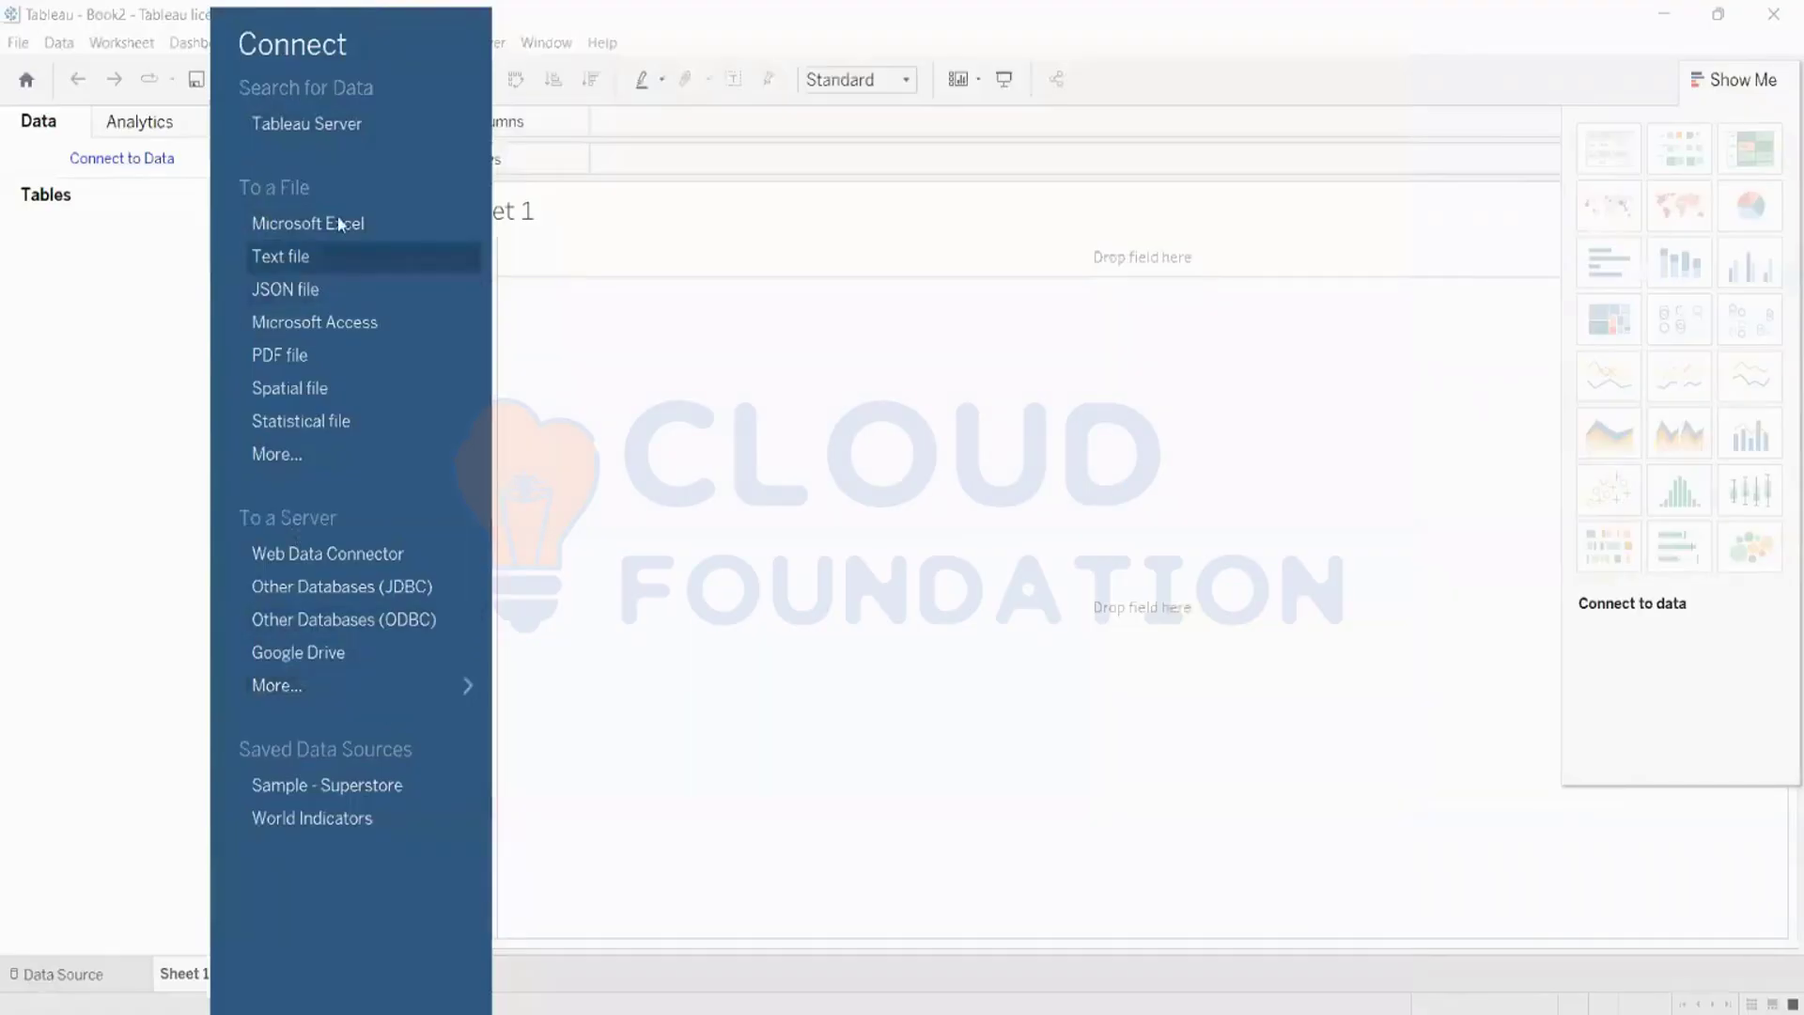
left_click(354, 124)
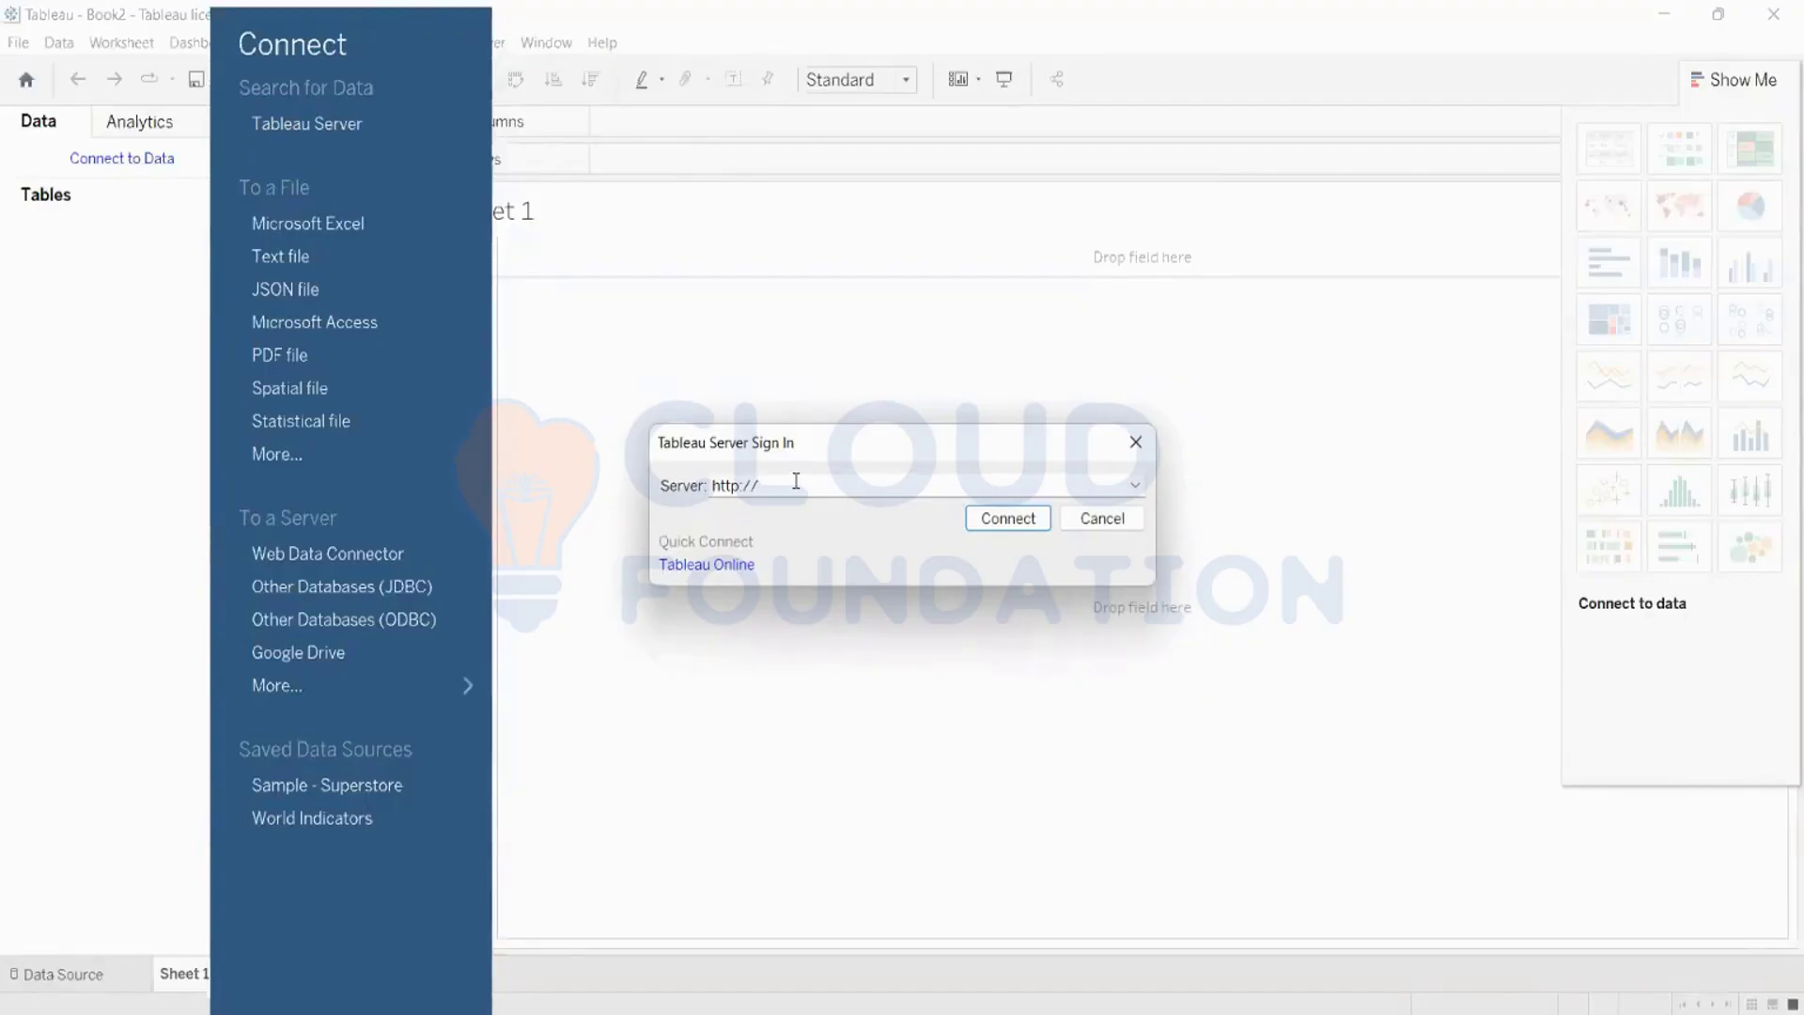
left_click(1112, 529)
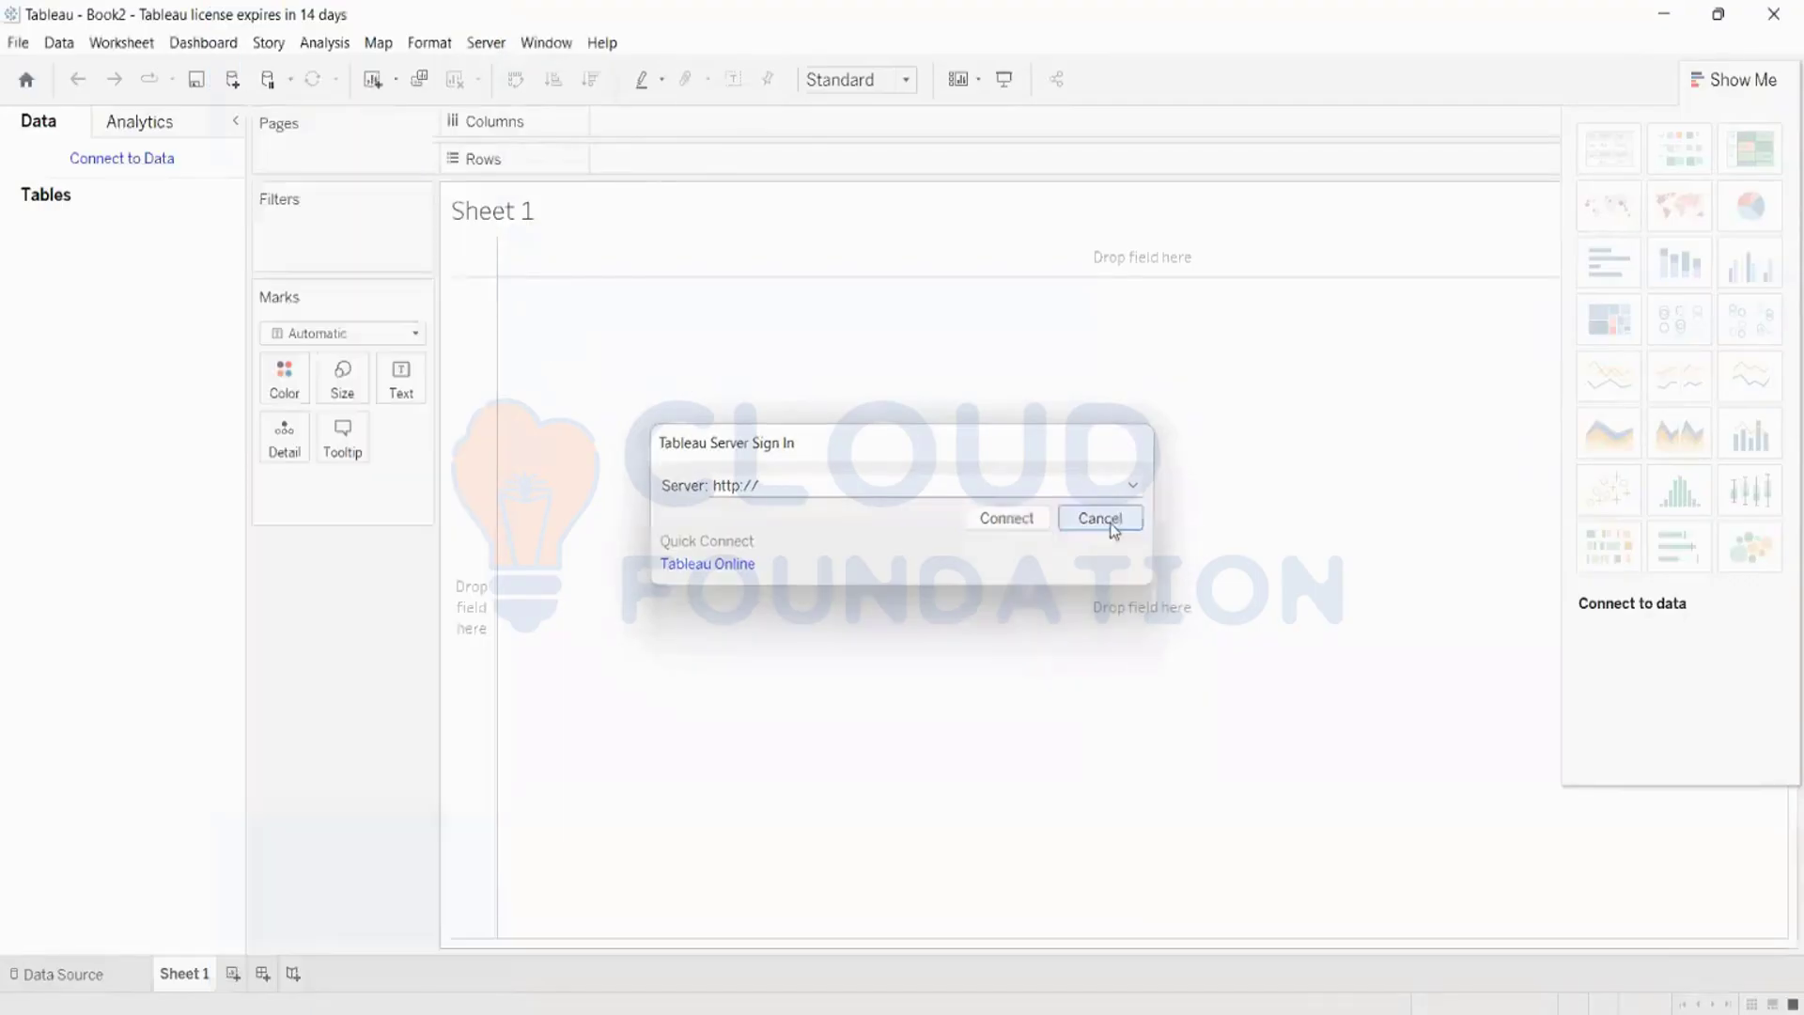
left_click(100, 161)
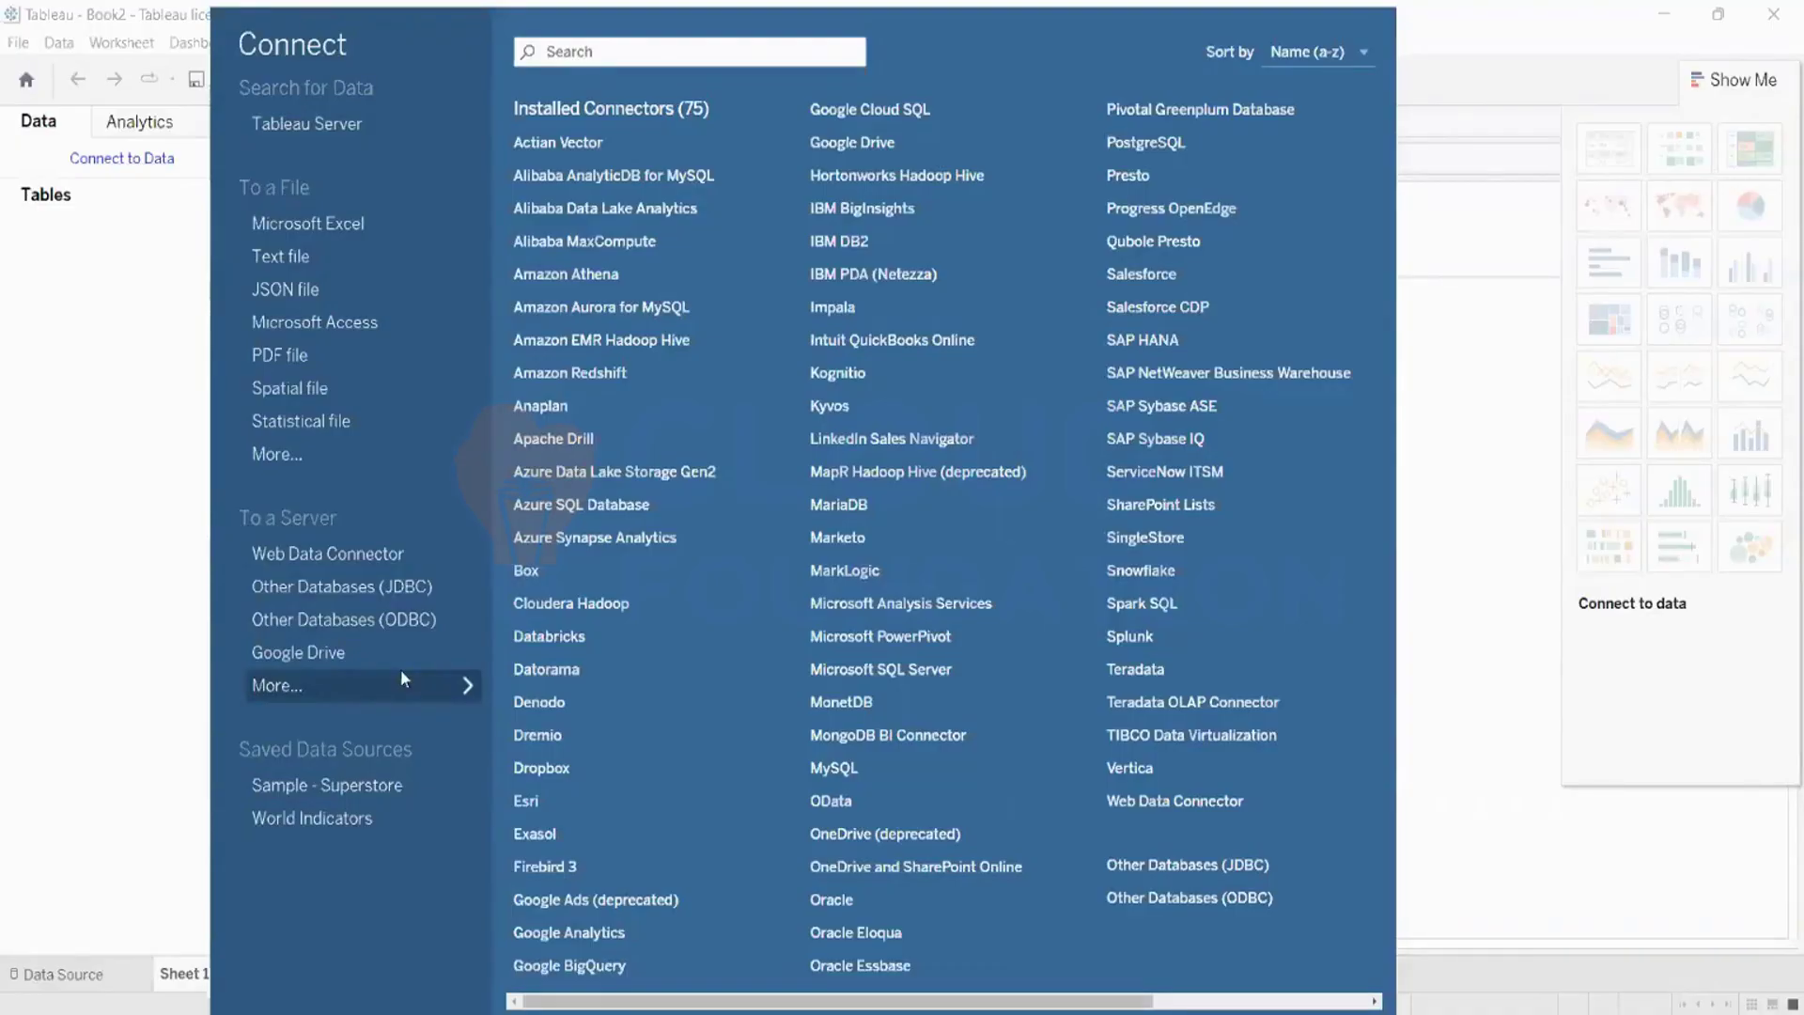
left_click(306, 124)
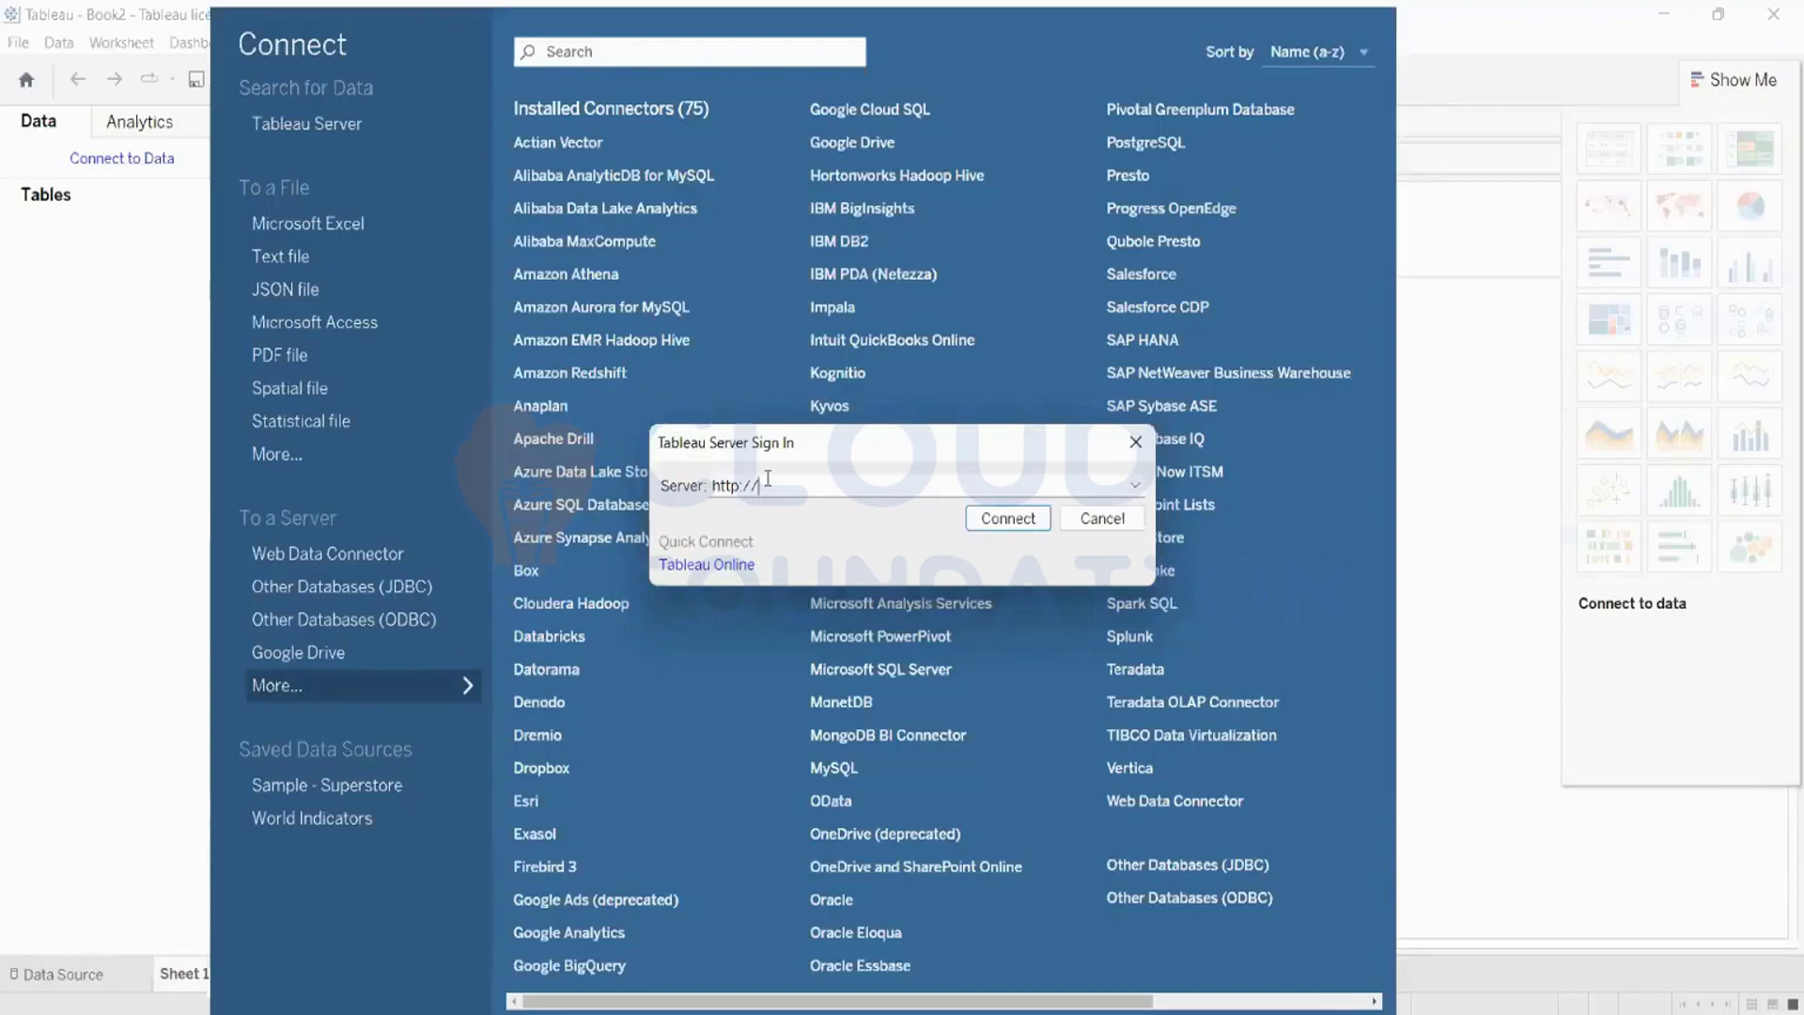
left_click(1109, 522)
- Examine the browsing dialog for connecting to other file types, leaving without choosing a file
left_click(143, 161)
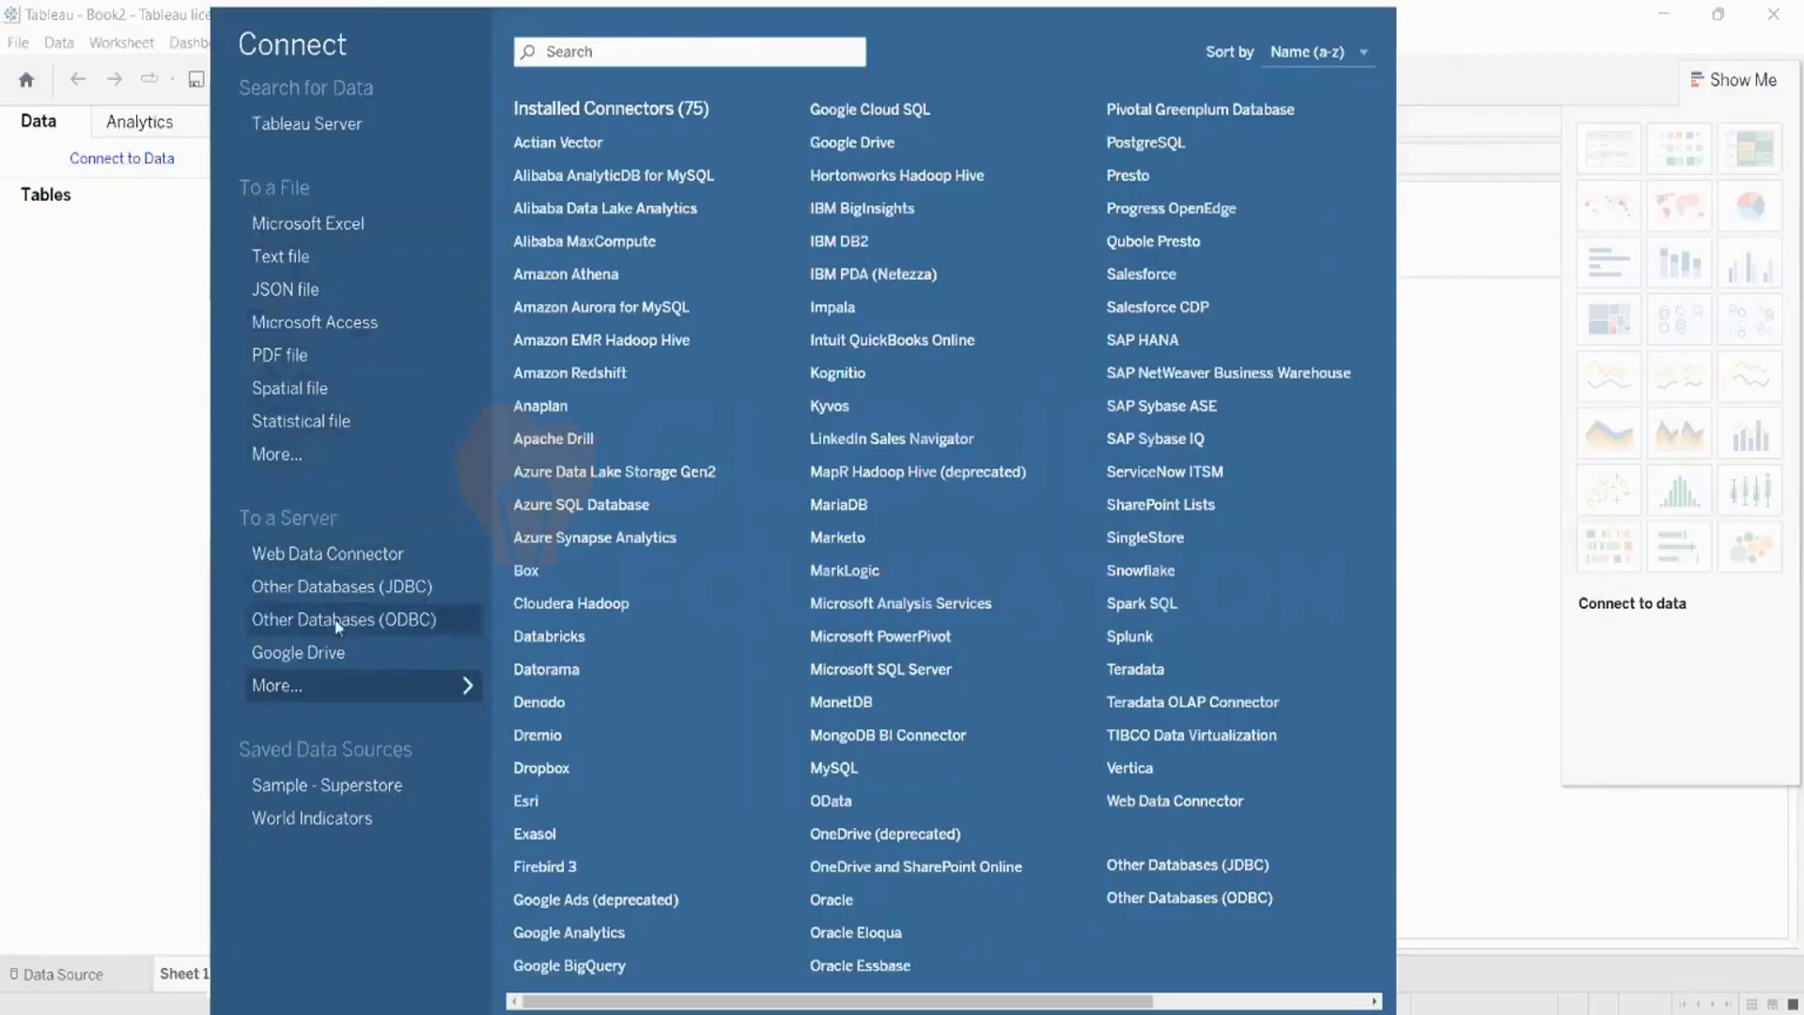
left_click(298, 454)
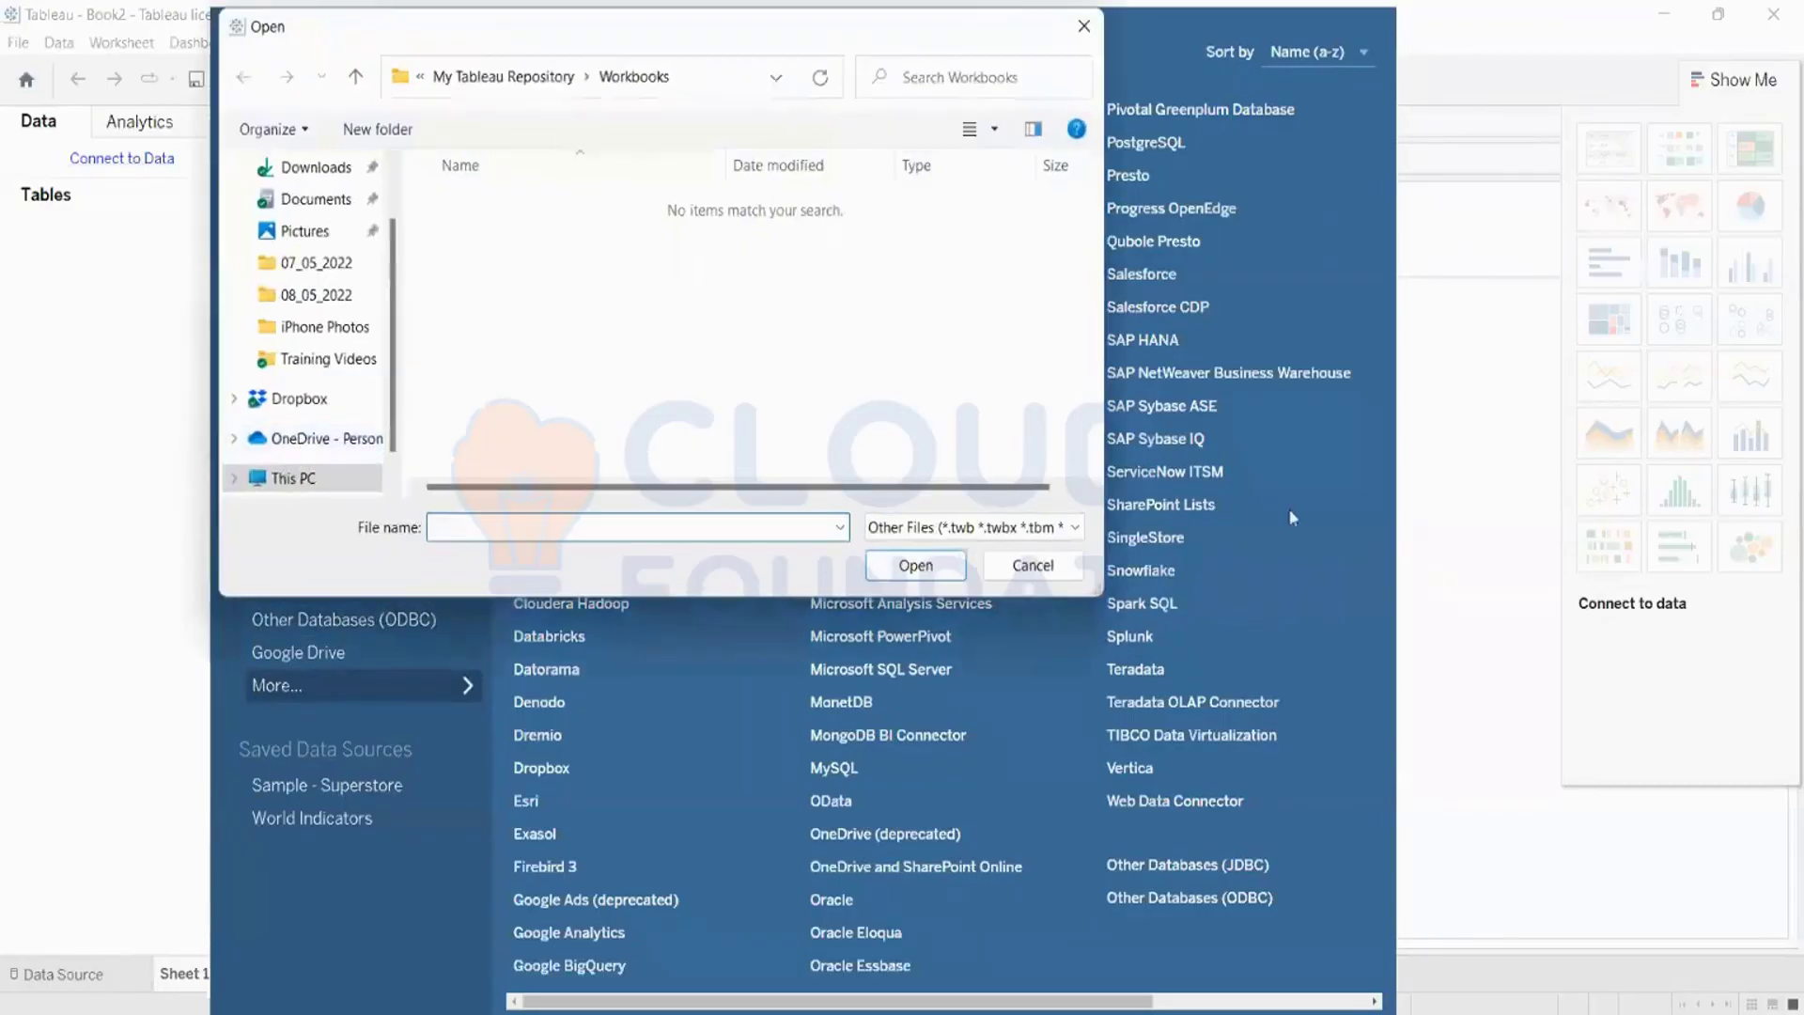
left_click(1033, 565)
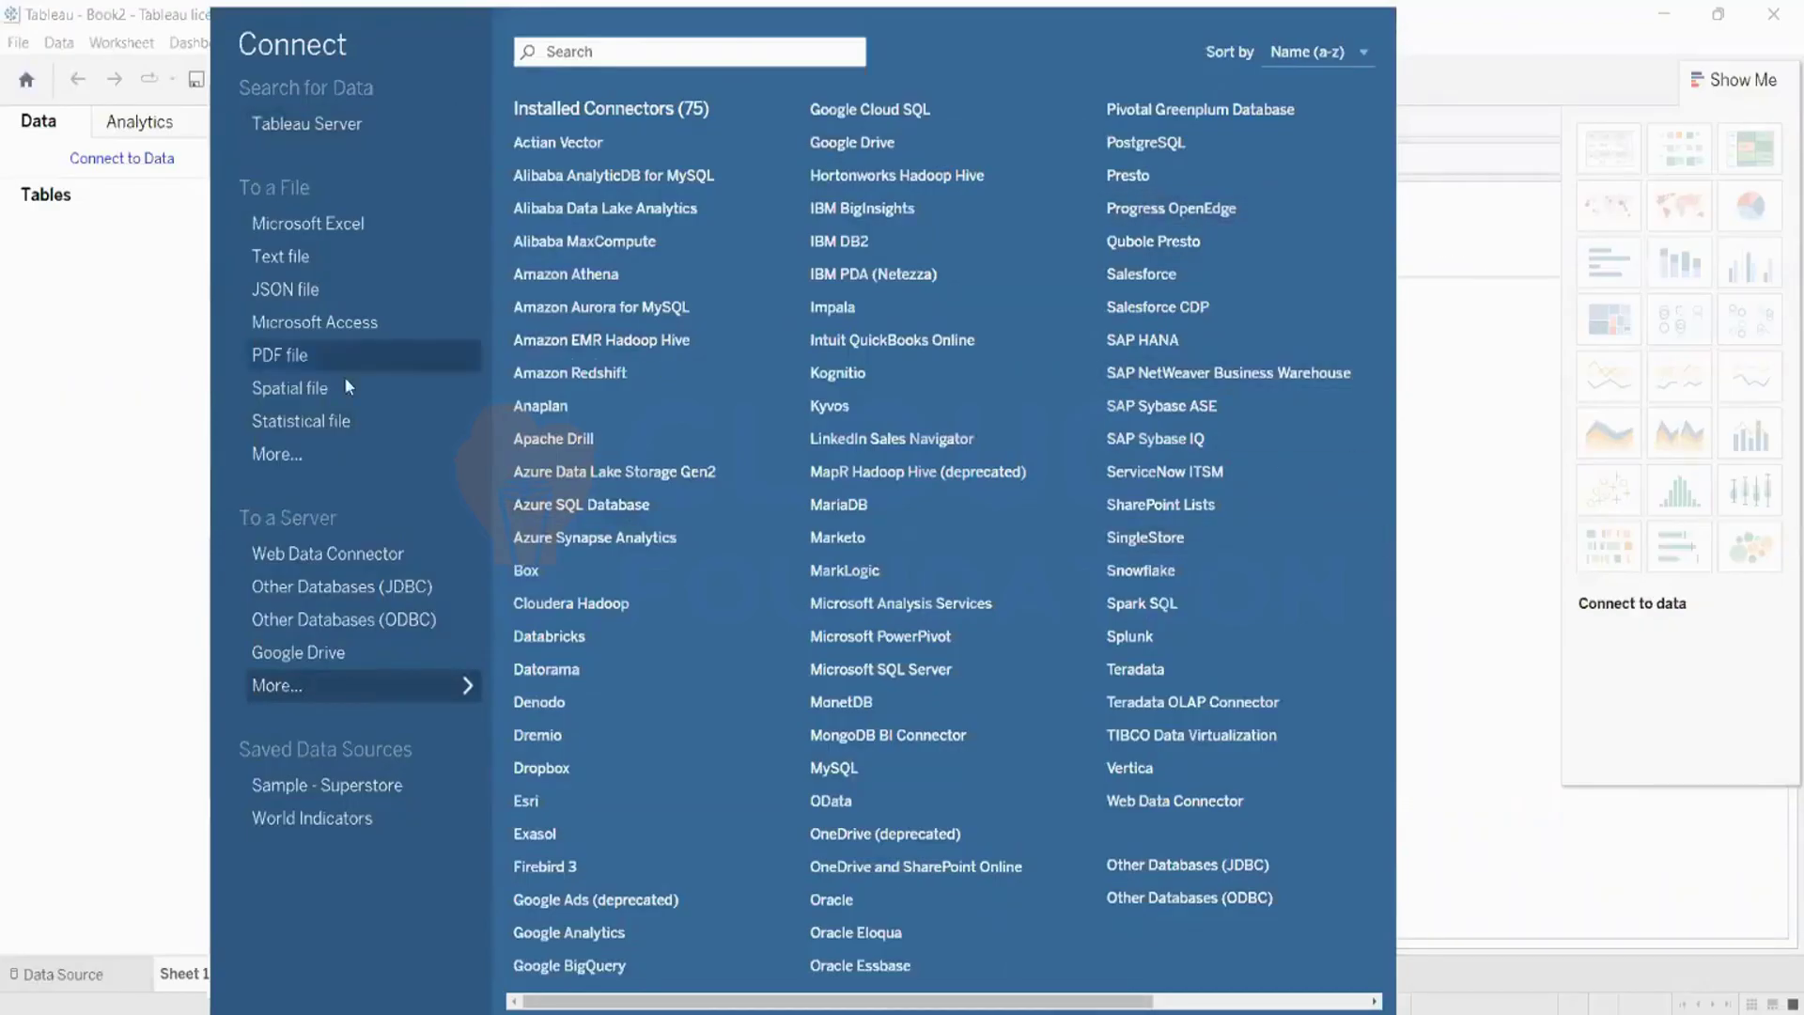
left_click(1476, 371)
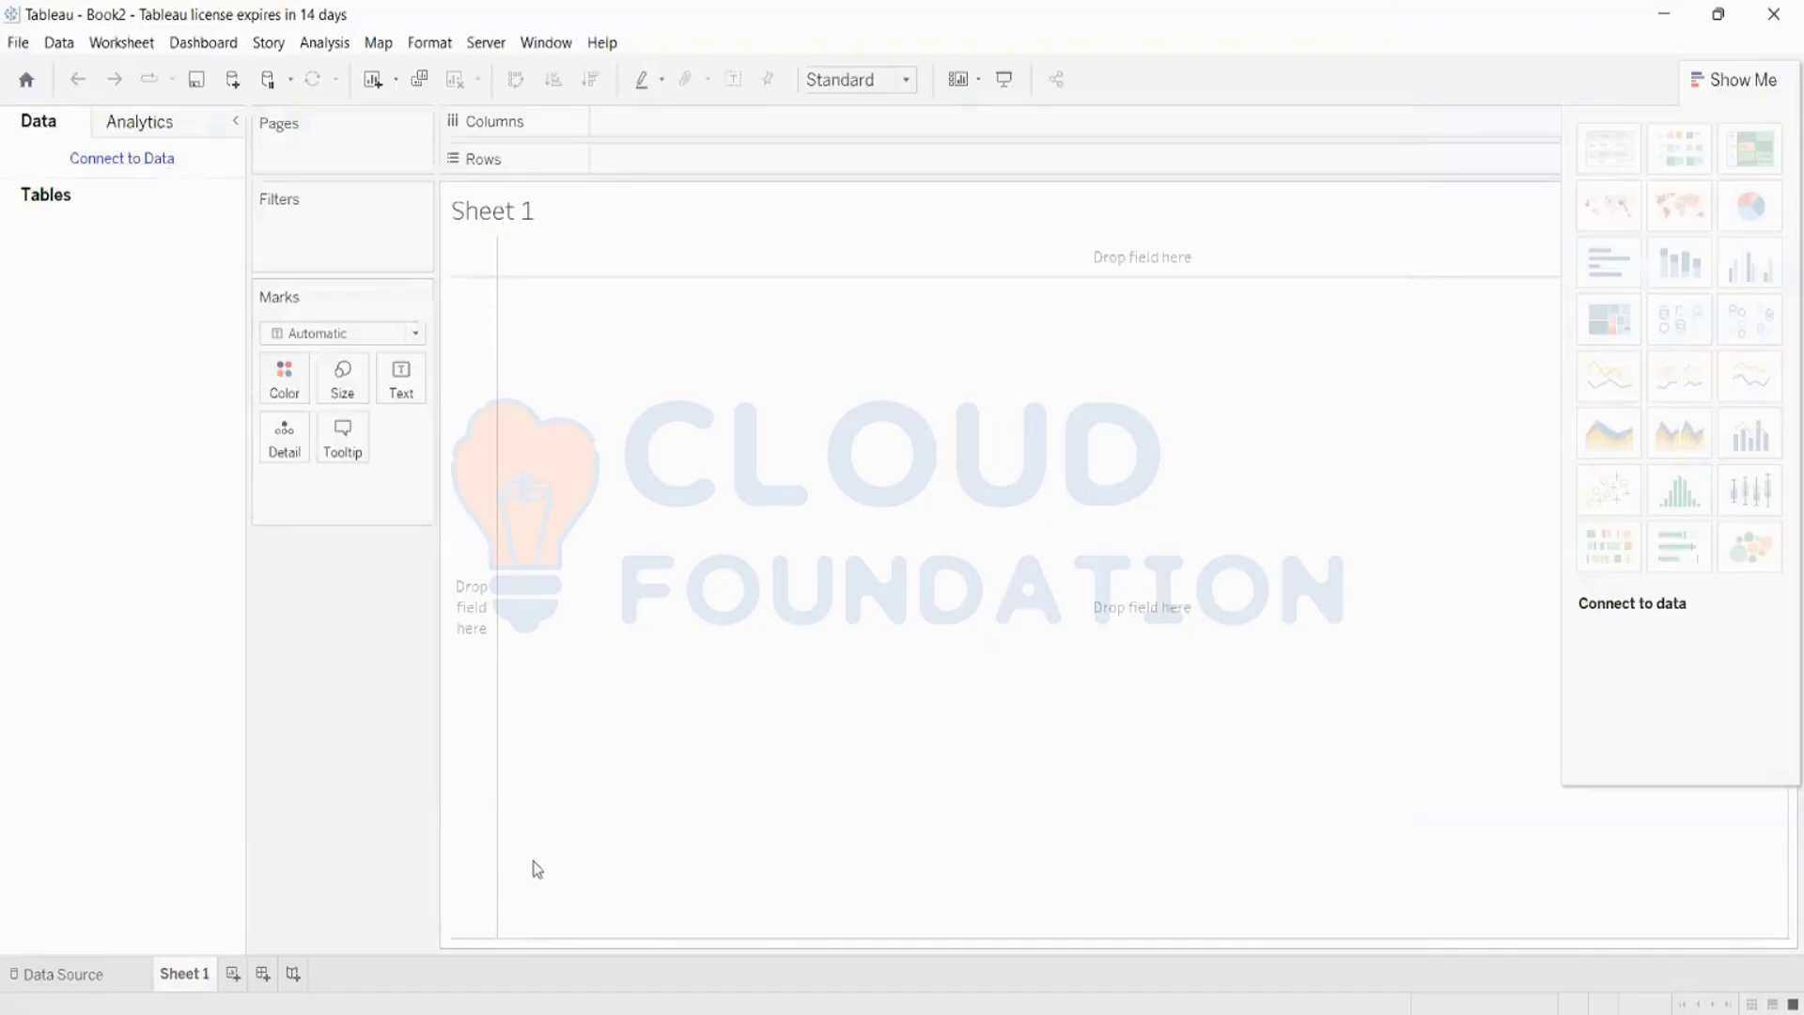
- Connect to the Sample - Superstore Excel workbook and add its Orders table to the data source, with the table details collapsed
left_click(132, 159)
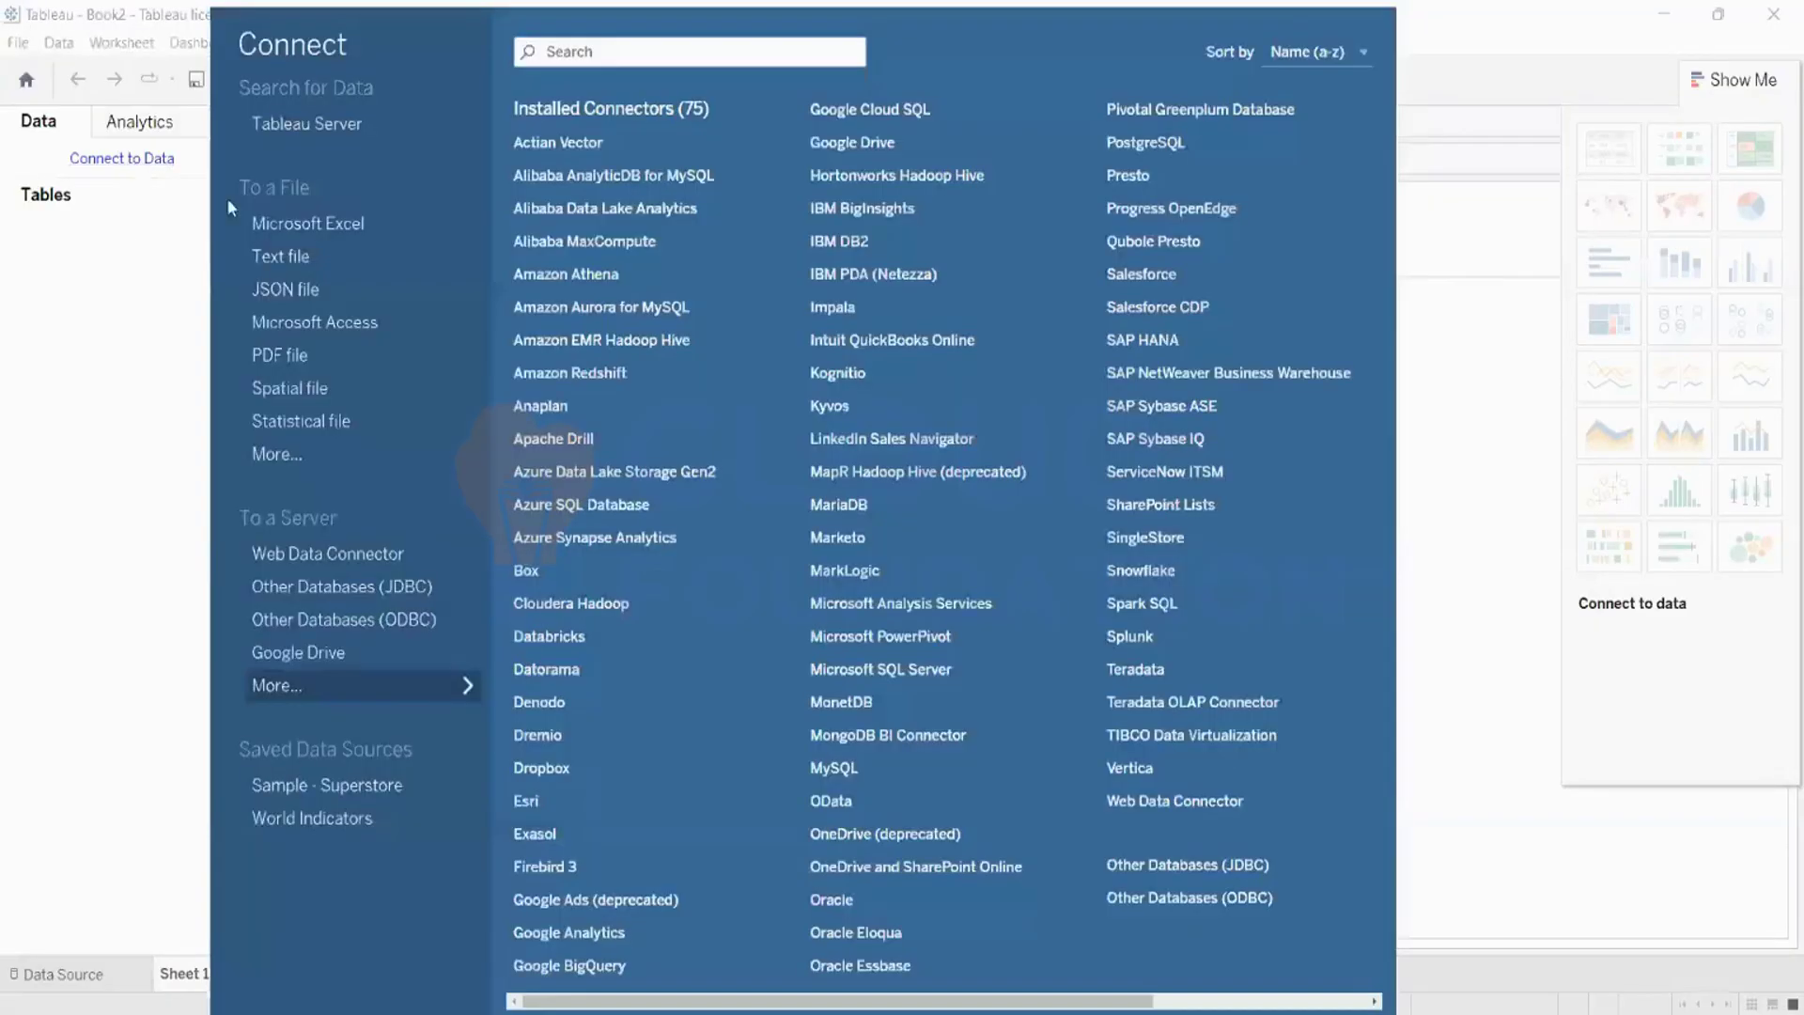
left_click(282, 222)
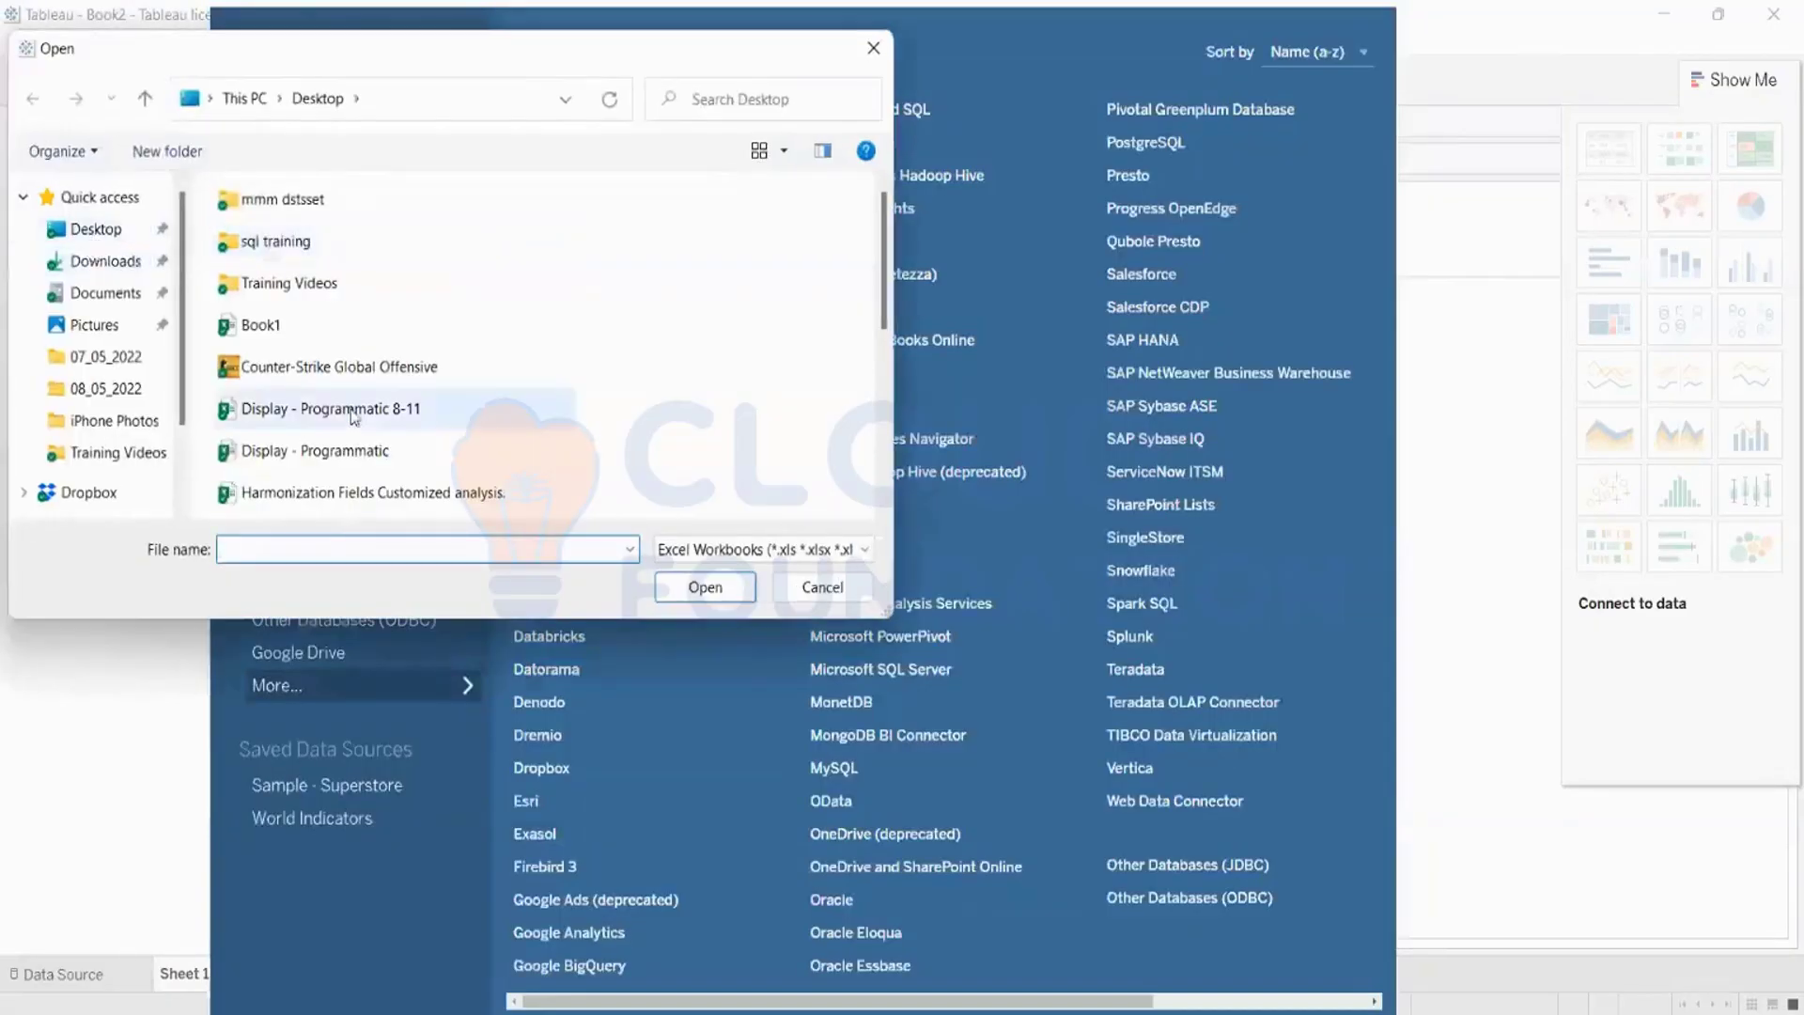
scroll(348, 413, "down", 5)
double_click(319, 498)
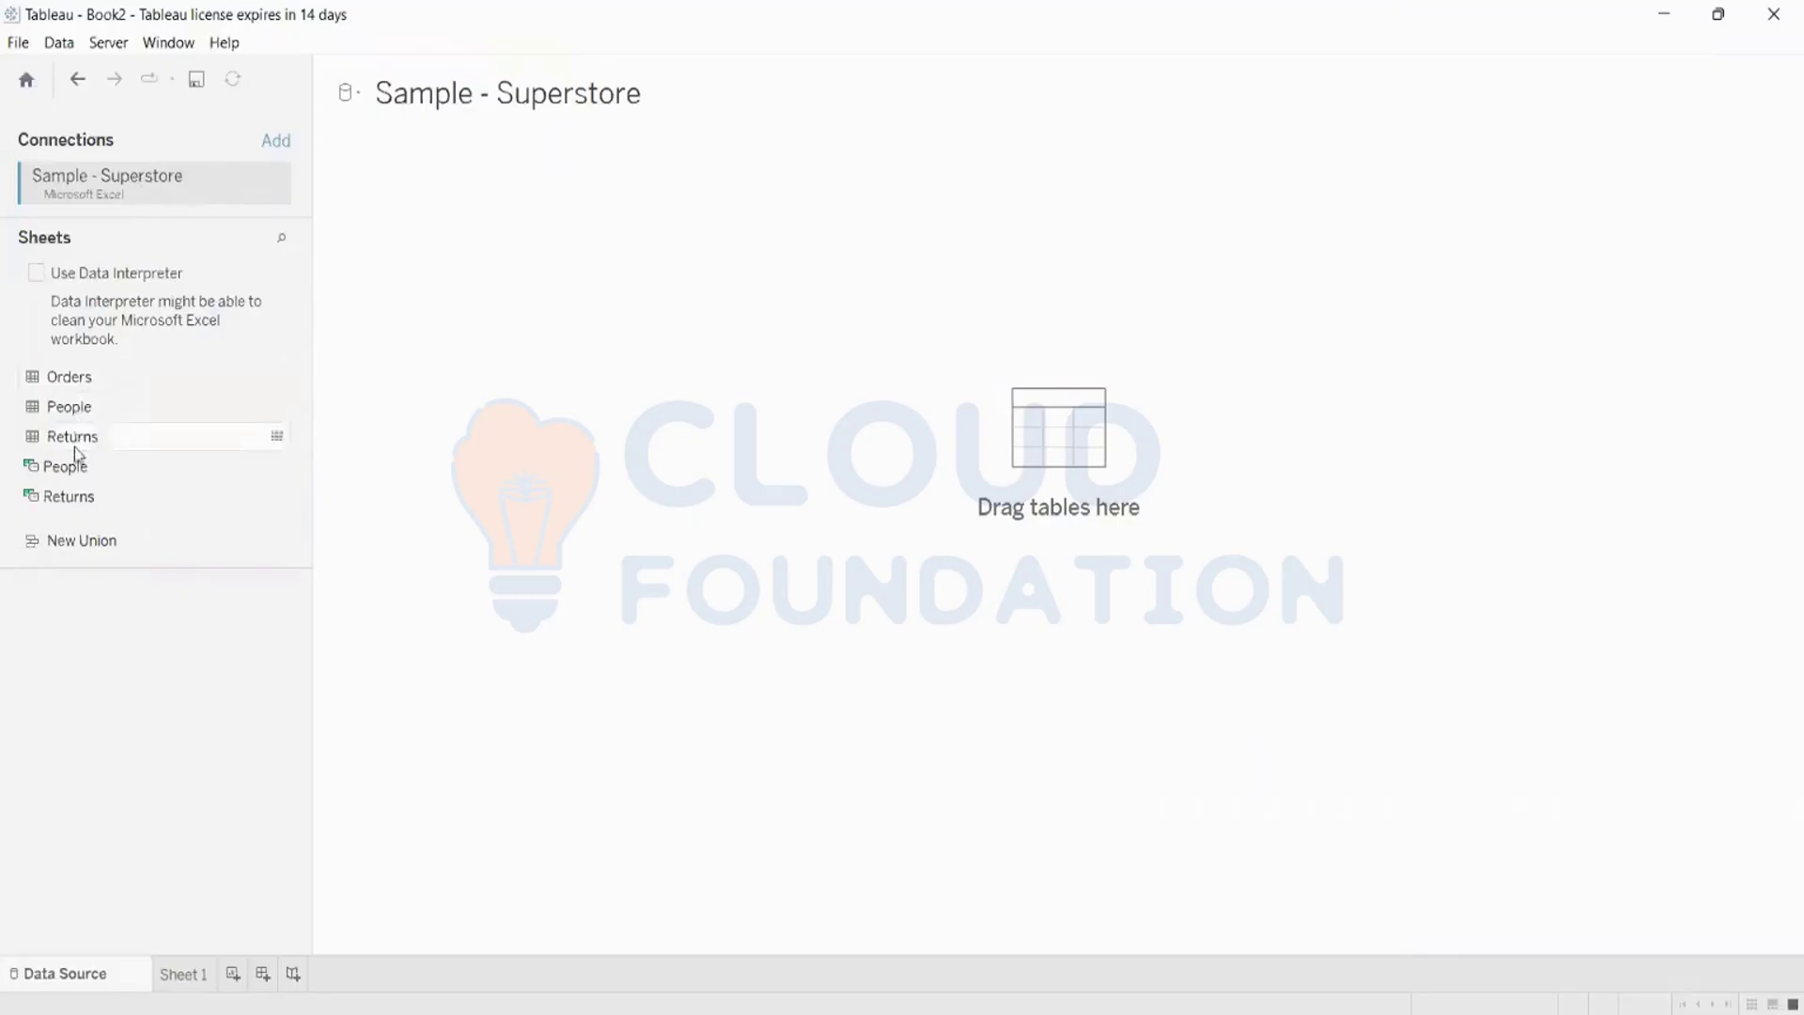
left_click_drag(52, 385, 523, 308)
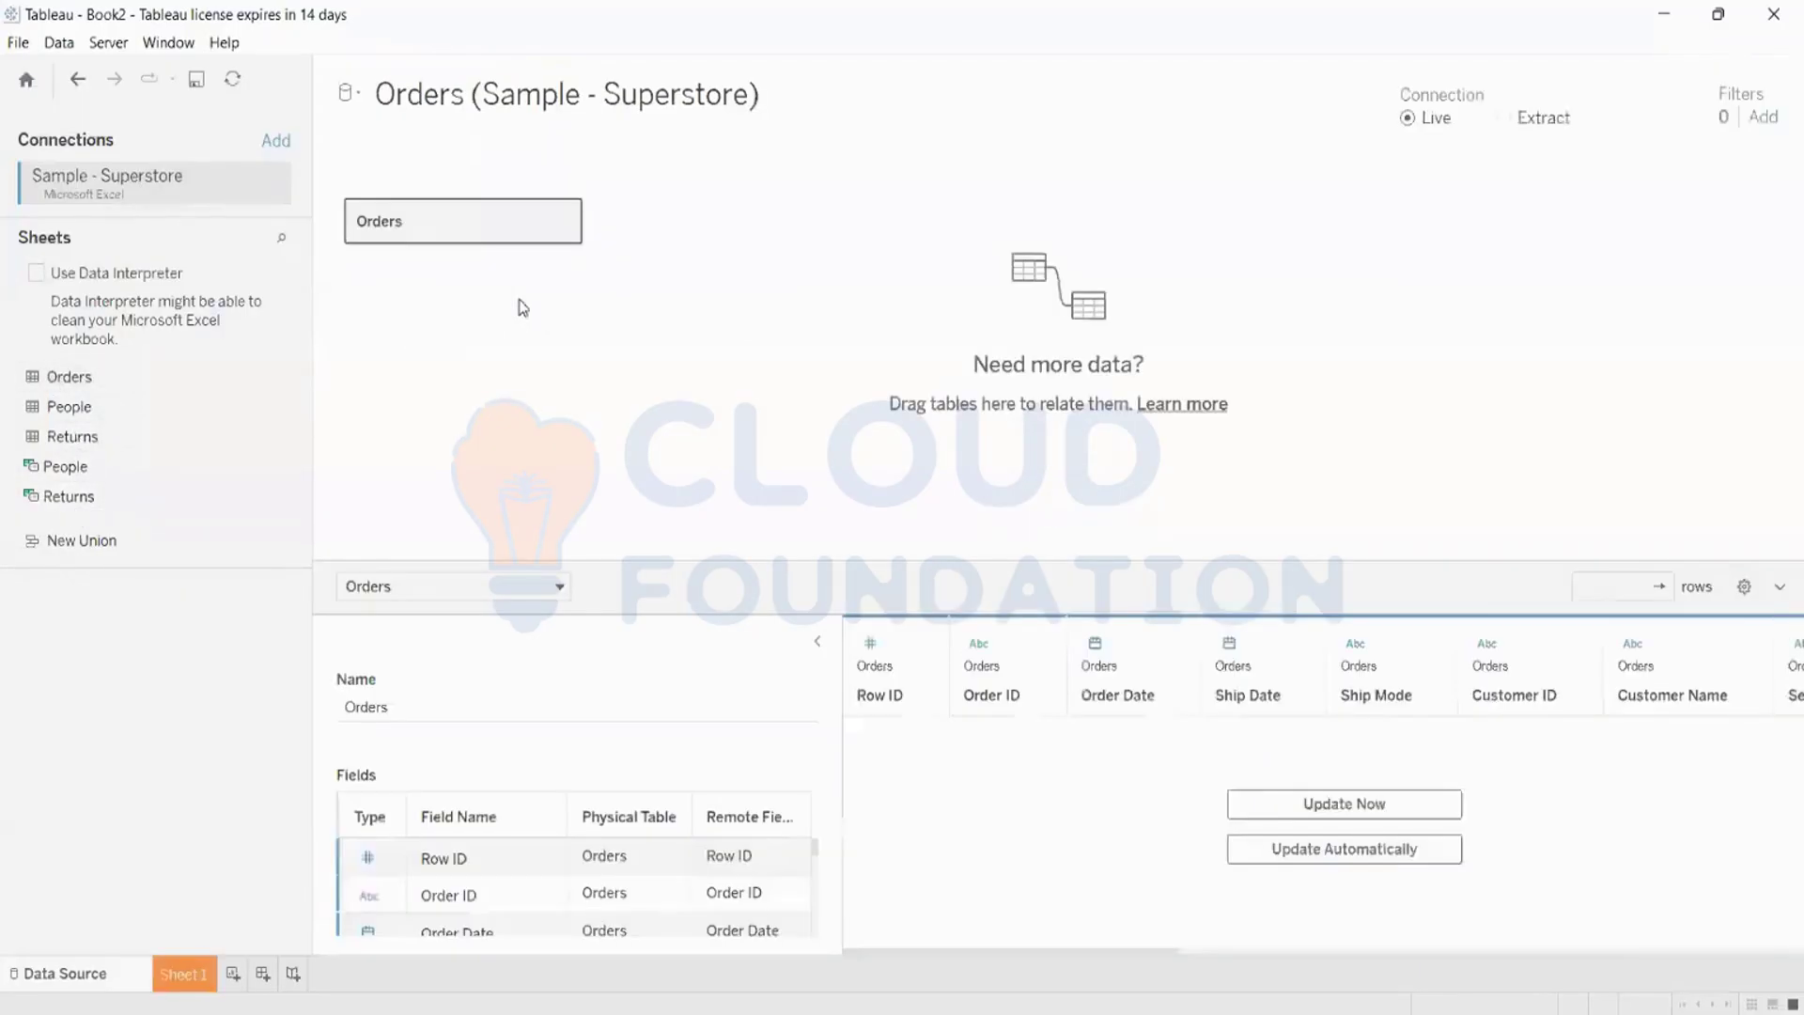
left_click(818, 647)
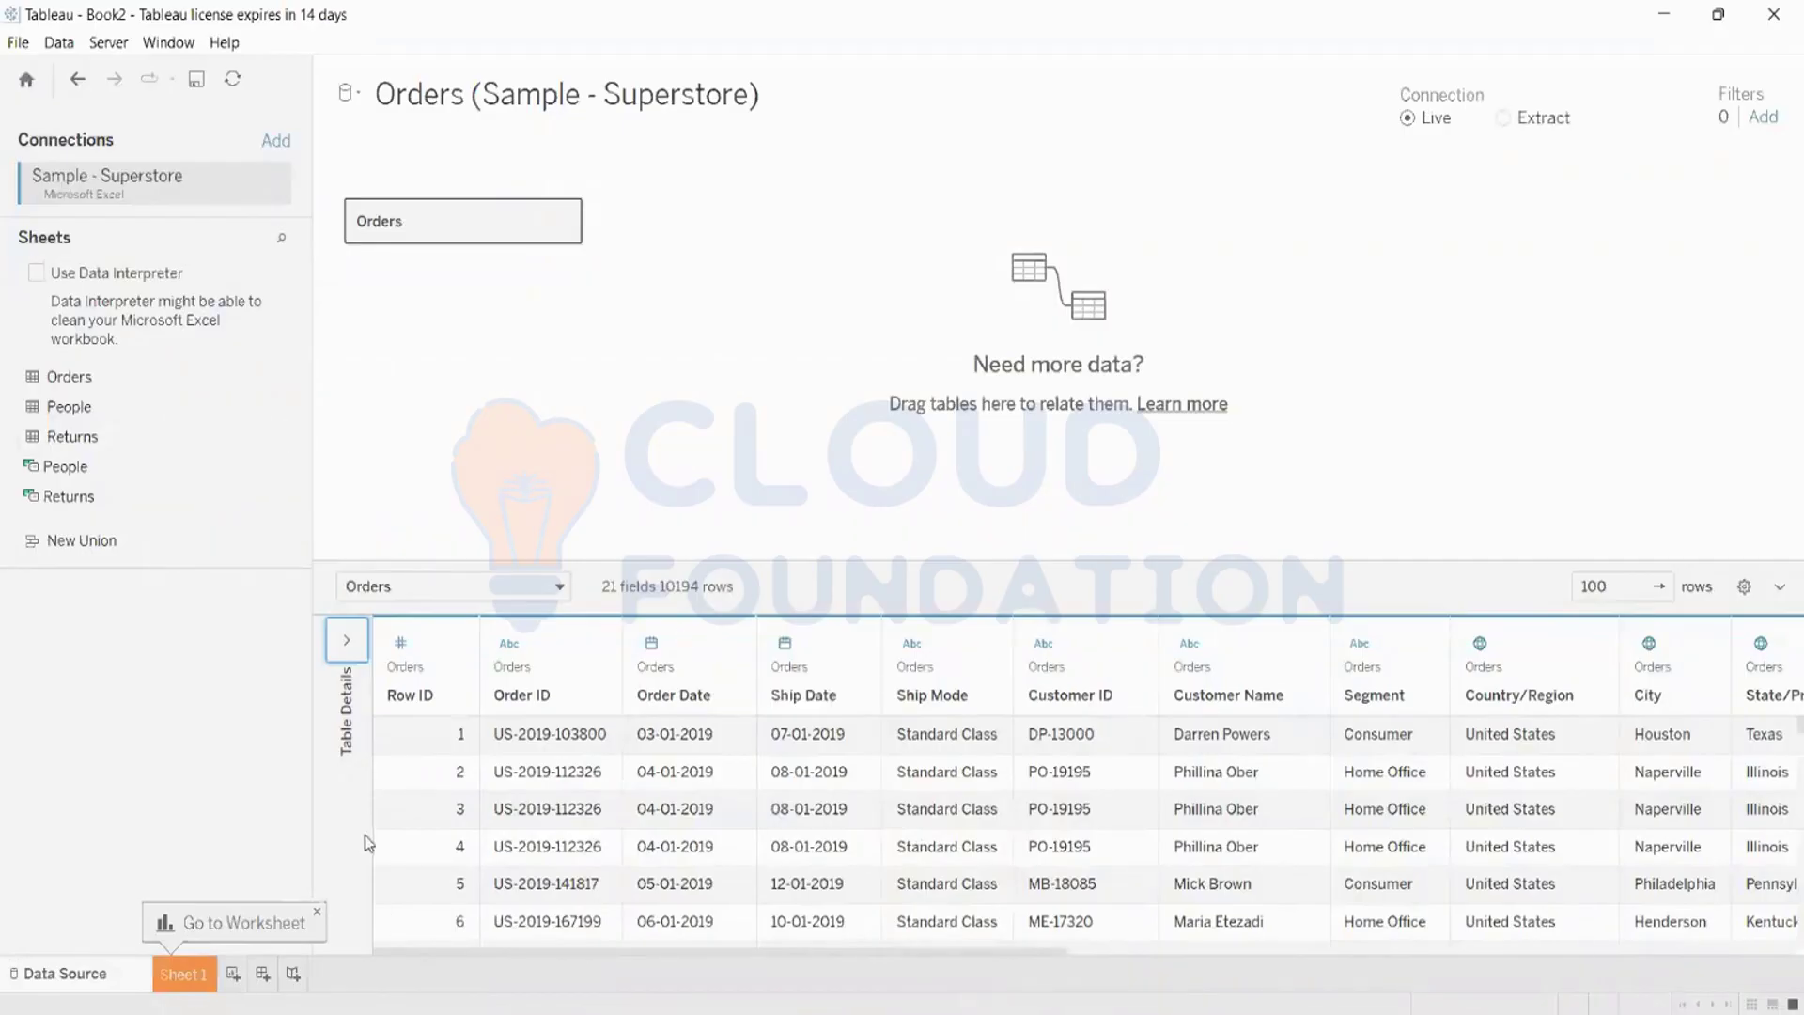
right_click(247, 174)
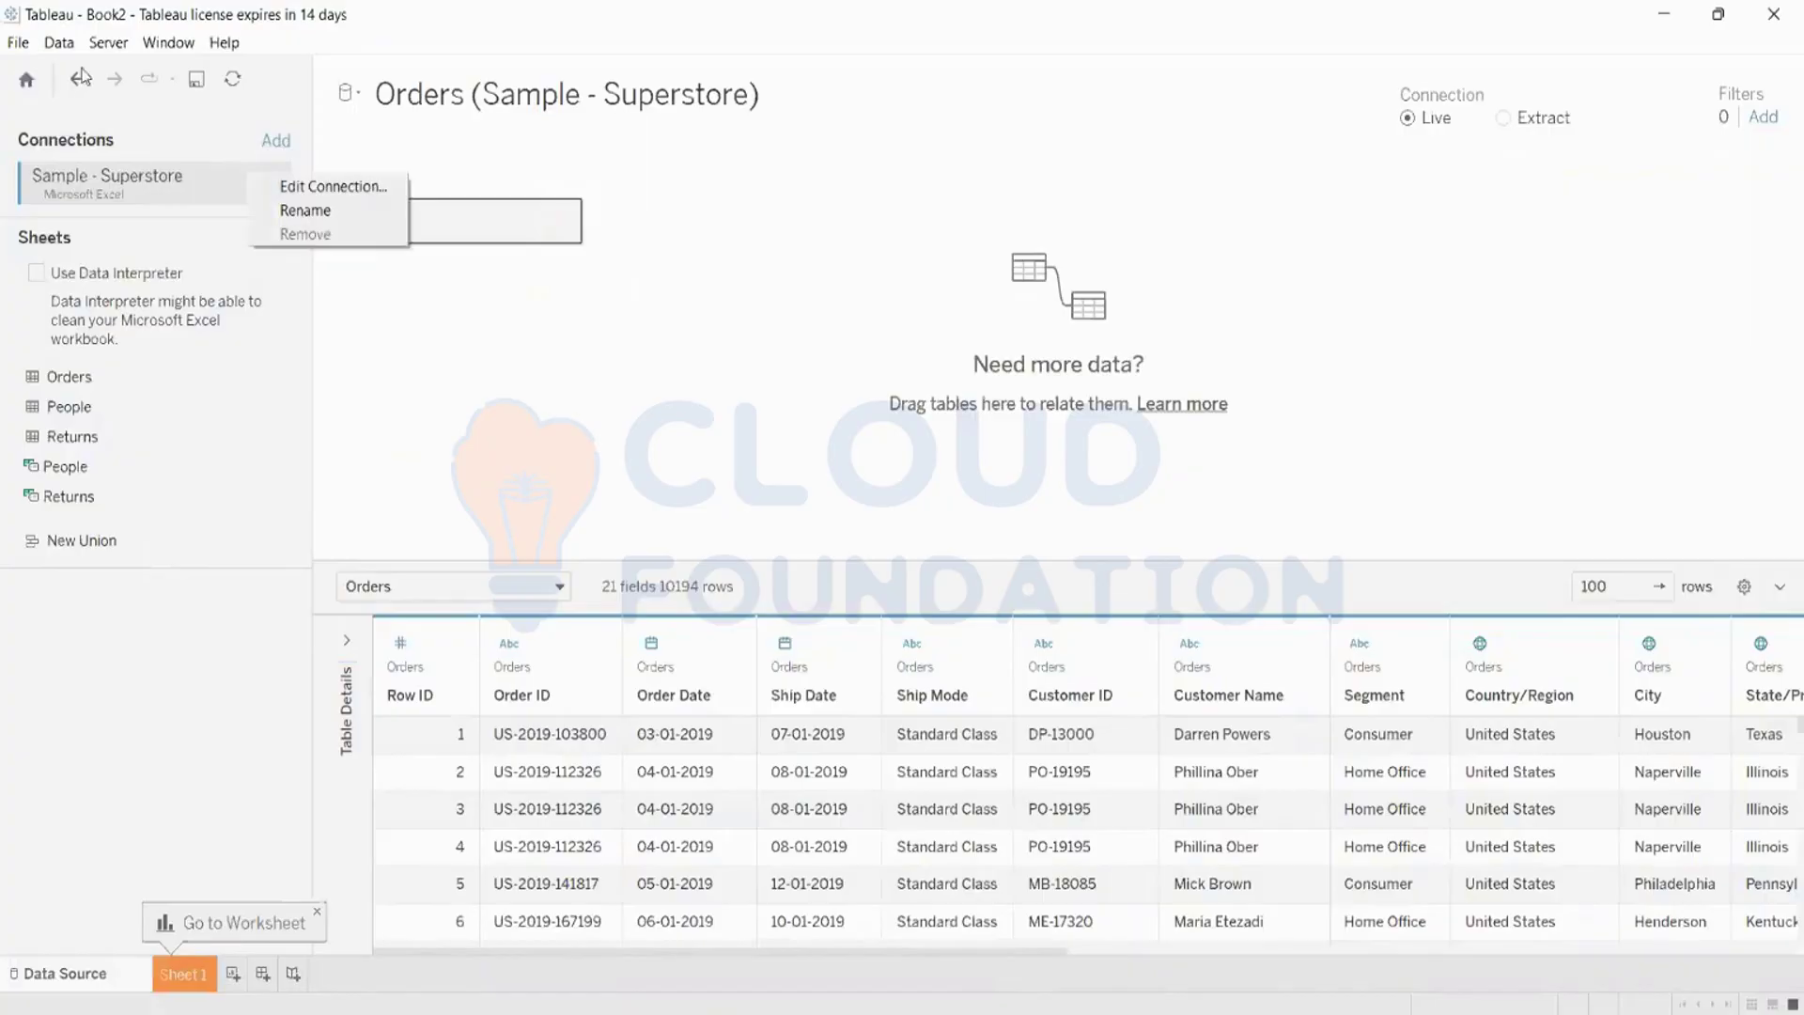
left_click(58, 42)
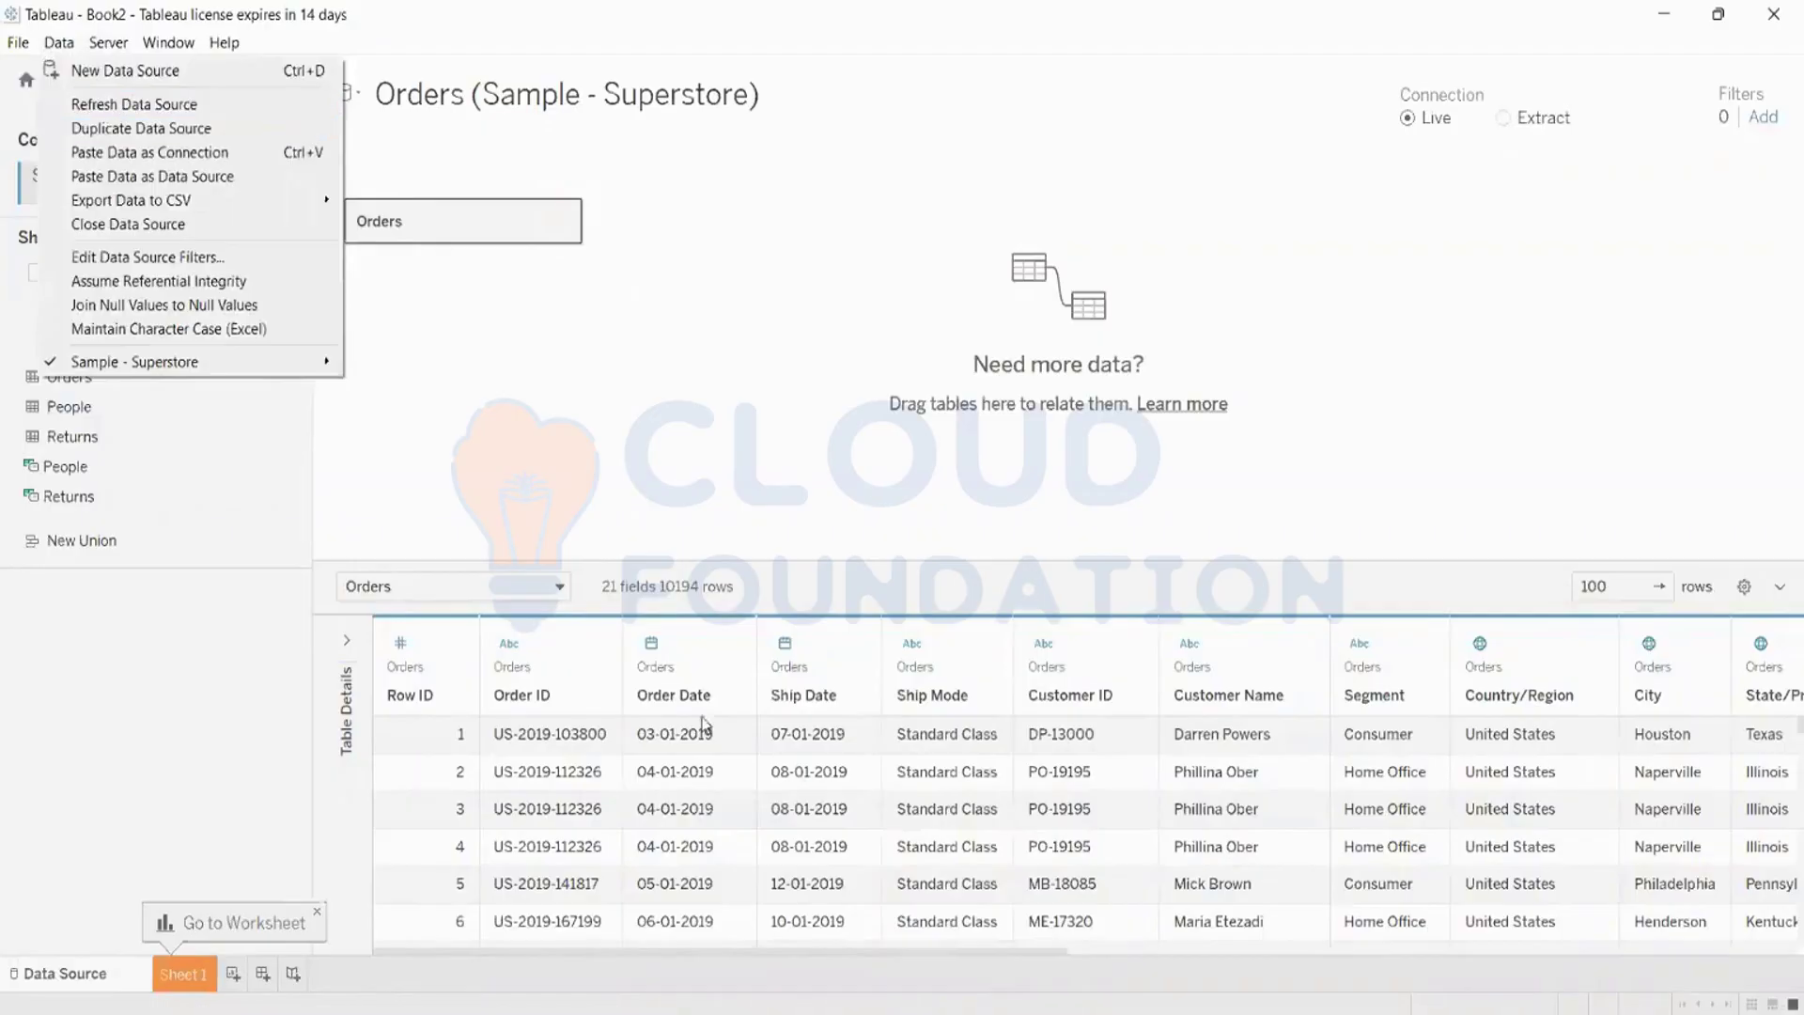
left_click(618, 432)
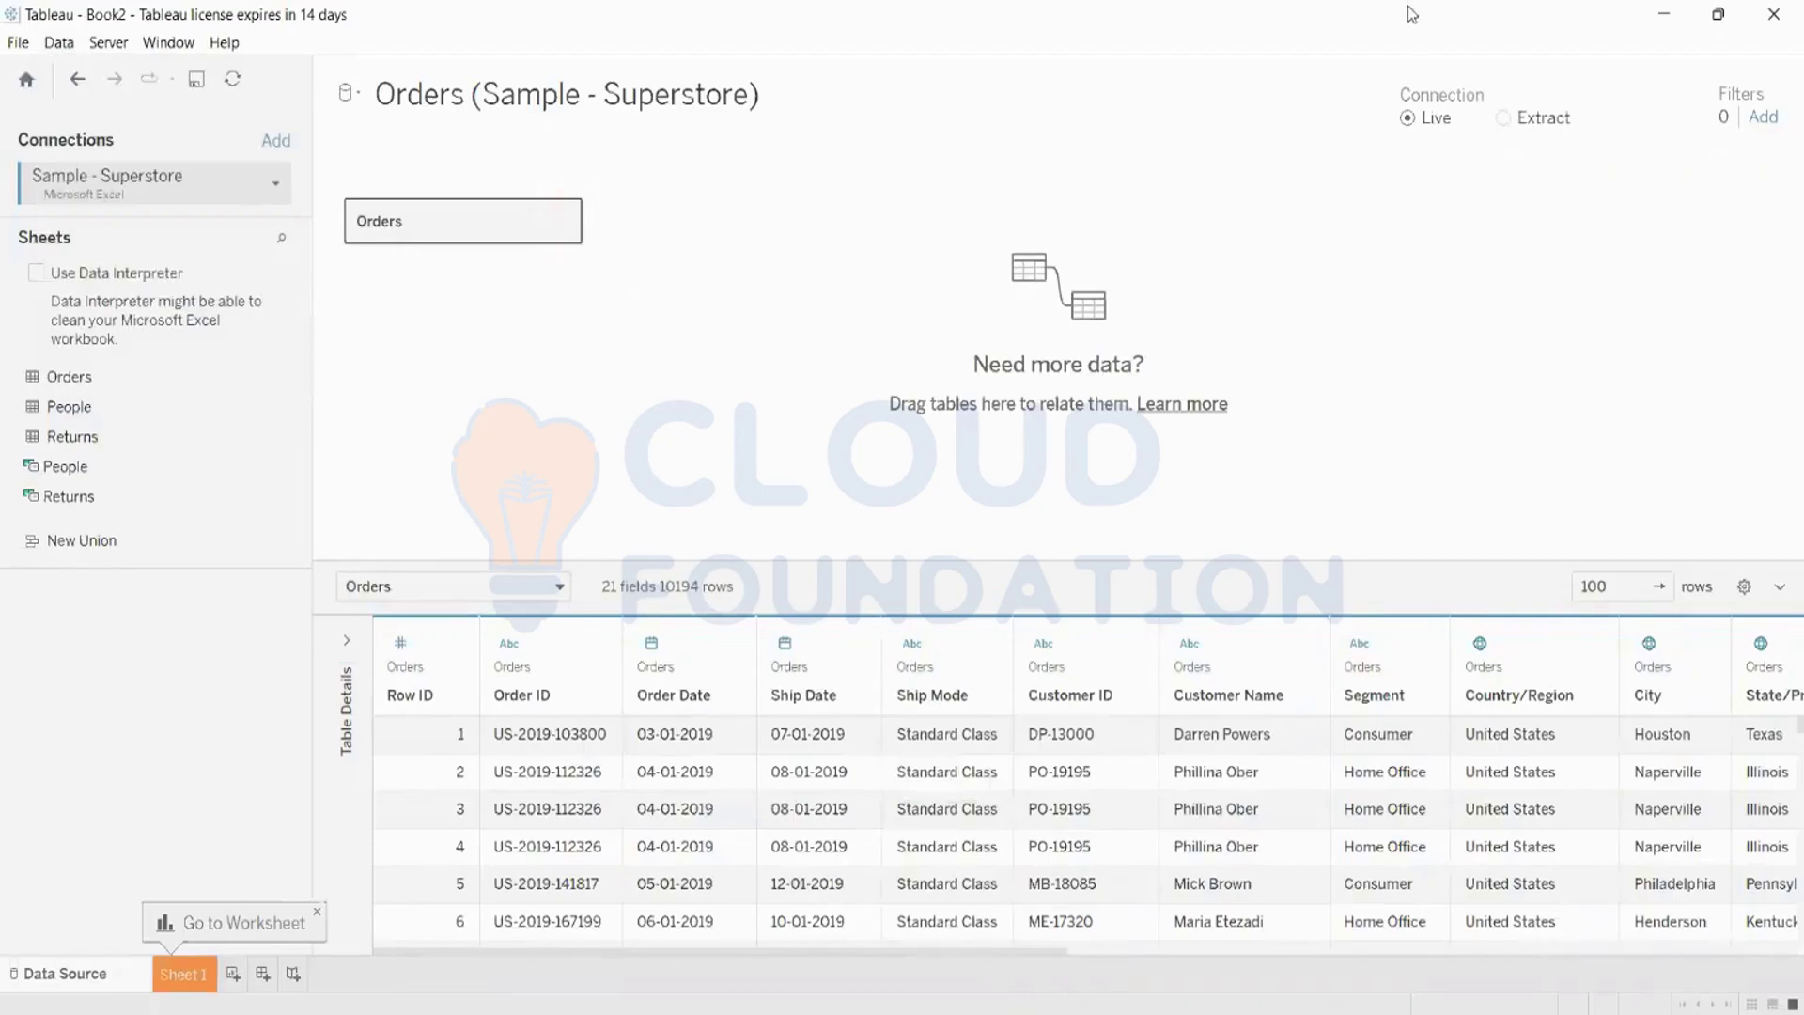
- Create another new workbook in a maximized window, continuing the trial, and open its data connection options
left_click(270, 150)
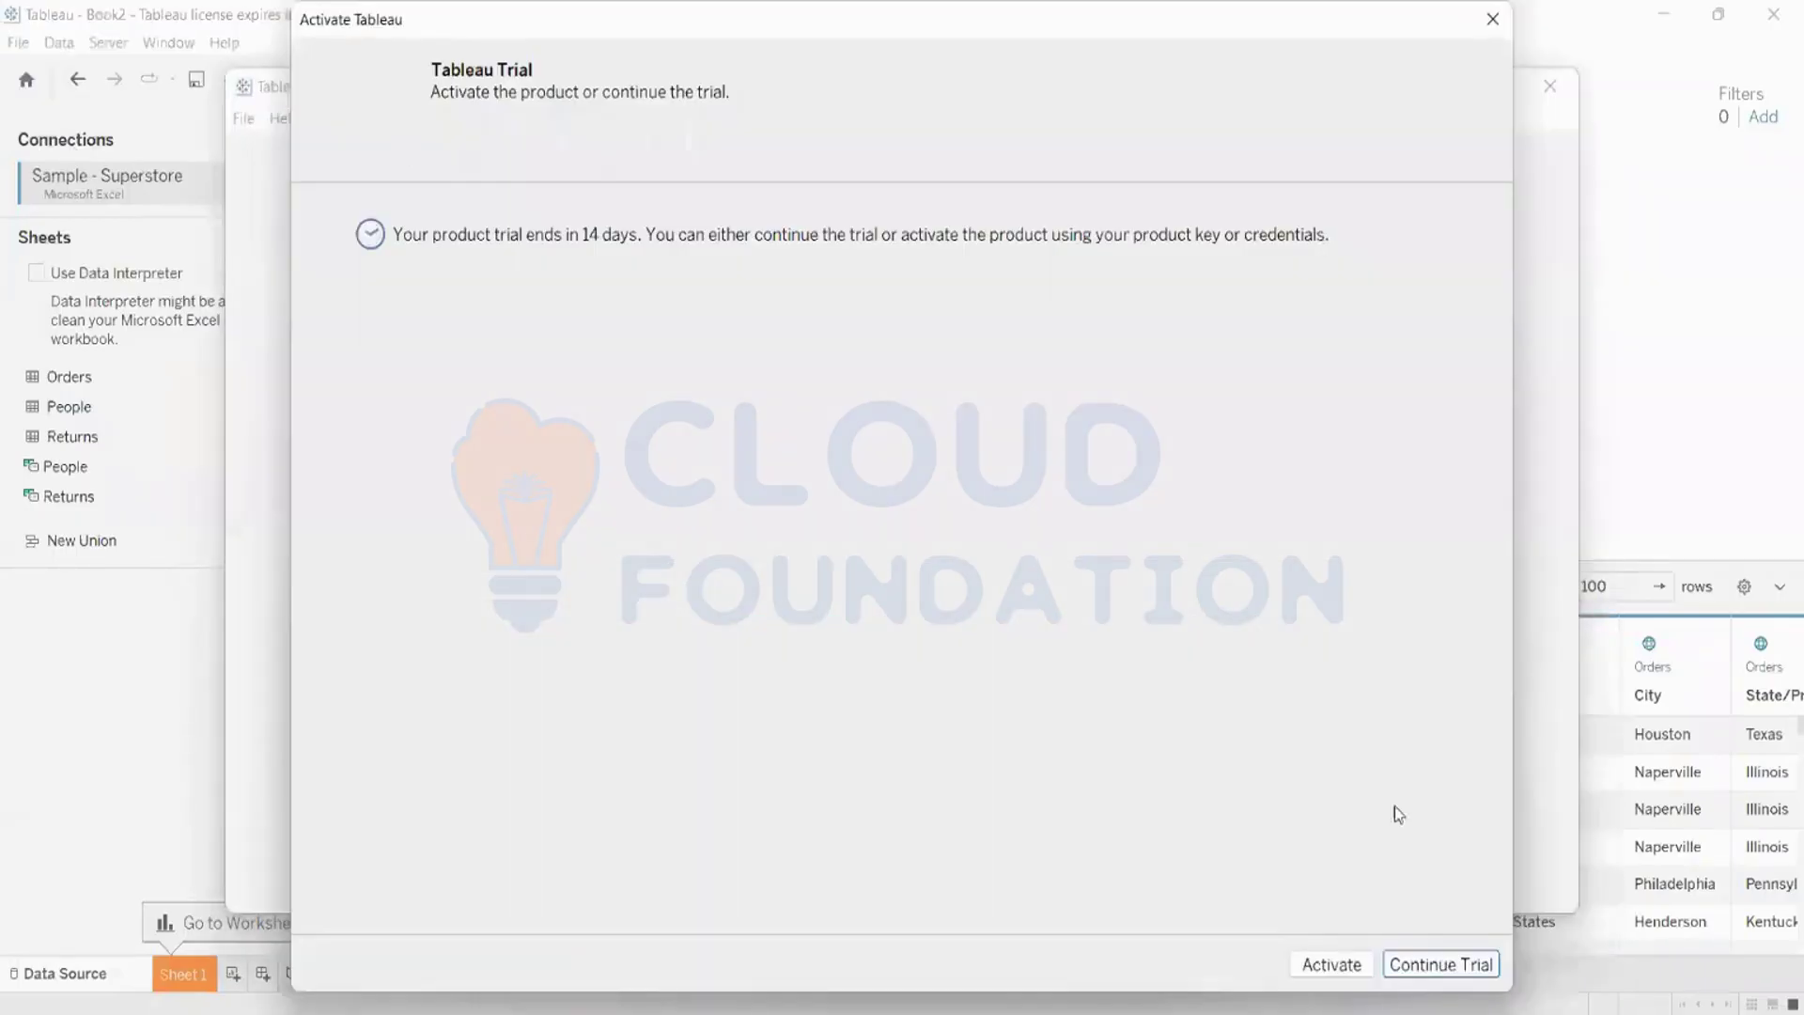
left_click(1438, 961)
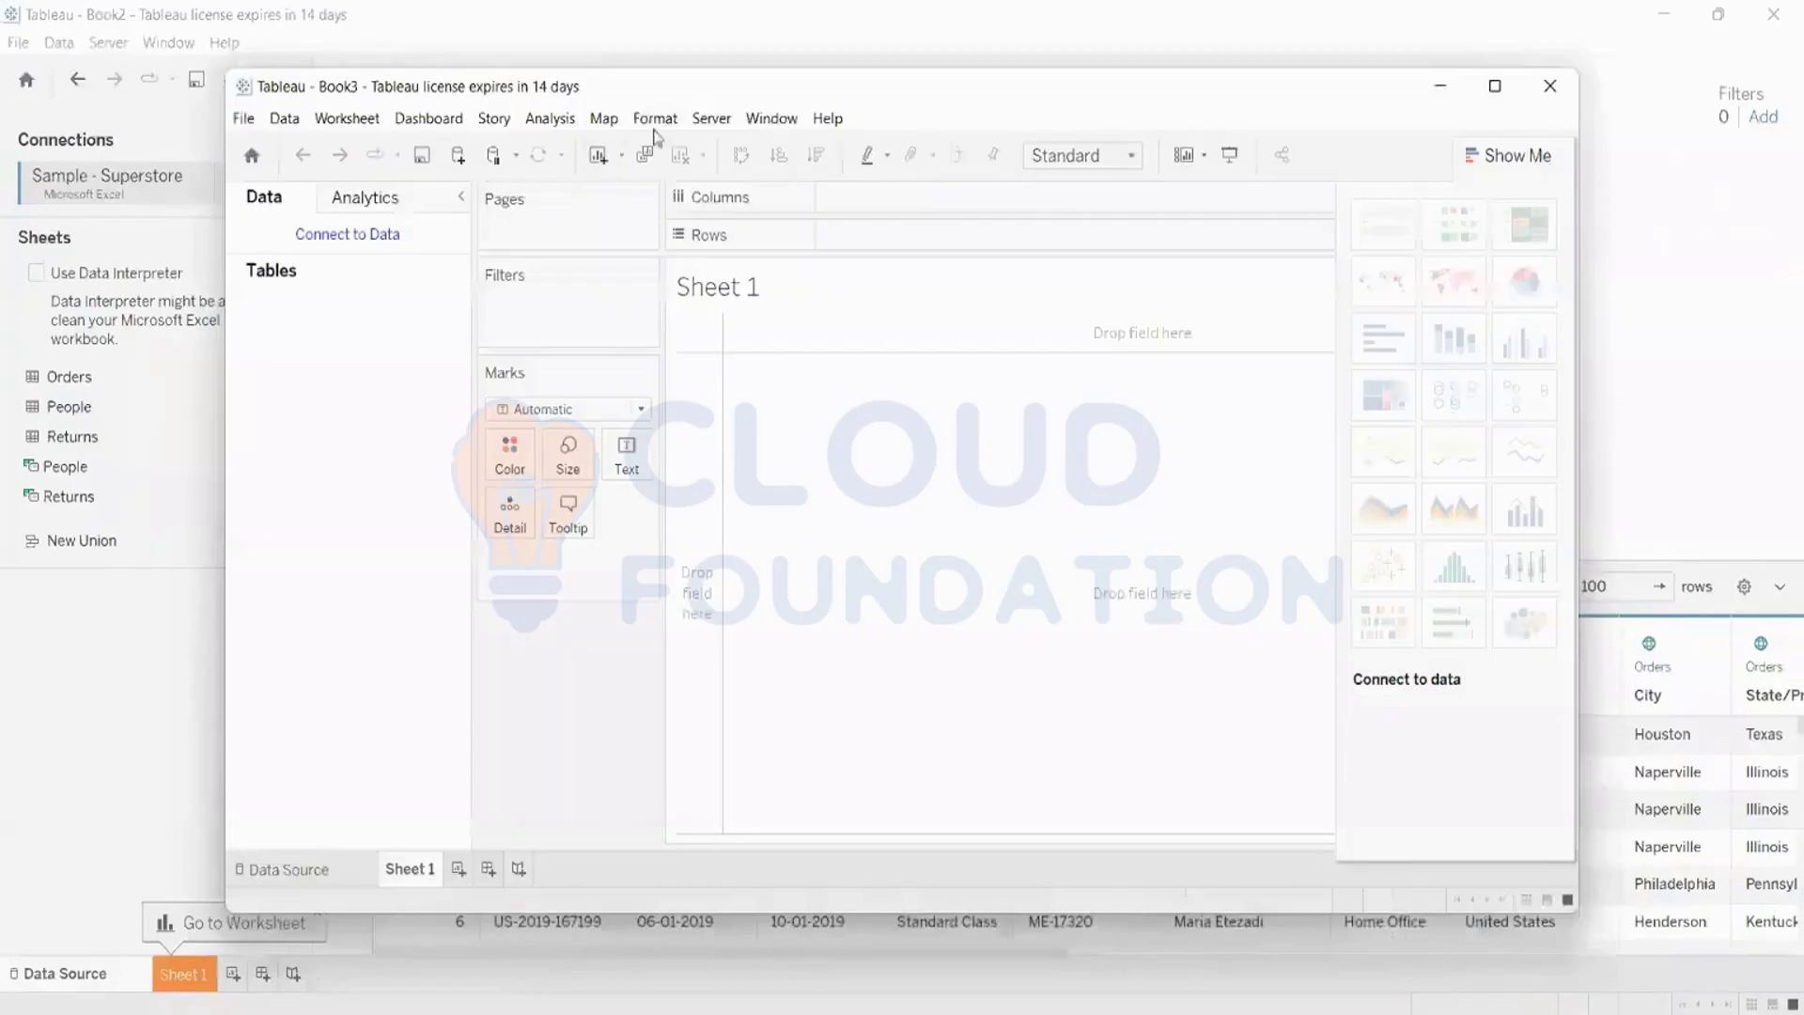
double_click(699, 94)
left_click(122, 160)
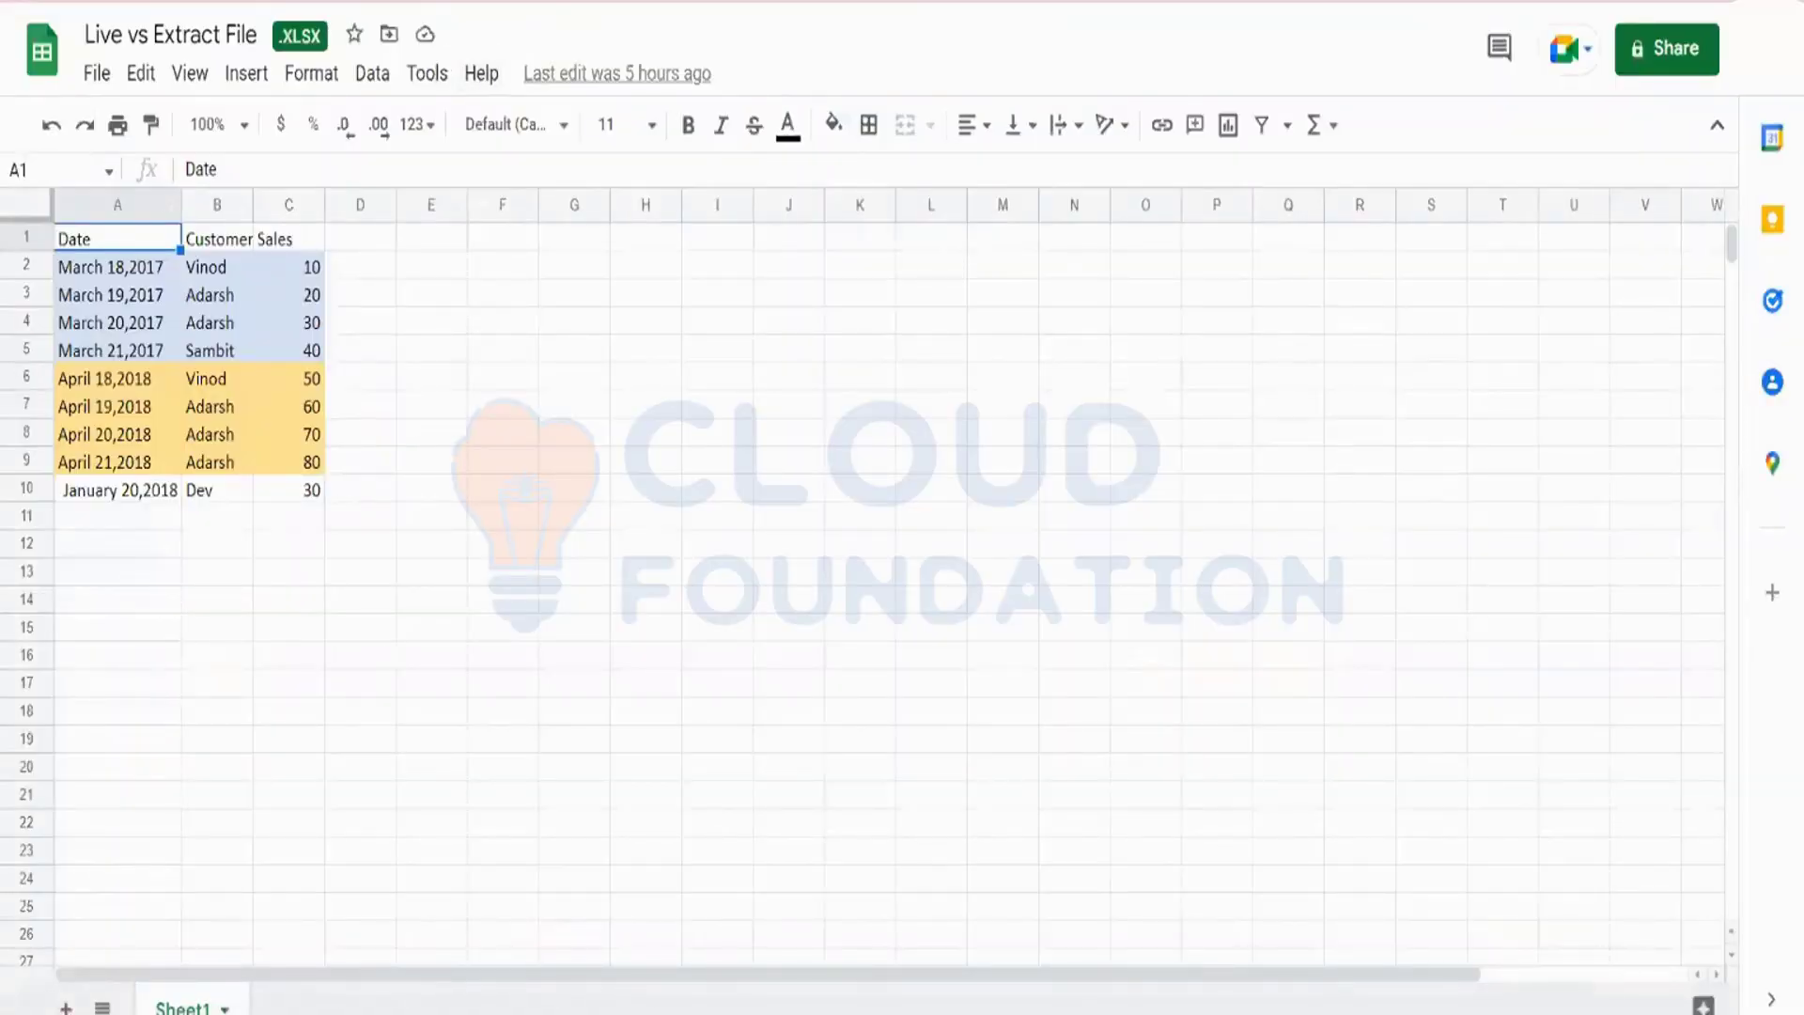
- Switch to Tableau and examine the Sheet1 rows of the Live vs Extract File data source
left_click(846, 943)
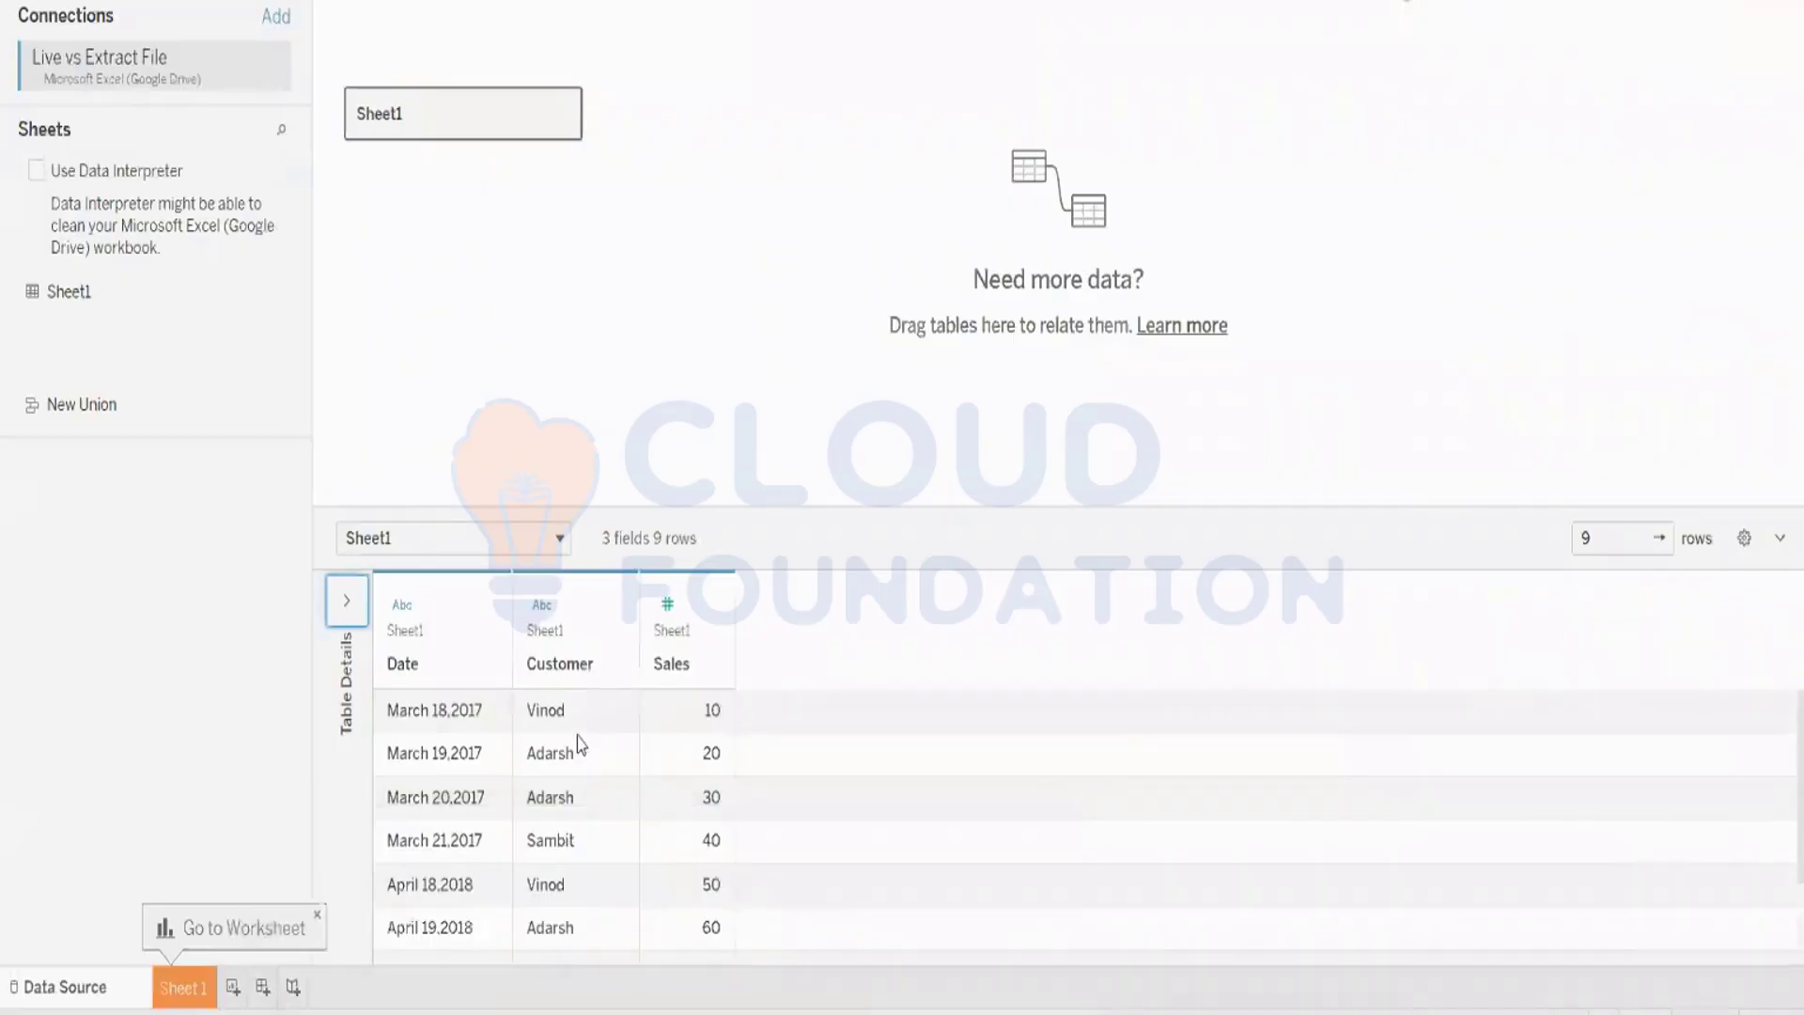
scroll(692, 724, "down", 3)
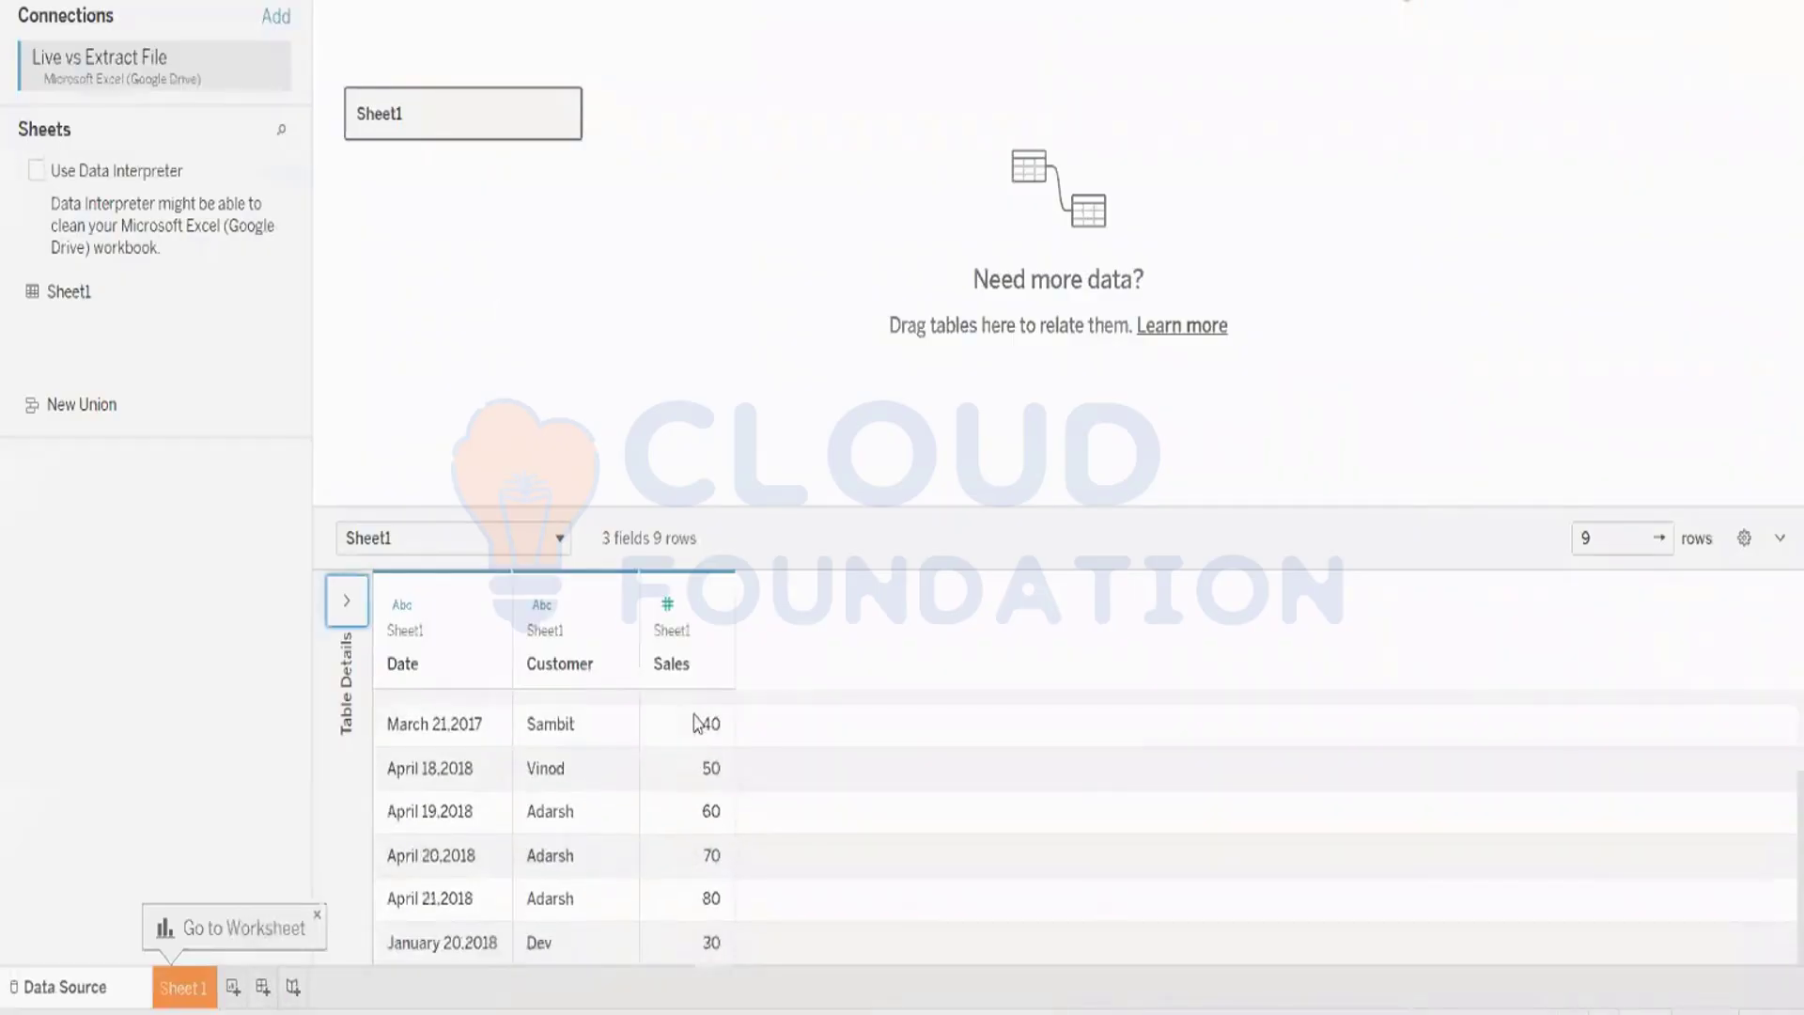
scroll(696, 724, "up", 3)
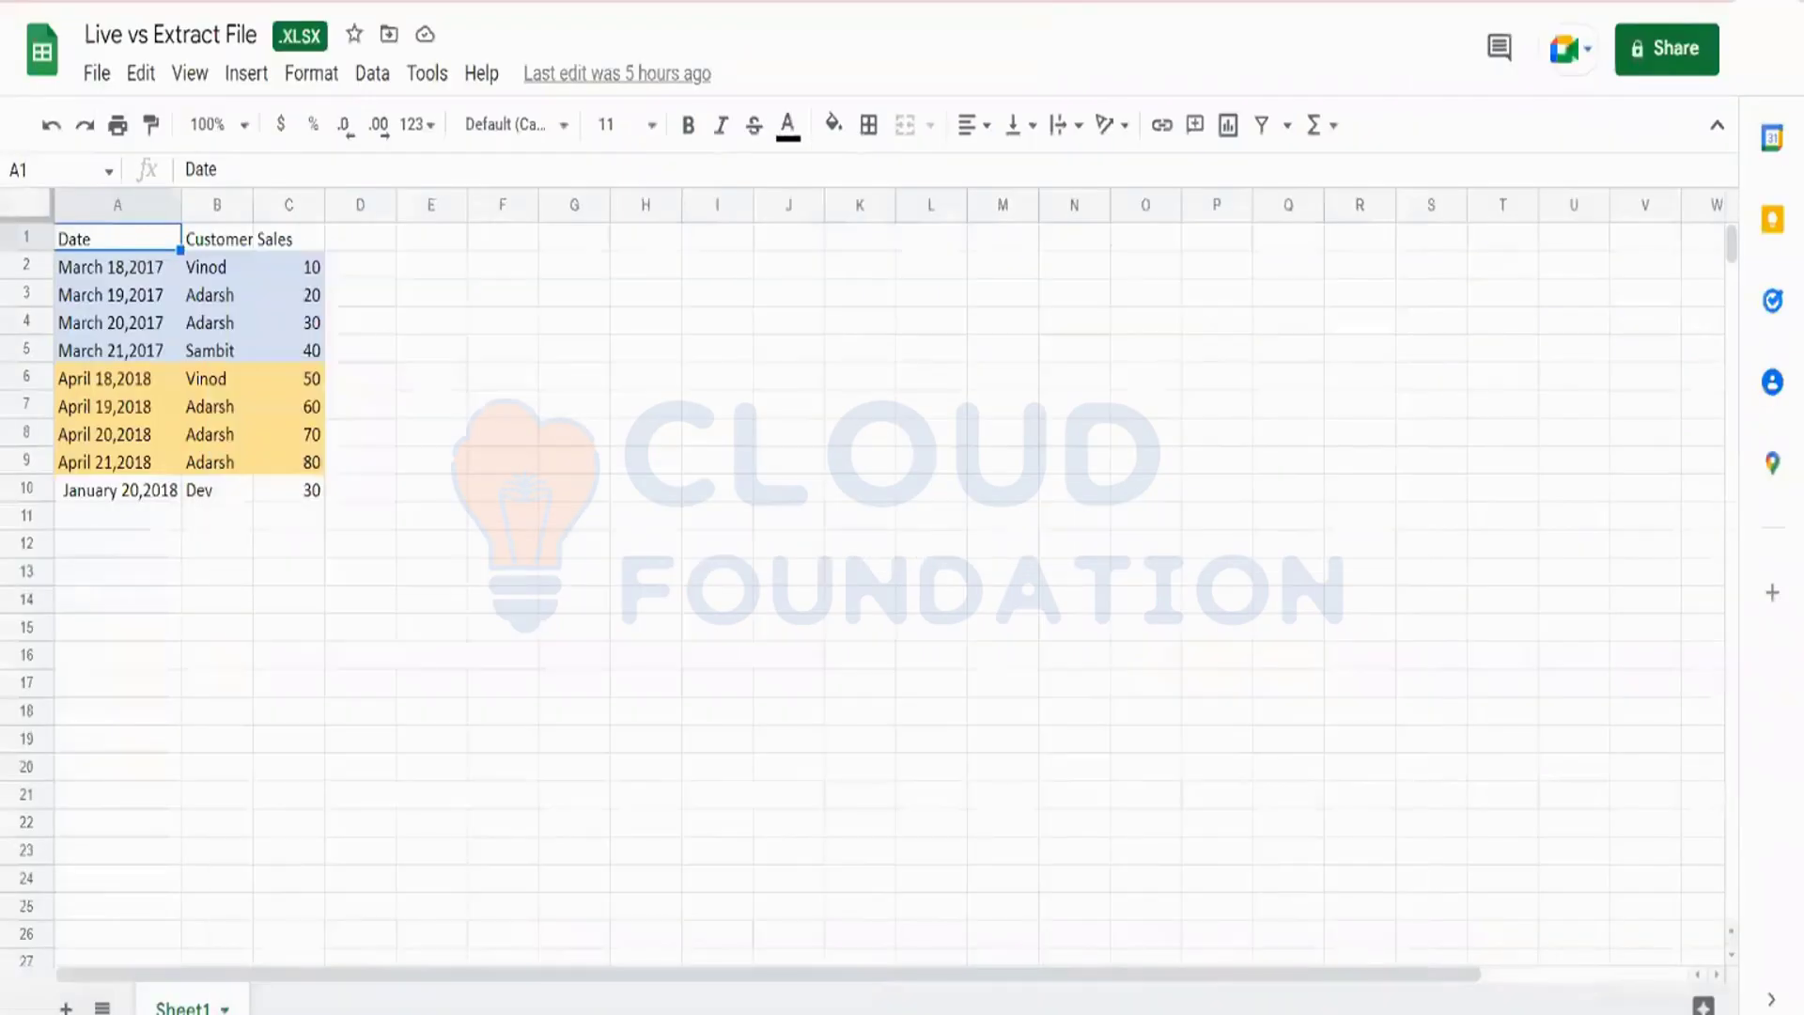
- Switch to the Live vs Extract File in Google Sheets and copy A3:C3 into row 11
left_click(141, 518)
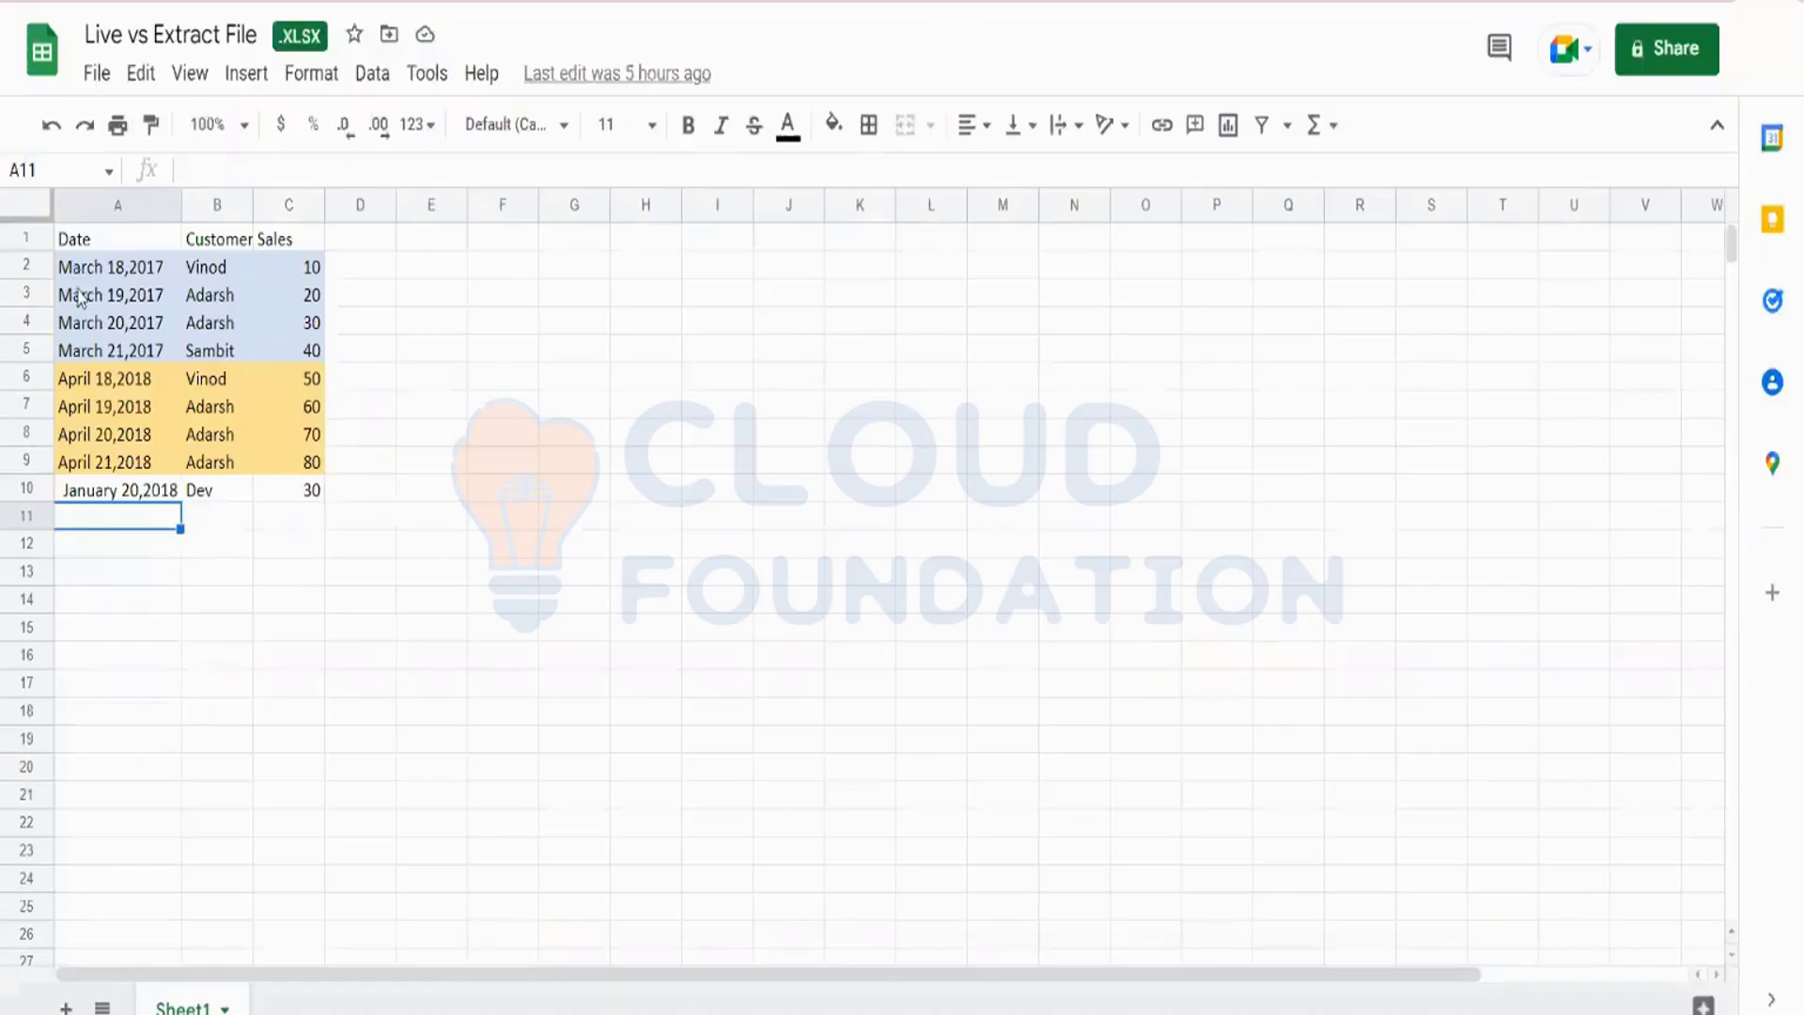
left_click_drag(79, 299, 311, 302)
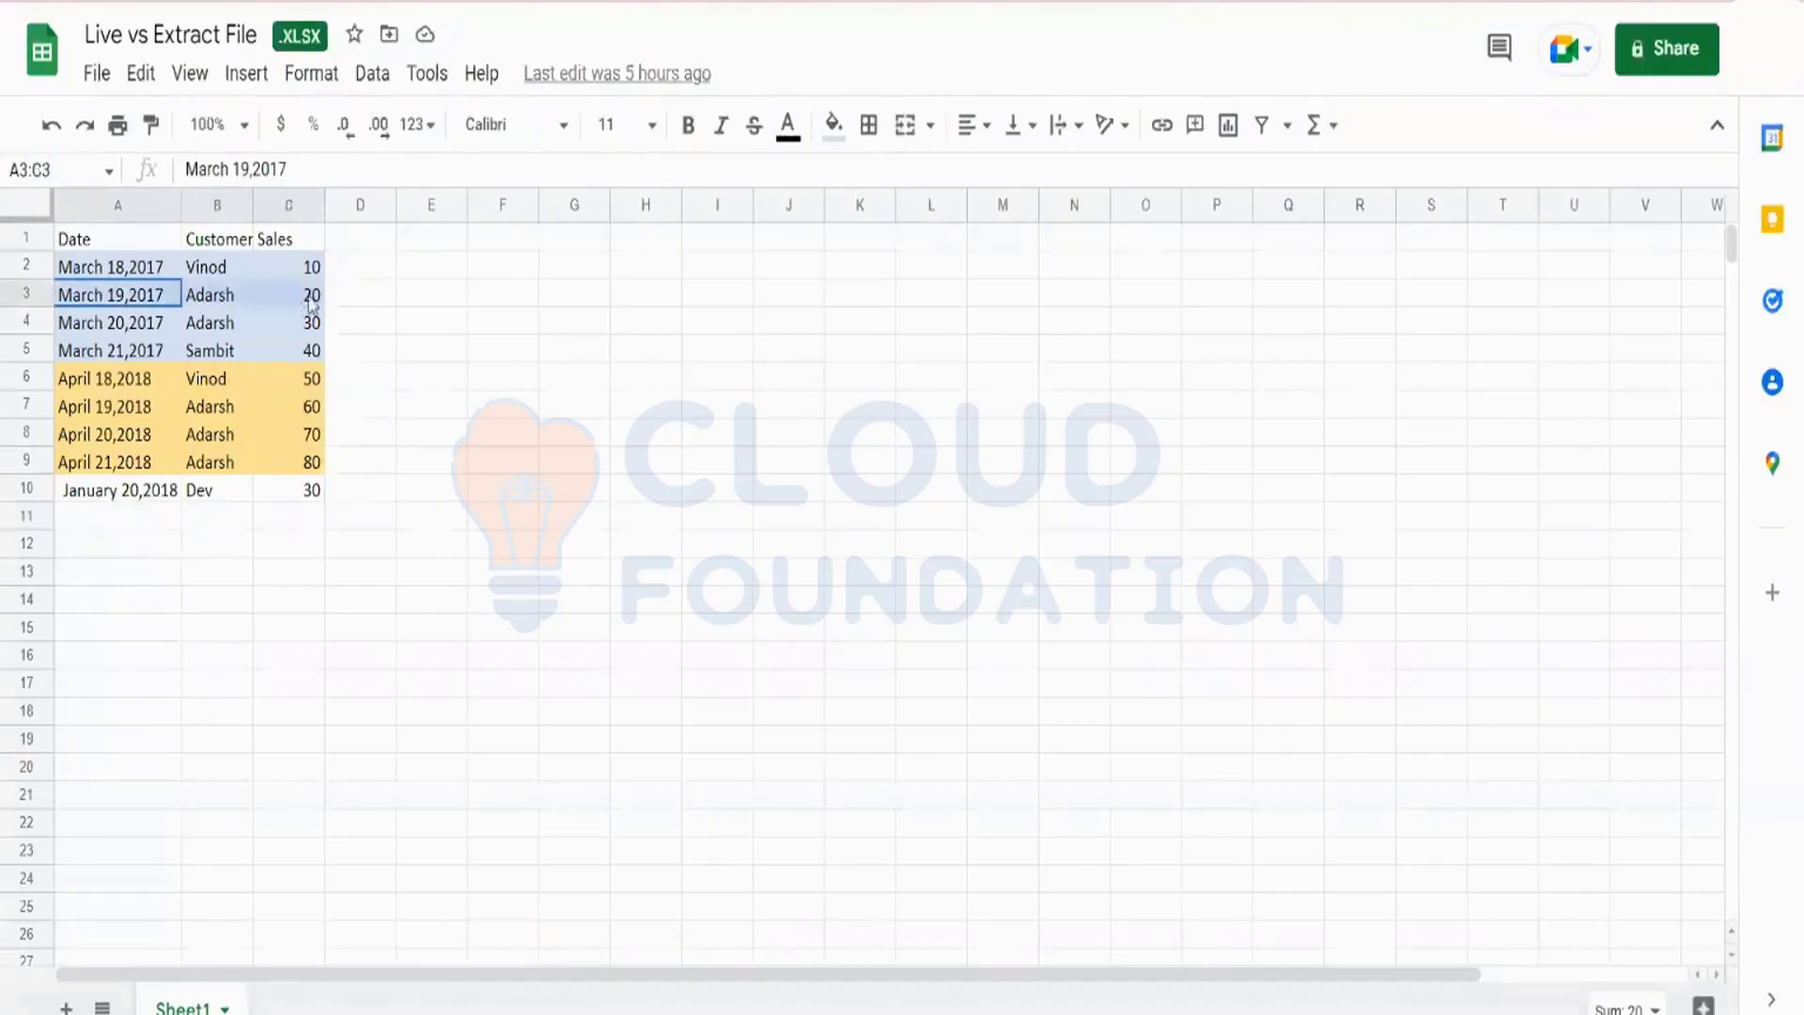
key("ctrl+c")
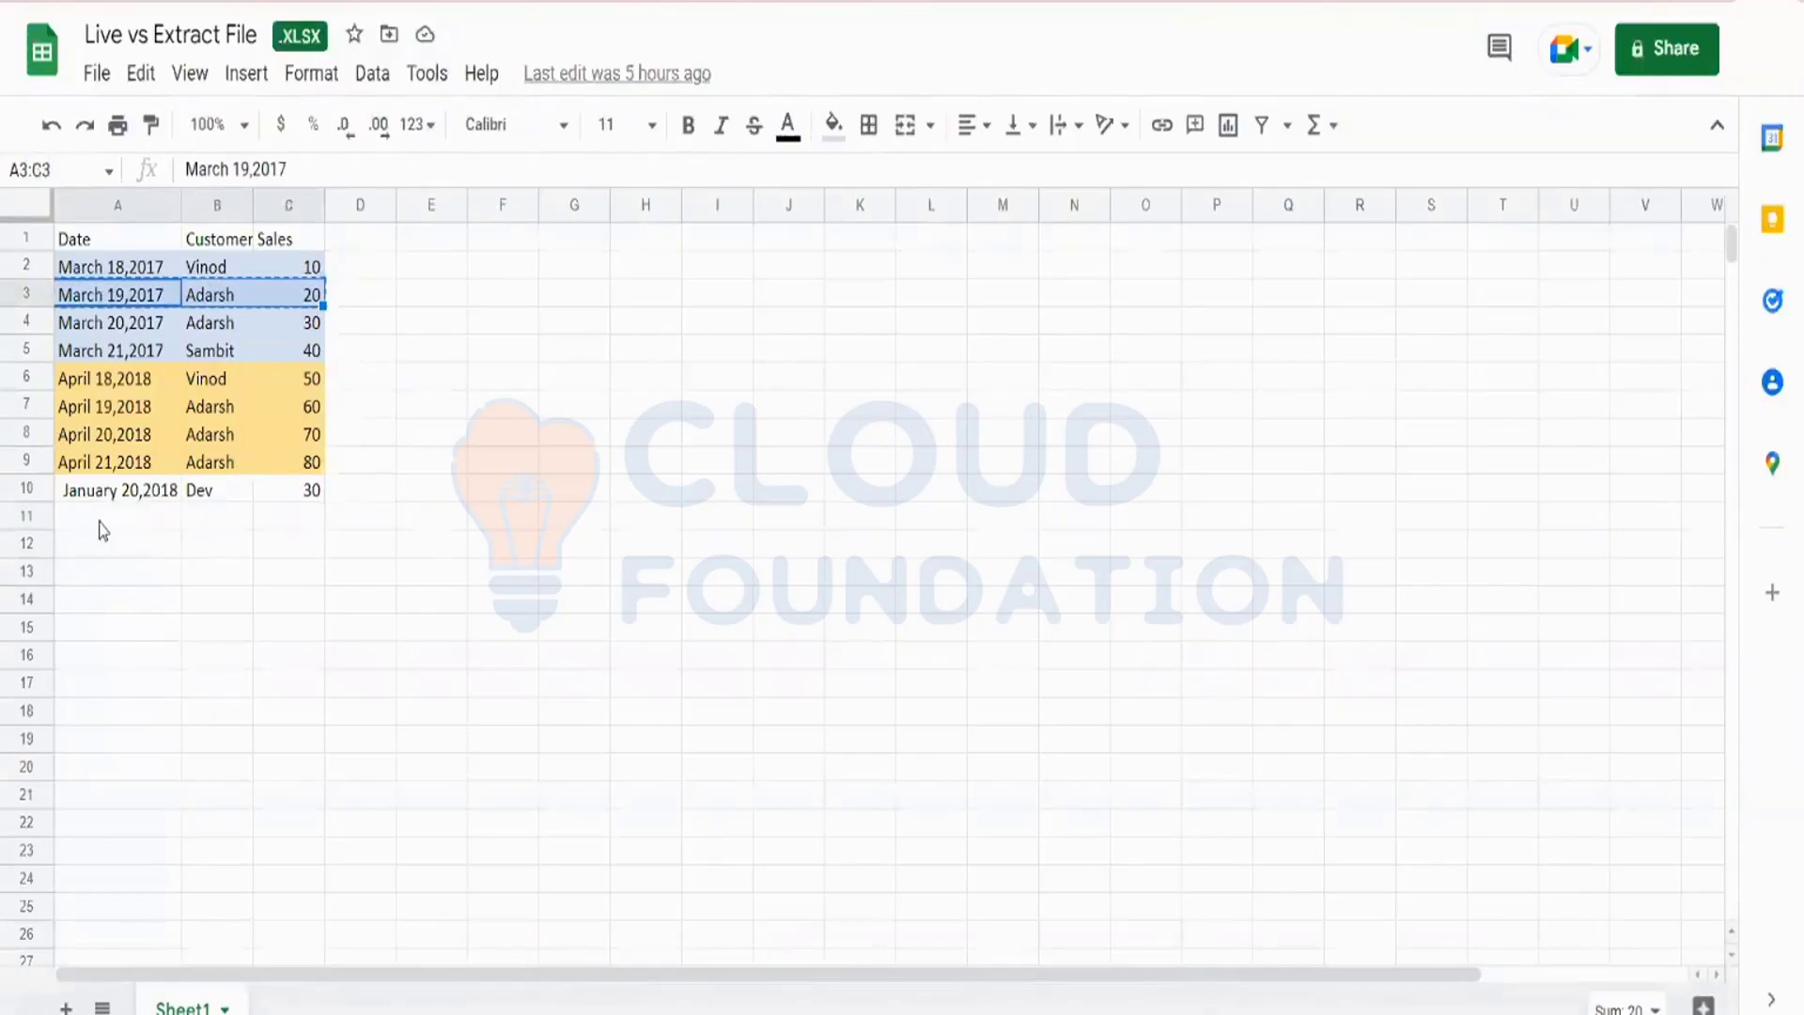
left_click(101, 523)
key("ctrl+v")
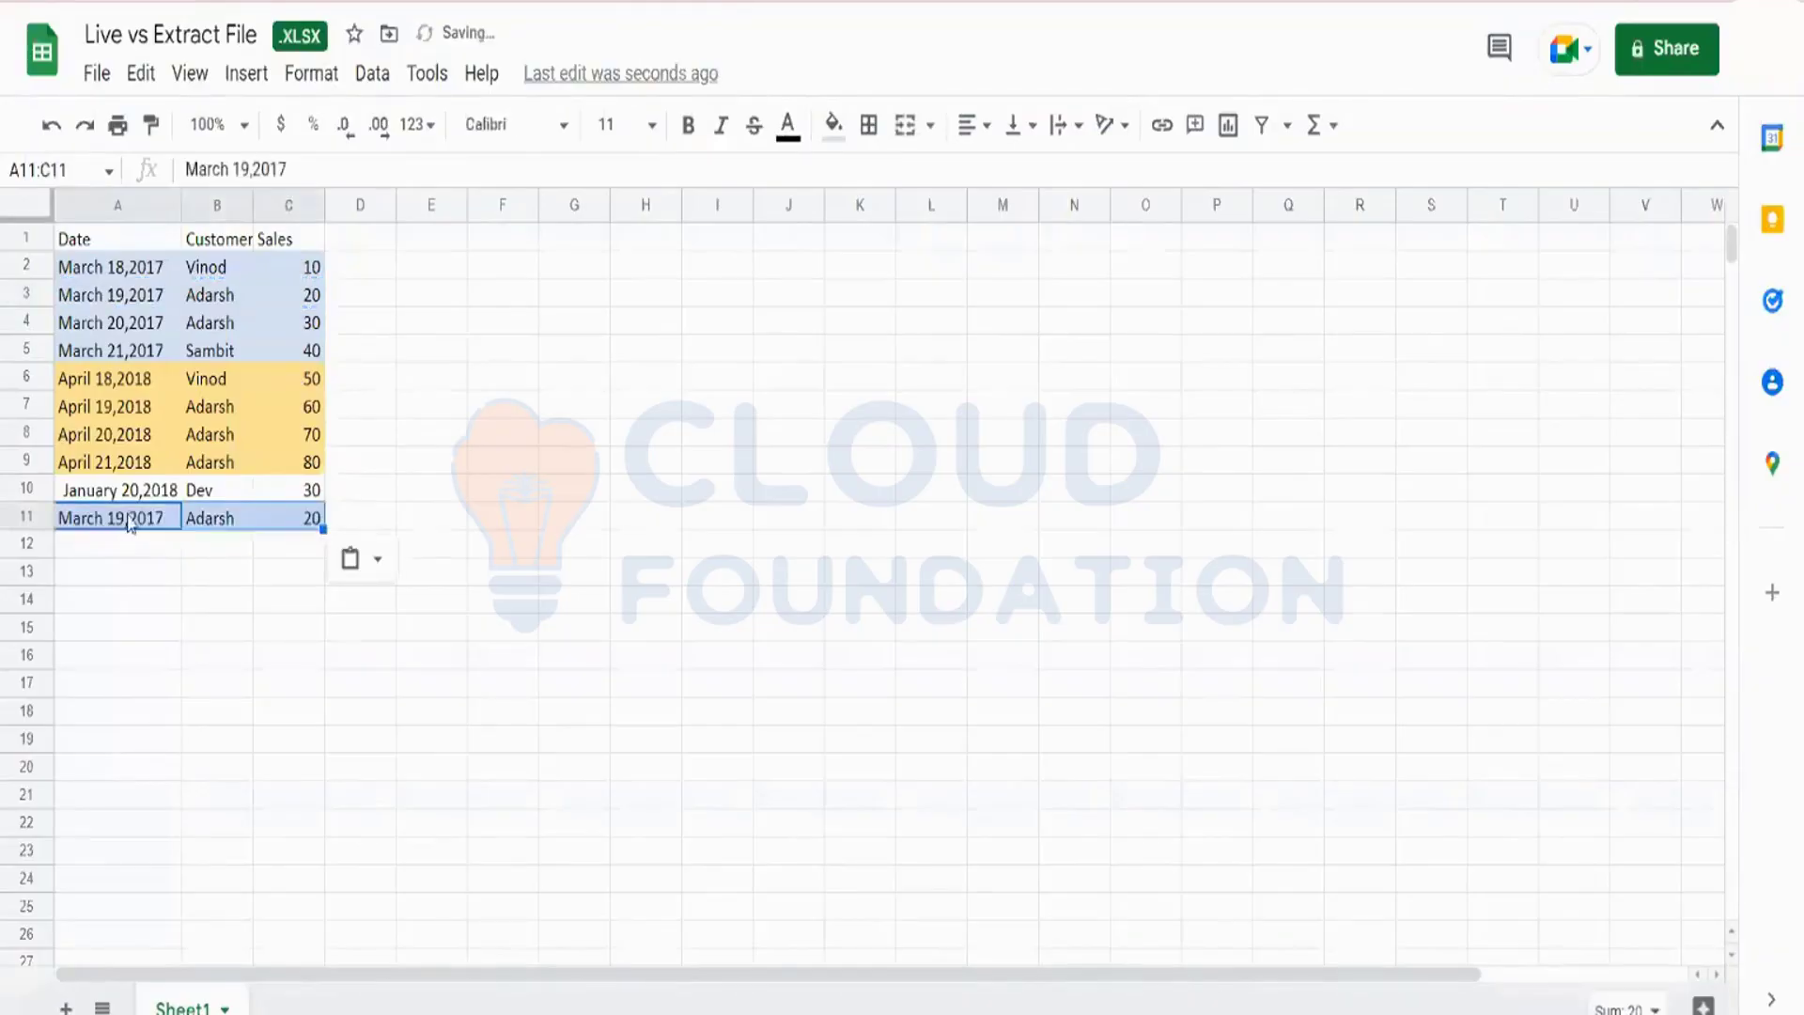
- Set the date in cell A11 to March 31,2017
double_click(129, 522)
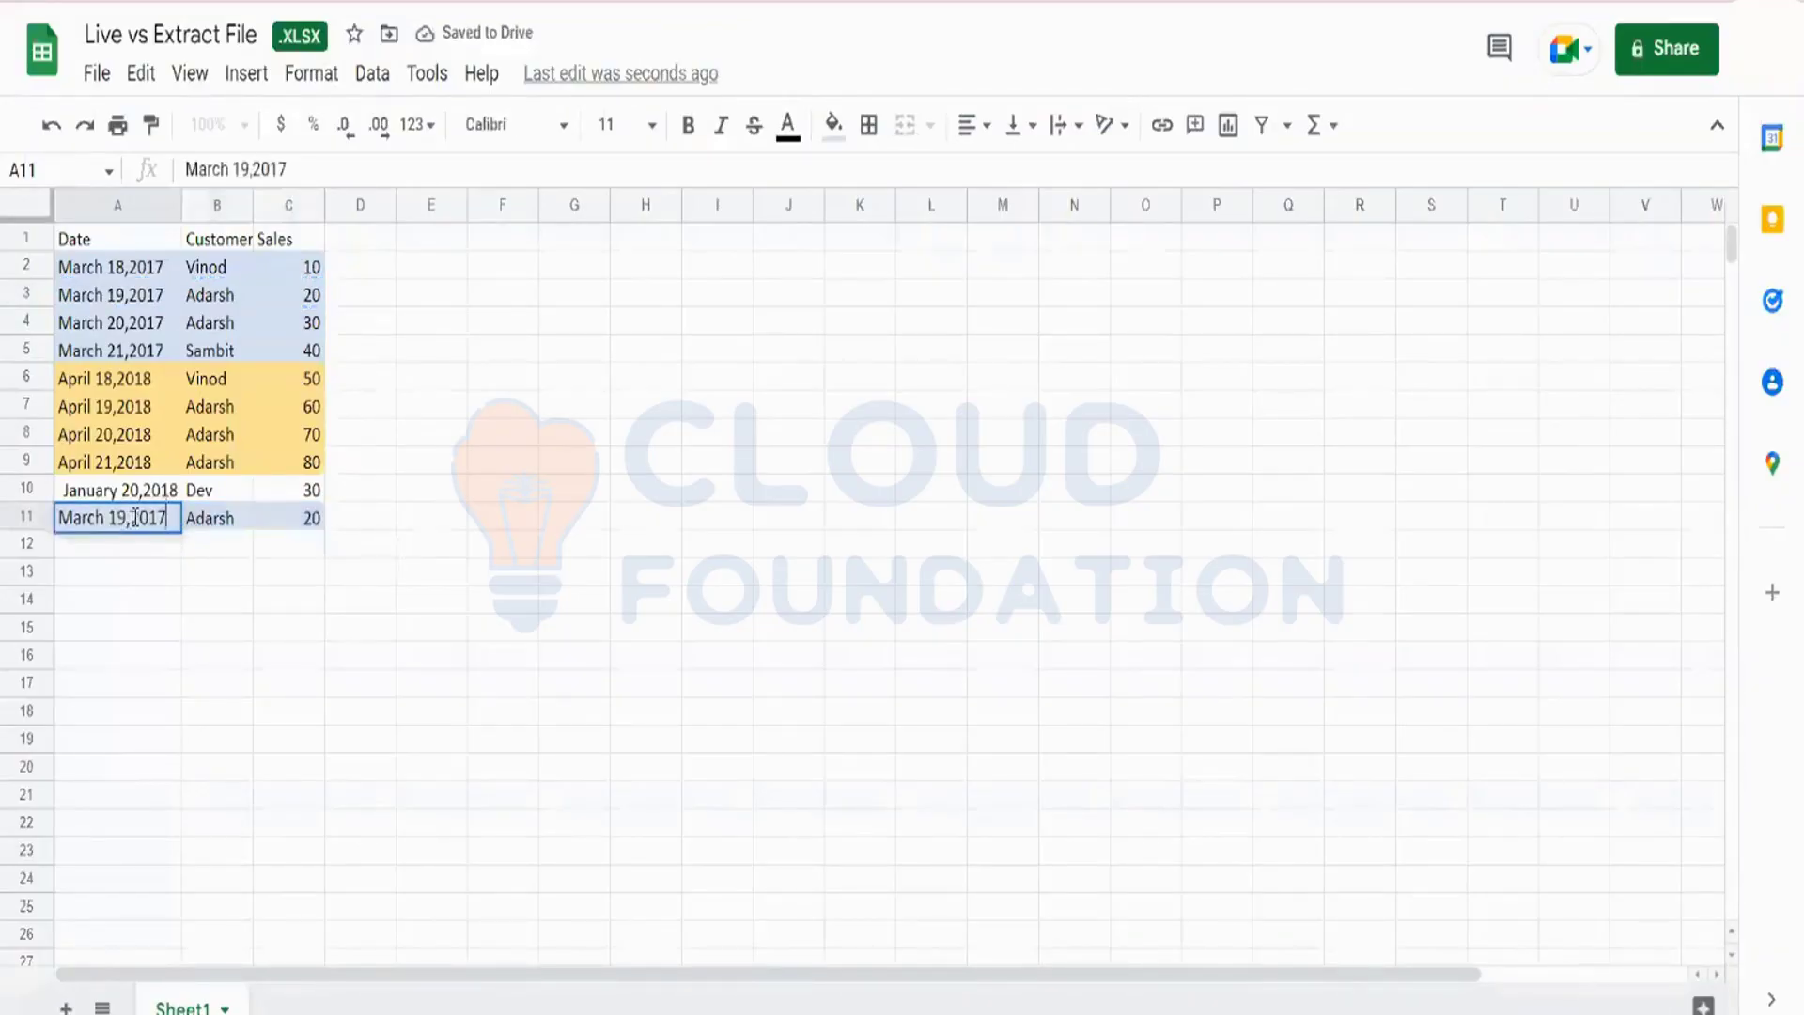
key("BackSpace")
key("BackSpace")
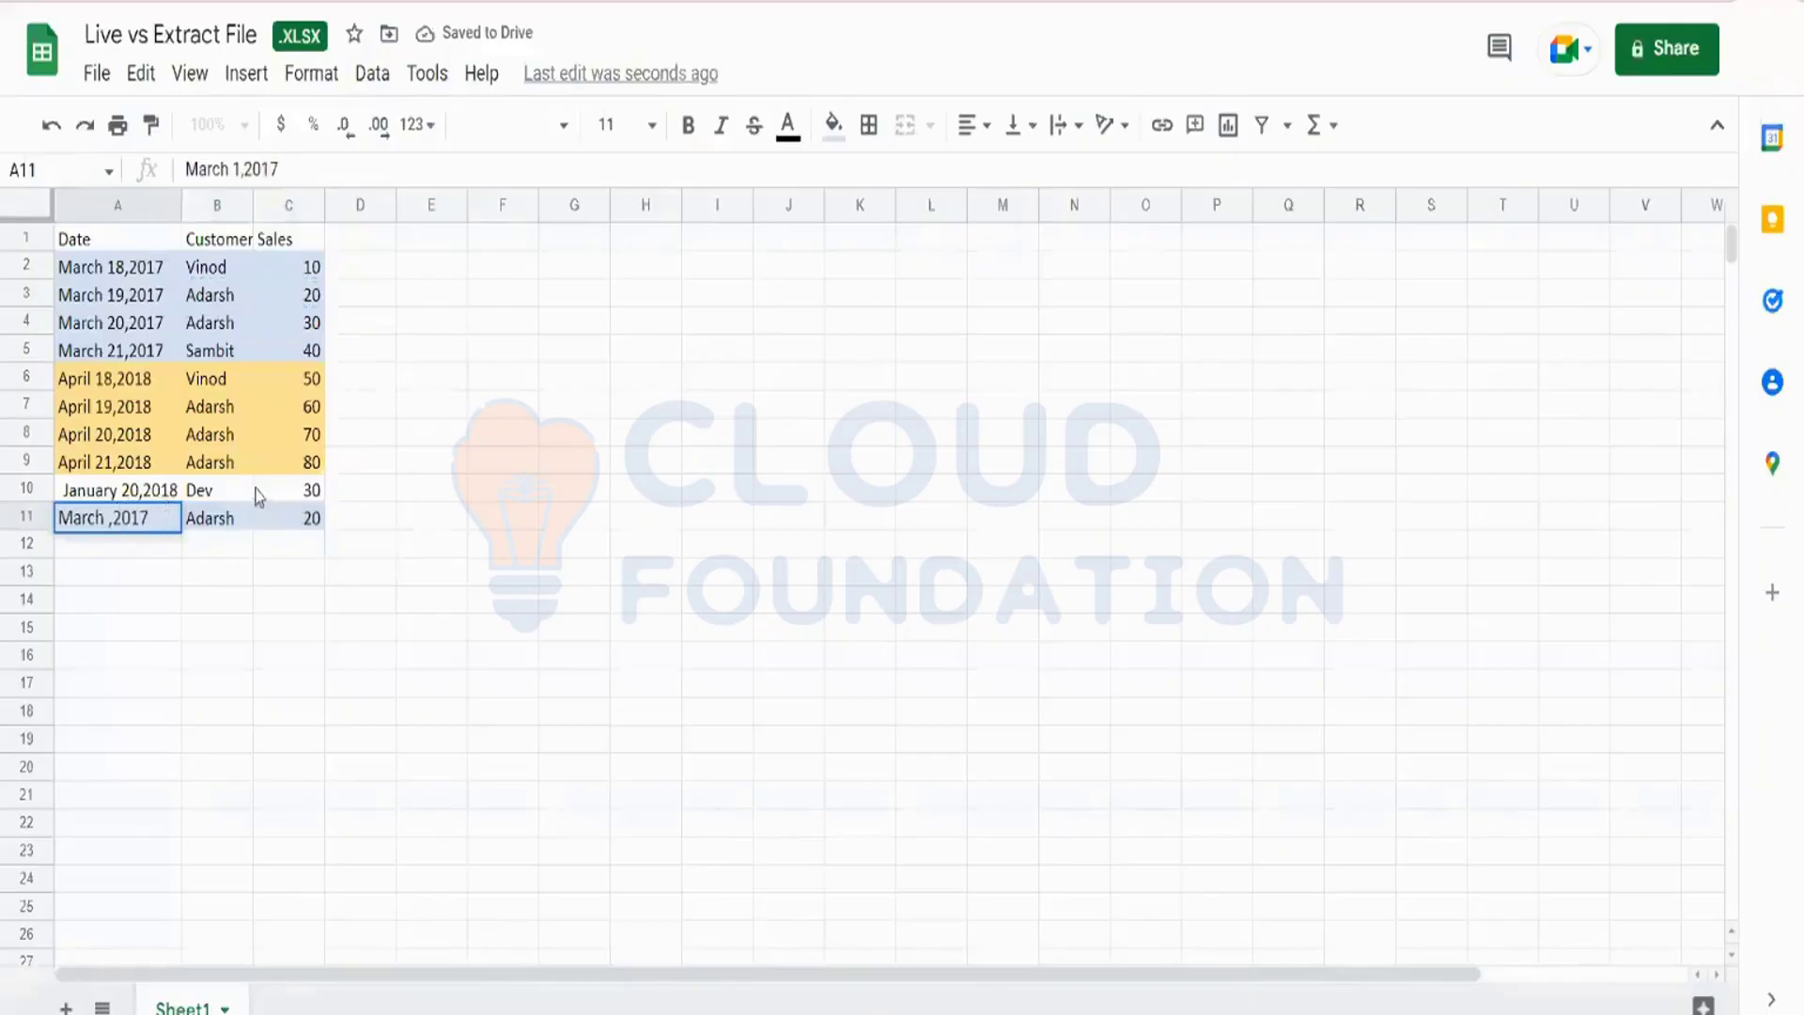
type("31")
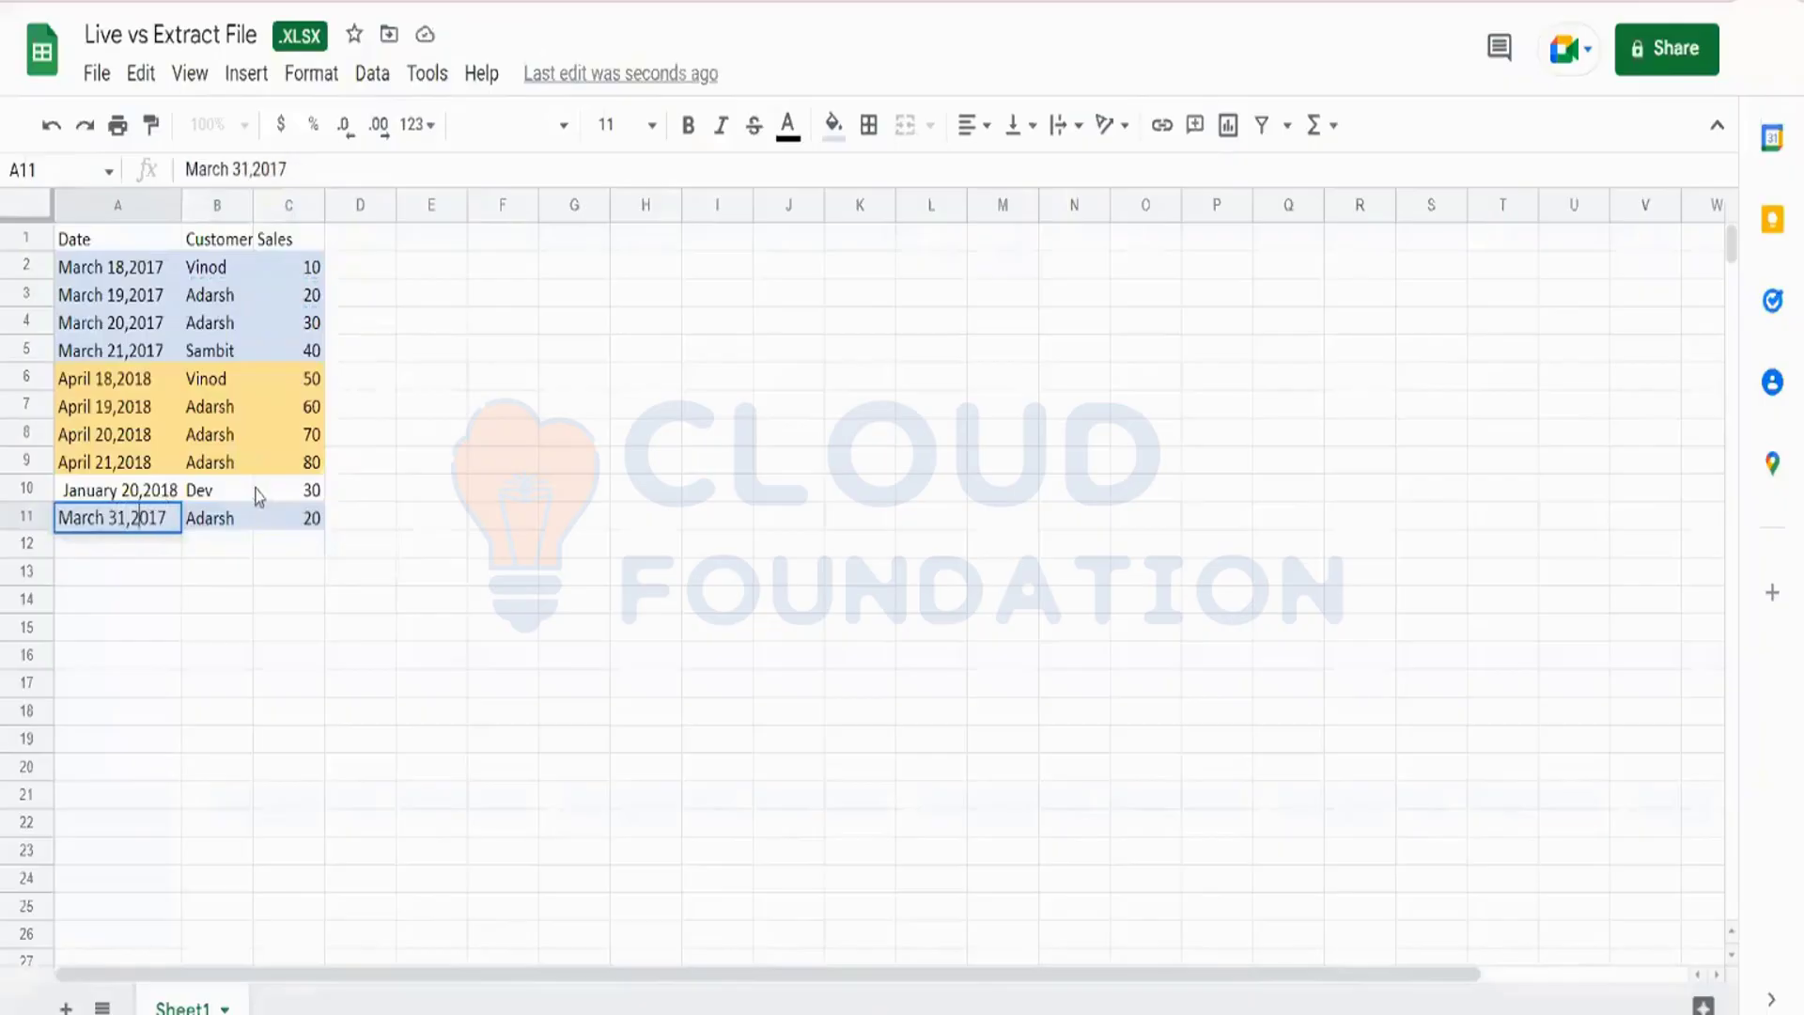
- Set the date in cell A11 to March 31, 2022
key("BackSpace")
key("BackSpace")
type("22")
- Replace the customer name in B11, set the sales in C11 to 100, and select A11:C11
left_click(233, 522)
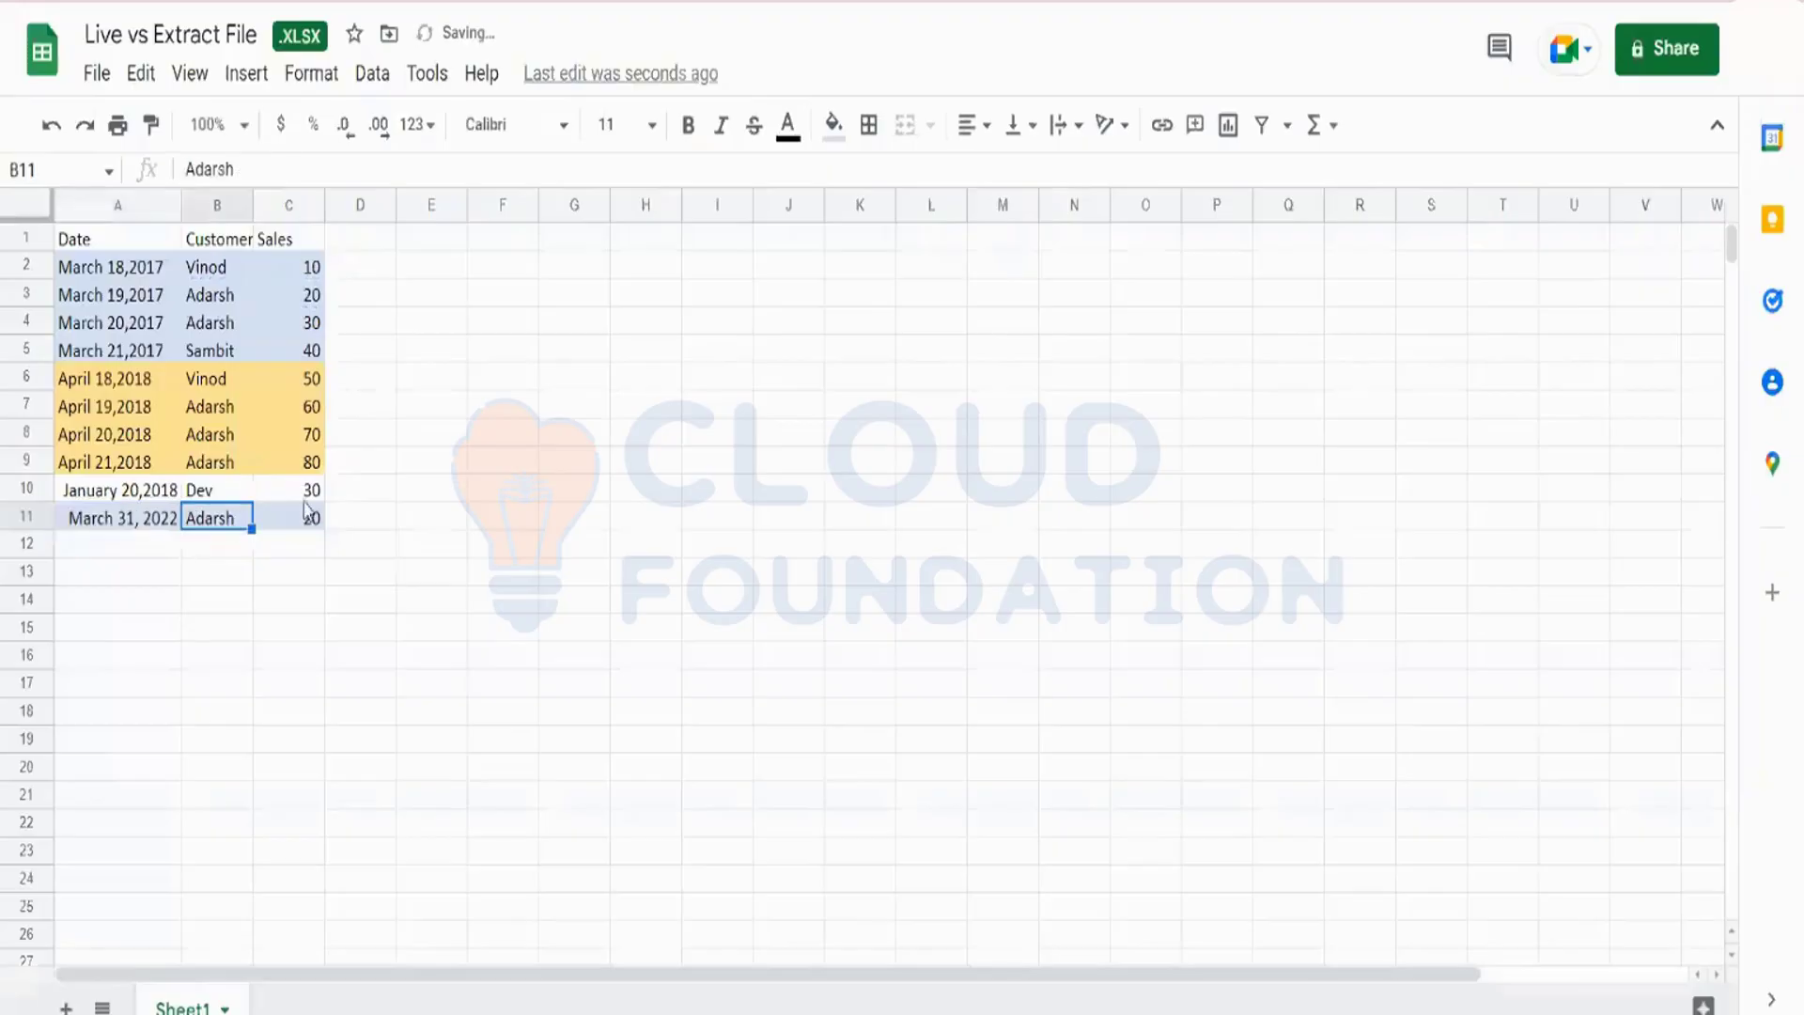
type("Ra")
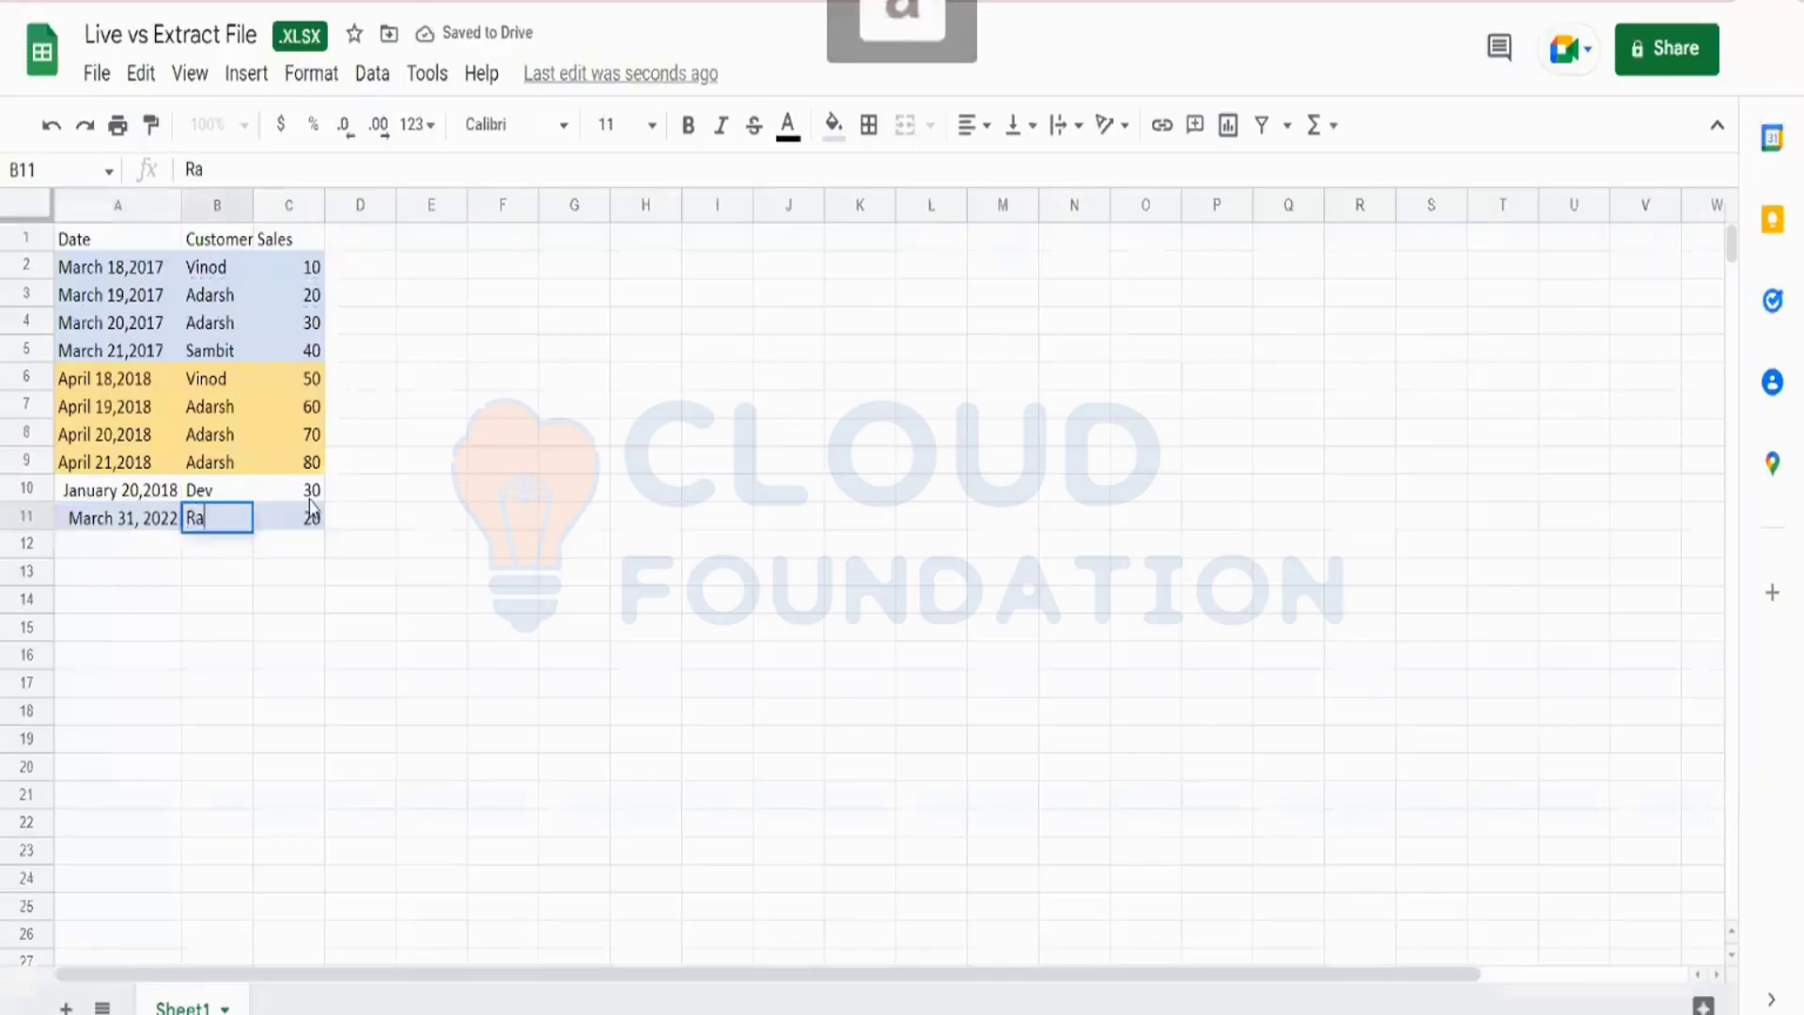
type("mesh")
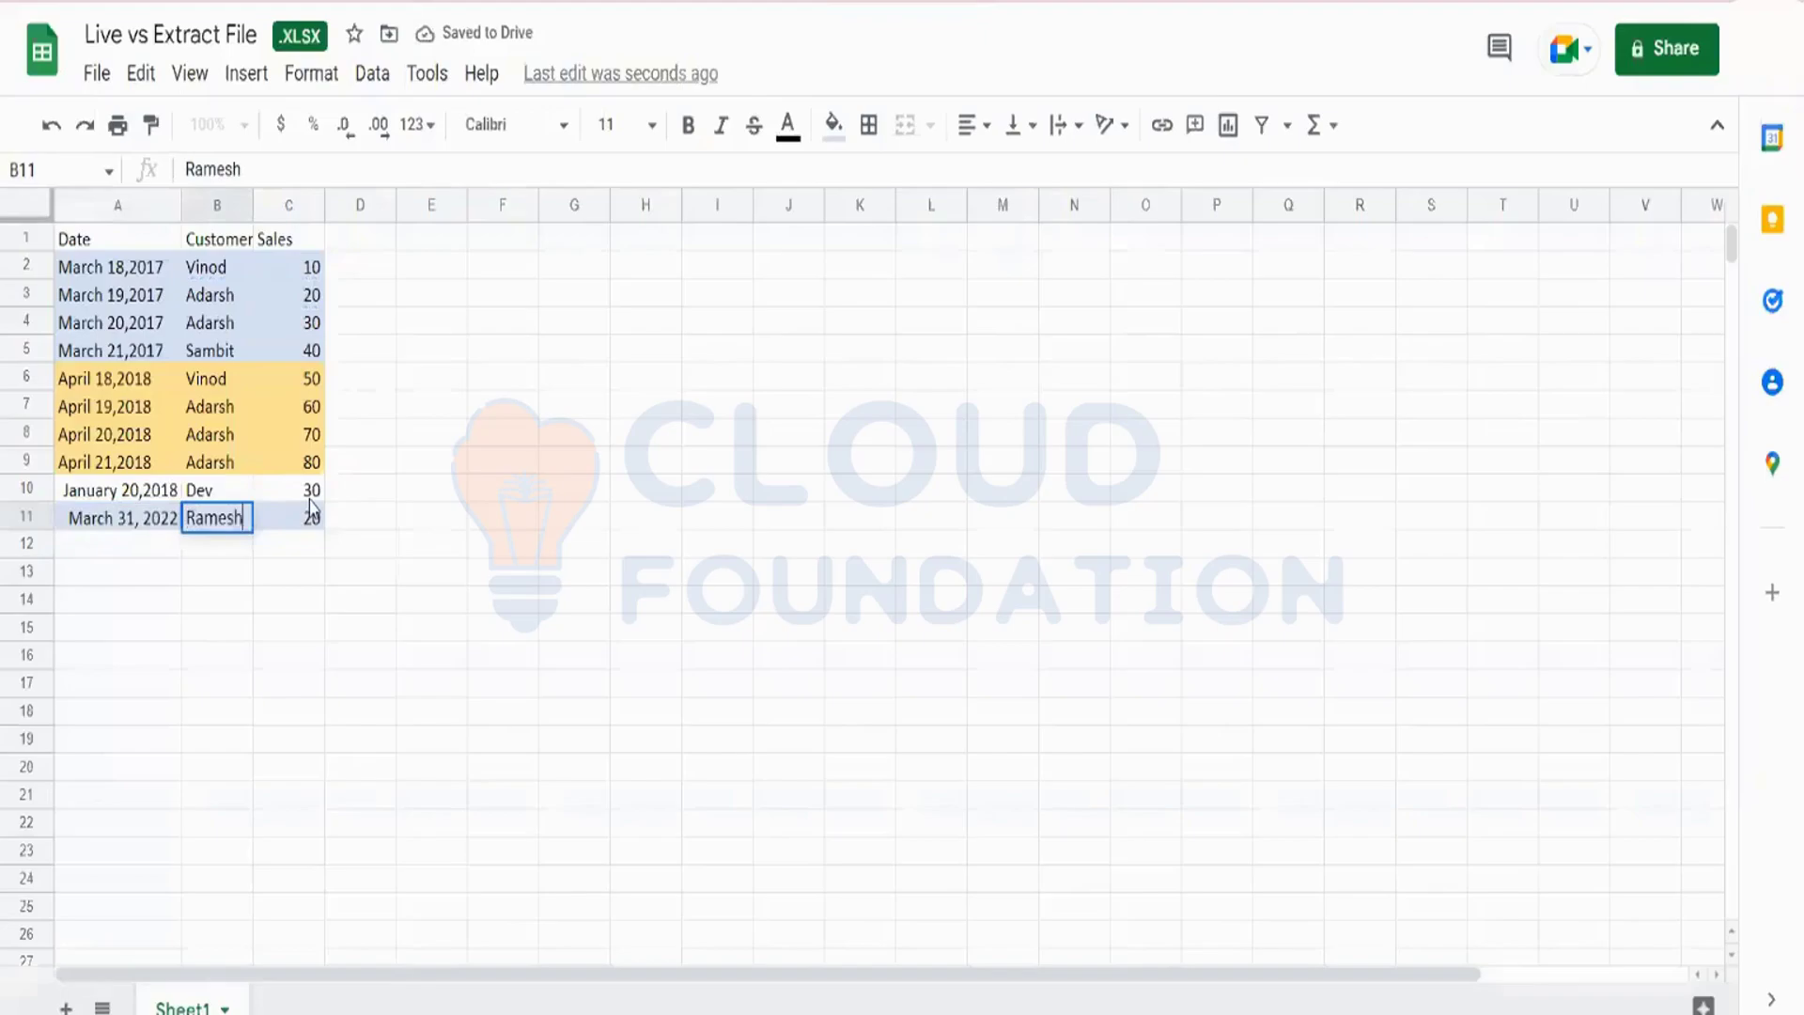
left_click(311, 516)
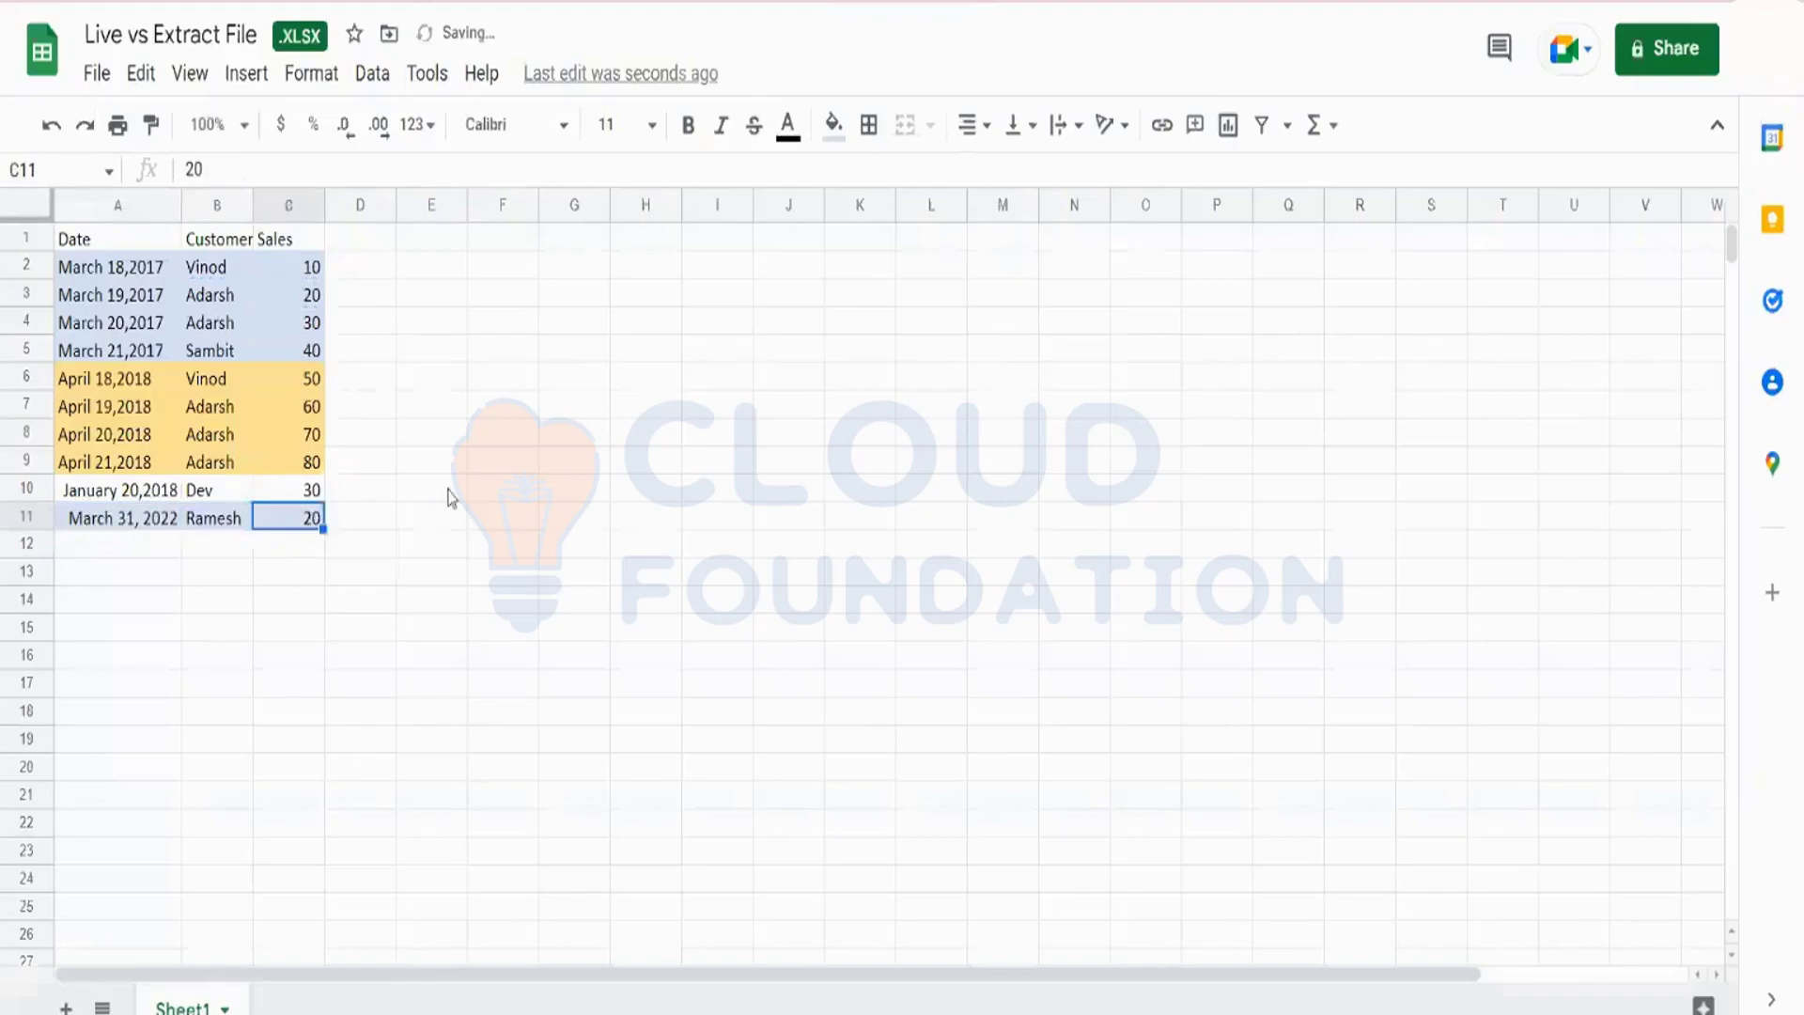
type("100")
left_click(451, 545)
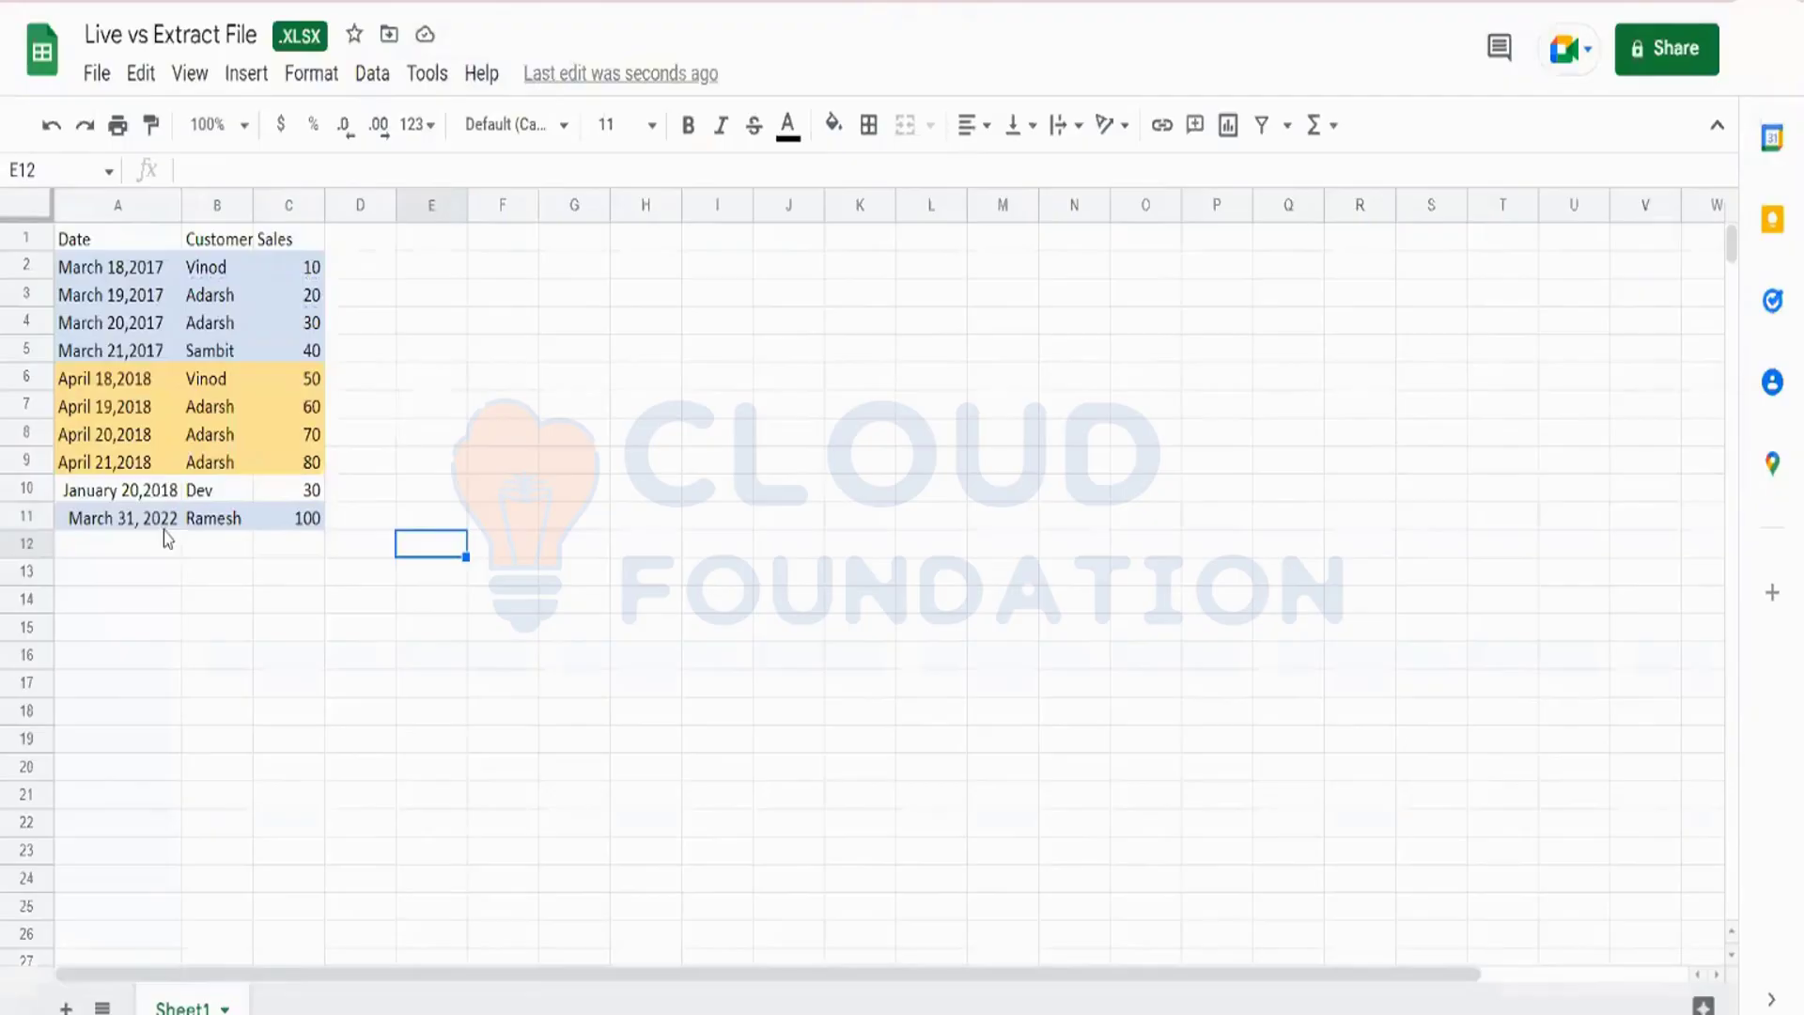
left_click_drag(116, 519, 287, 520)
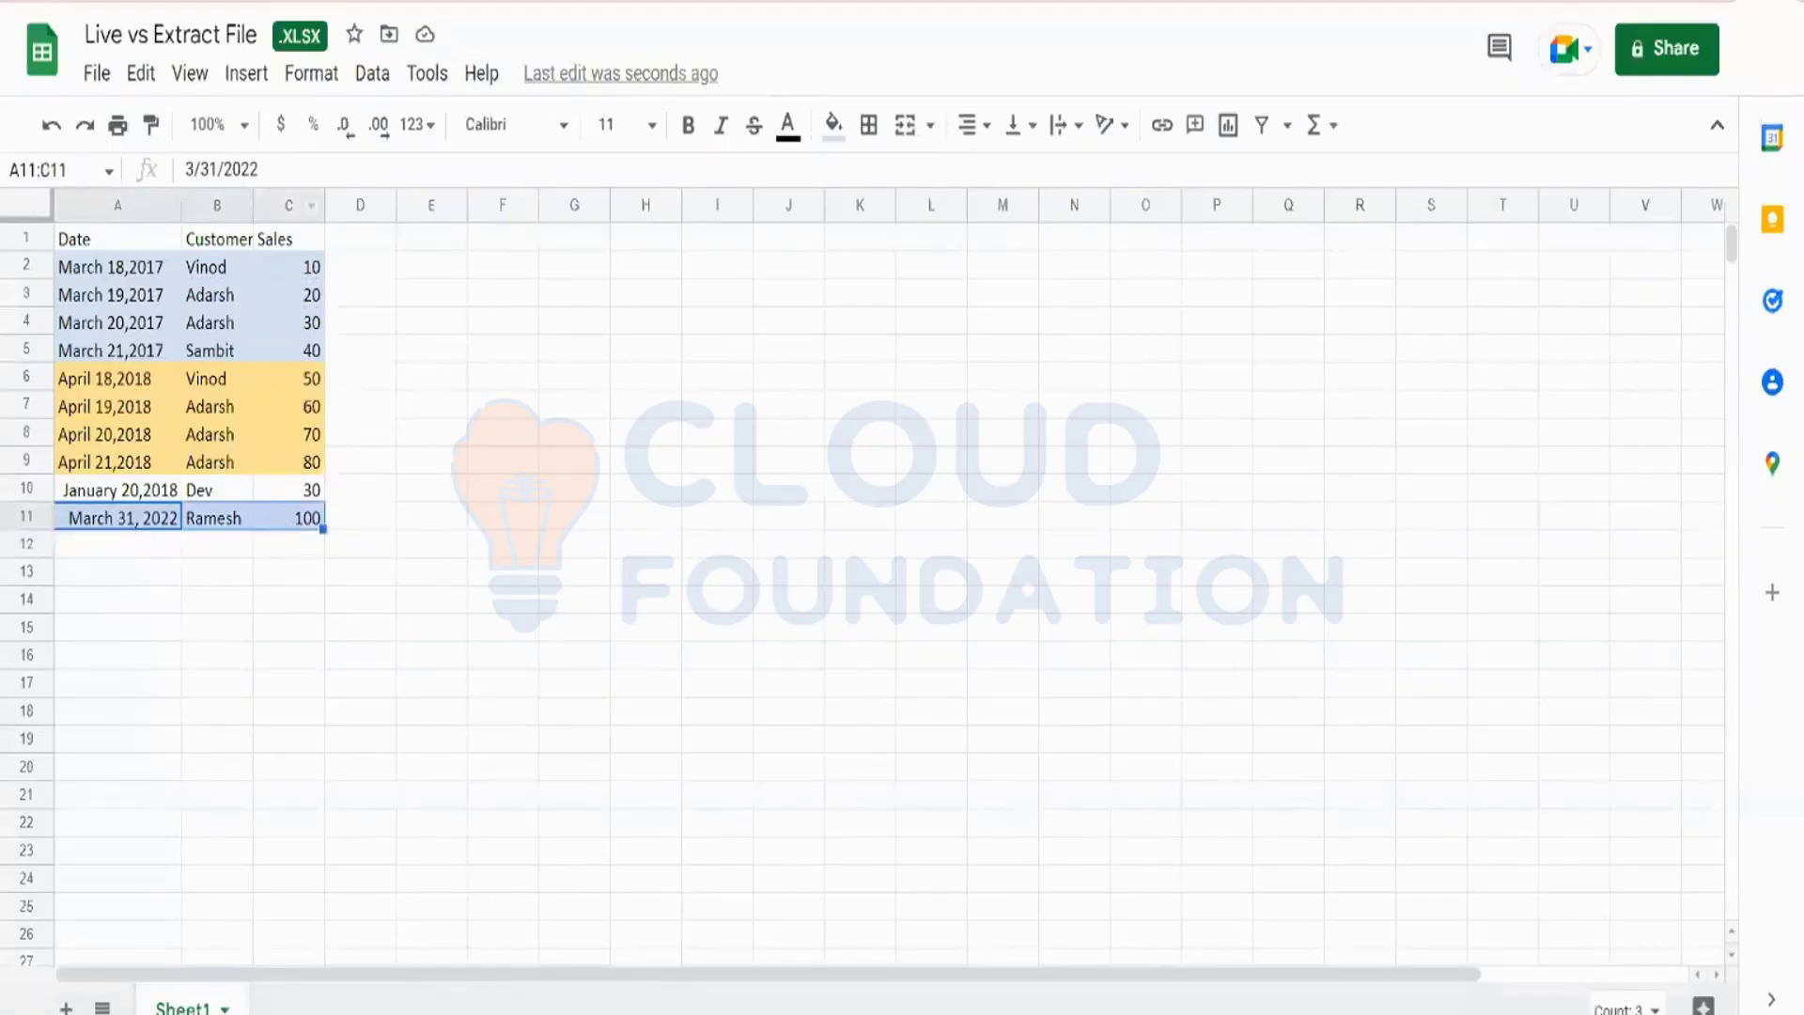
- Switch to Tableau and check whether the Sheet1 data preview includes the record added in row 11
left_click(866, 947)
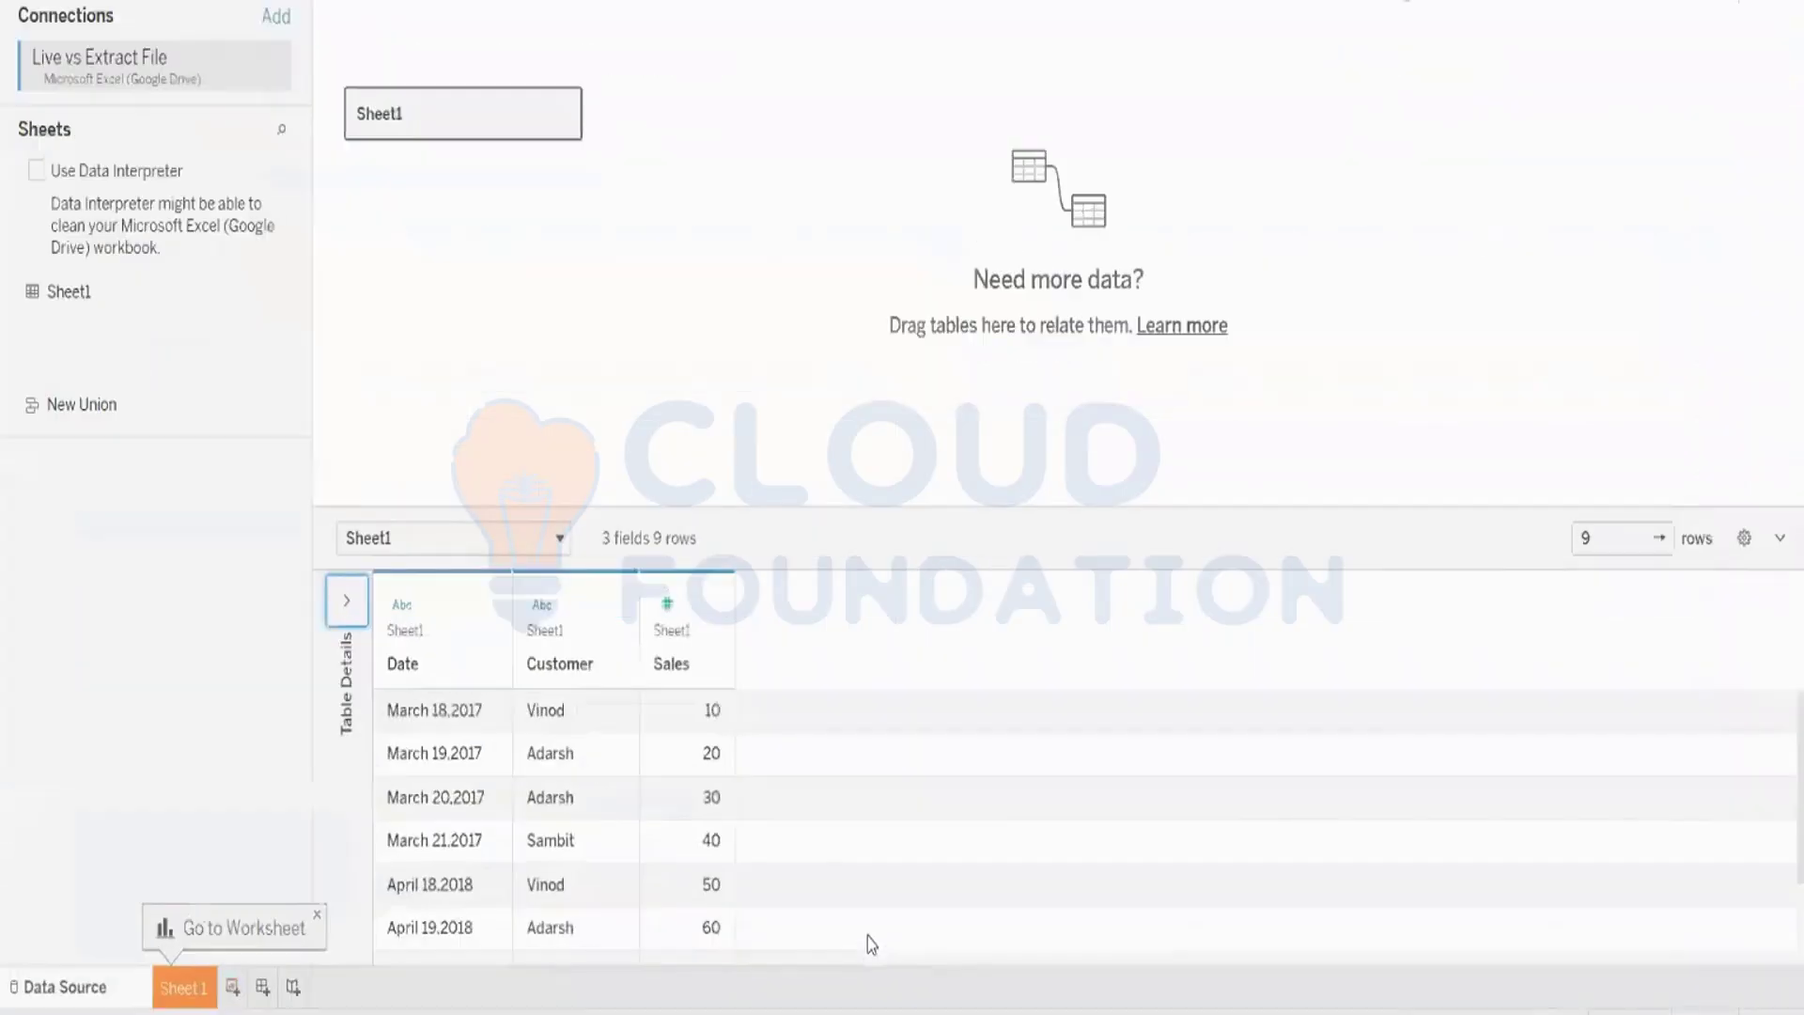
scroll(724, 753, "down", 2)
scroll(725, 752, "up", 2)
scroll(729, 756, "down", 2)
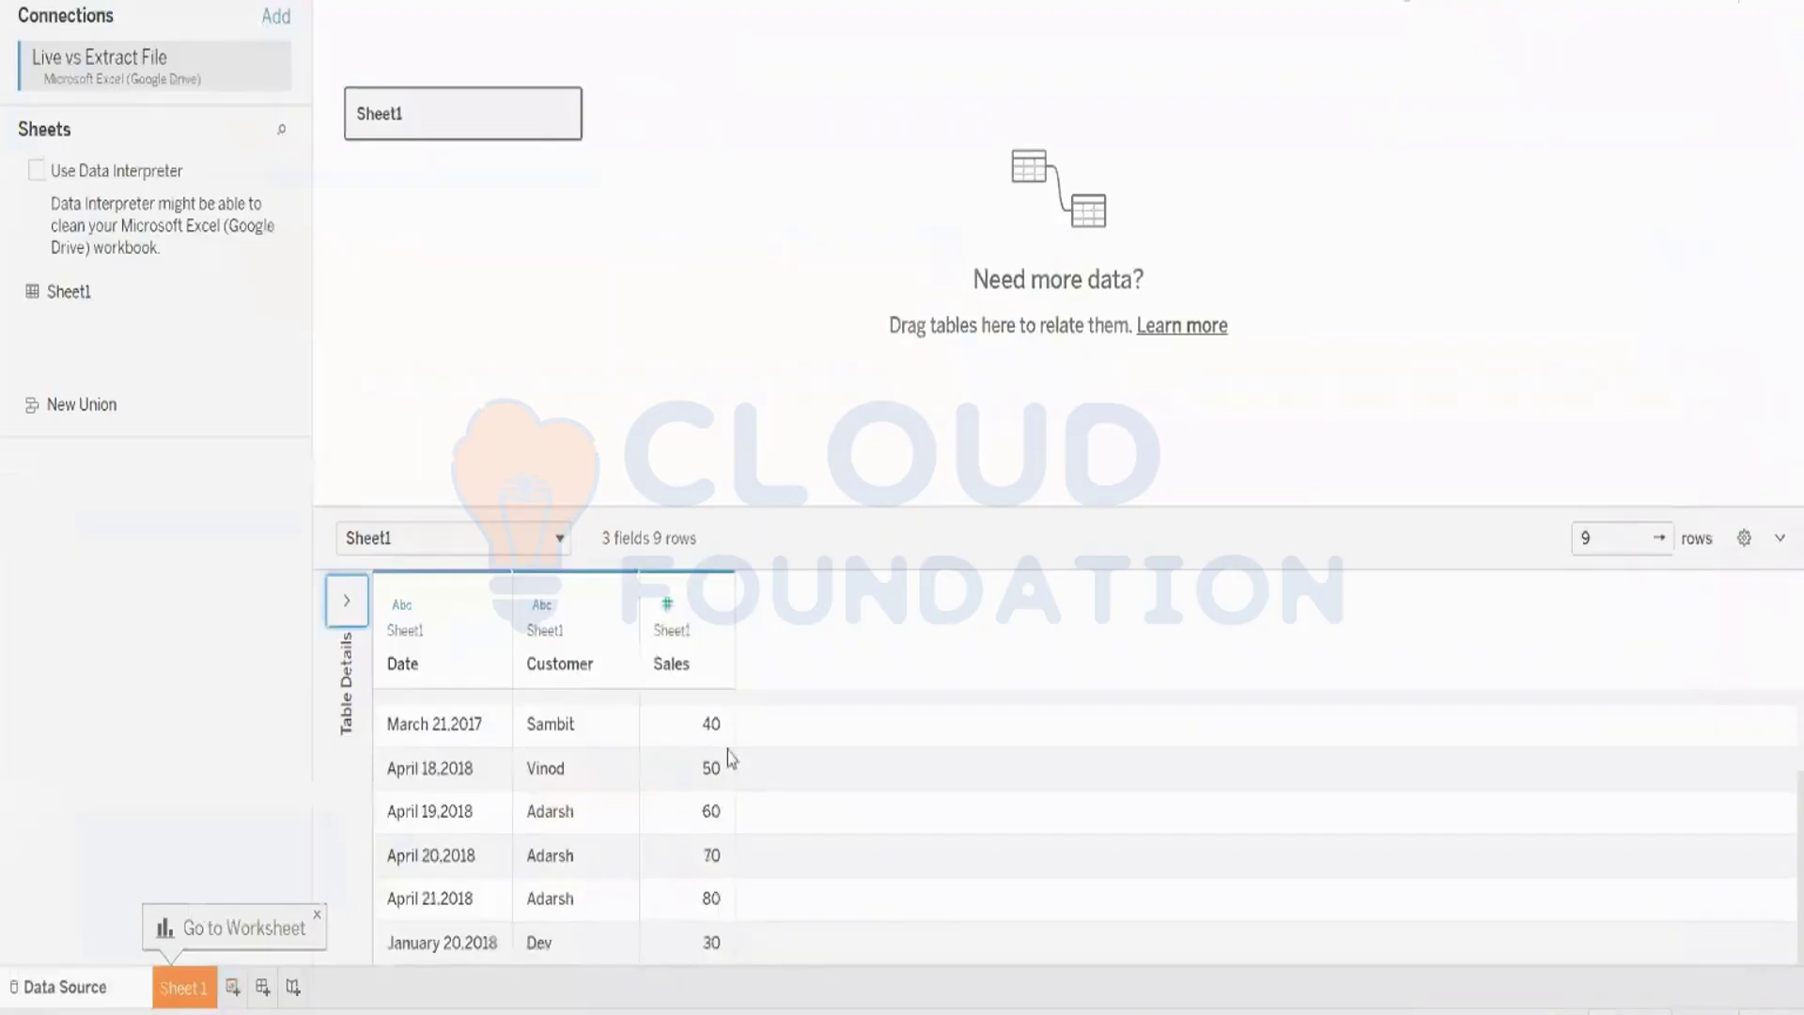
scroll(731, 758, "up", 2)
scroll(731, 759, "down", 2)
mouse_move(621, 1013)
- Switch to the Live vs Extract File in Google Sheets and close the spreadsheet
left_click(527, 989)
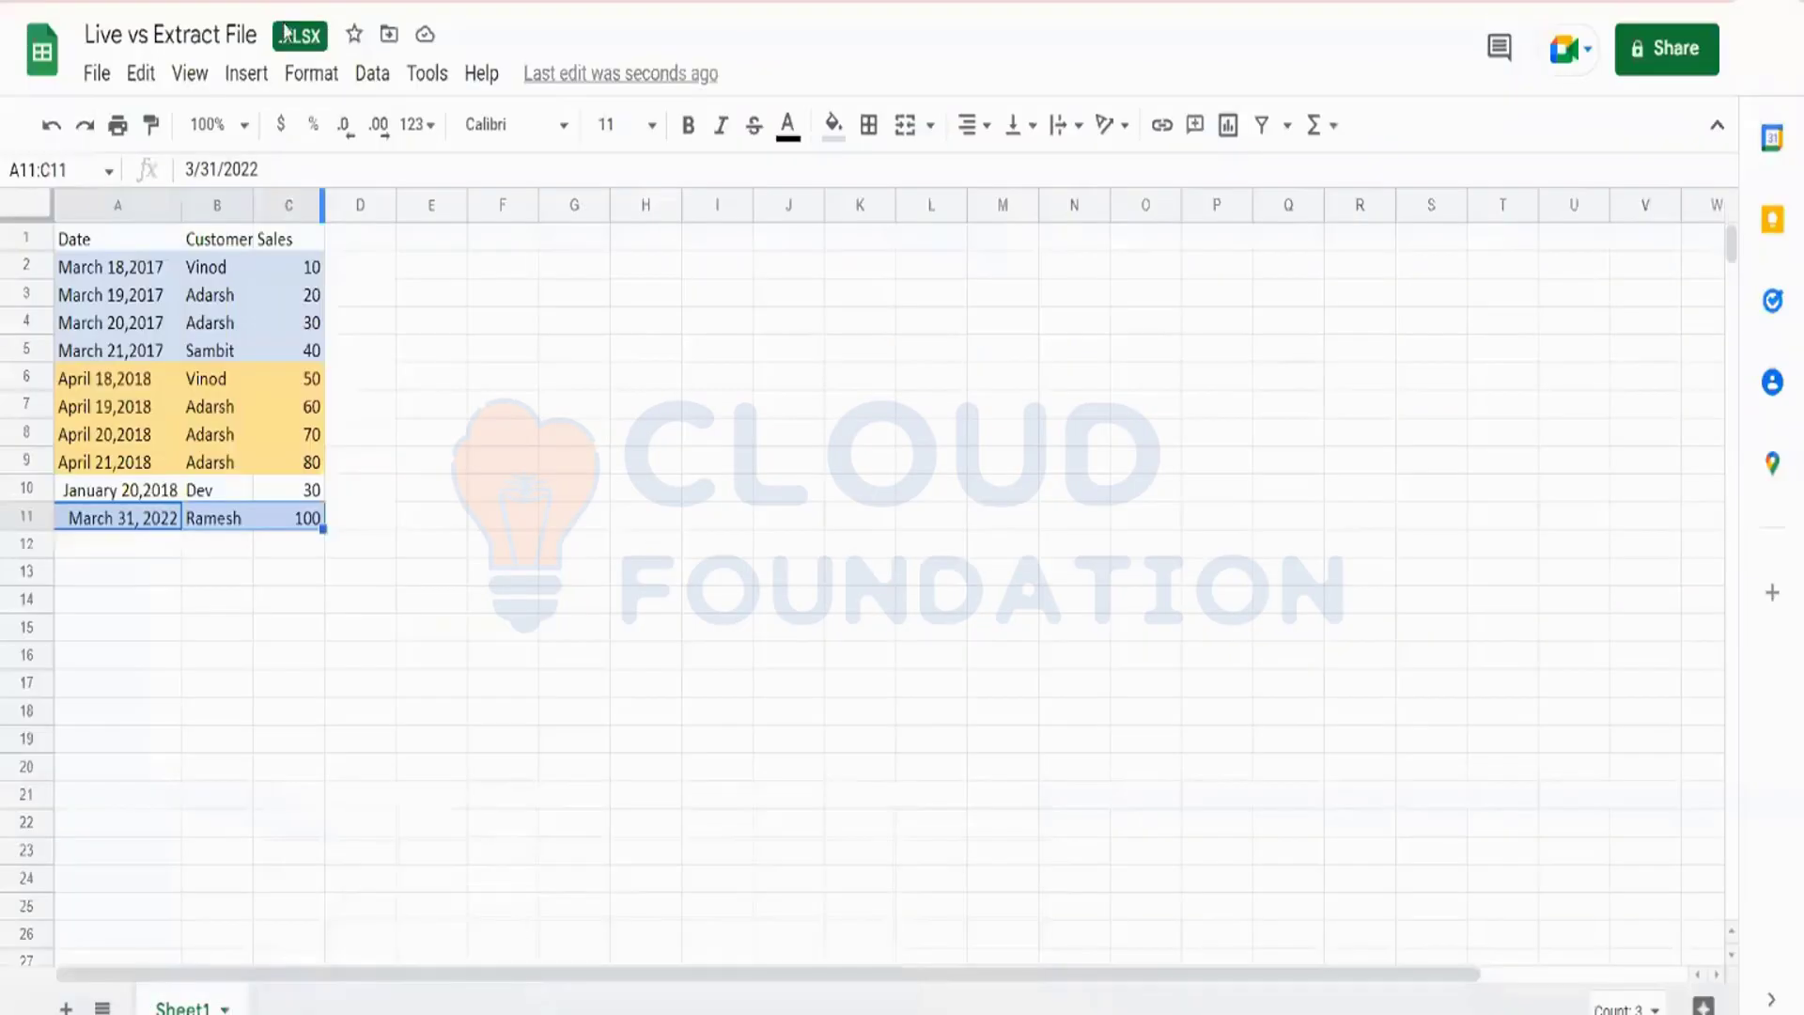
key("ctrl+w")
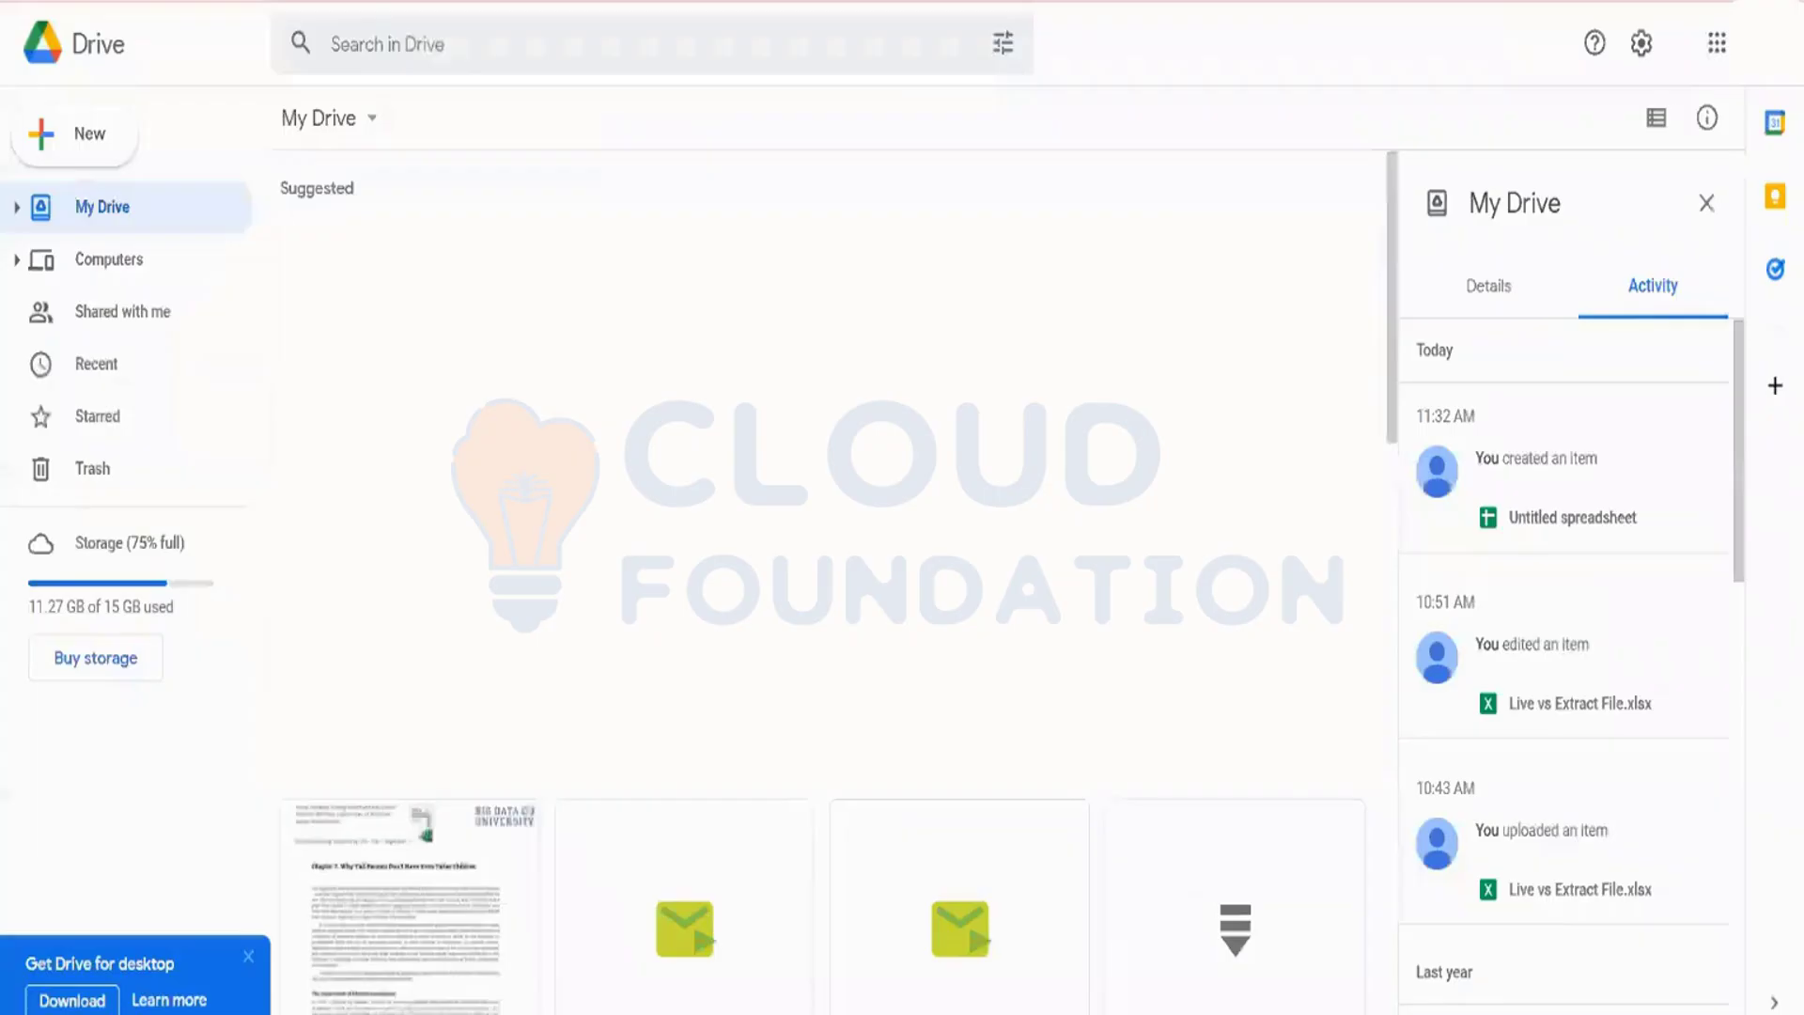
- Switch back to Tableau, refresh the Live vs Extract File data source, and select its March 31, 2022 row
mouse_move(661, 1013)
left_click(813, 987)
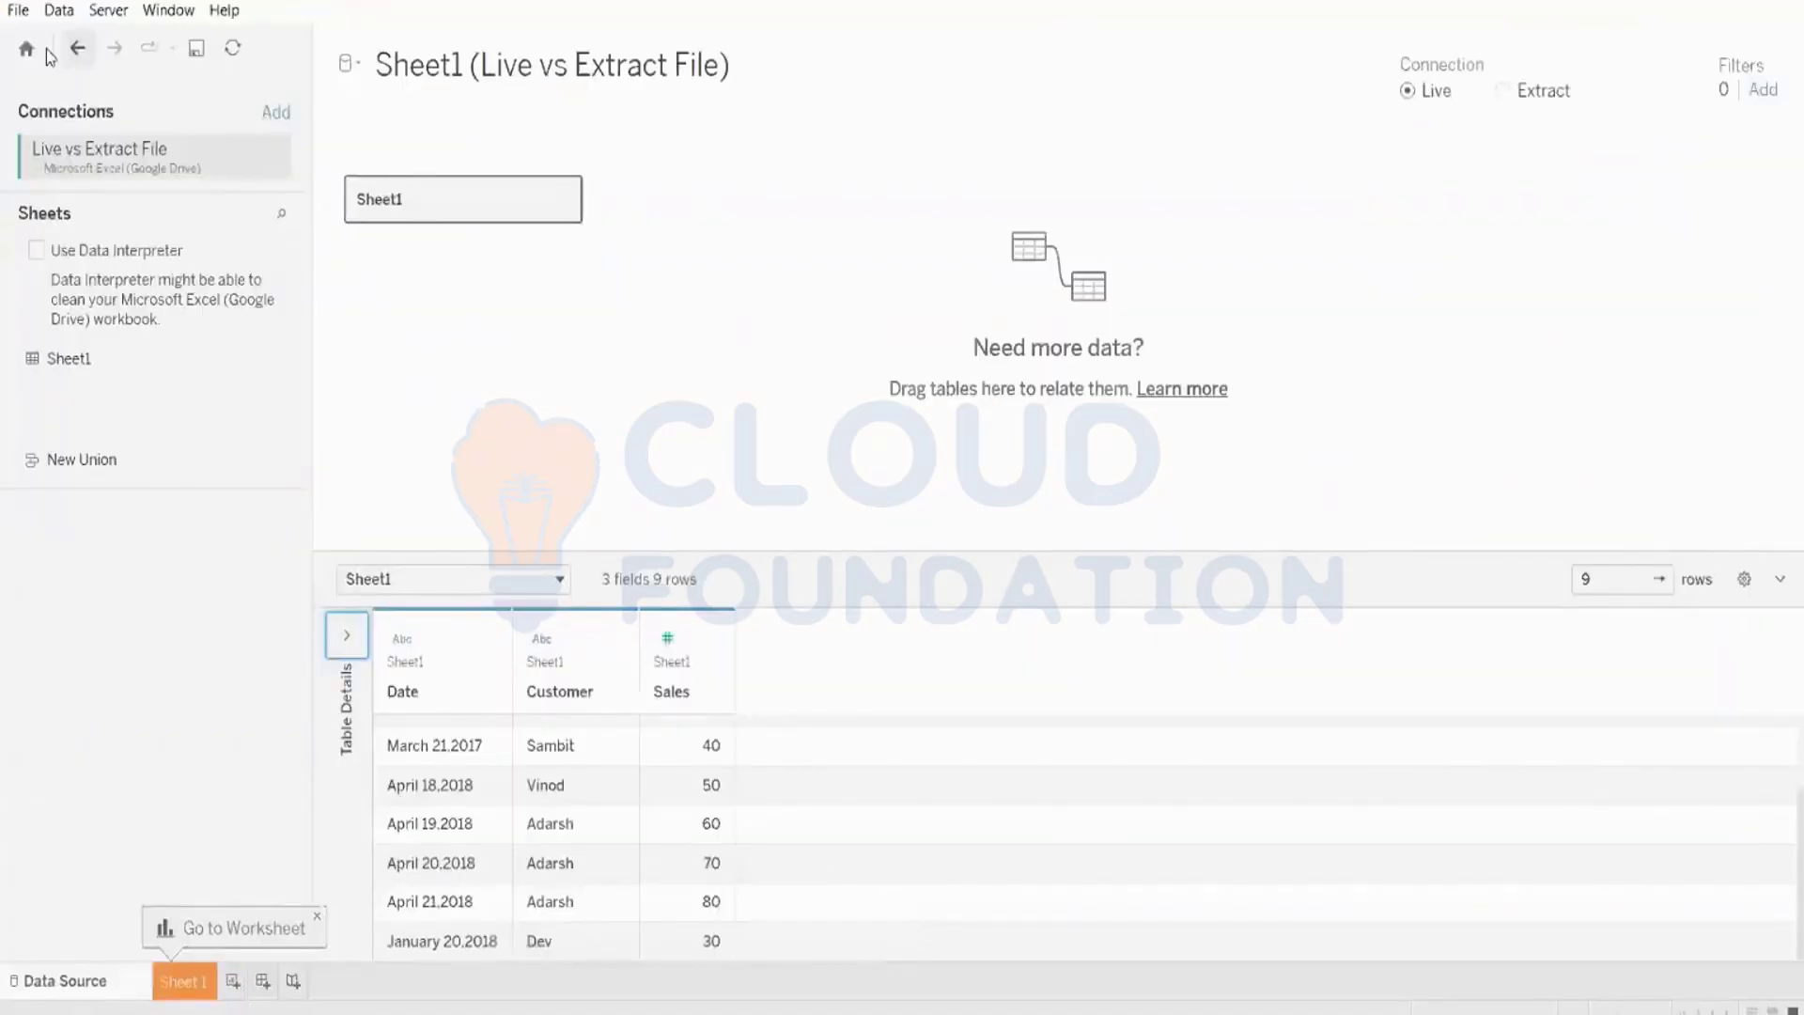
left_click(59, 10)
left_click(105, 81)
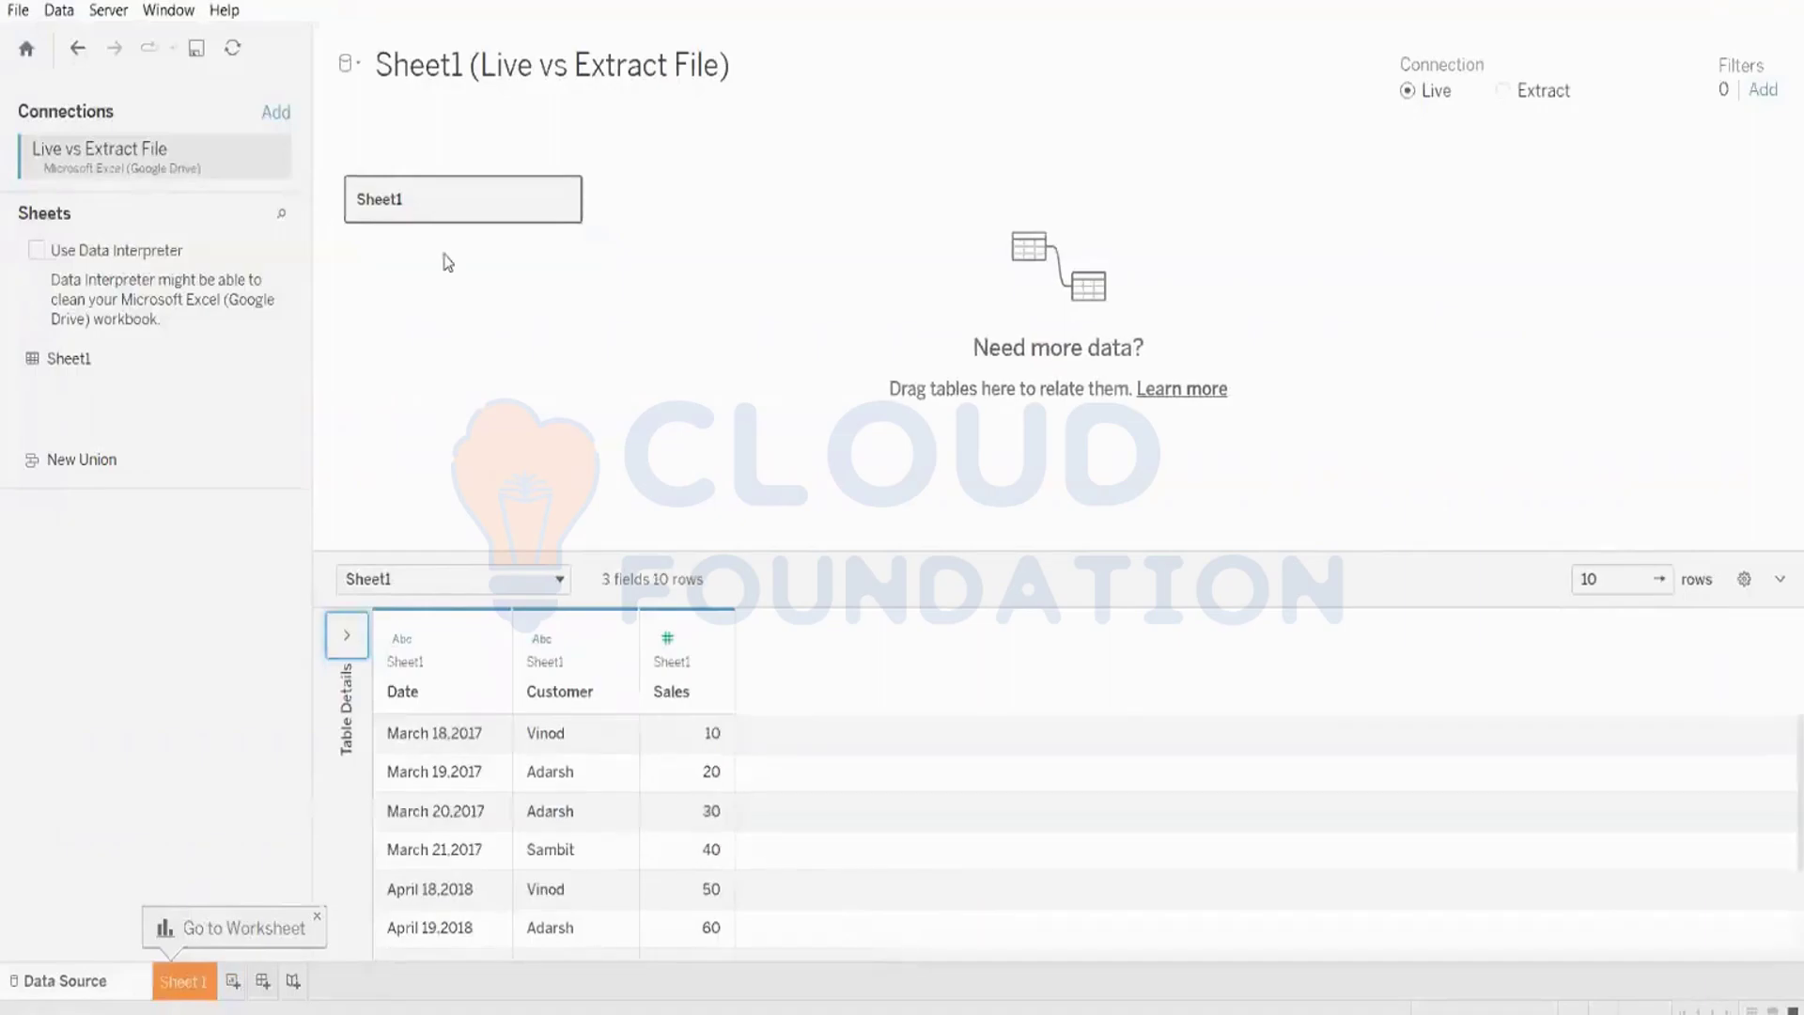
scroll(665, 808, "down", 2)
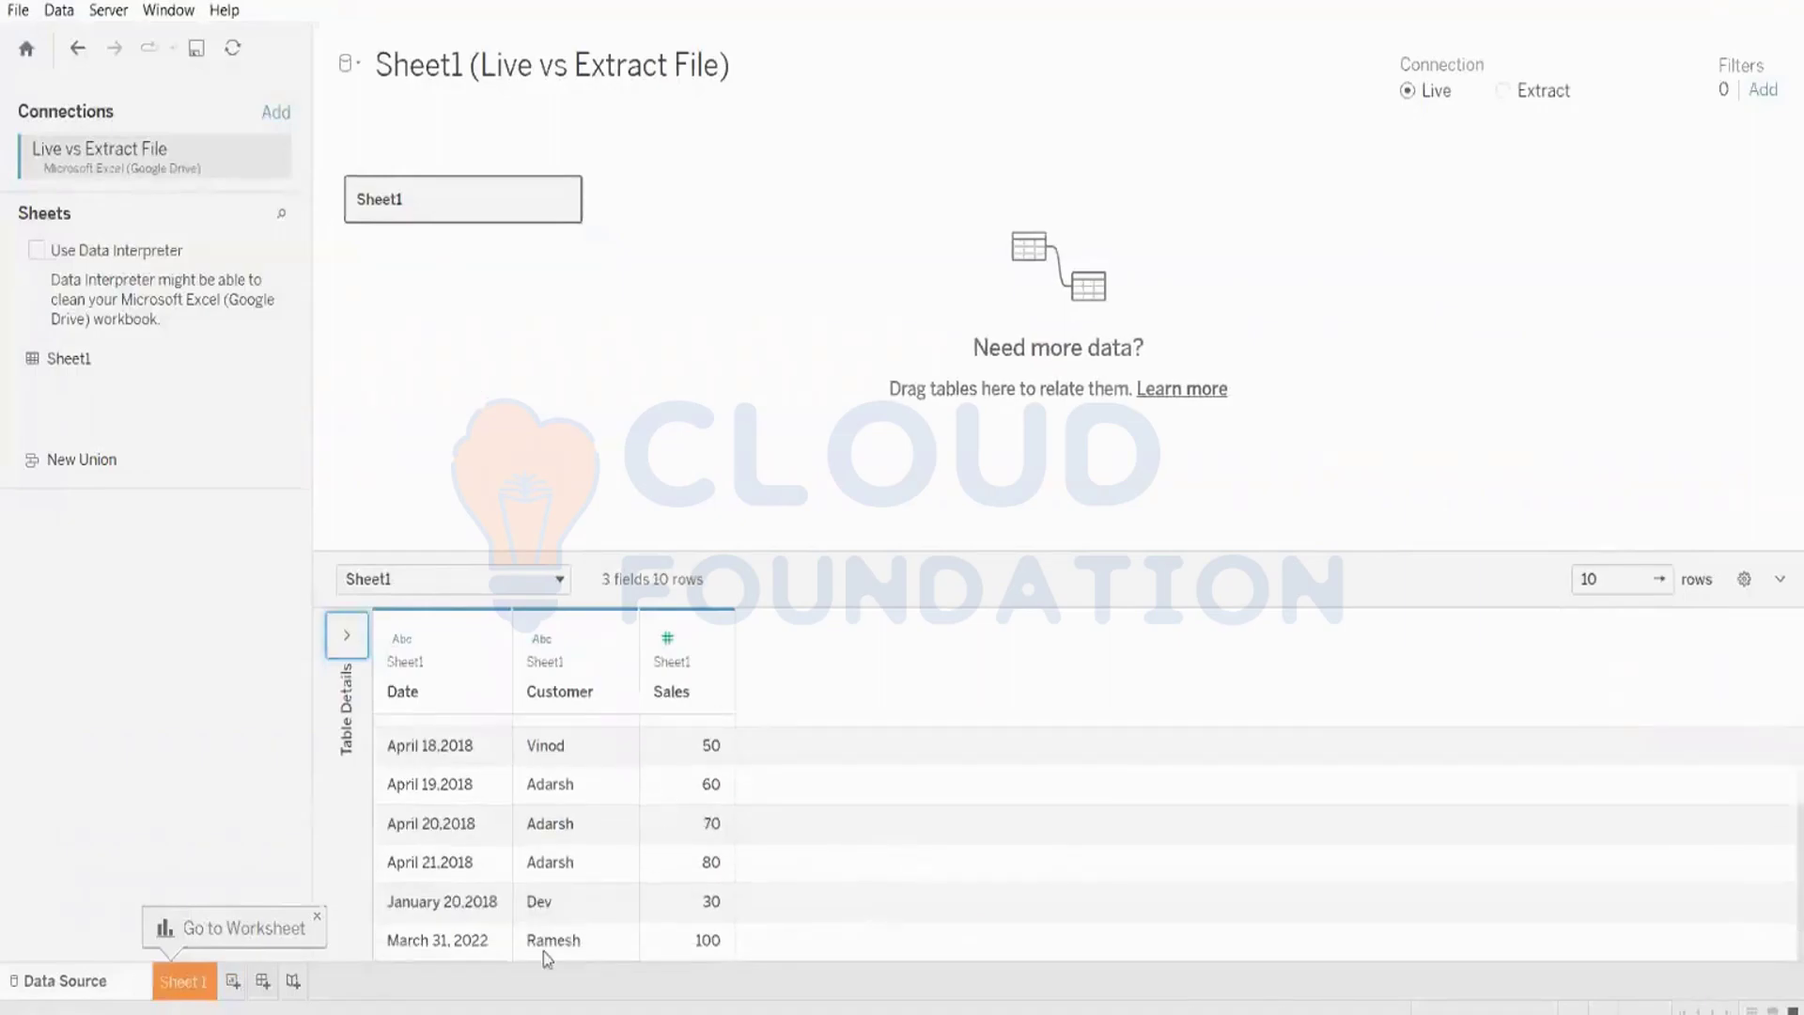
left_click_drag(442, 940, 700, 944)
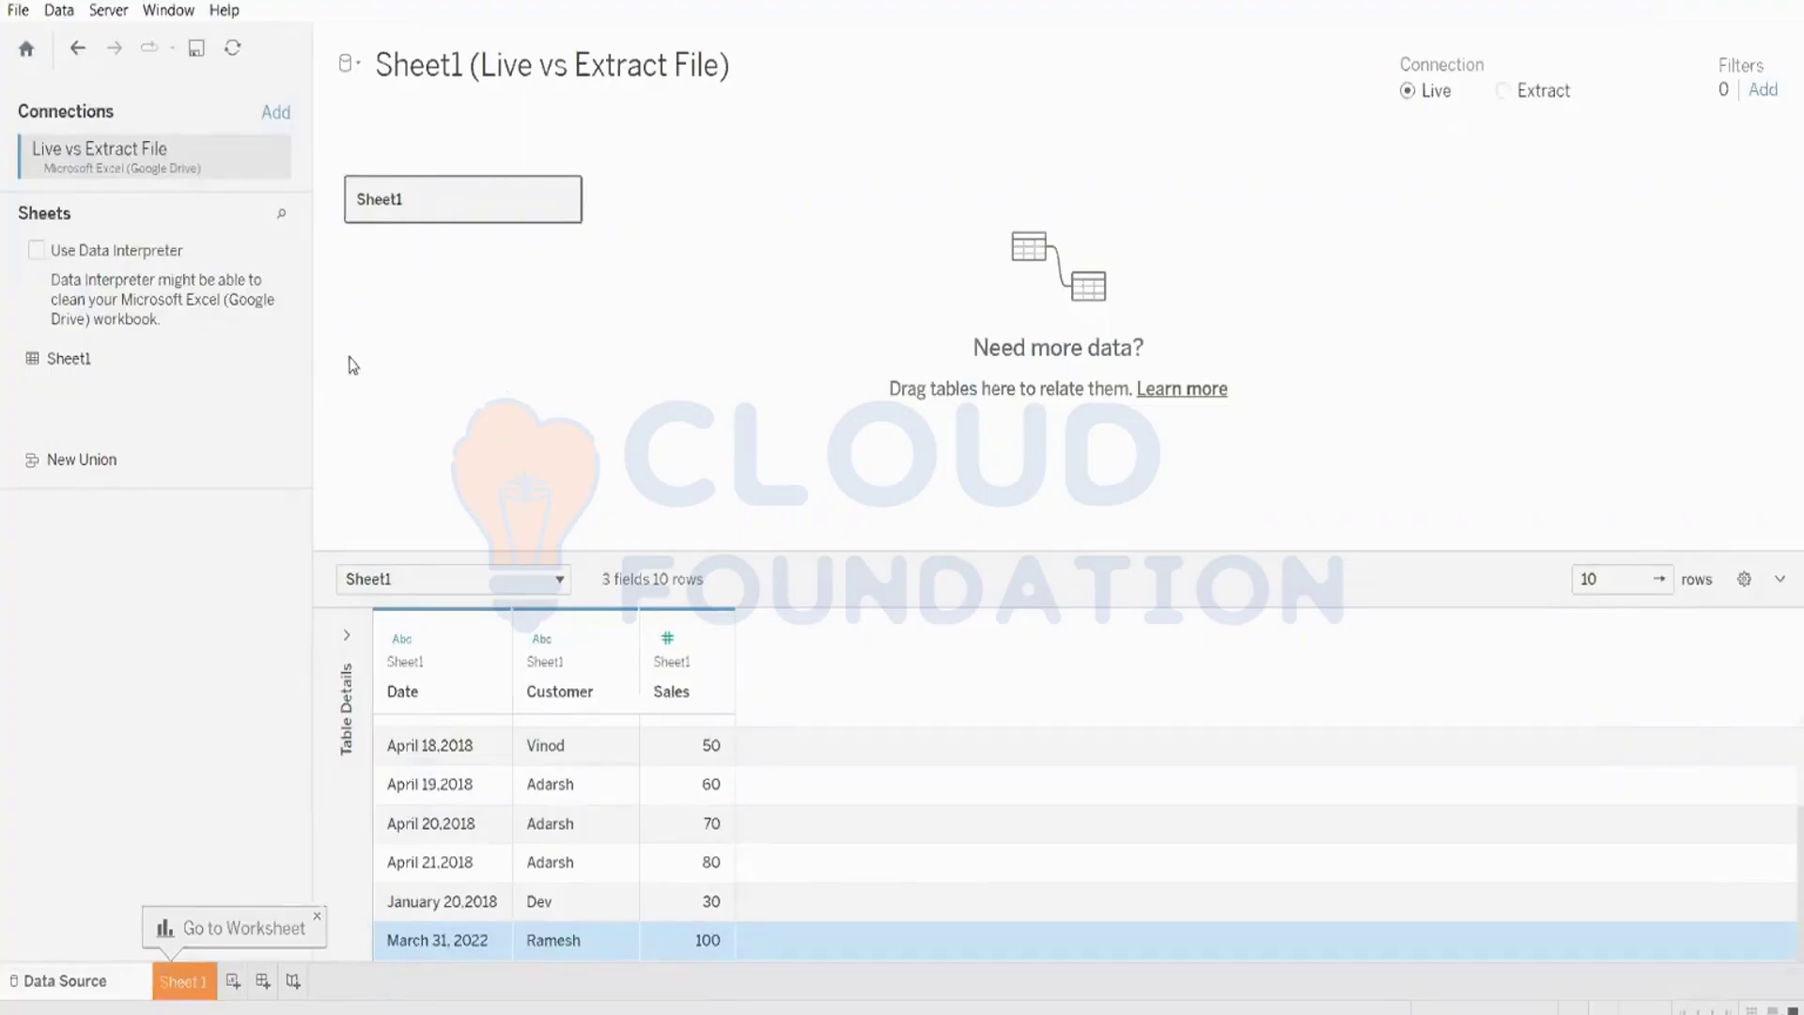
left_click(62, 14)
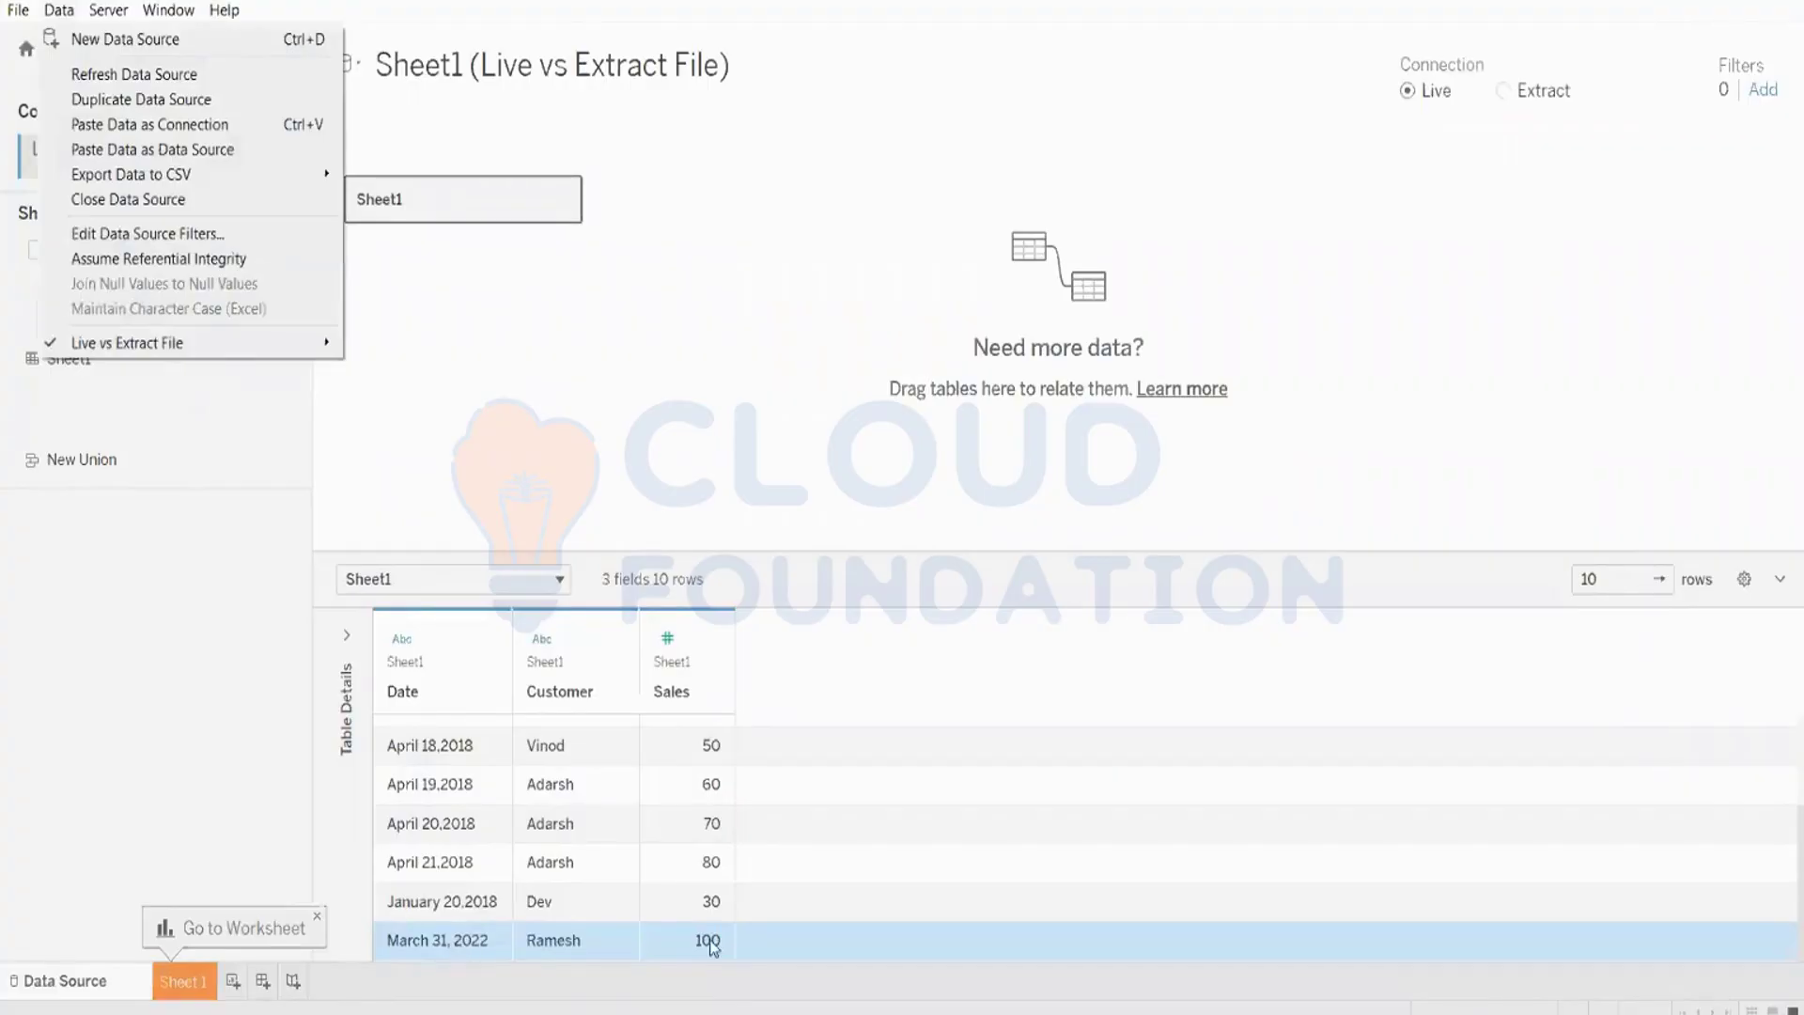
left_click(708, 440)
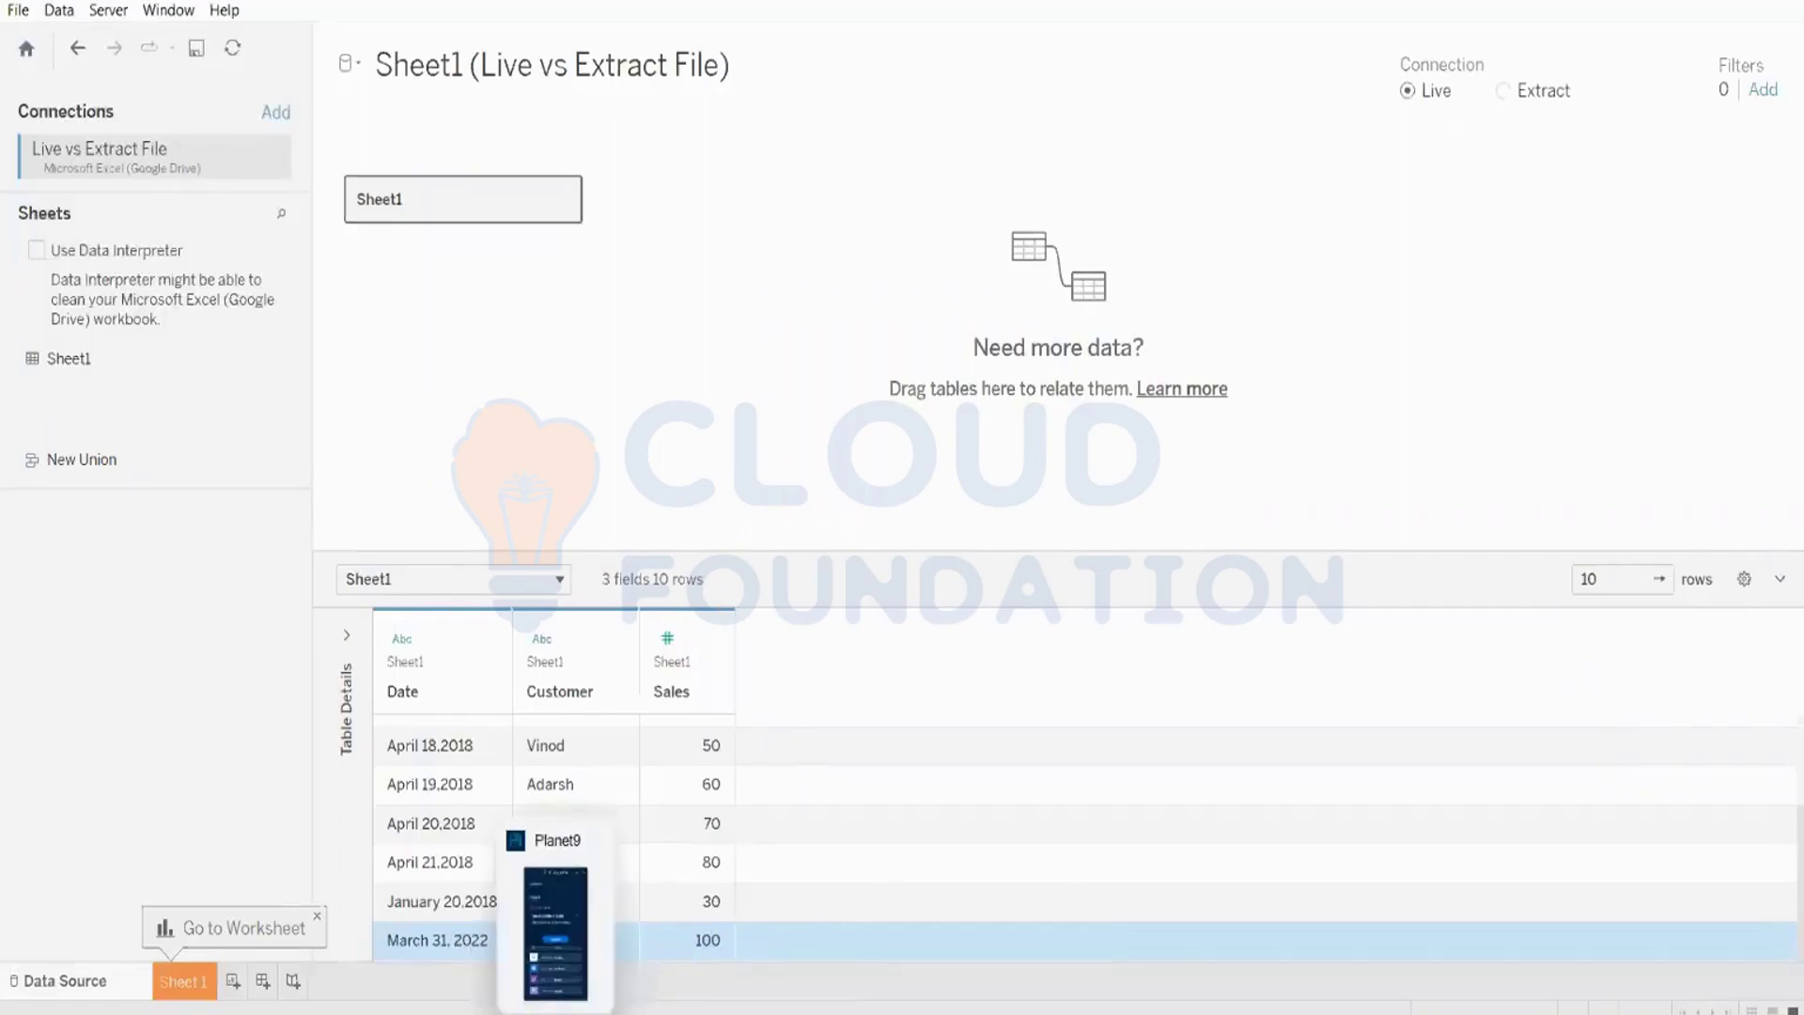
- Switch to the Tableau workbook connected to Orders (Sample - Superstore)
mouse_move(662, 1006)
left_click(713, 963)
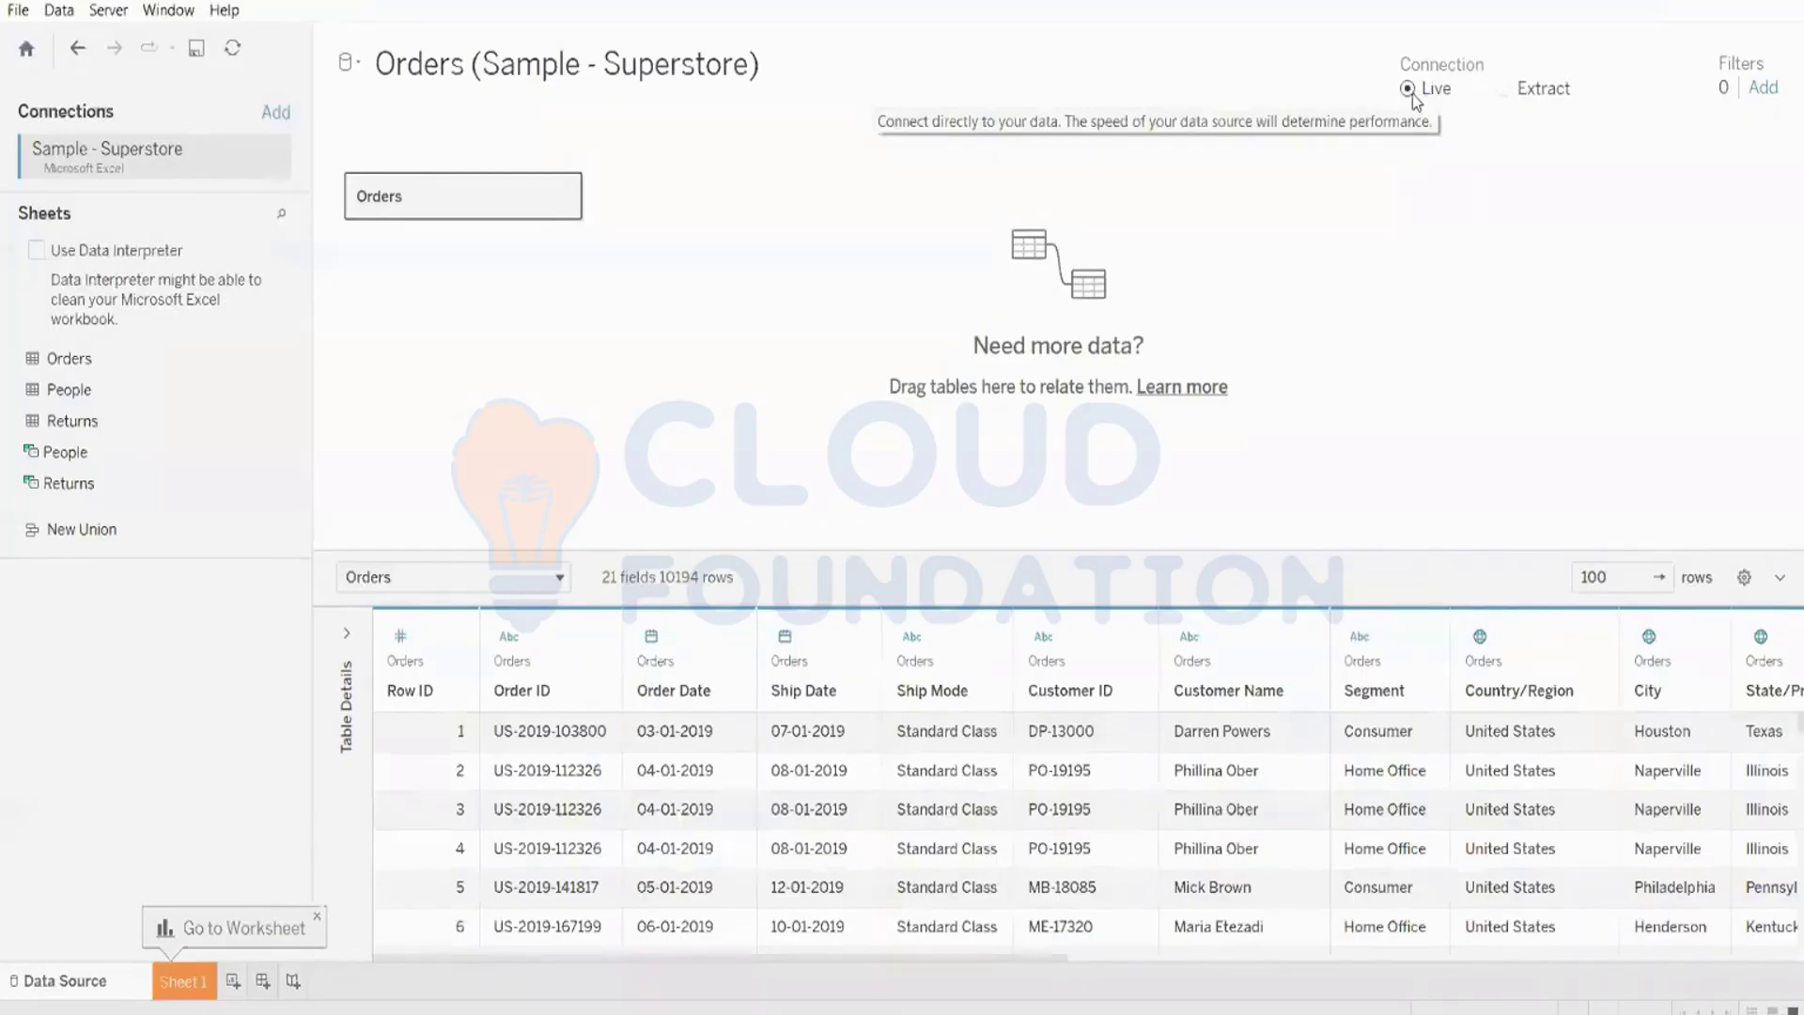
left_click(1503, 89)
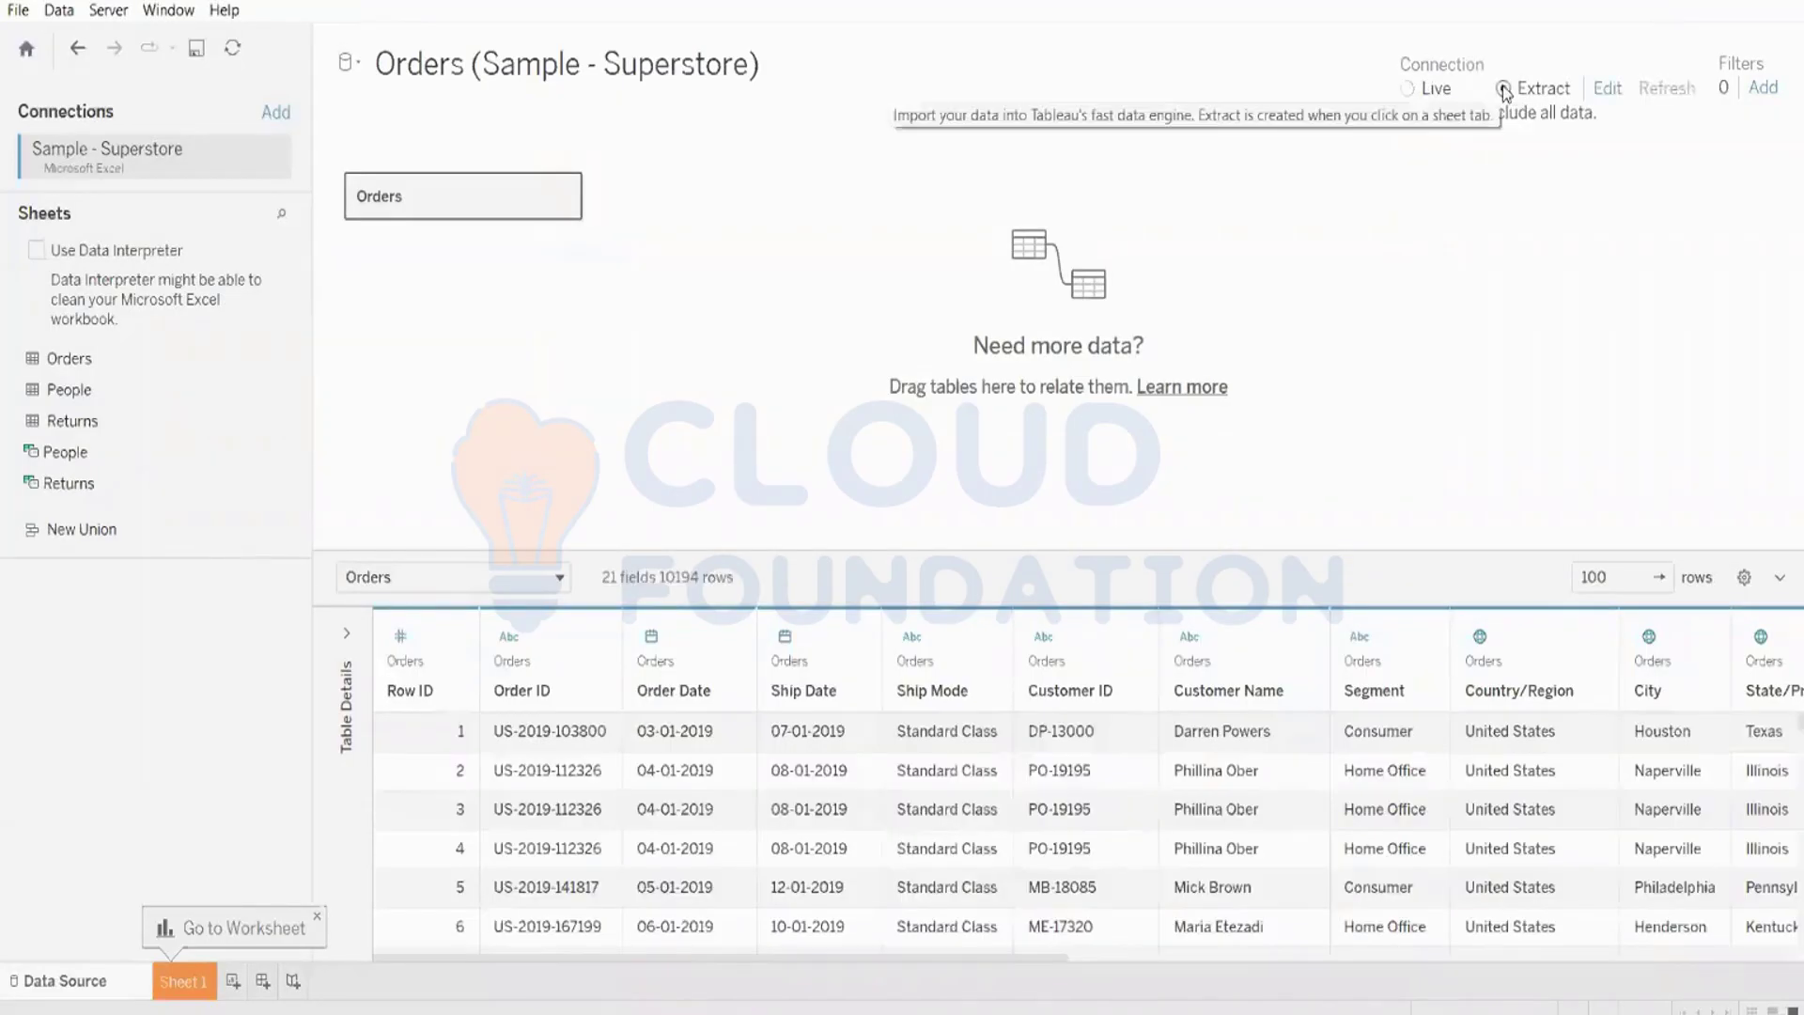
left_click(181, 981)
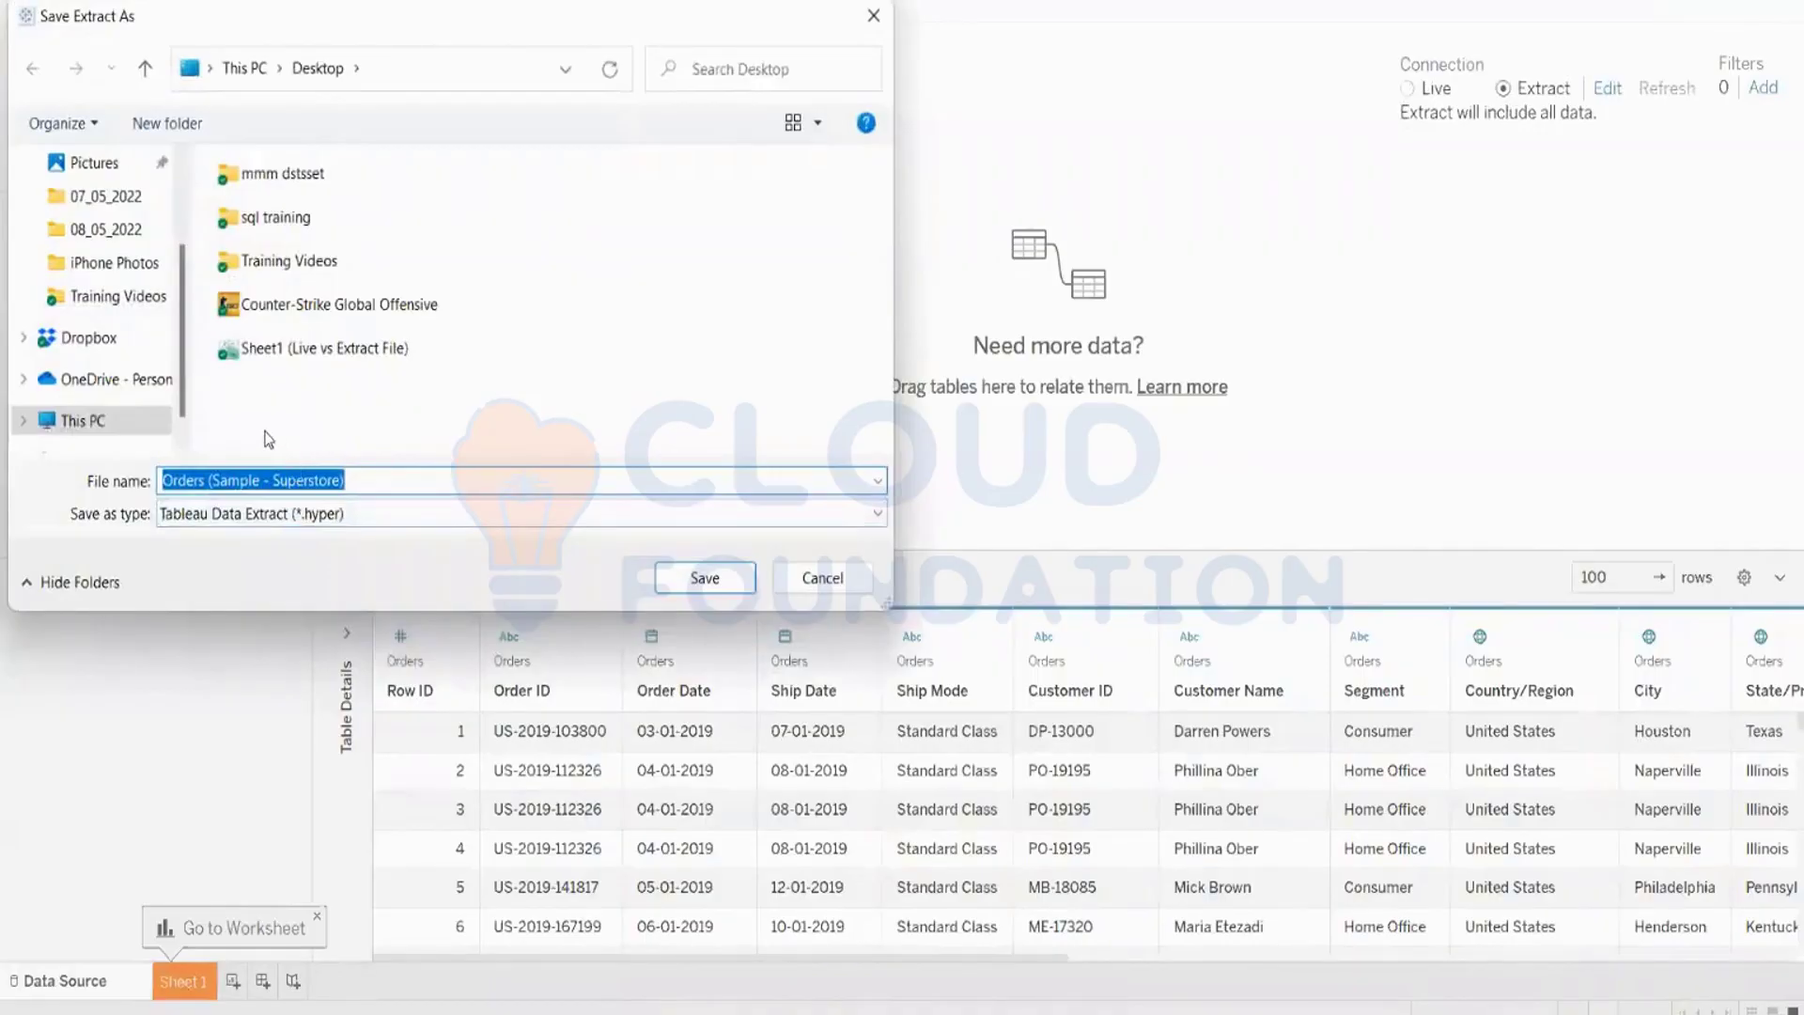
left_click(186, 485)
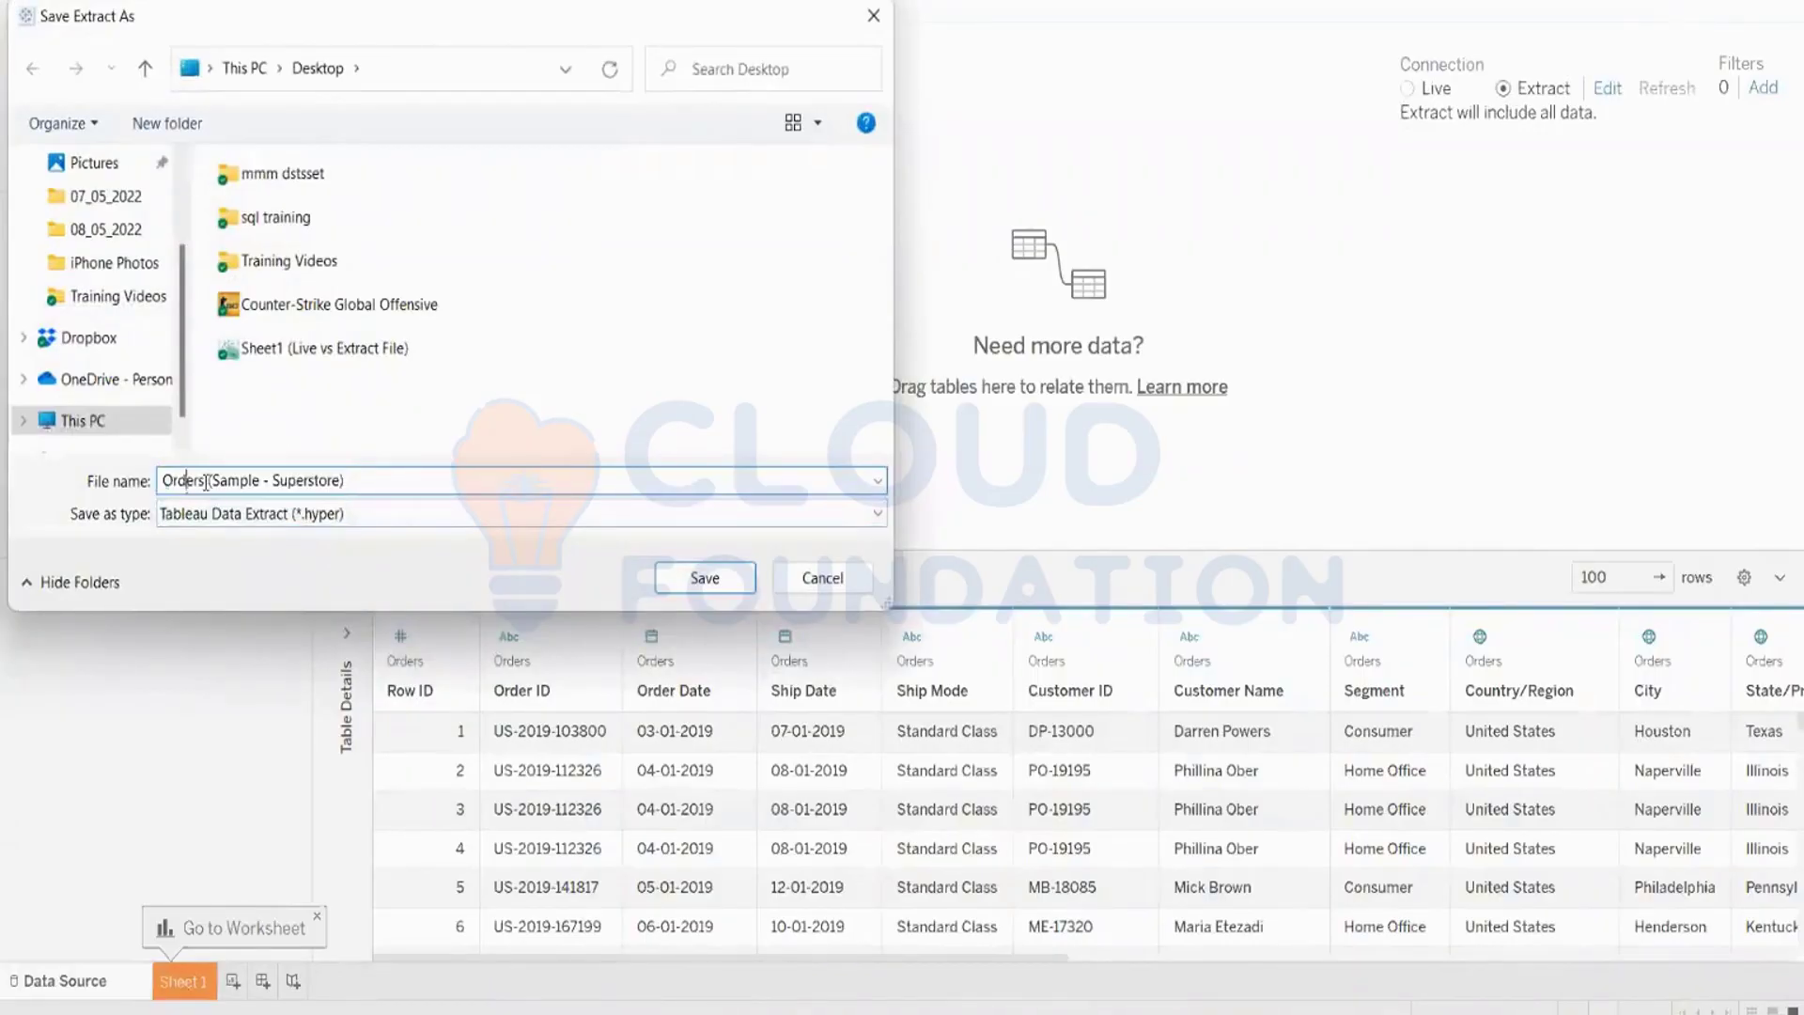
left_click_drag(161, 481, 346, 480)
left_click(212, 517)
left_click(214, 520)
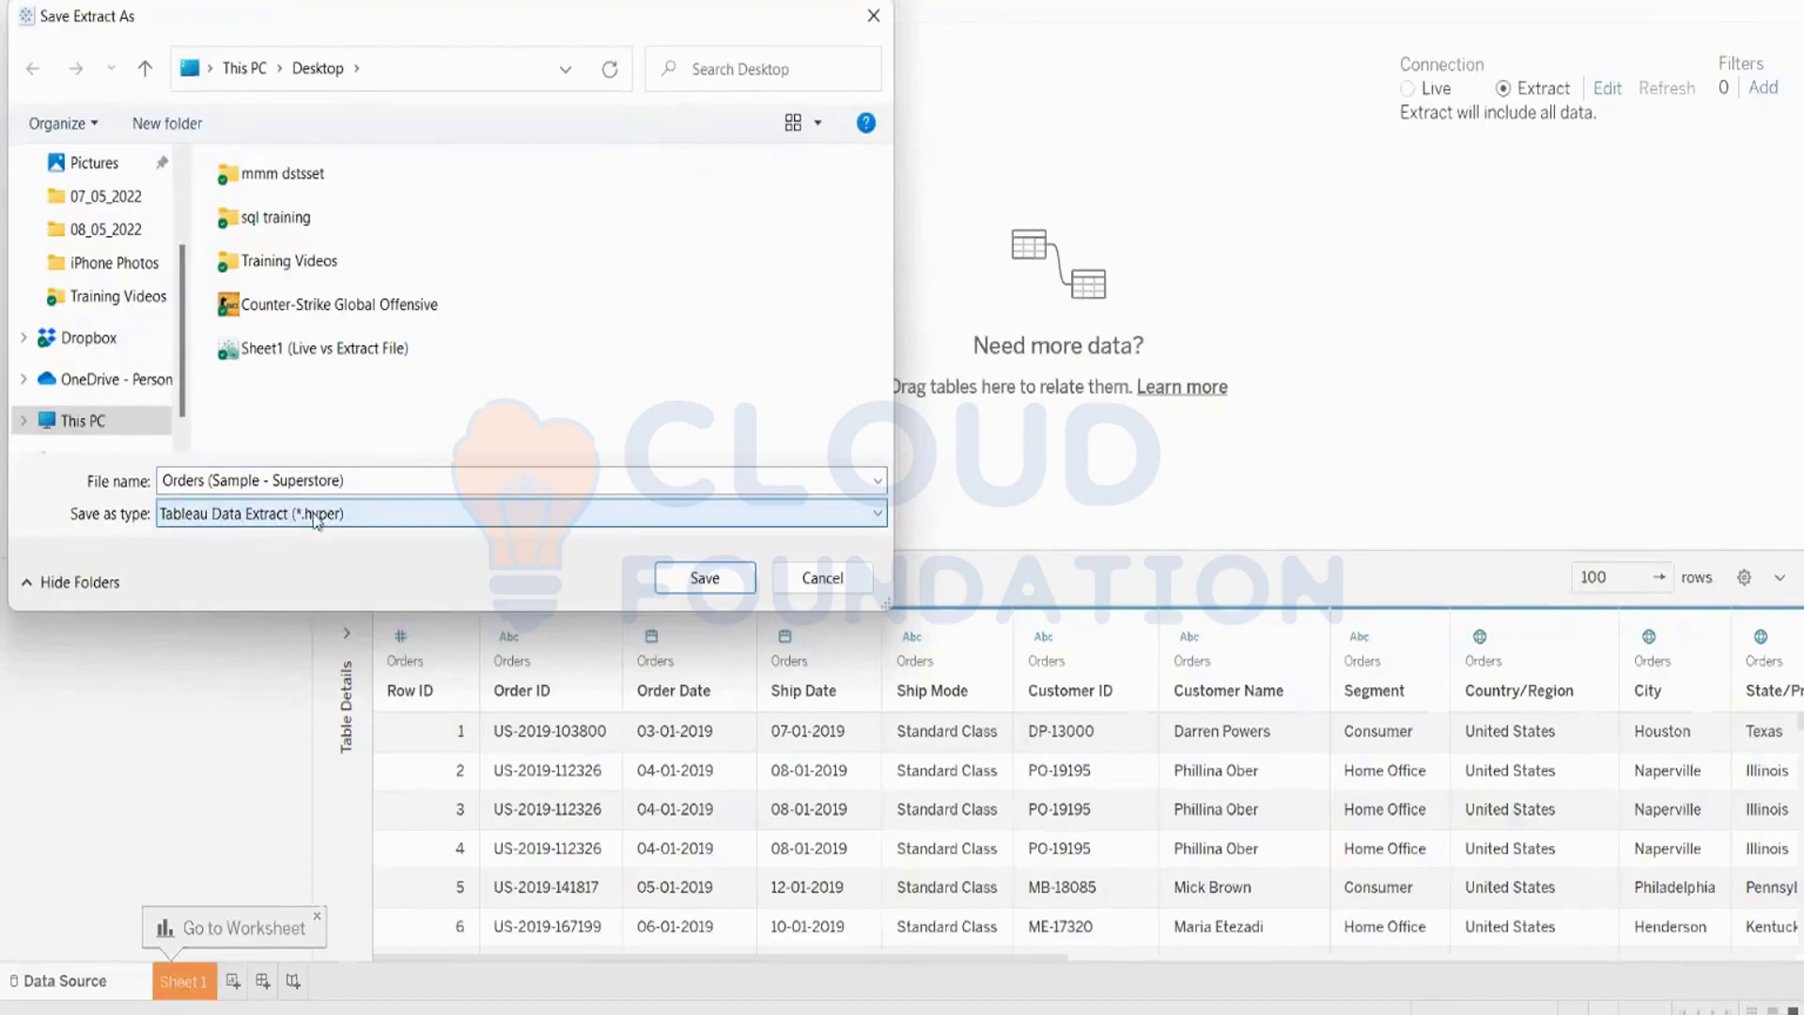
left_click(873, 16)
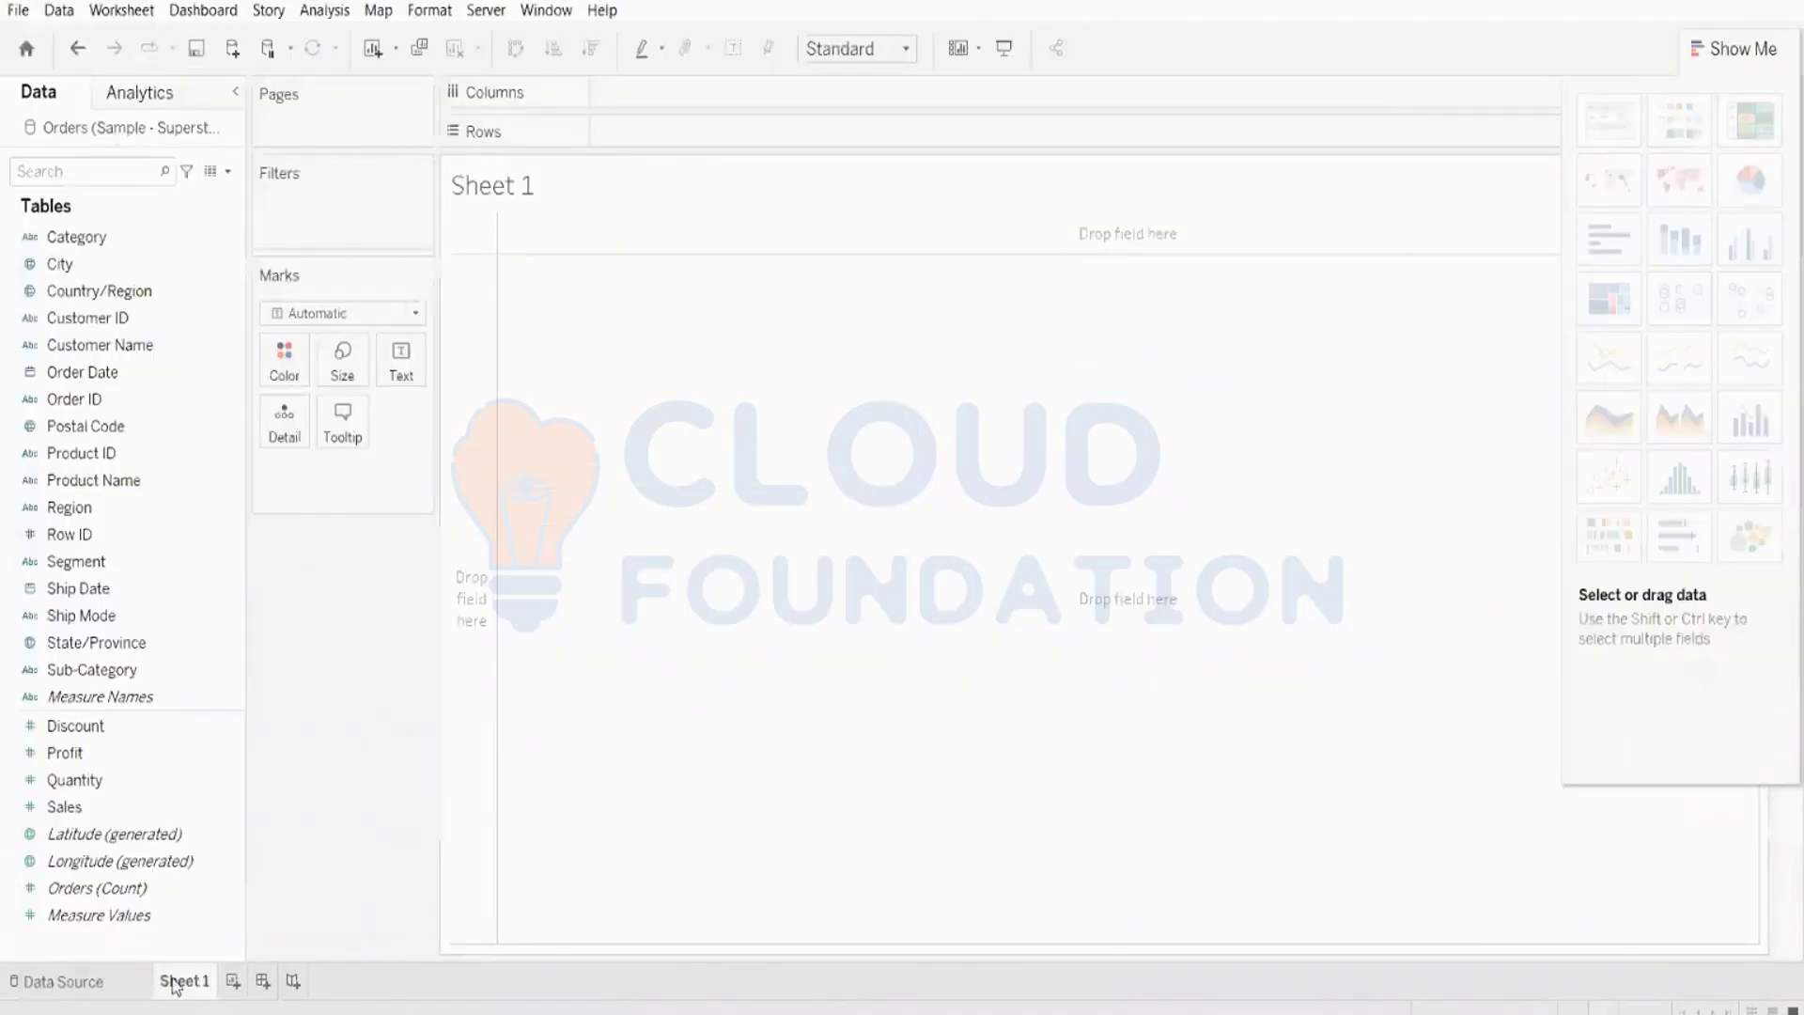
left_click(113, 985)
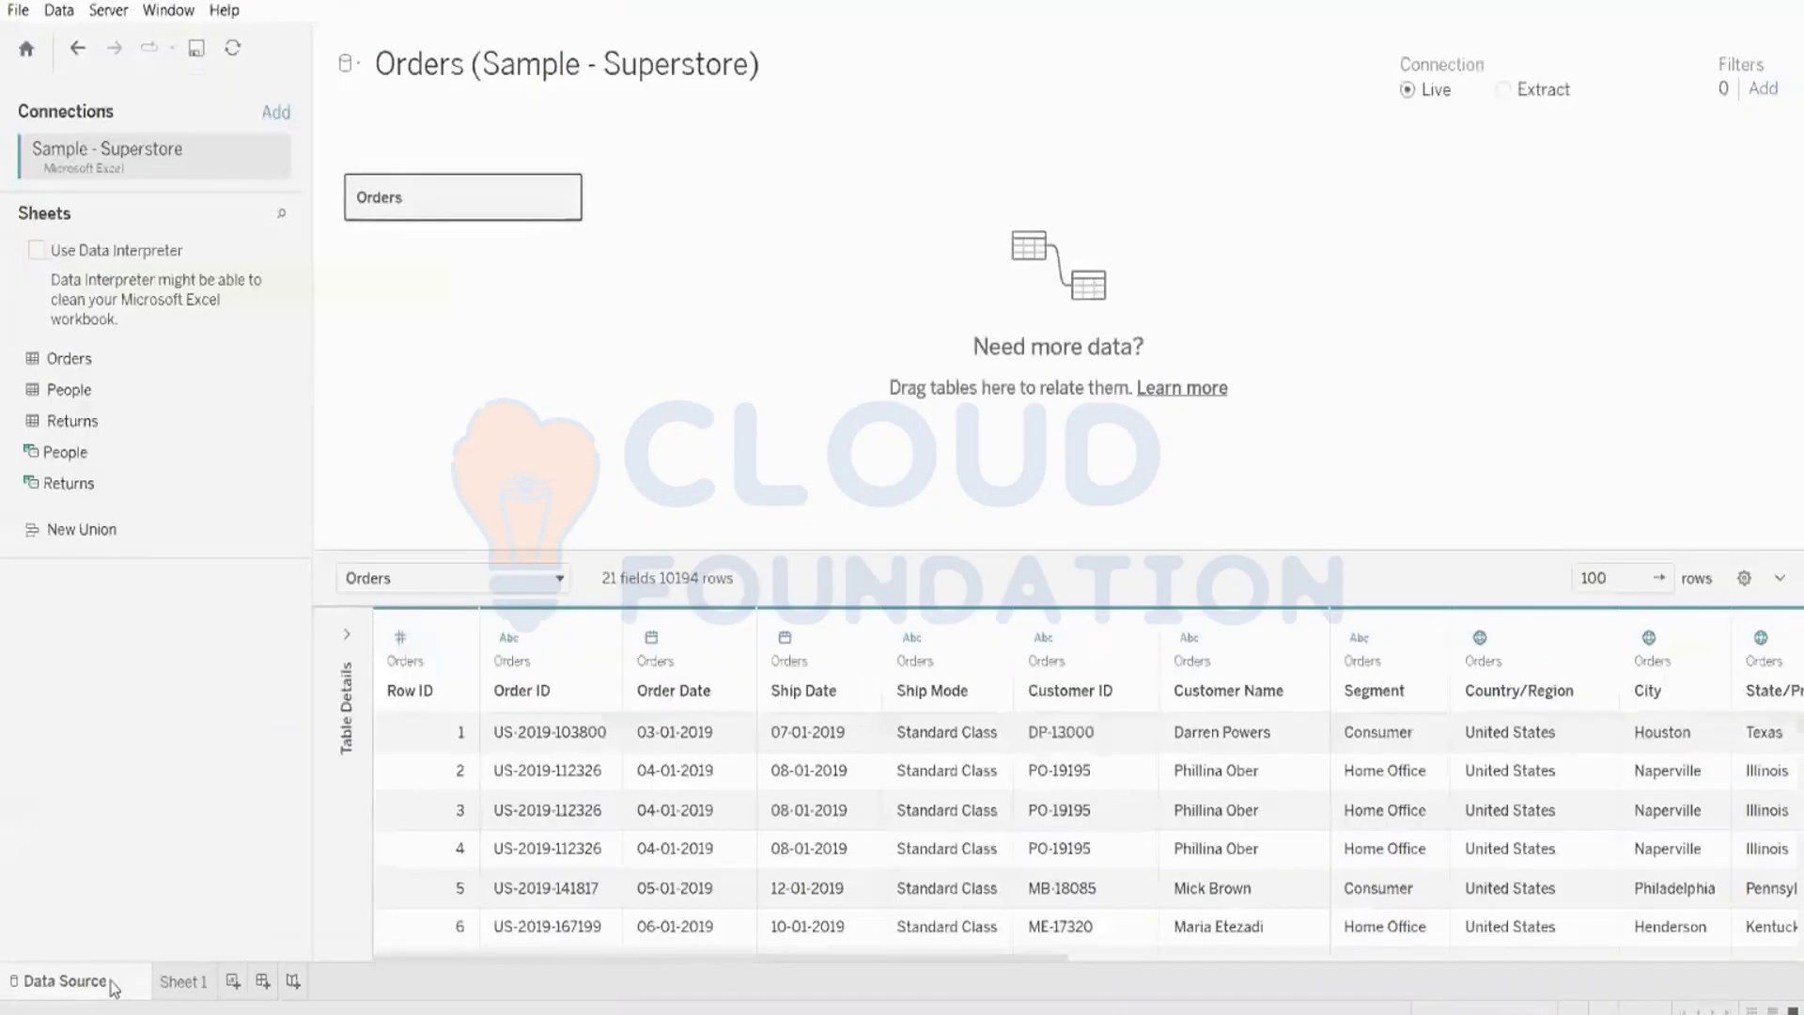
- Set the Orders connection to Extract, save it to the Desktop as Orders (Sample - Superstore) in .hyper format, and return to the data source
left_click(1505, 90)
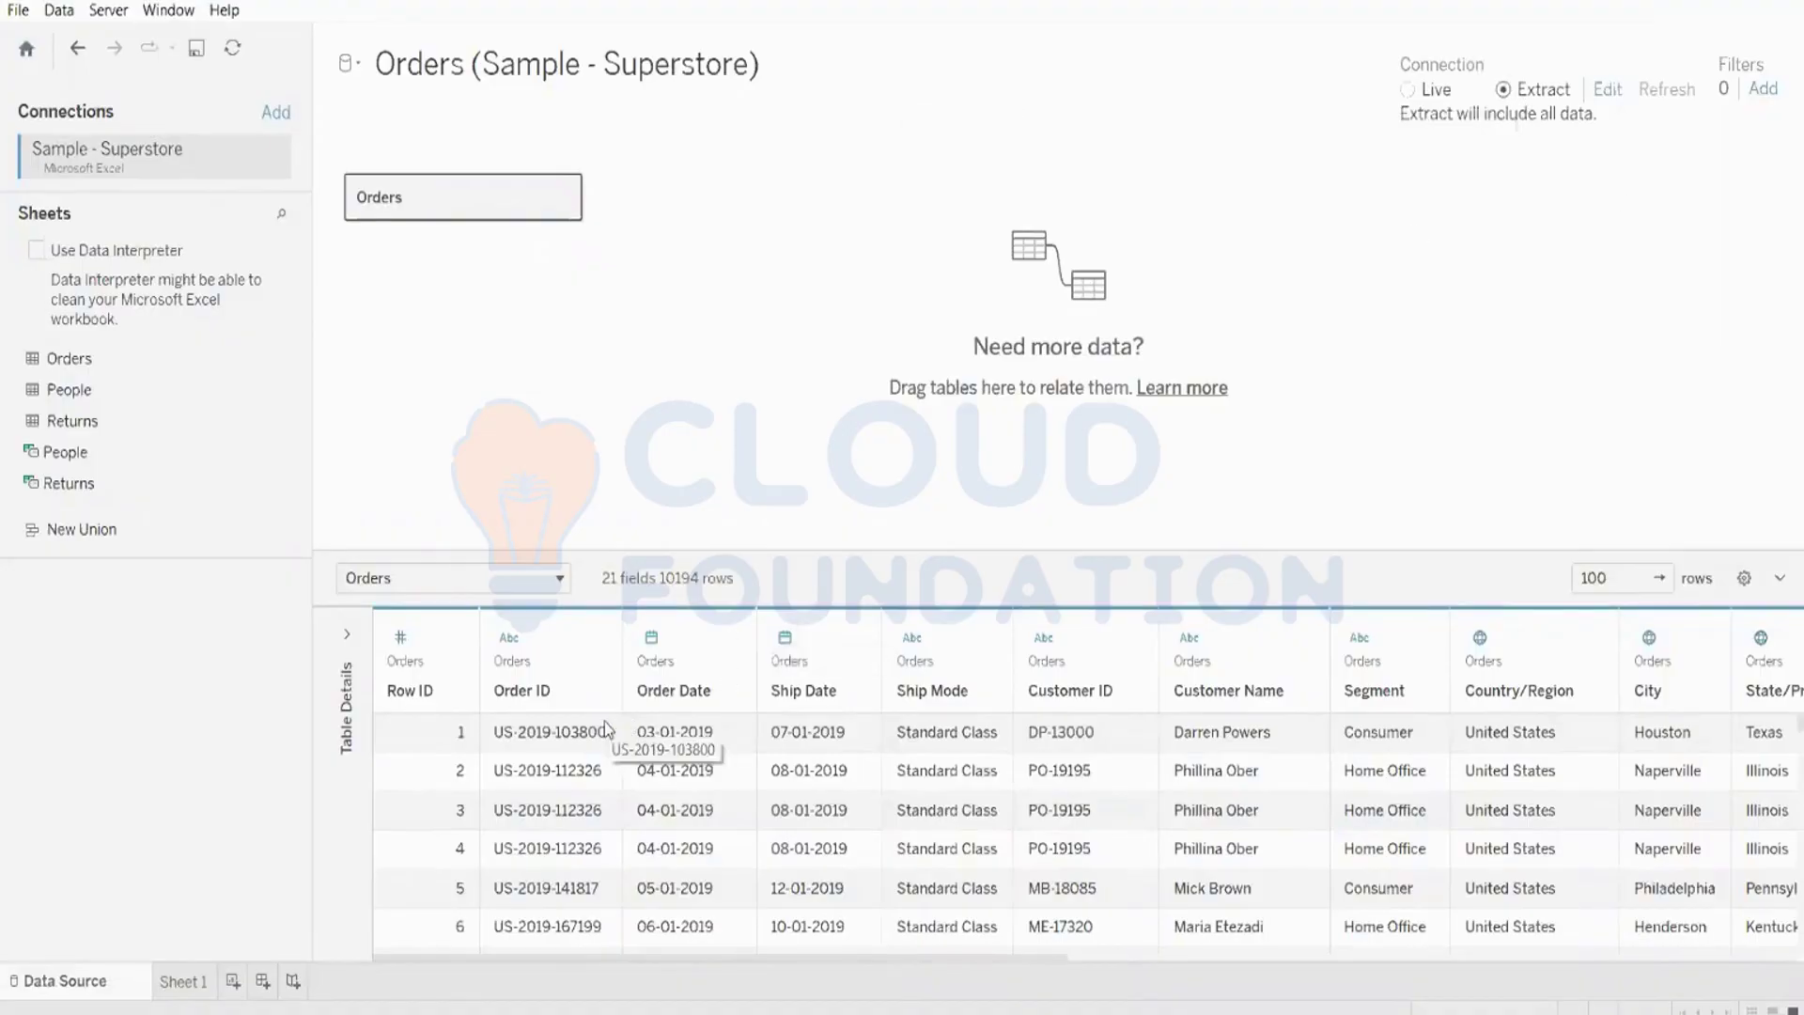
left_click(192, 983)
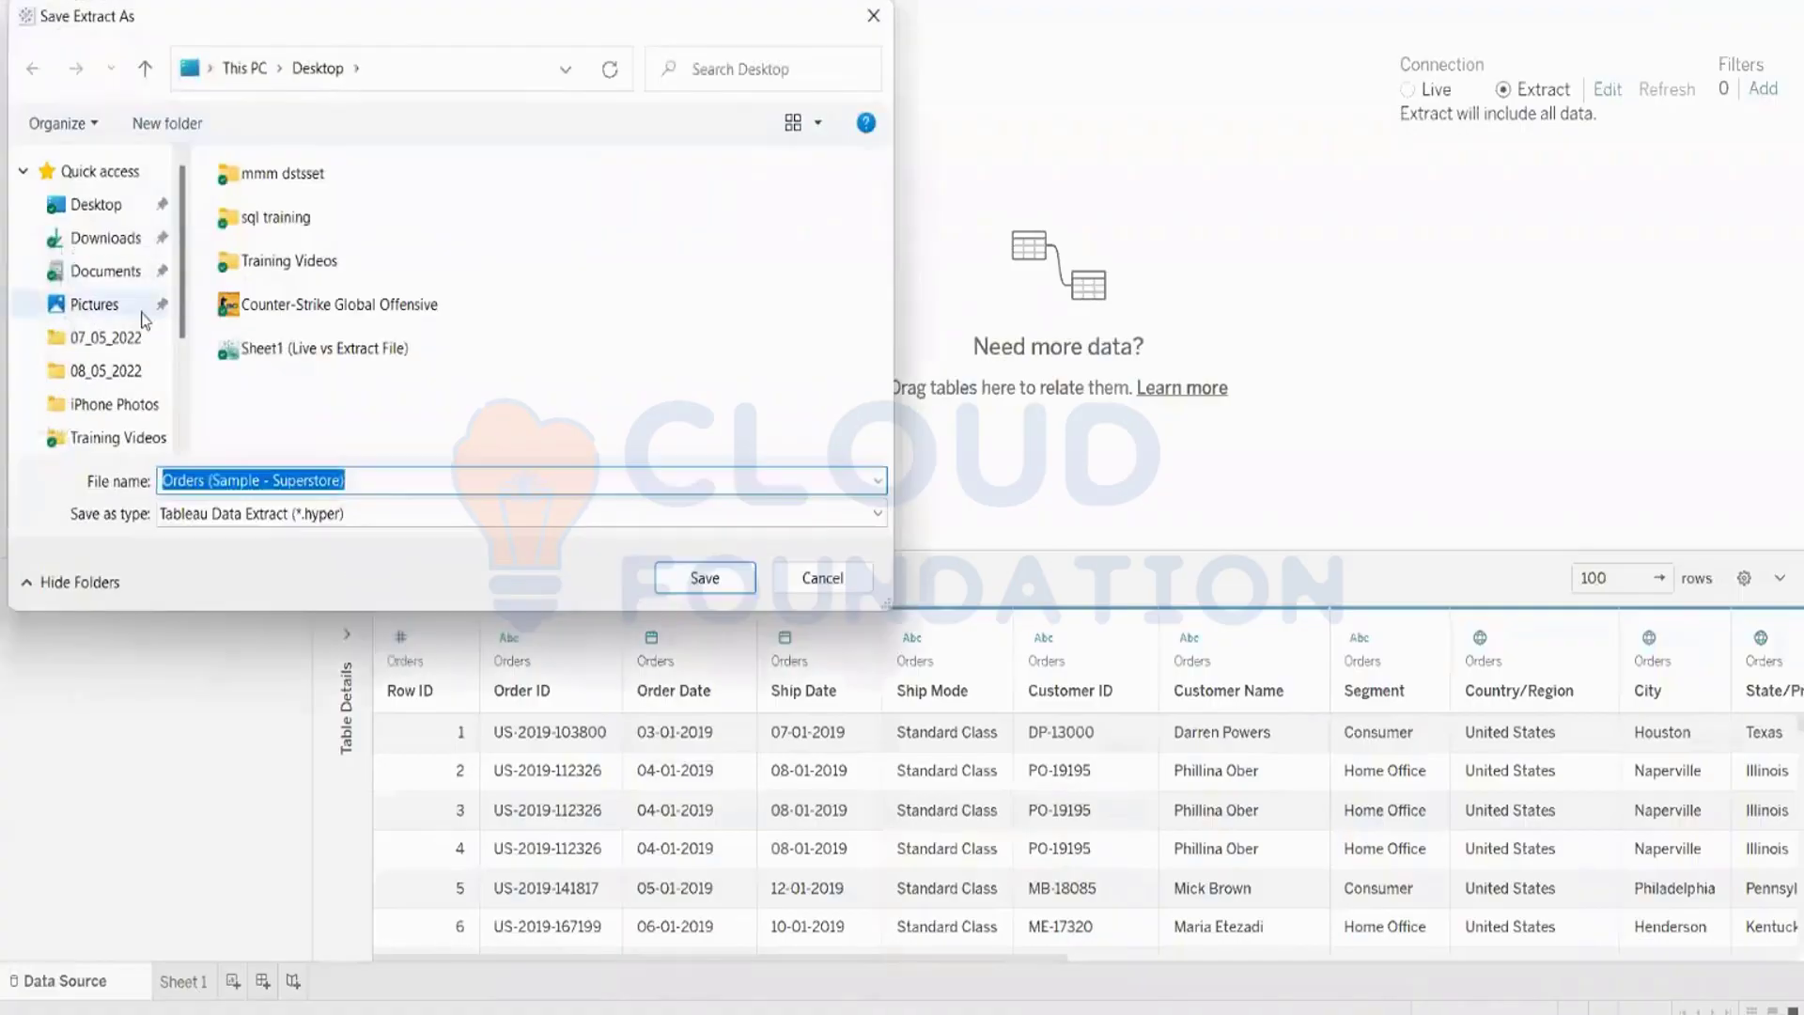
left_click(85, 204)
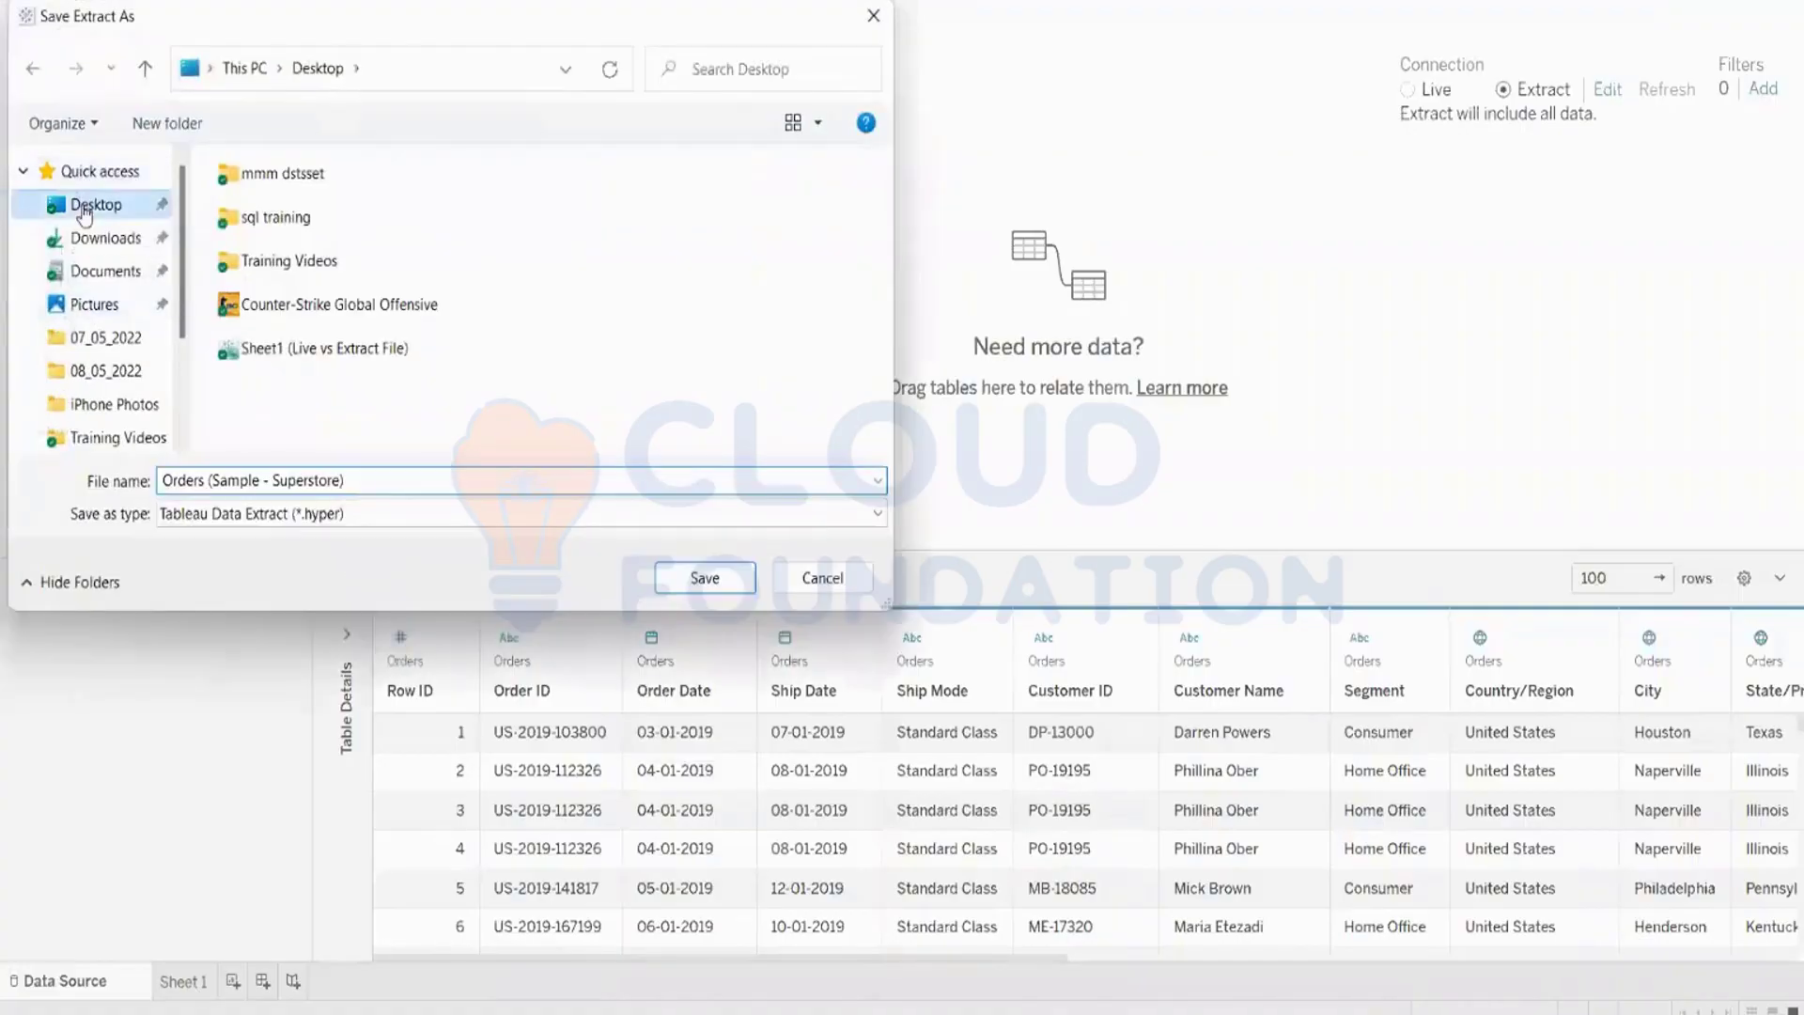
left_click(704, 577)
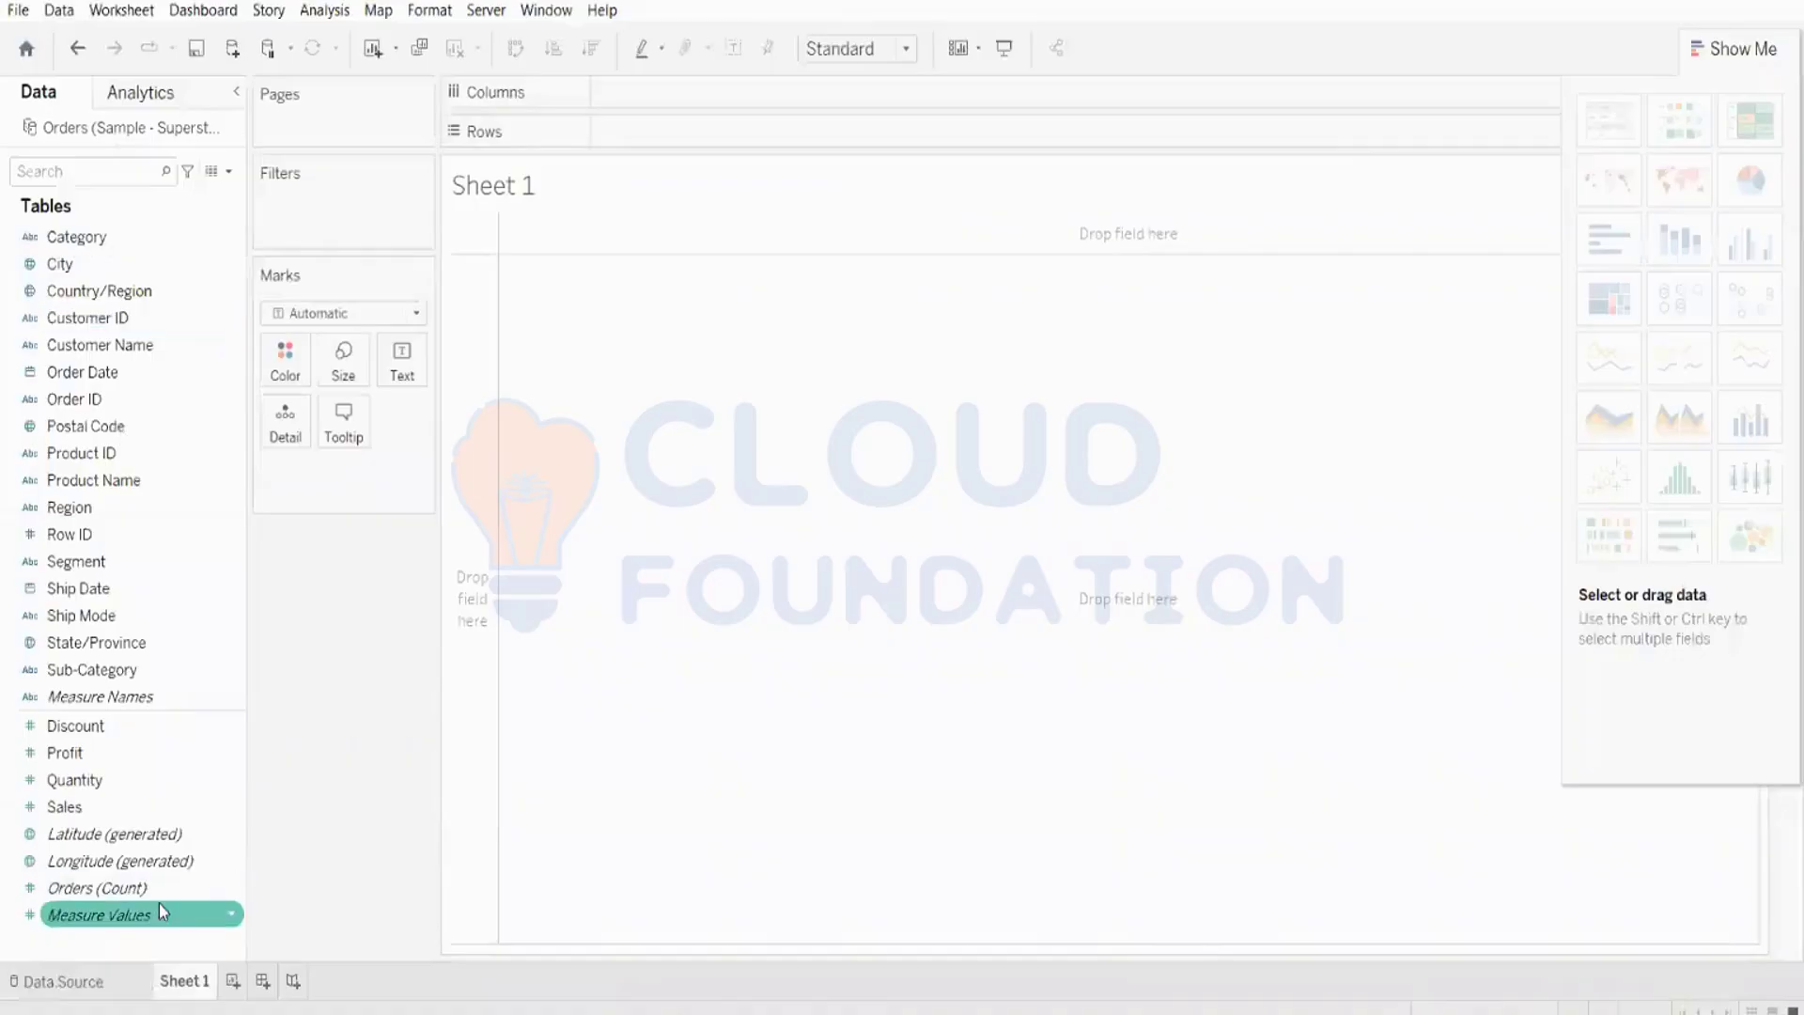
left_click(85, 981)
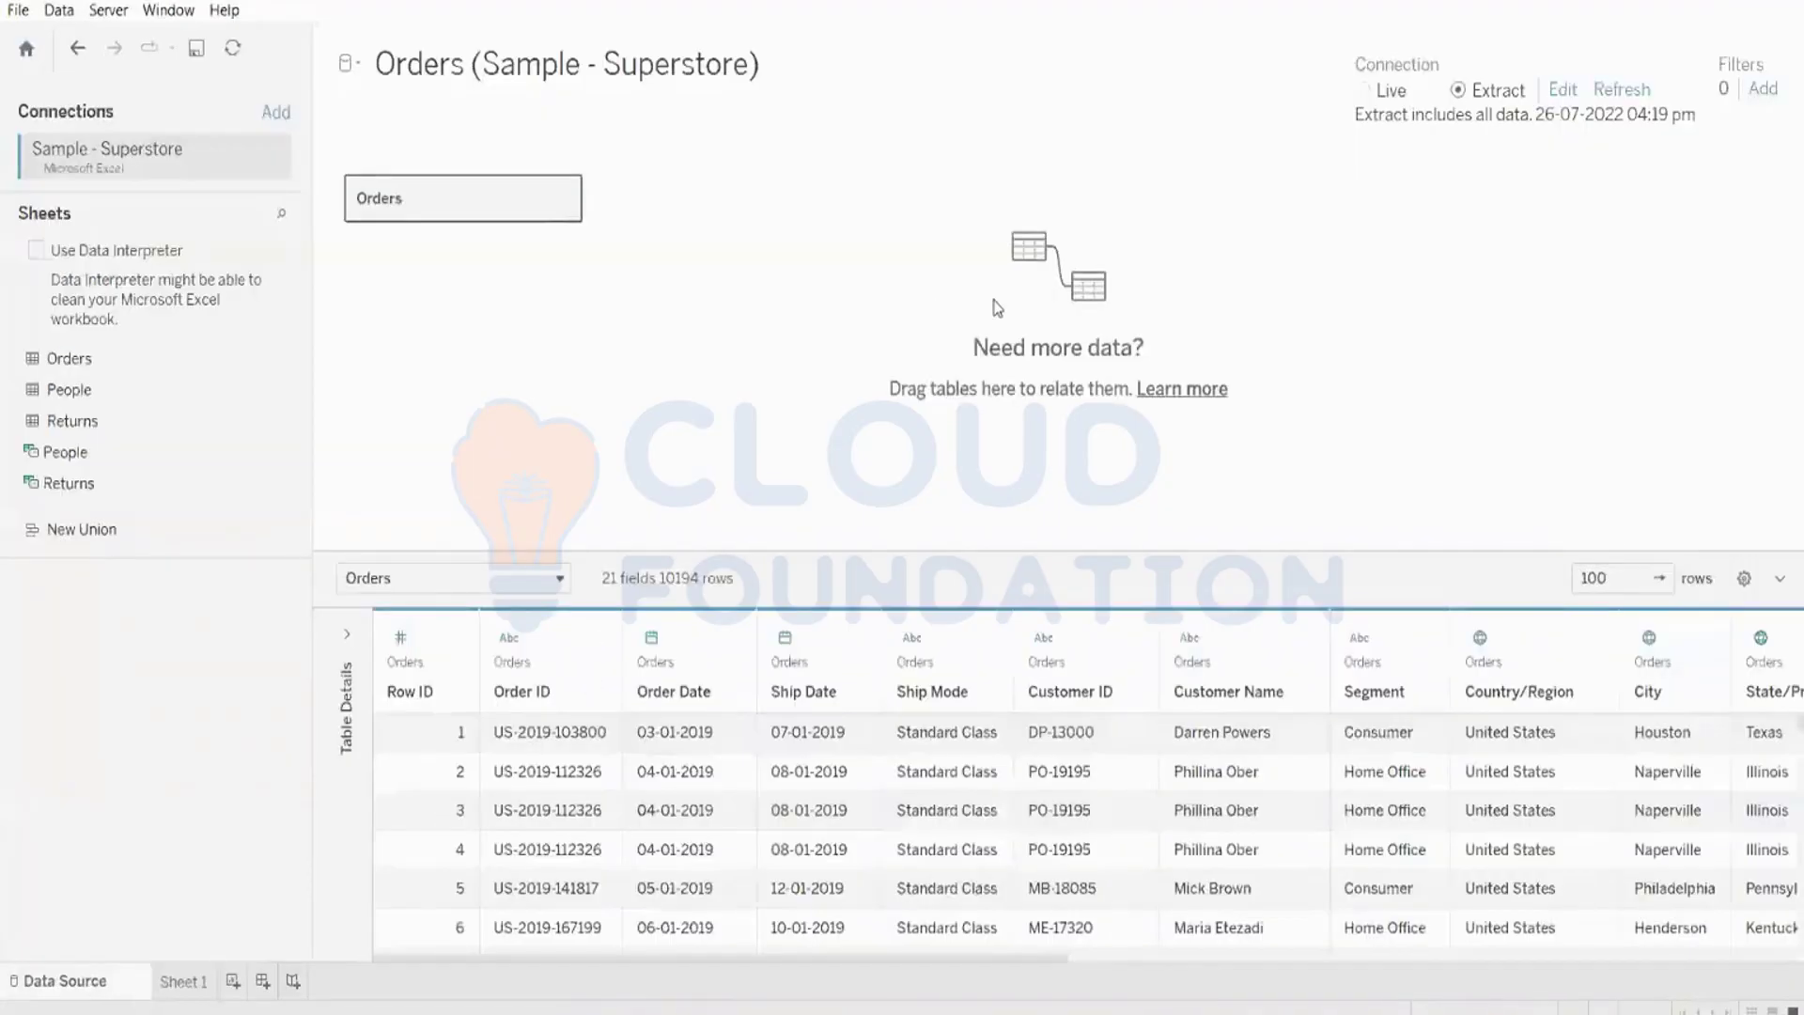
left_click(106, 12)
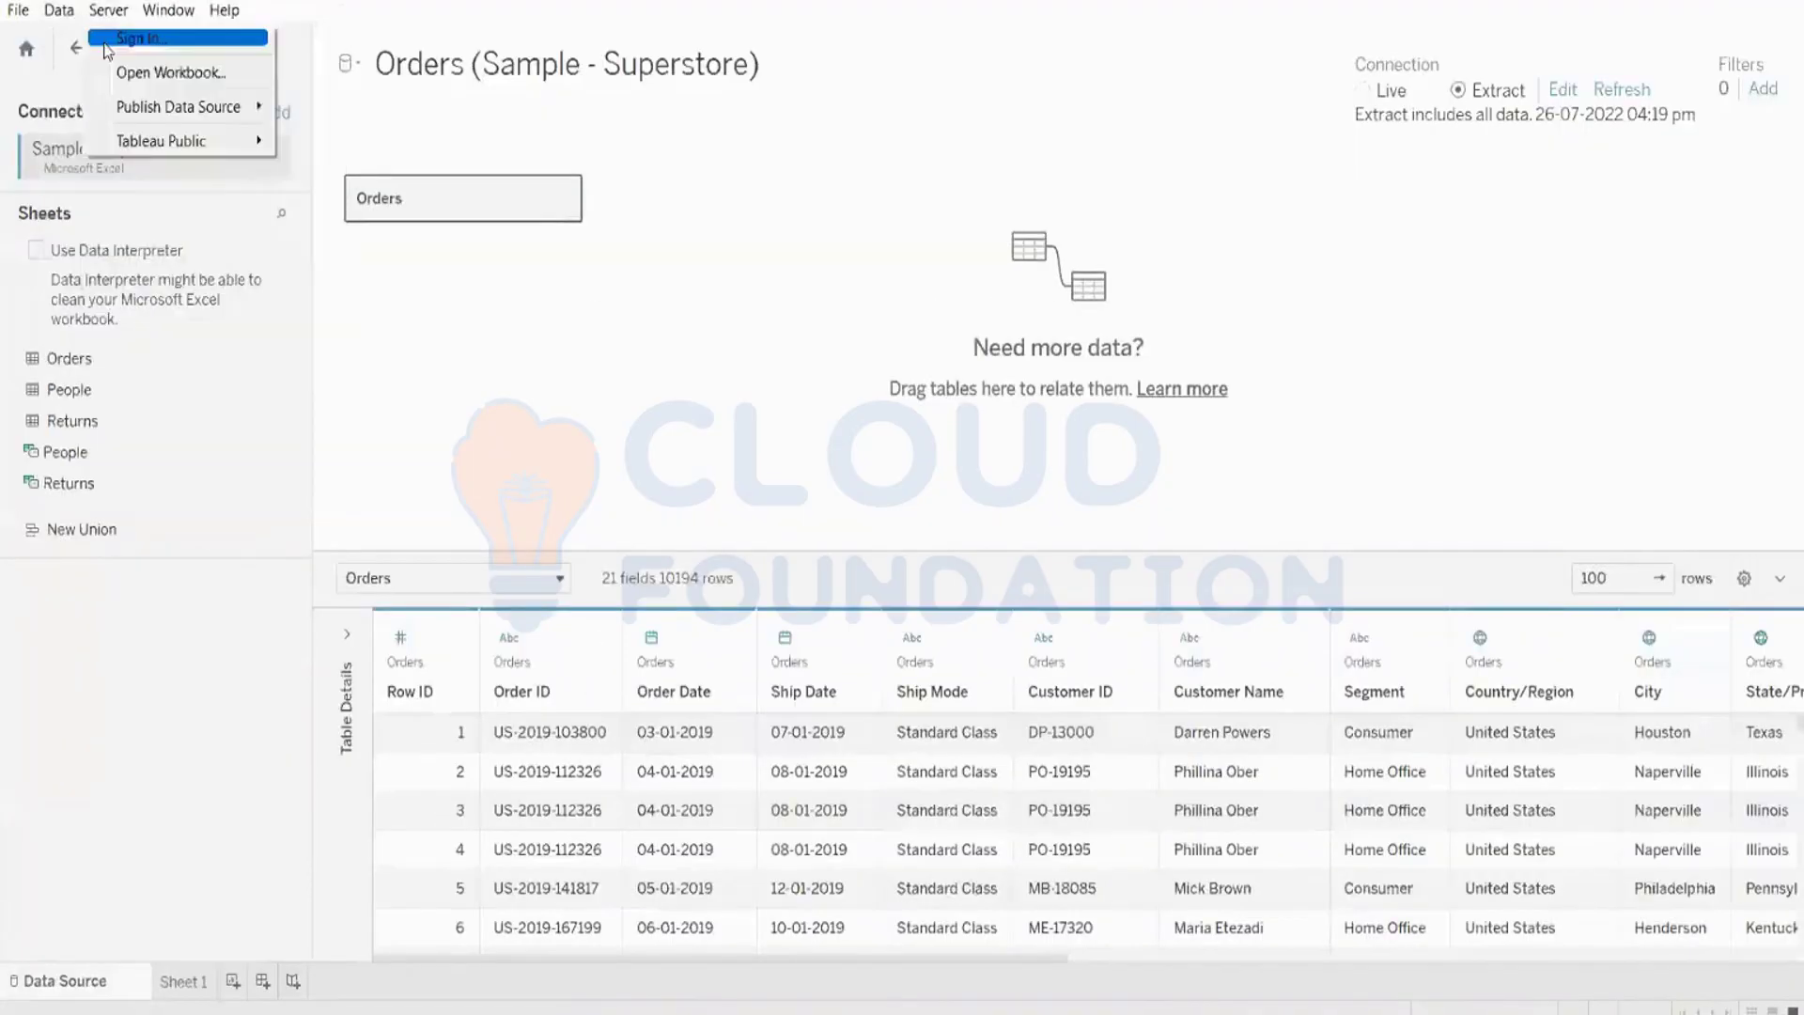
mouse_move(58, 17)
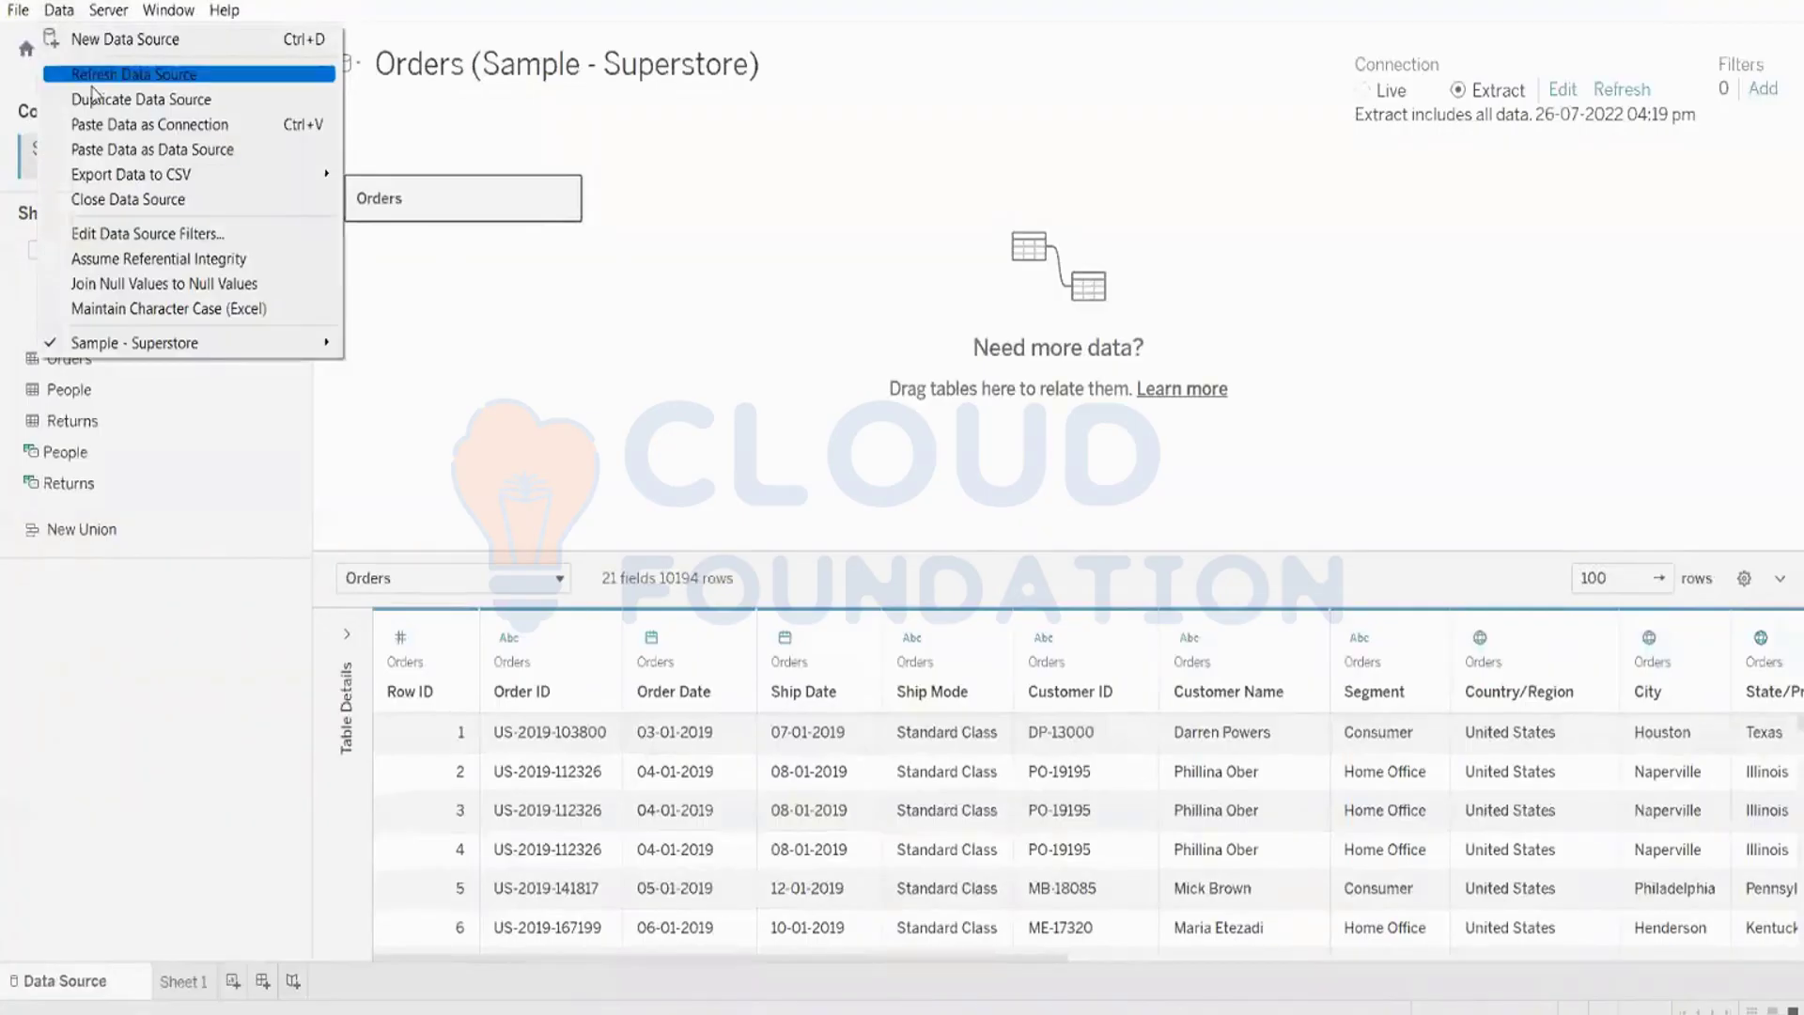
left_click(692, 356)
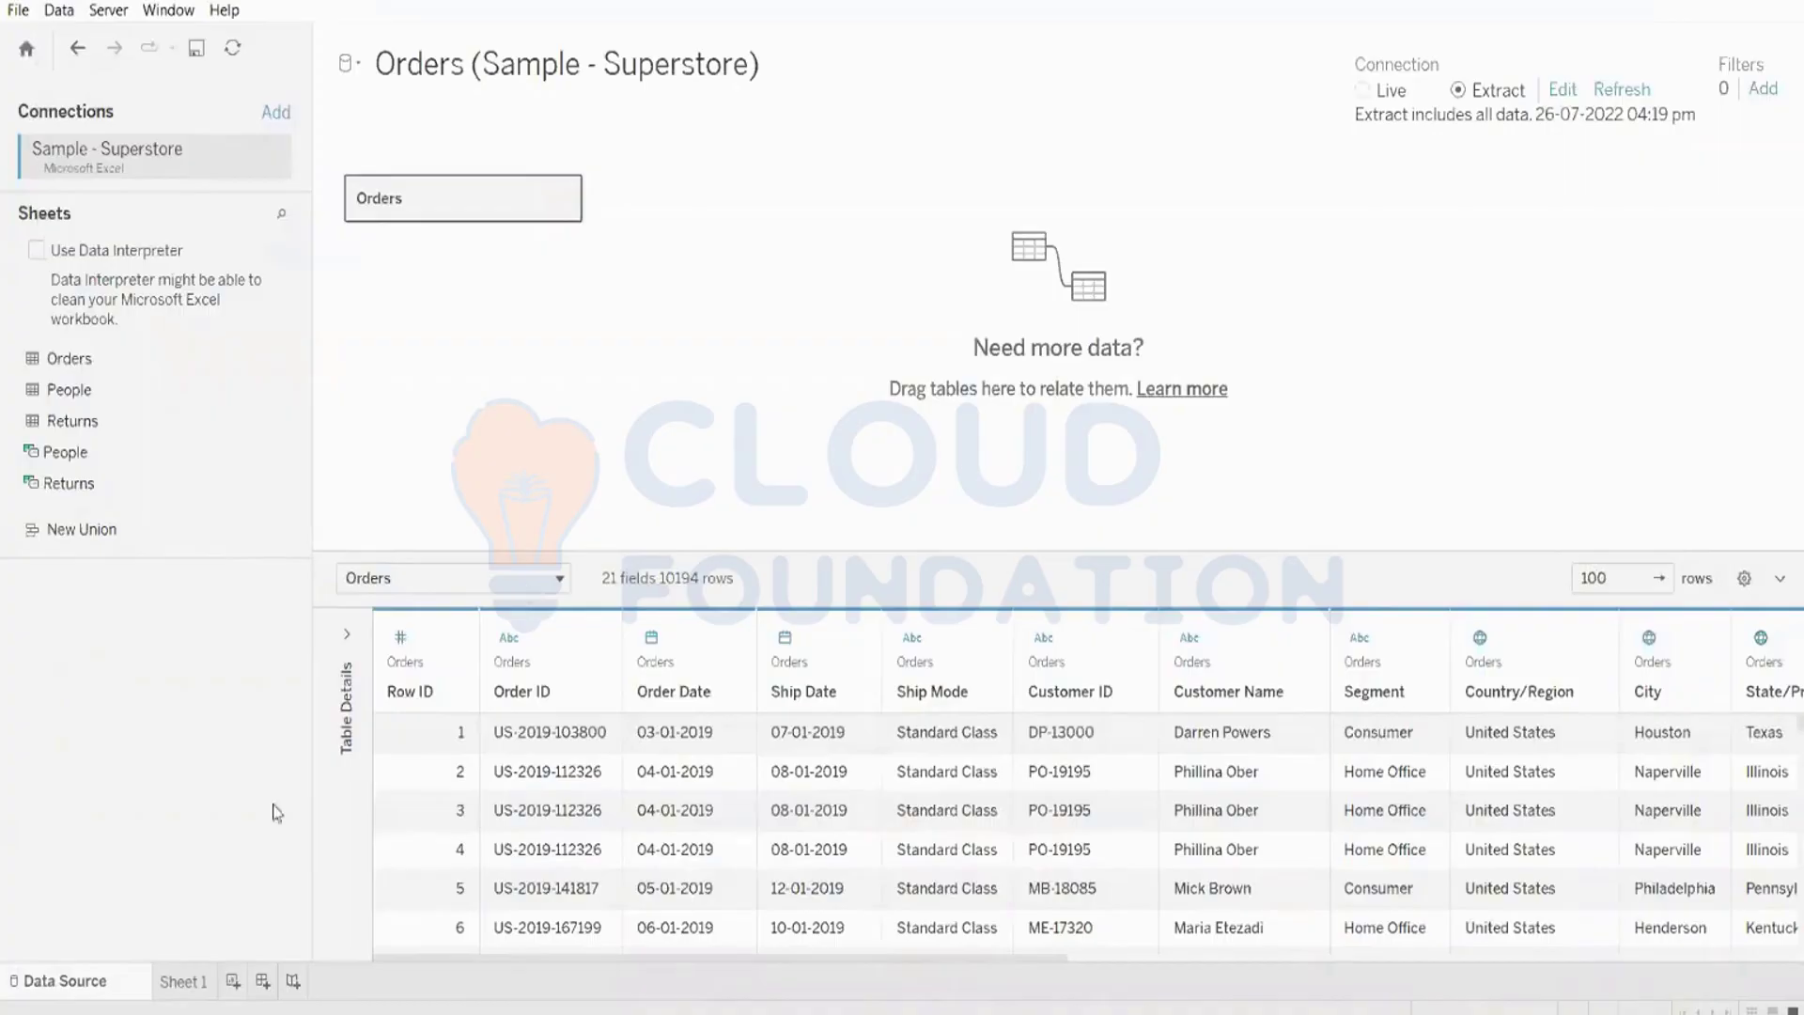
left_click(183, 981)
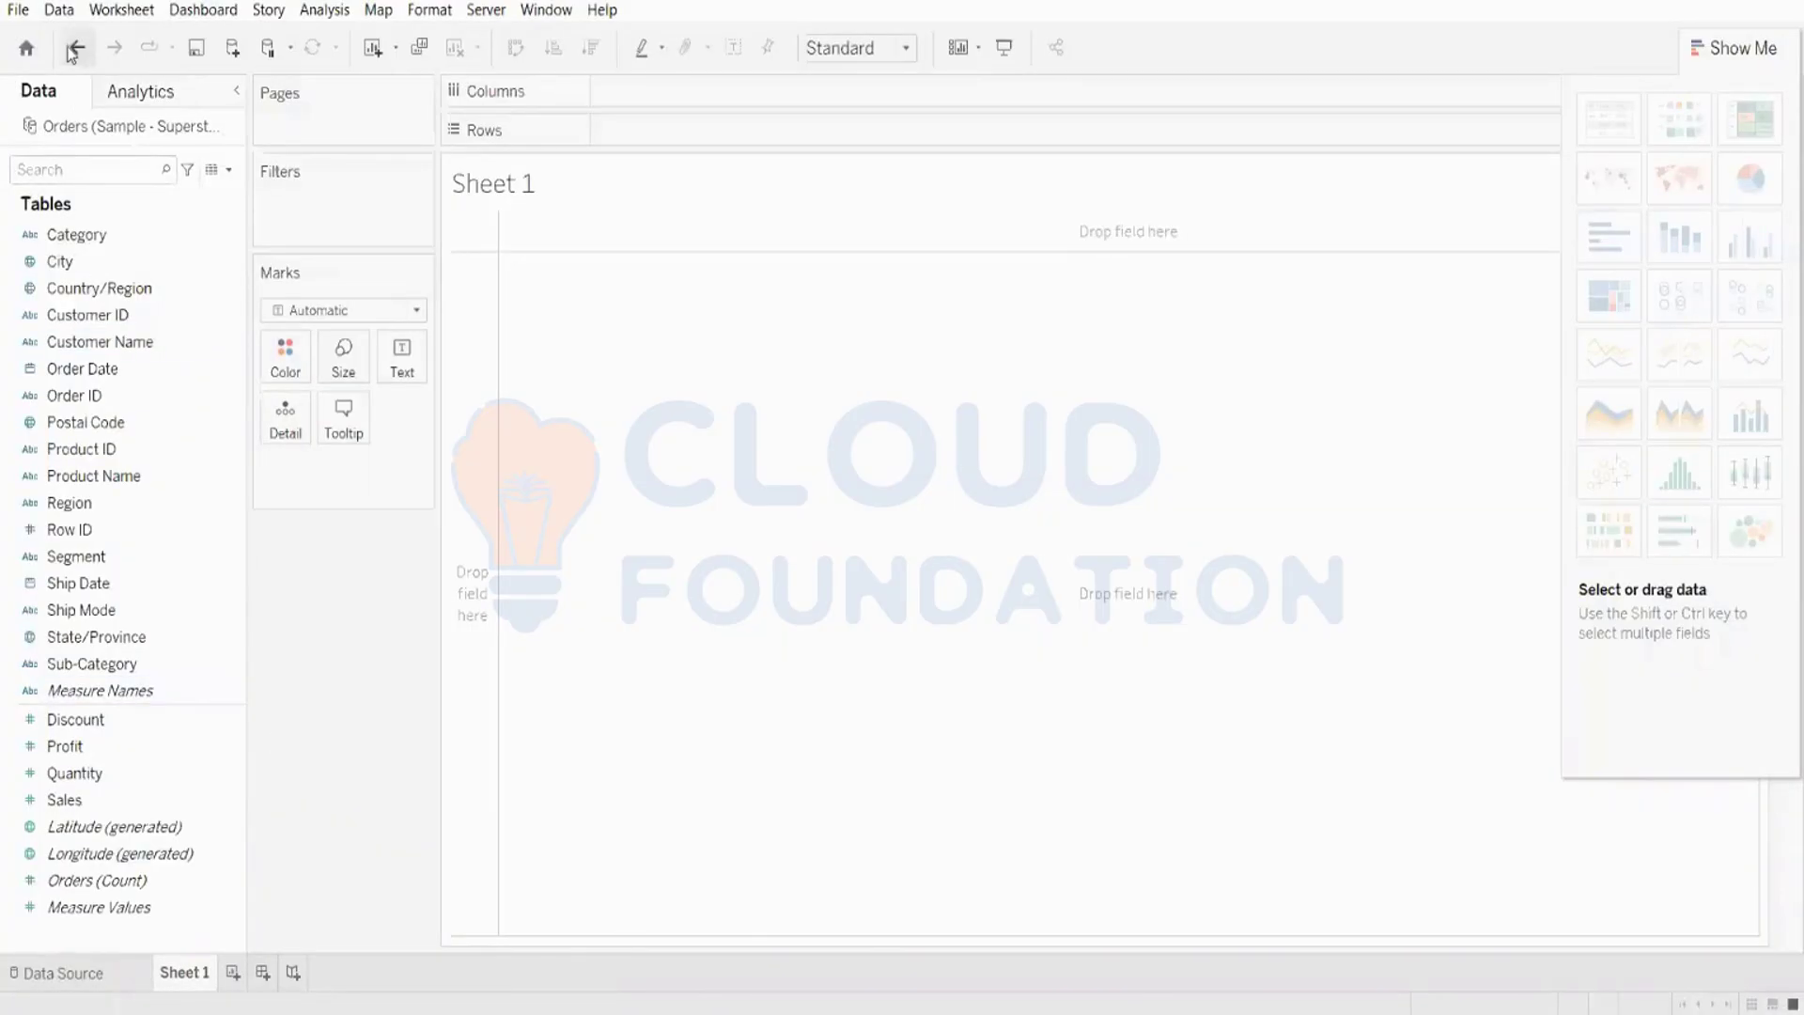
- Return to the Orders data source and toggle its connection between Live and Extract, ending on Live
left_click(98, 972)
left_click(1359, 90)
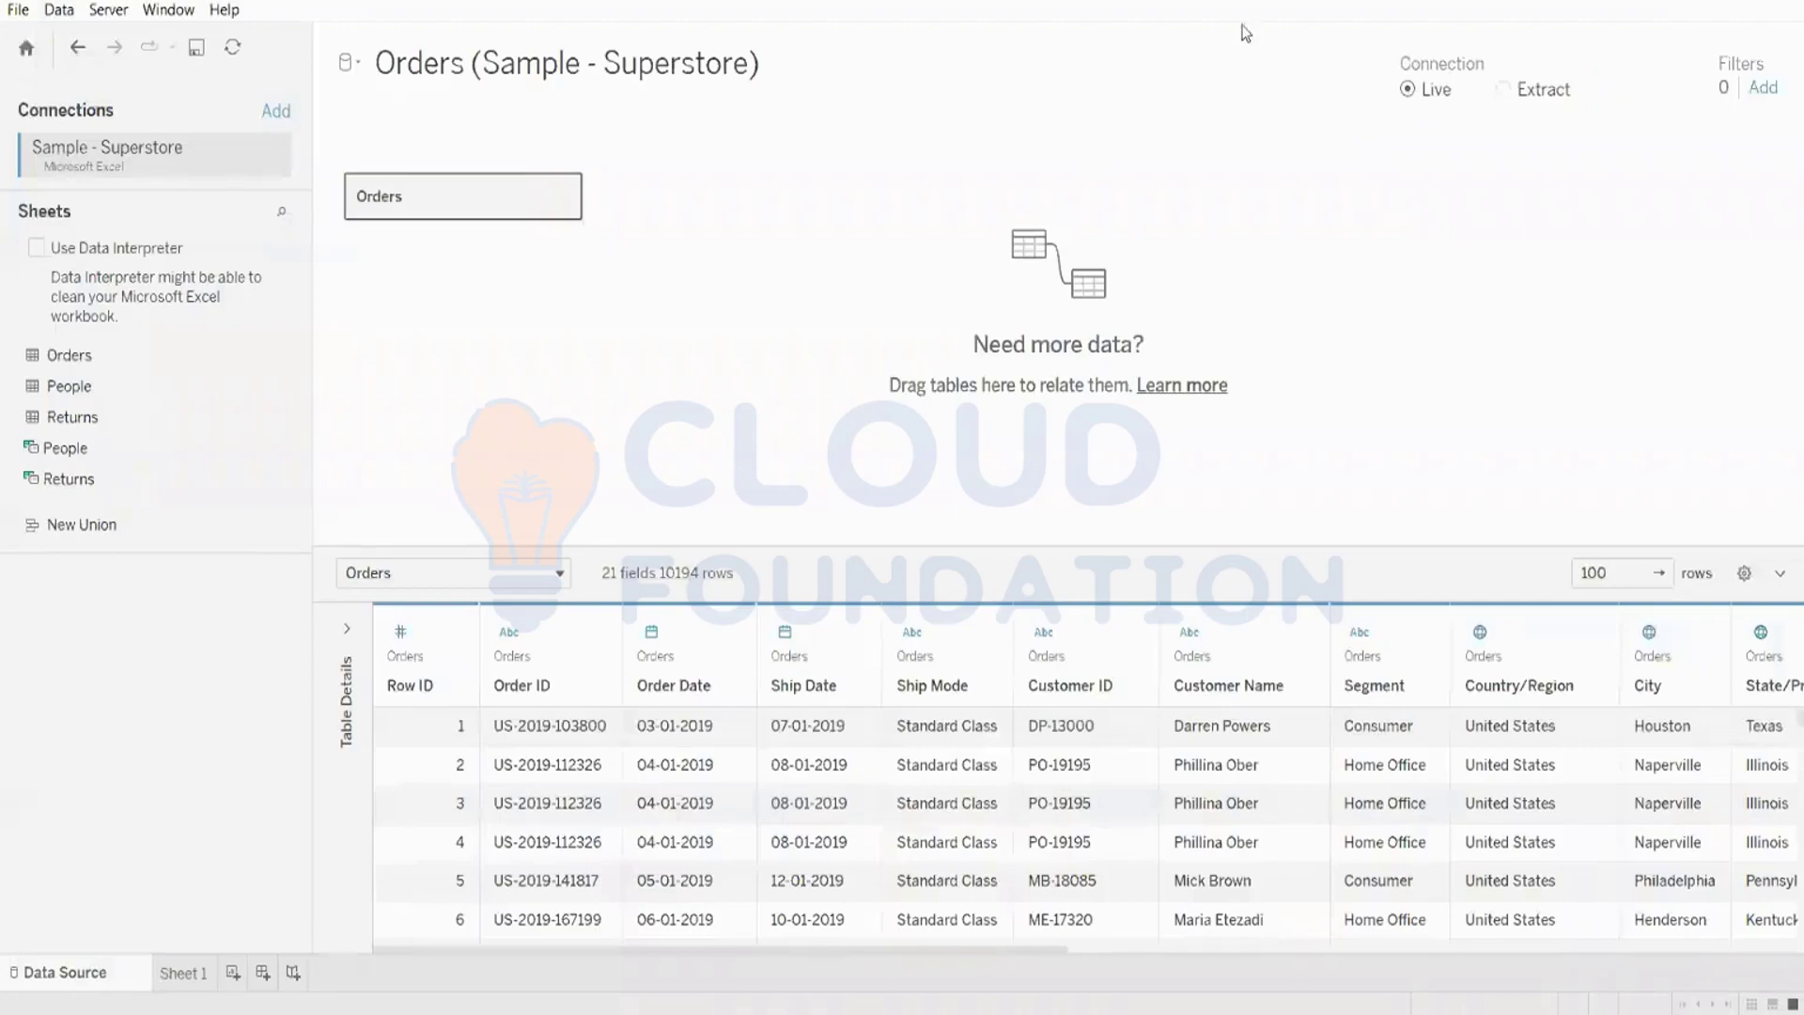
left_click(1501, 91)
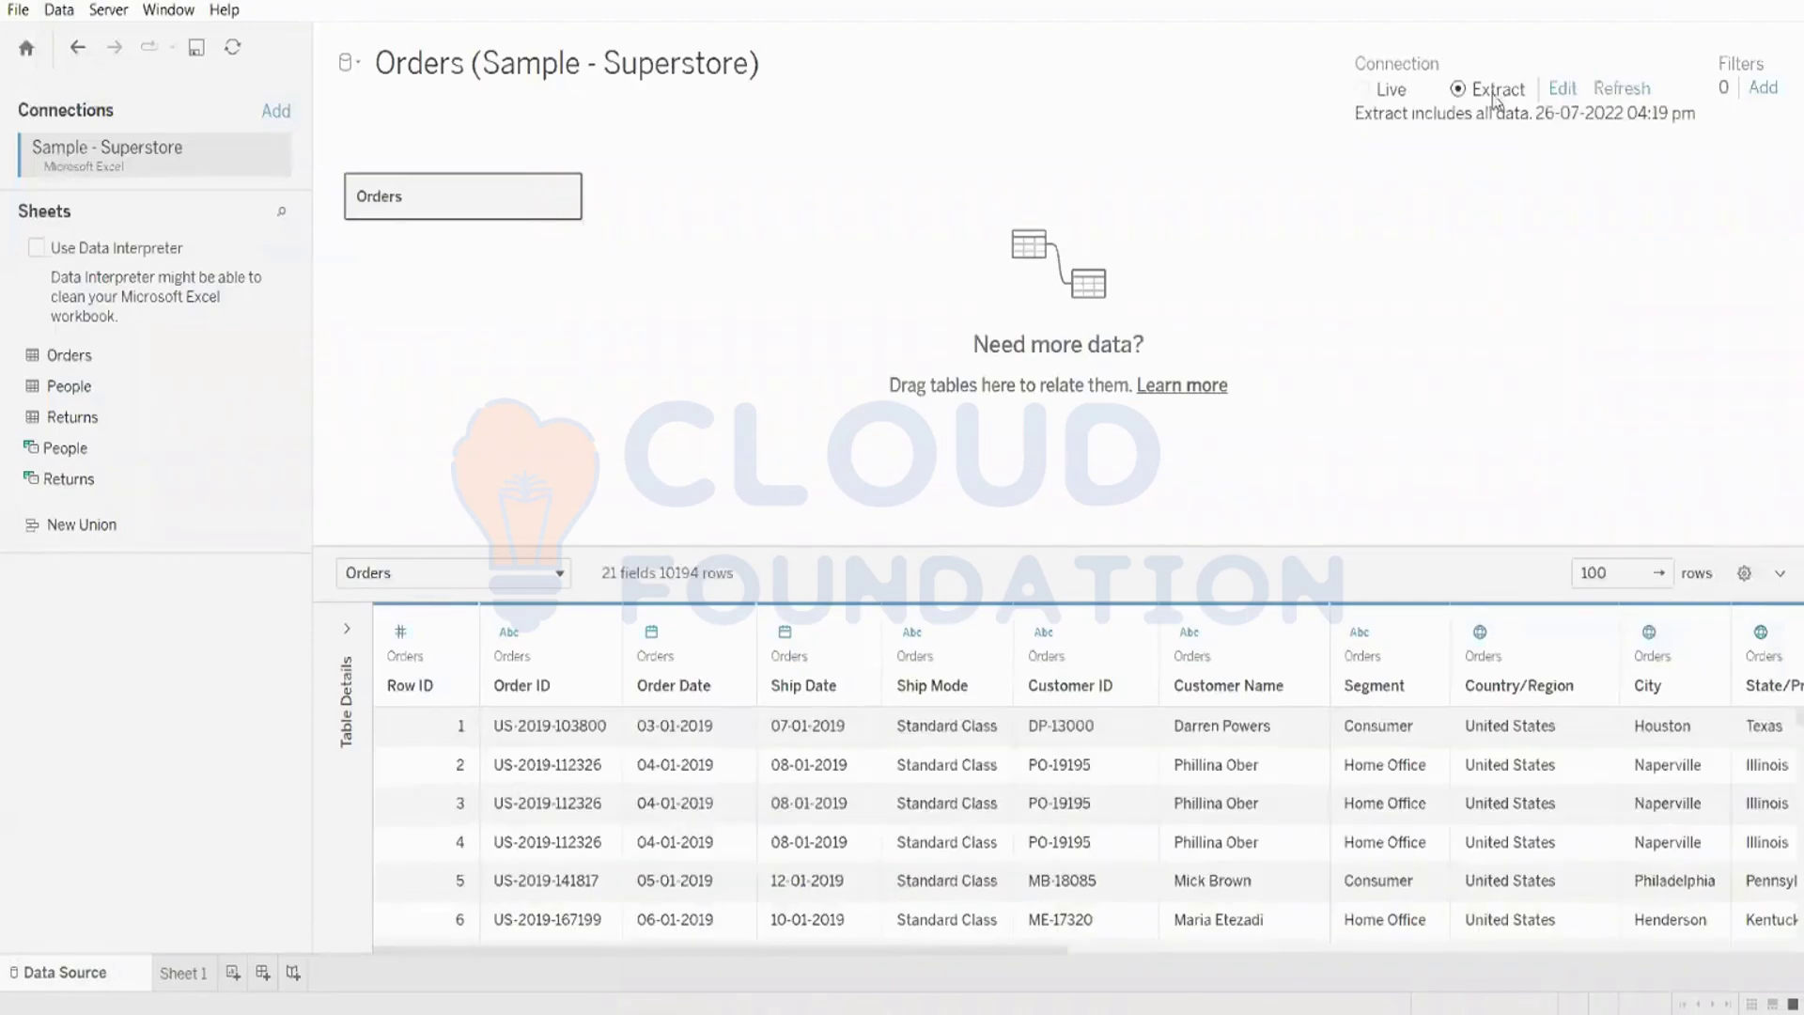
left_click(1363, 90)
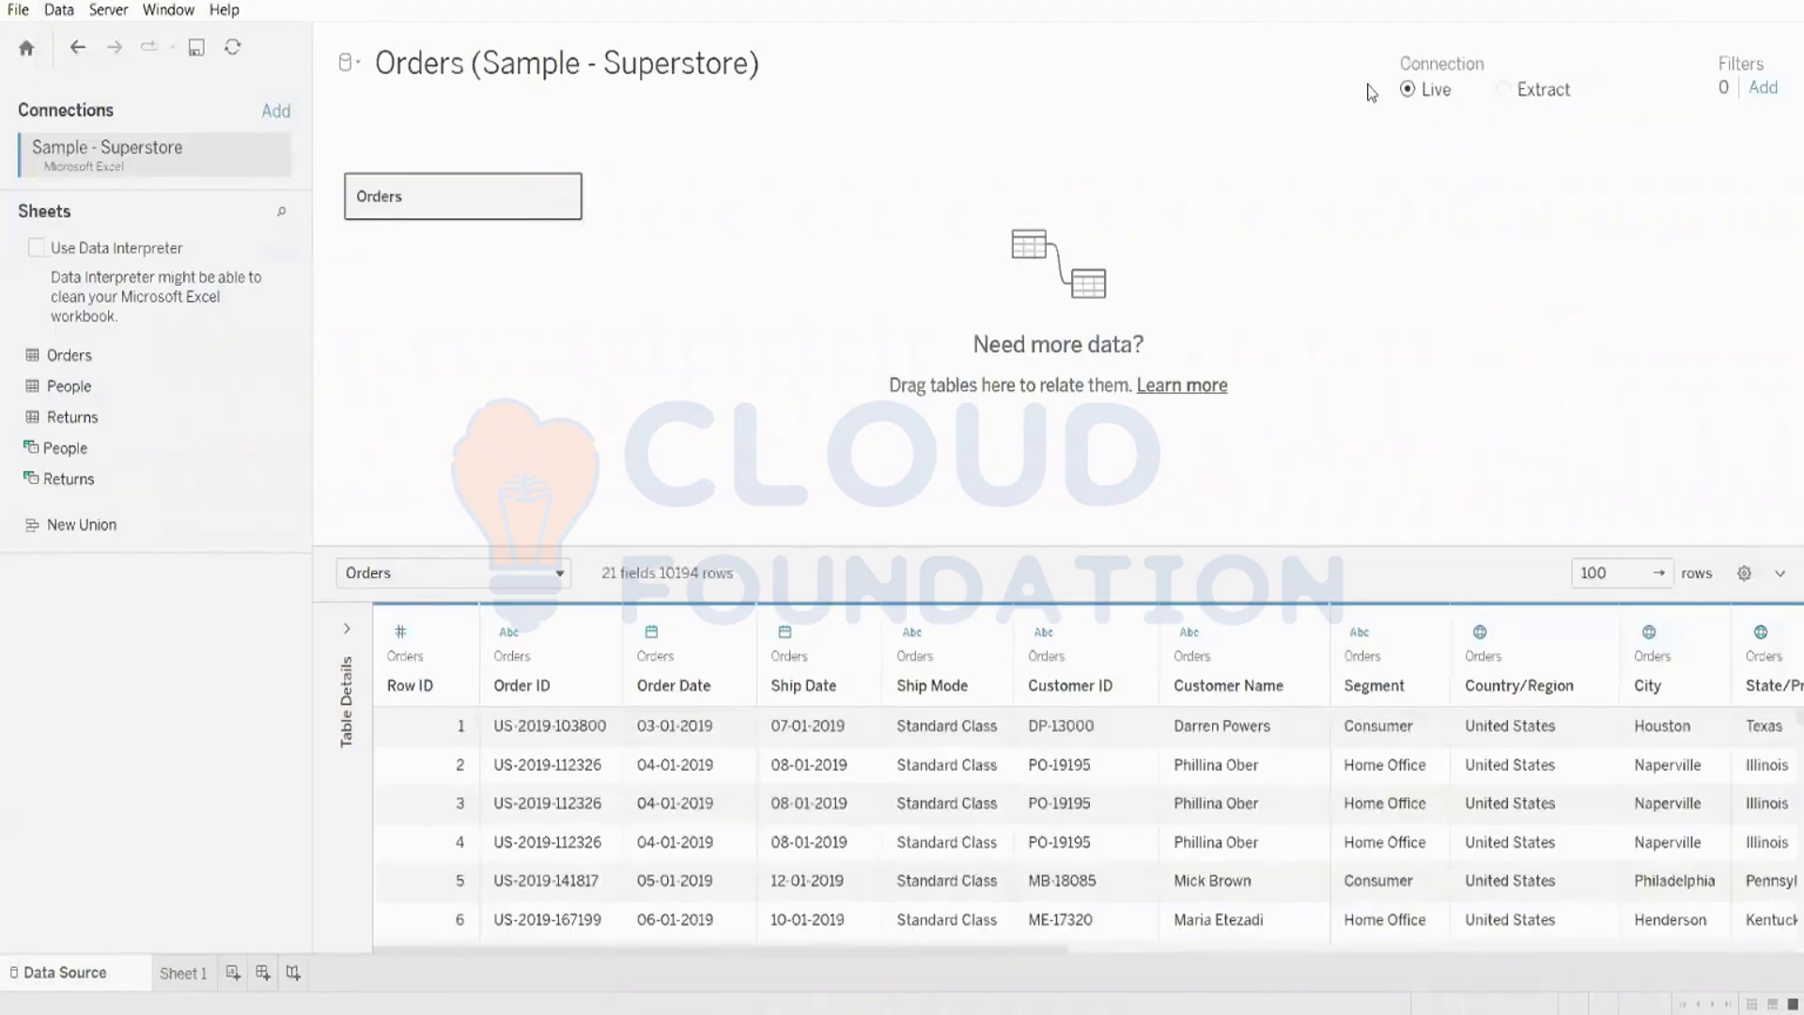
- Check Sheet 1, return to the Orders (Sample - Superstore) data source, and set its connection to Extract
left_click(186, 972)
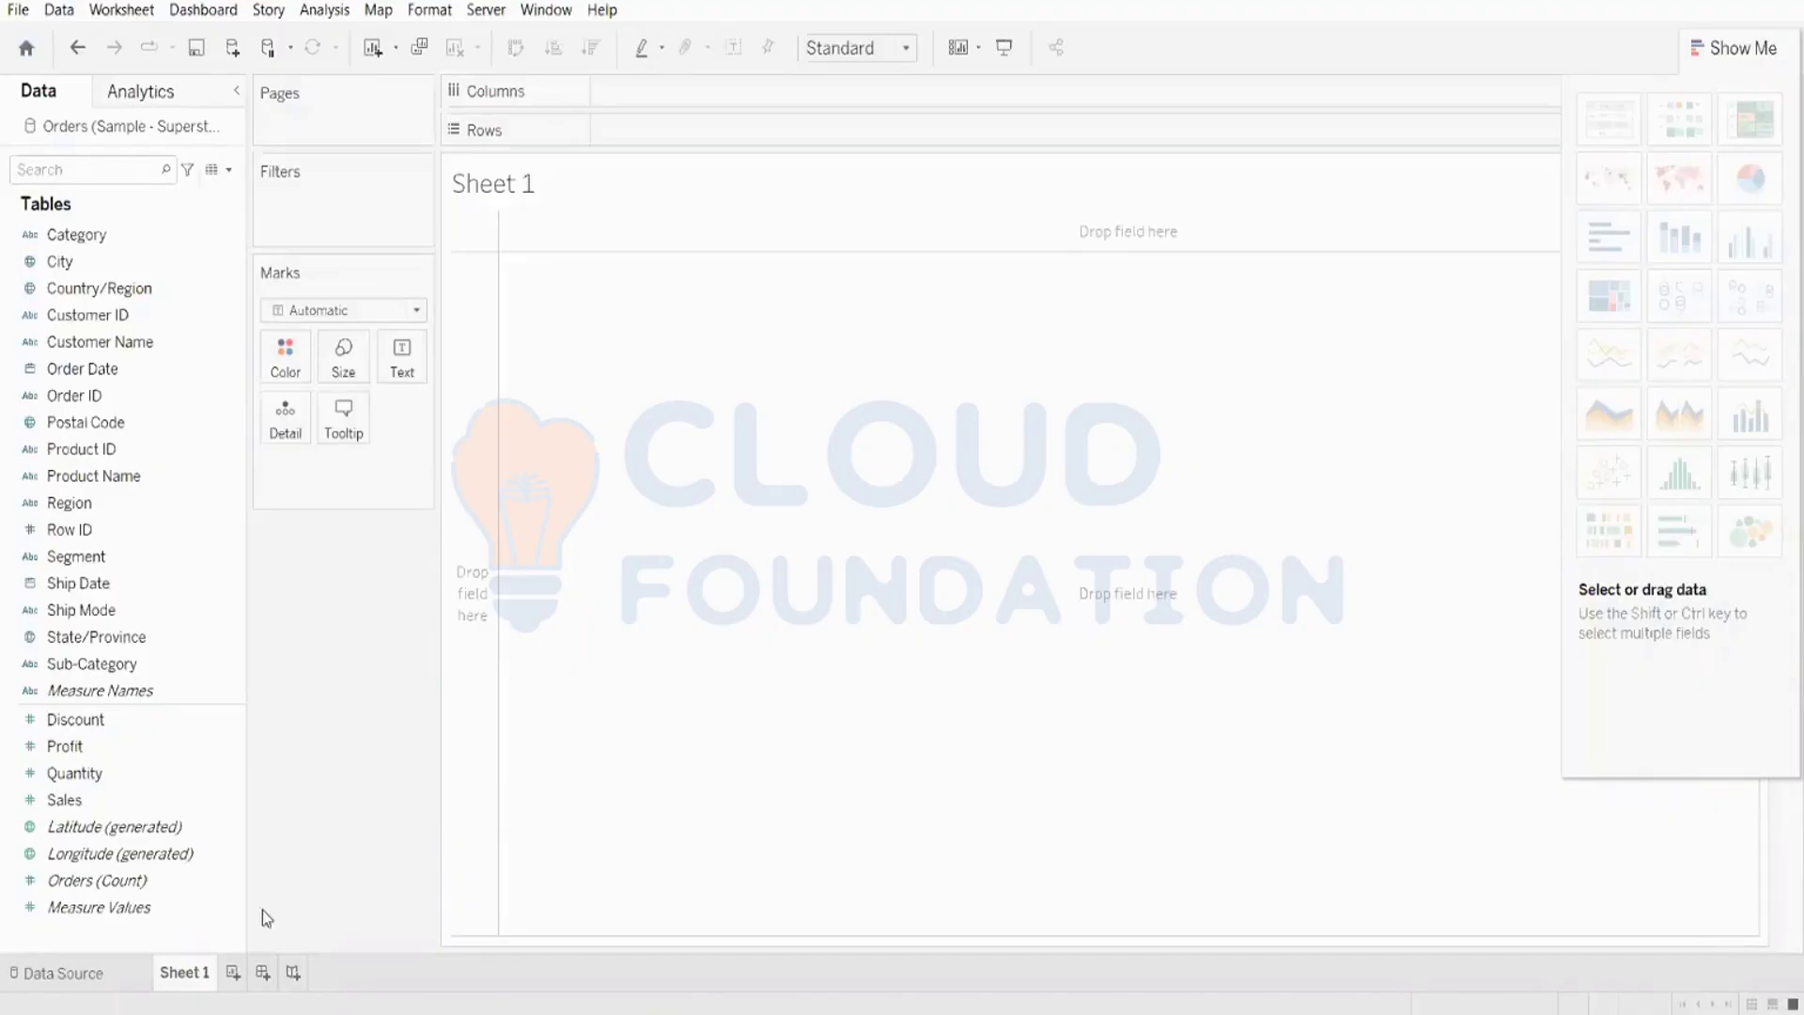
left_click(117, 973)
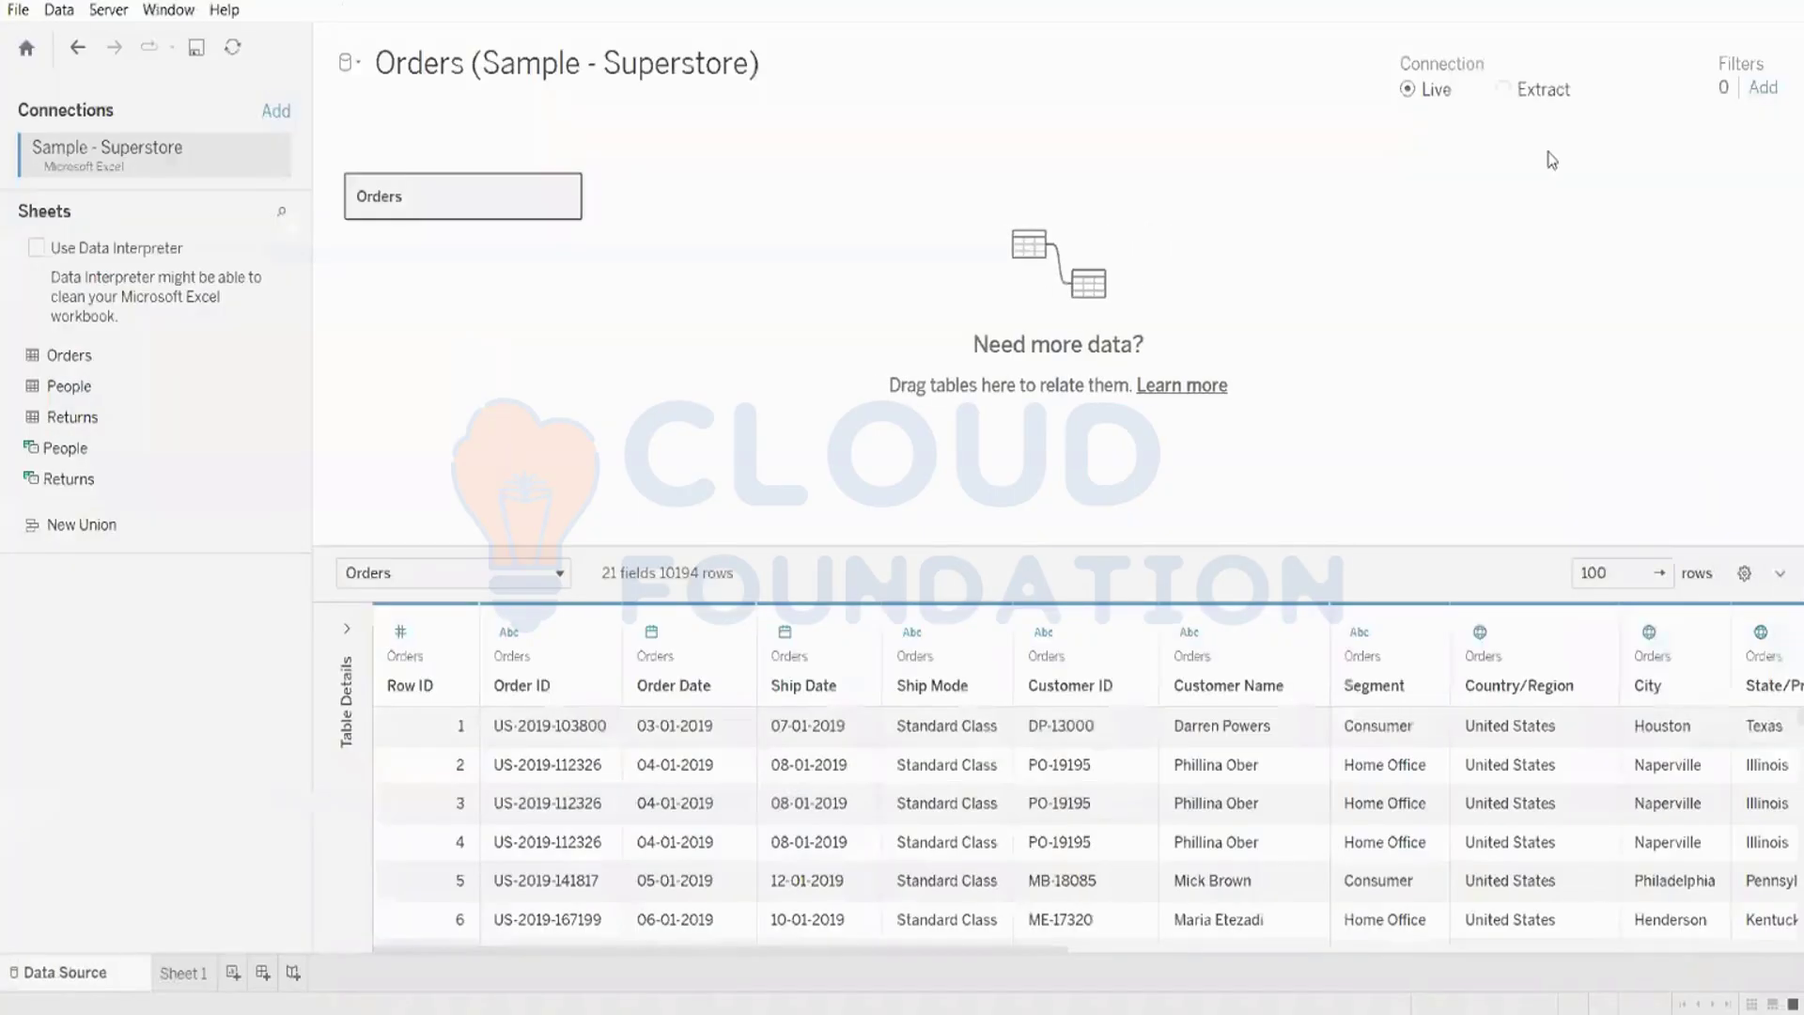
left_click(1523, 92)
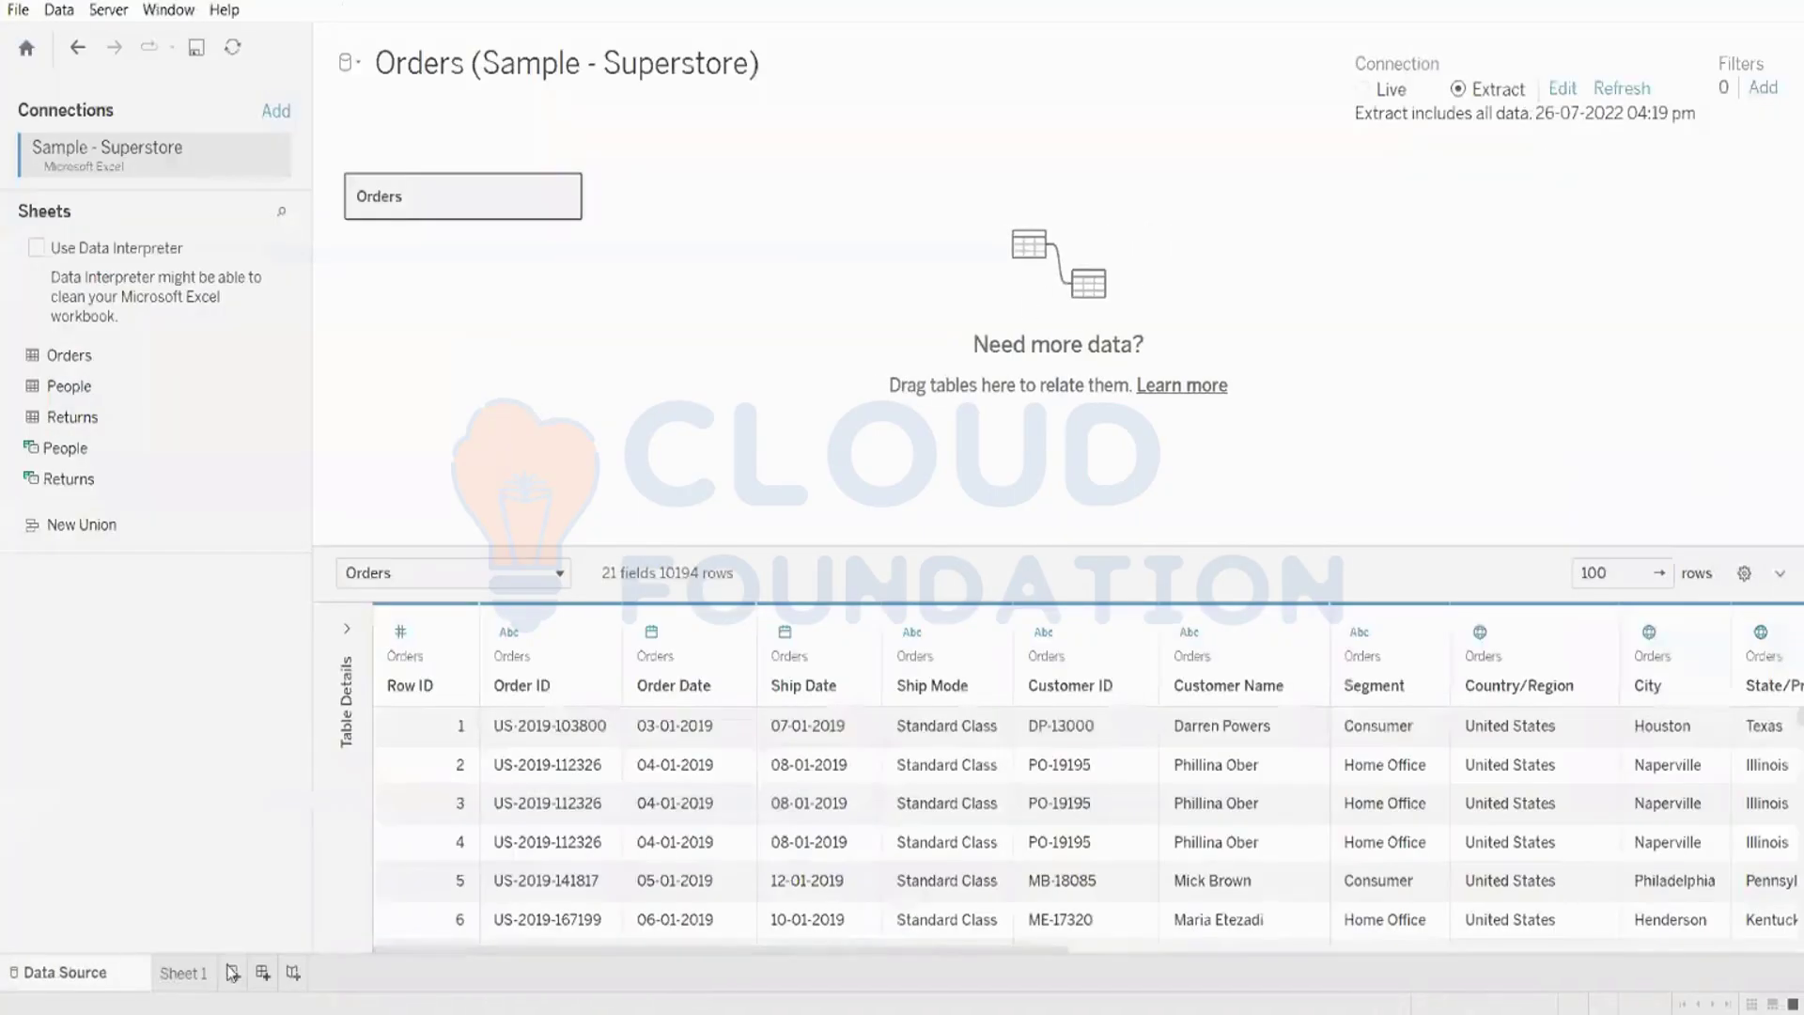
- Open Sheet 1 and examine the extract commands available for the Orders (Sample - Superstore) data source
left_click(184, 974)
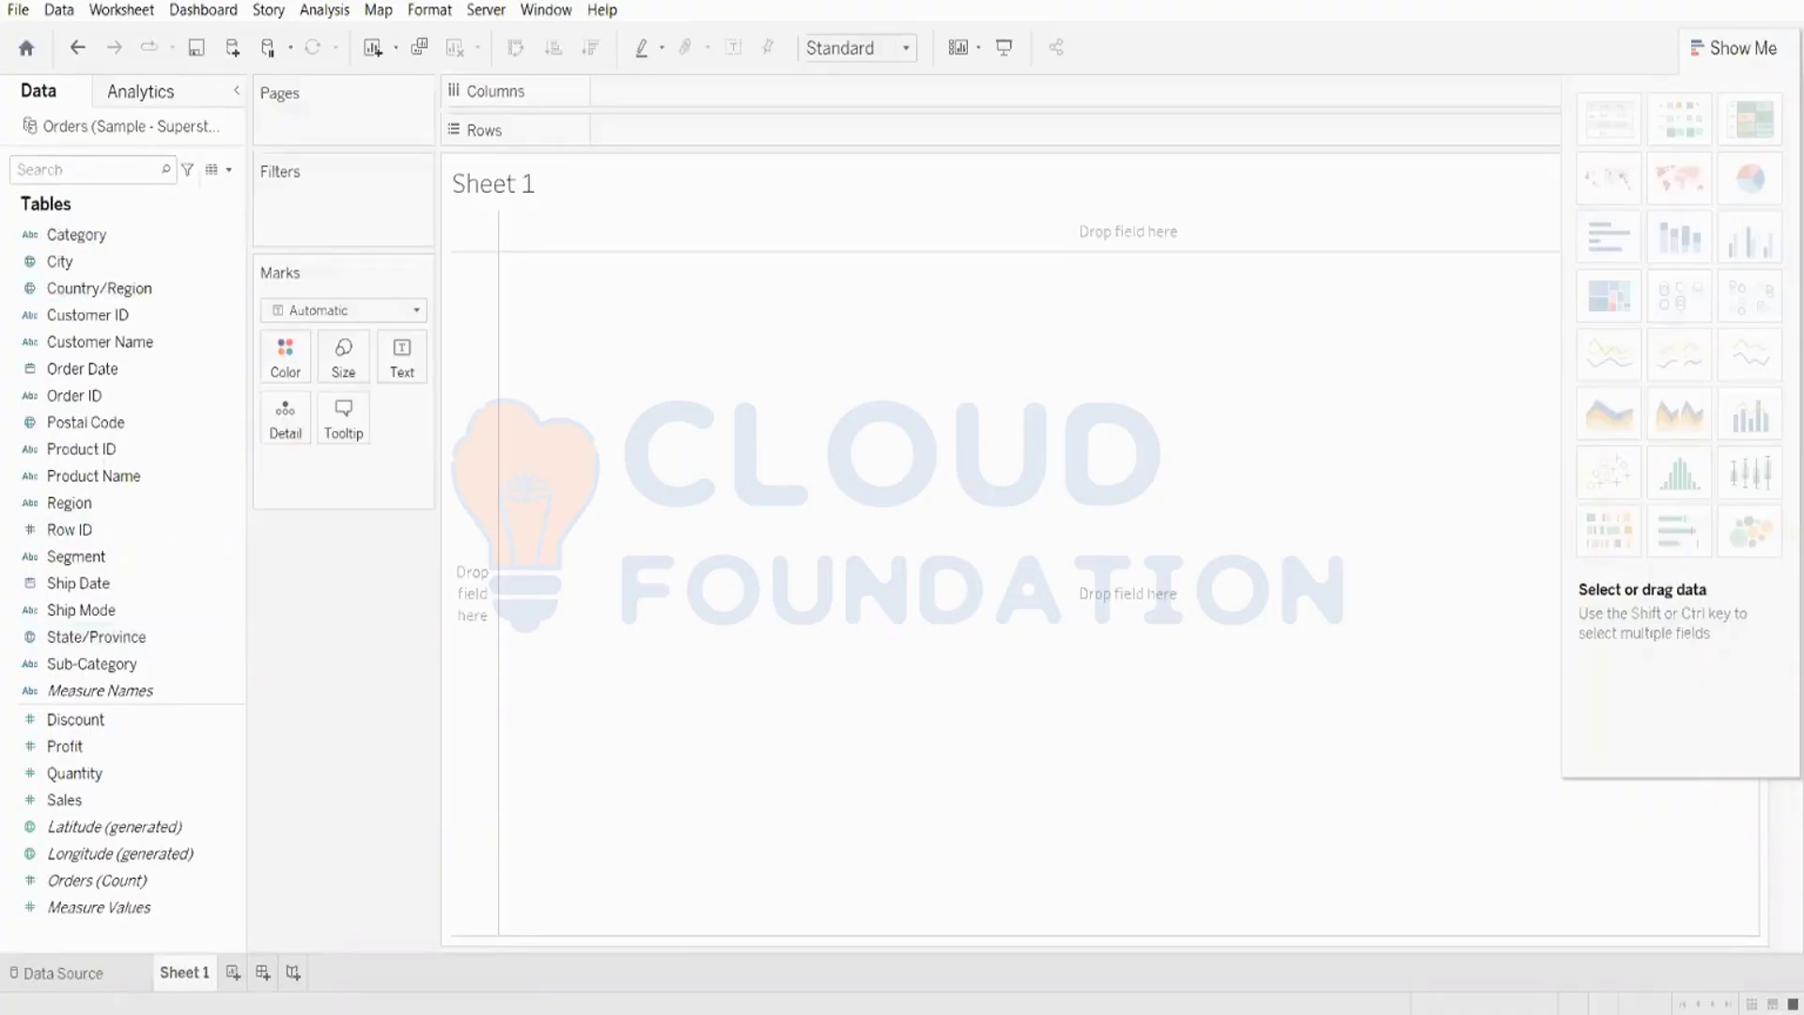
mouse_move(606, 1013)
right_click(79, 137)
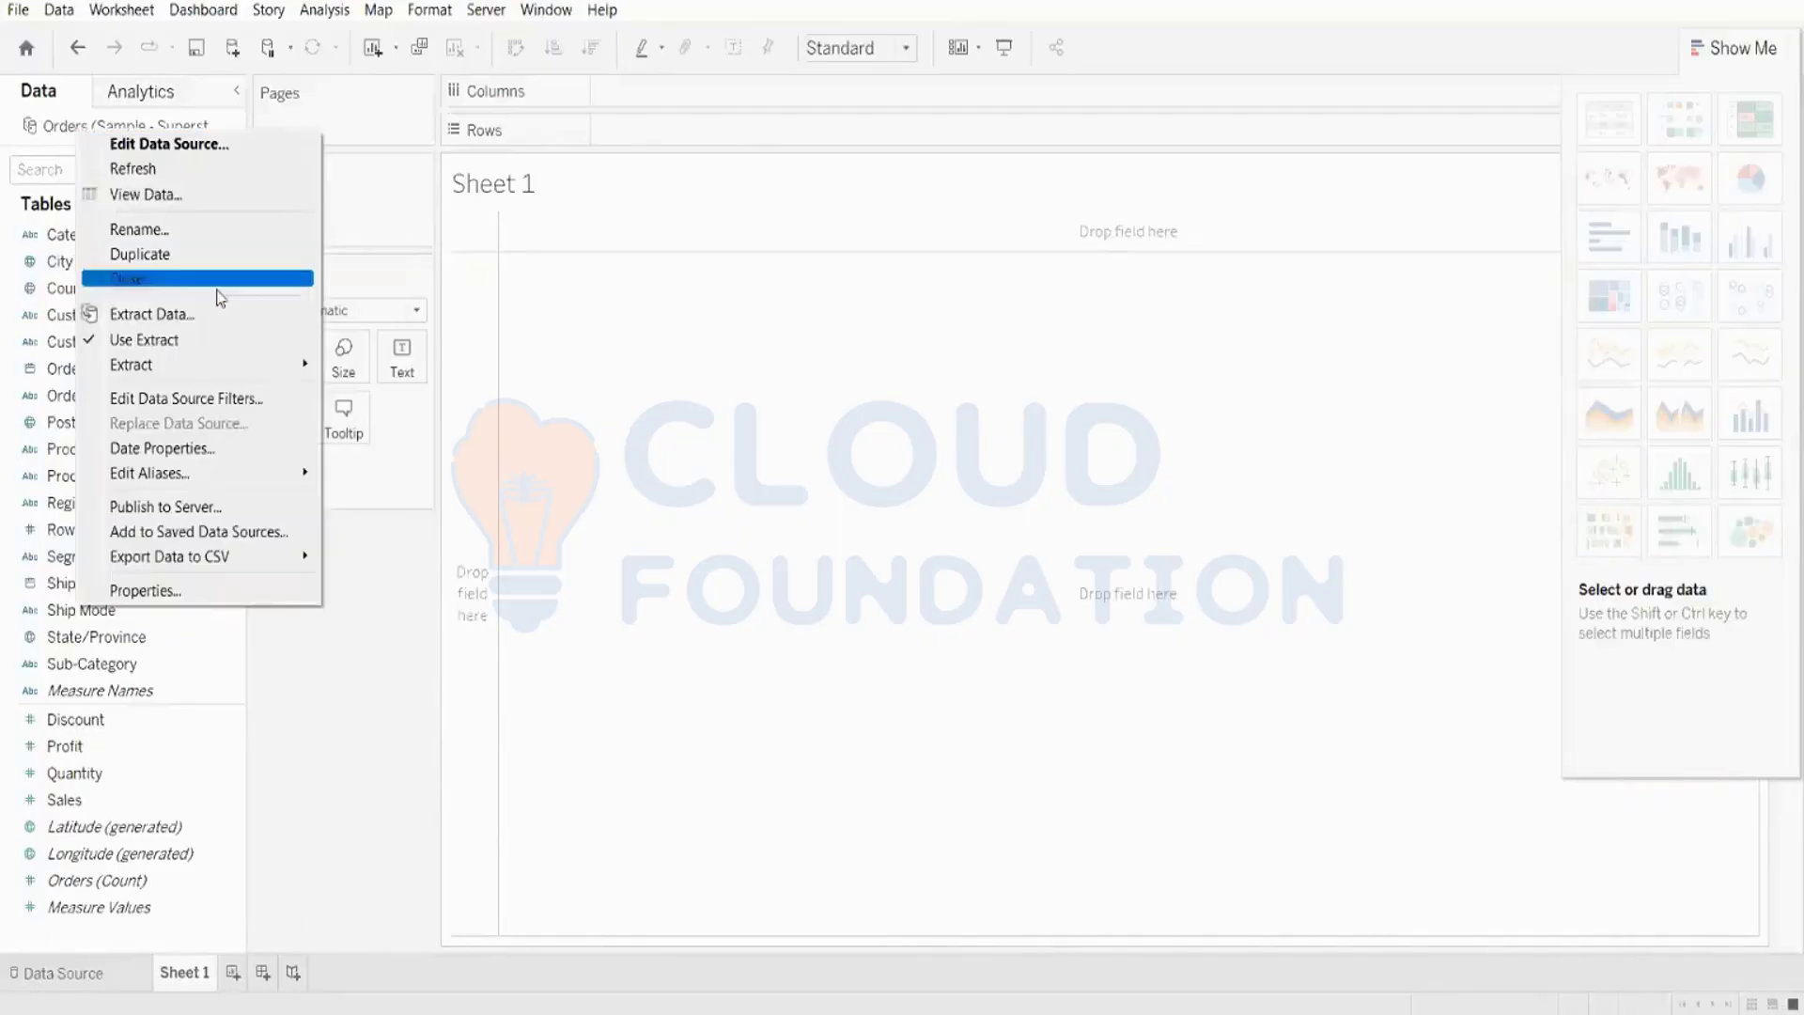
mouse_move(226, 374)
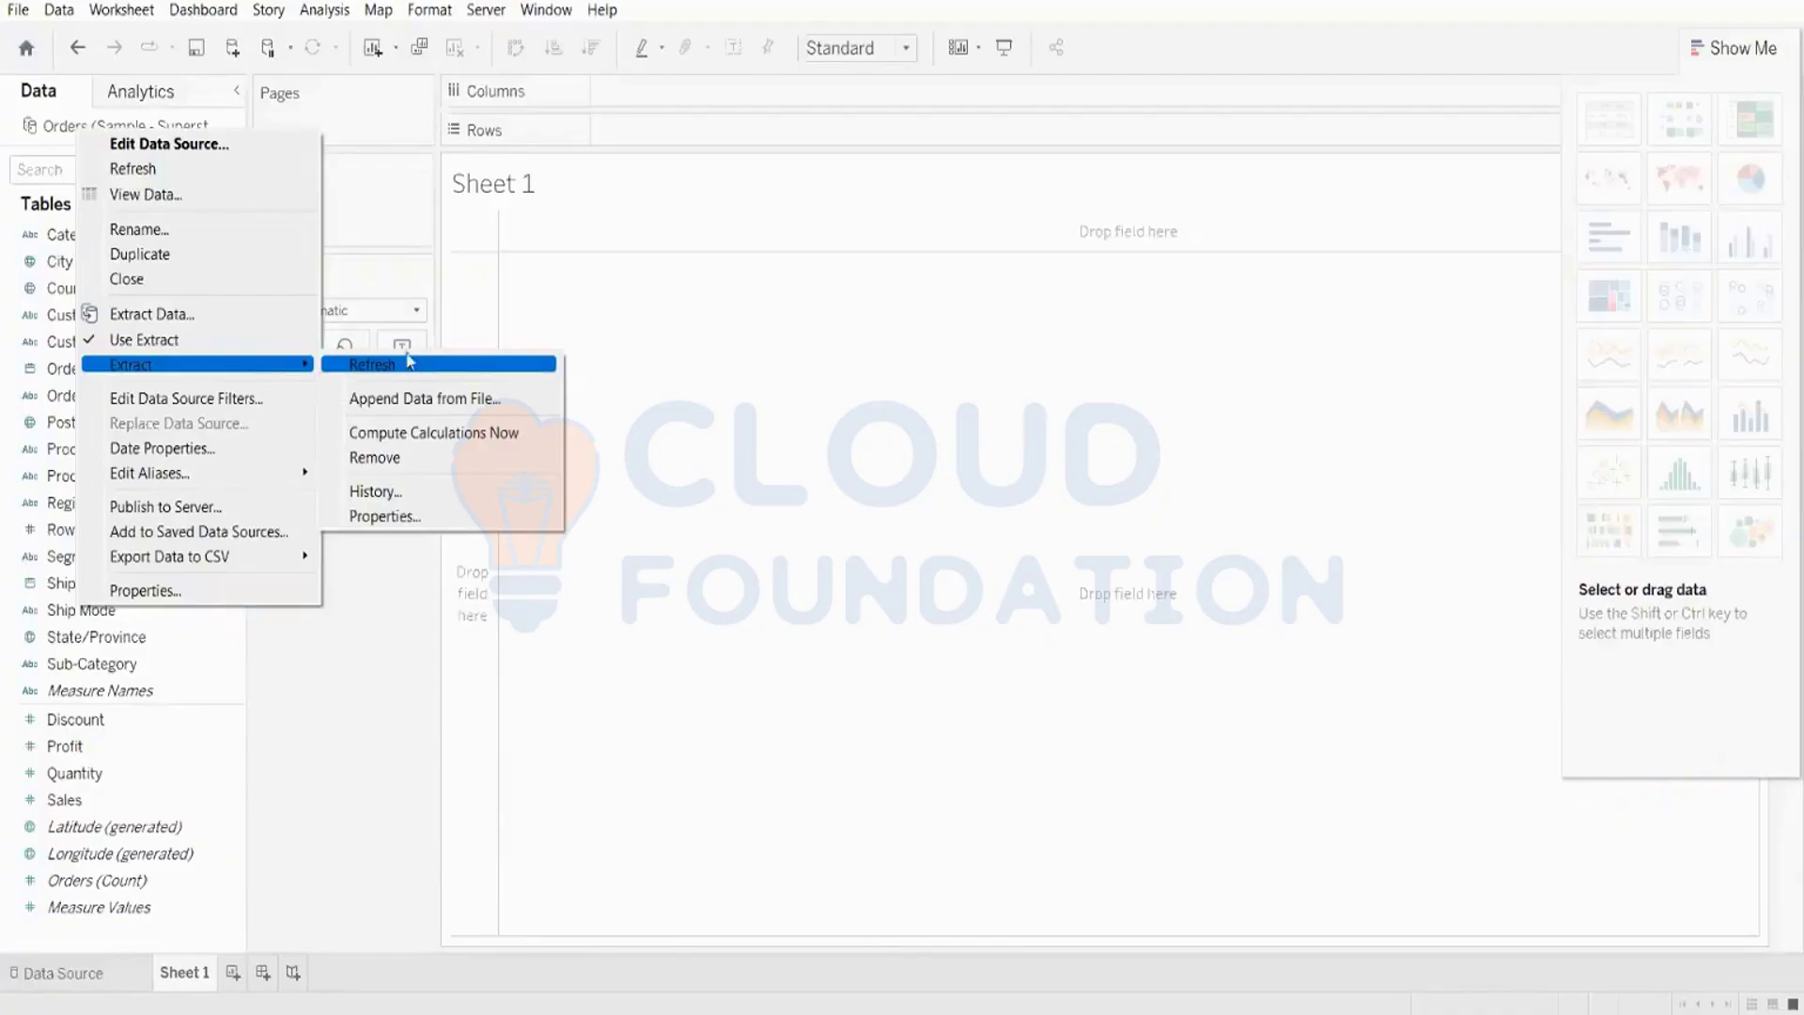
left_click(59, 97)
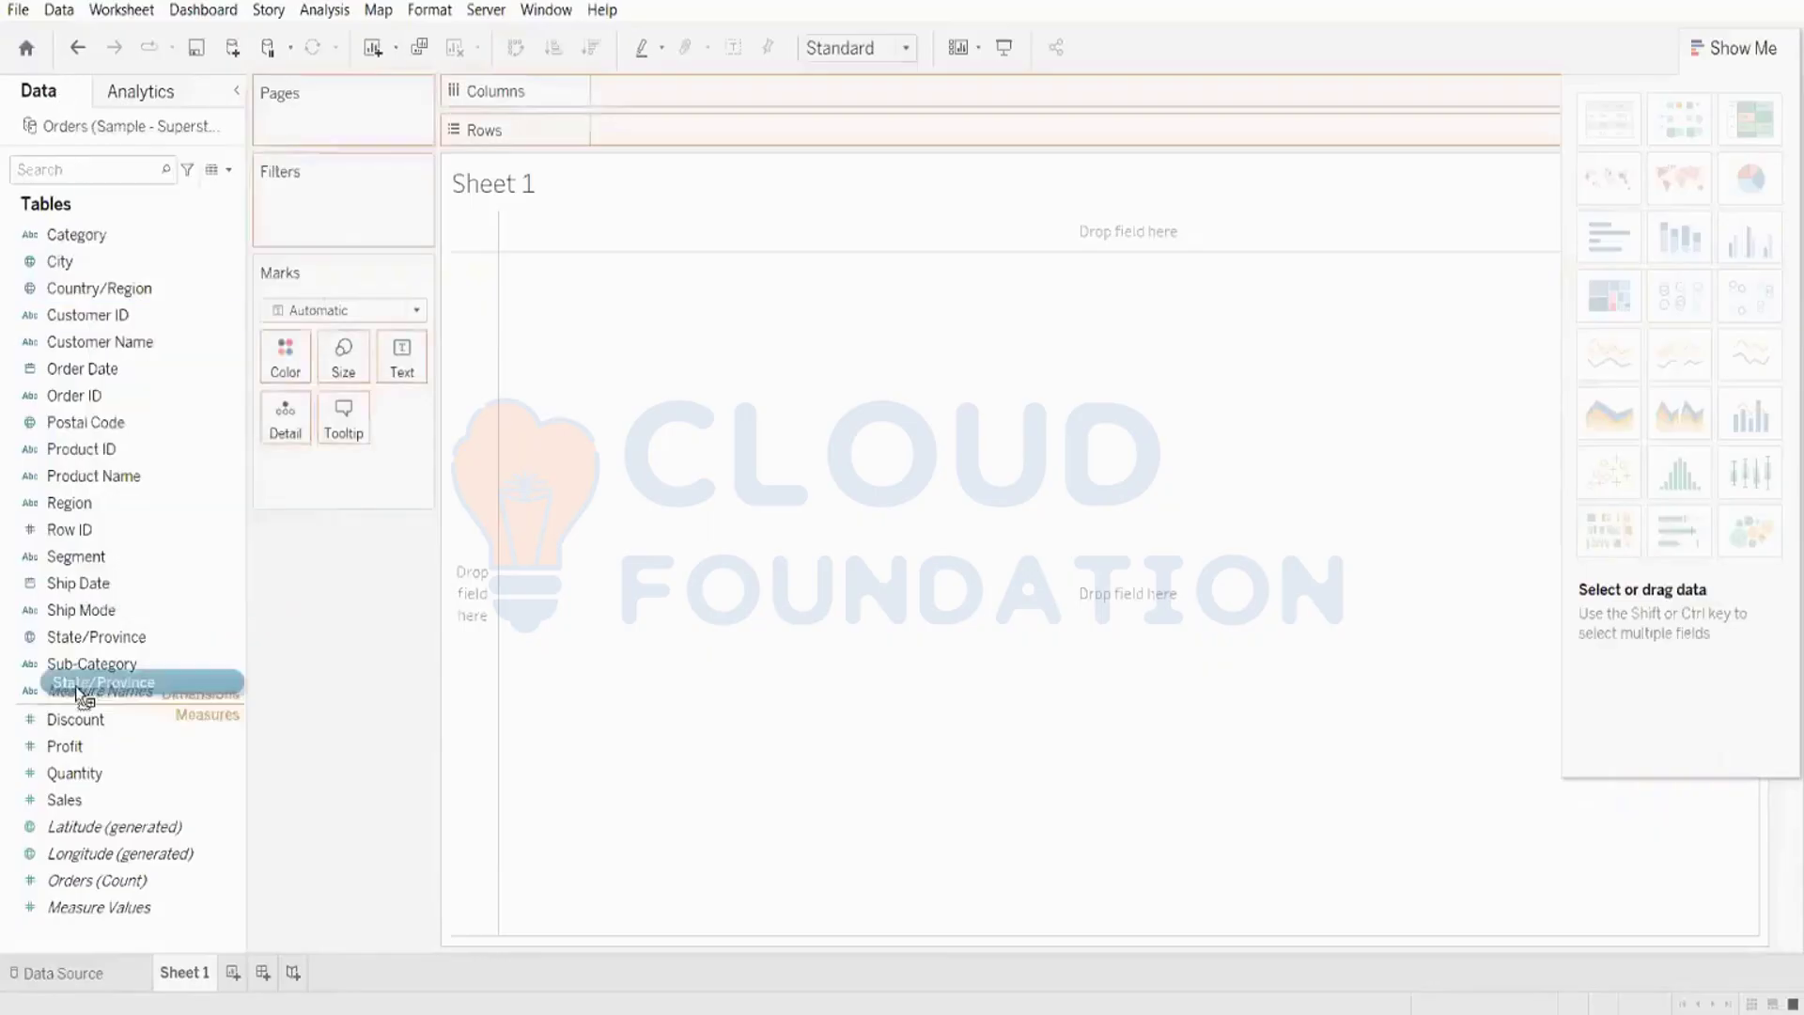
- Review the data commands on the data source page and the extract Refresh option for Orders in Sheet 1
left_click(94, 974)
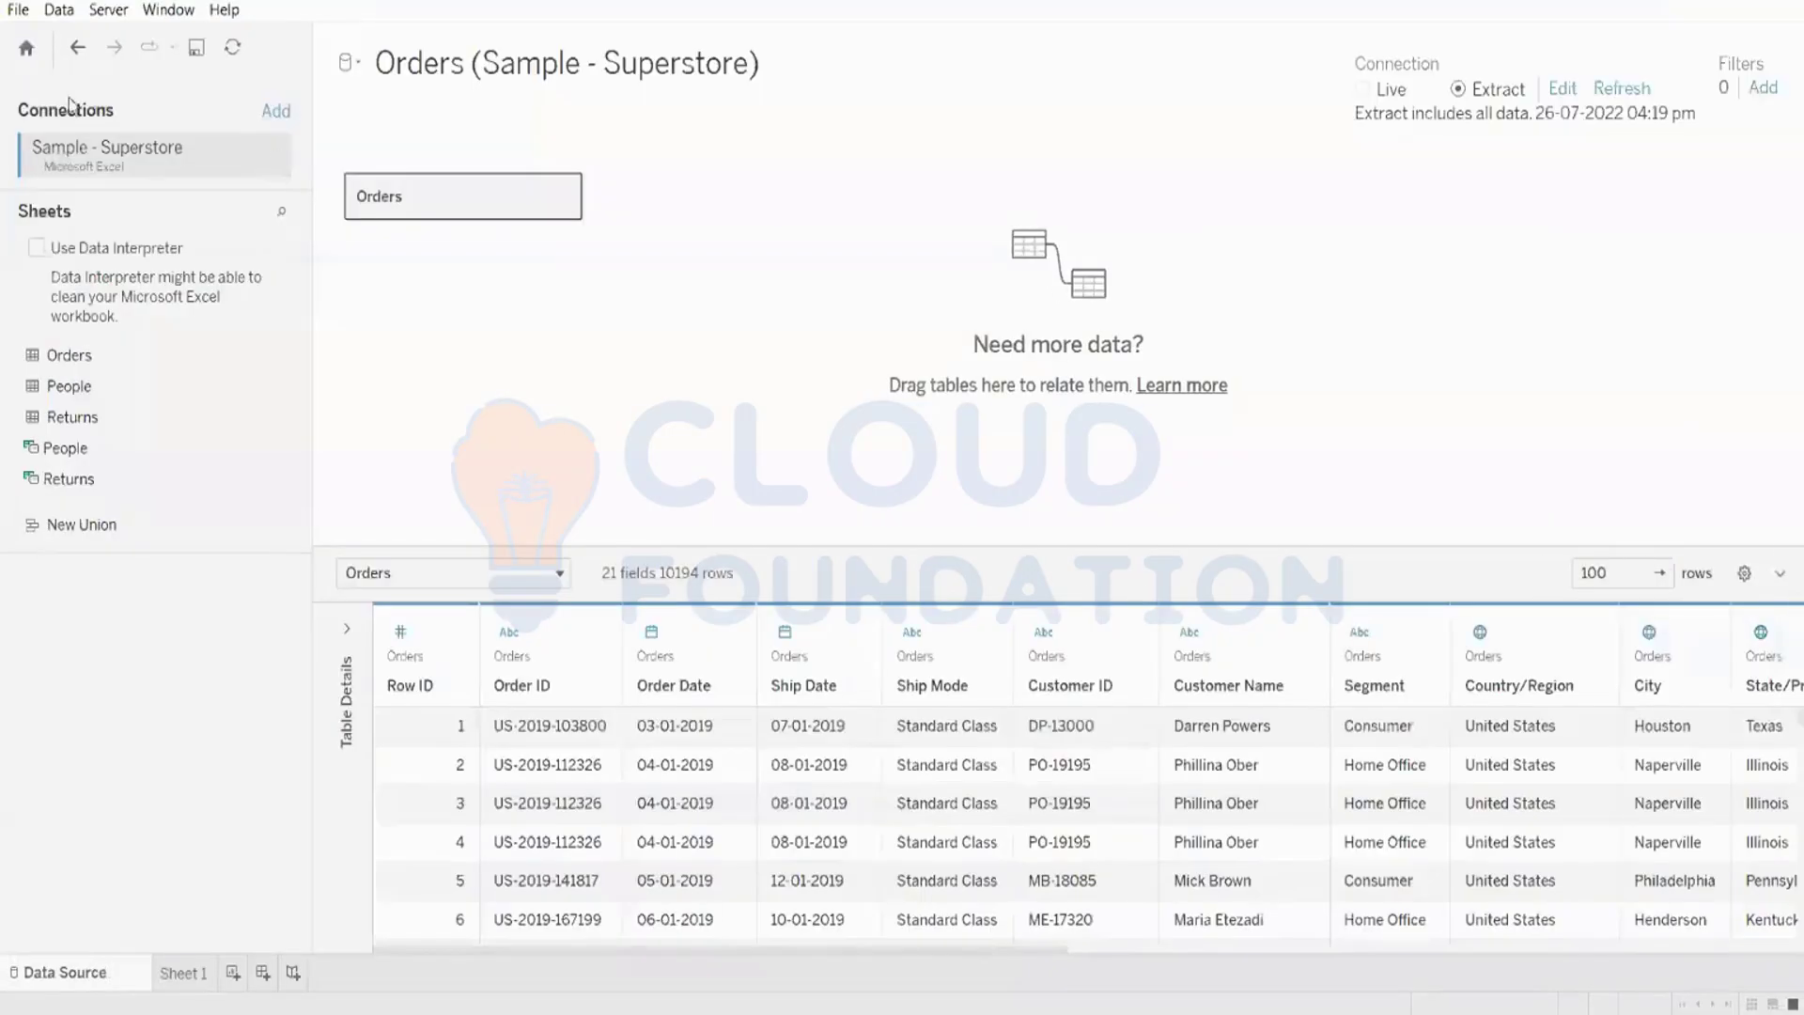
left_click(58, 10)
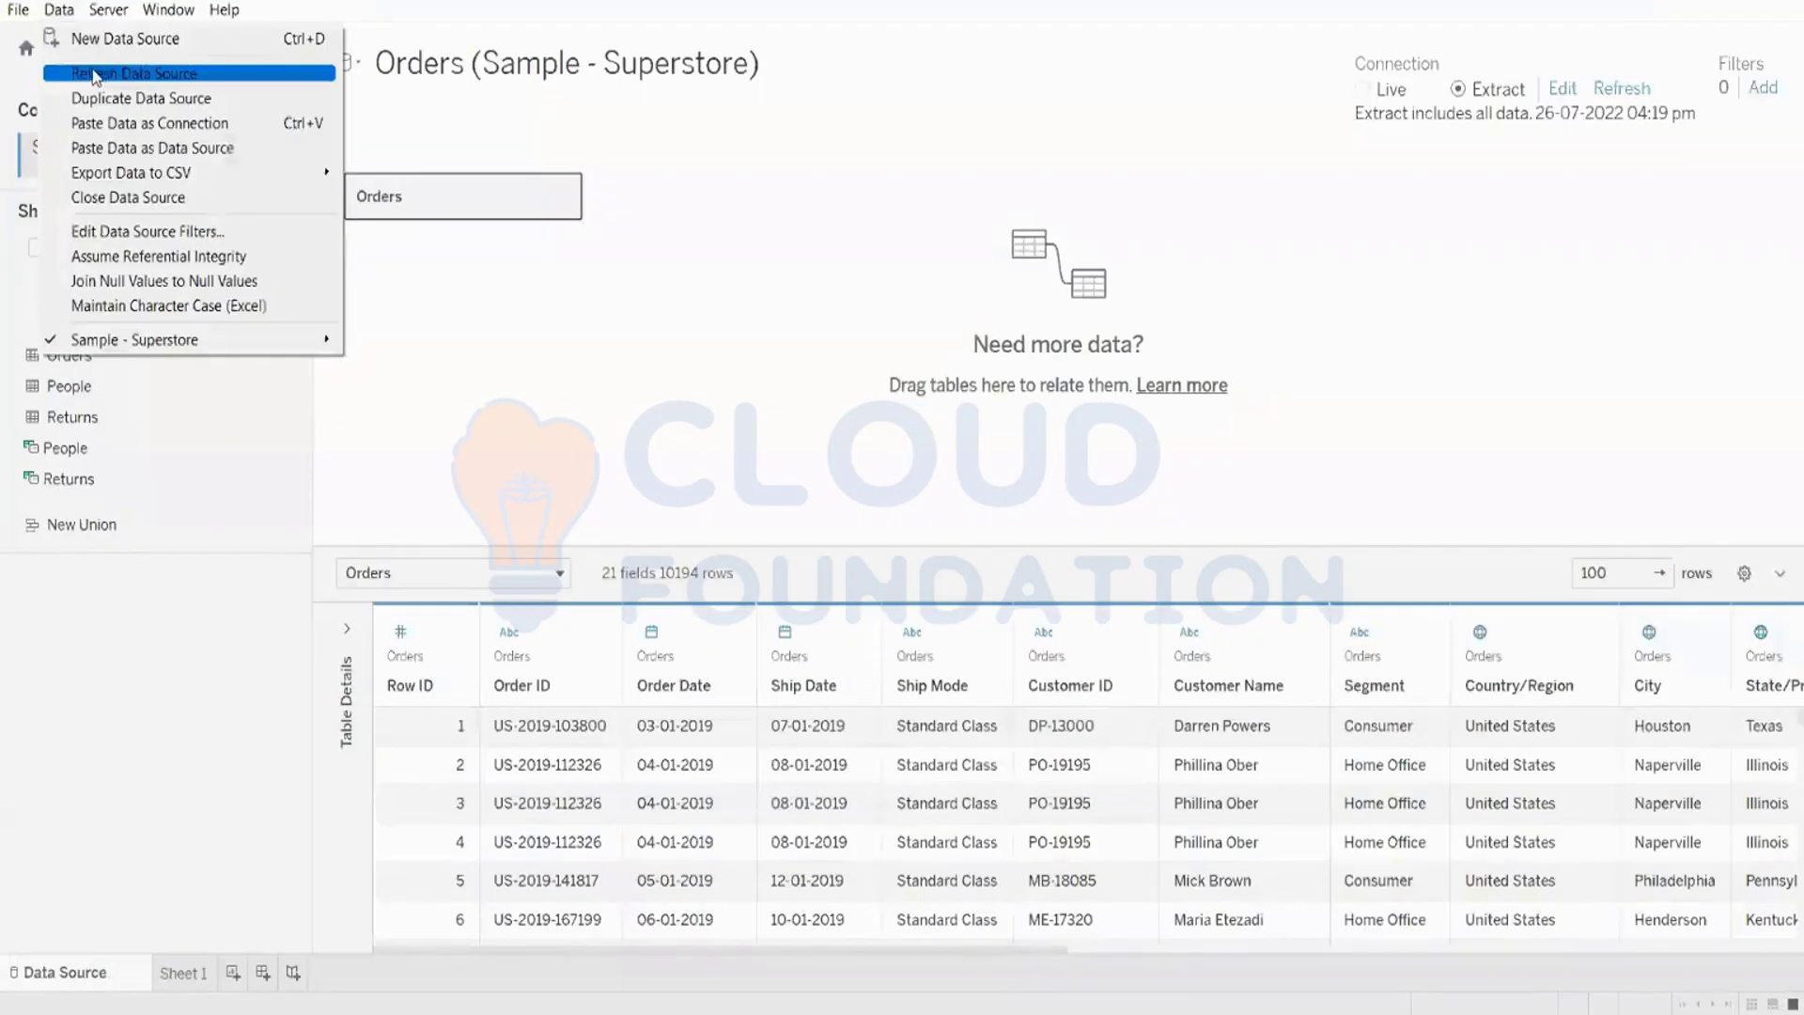
left_click(183, 973)
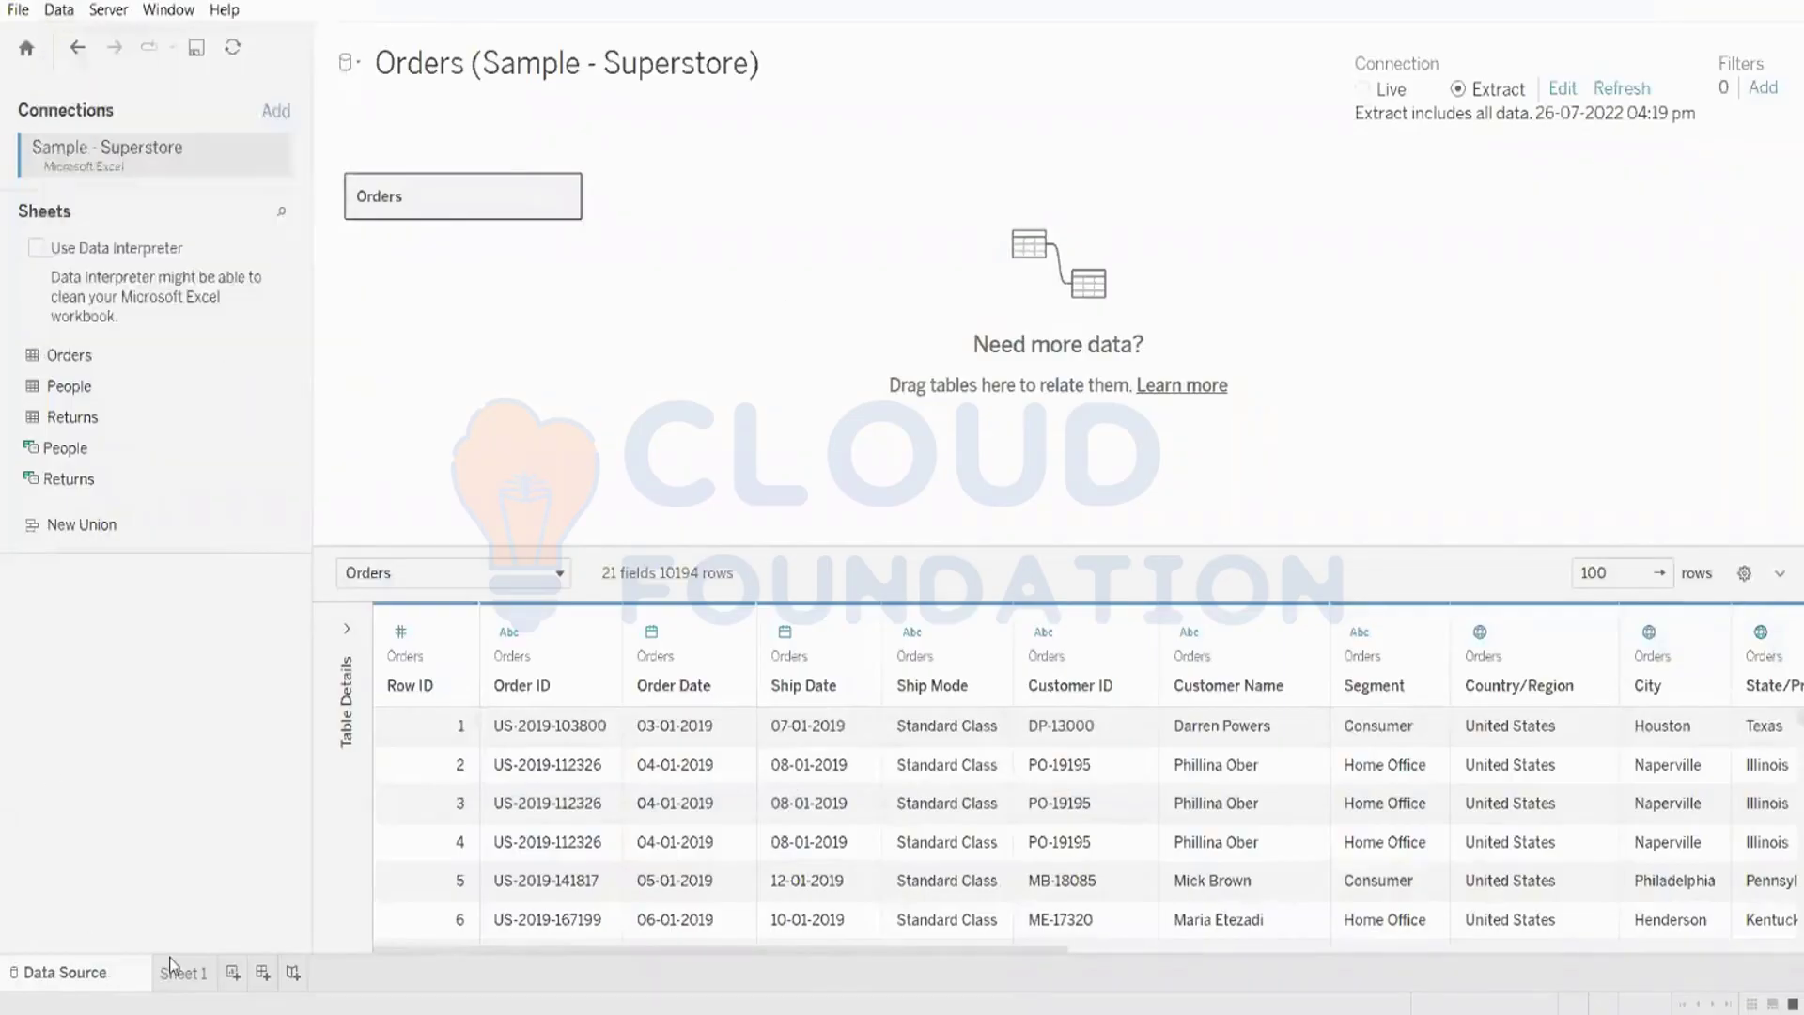
left_click(183, 973)
right_click(111, 129)
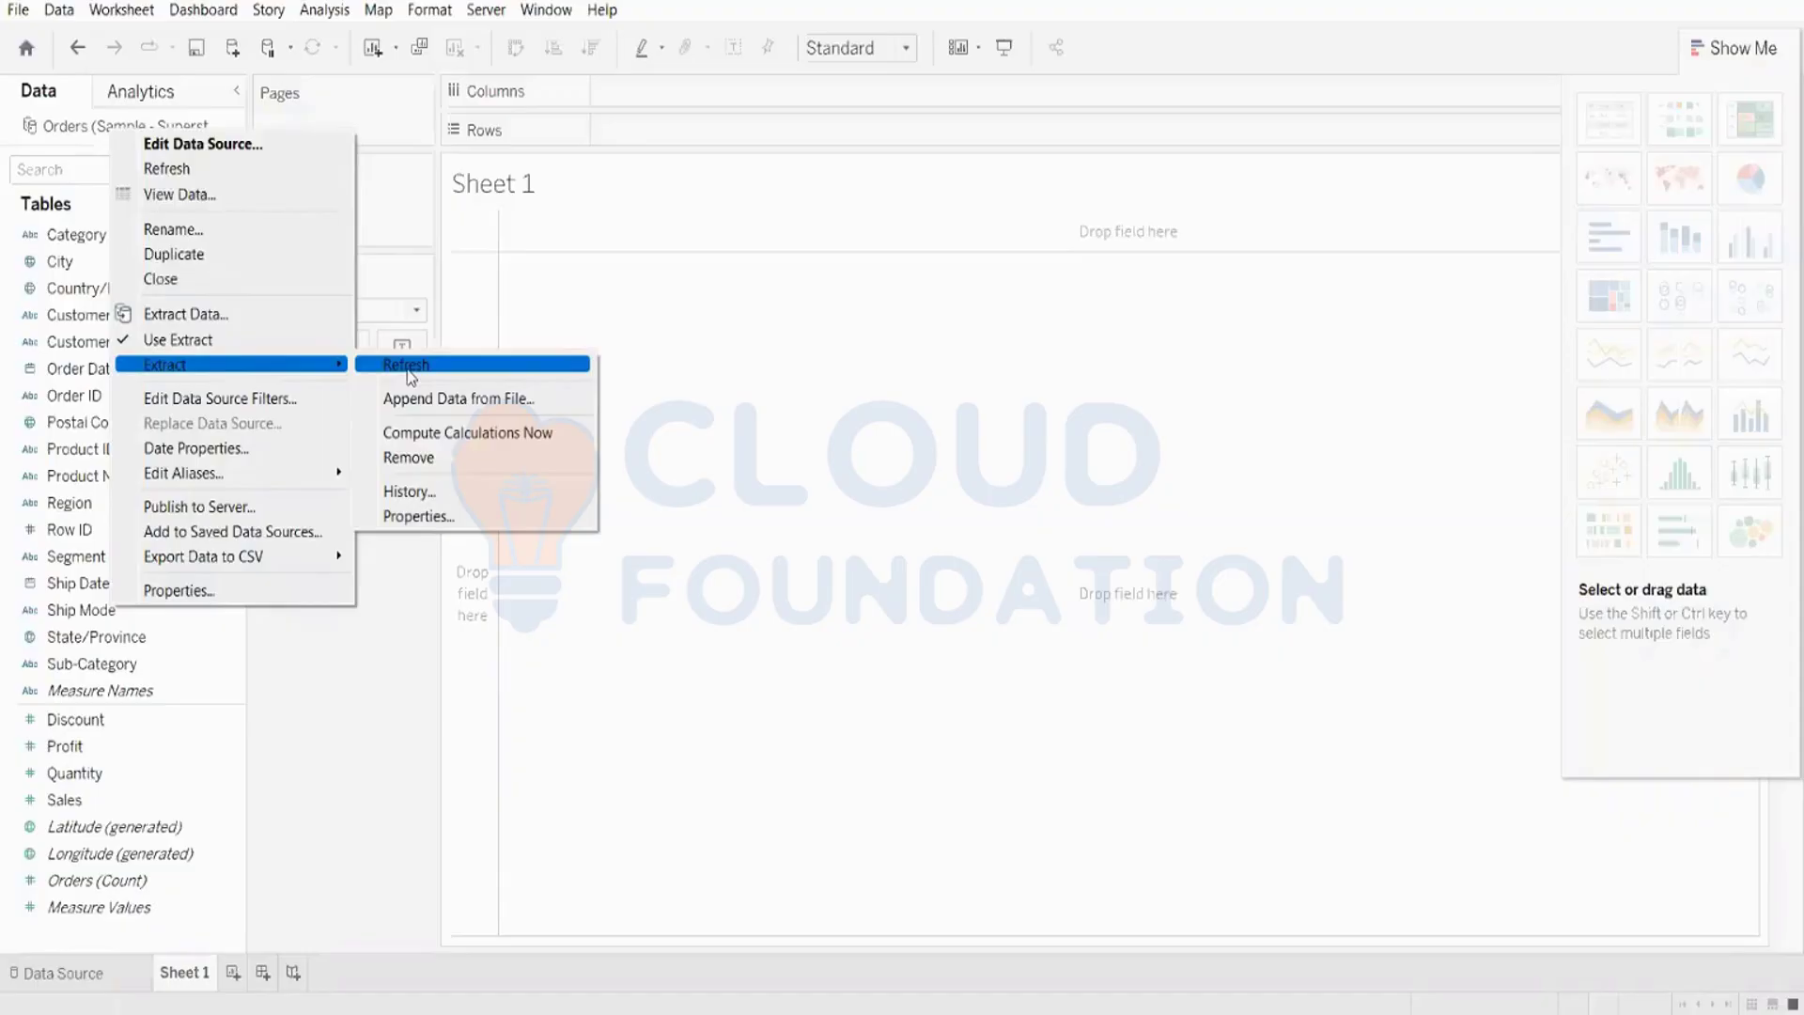
left_click(409, 376)
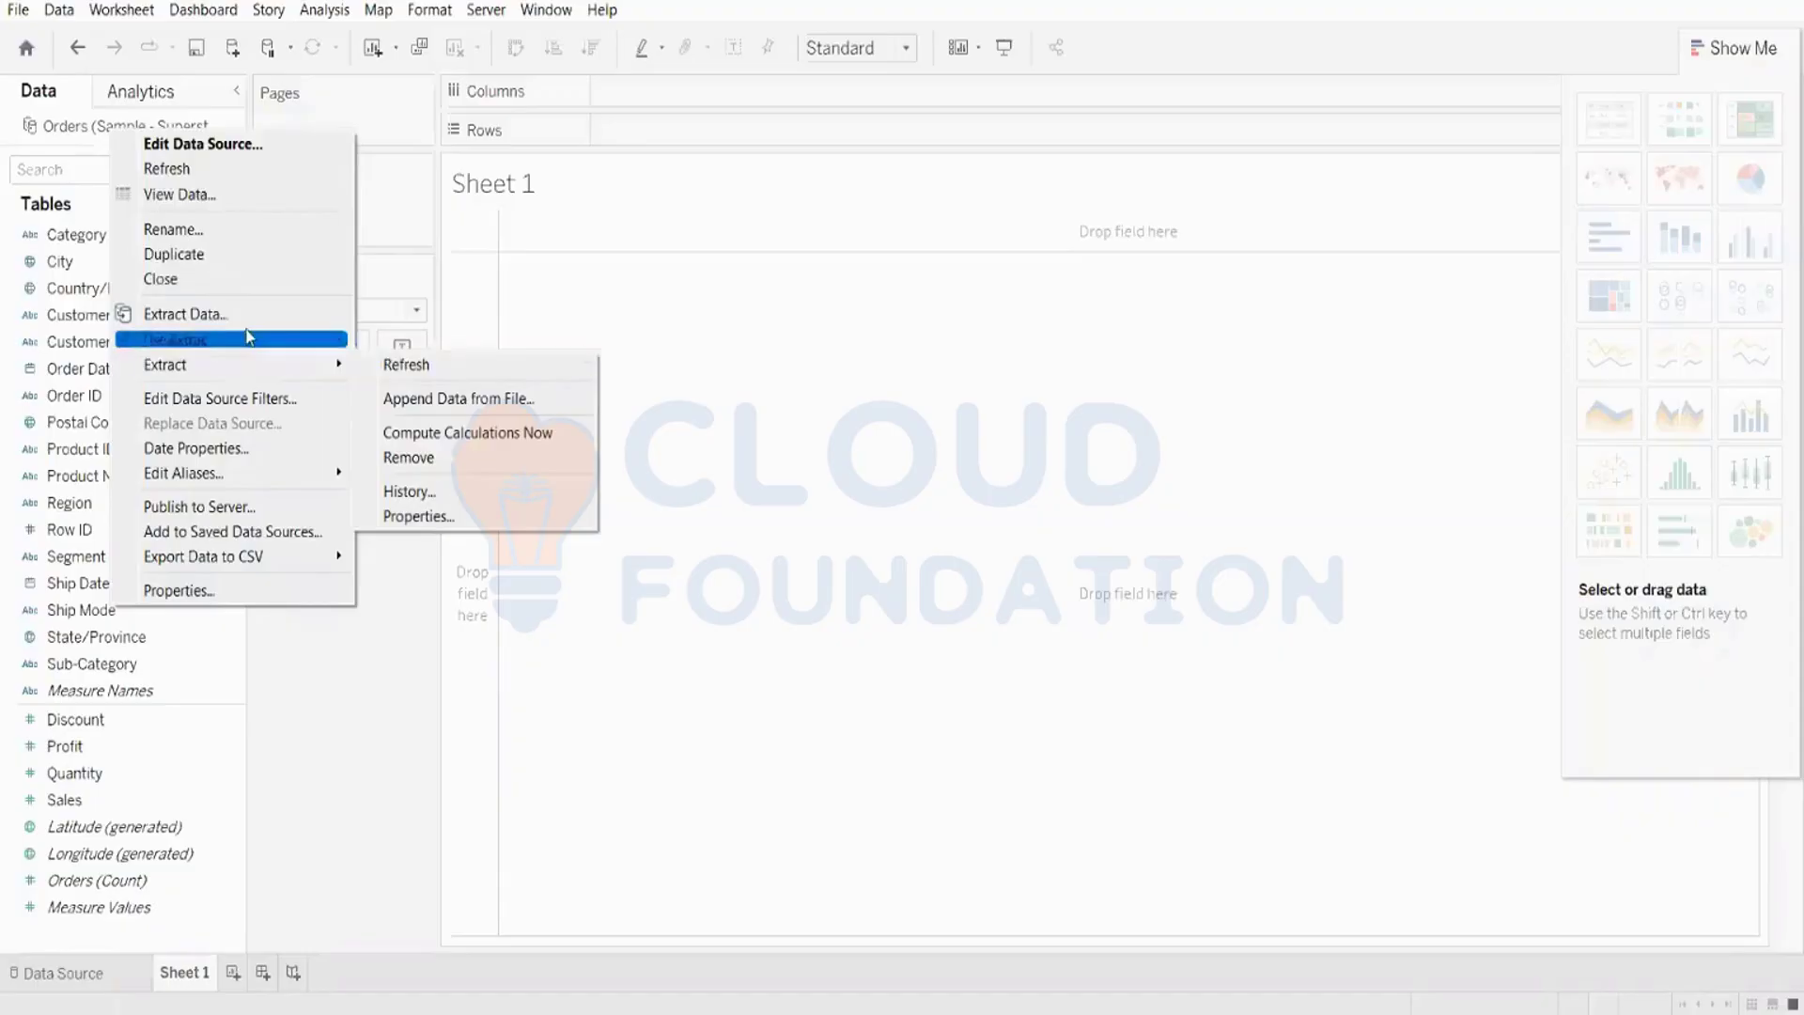
- Switch to the workbook connected to Live vs Extract File and review its Sheet 1 fields and source data
left_click(883, 940)
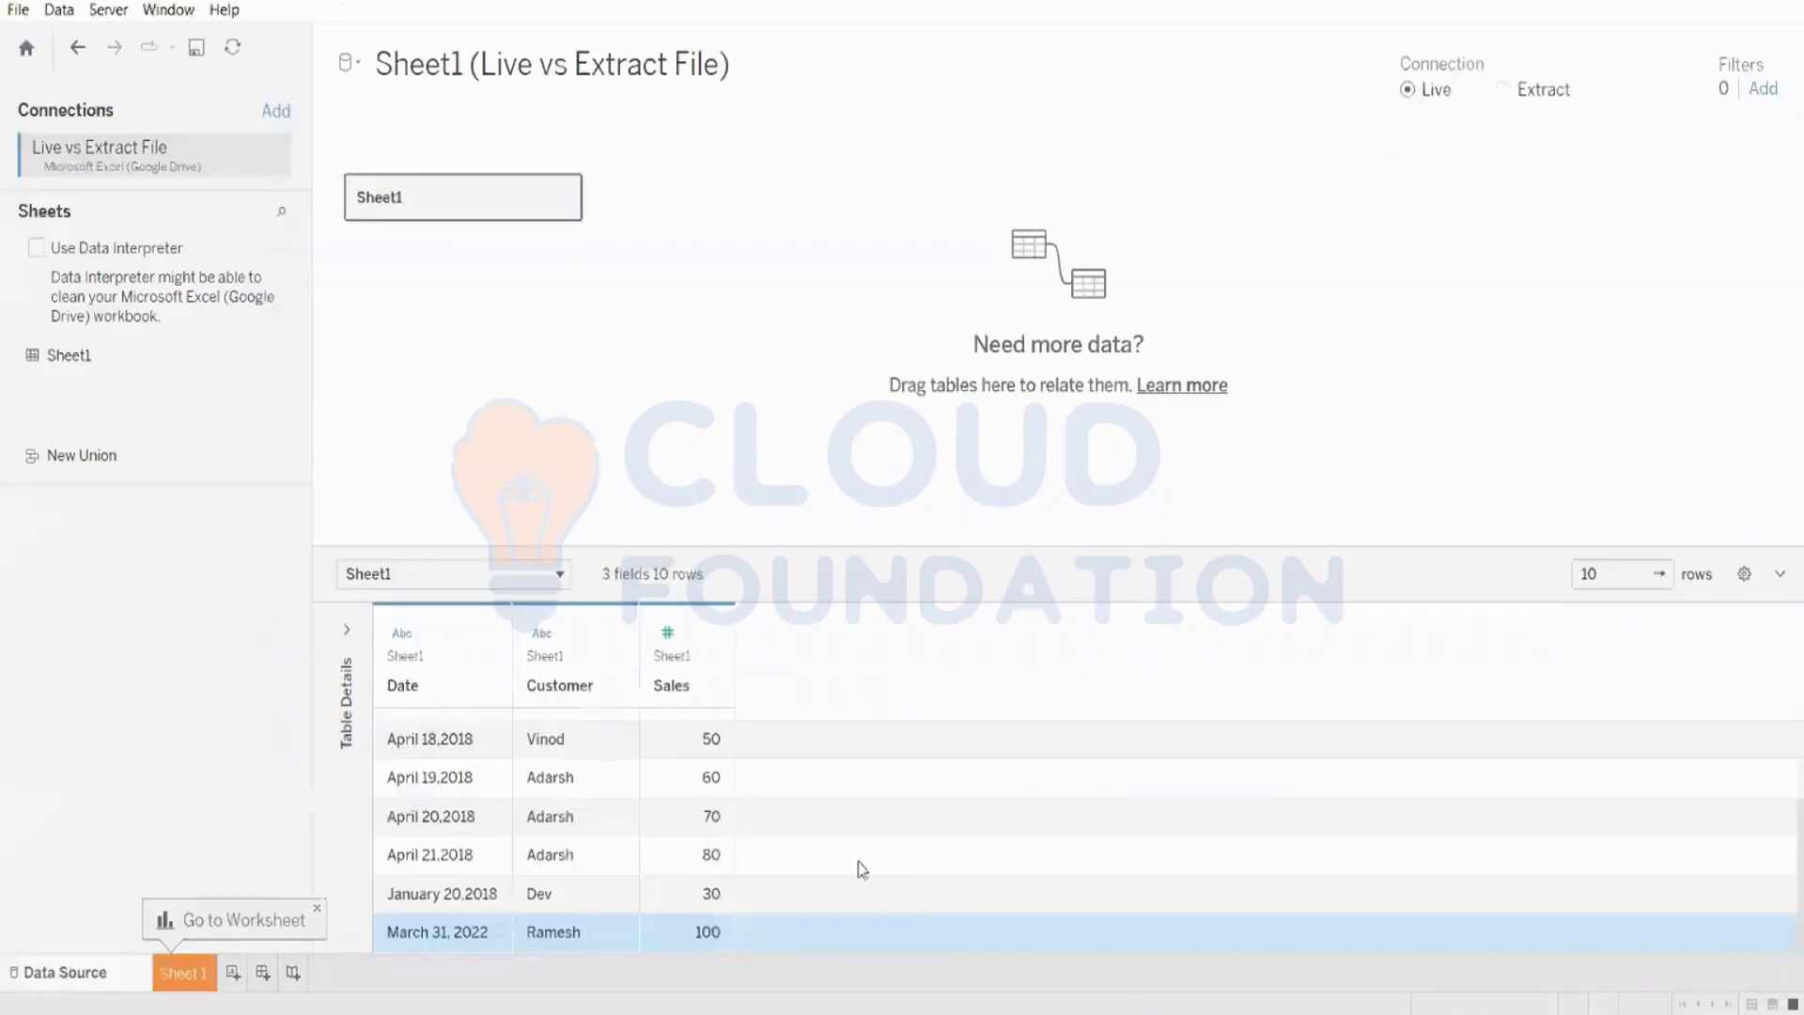
left_click(185, 973)
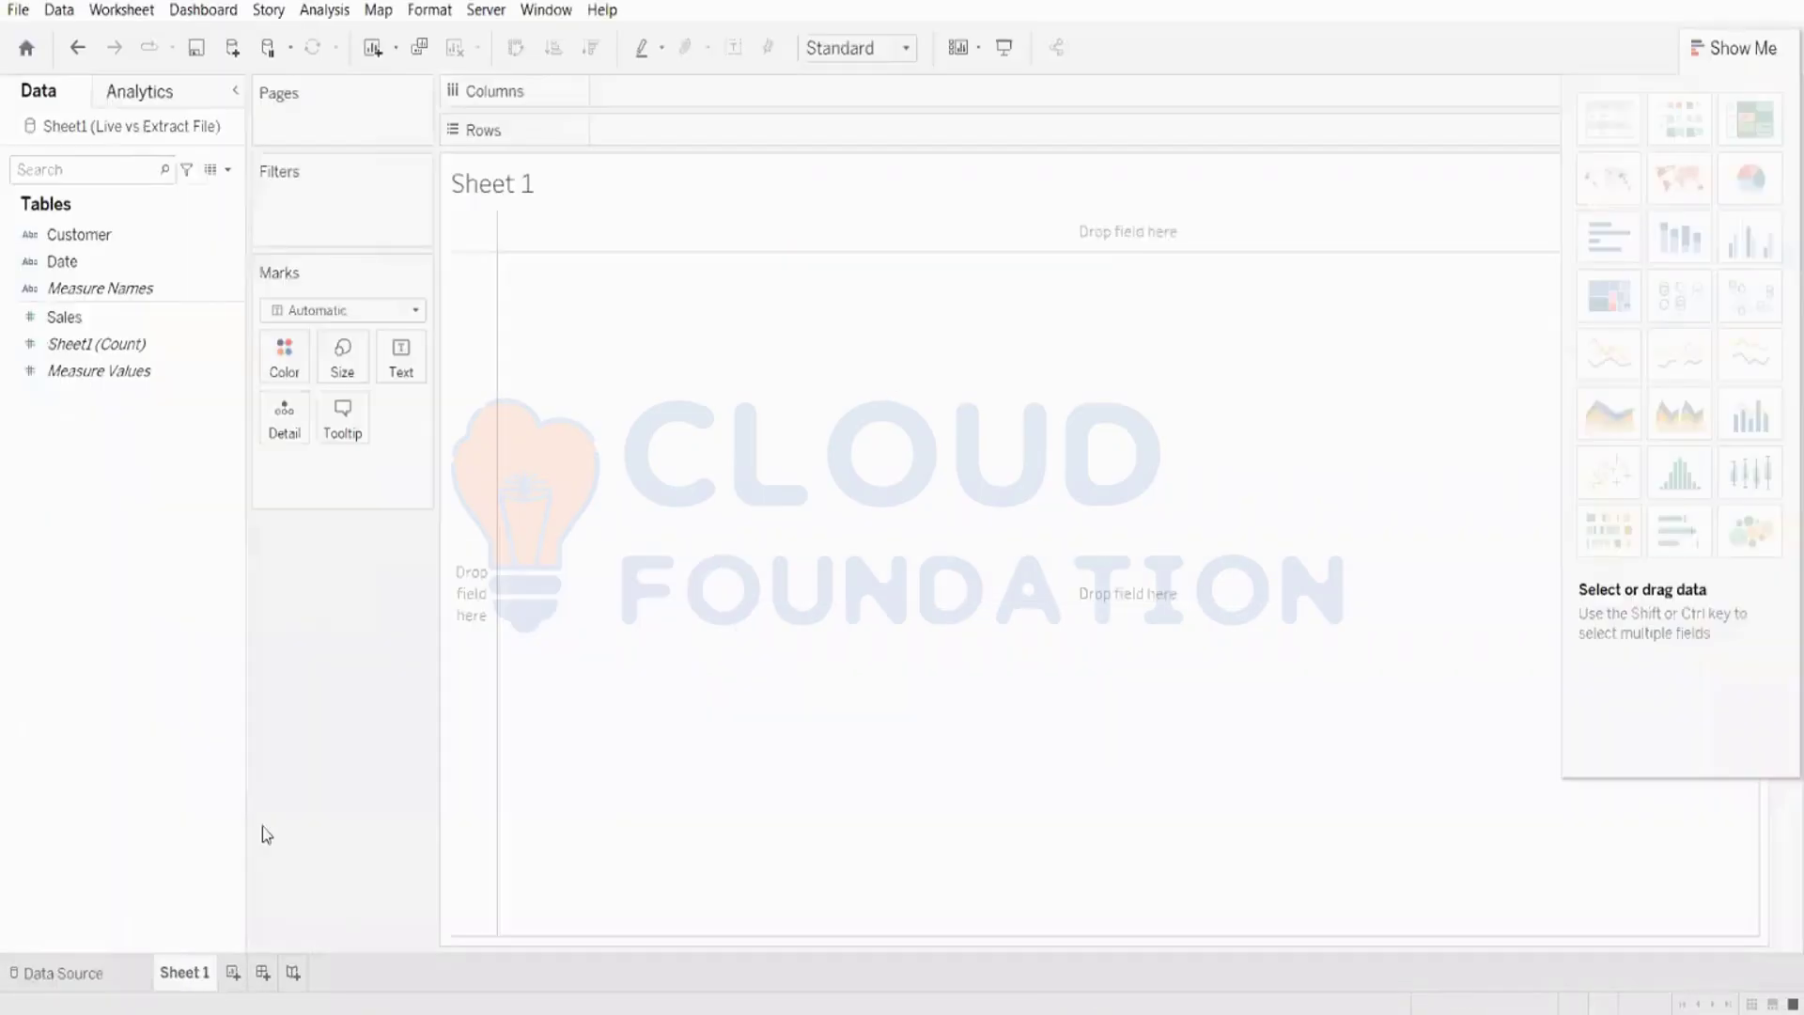
left_click(113, 971)
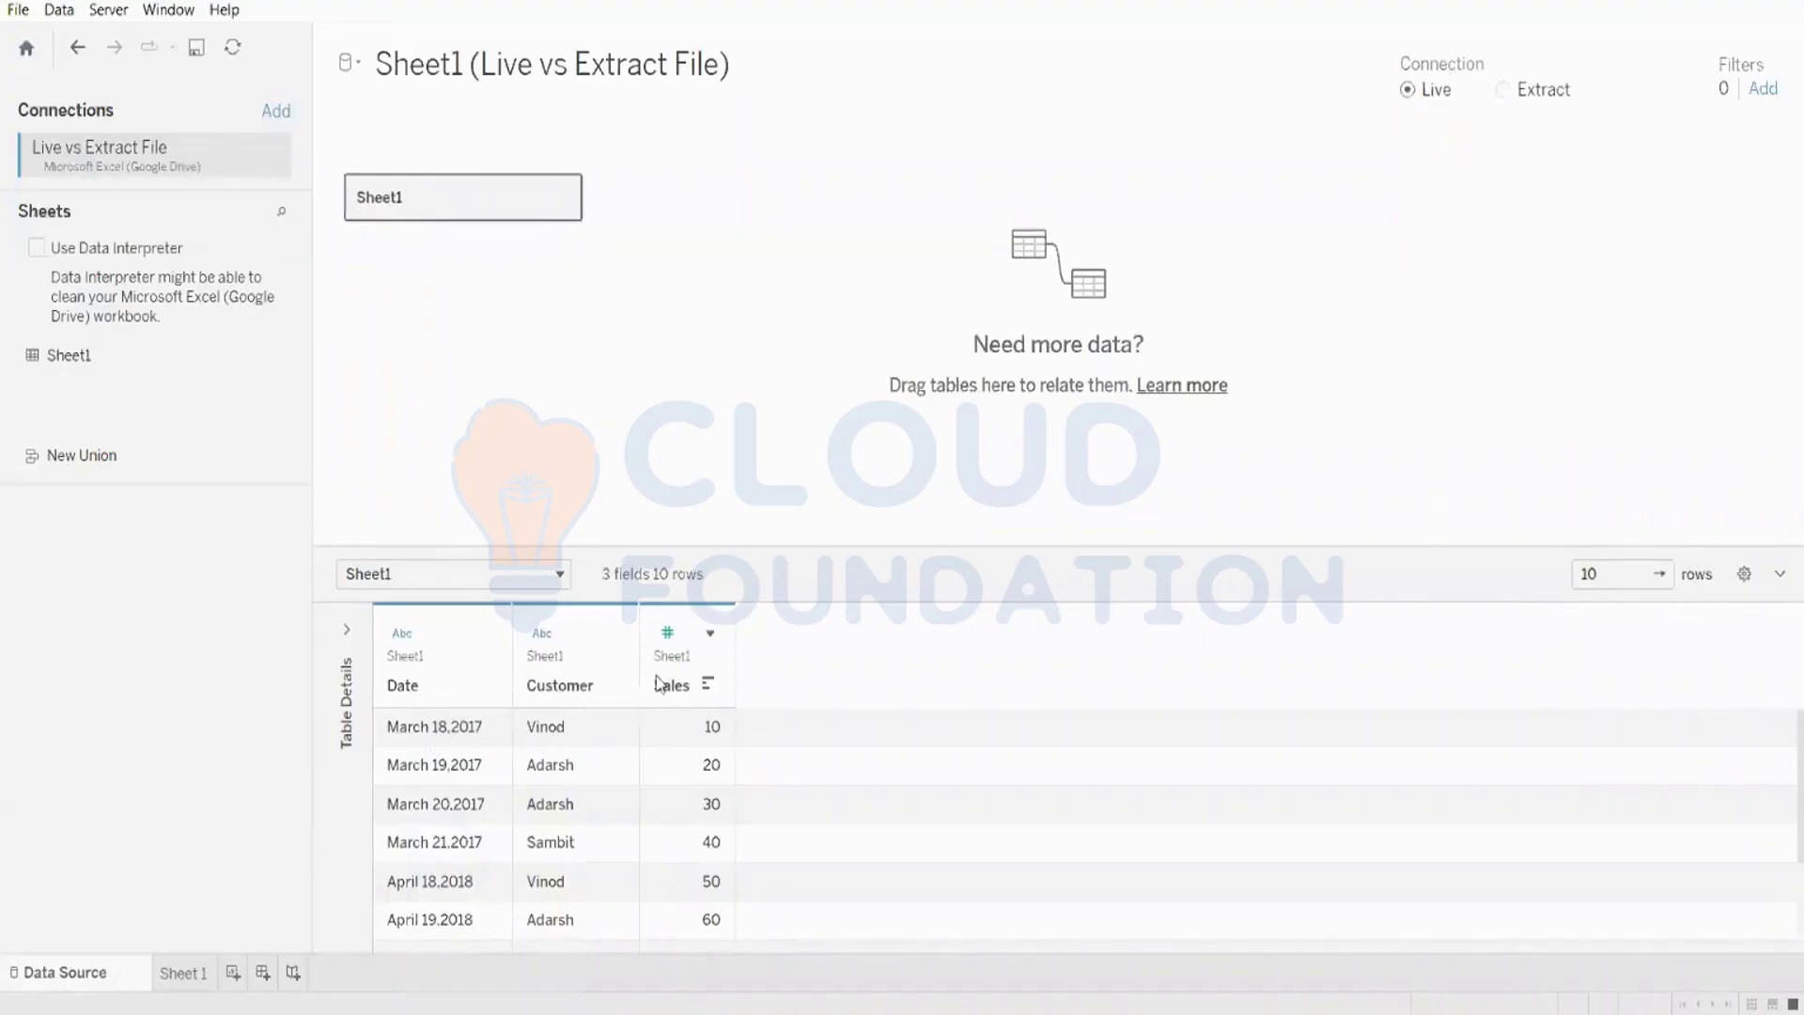
- Build a text table in Sheet 1 with Date on Rows and summed Sales as the displayed values
left_click(178, 973)
left_click_drag(120, 265, 714, 133)
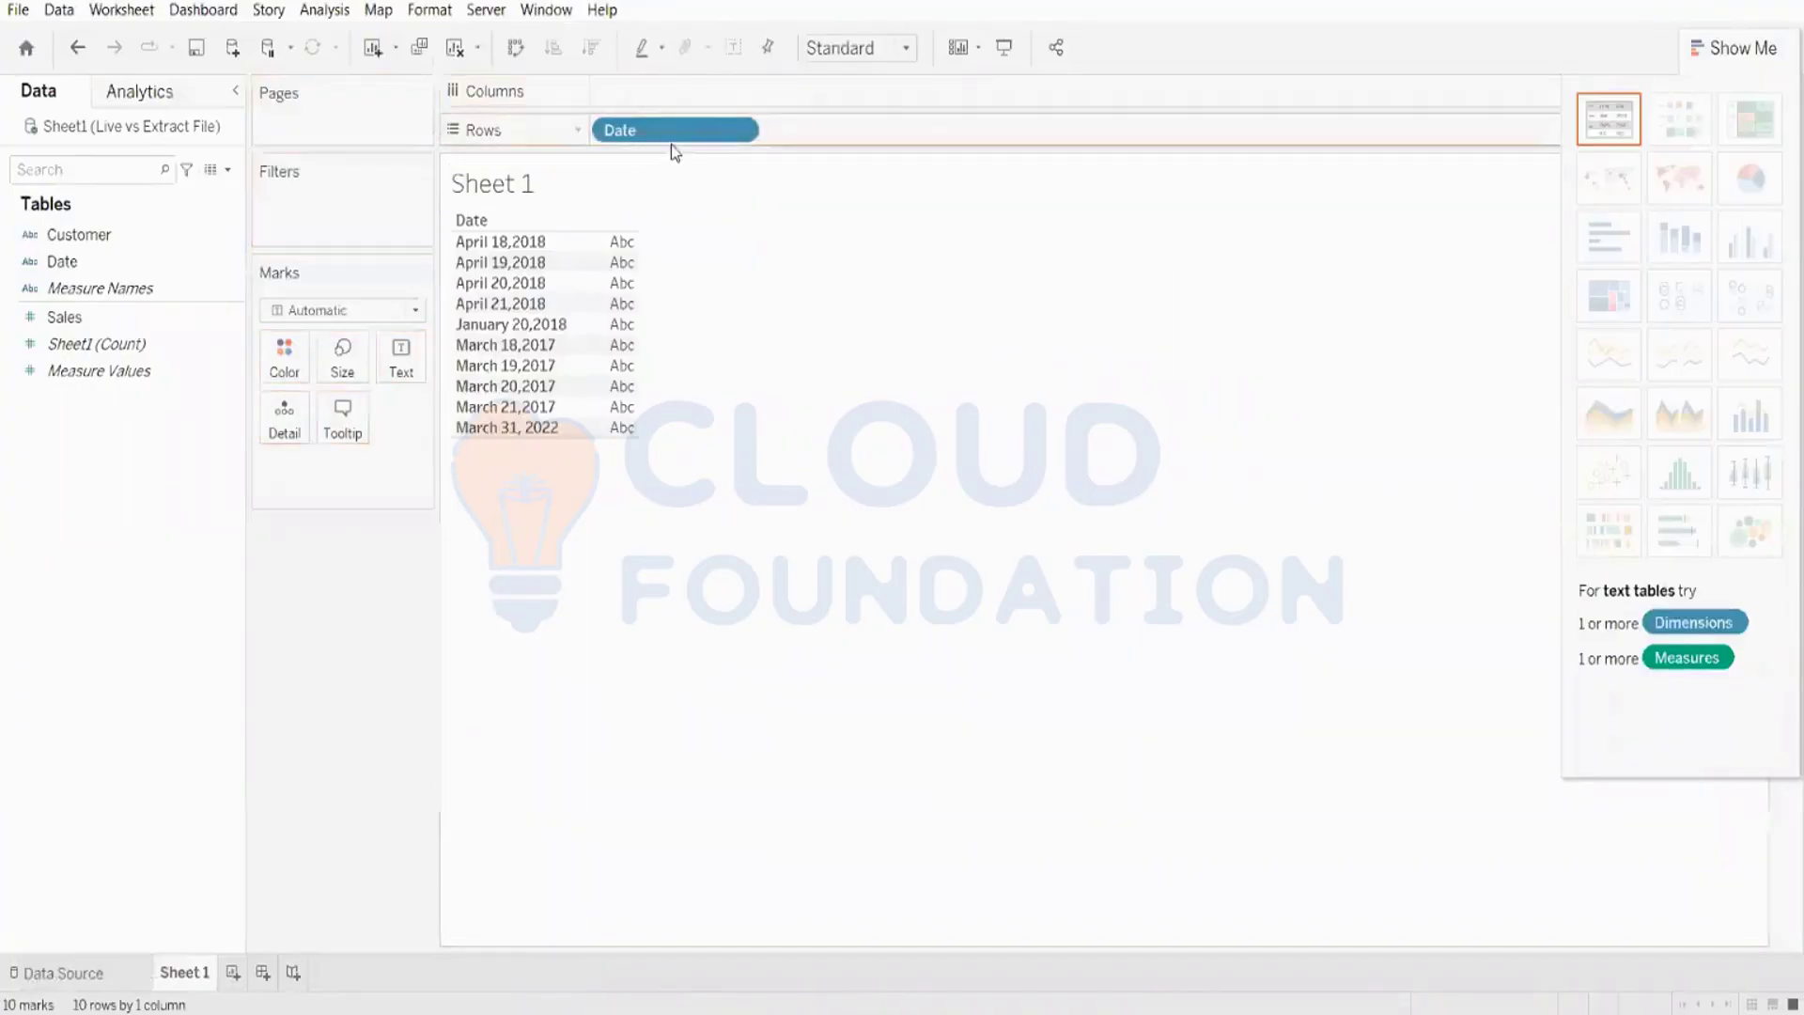
left_click(75, 327)
left_click_drag(75, 334, 889, 131)
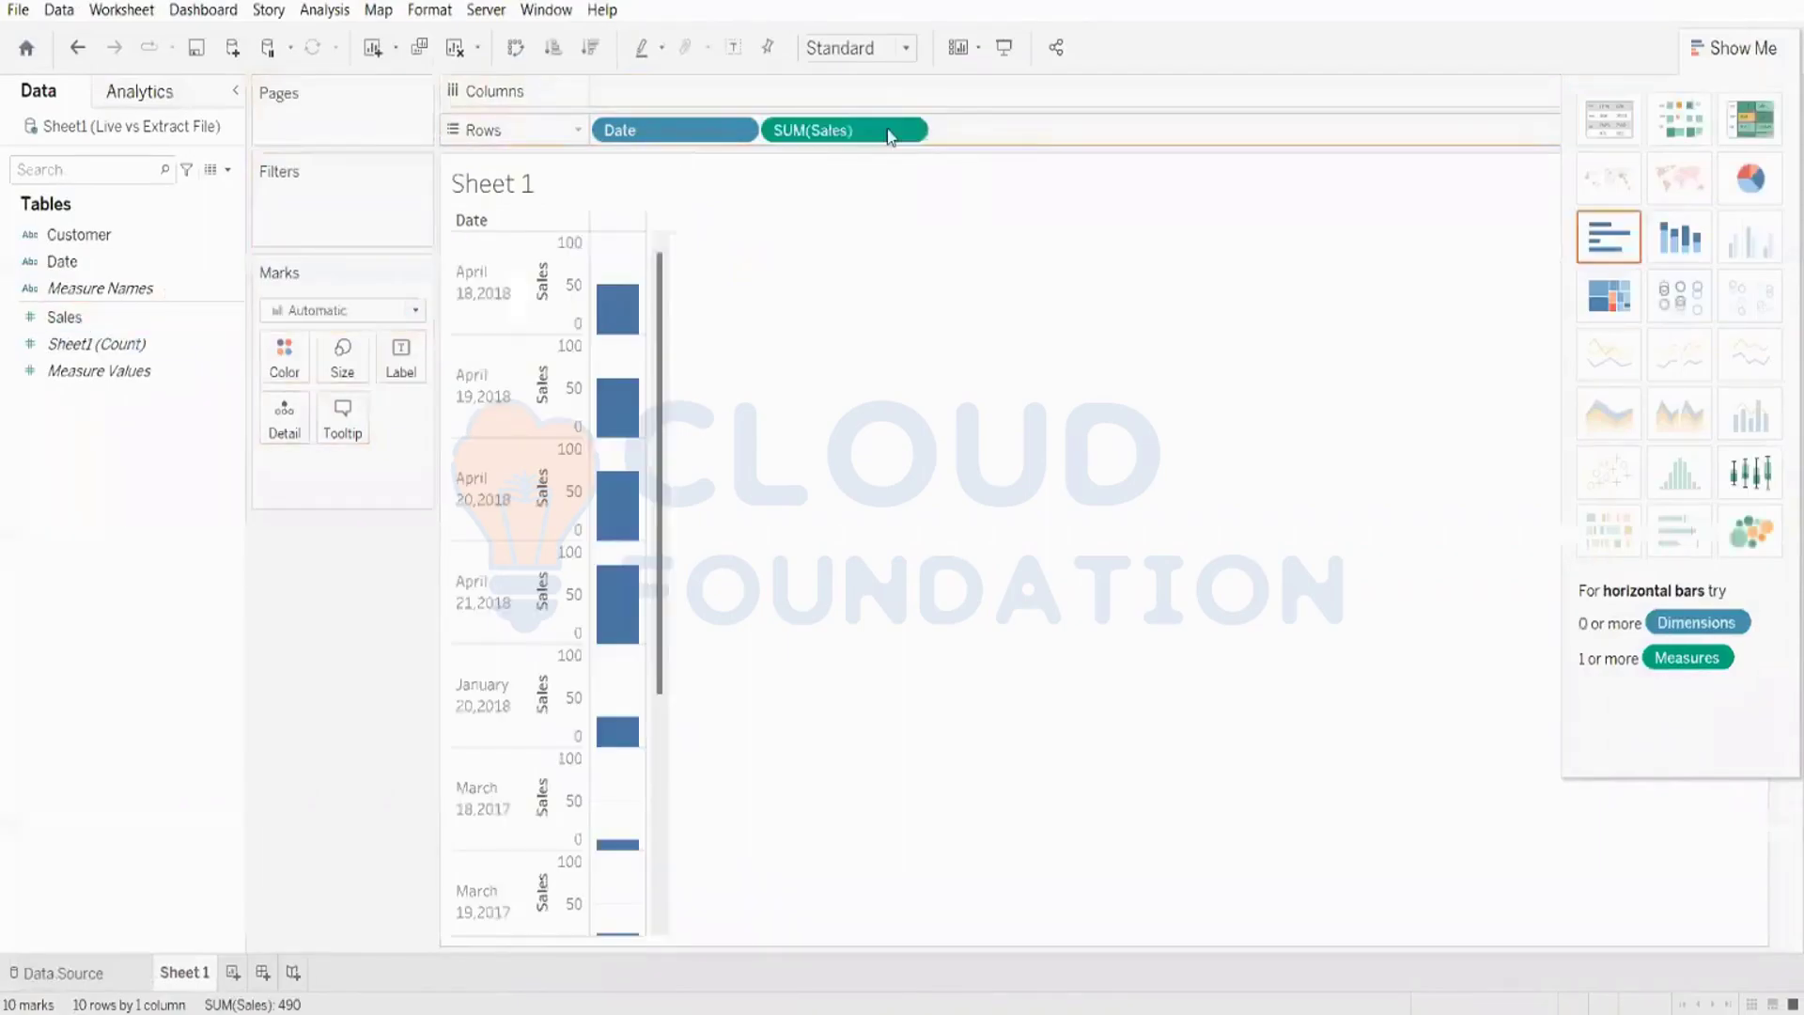
left_click(1609, 119)
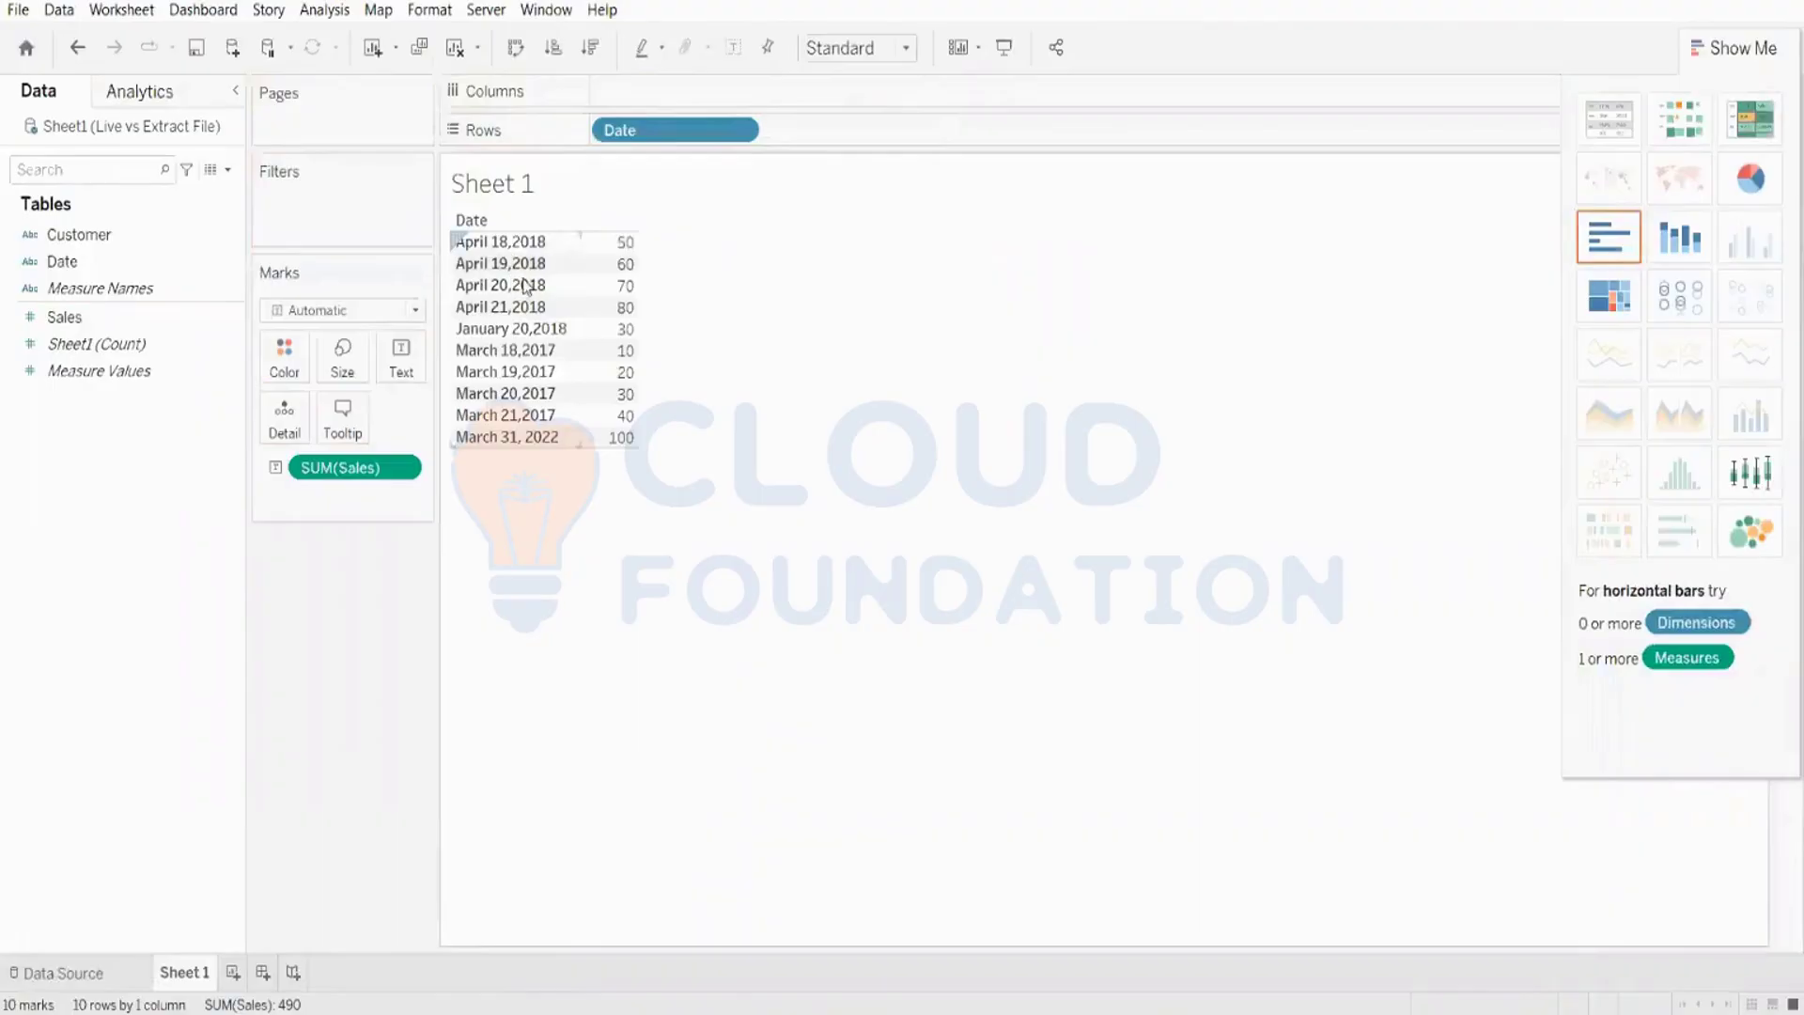
- Examine the options for Date on Rows, the April 20,2018 label, and the Date field's data type choices
right_click(640, 138)
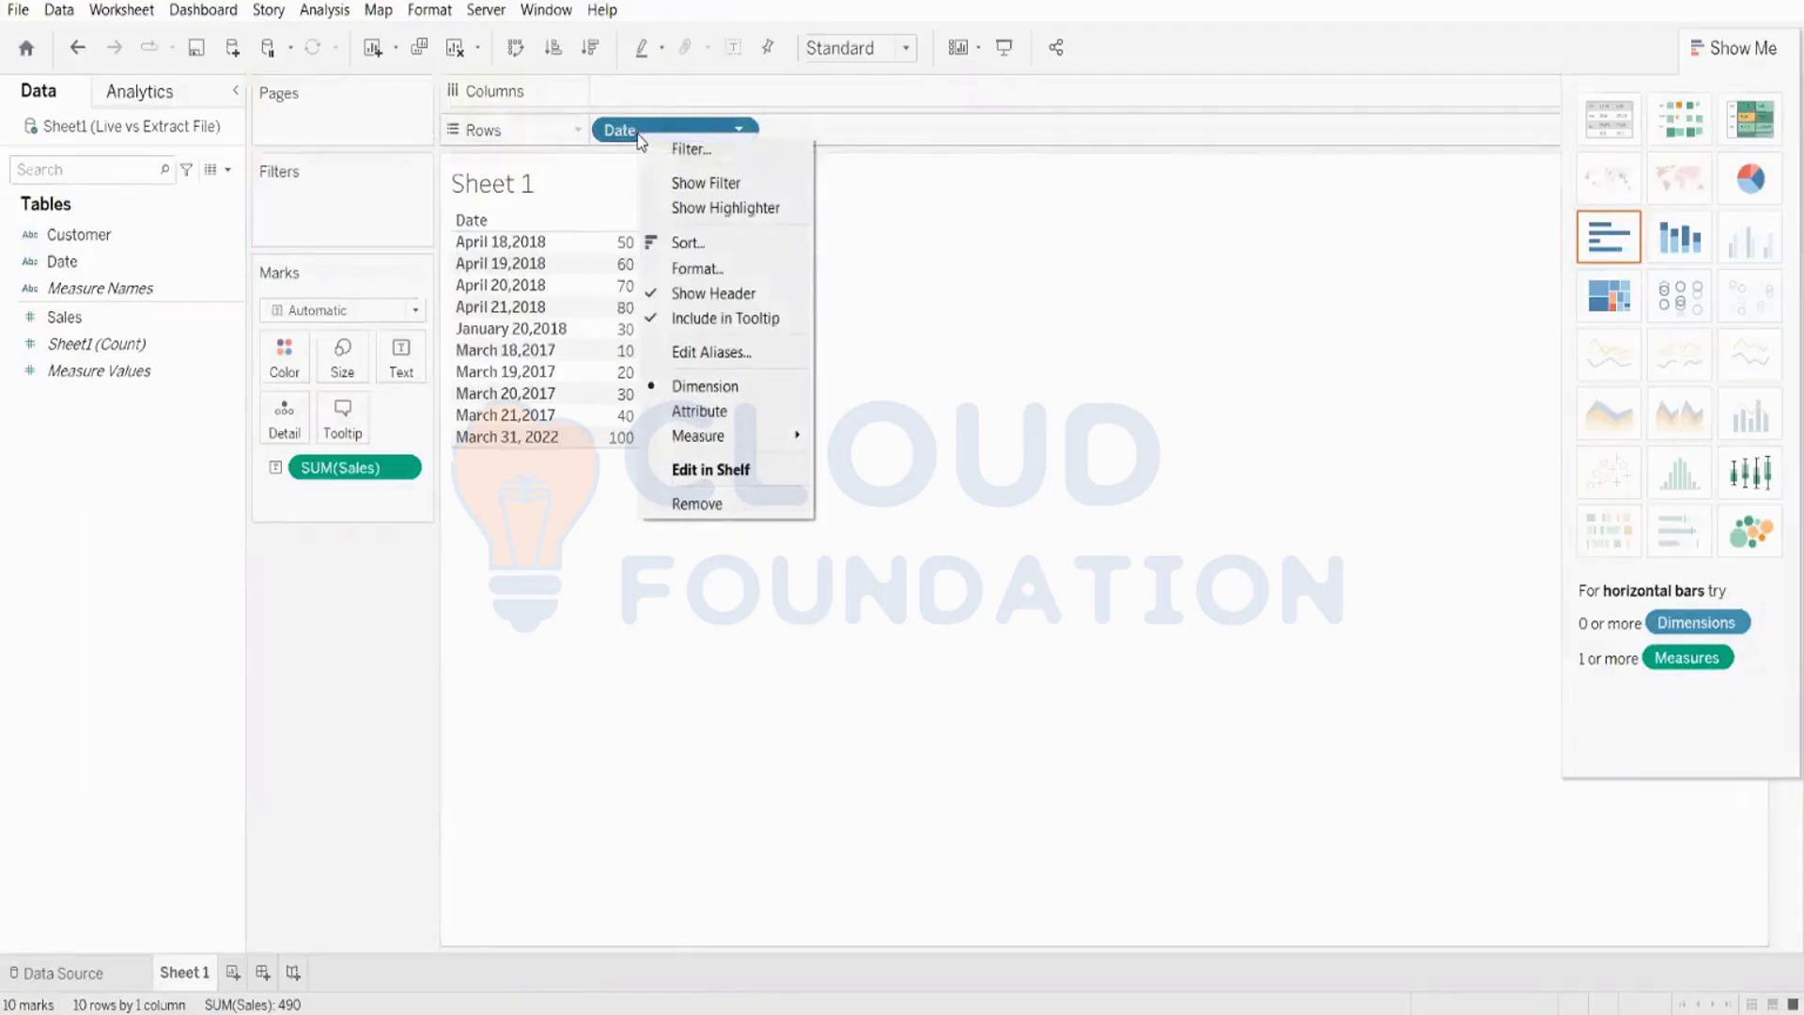
left_click(508, 287)
right_click(509, 290)
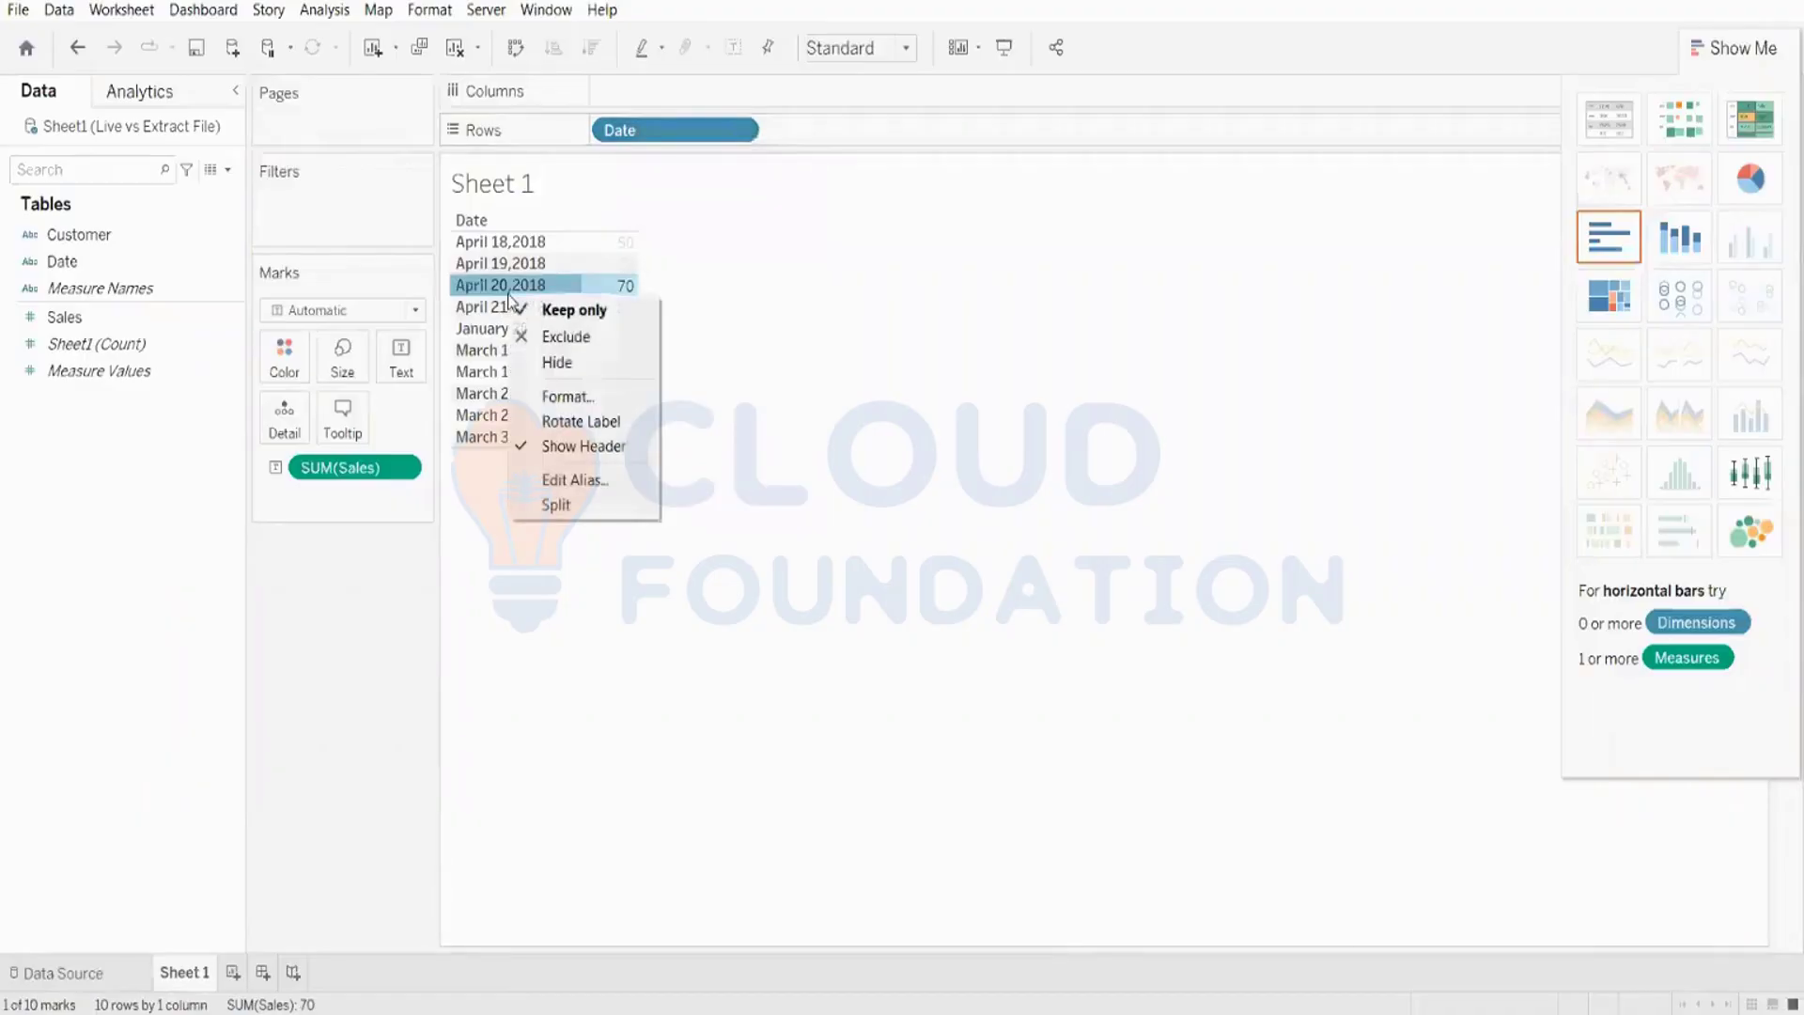
left_click(716, 299)
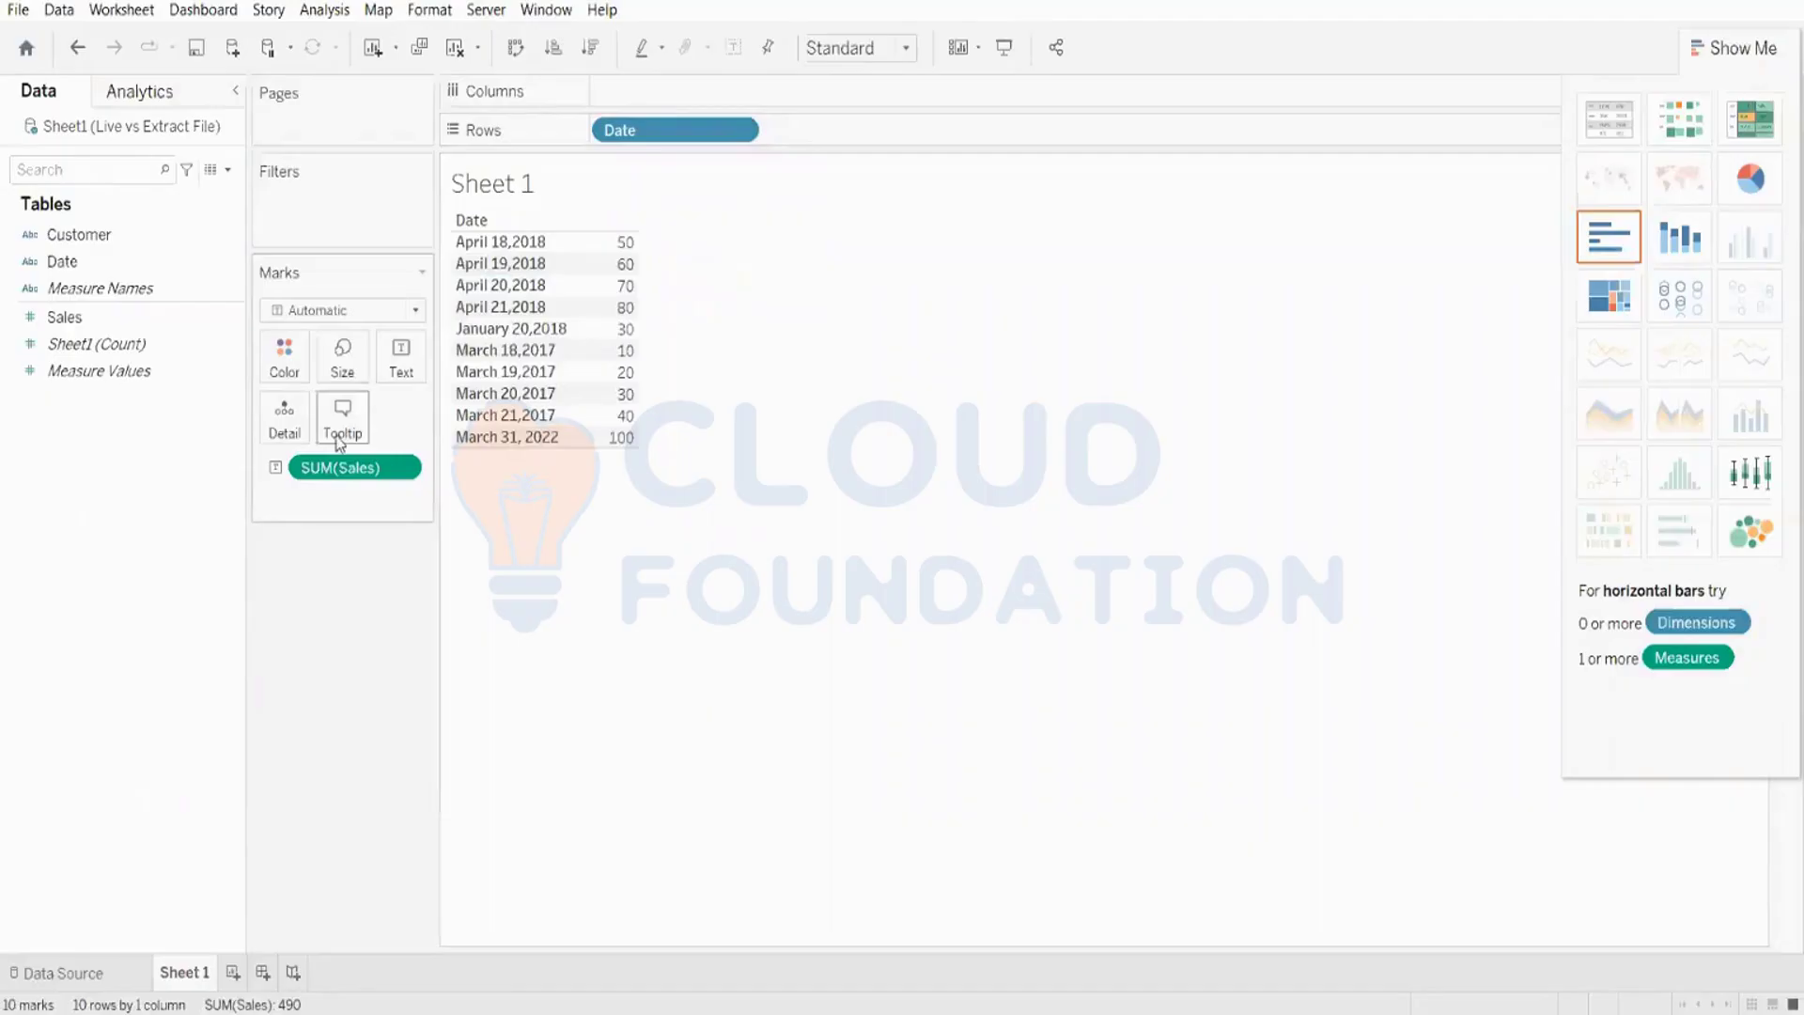
right_click(647, 139)
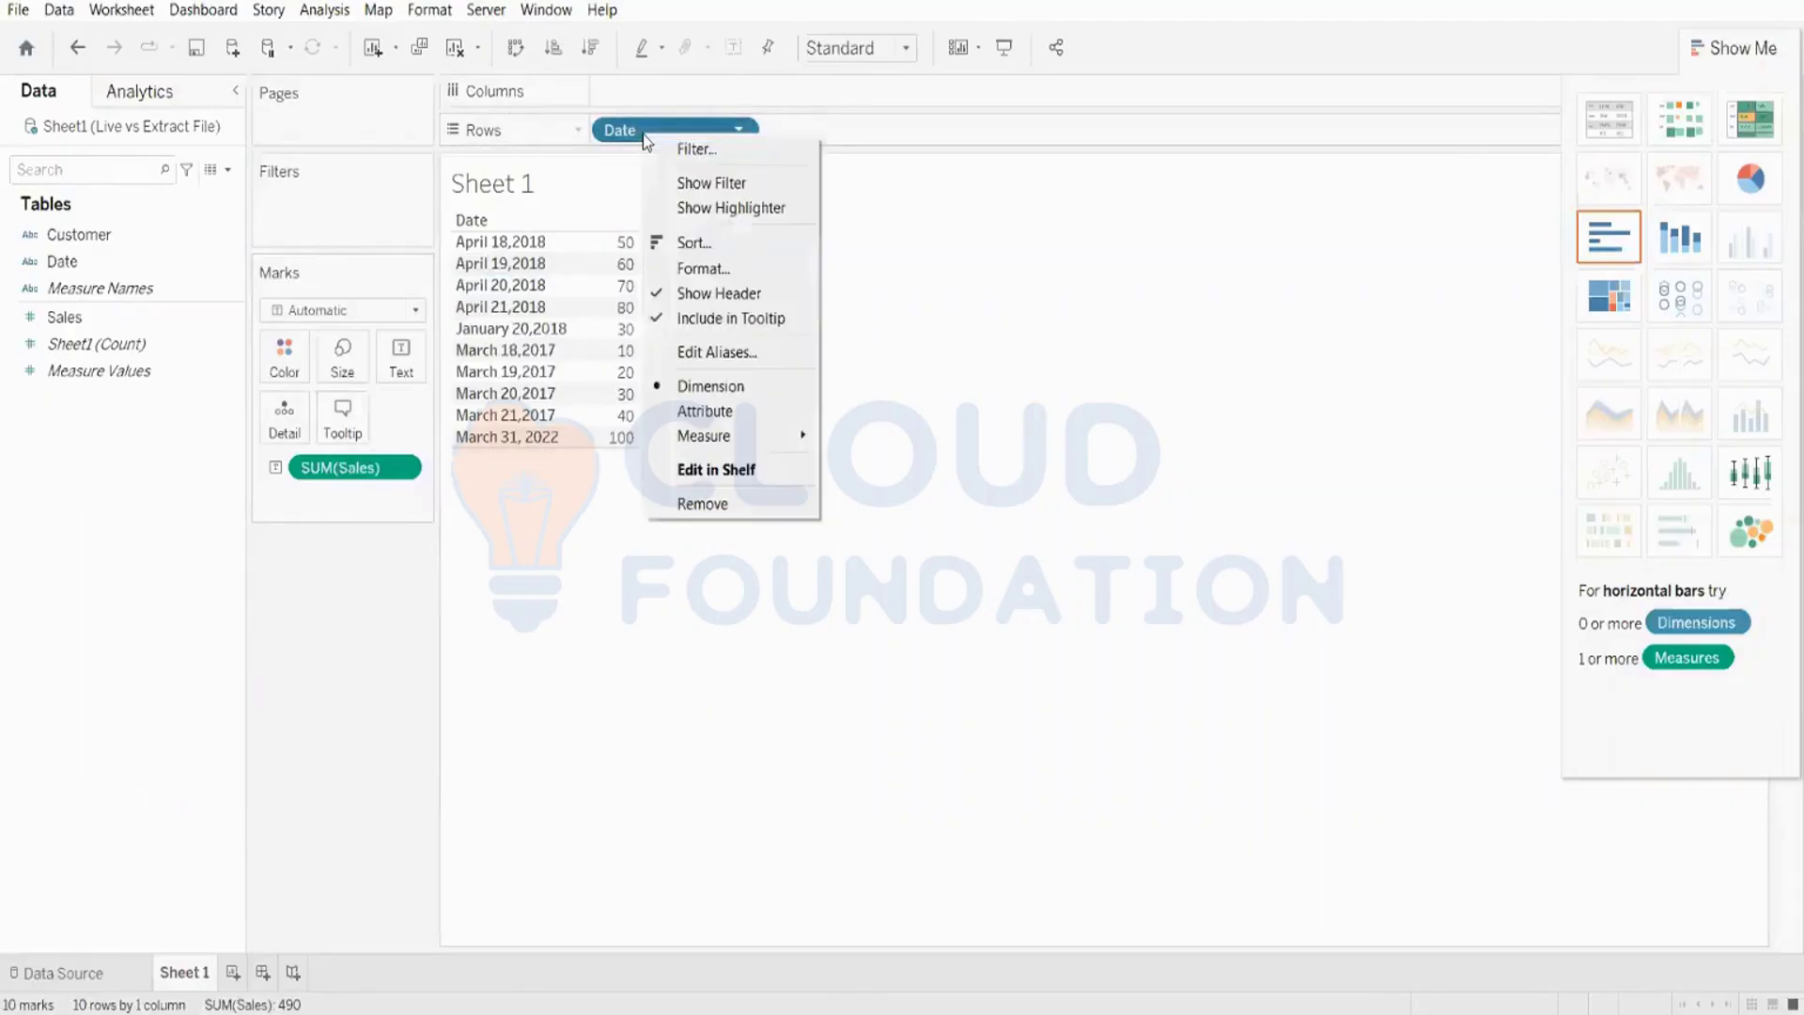
right_click(77, 267)
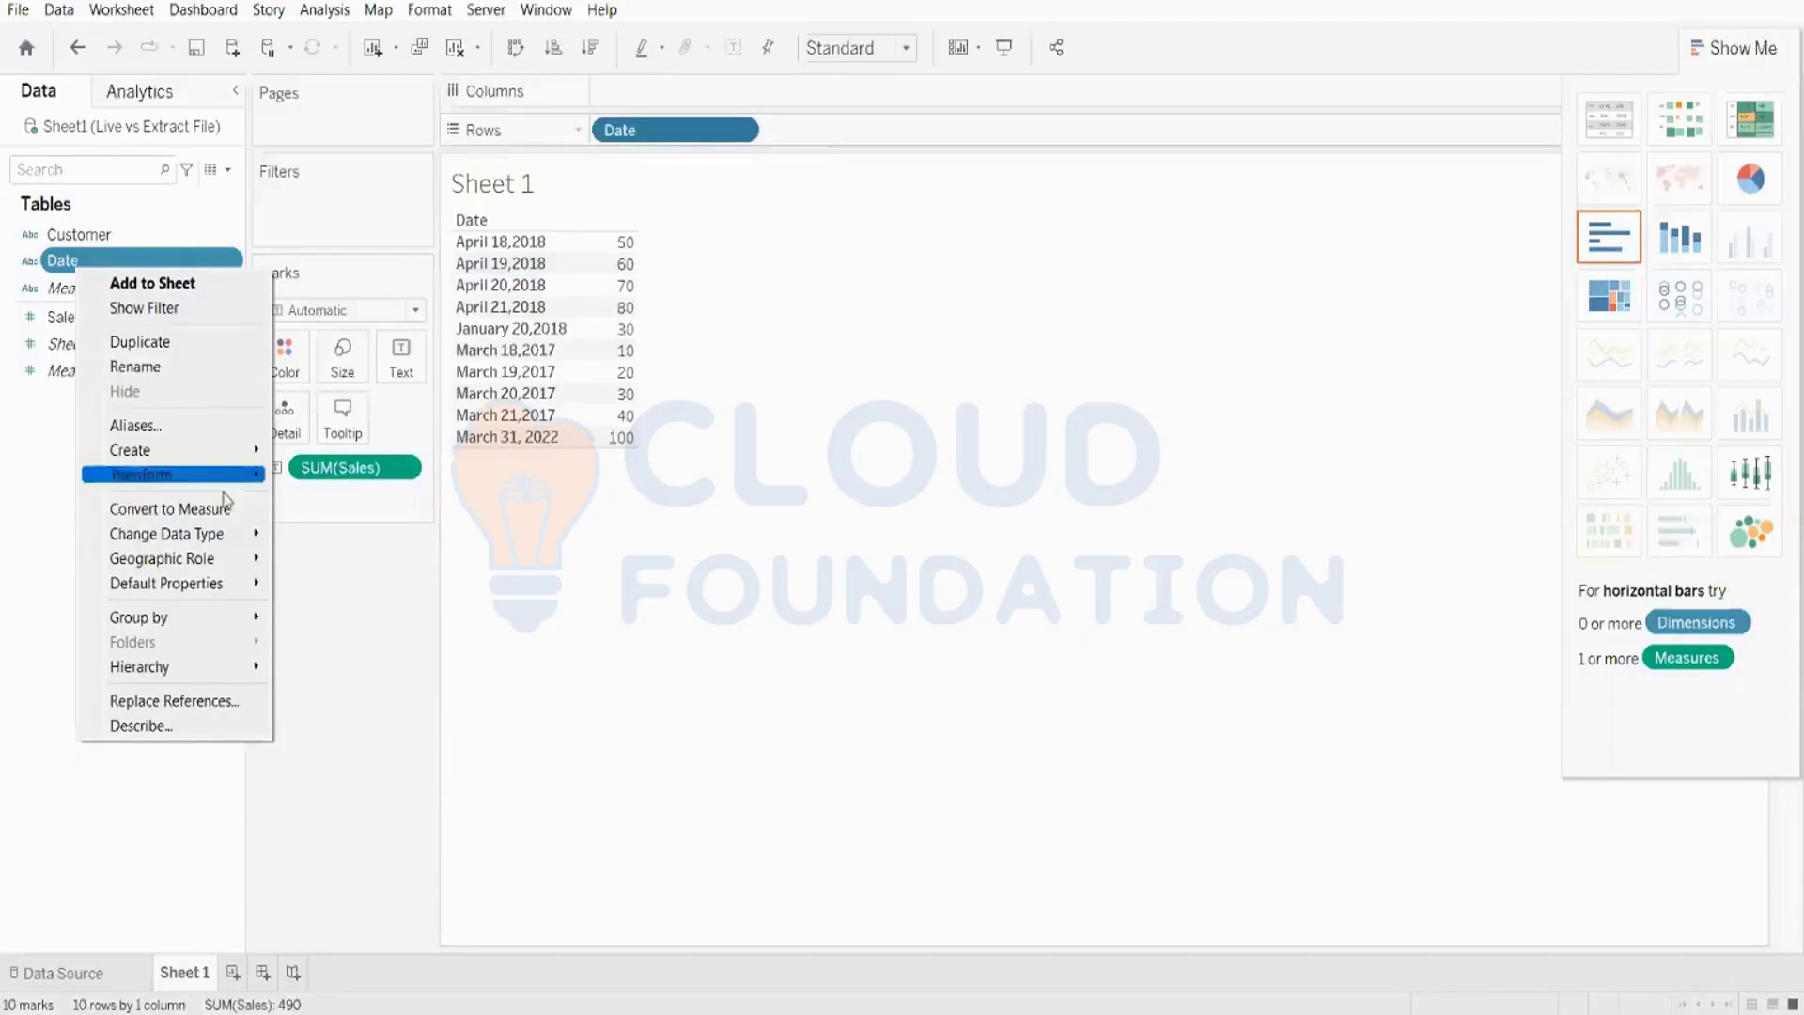
mouse_move(222, 546)
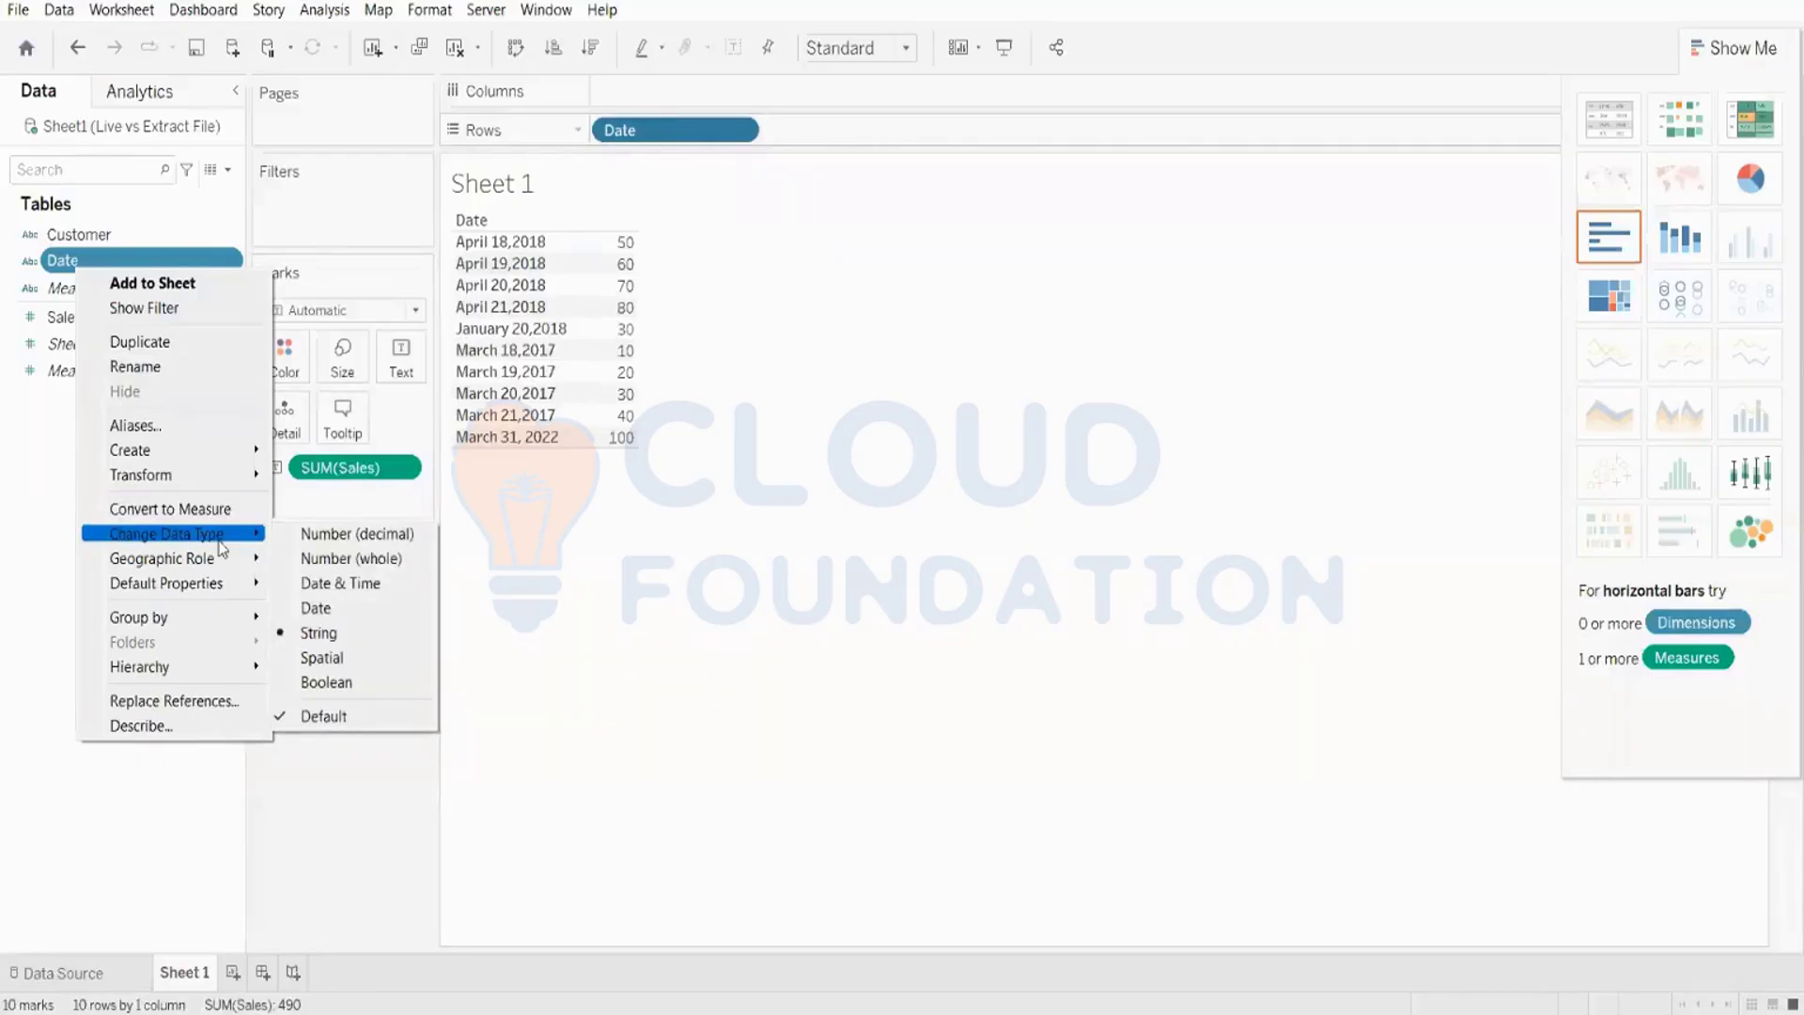
left_click(19, 463)
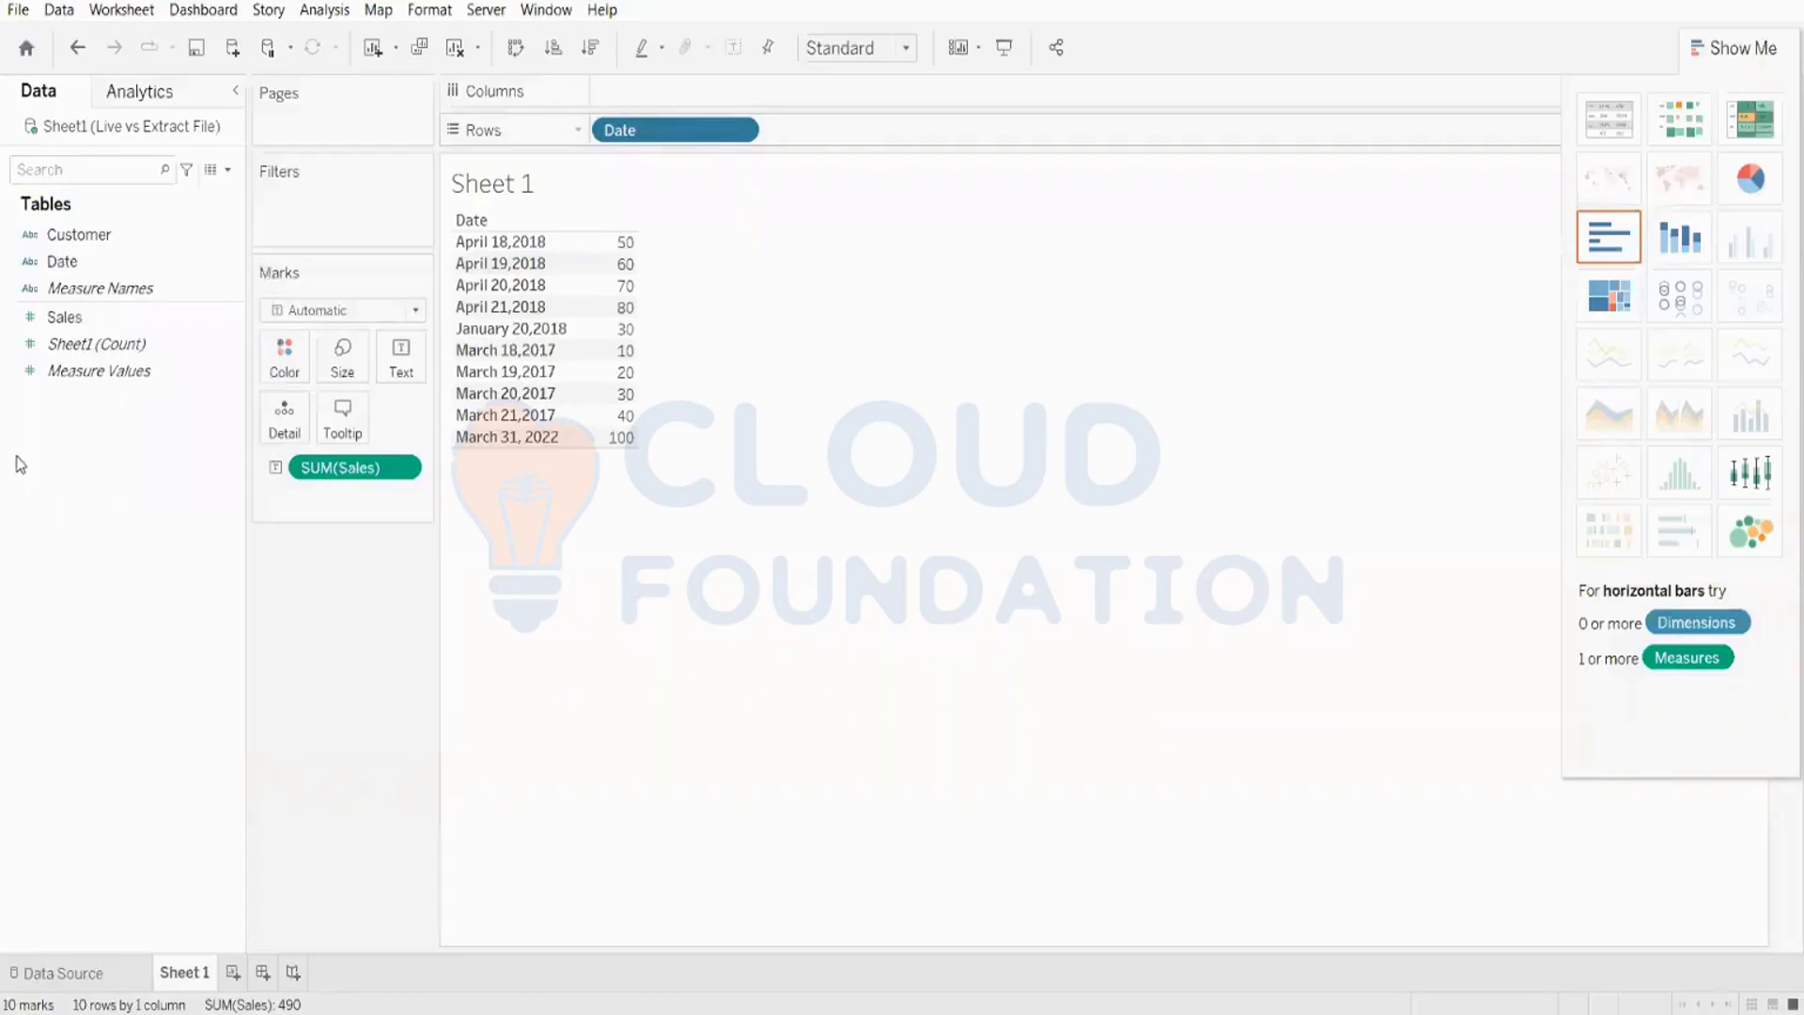
right_click(88, 269)
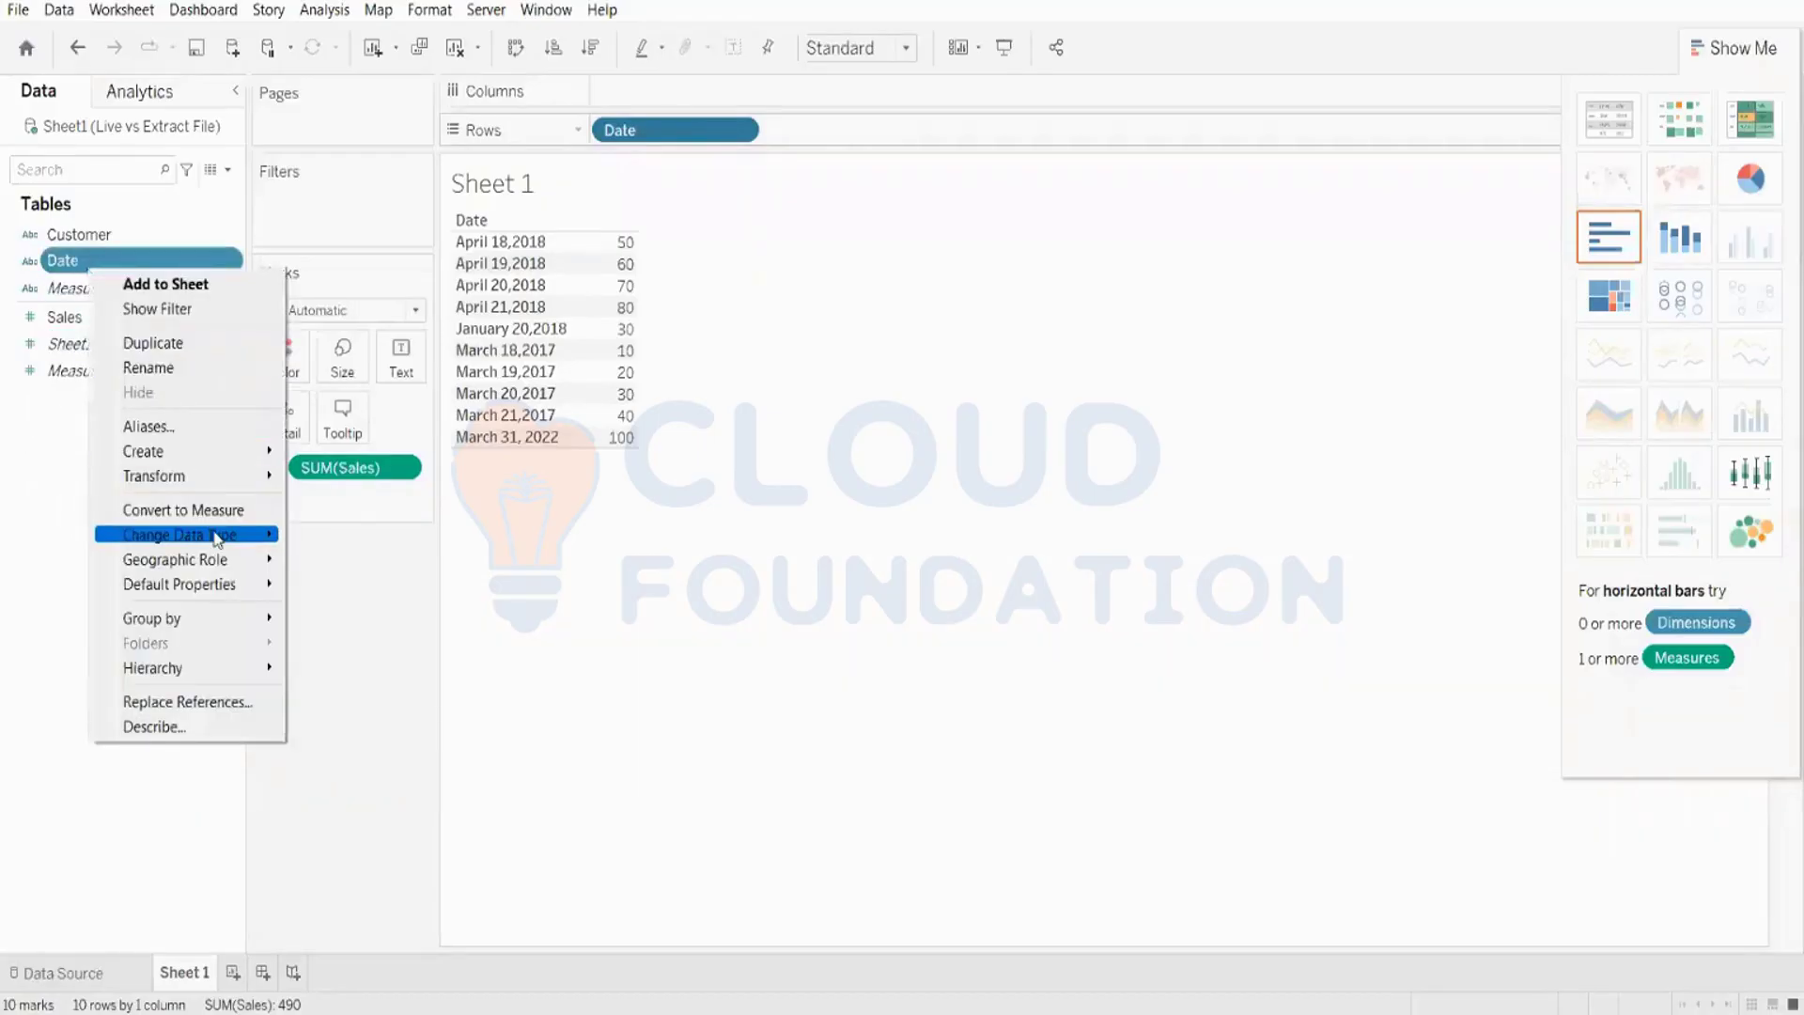
mouse_move(218, 541)
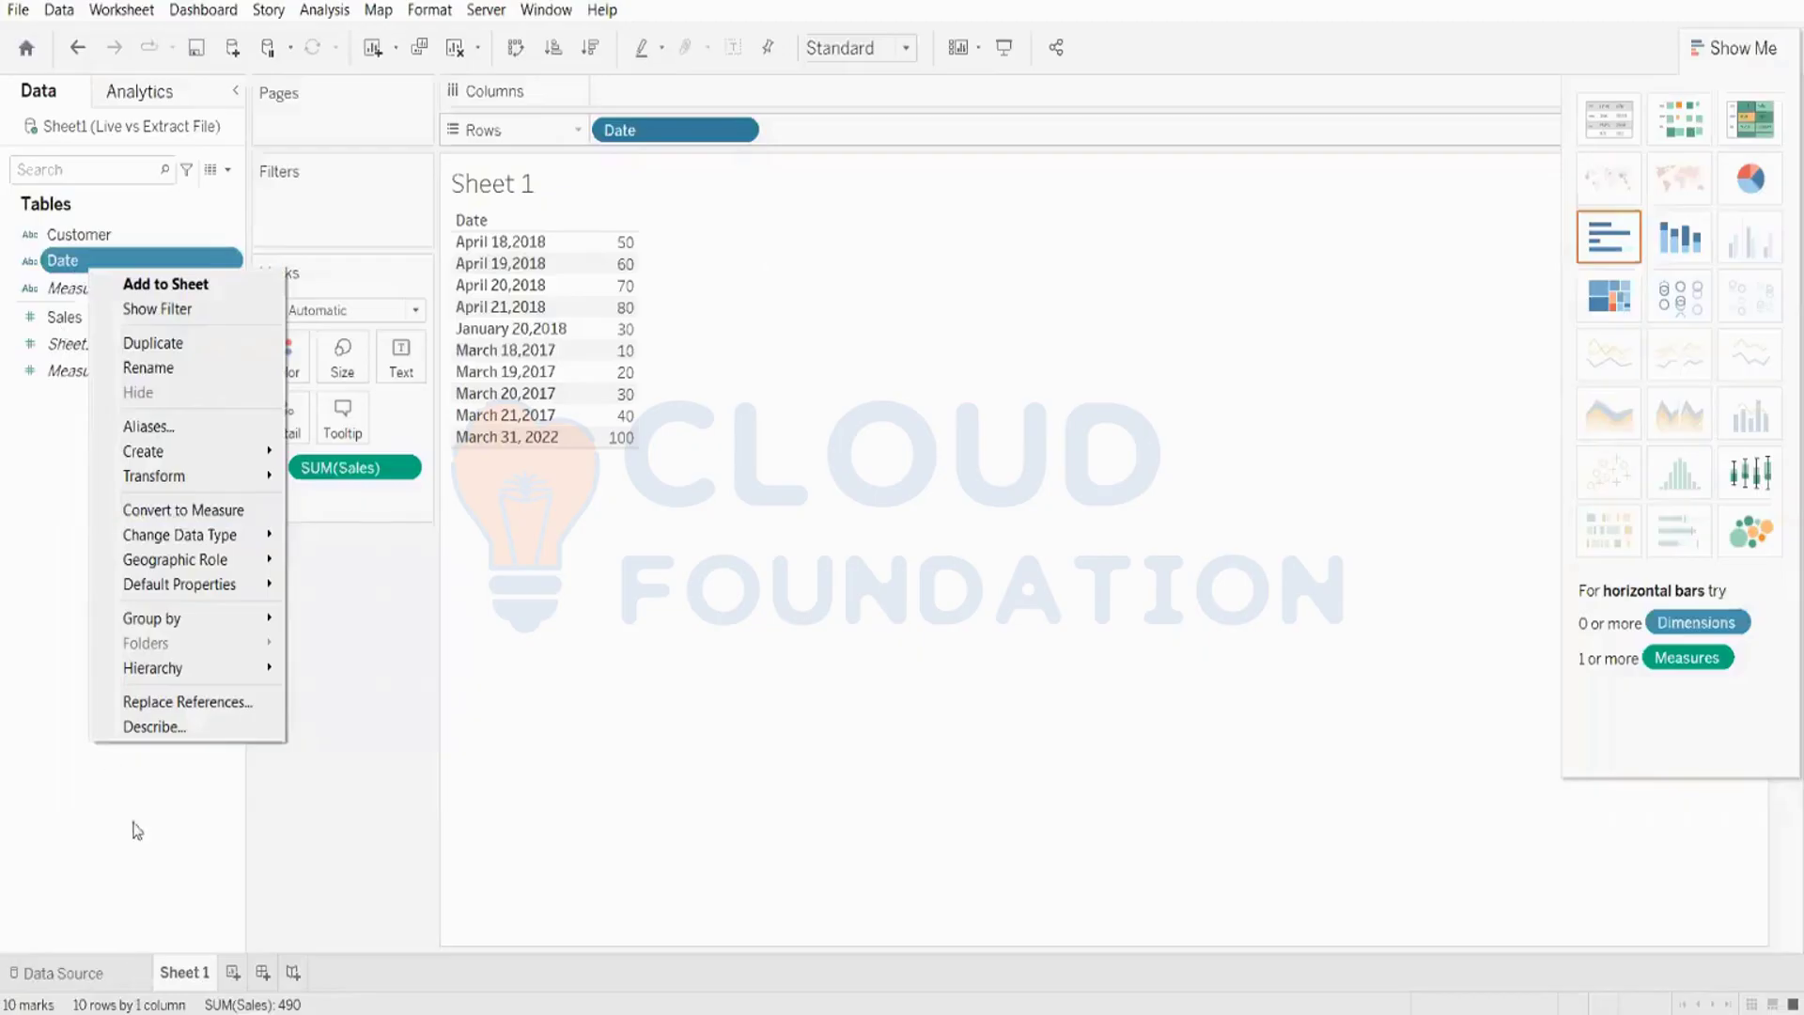
- Check the Date column in the data source and change the Date field's data type to Date in Sheet 1
left_click(65, 972)
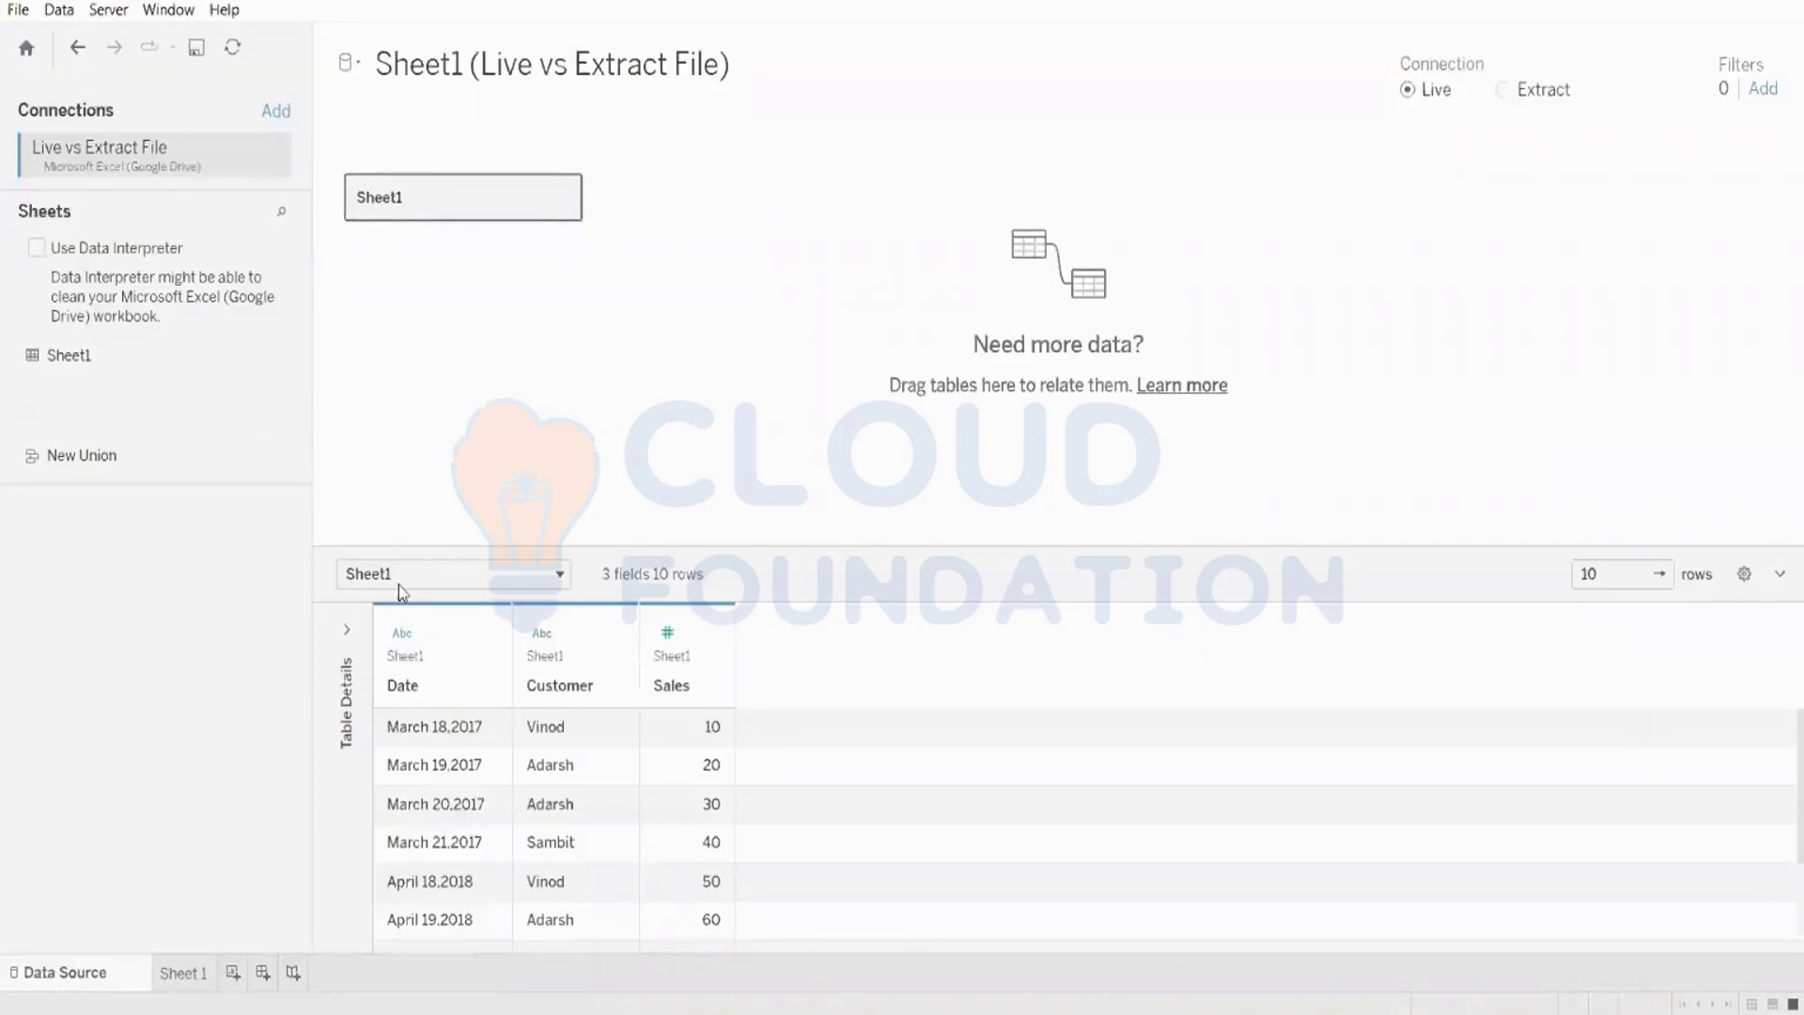
left_click(181, 973)
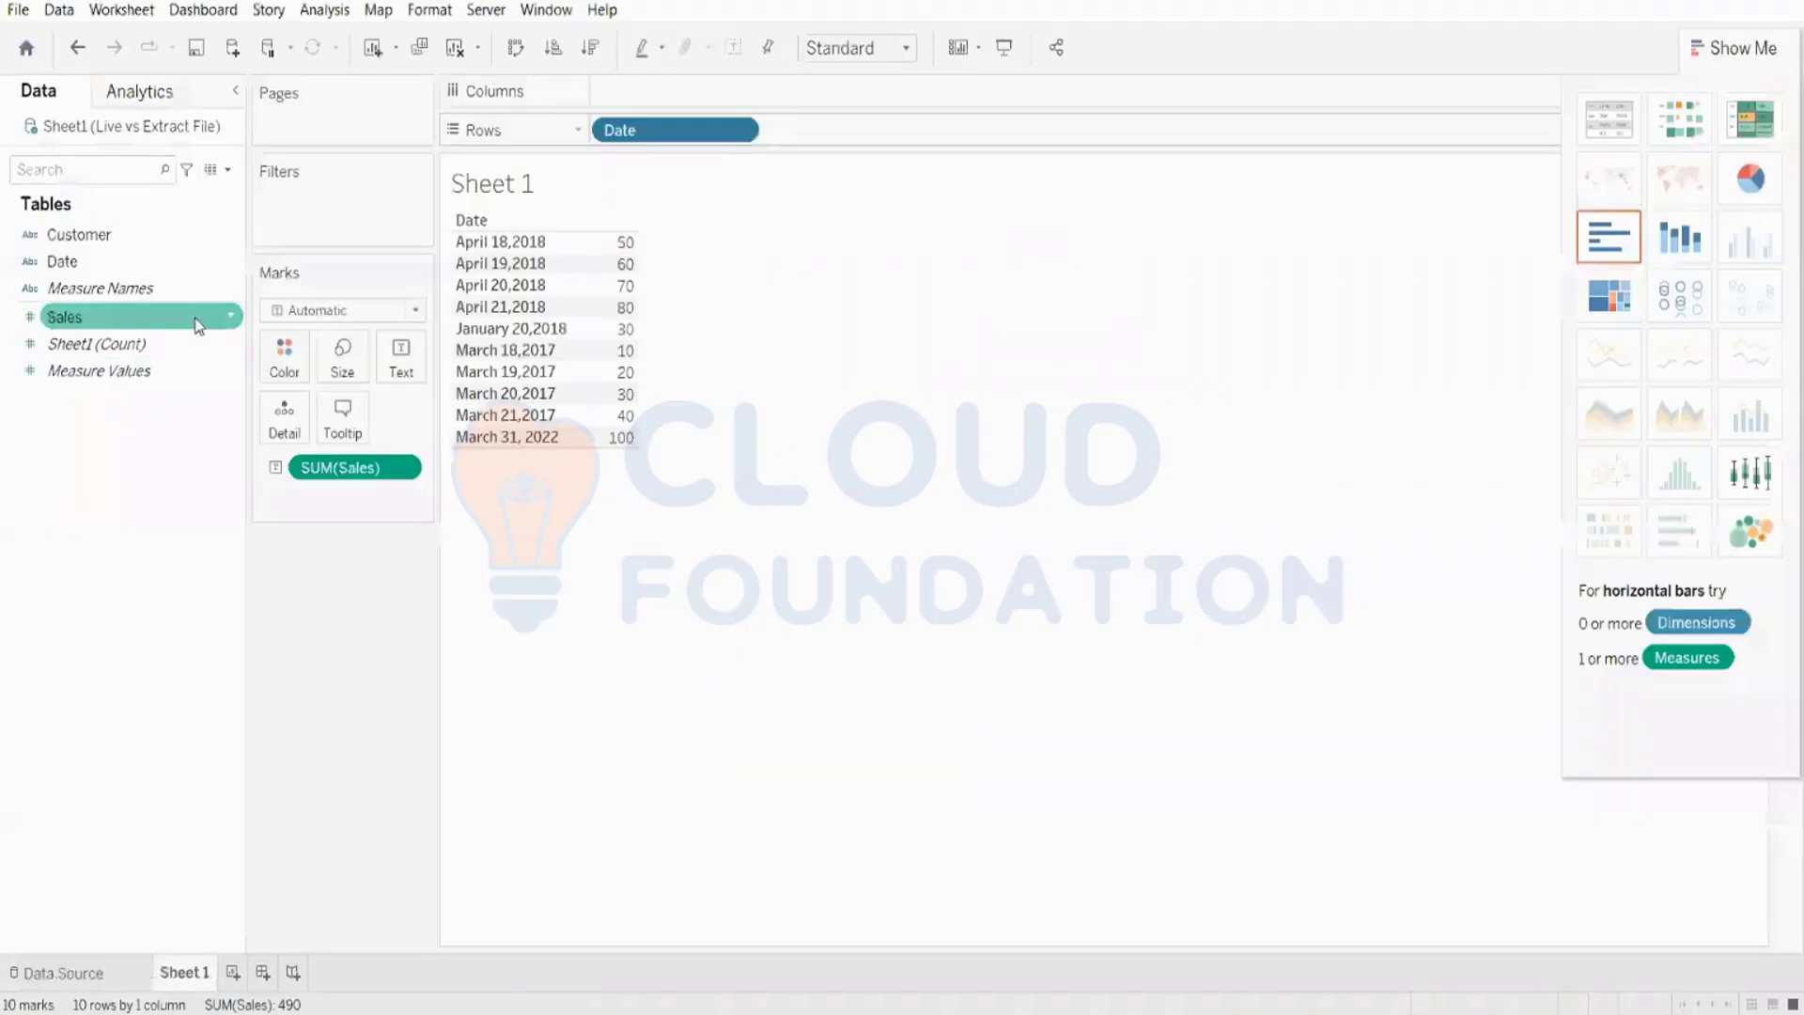
right_click(75, 260)
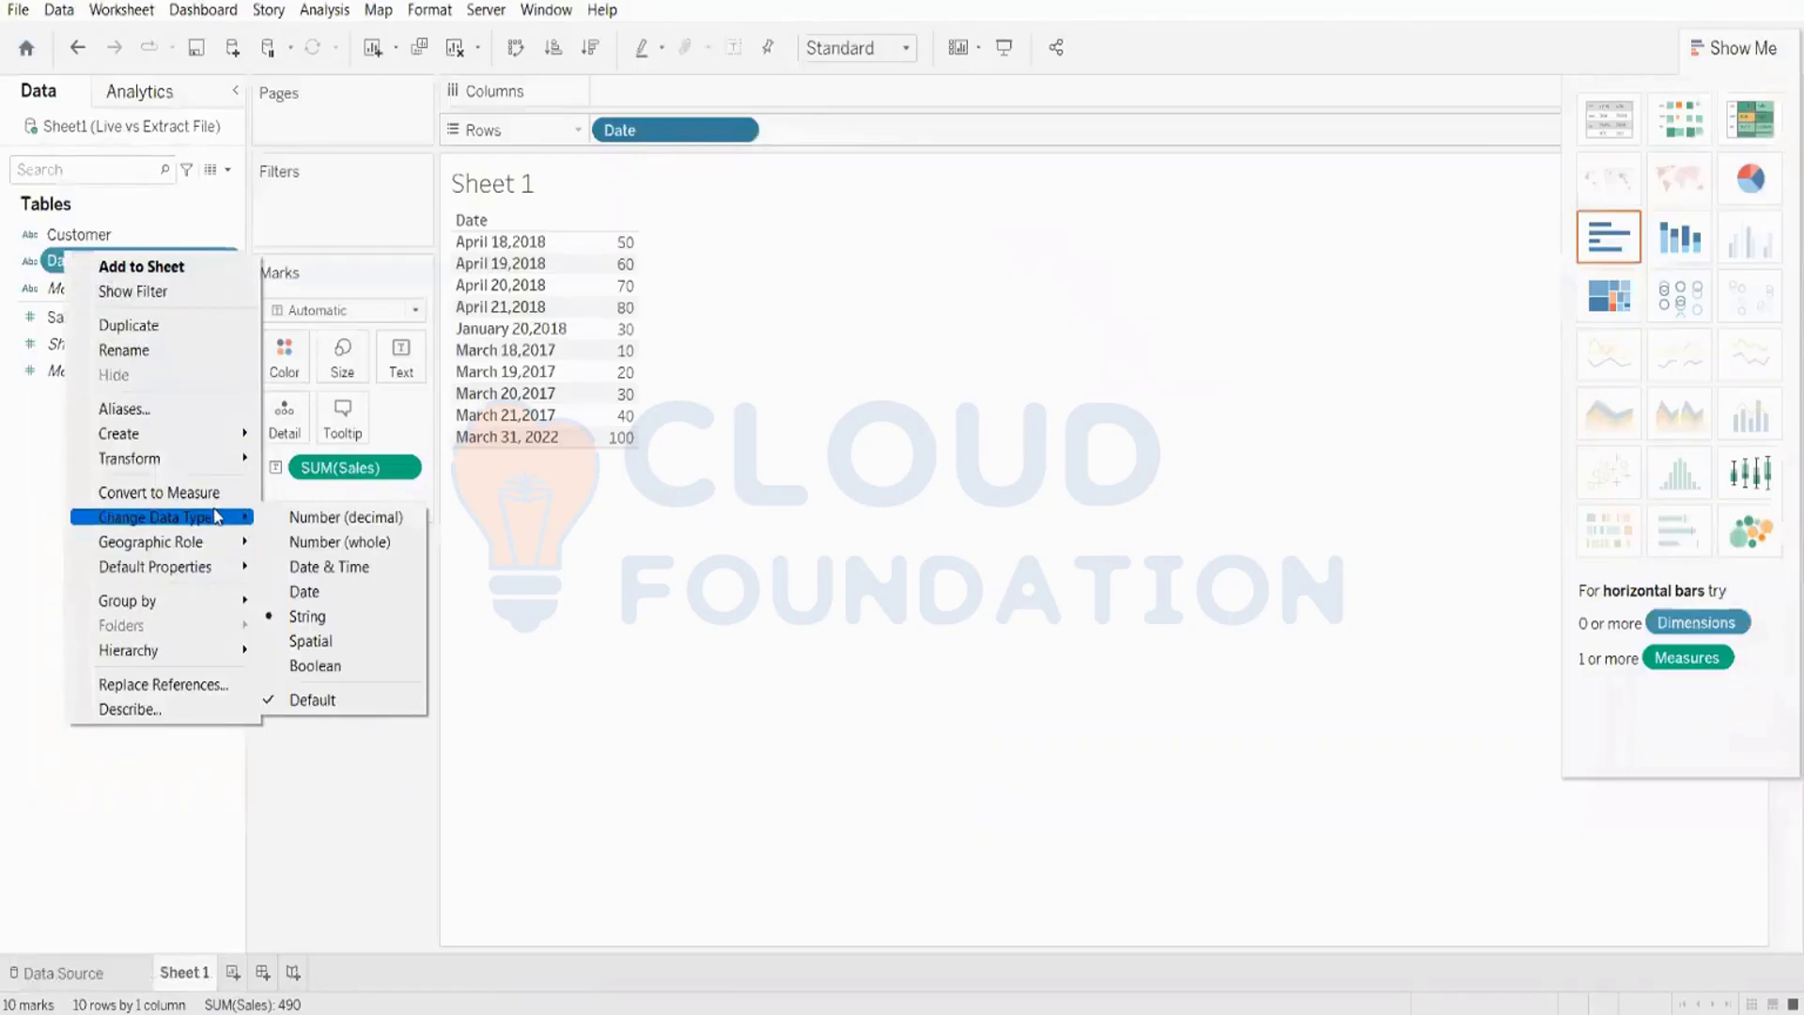
left_click(352, 593)
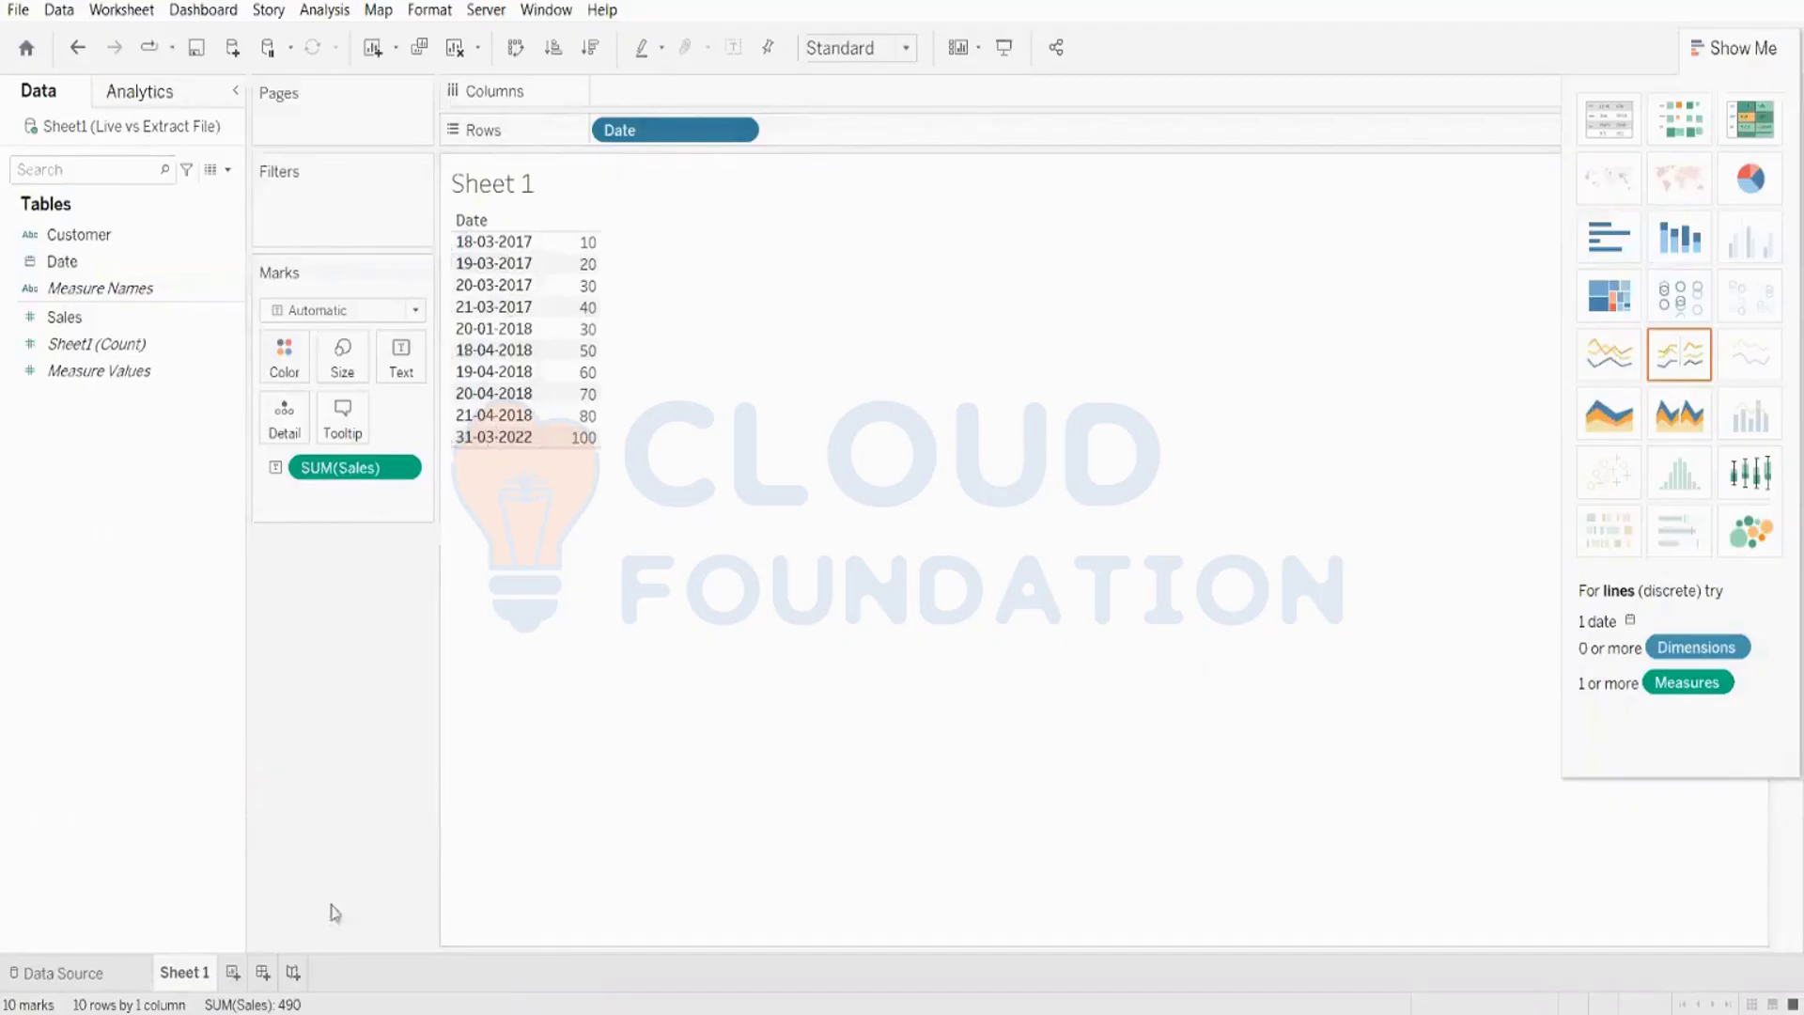
- Check the Date values in the data source against the date labels in Sheet 1's table
left_click(131, 970)
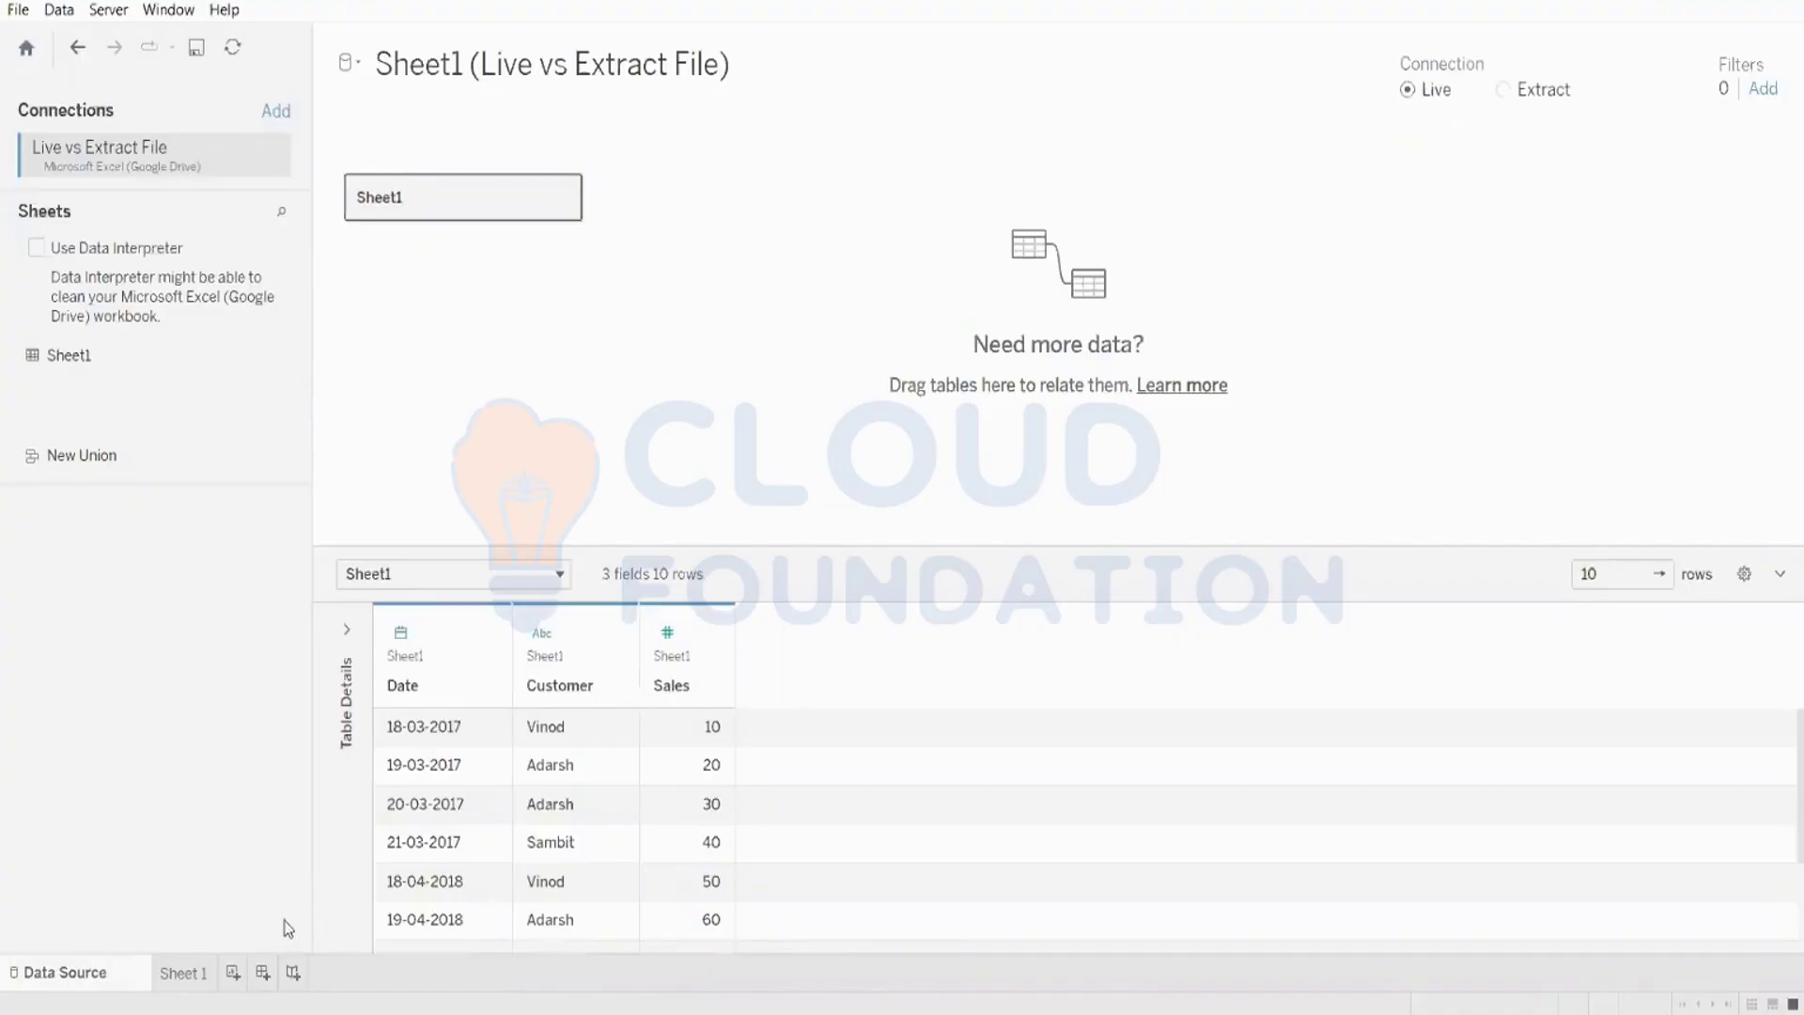
left_click(171, 980)
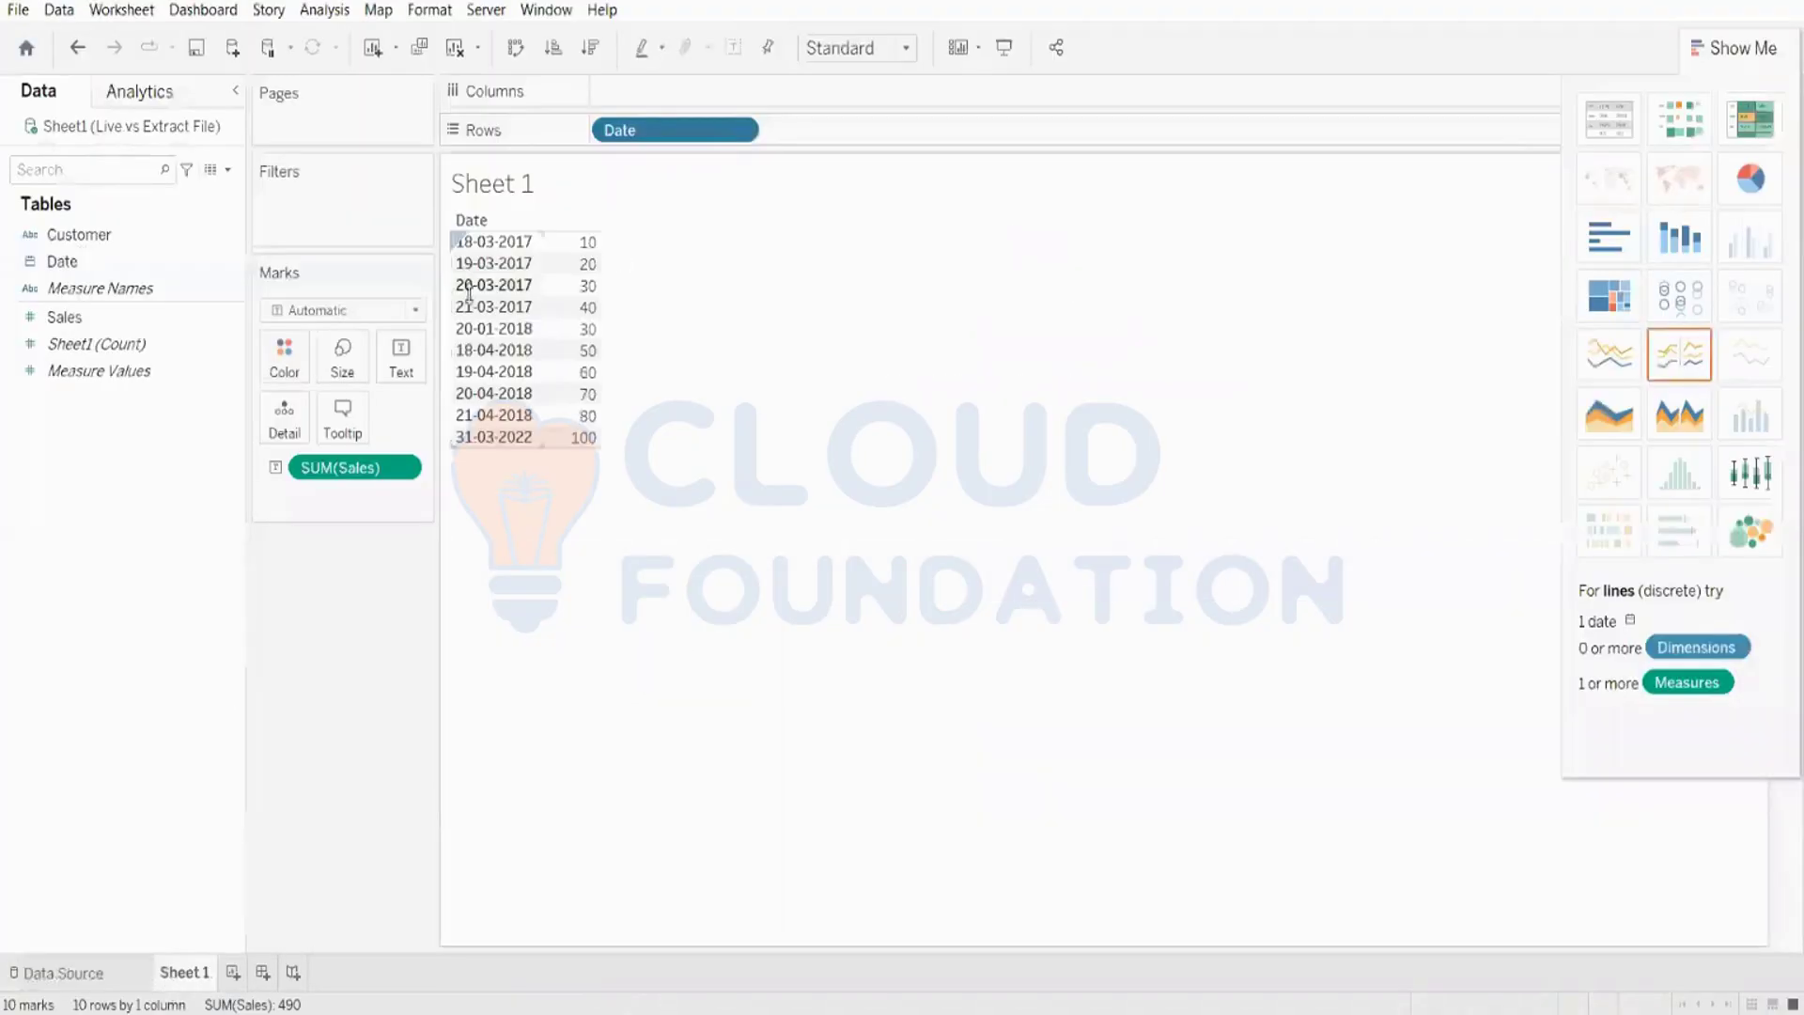
right_click(489, 263)
left_click(662, 221)
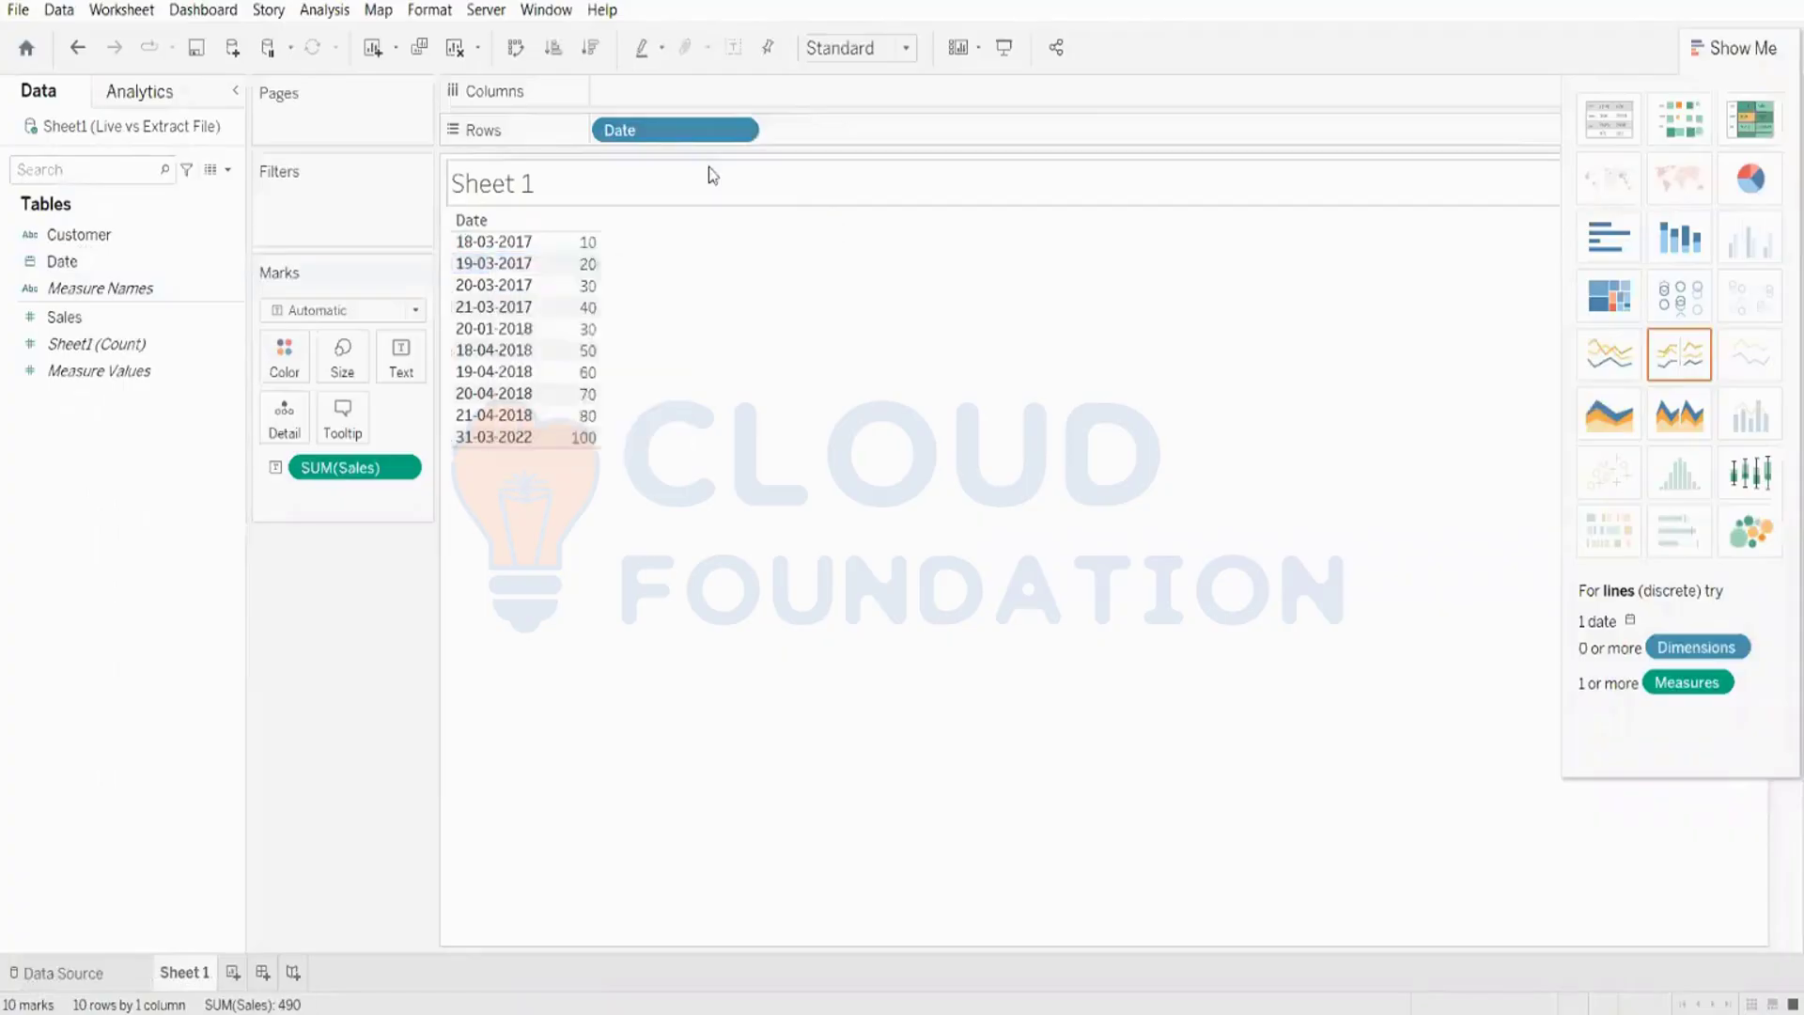
- Set Date on Rows to a custom date with Month / Day / Year detail
right_click(682, 135)
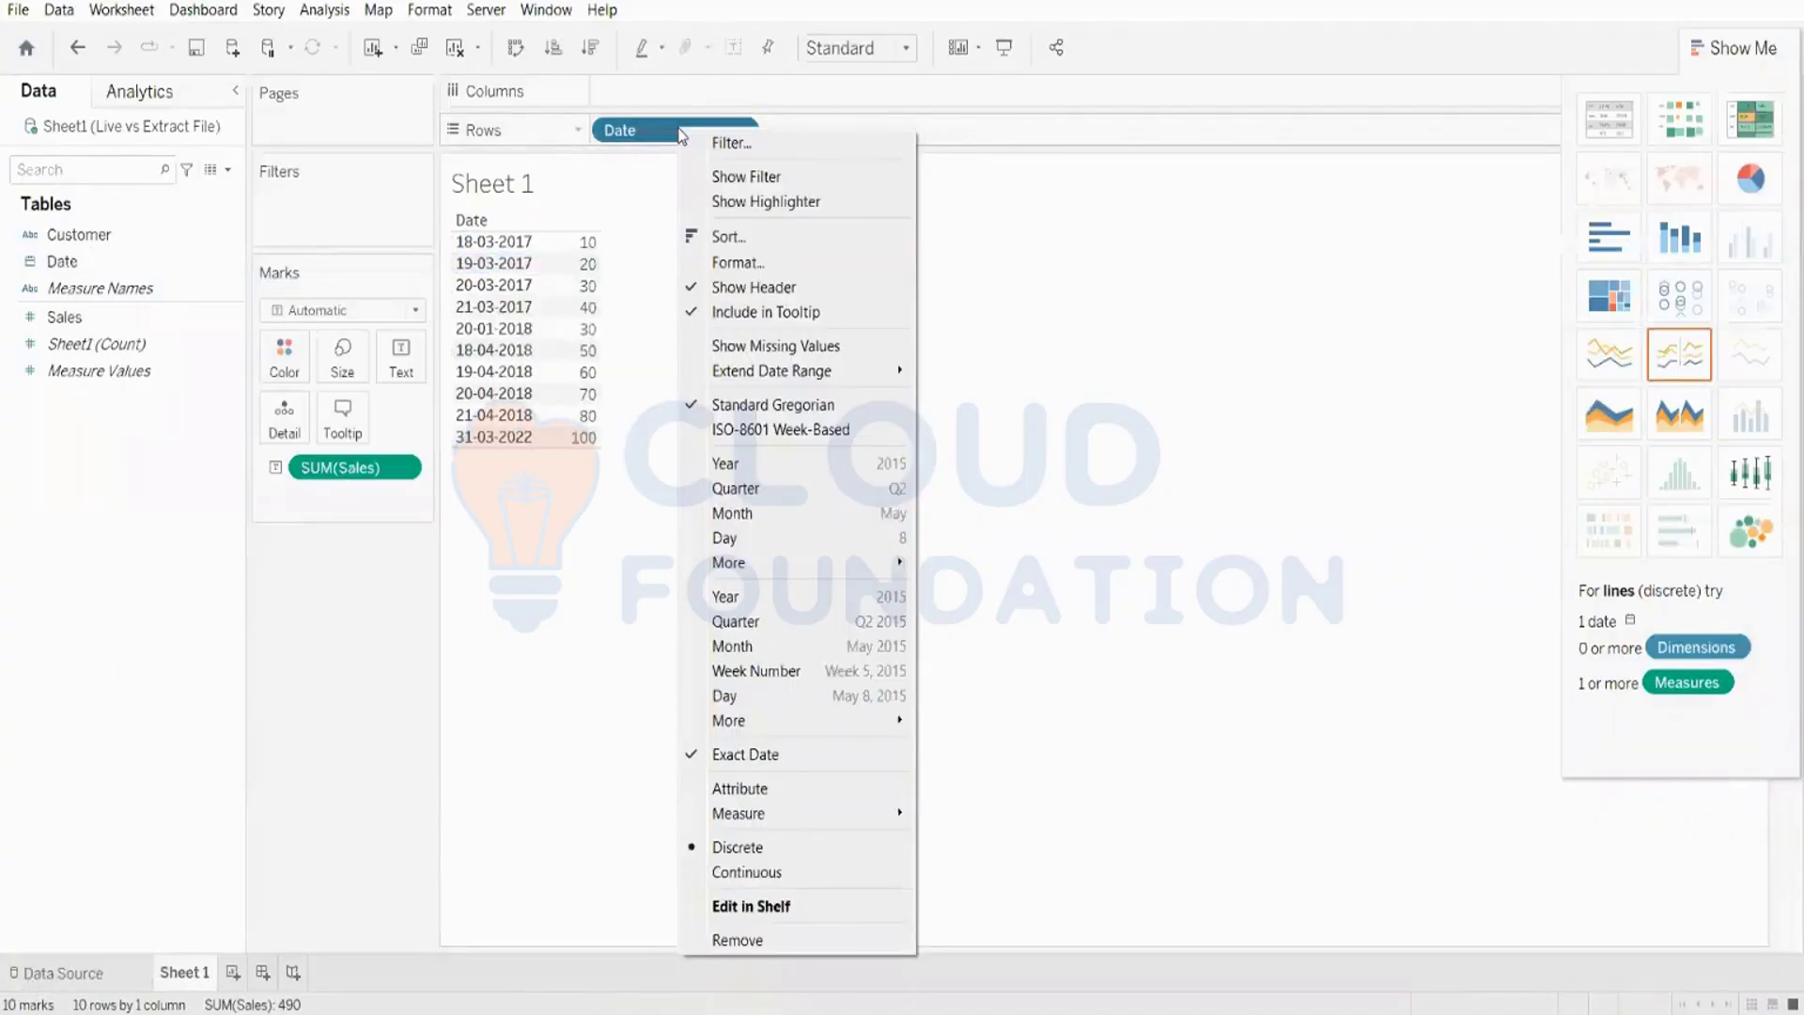
mouse_move(755, 575)
left_click(663, 140)
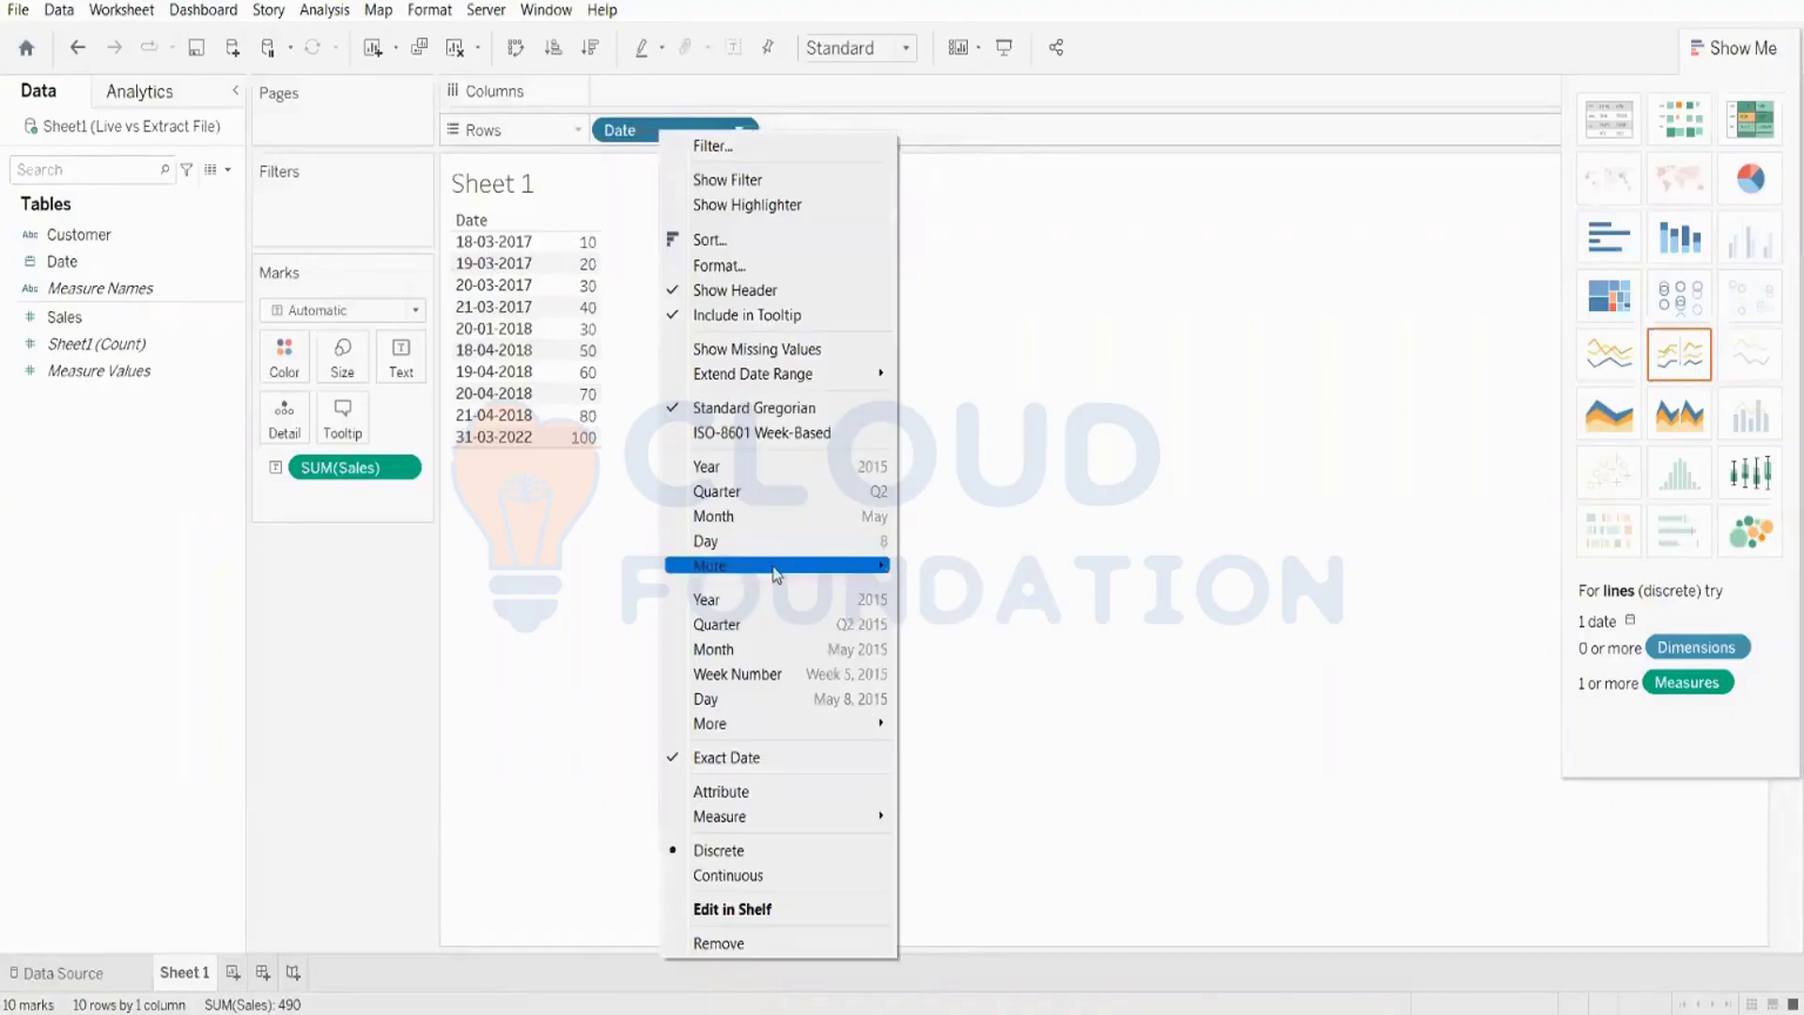
mouse_move(776, 574)
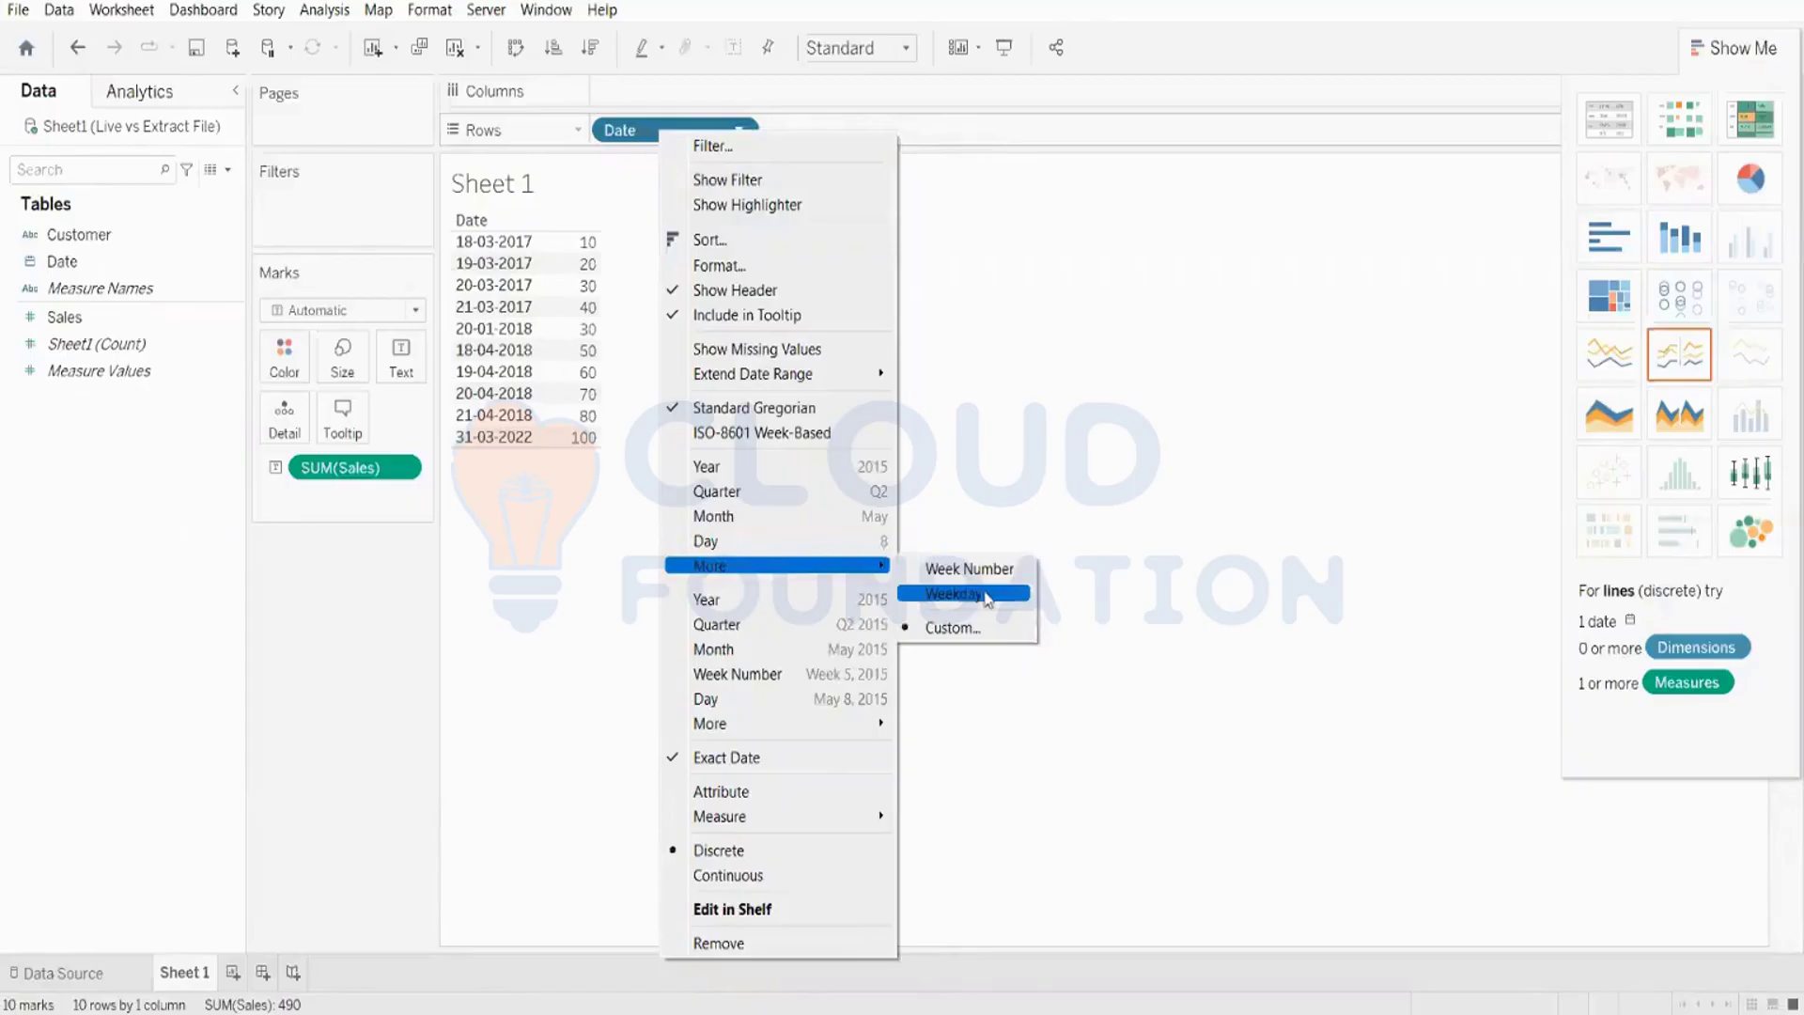
left_click(960, 629)
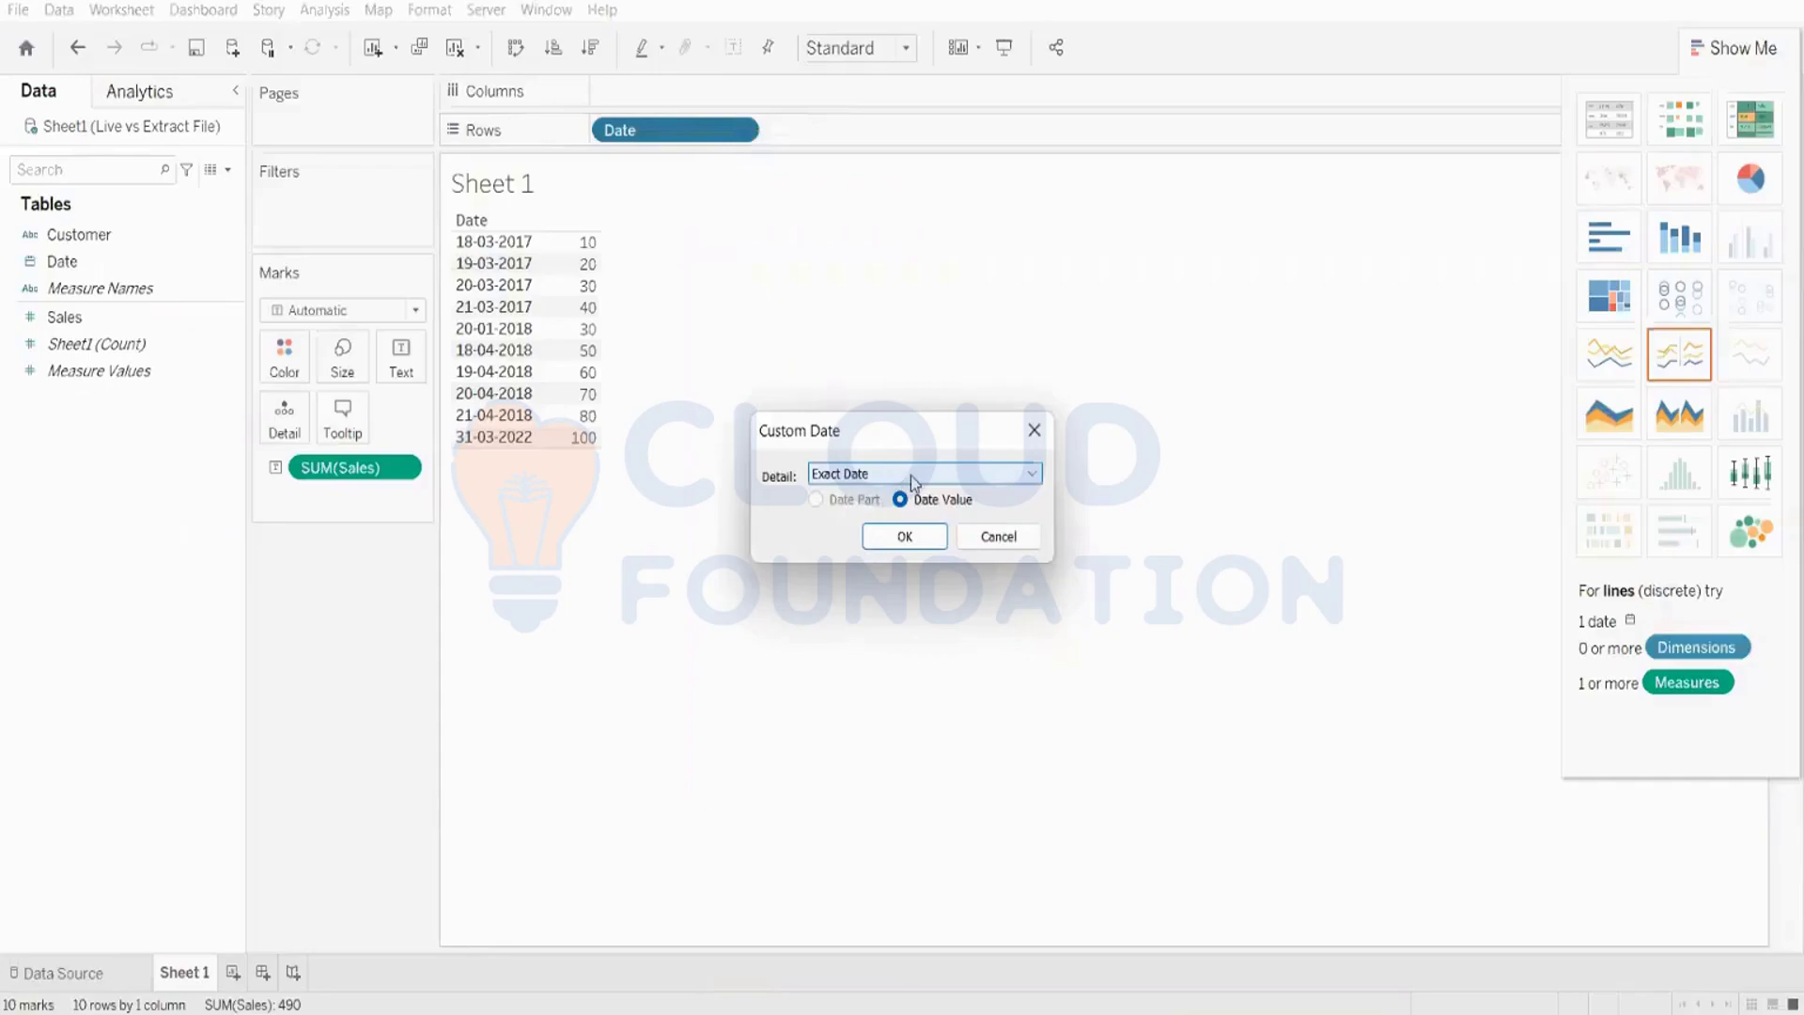
left_click(911, 476)
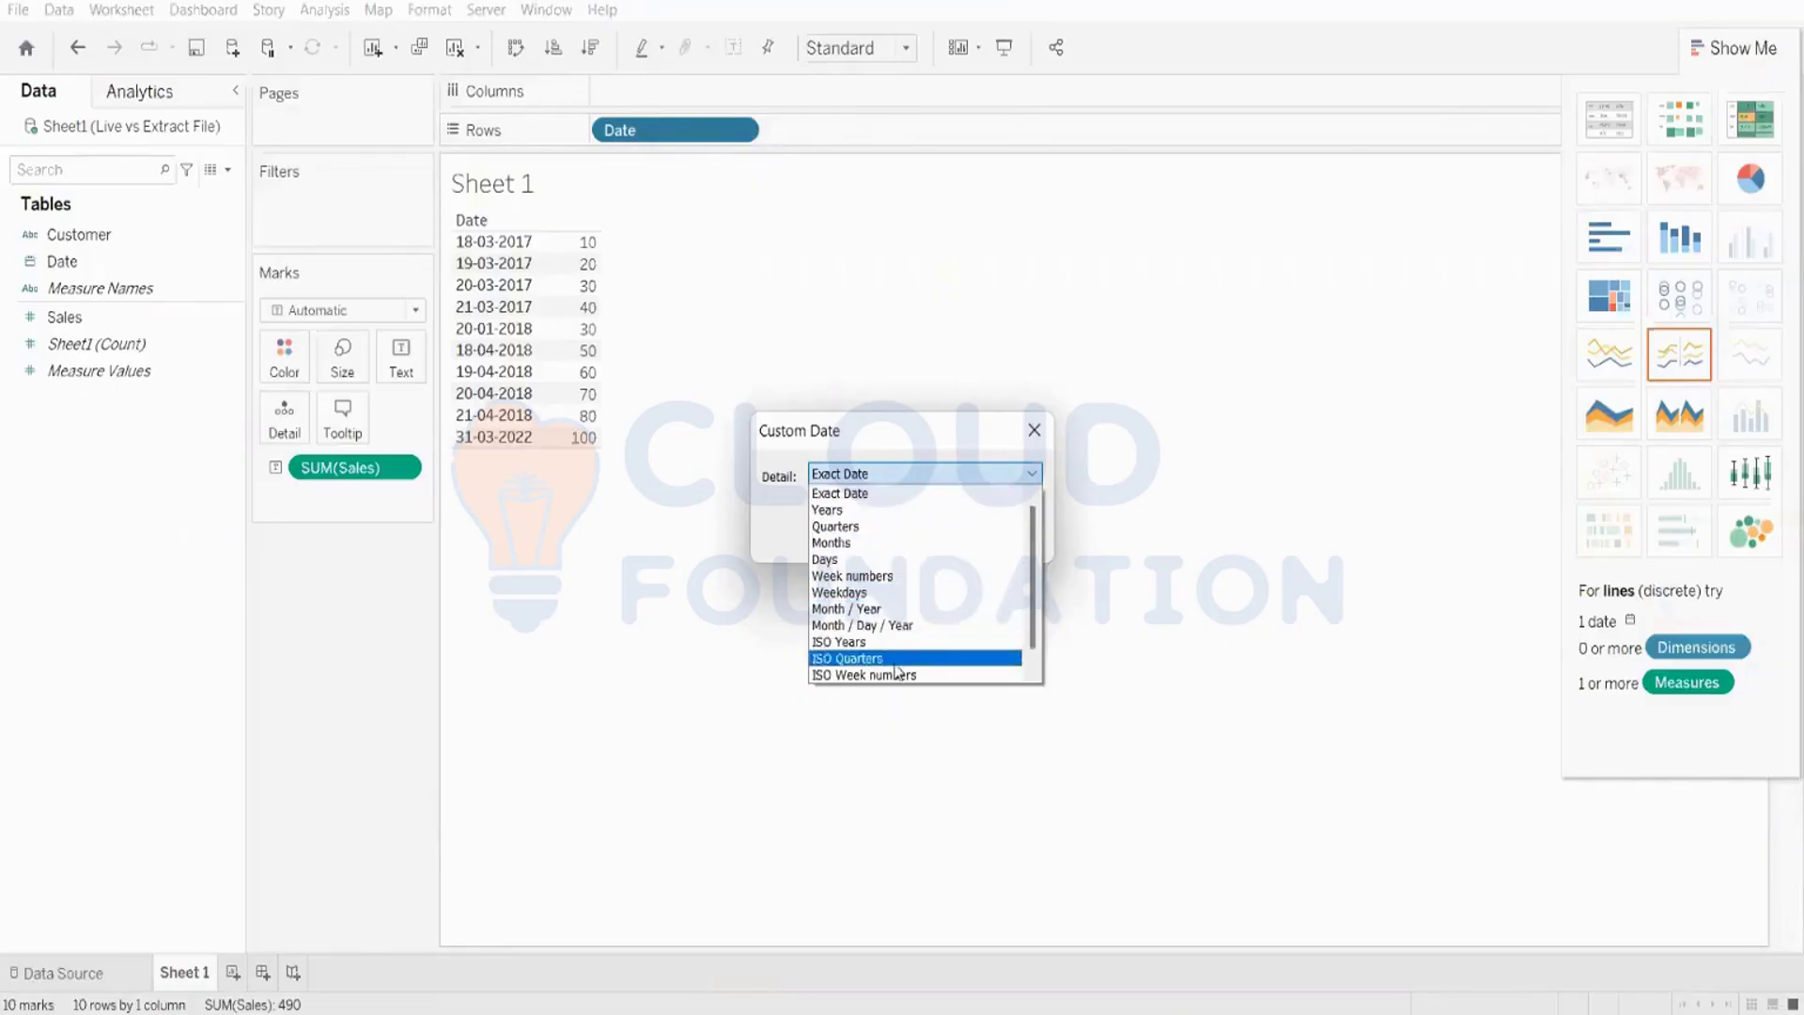
left_click(897, 627)
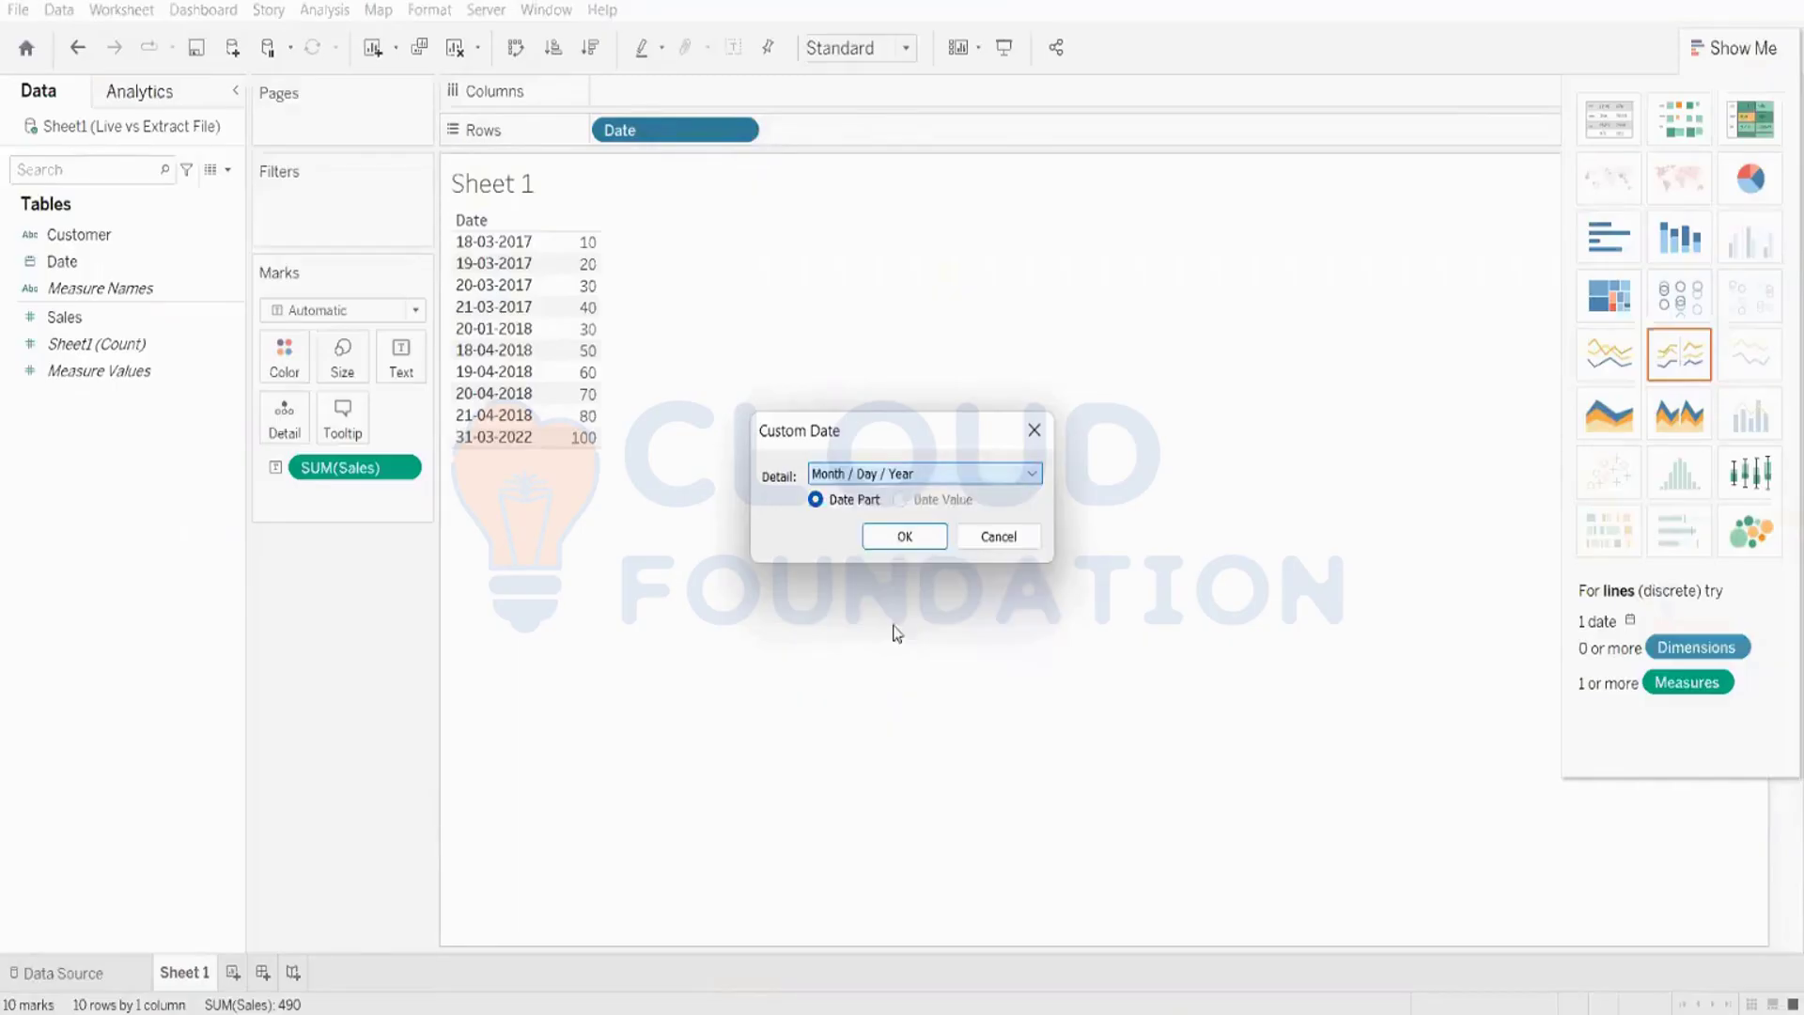
left_click(904, 536)
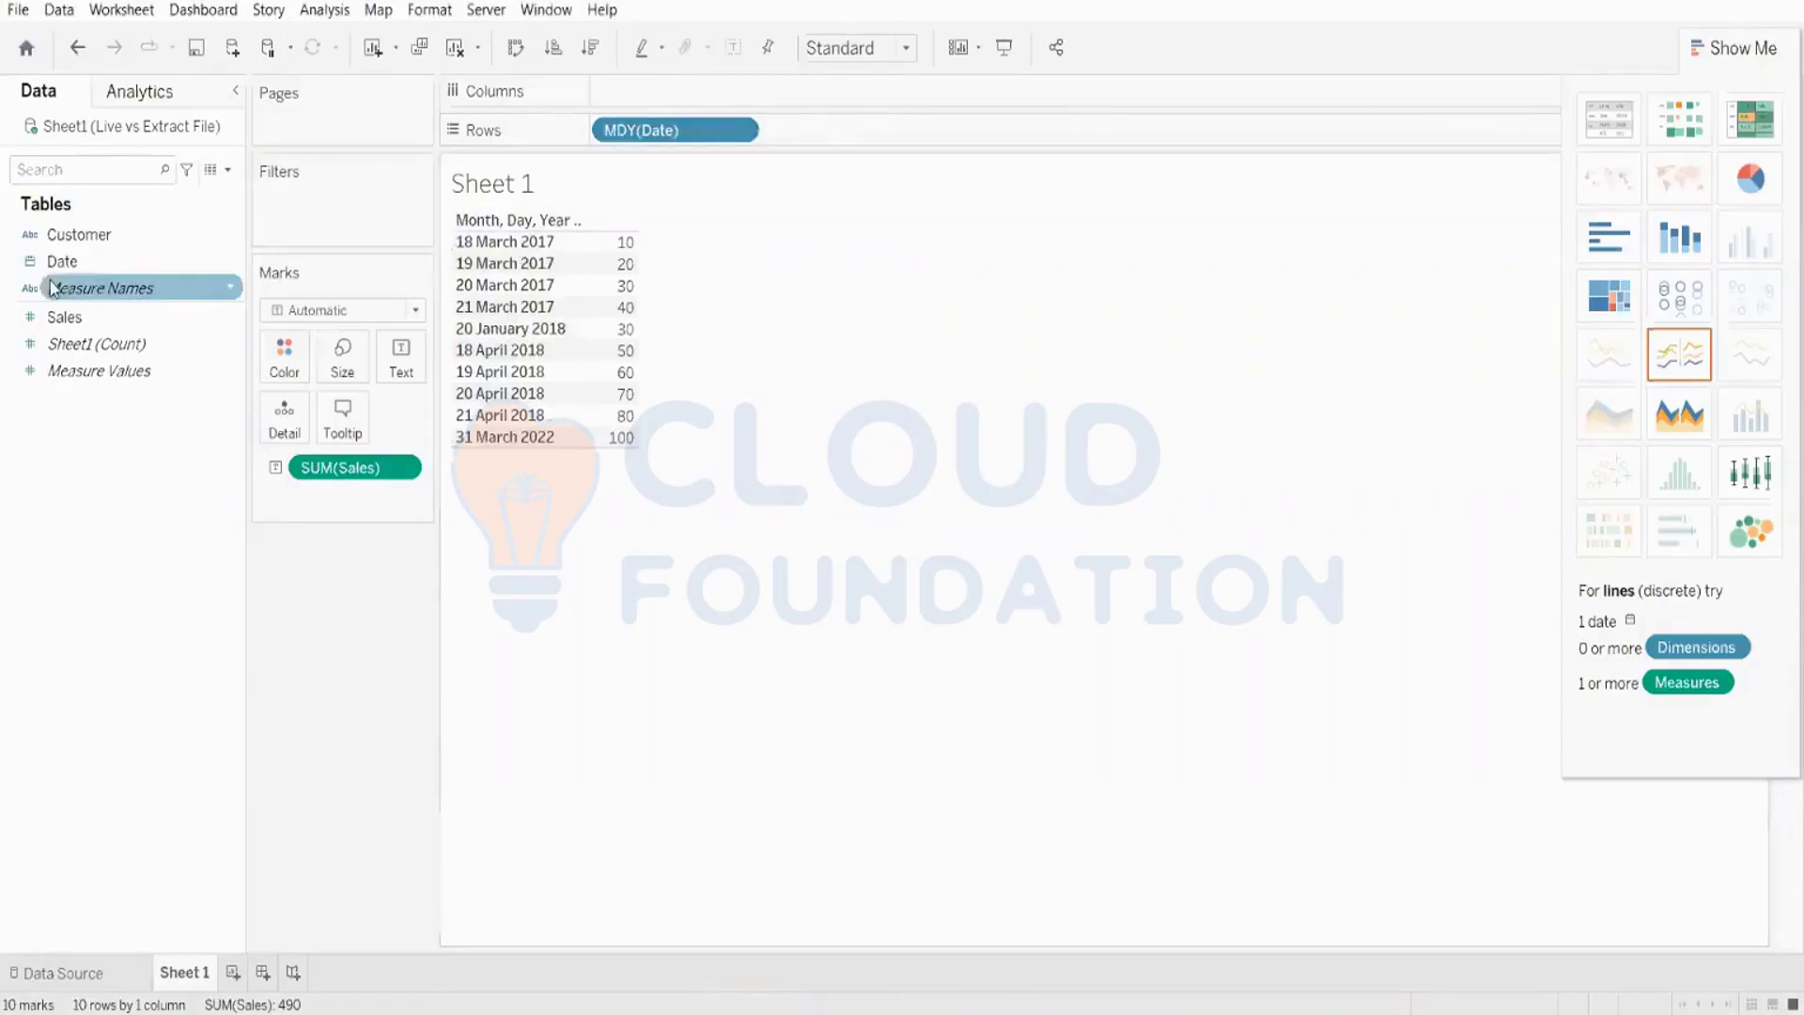
left_click_drag(458, 236, 484, 442)
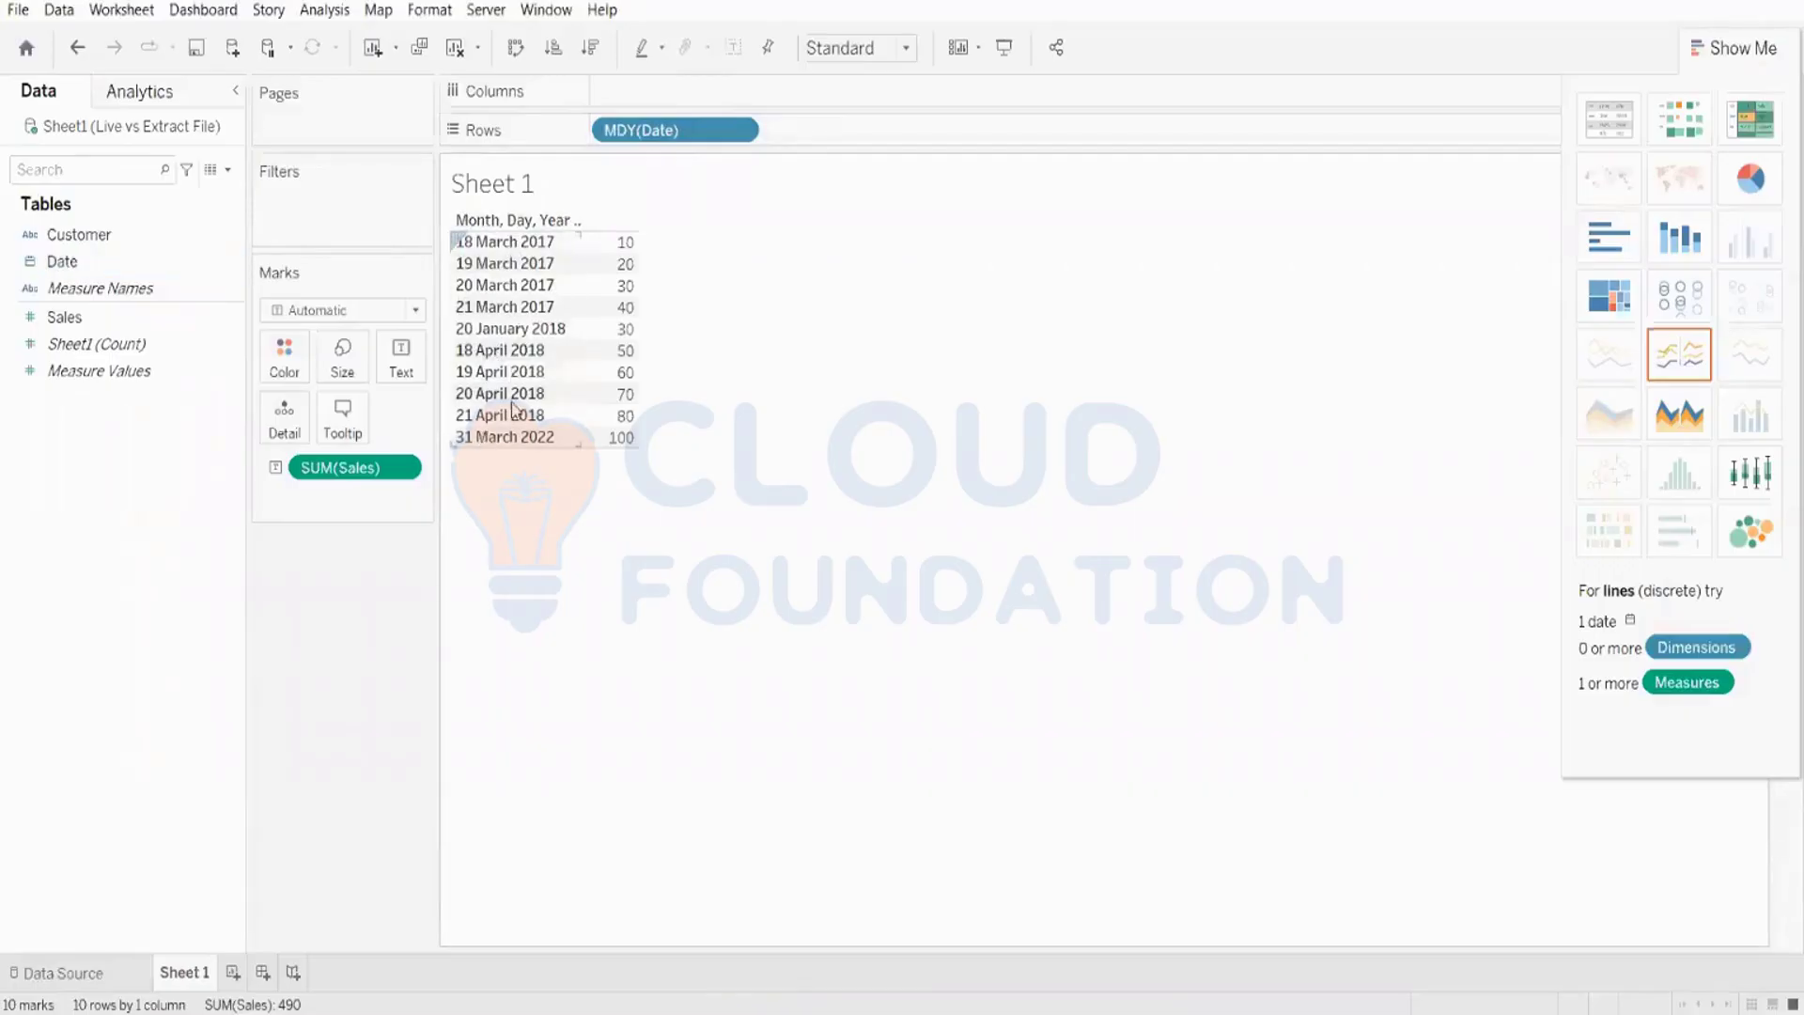
left_click(172, 350)
- Switch to the Sample - Superstore workbook and remove the People table from the Orders join
mouse_move(357, 1010)
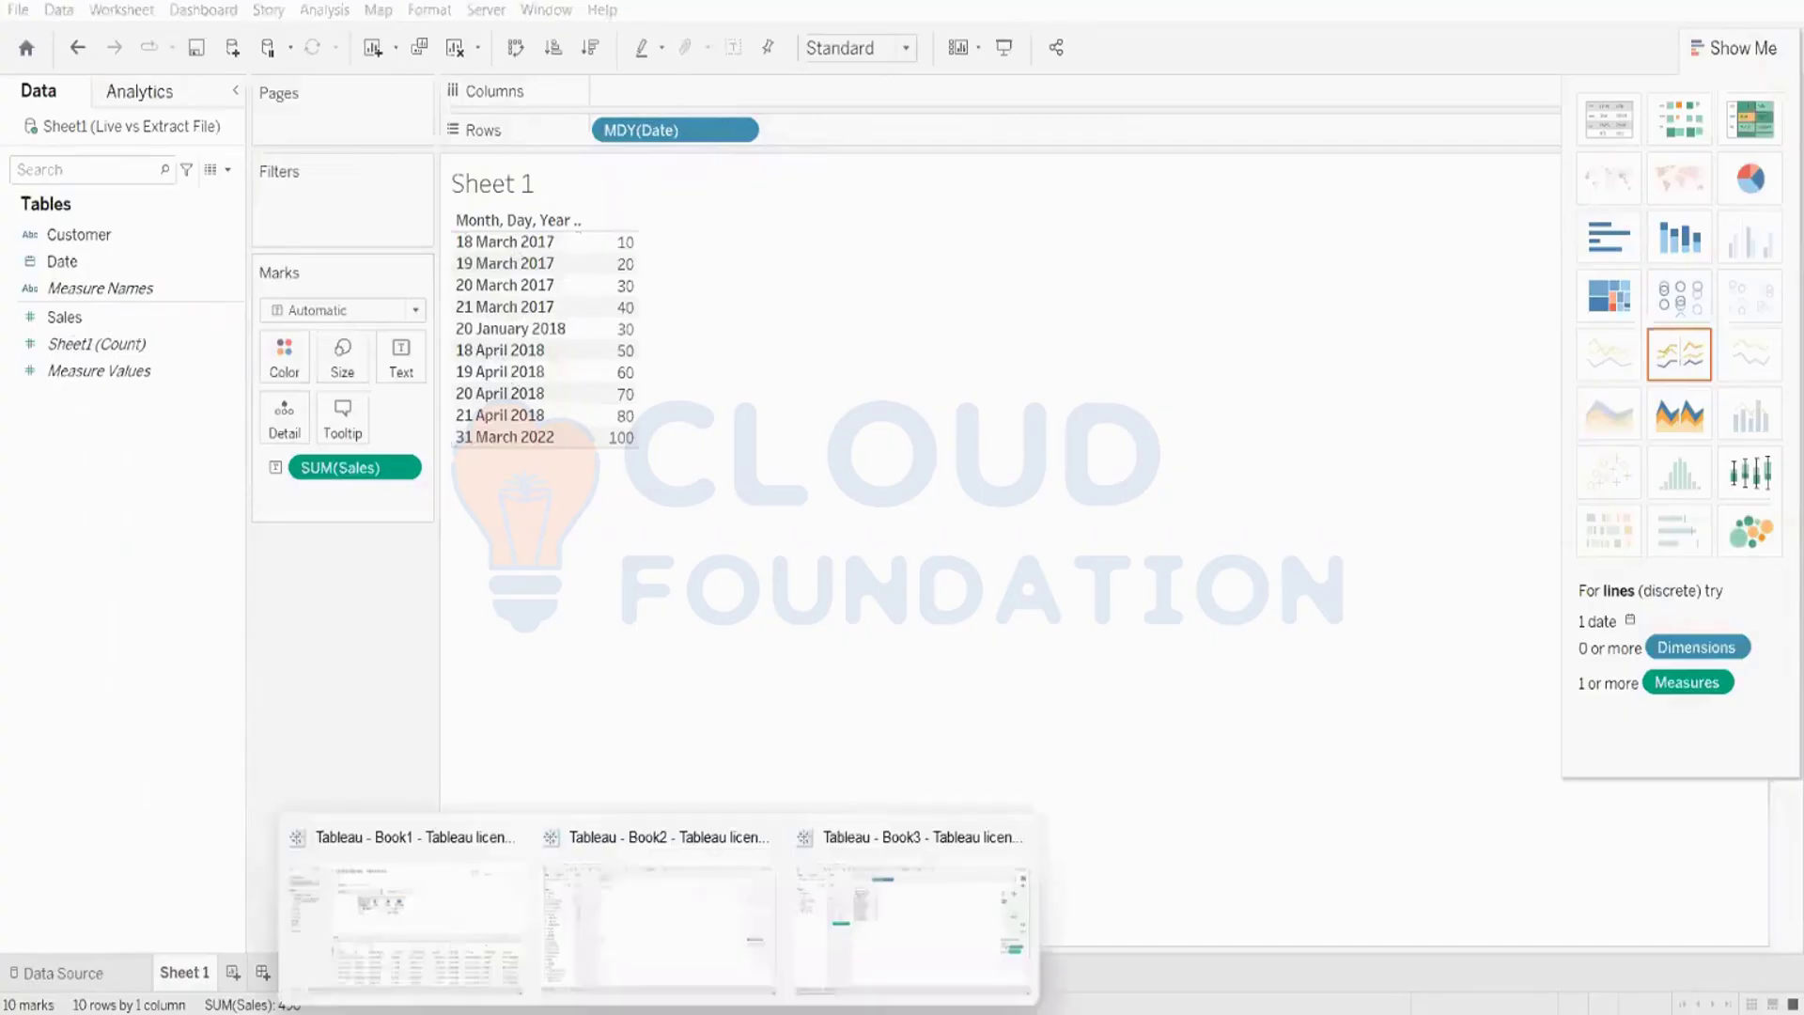
left_click(409, 958)
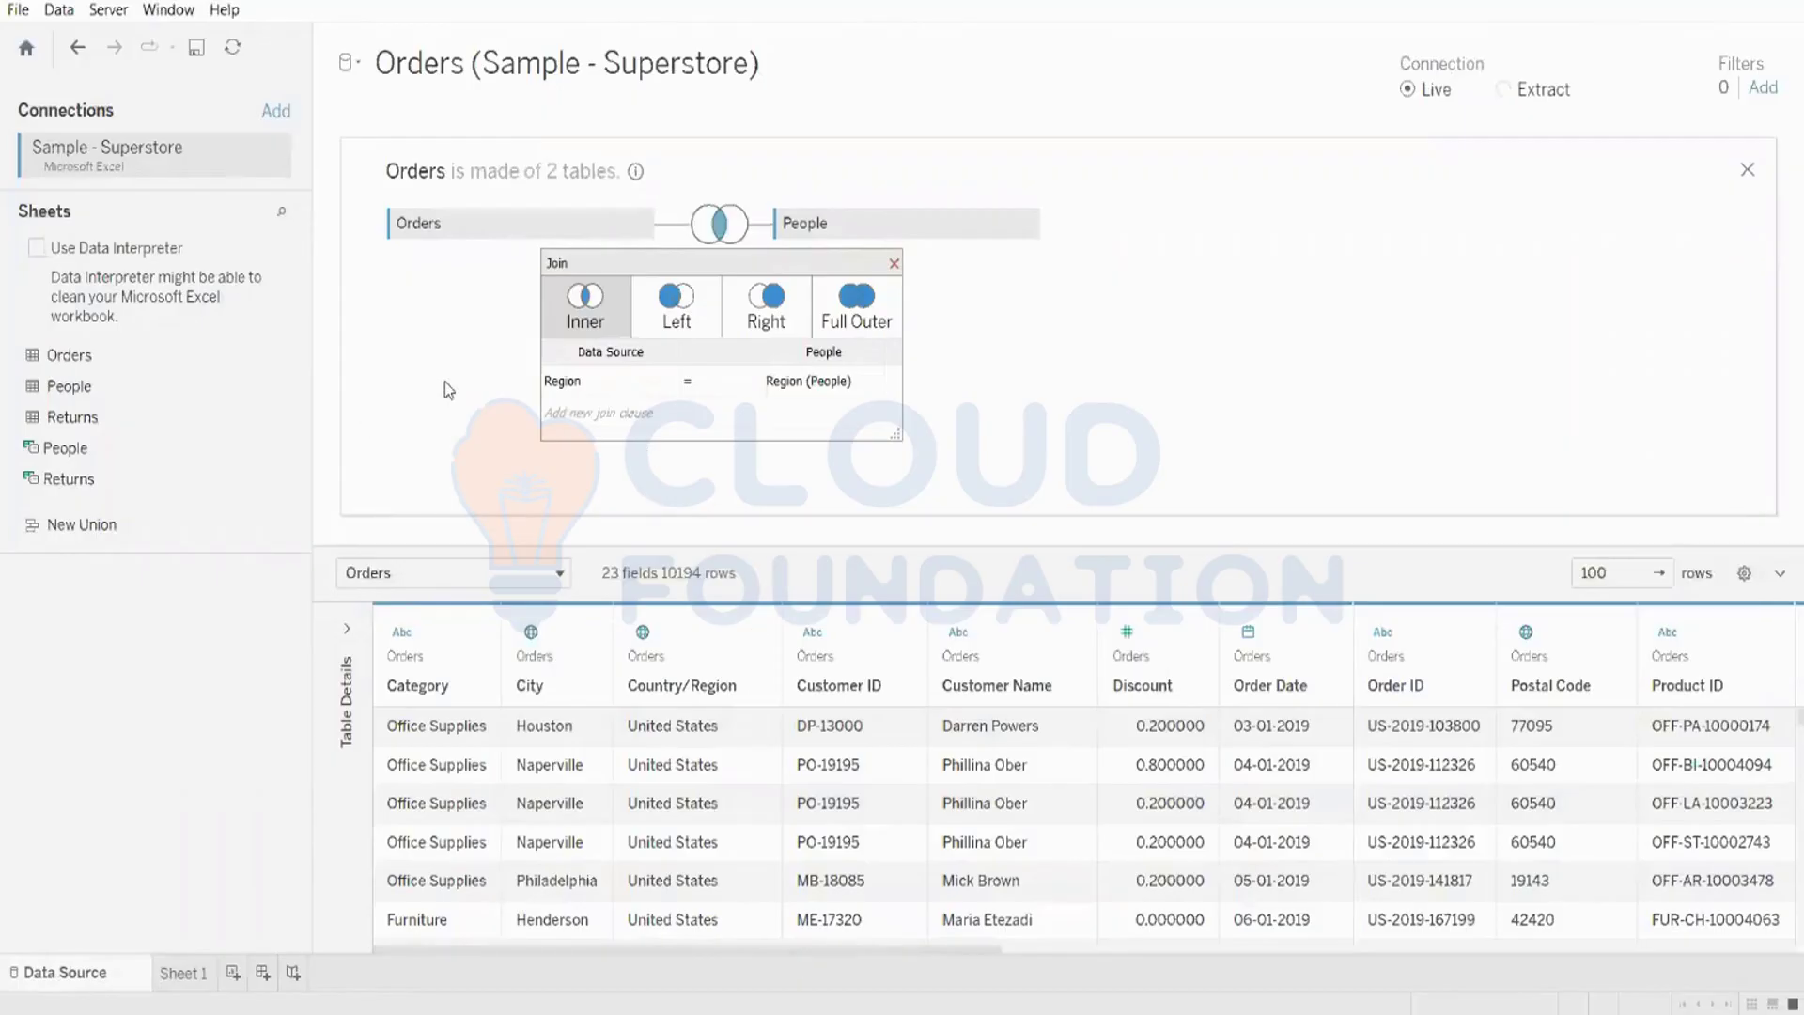
left_click(1023, 233)
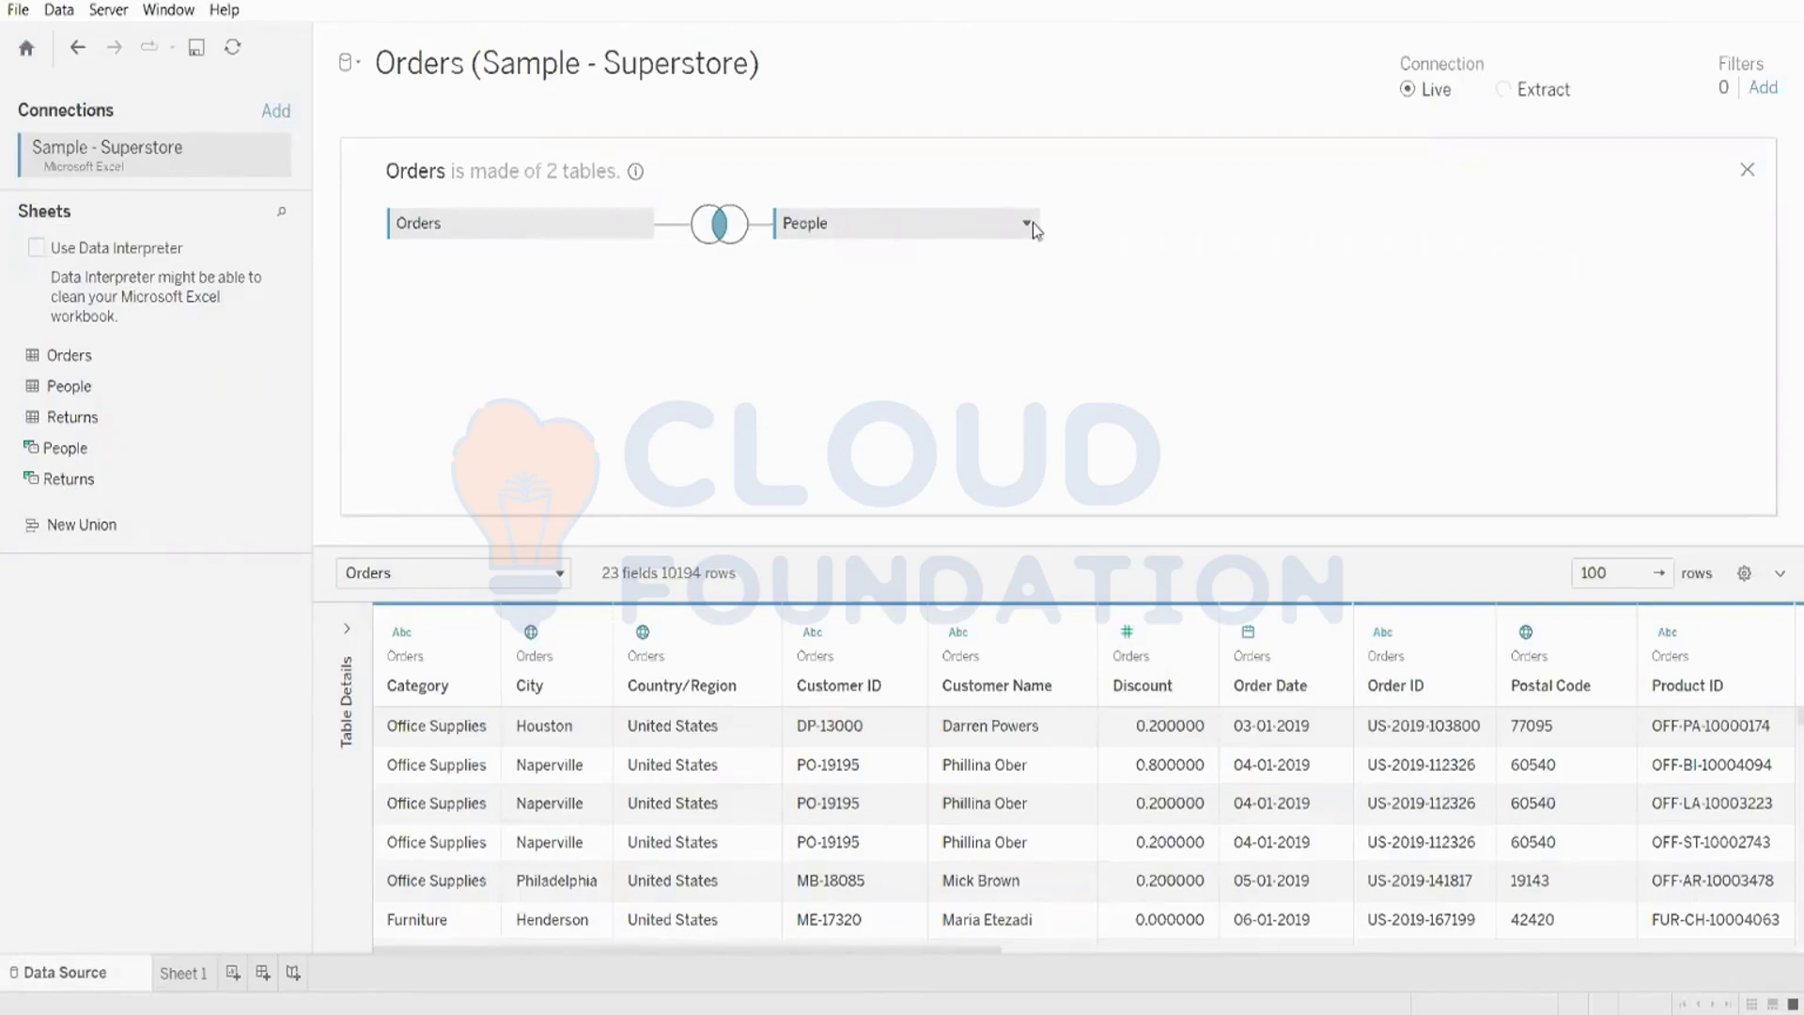
left_click(1031, 226)
left_click(1041, 418)
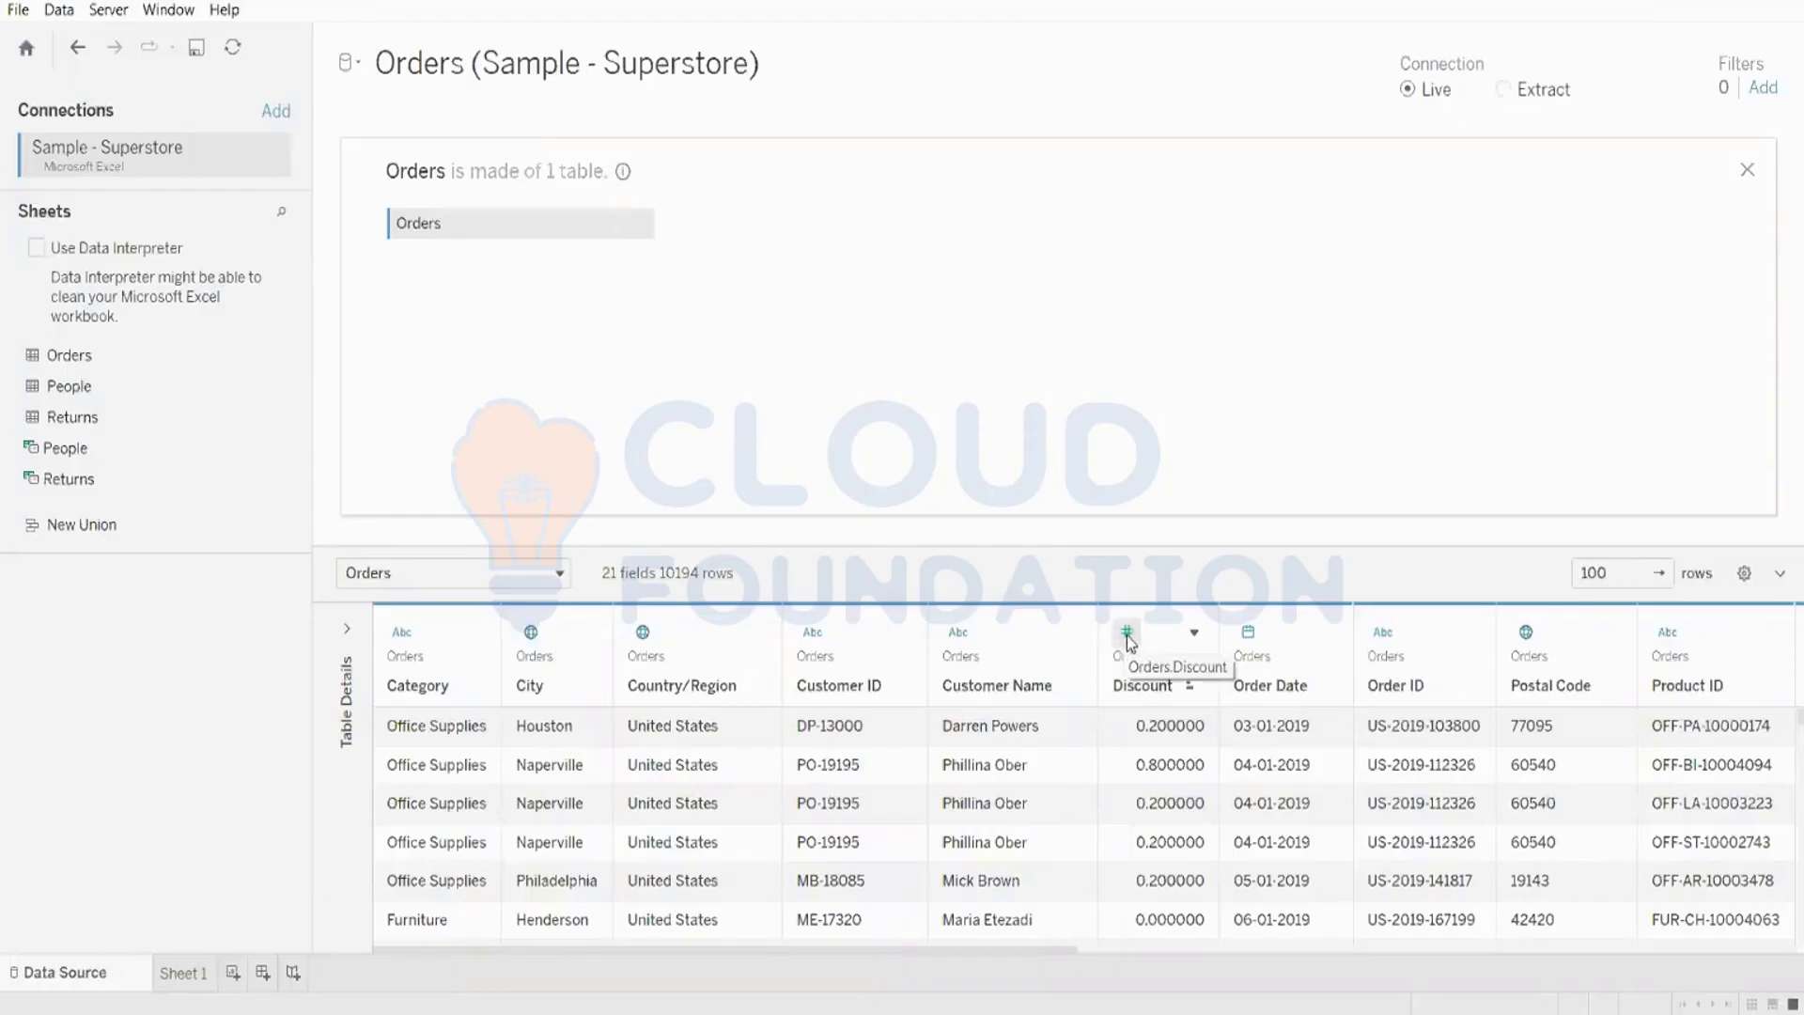
- Examine the columns and data types of the Orders table across the whole data preview
left_click_drag(989, 951, 1384, 966)
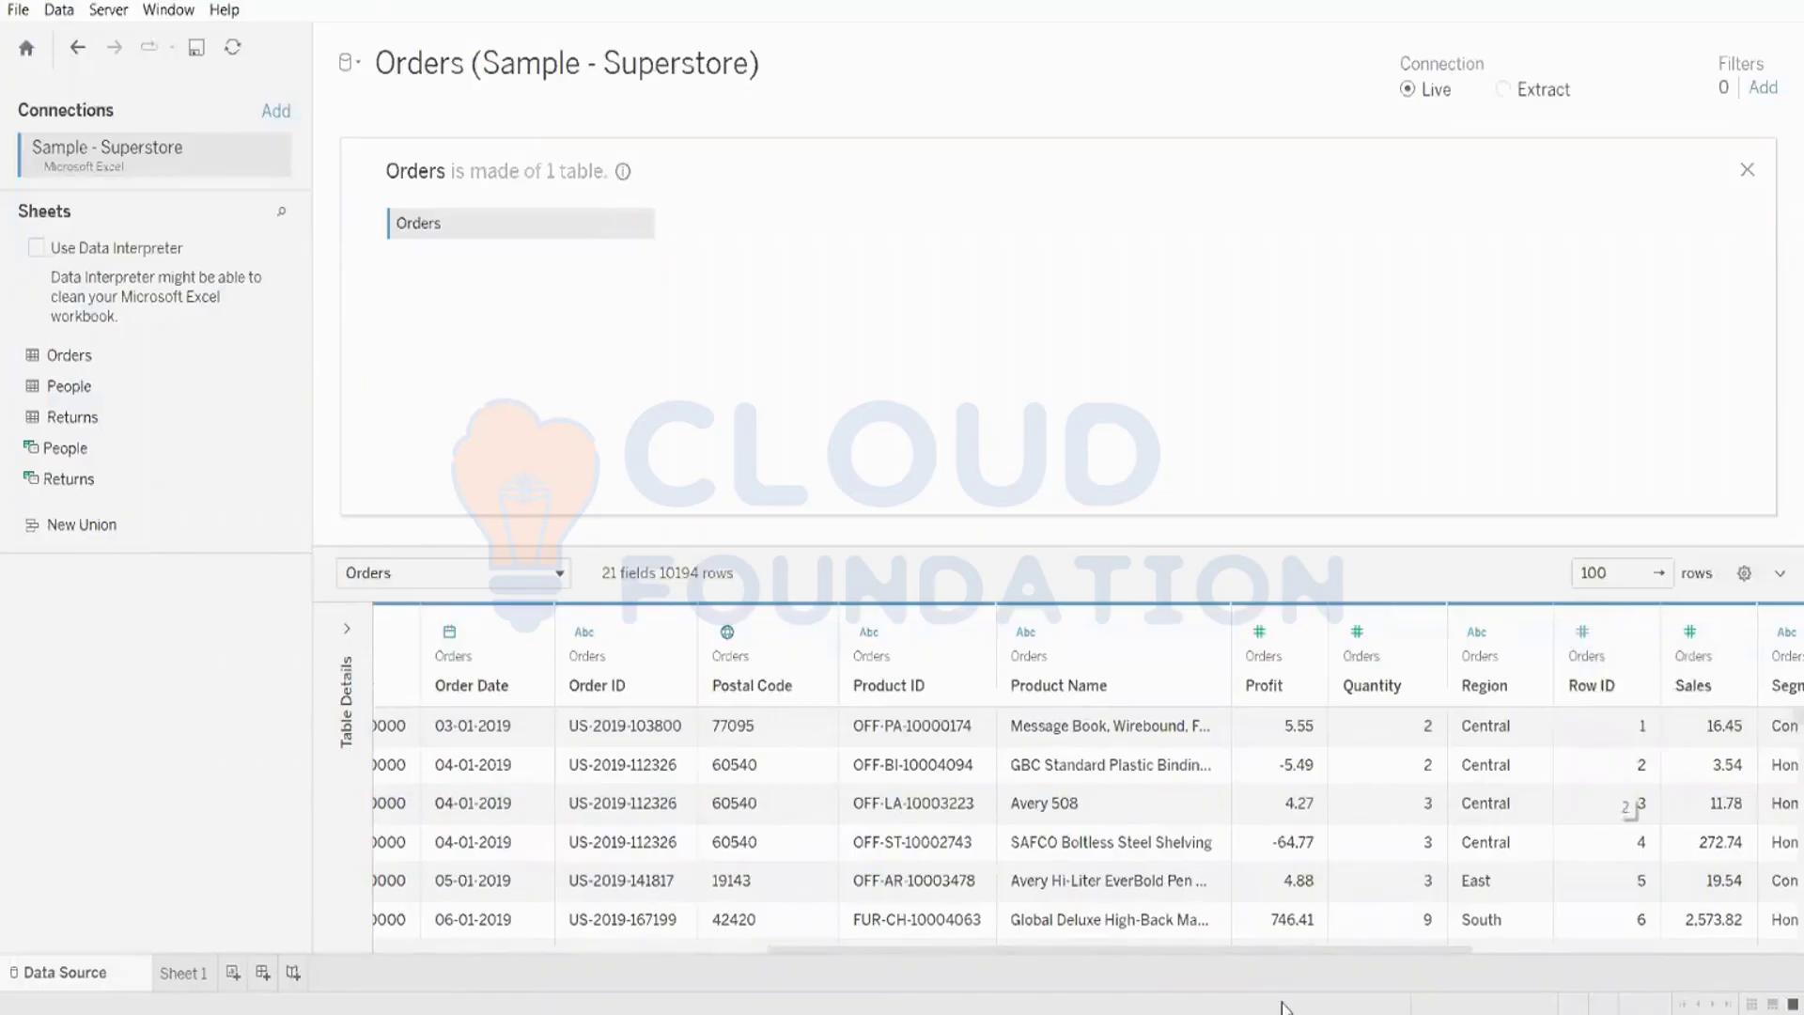
left_click_drag(1282, 951, 1431, 957)
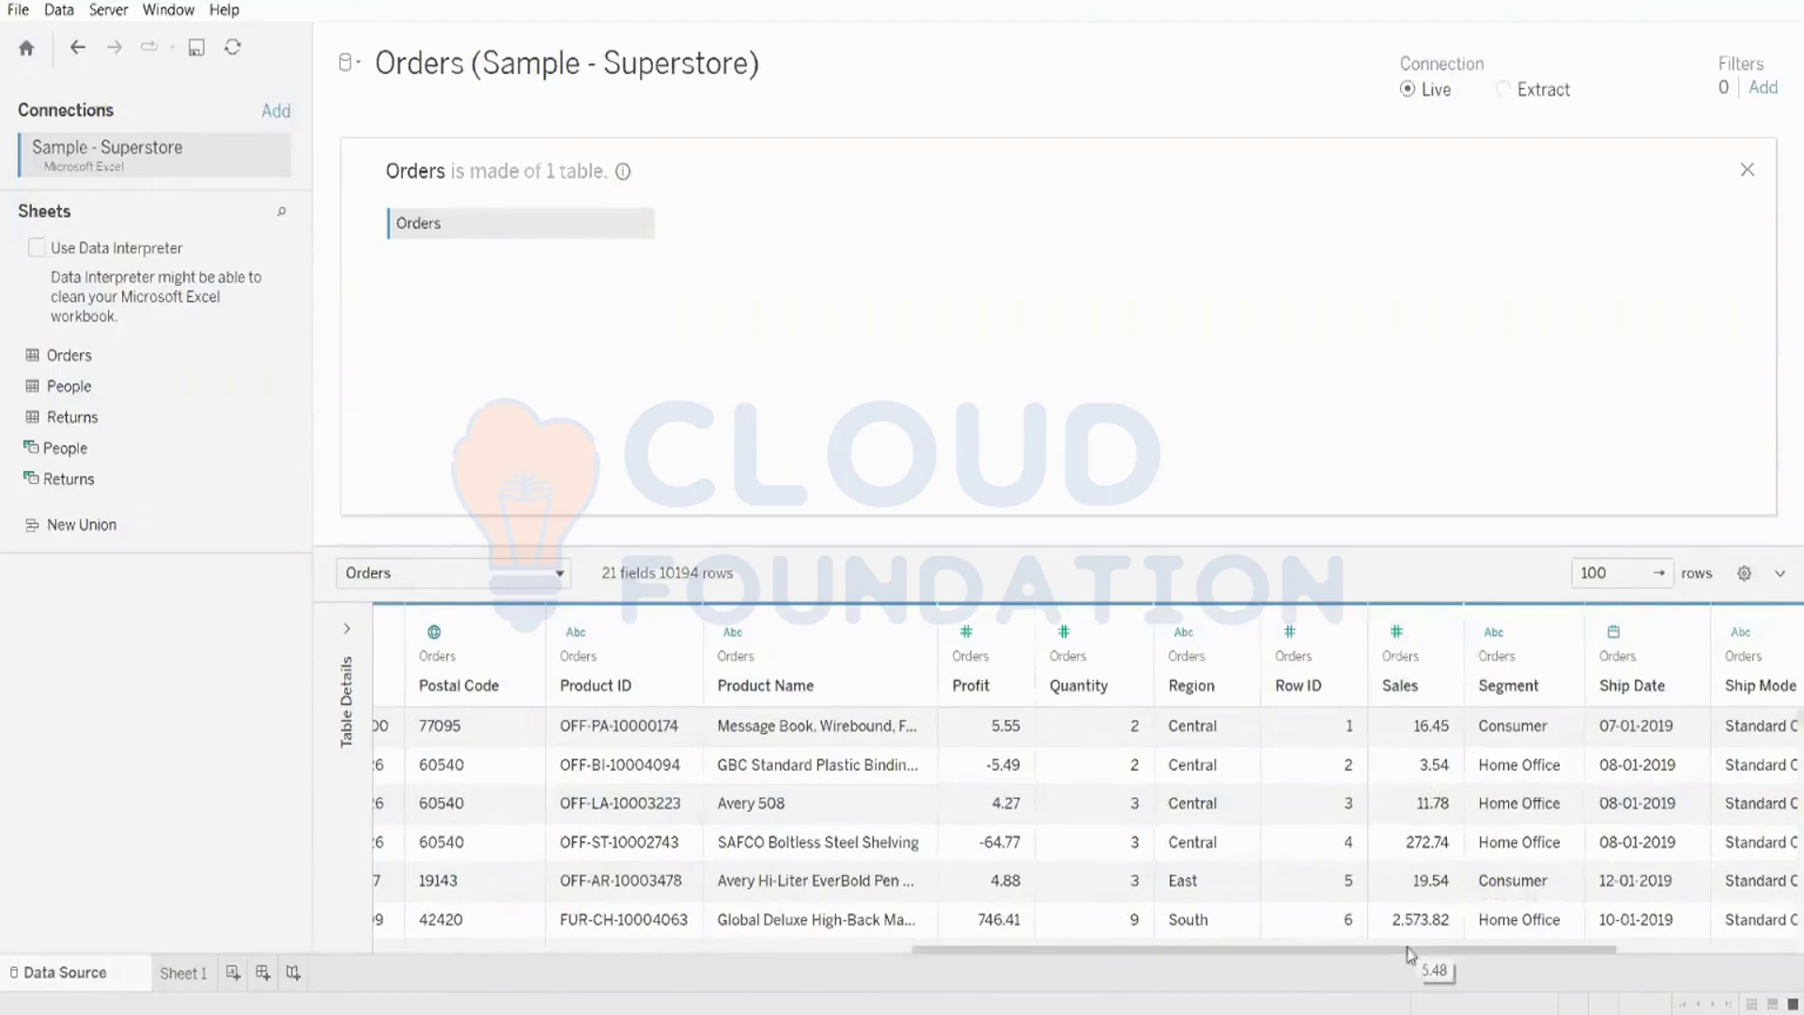
left_click_drag(1406, 951, 836, 963)
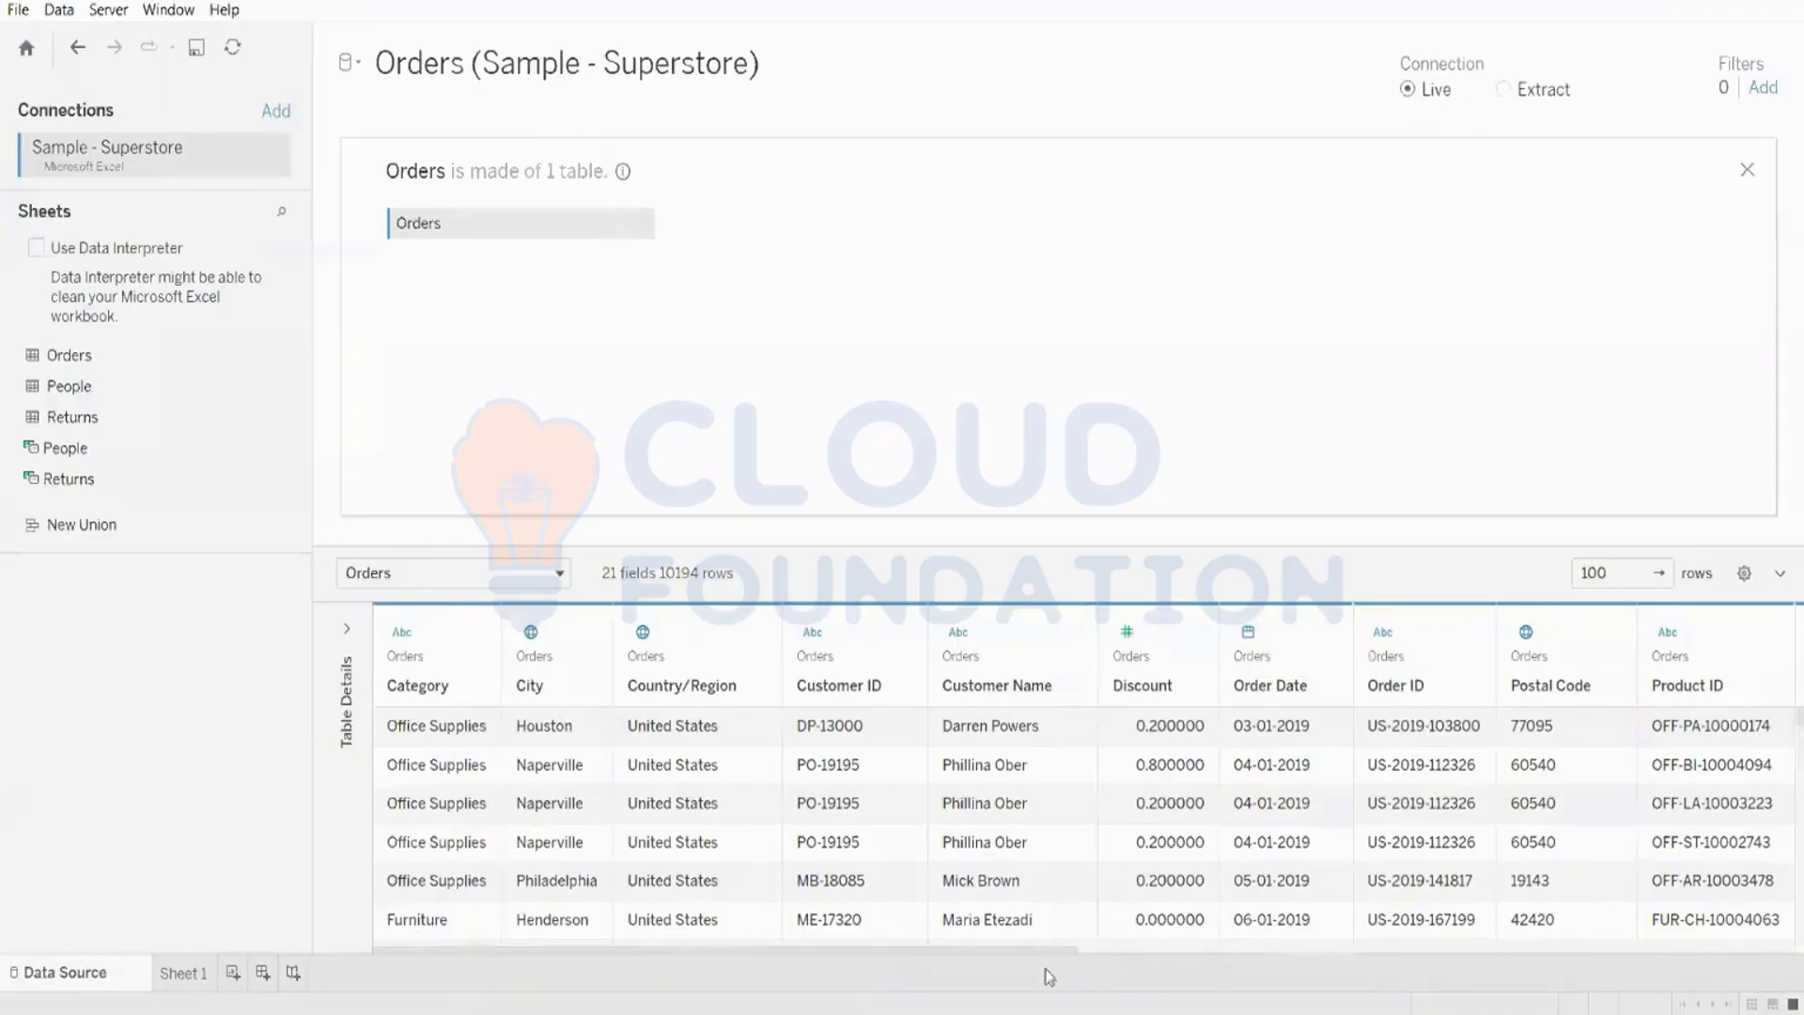
left_click_drag(1047, 951, 846, 956)
- Review the Superstore fields in Sheet 1 and the options available for Product ID
left_click(176, 978)
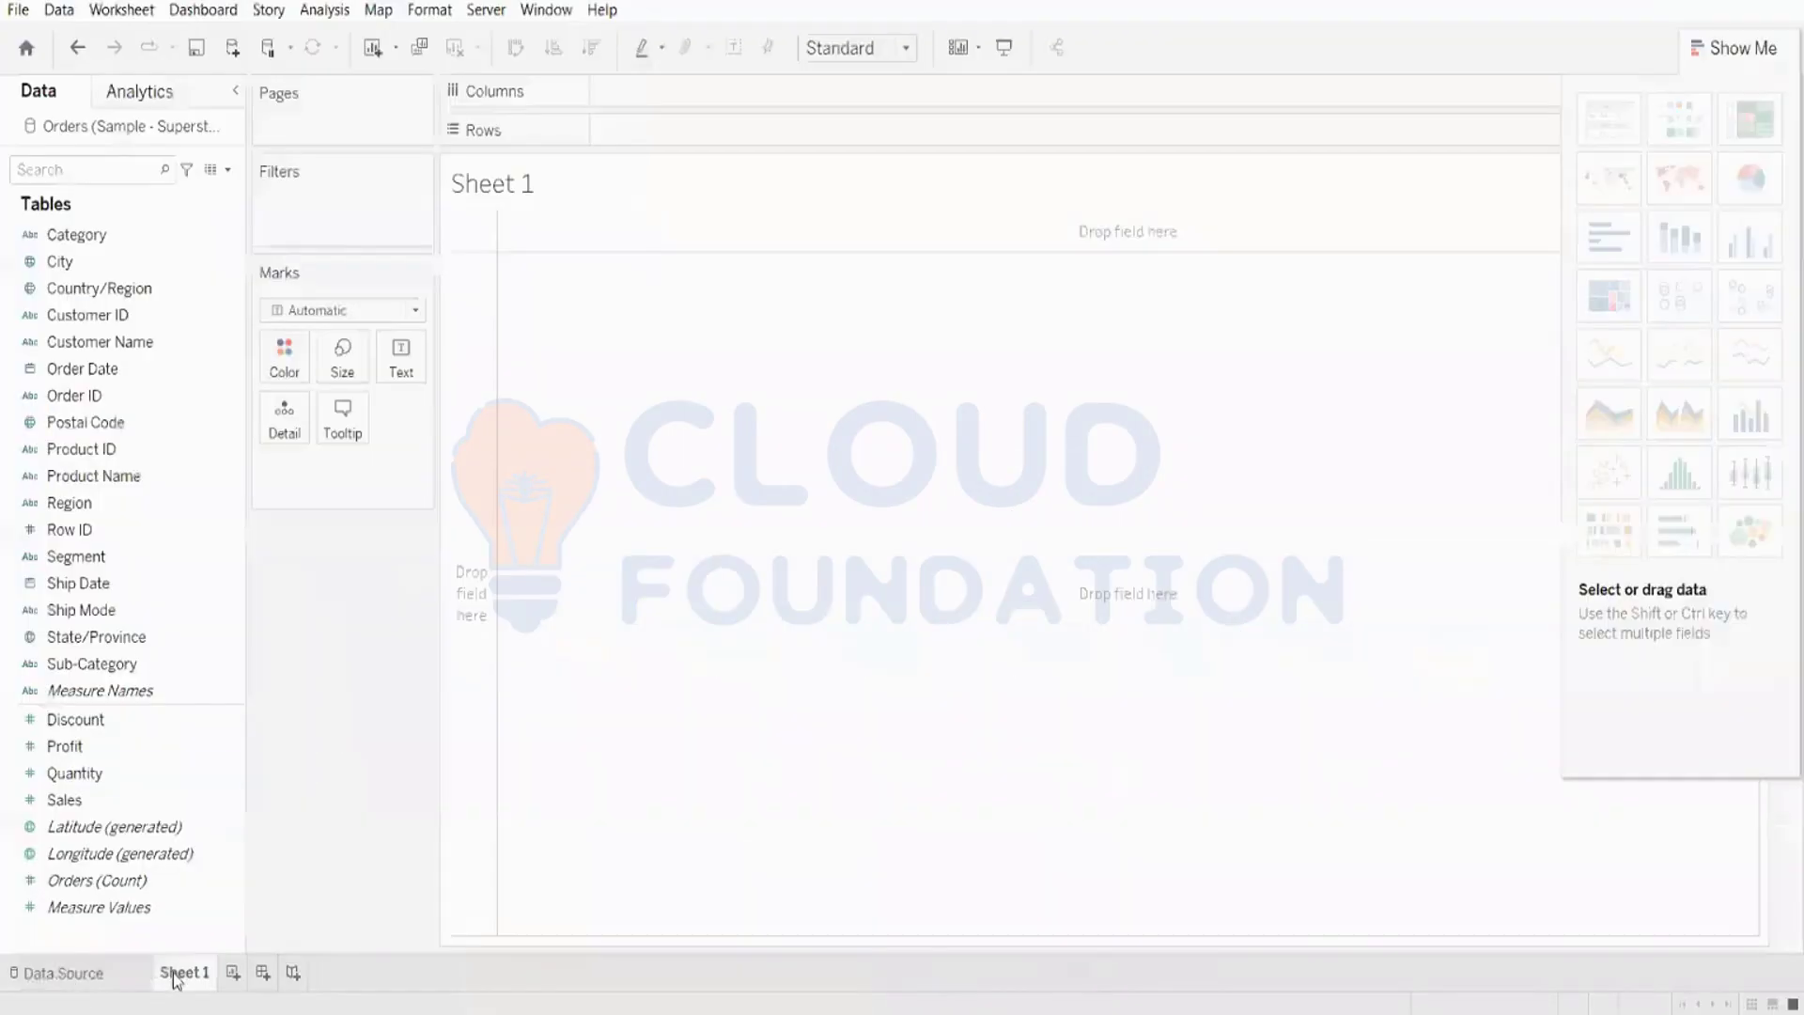
right_click(101, 449)
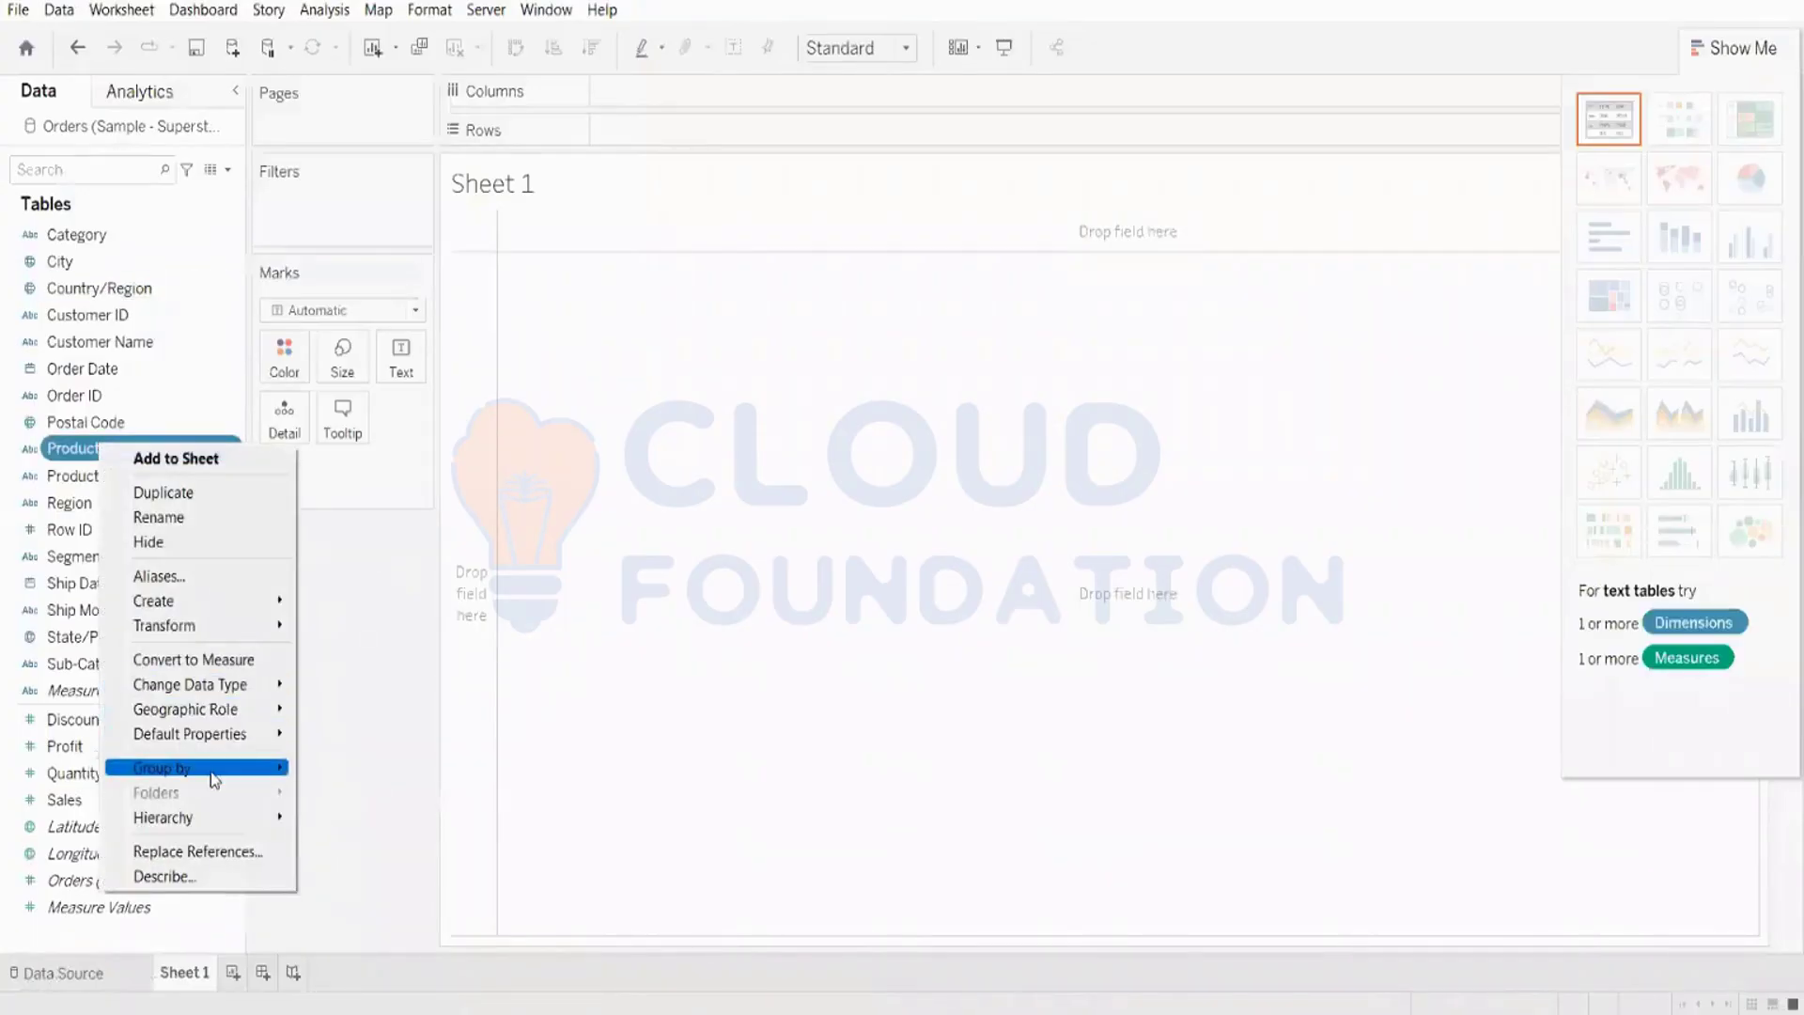
mouse_move(215, 778)
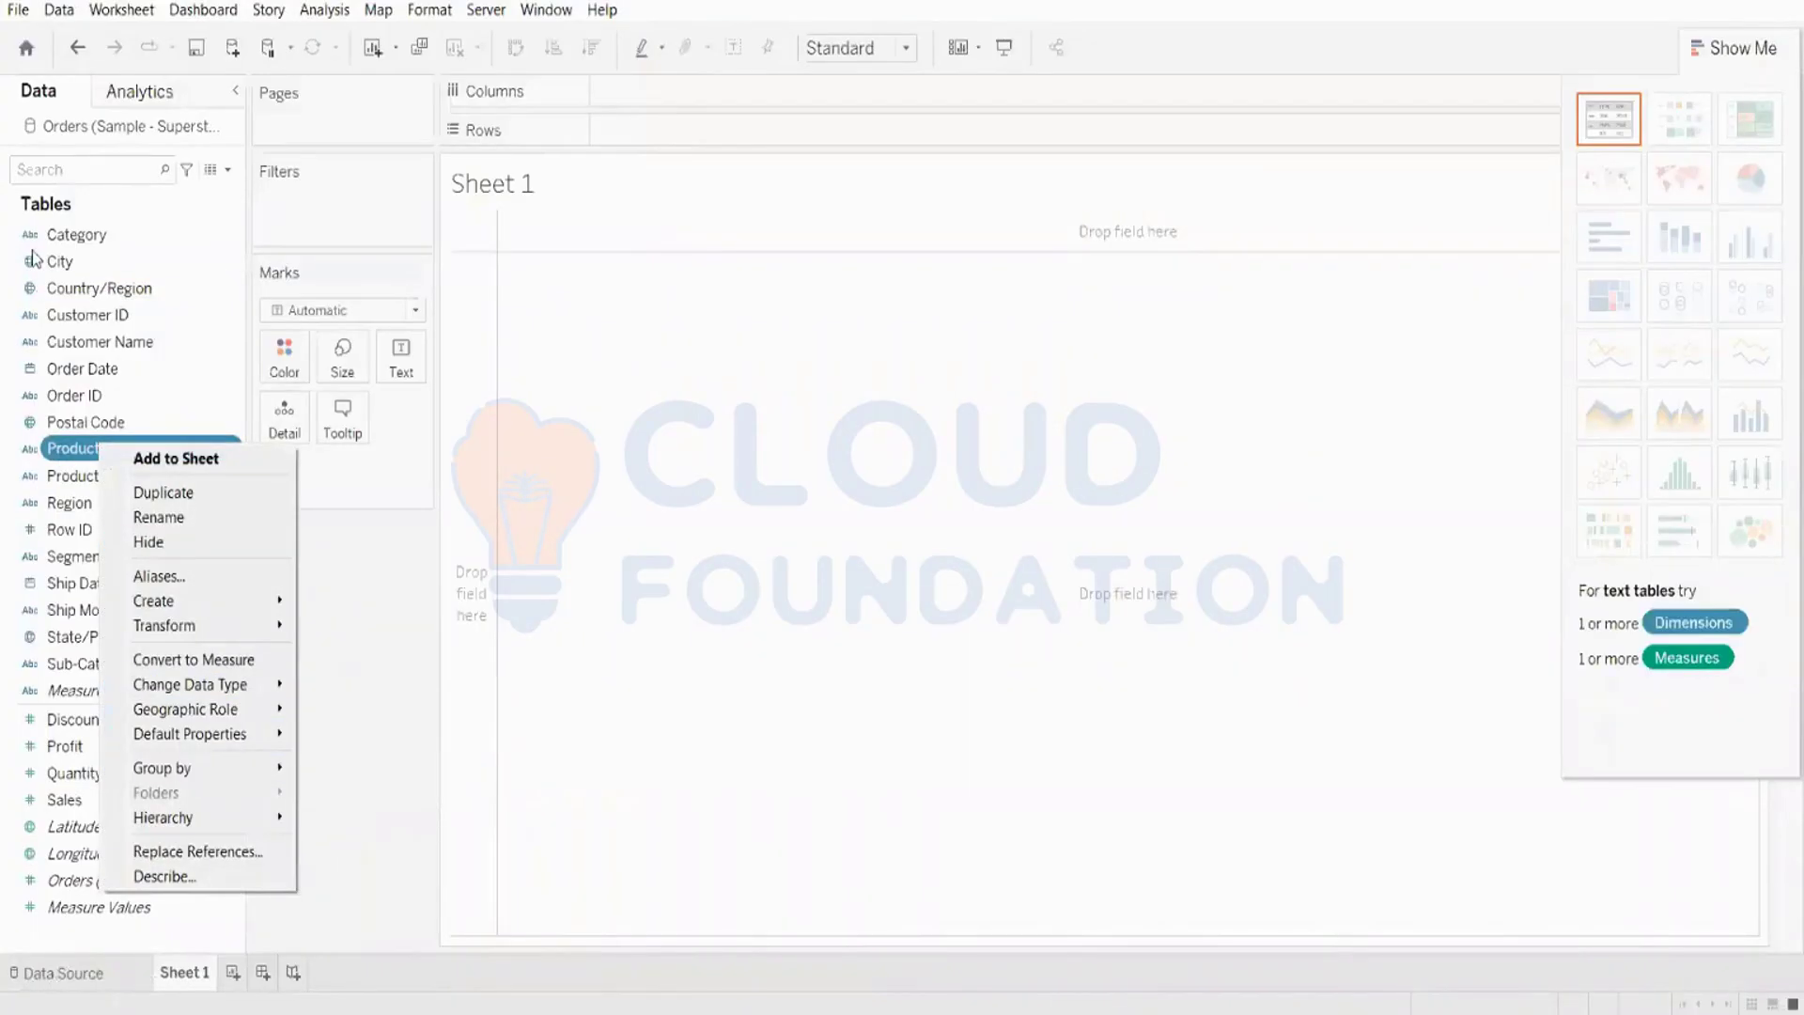
- Return to the Live vs Extract File workbook and examine the Date field's data type choices
mouse_move(658, 1013)
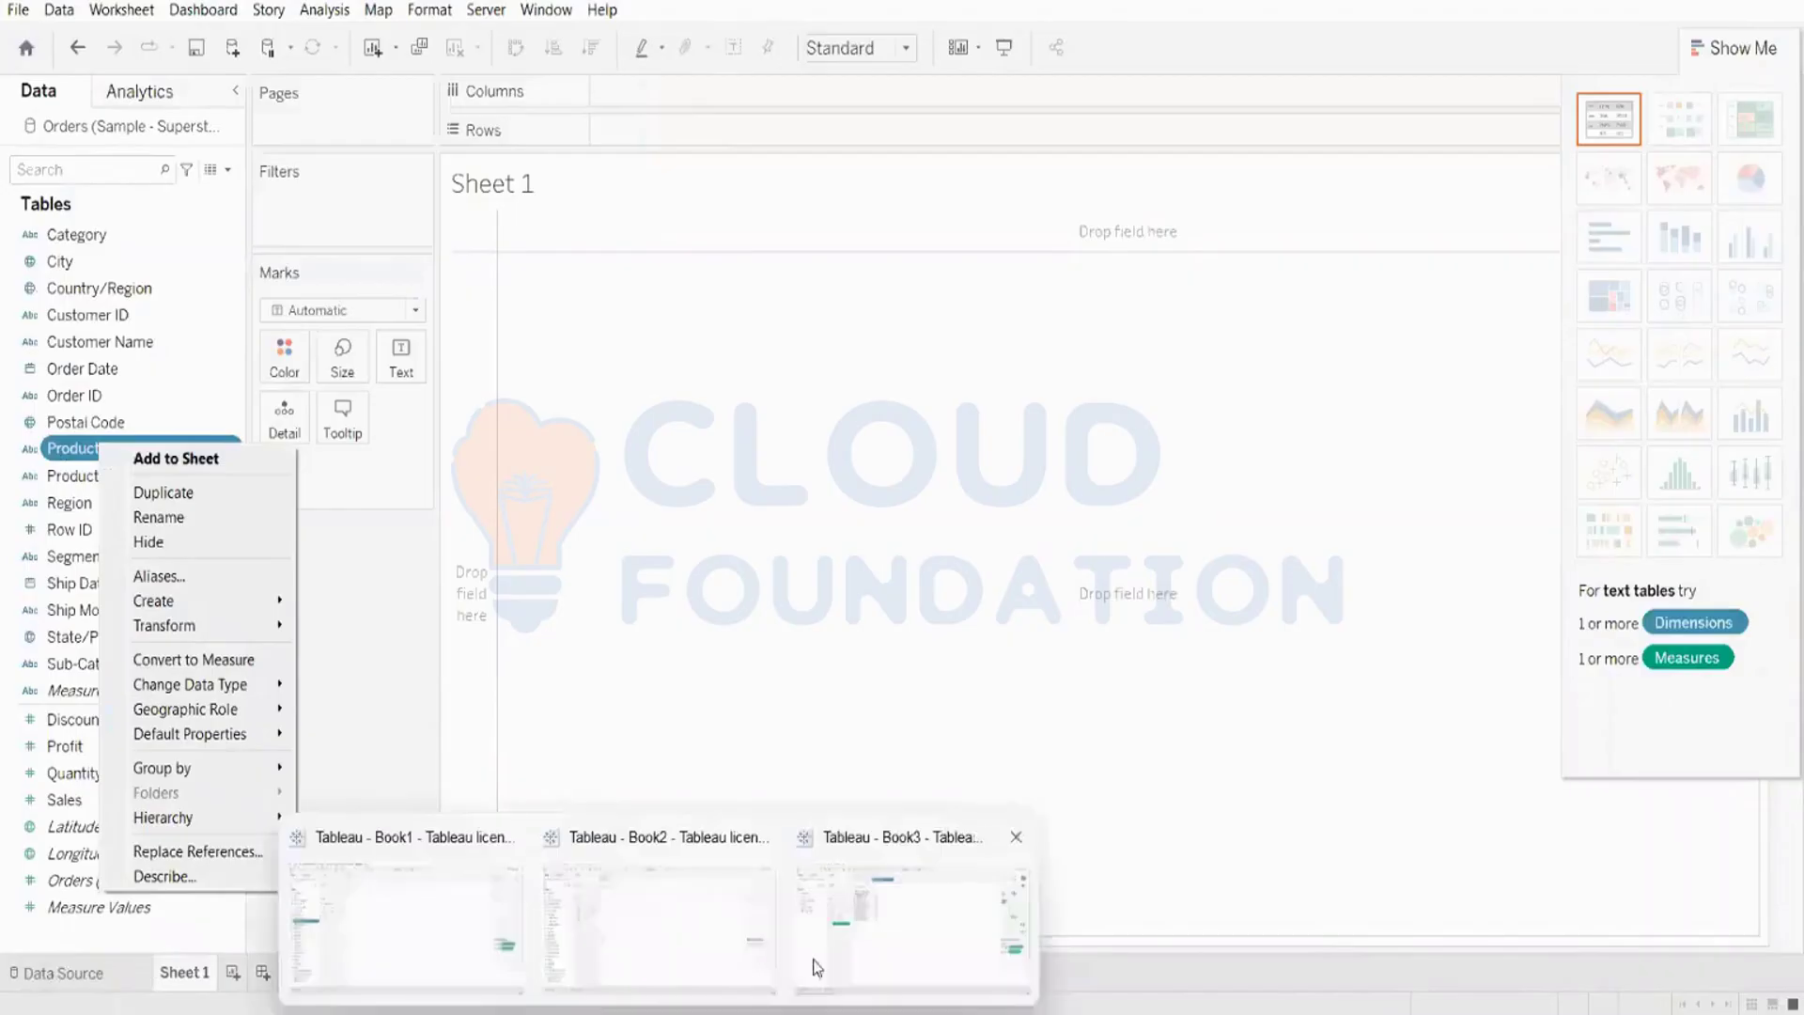
left_click(846, 933)
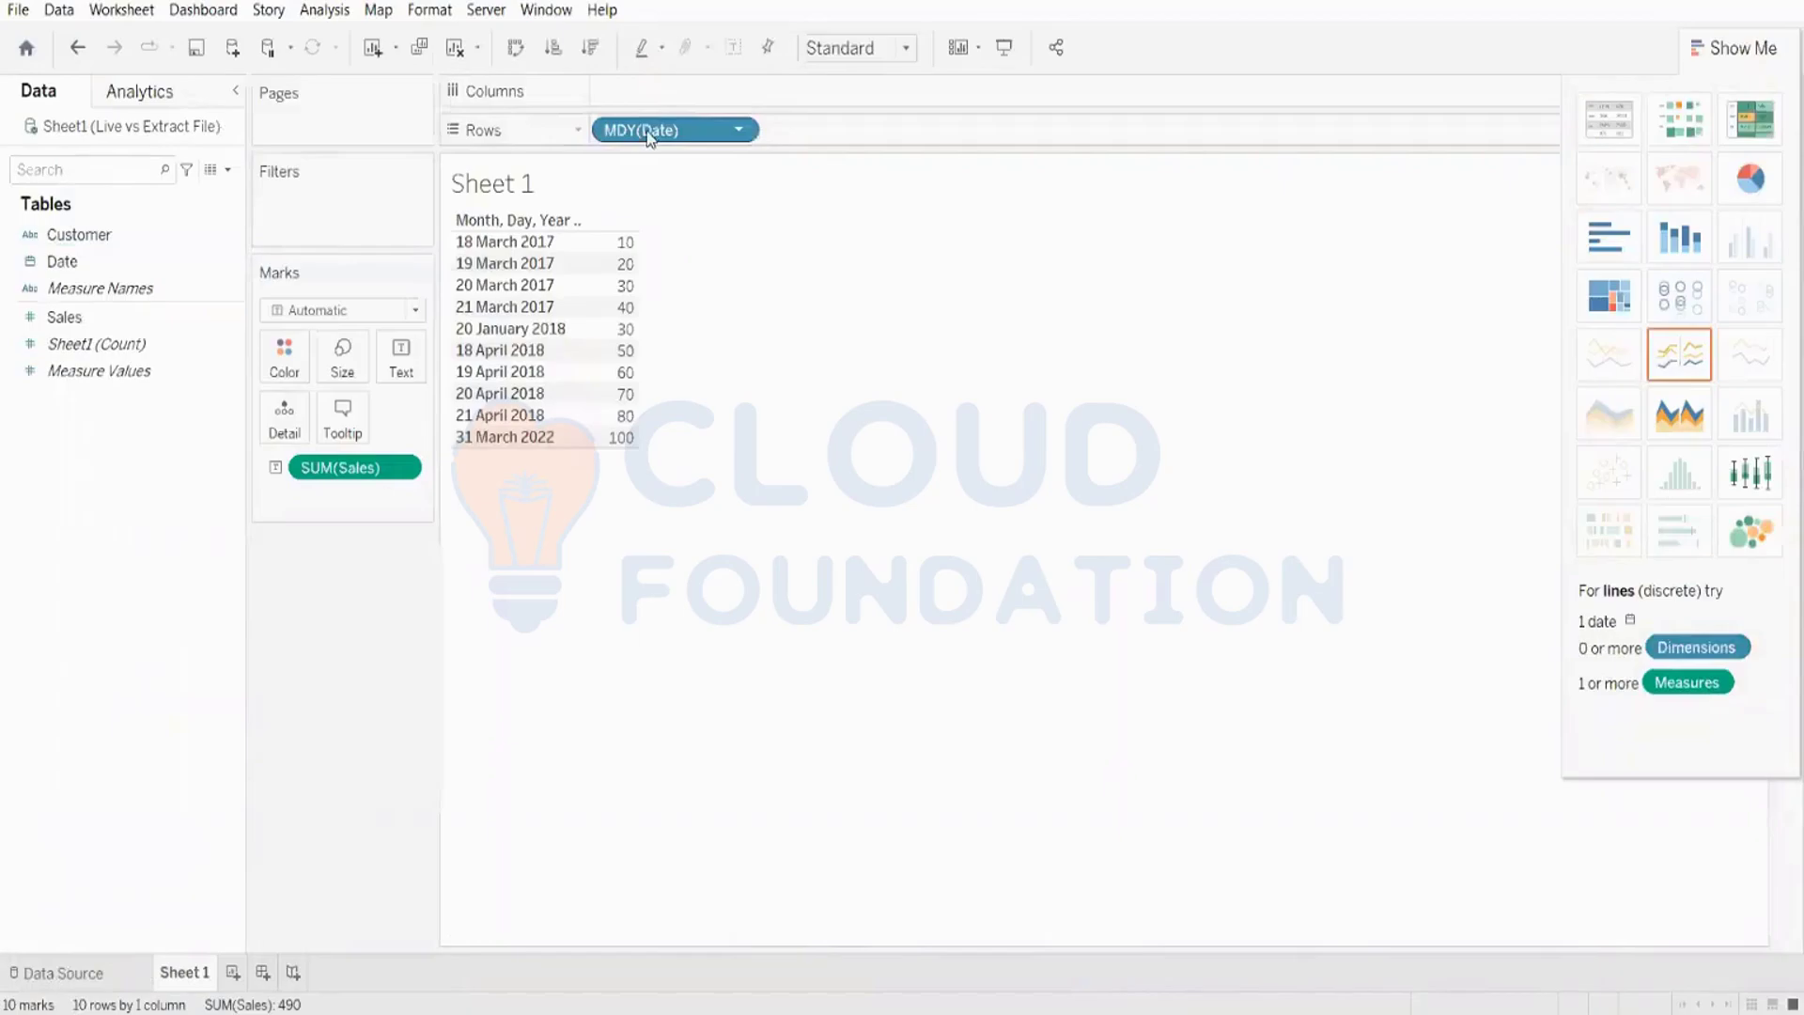
right_click(109, 262)
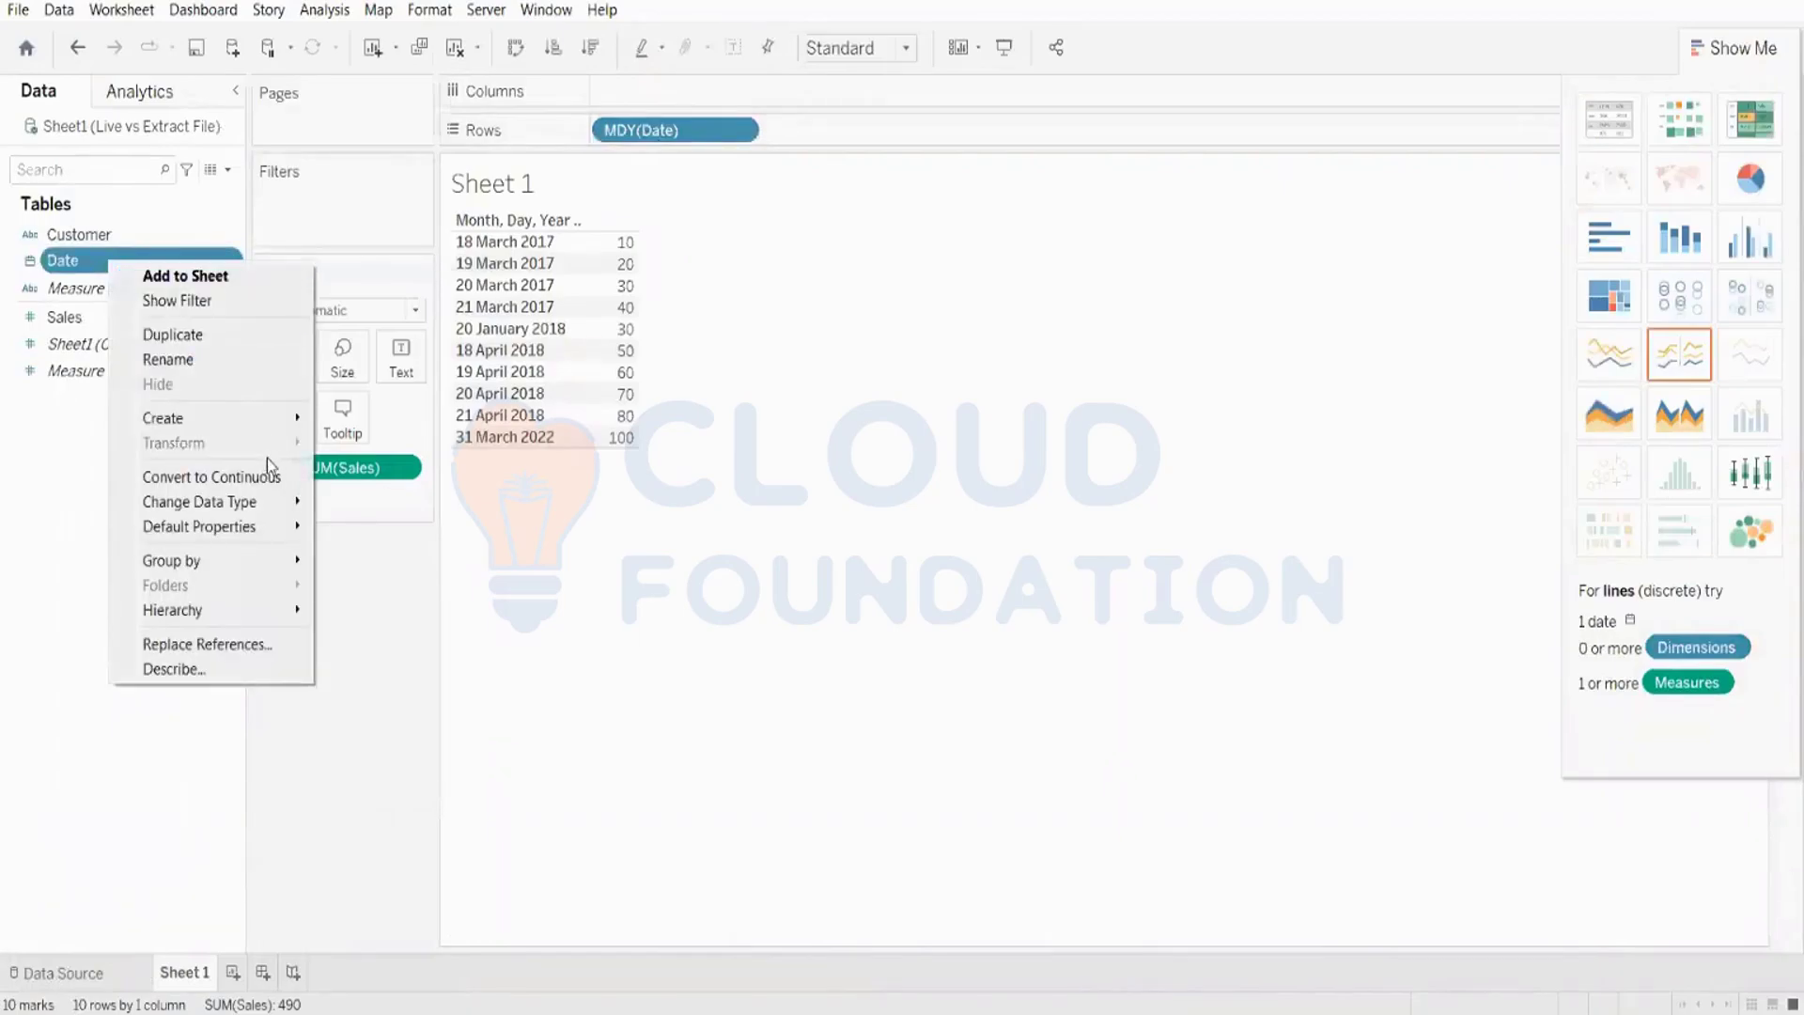
mouse_move(273, 501)
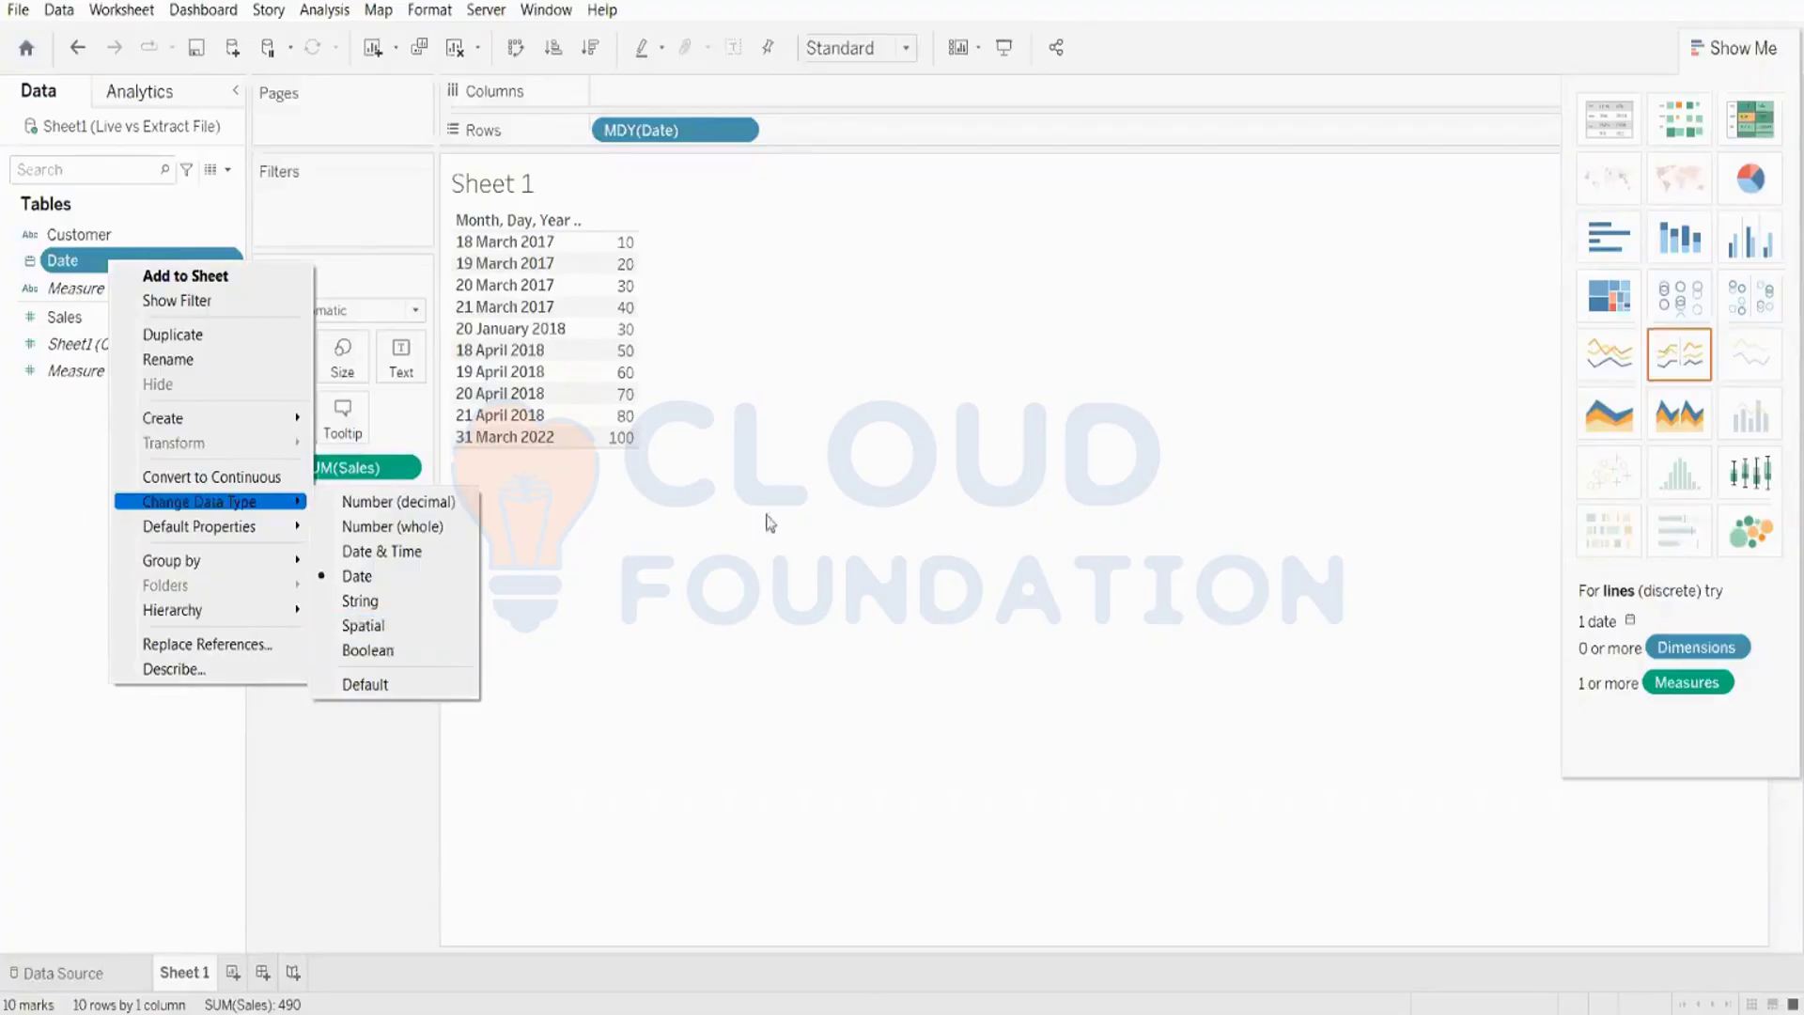
left_click(711, 539)
- Examine the options for the 20 March 2017 label and the date-level choices for MDY(Date) on Rows
right_click(501, 291)
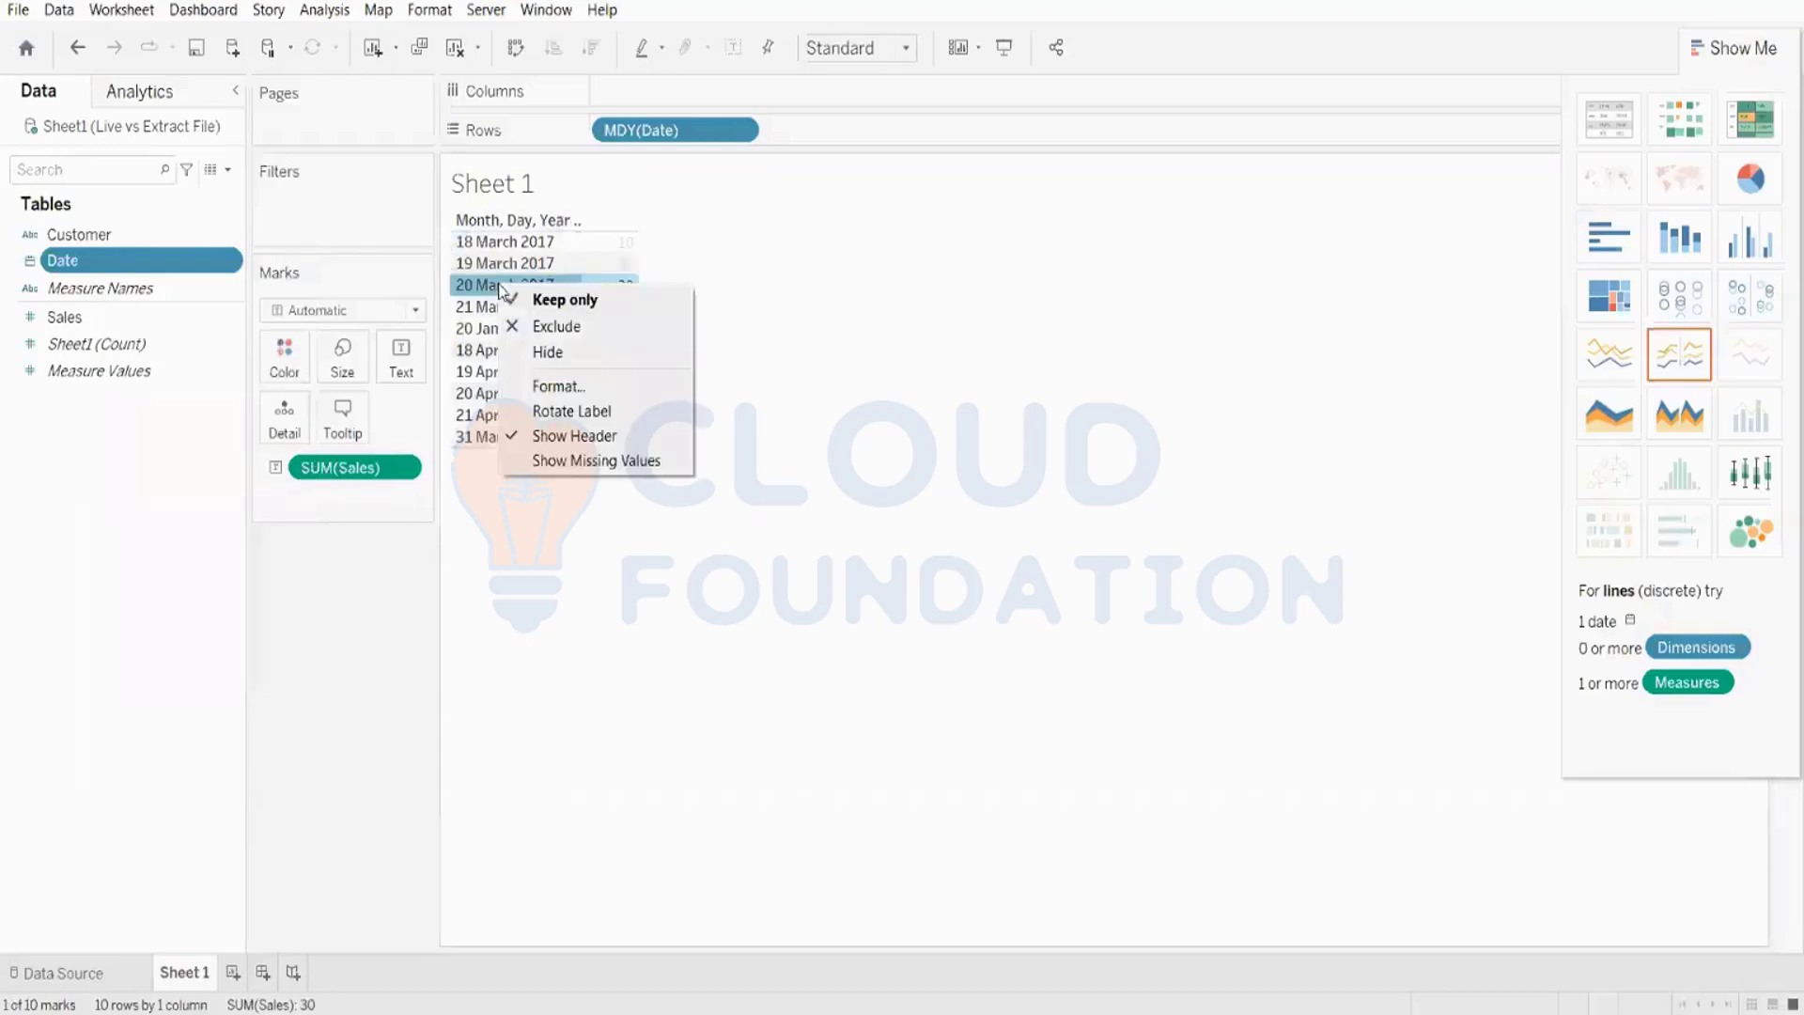
left_click(643, 114)
right_click(644, 129)
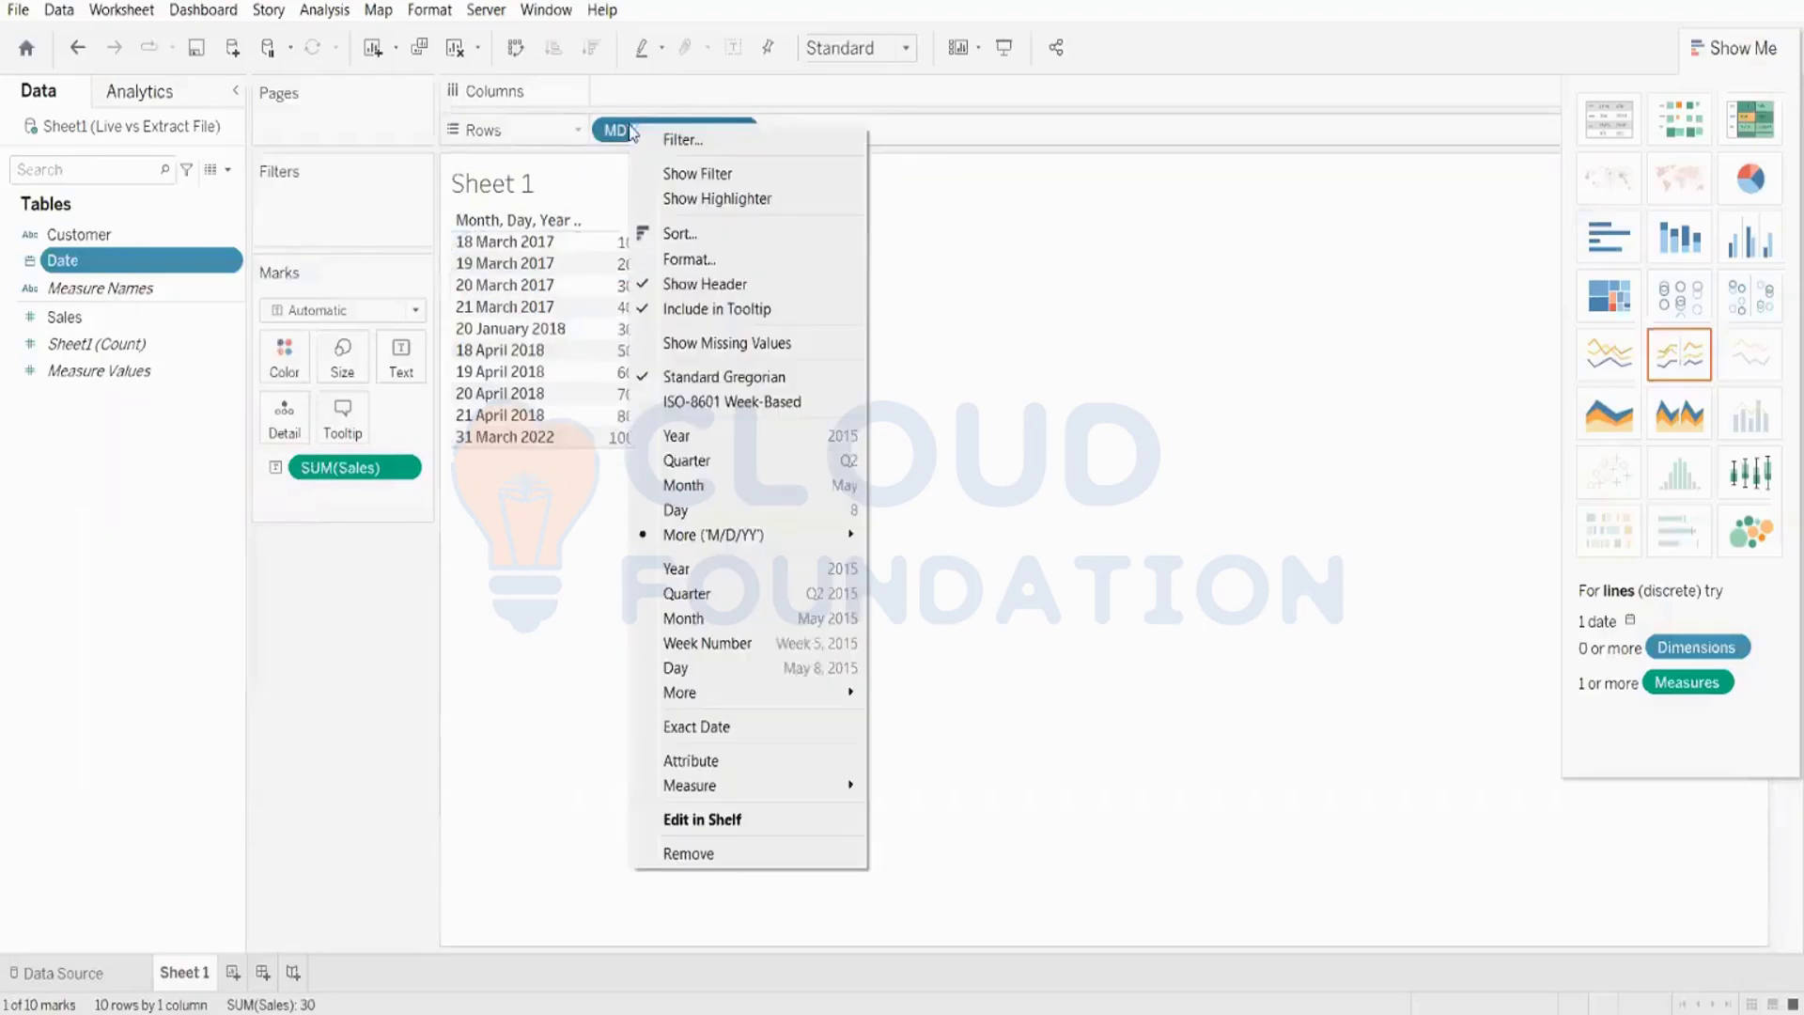
left_click(926, 592)
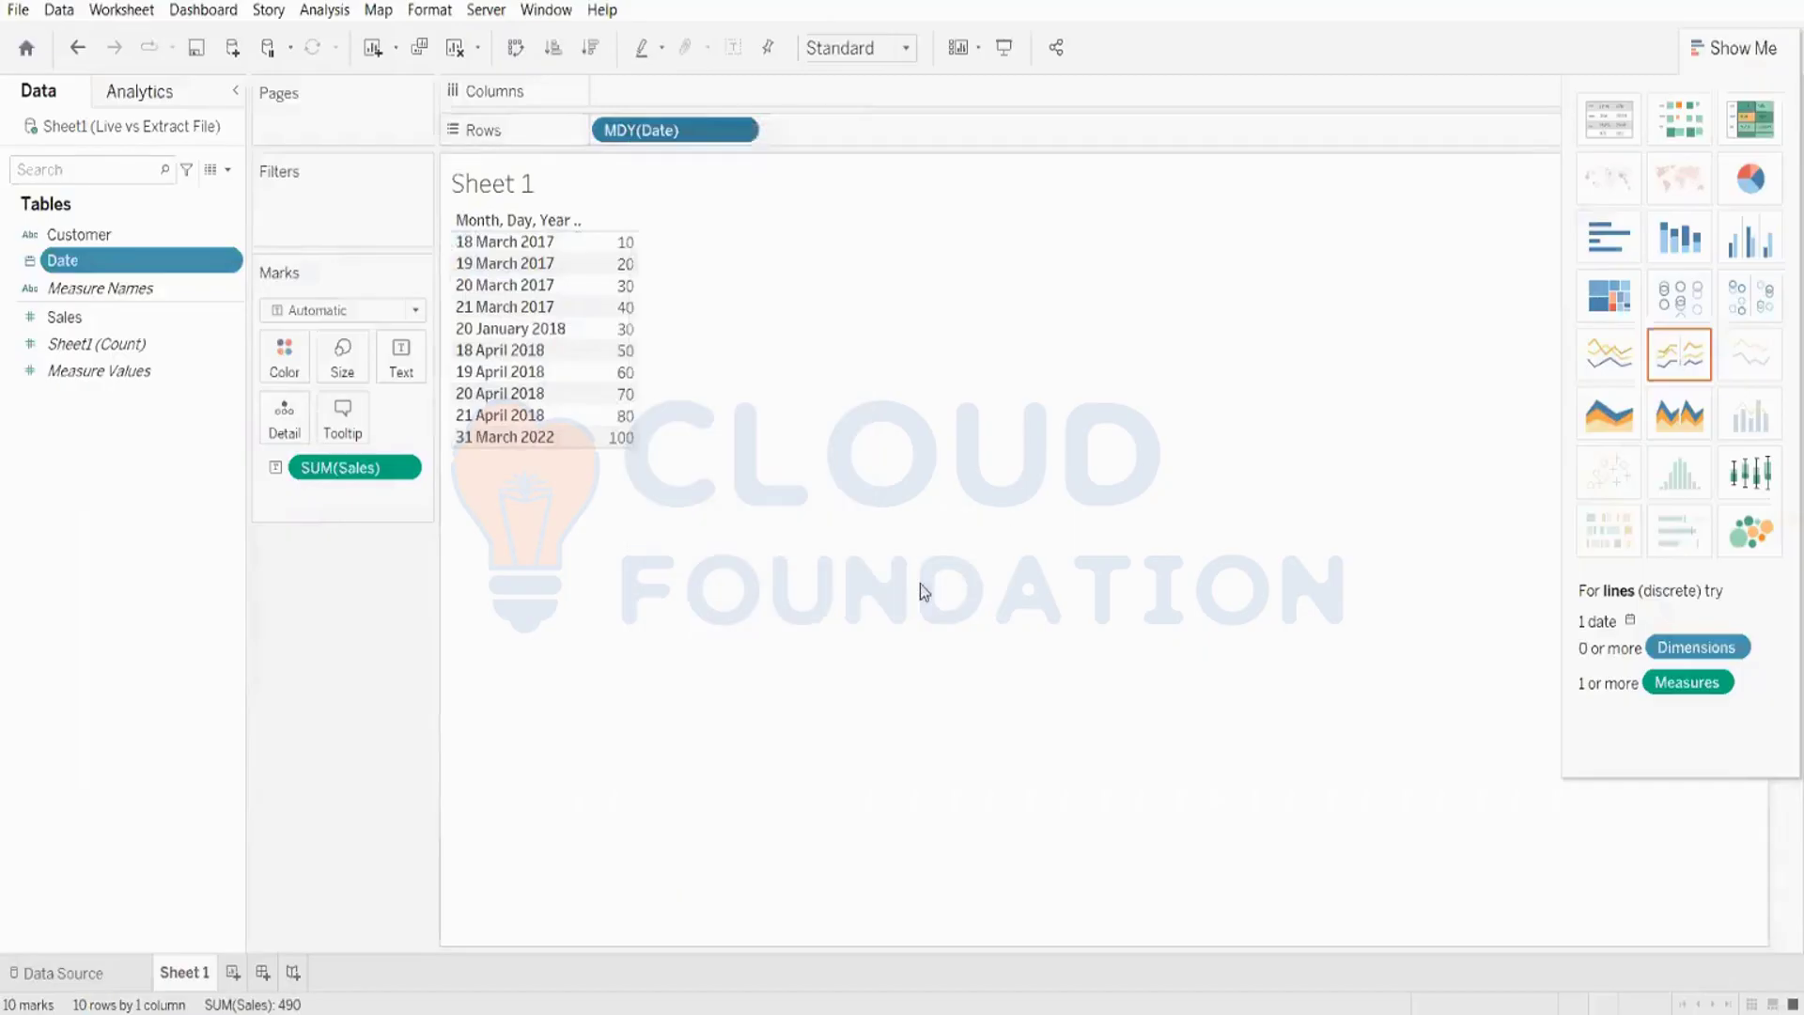
right_click(644, 131)
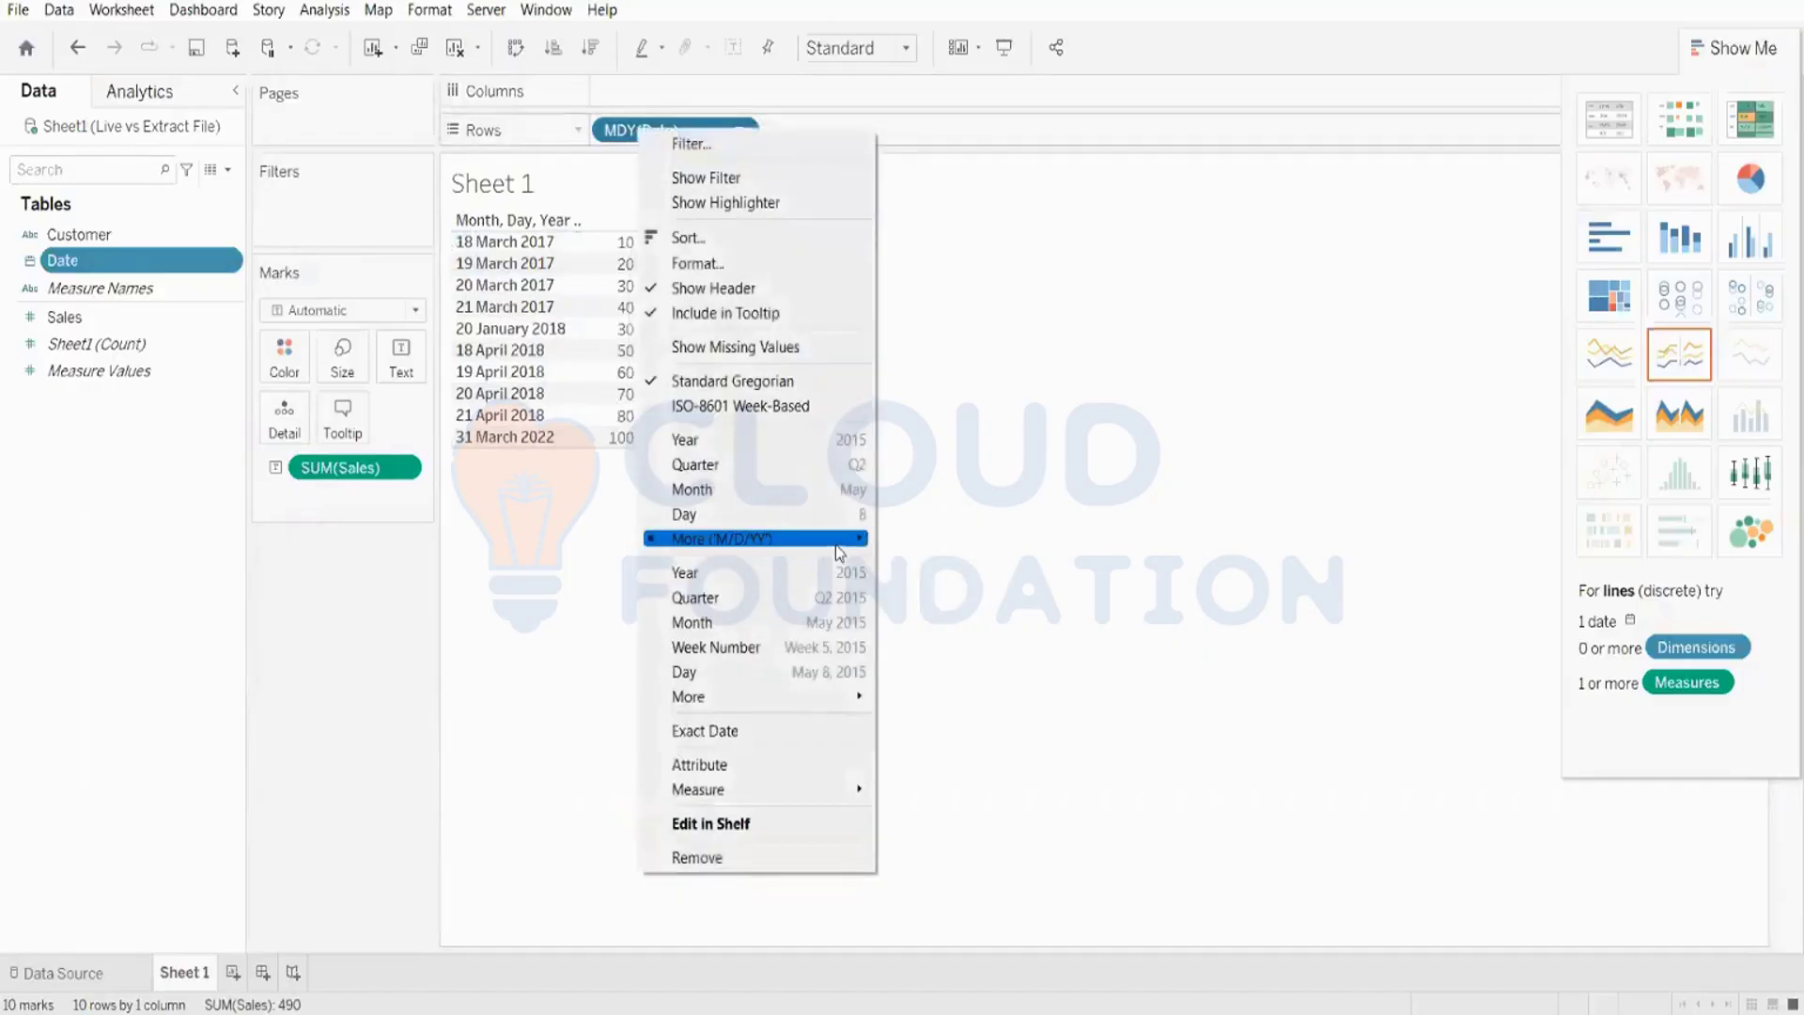
mouse_move(831, 540)
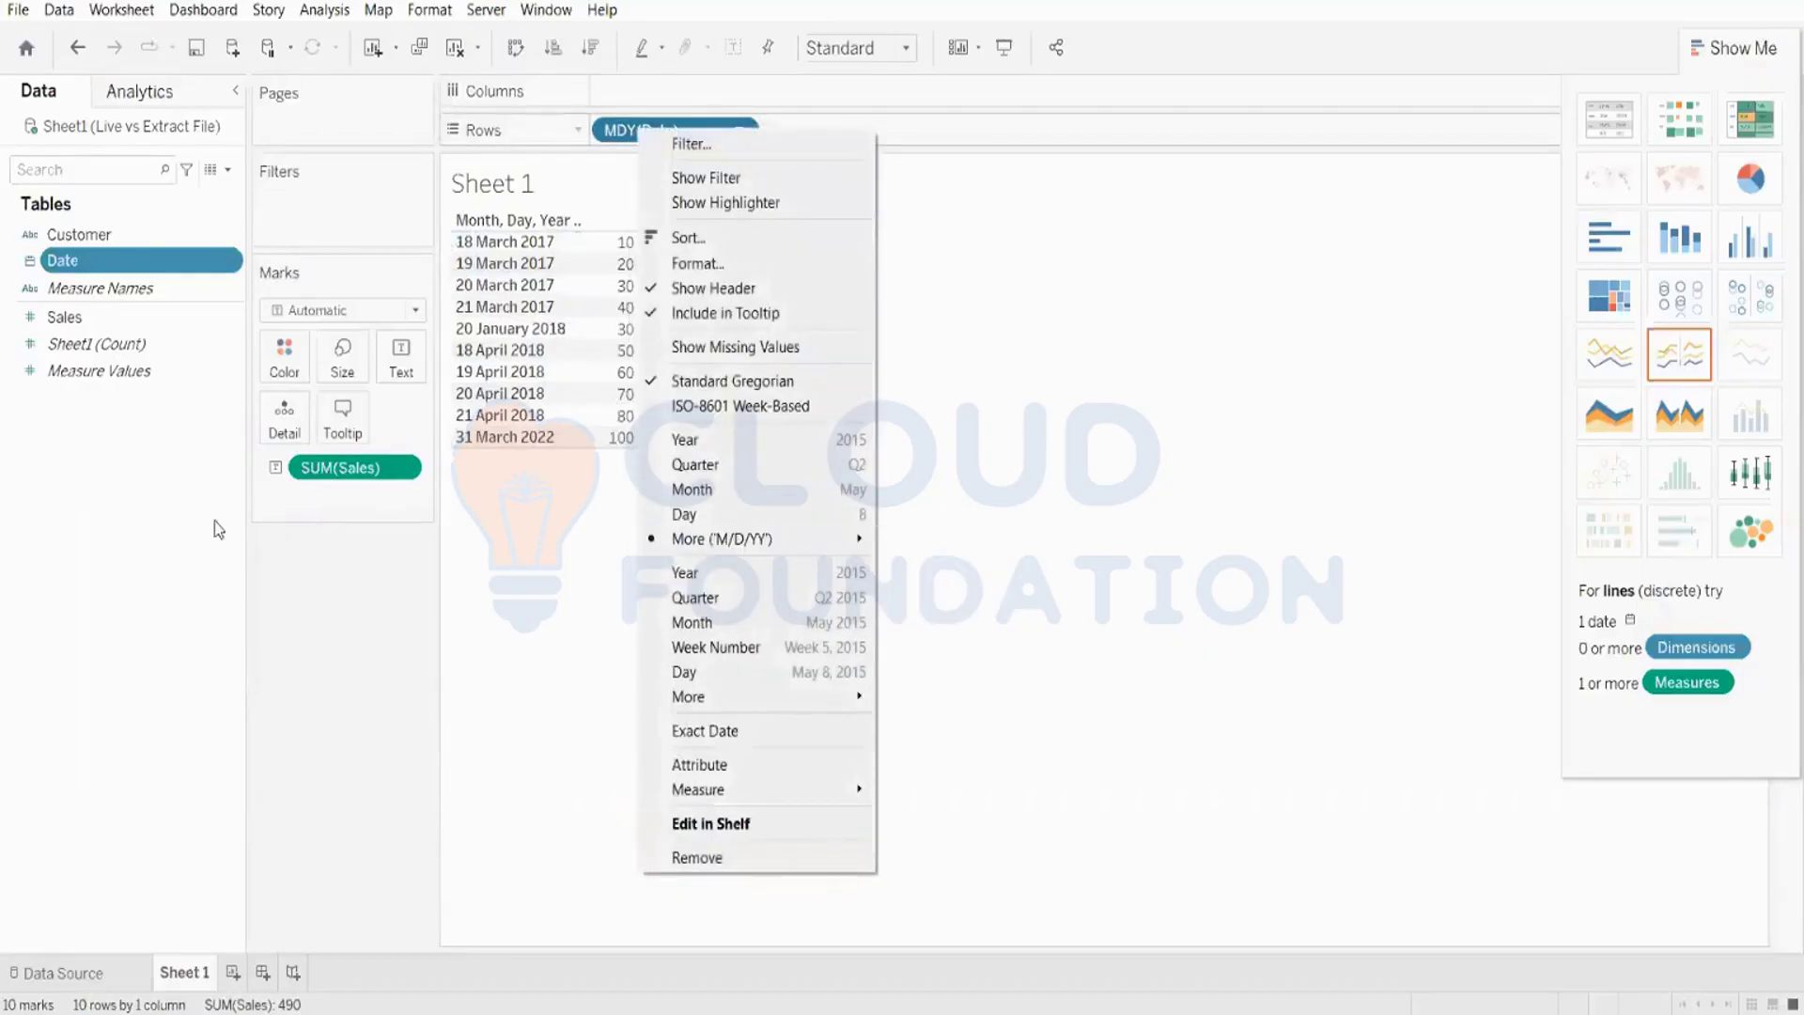
left_click(391, 637)
- Add Customer to Rows after MDY(Date) in Sheet 1
left_click_drag(79, 234, 923, 153)
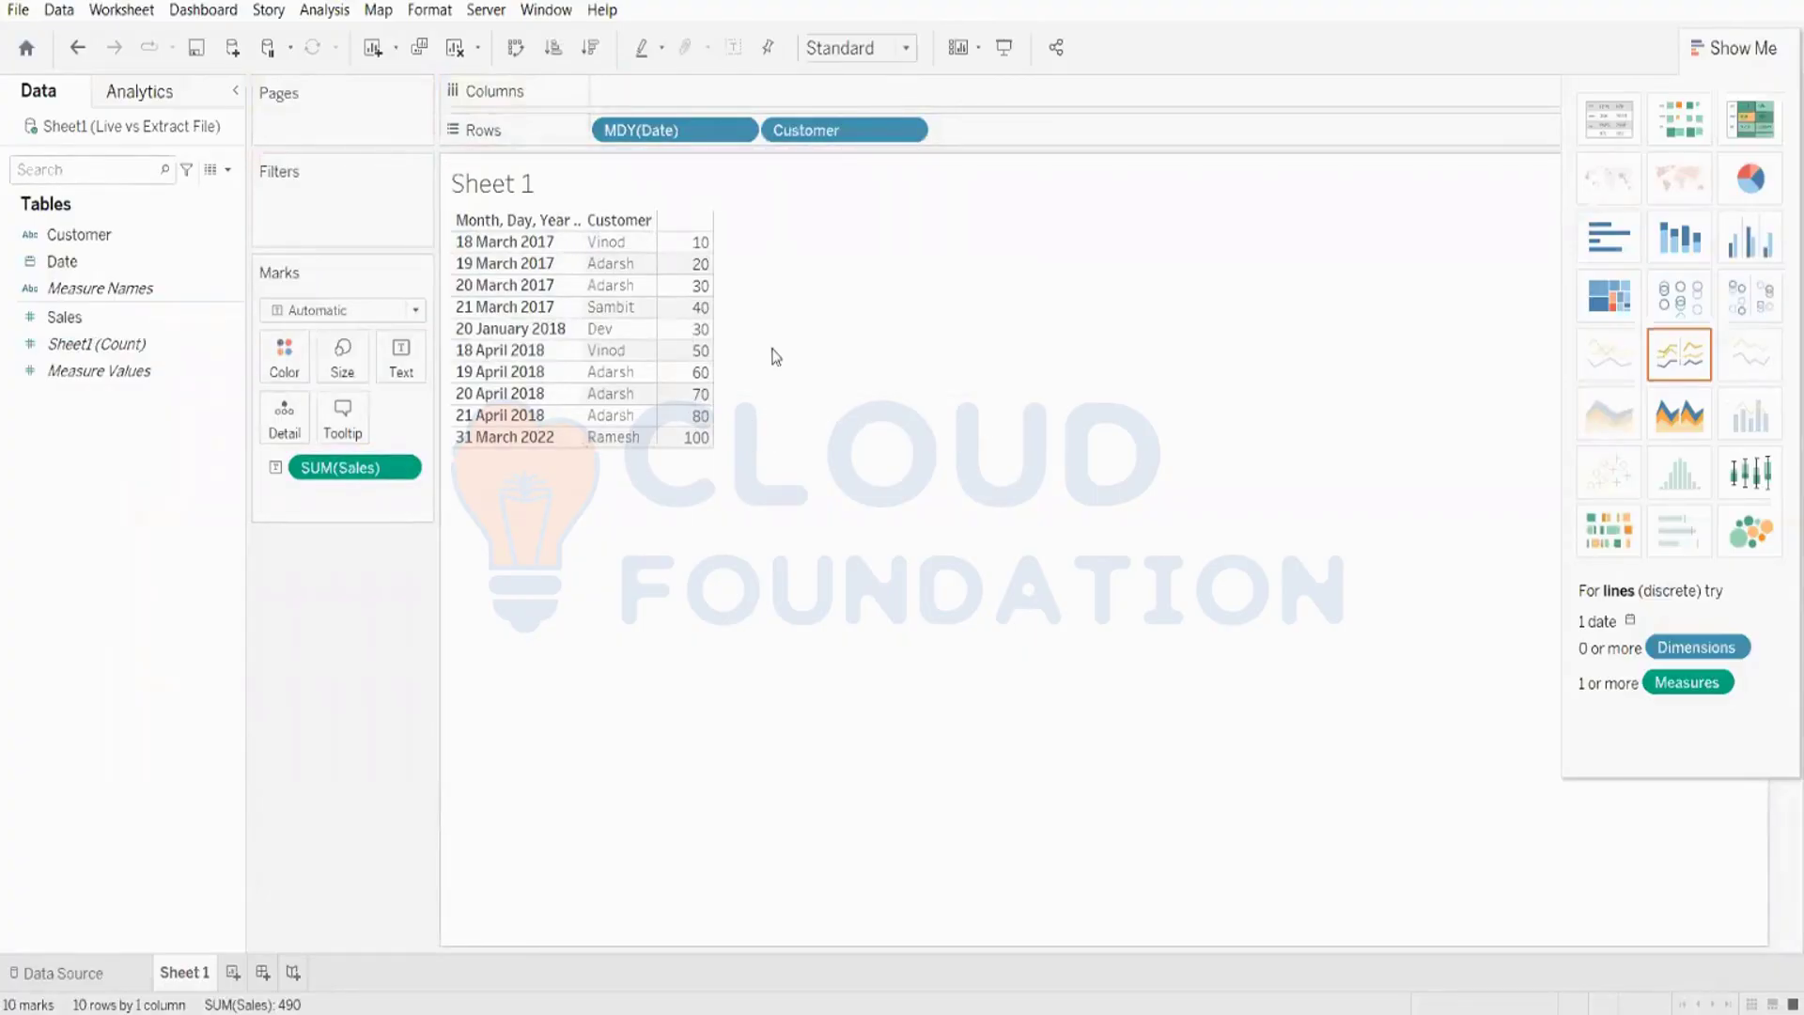
left_click(658, 1013)
- Examine the data commands and the refresh and extract options of the Sheet1 (Live vs Extract File) data source
left_click(60, 11)
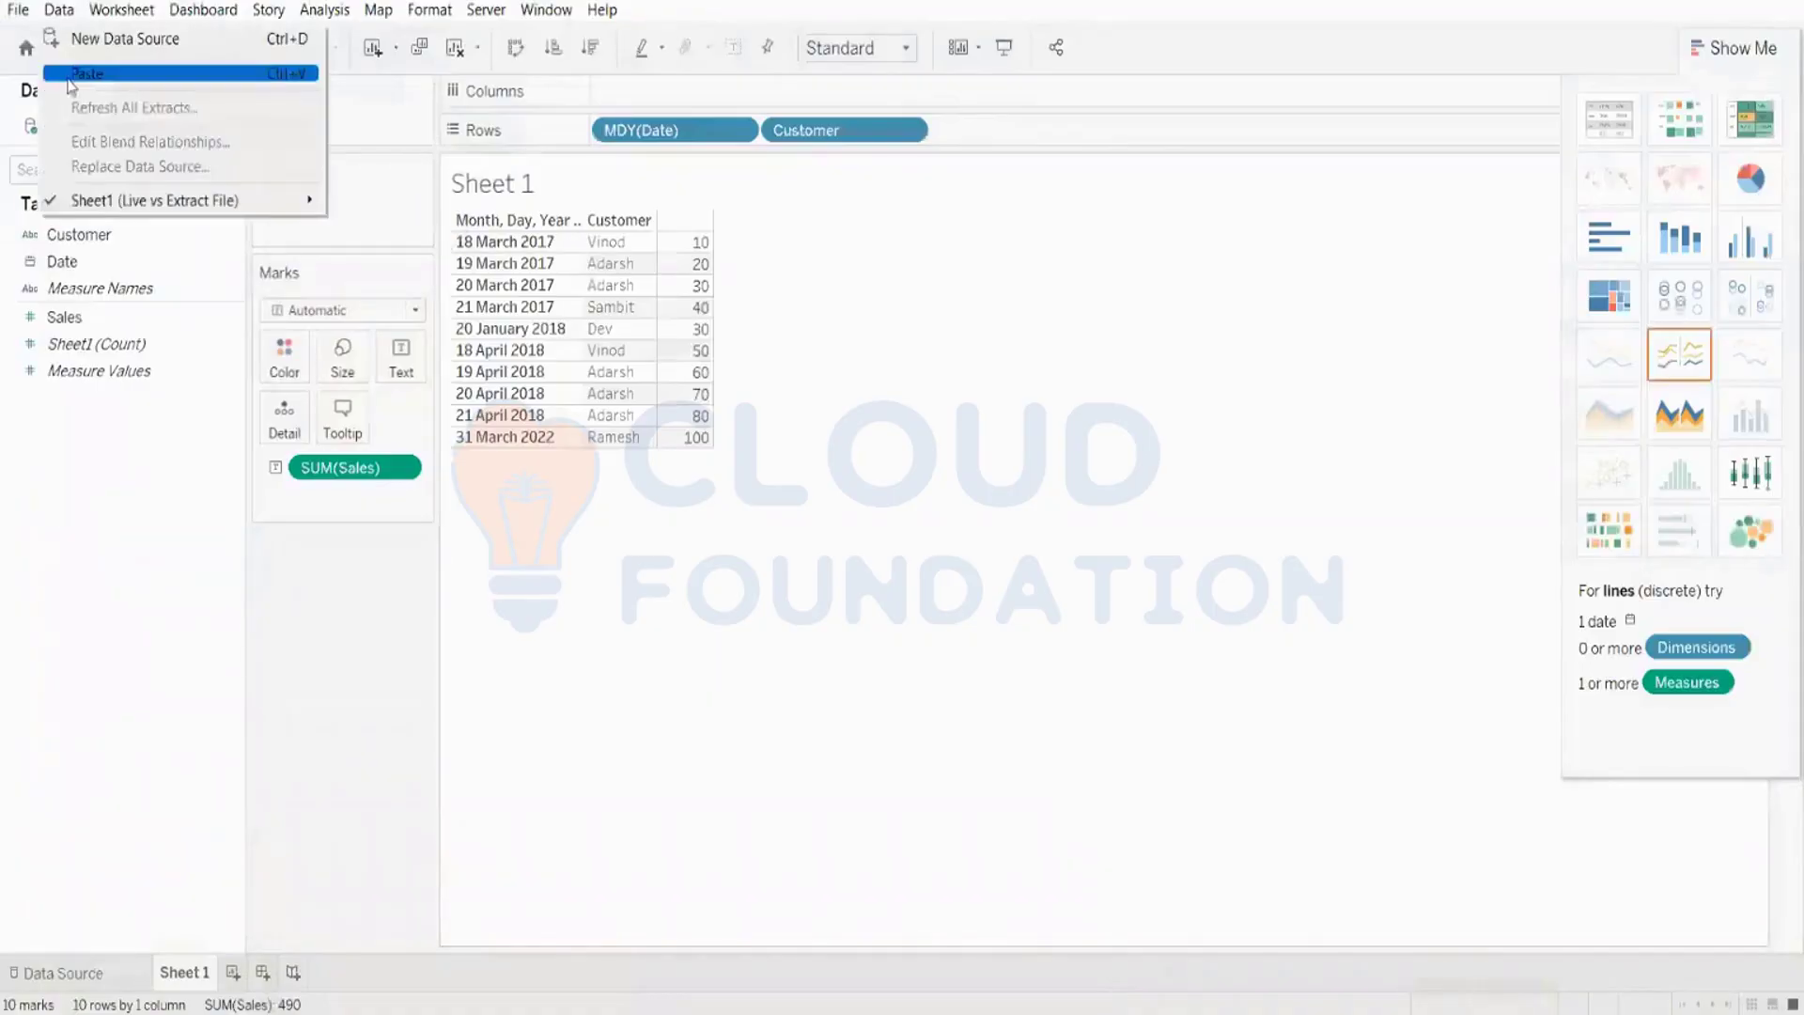
left_click(839, 369)
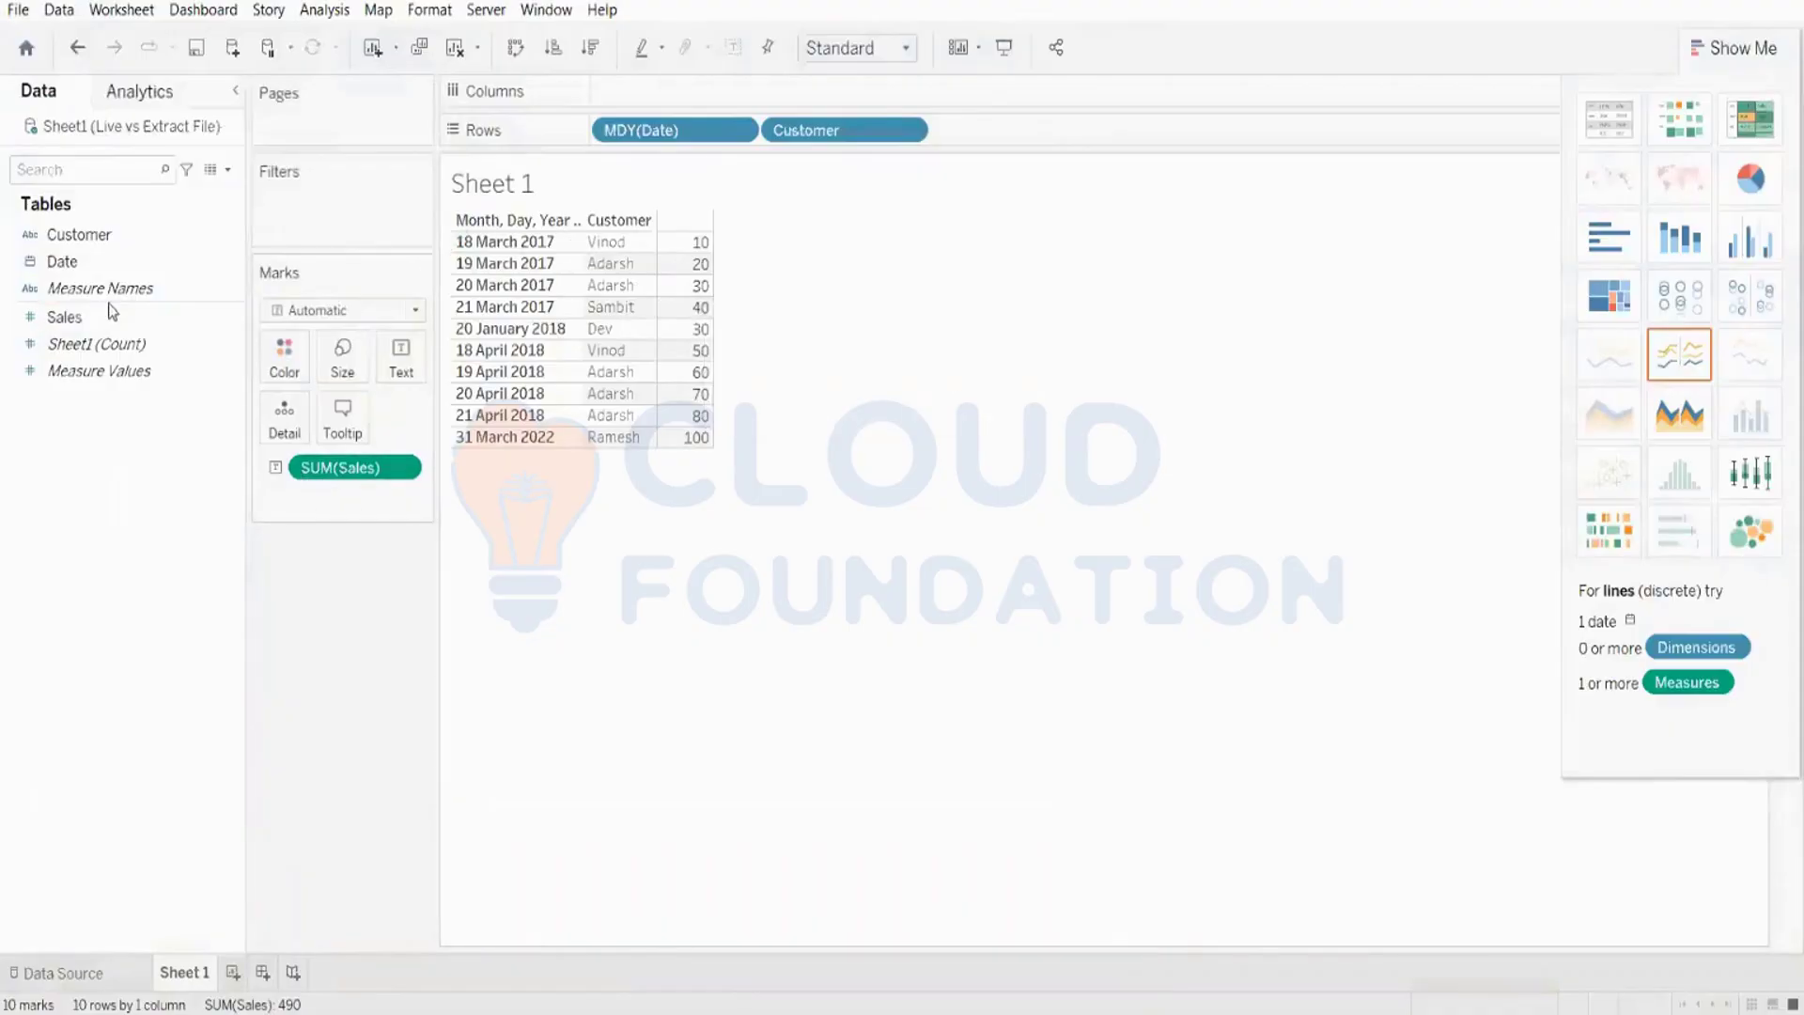
right_click(53, 129)
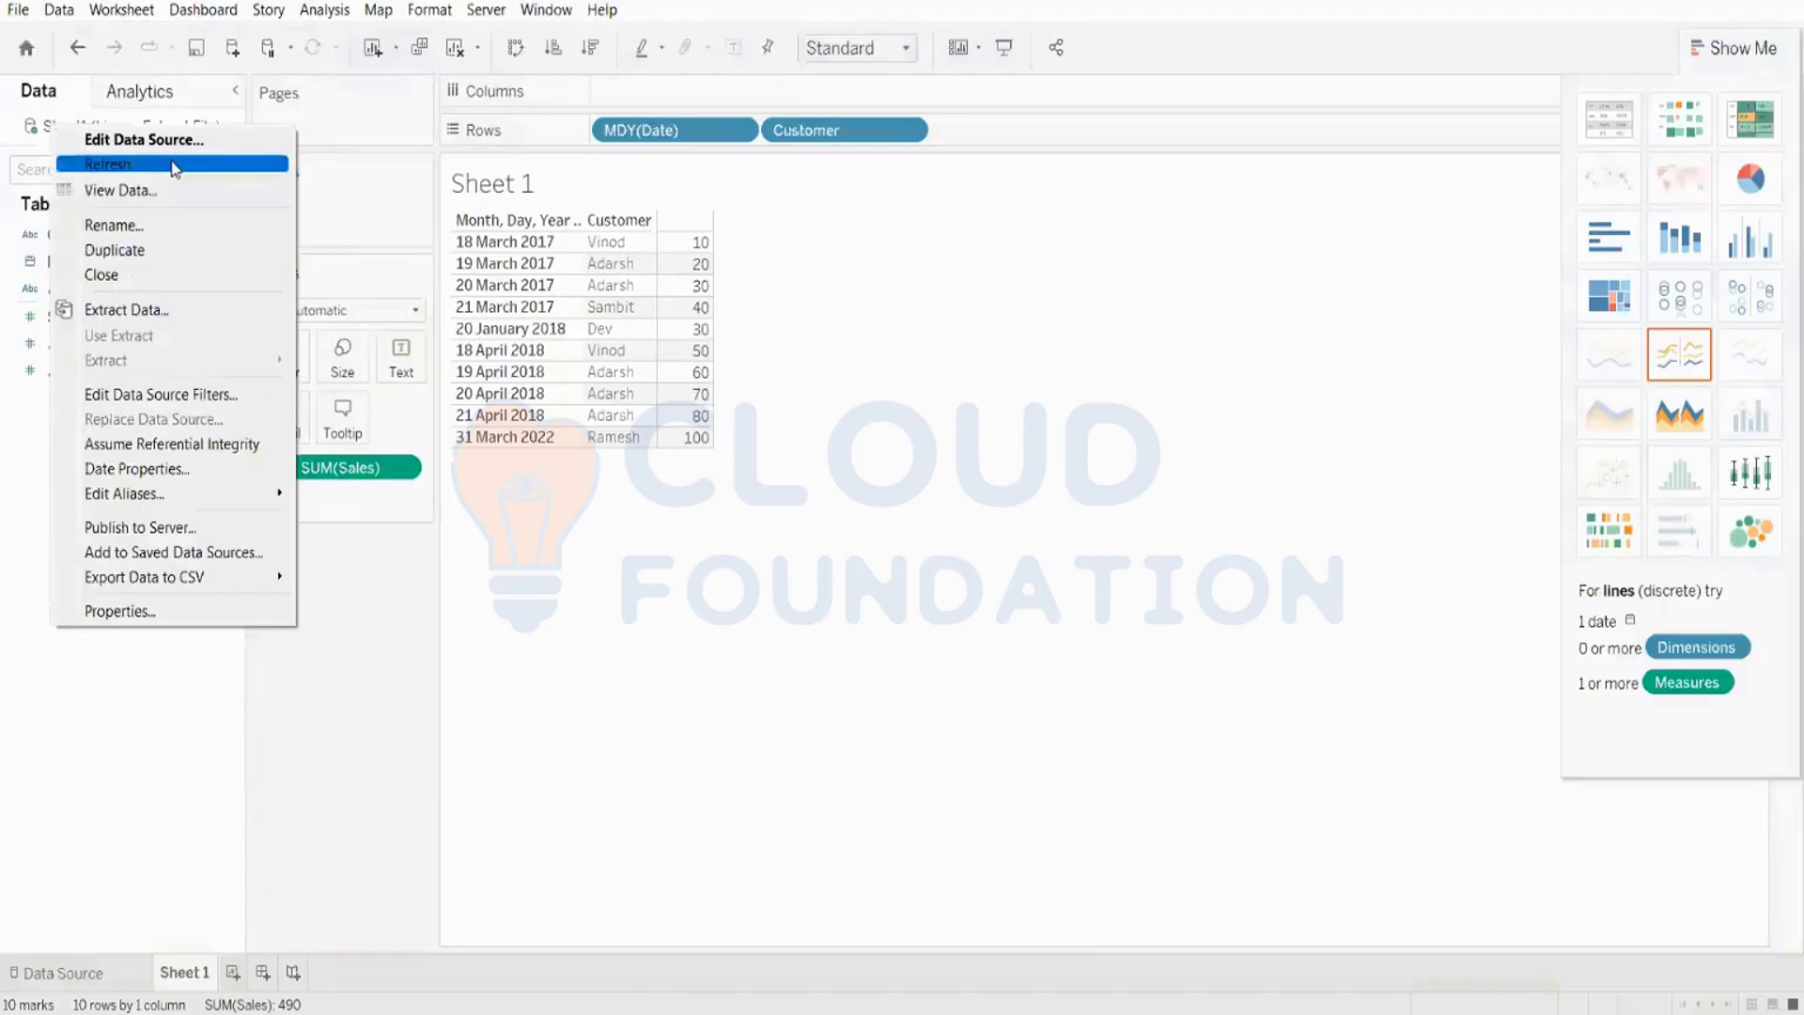
left_click(928, 694)
mouse_move(658, 1013)
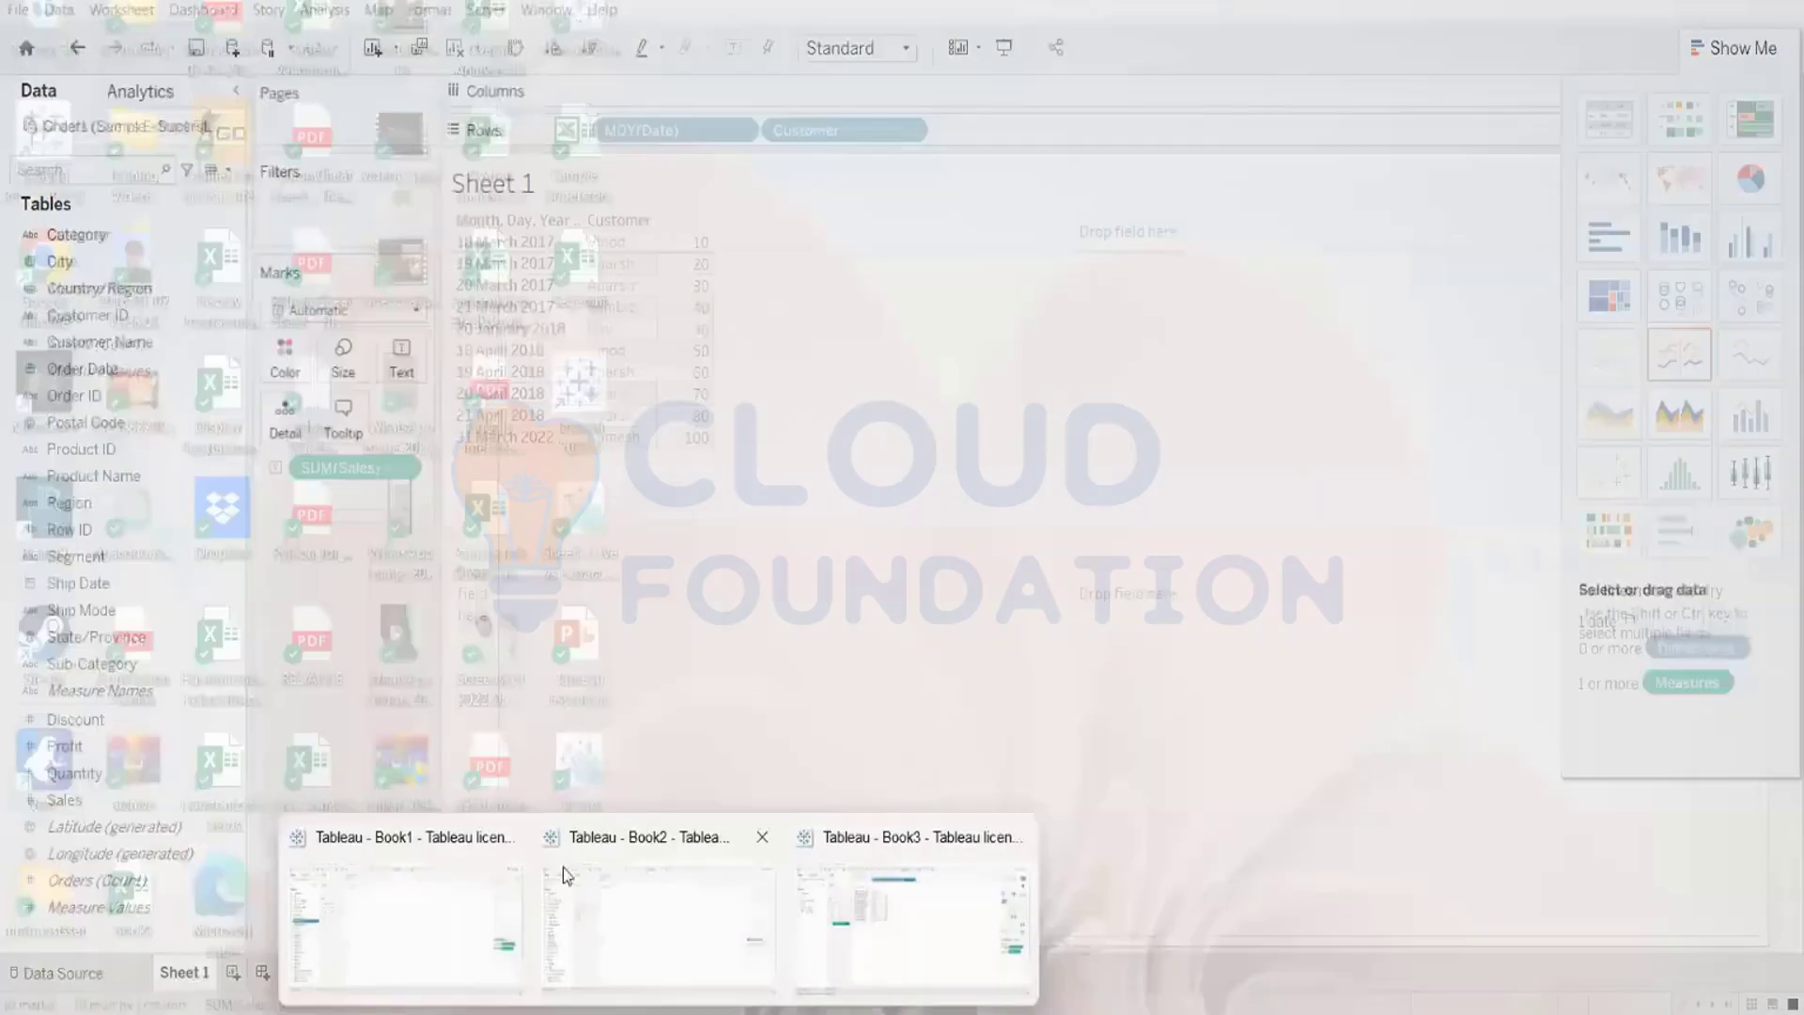
- Switch to the workbook with the Orders (Sample - Superstore) data and open its data source page
mouse_move(496, 916)
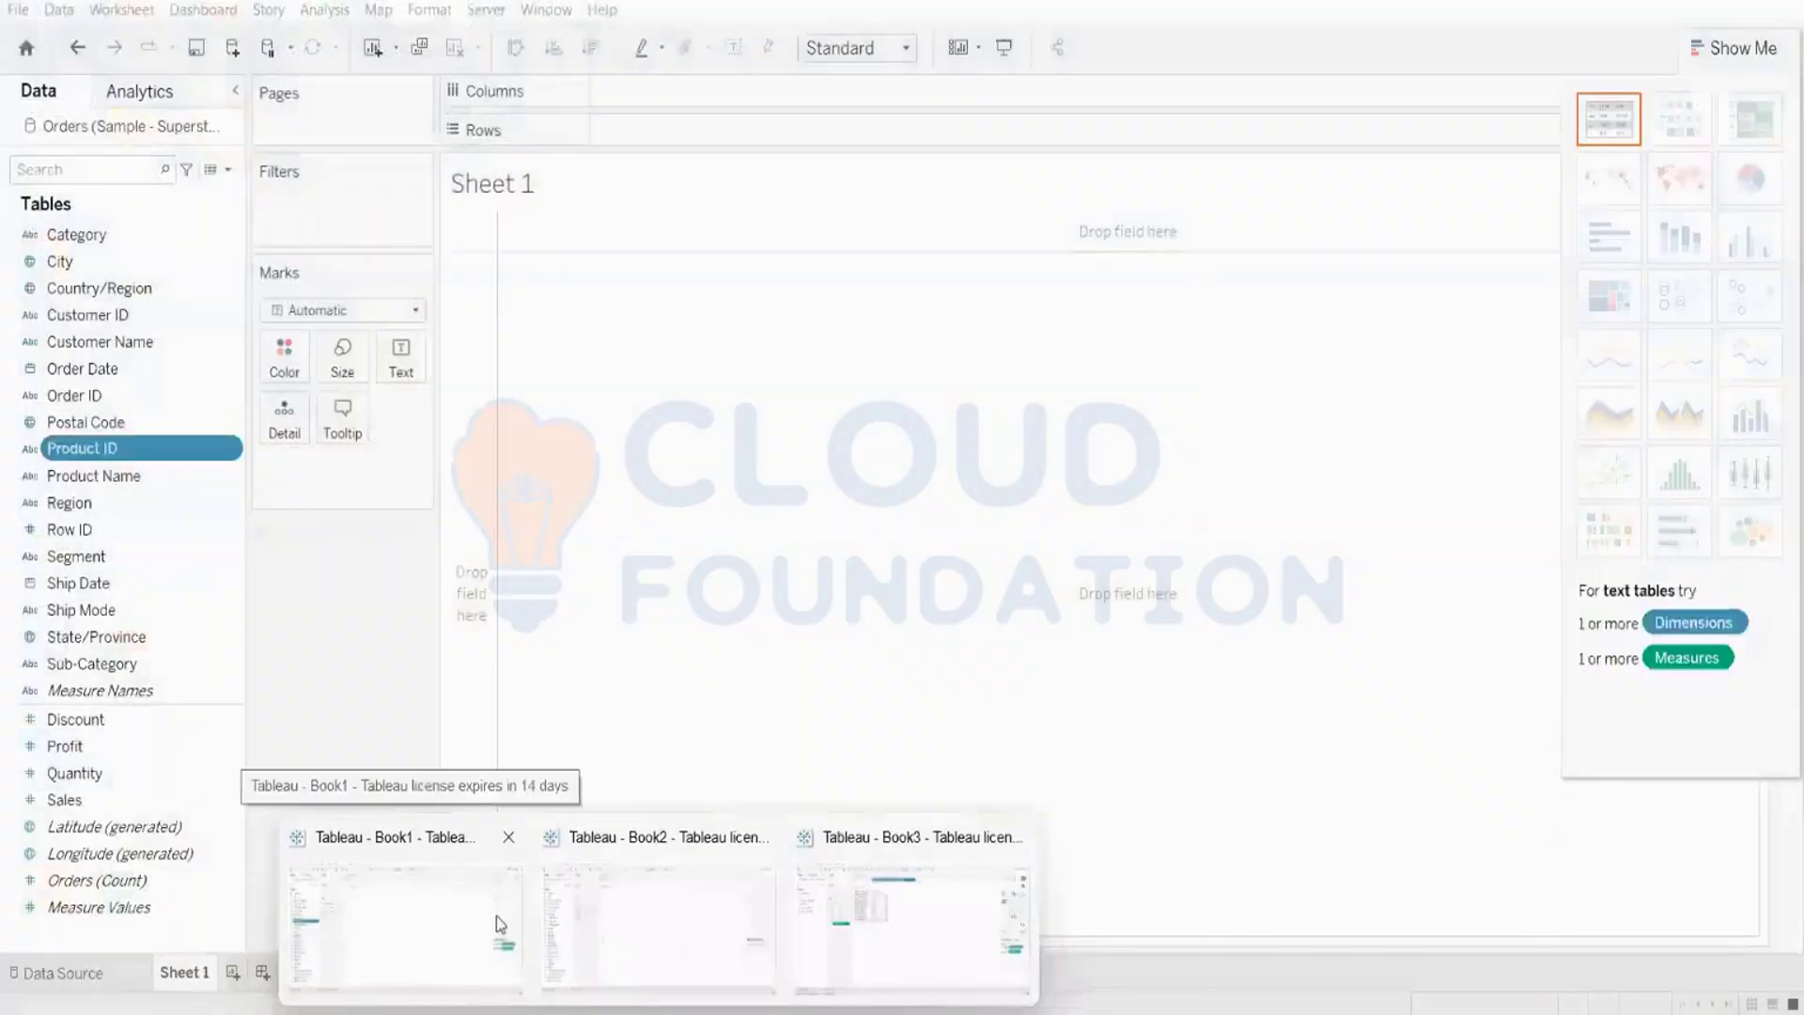
left_click(549, 876)
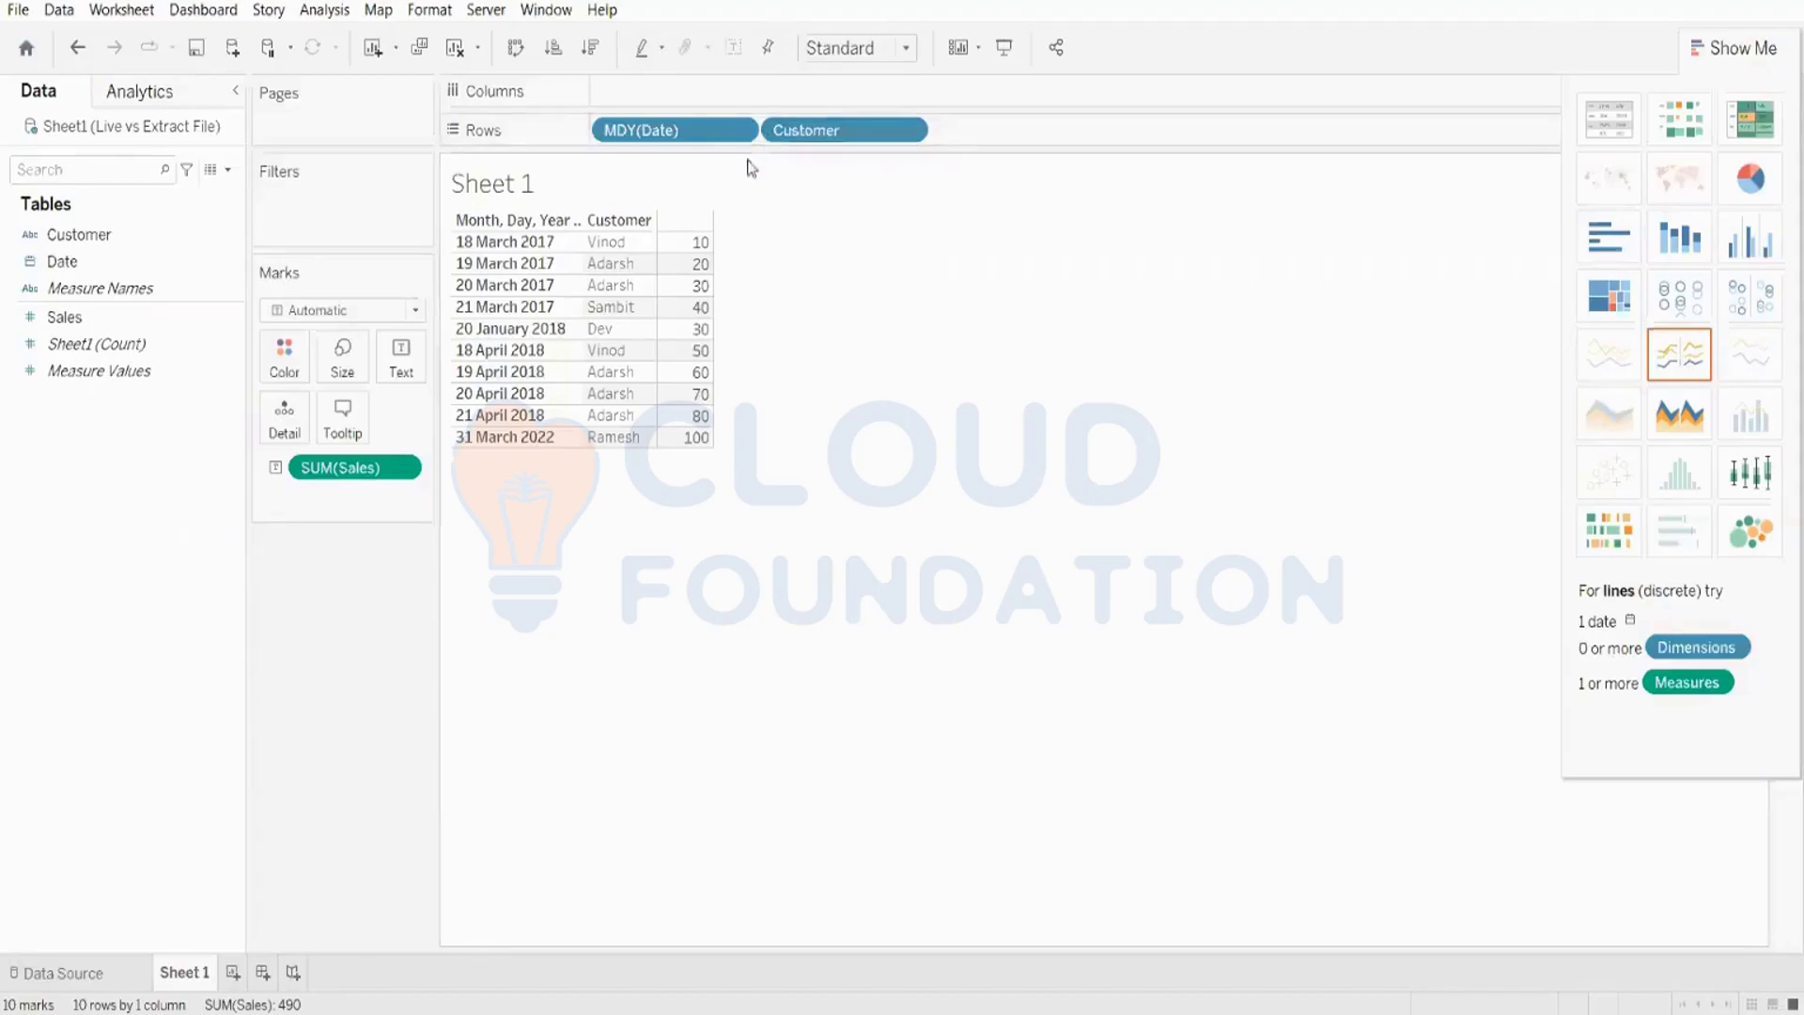
left_click(659, 1014)
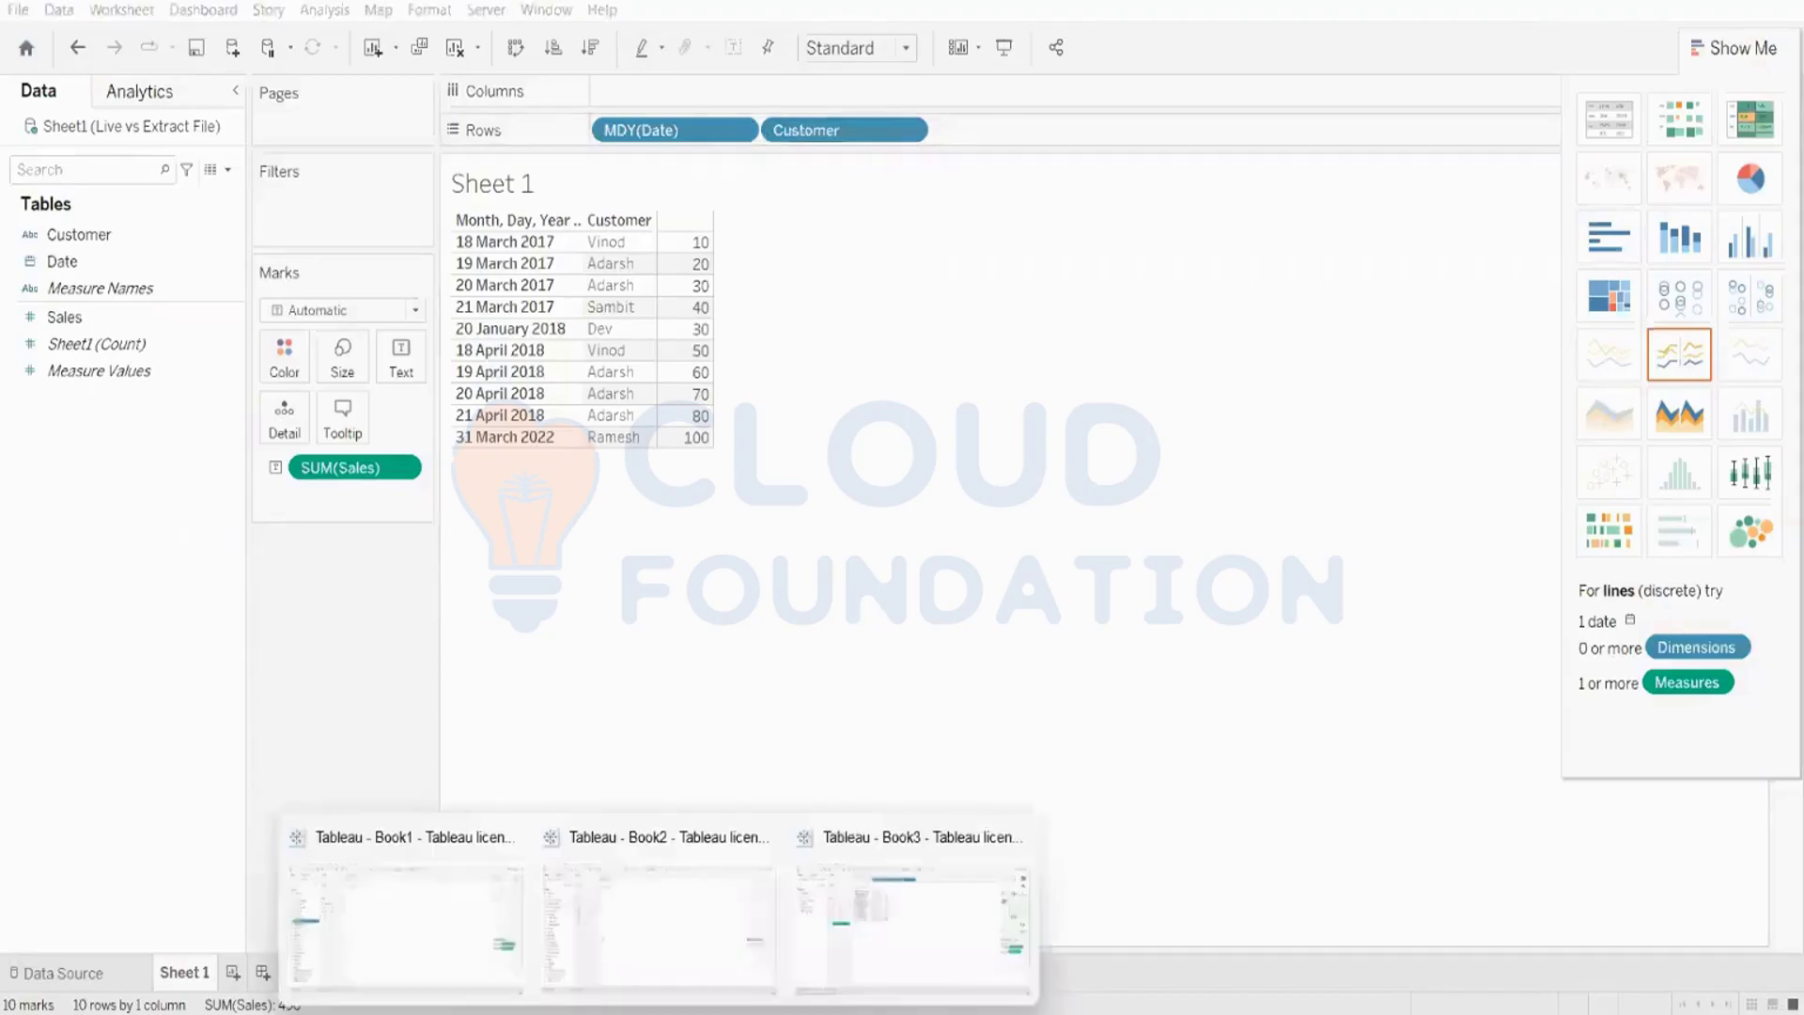
left_click(659, 957)
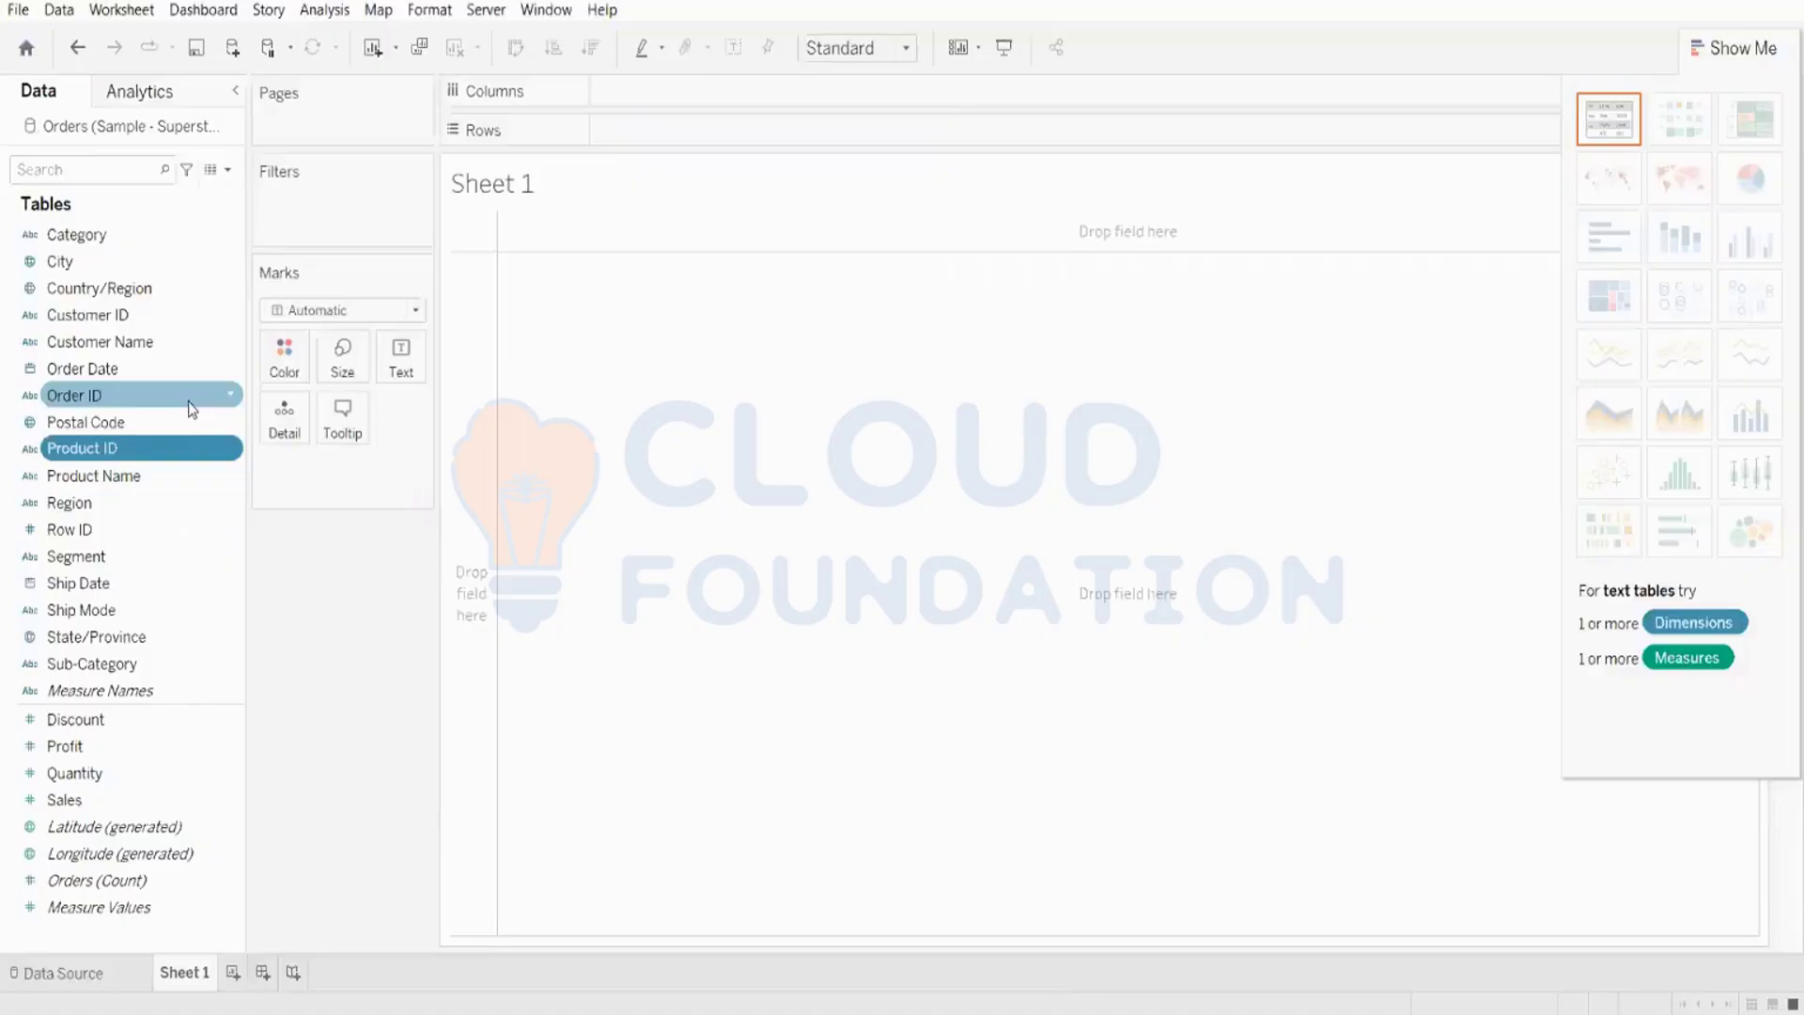
left_click(87, 972)
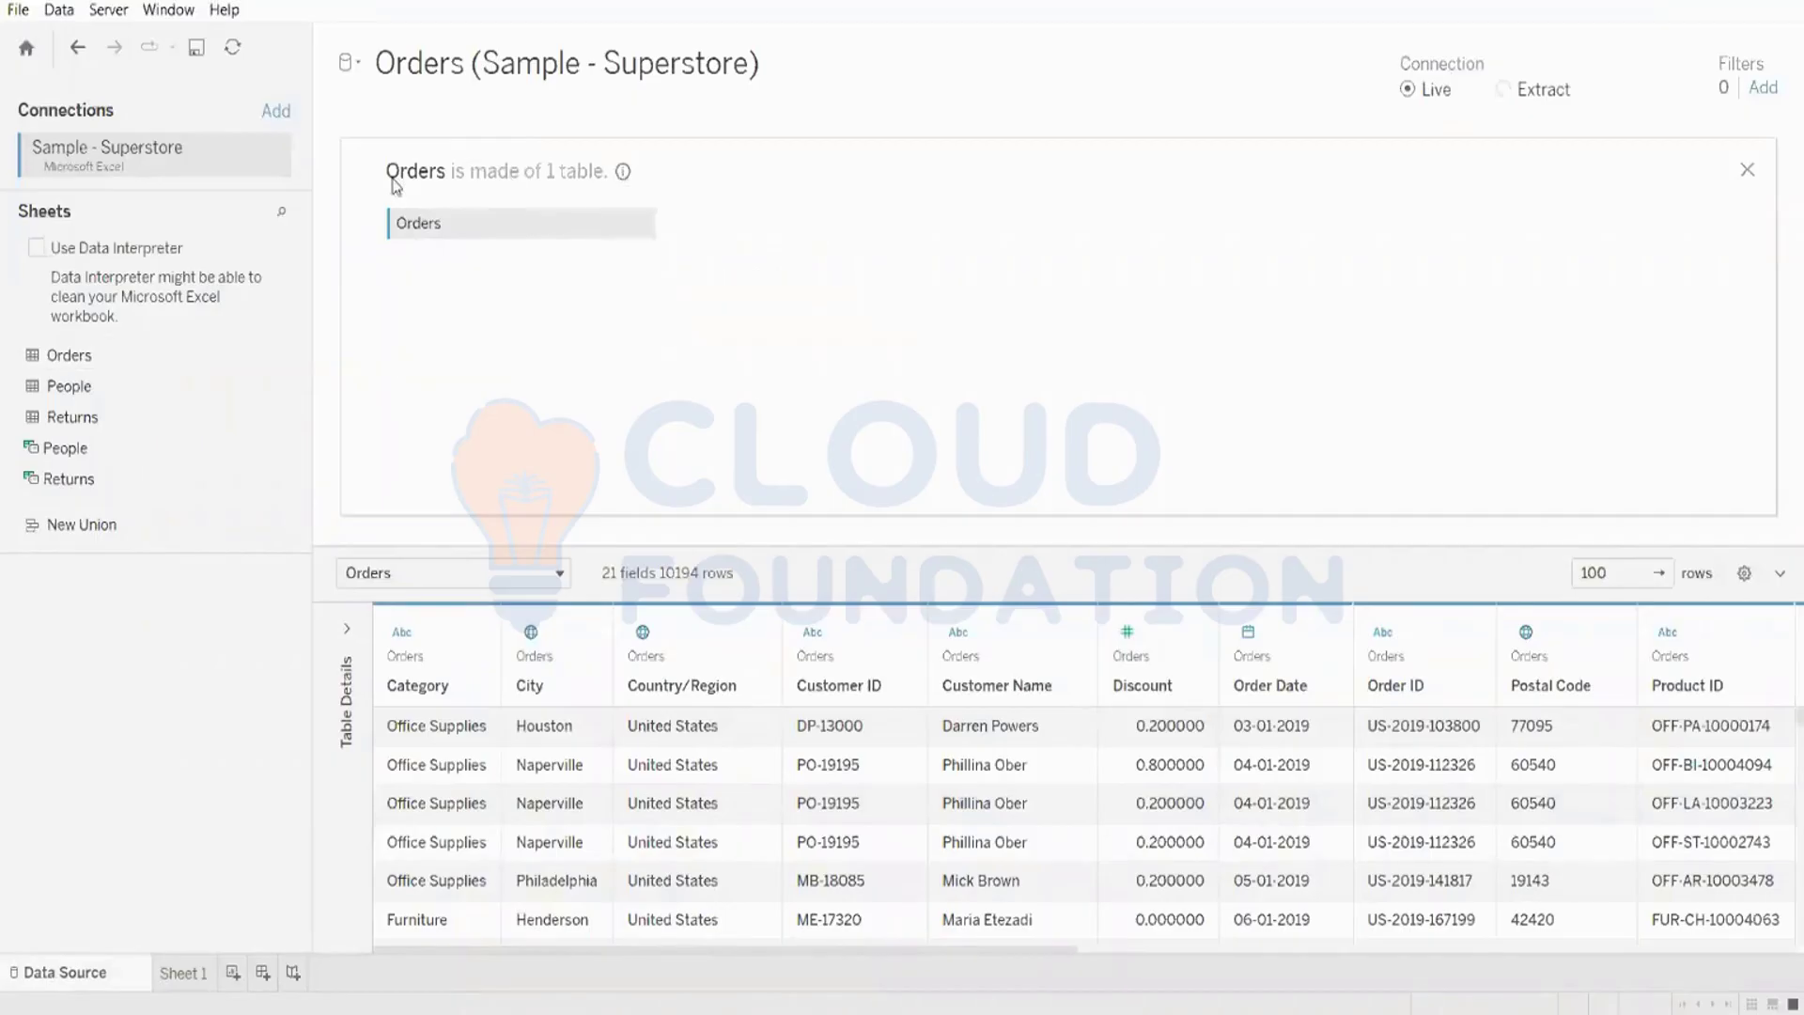
- Examine the information on the Orders logical table and the options of its physical table
mouse_move(625, 174)
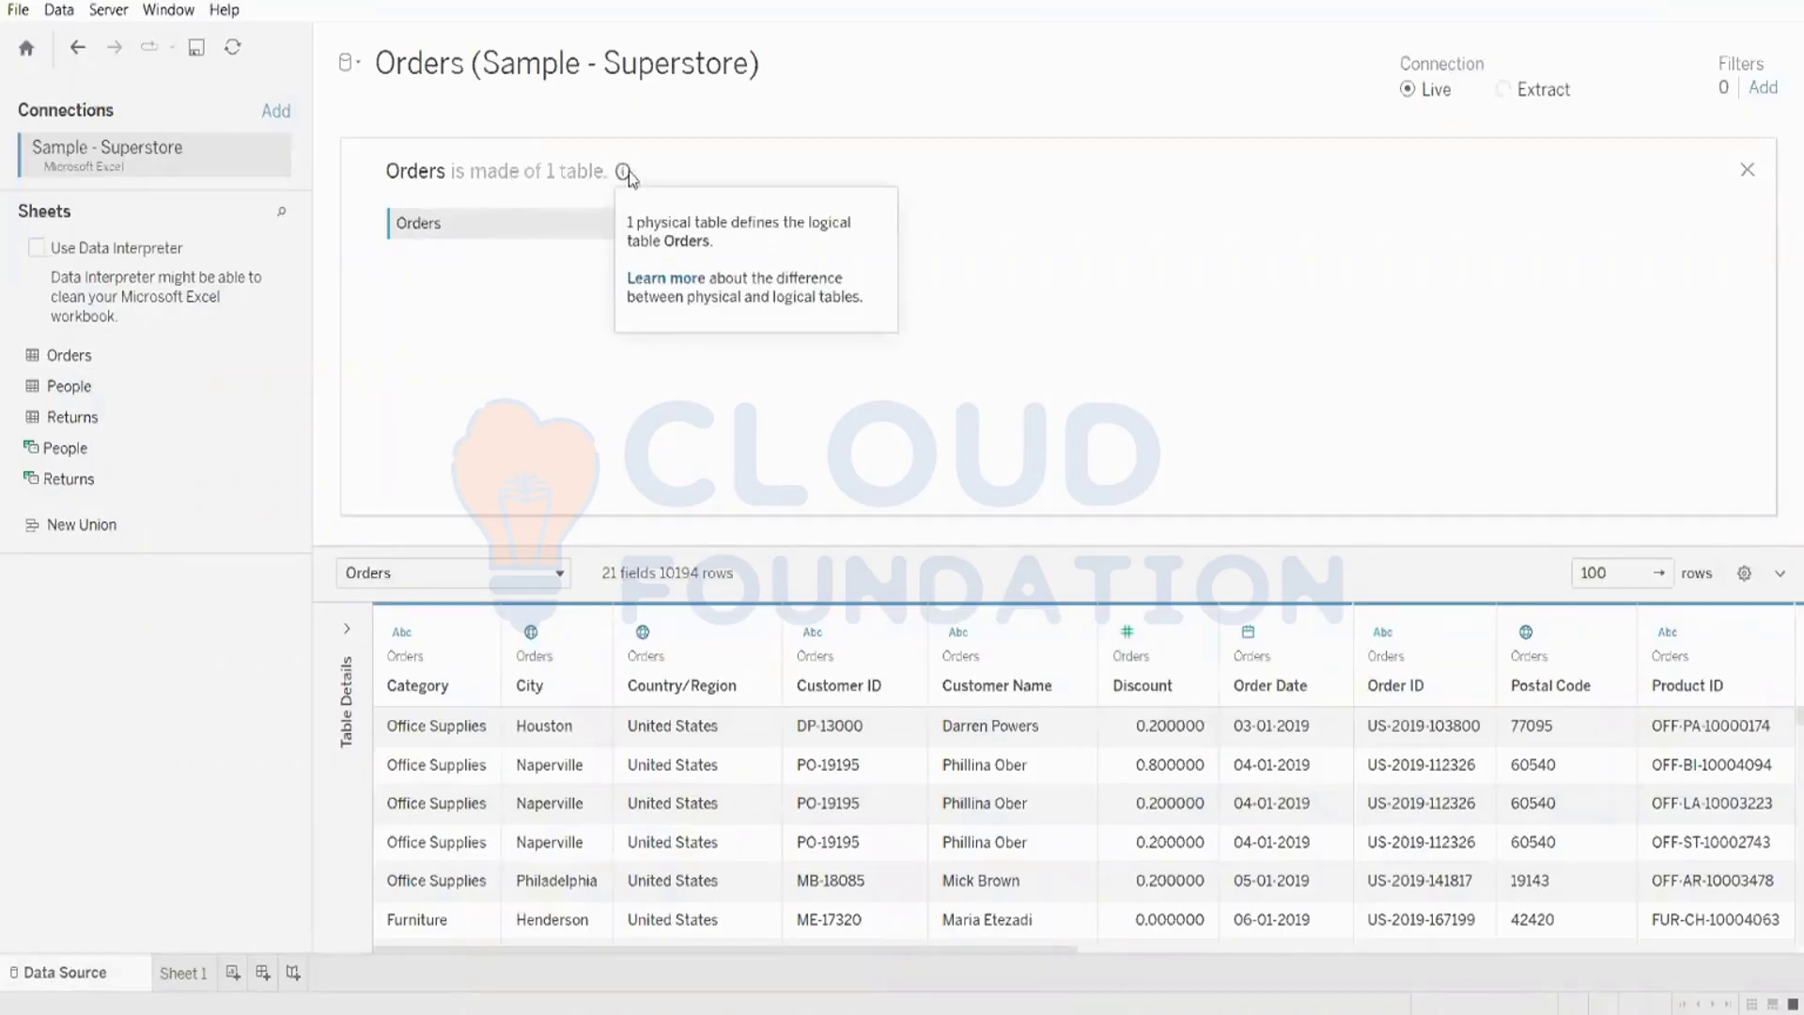
right_click(427, 219)
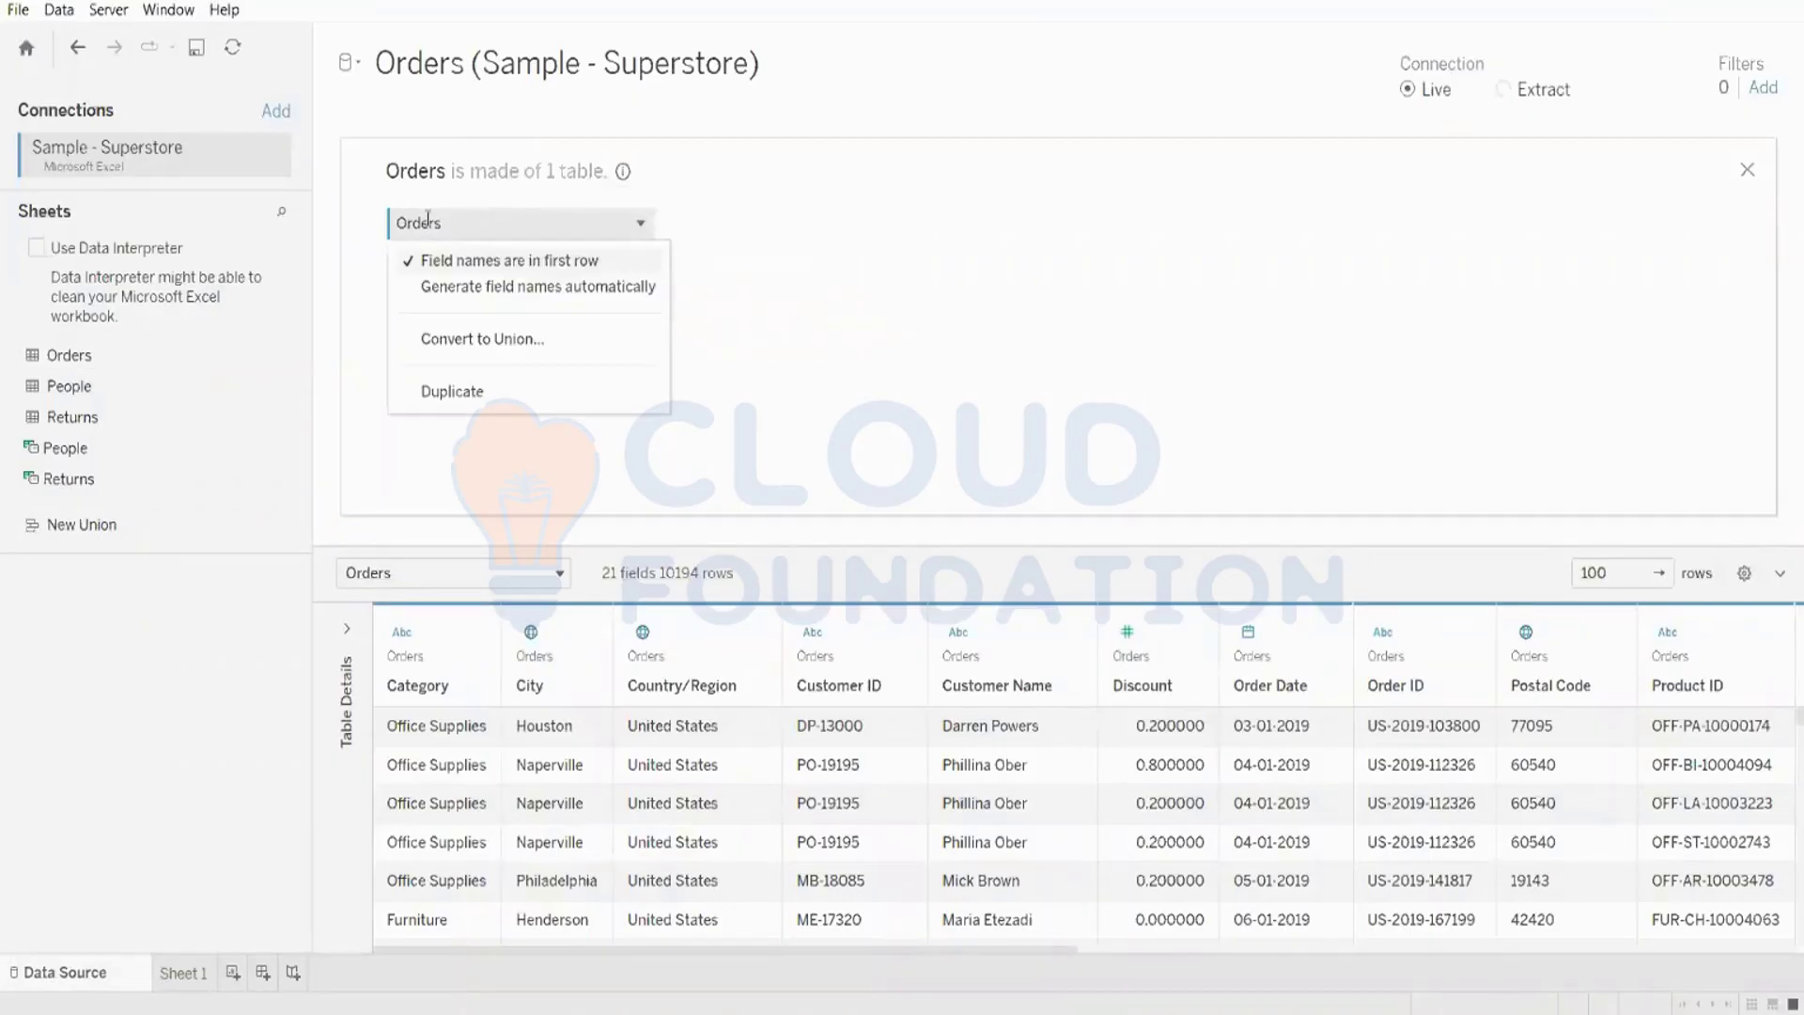
left_click(752, 282)
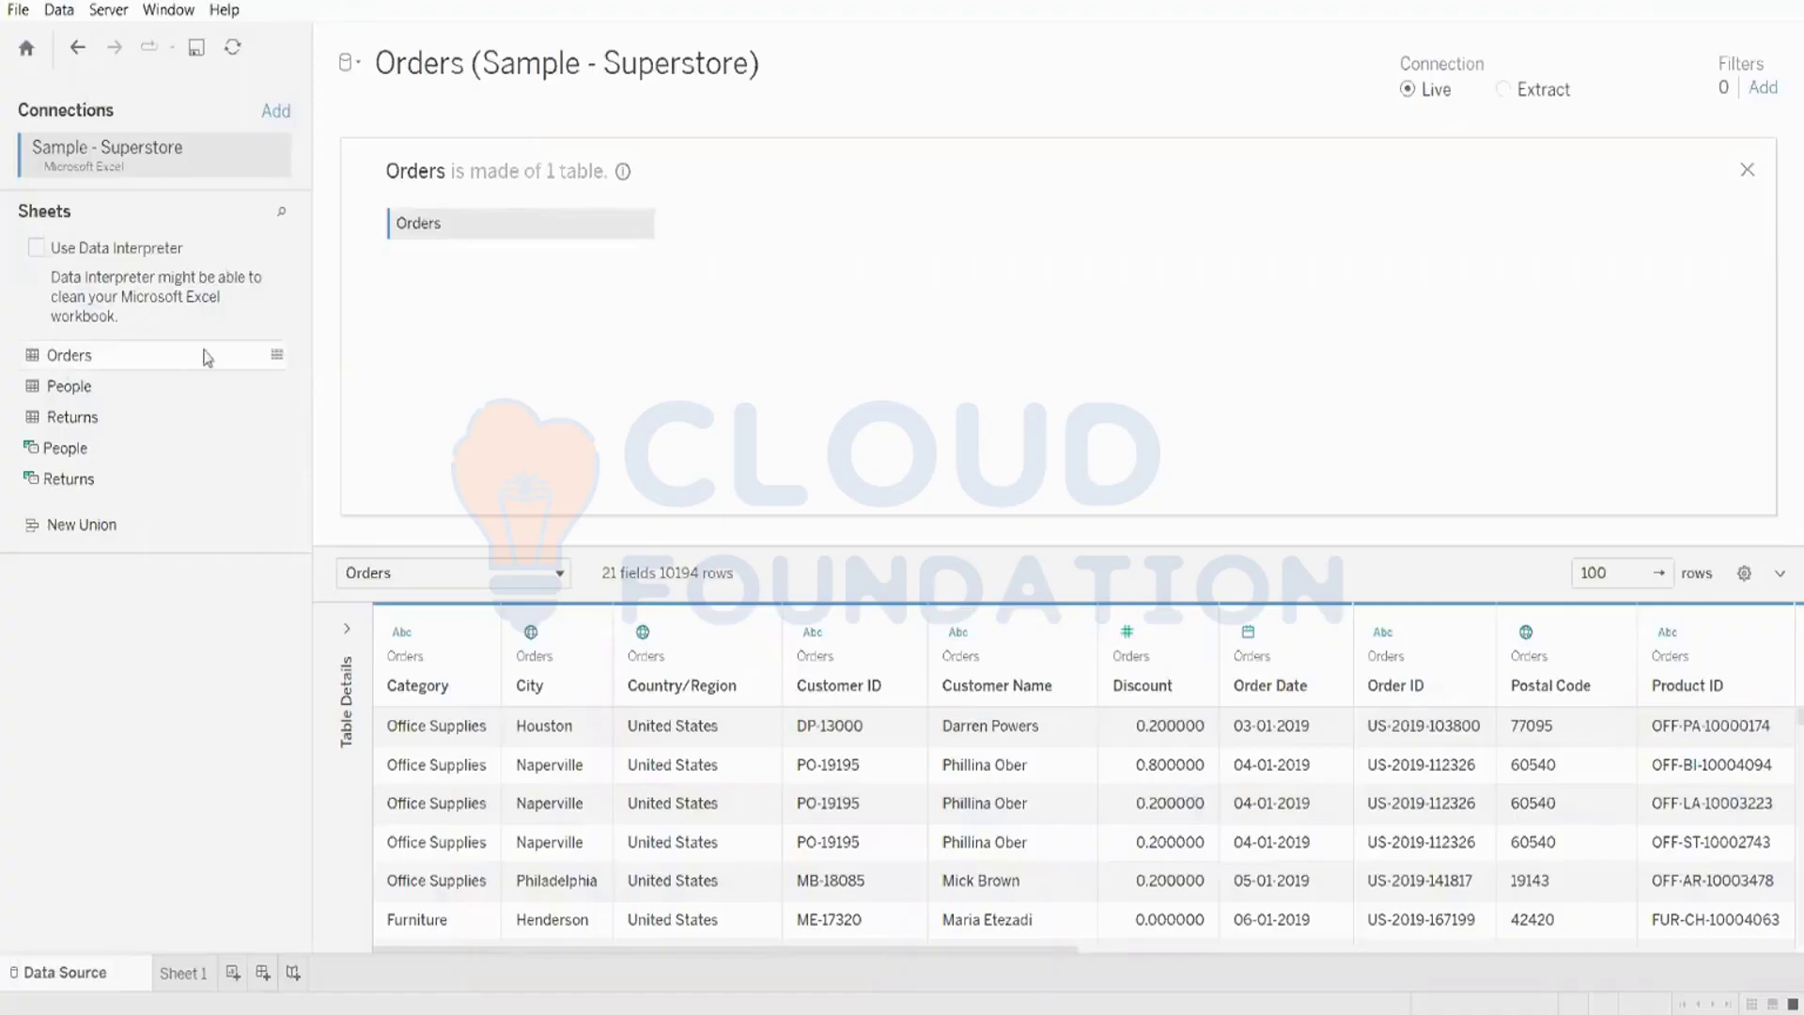
- Preview the Orders sheet's data in an enlarged window, look through its rows, and recheck the Orders table's options
left_click(278, 355)
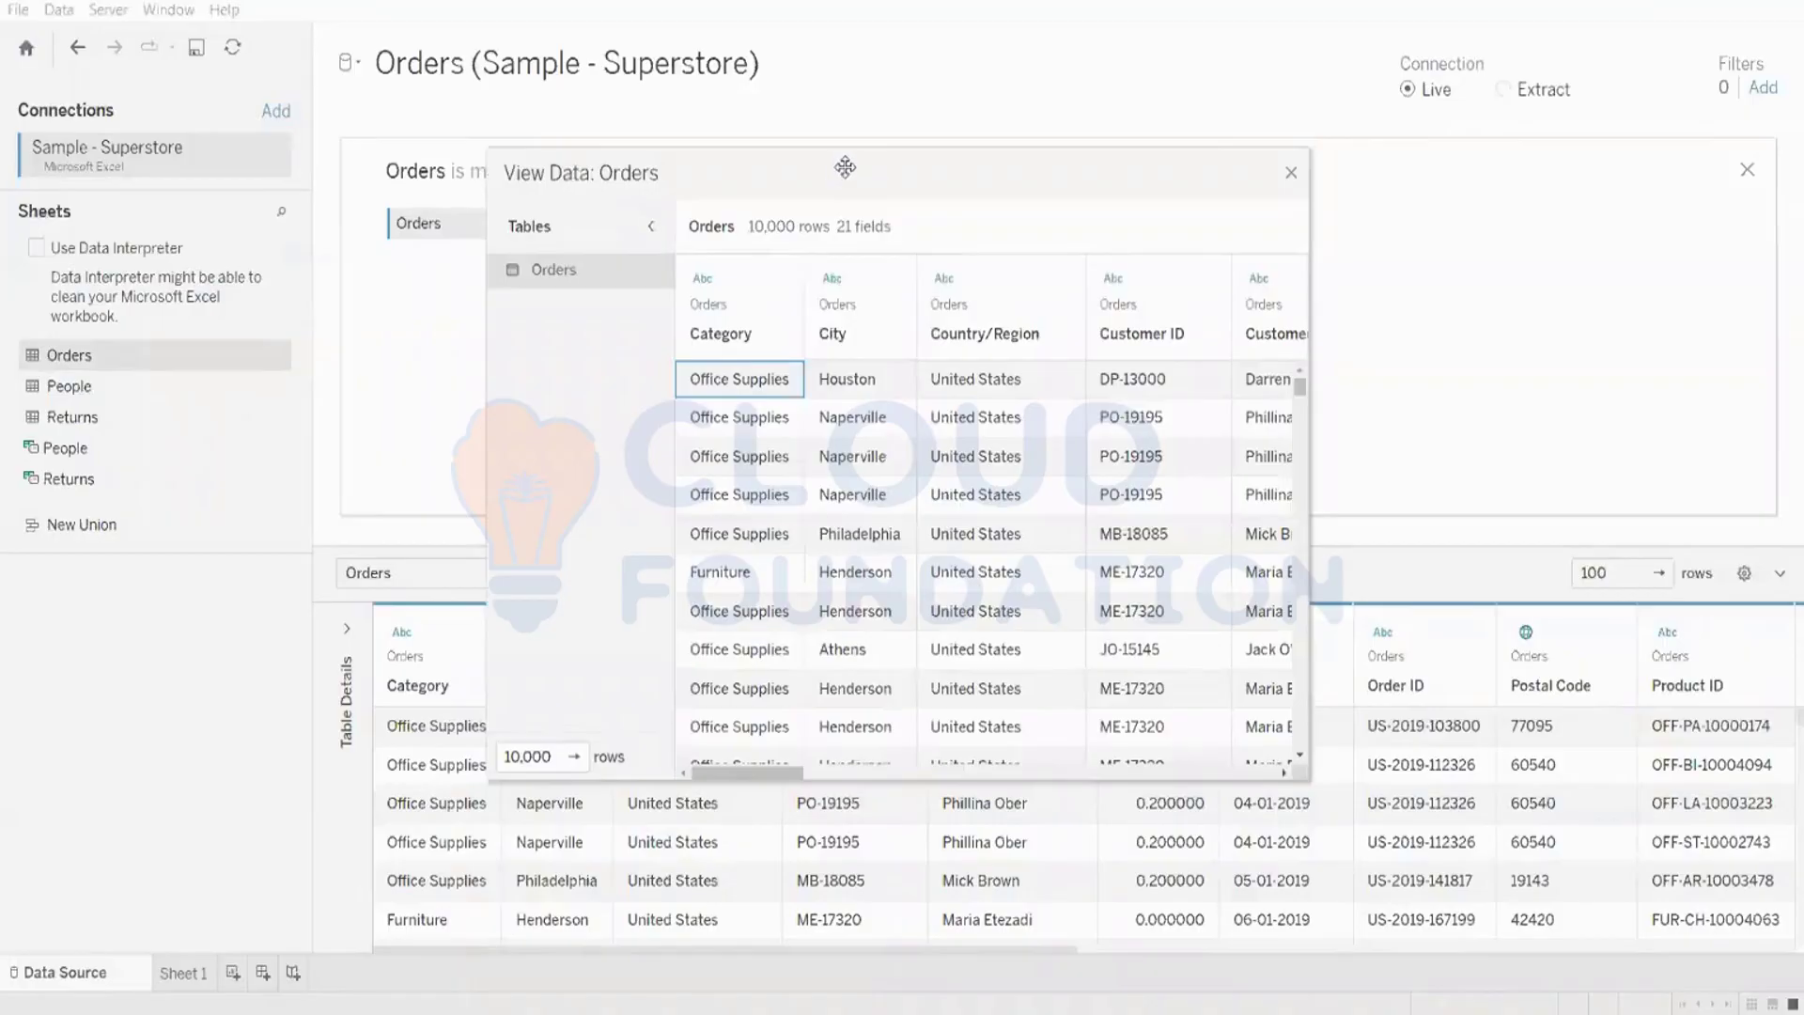
left_click_drag(845, 167, 634, 95)
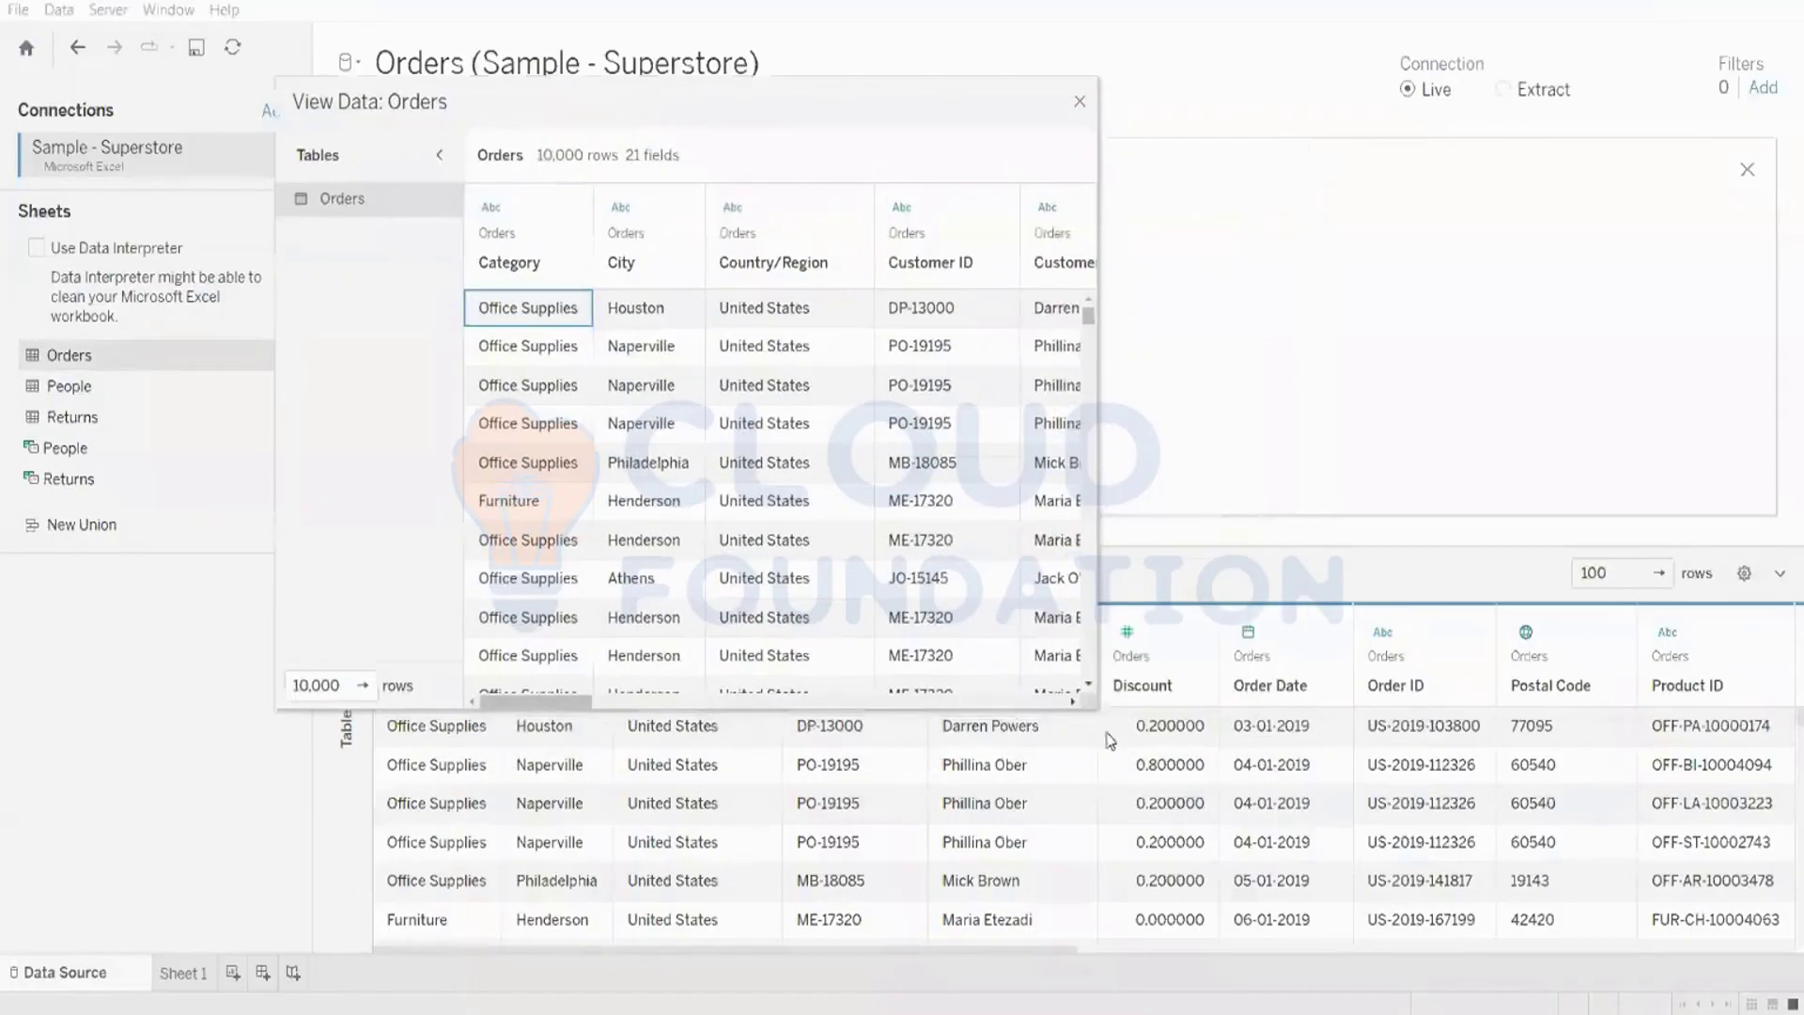
left_click_drag(1095, 708, 1613, 701)
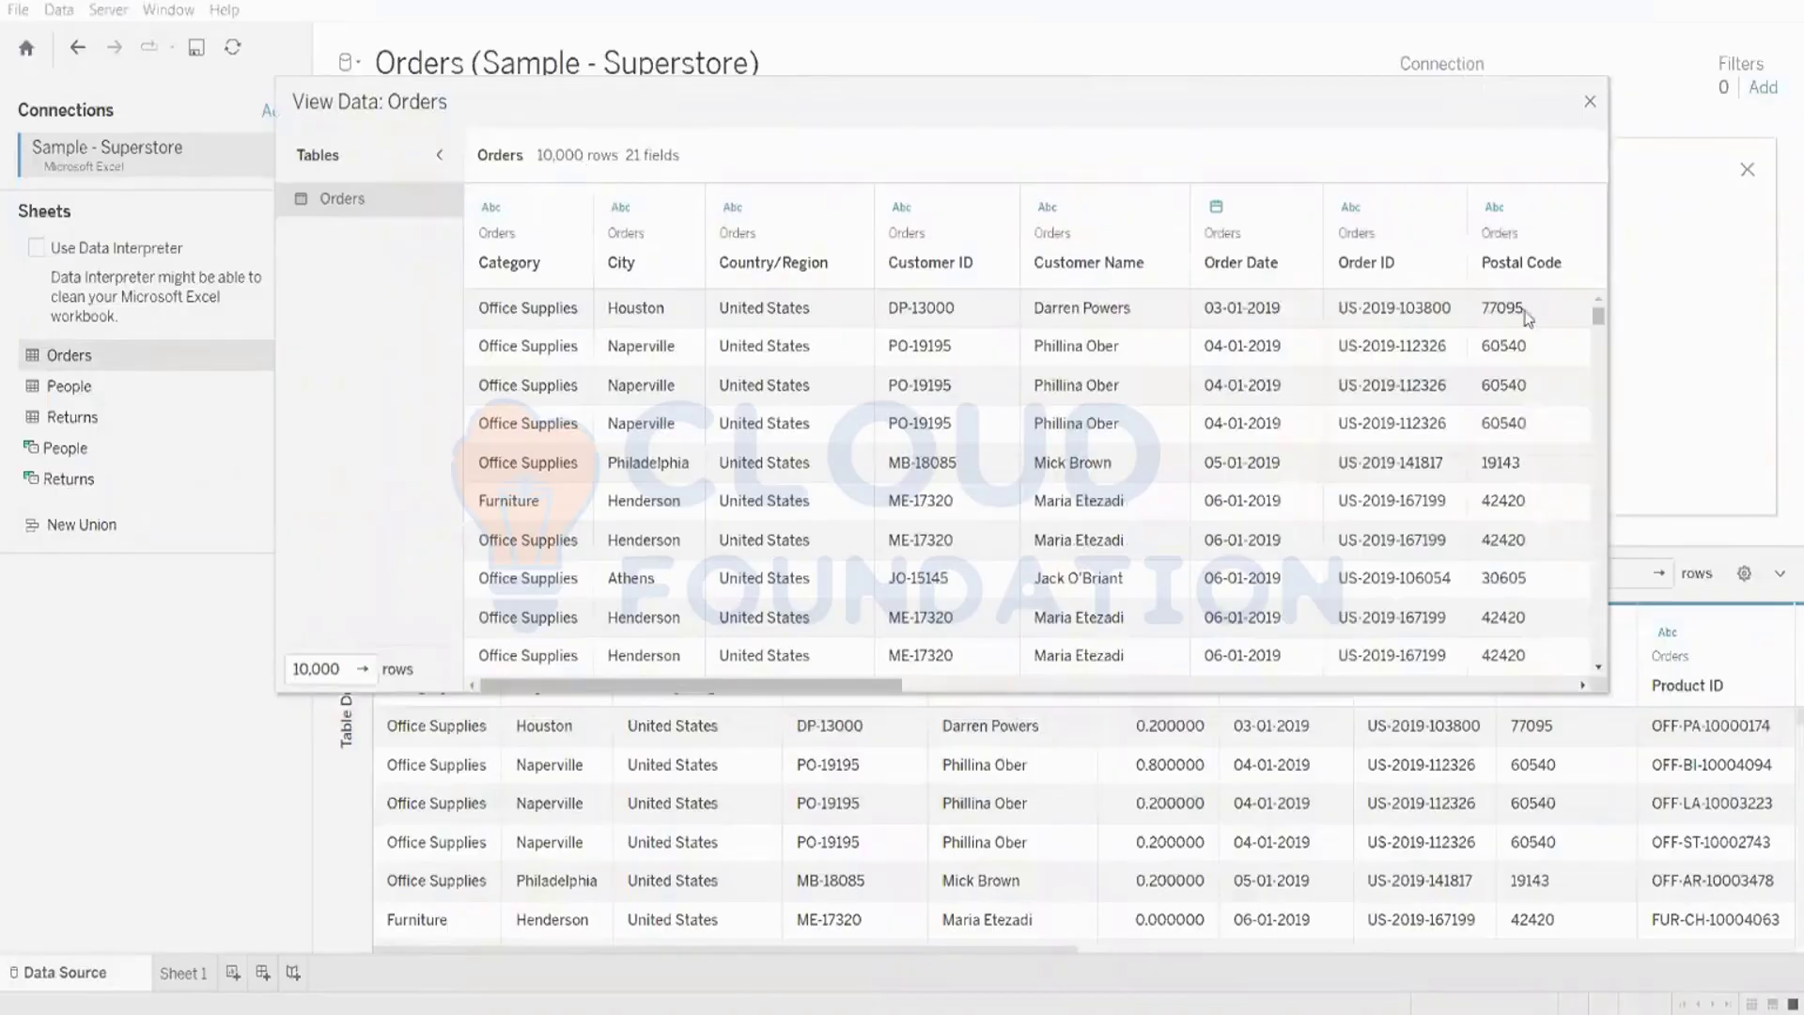
scroll(1435, 413, "down", 2)
scroll(1433, 413, "down", 10)
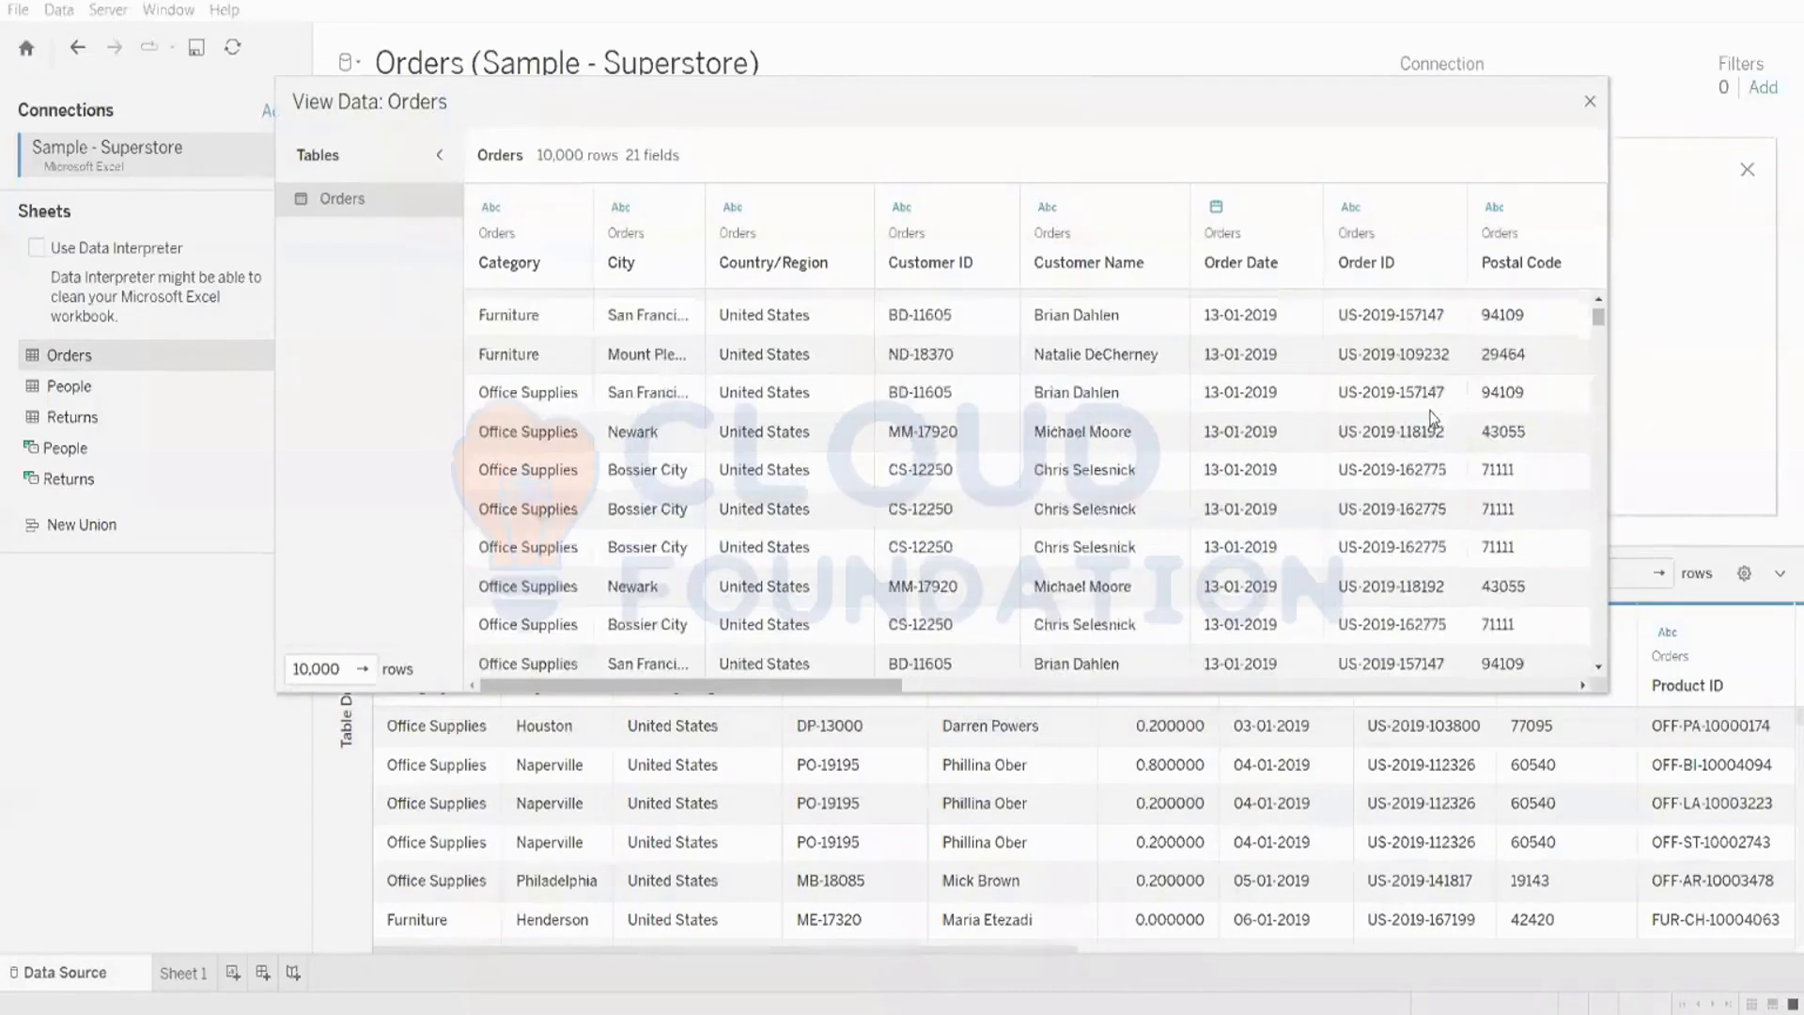
scroll(1433, 416, "down", 8)
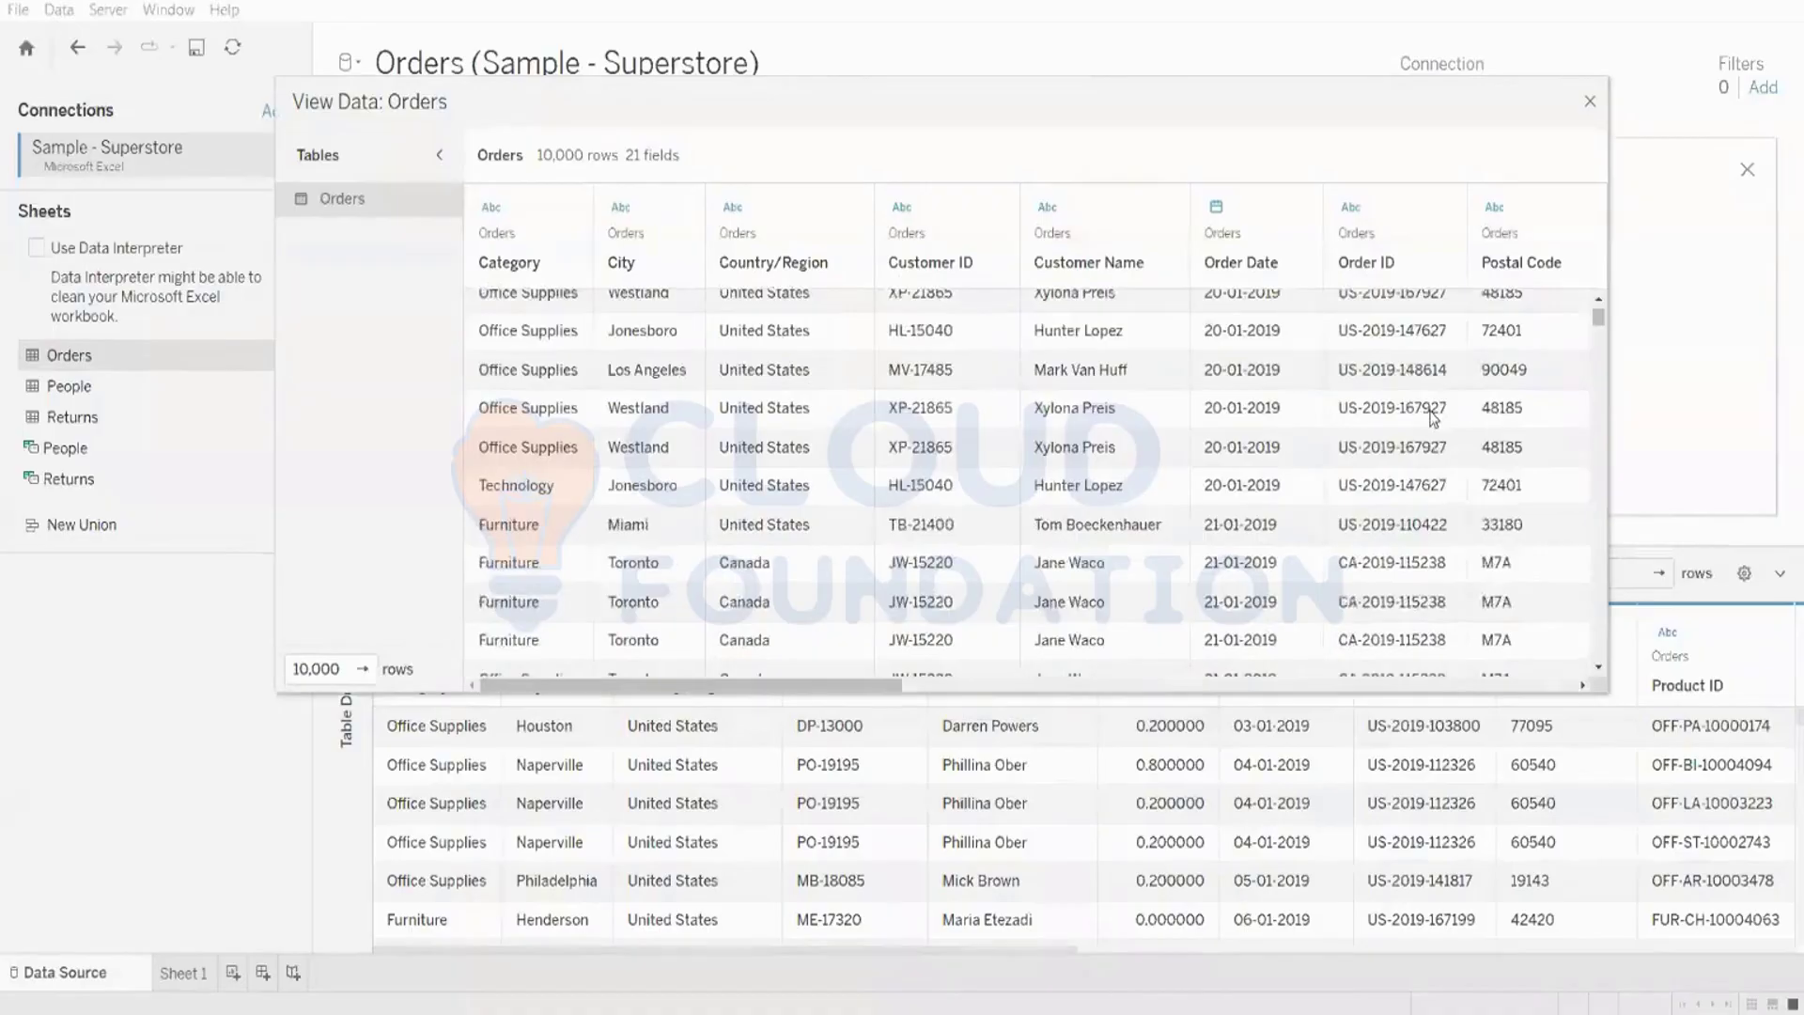
scroll(1433, 416, "up", 10)
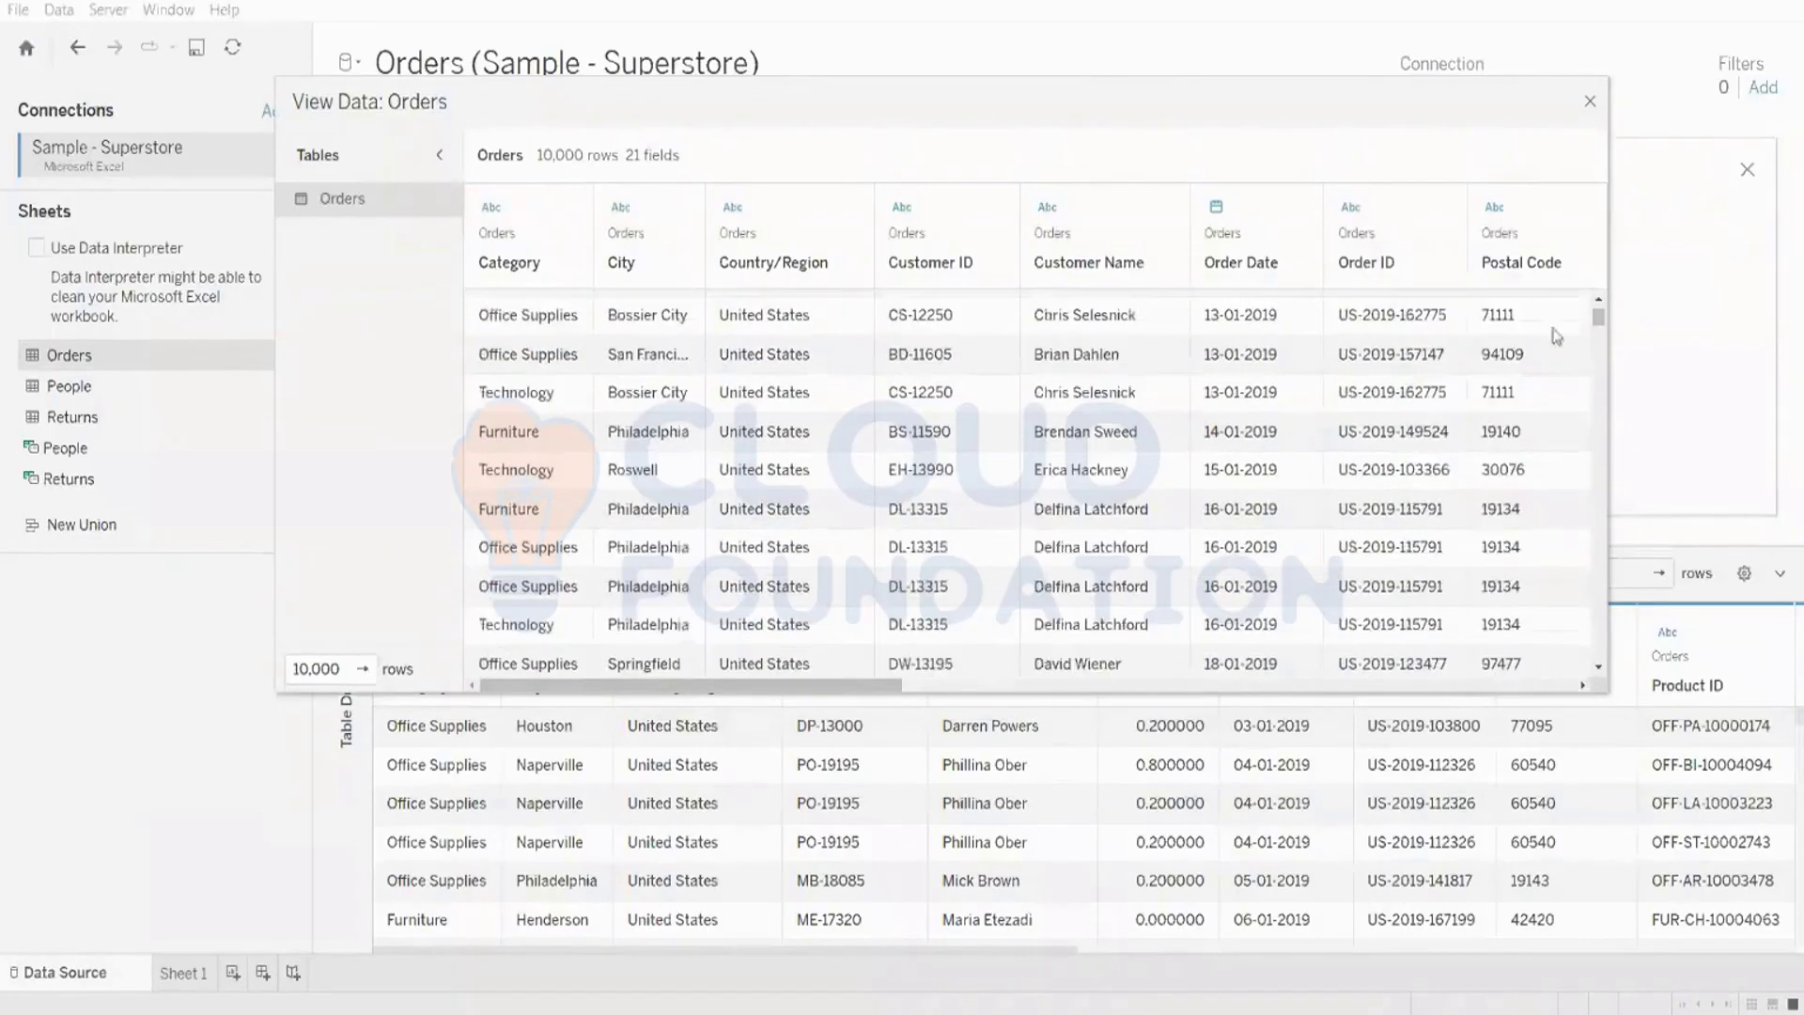
left_click(1590, 101)
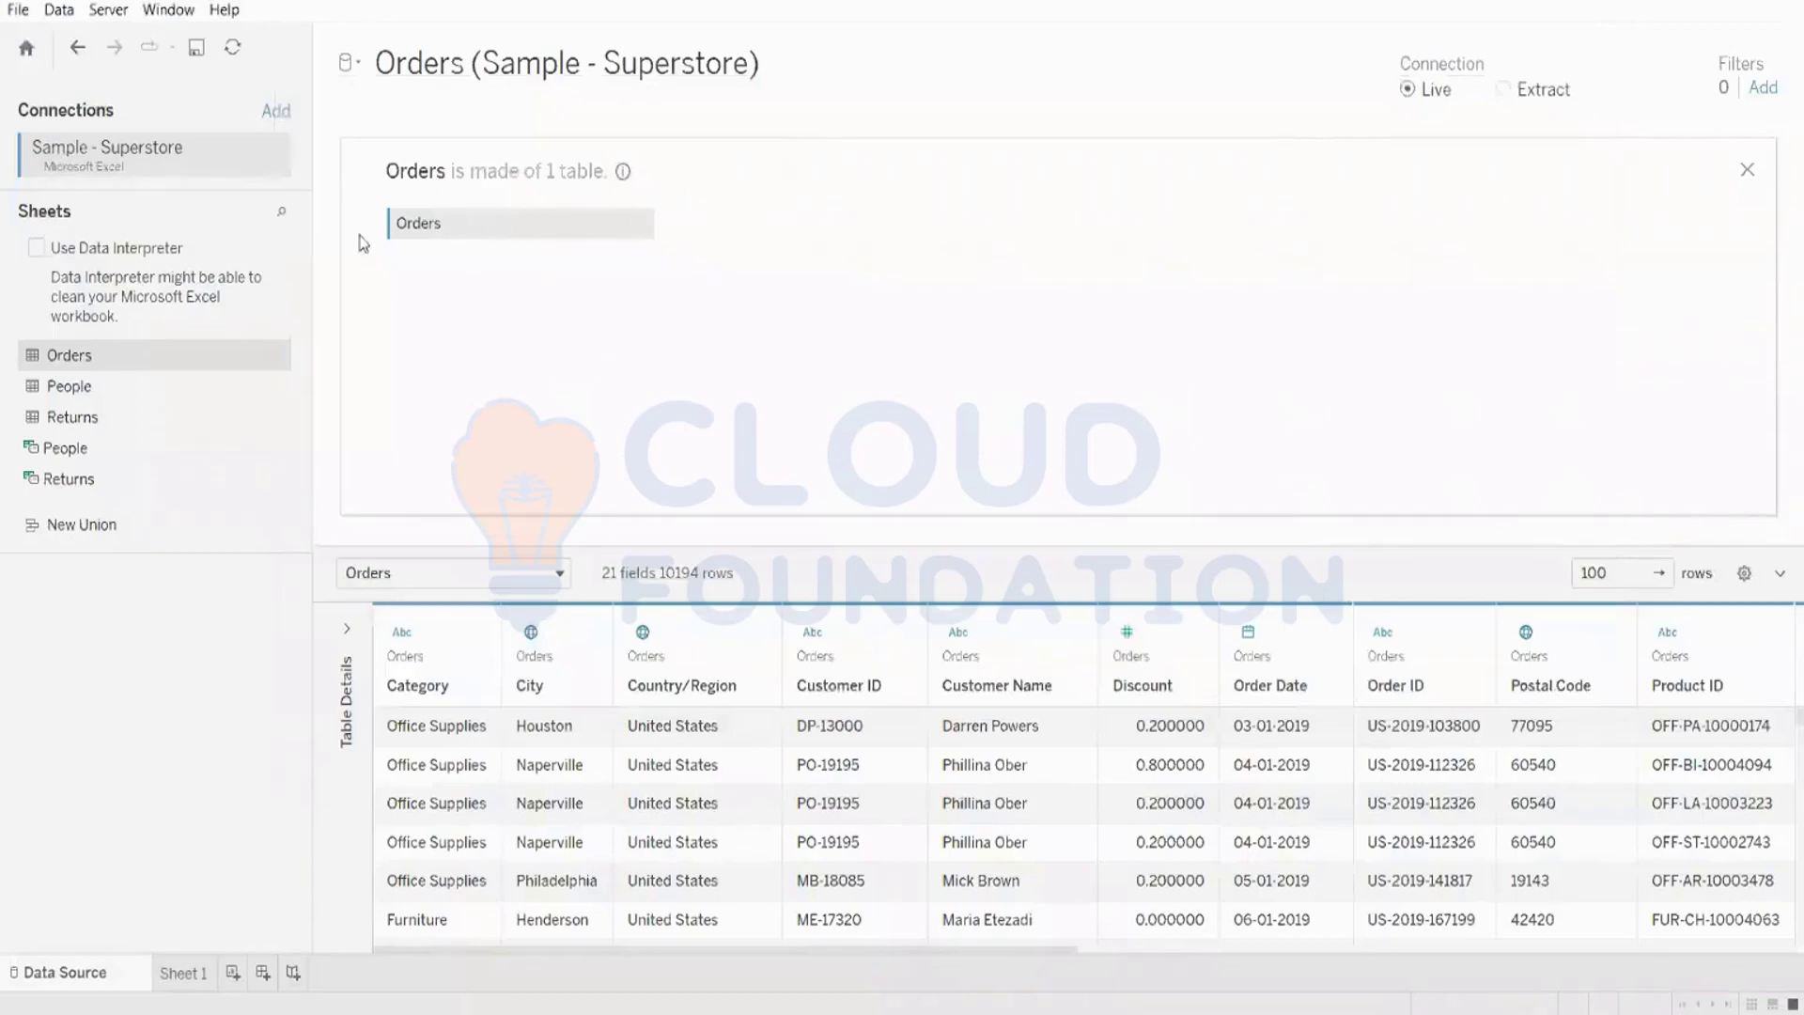
right_click(405, 220)
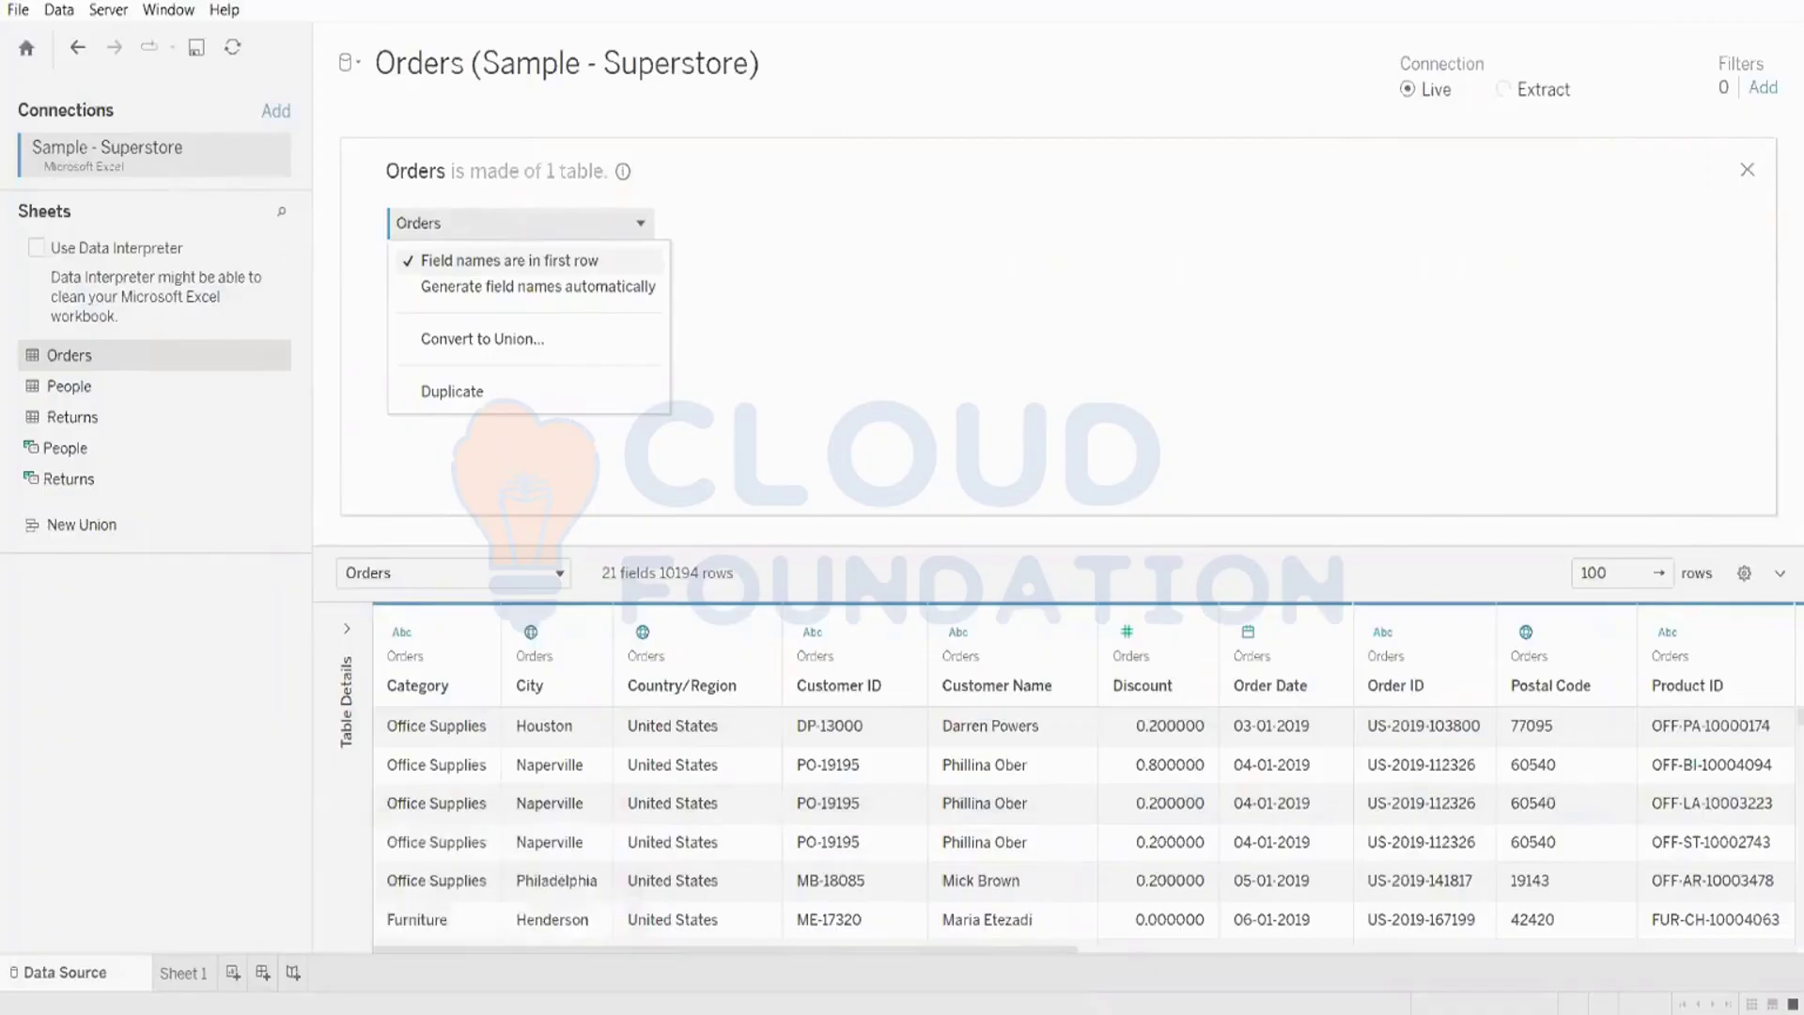
- Switch to the other Superstore workbook, which uses an extract, and remove the Orders table from its data source
left_click(675, 928)
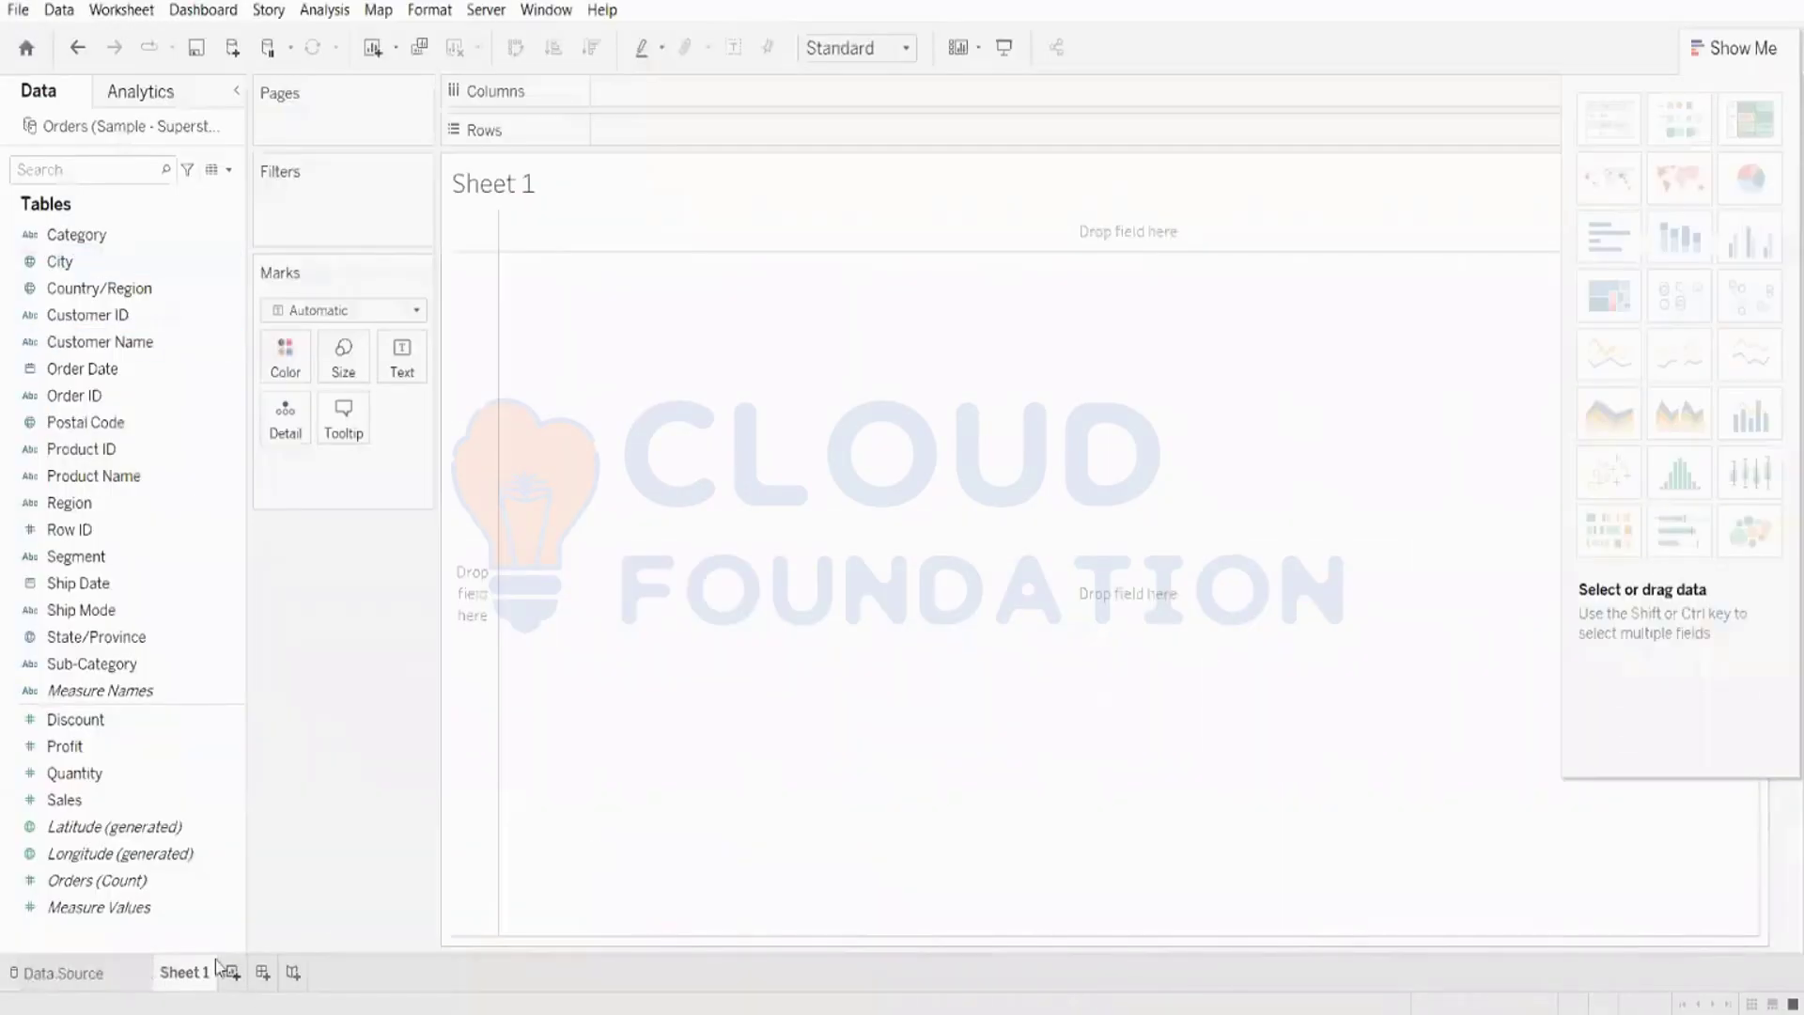
left_click(59, 975)
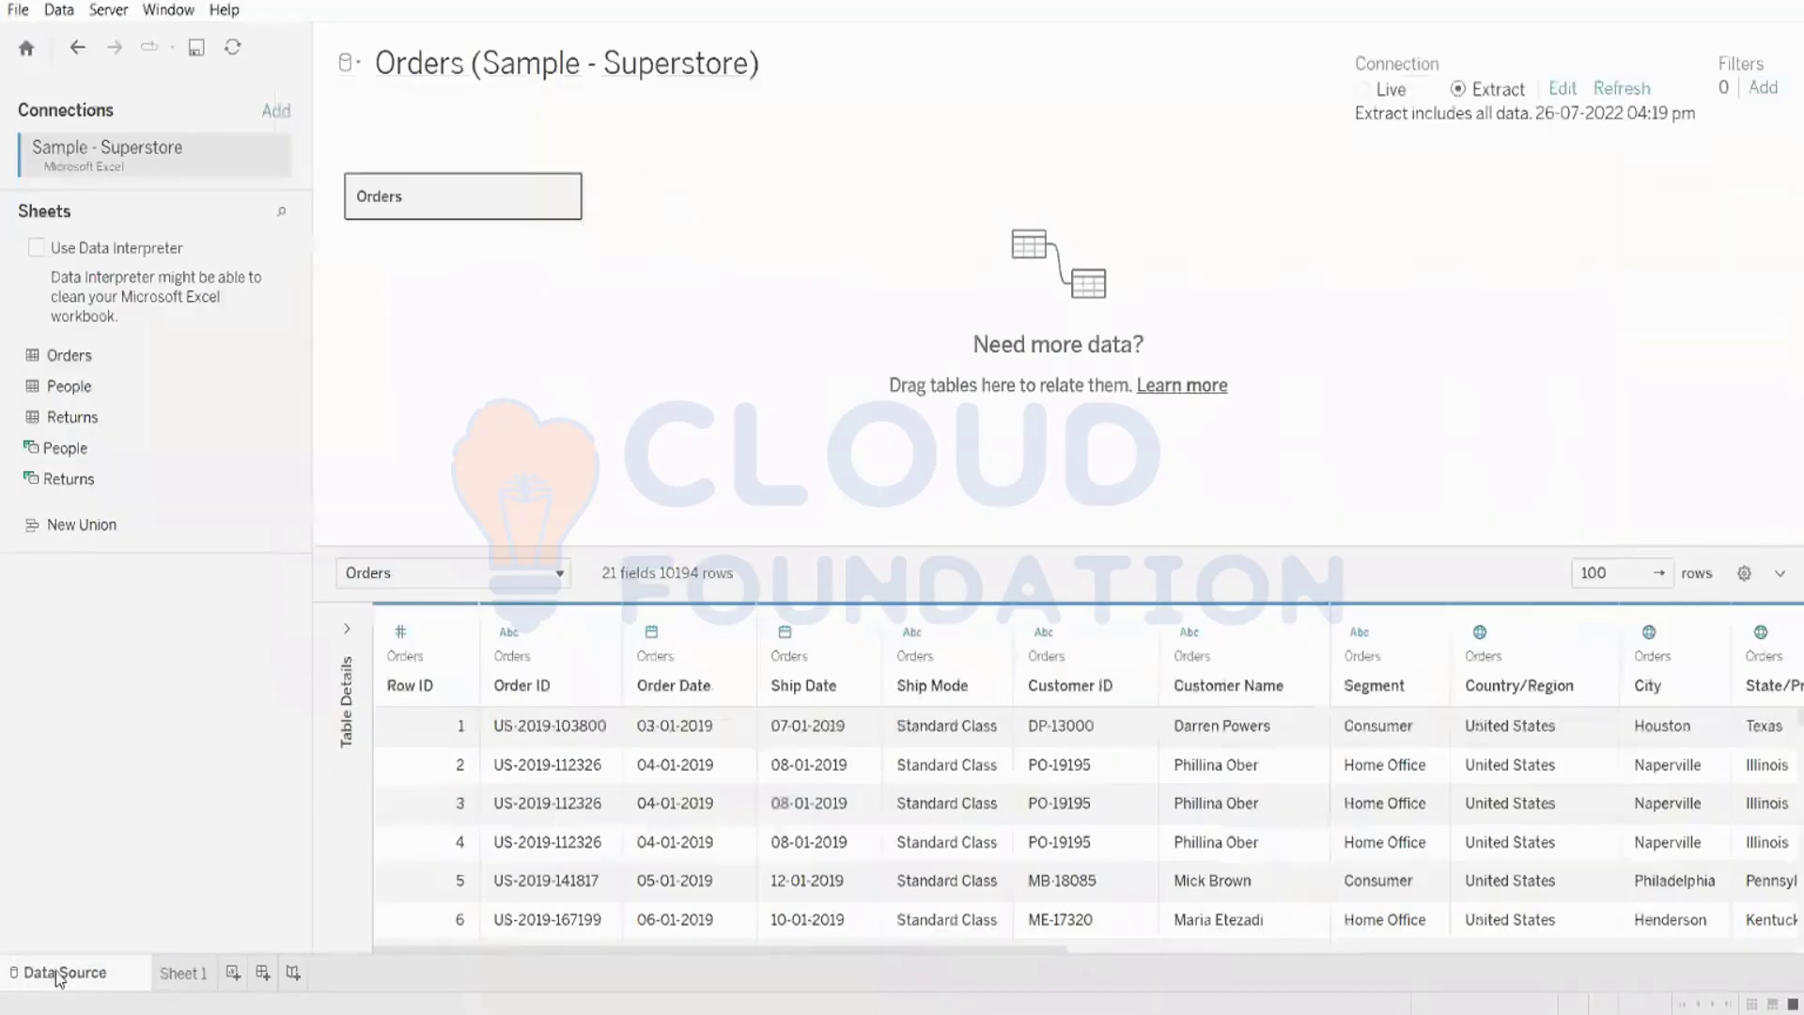
left_click(563, 196)
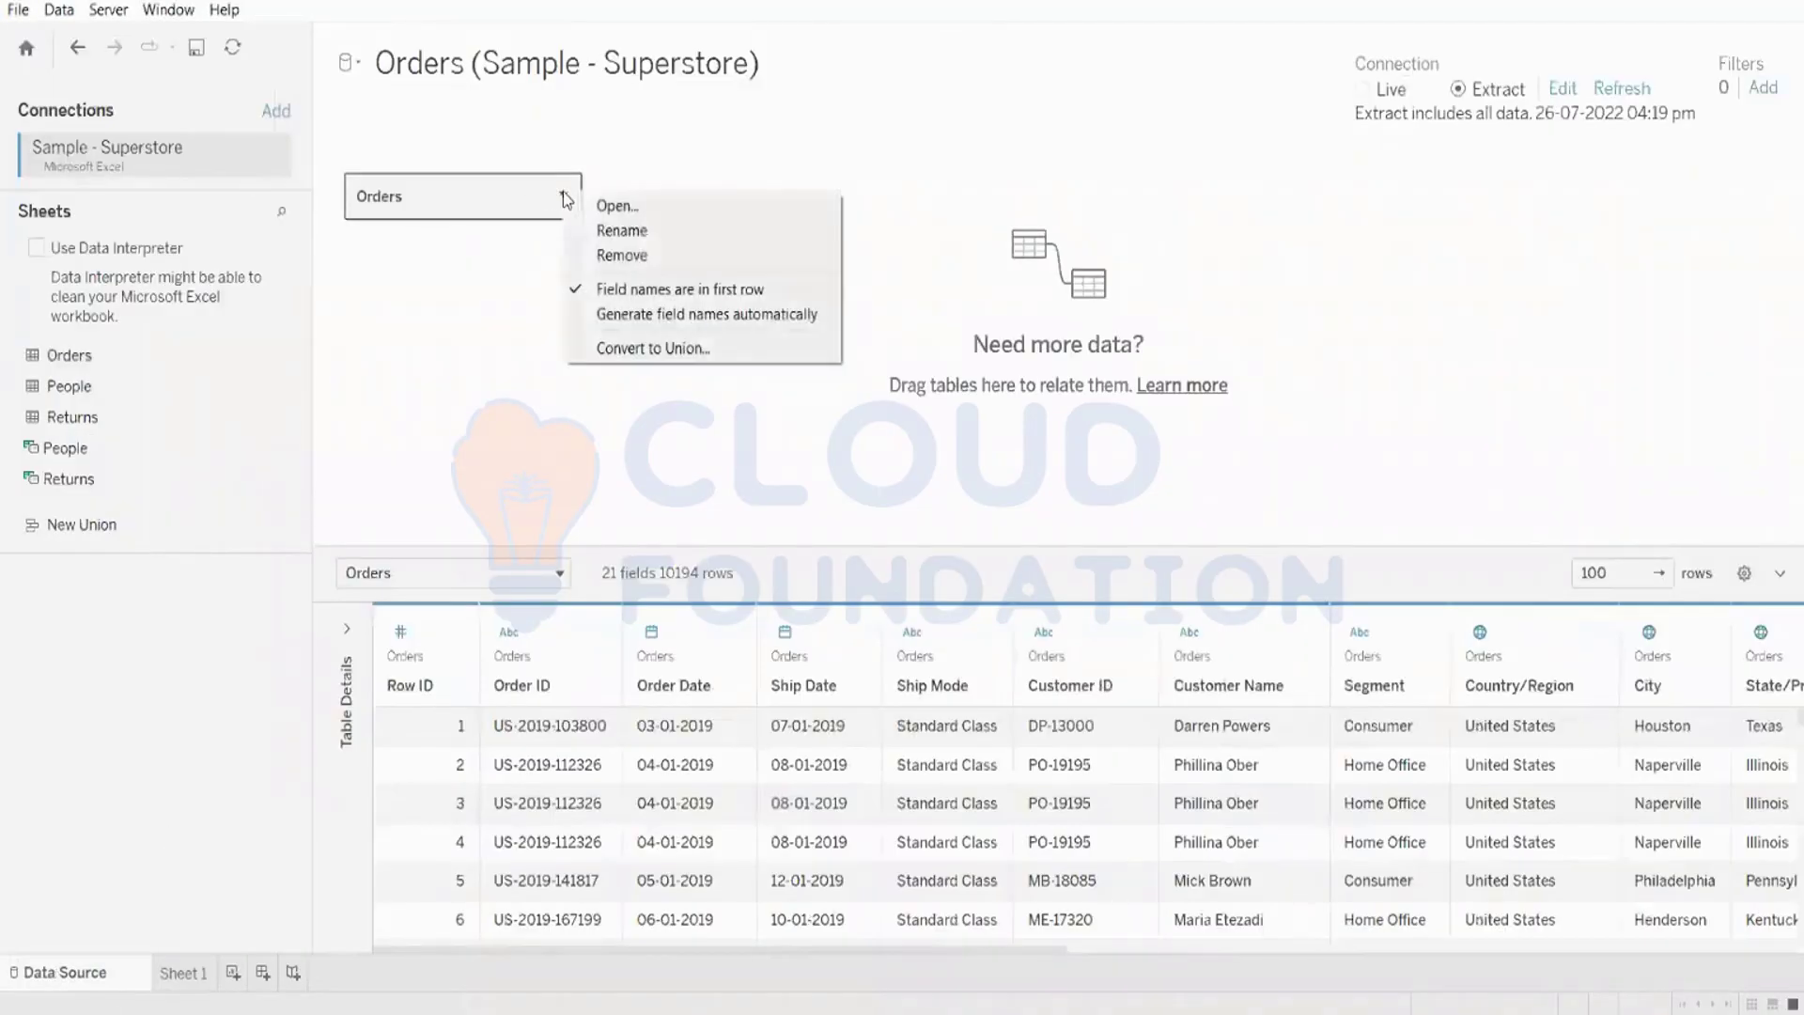
left_click(588, 256)
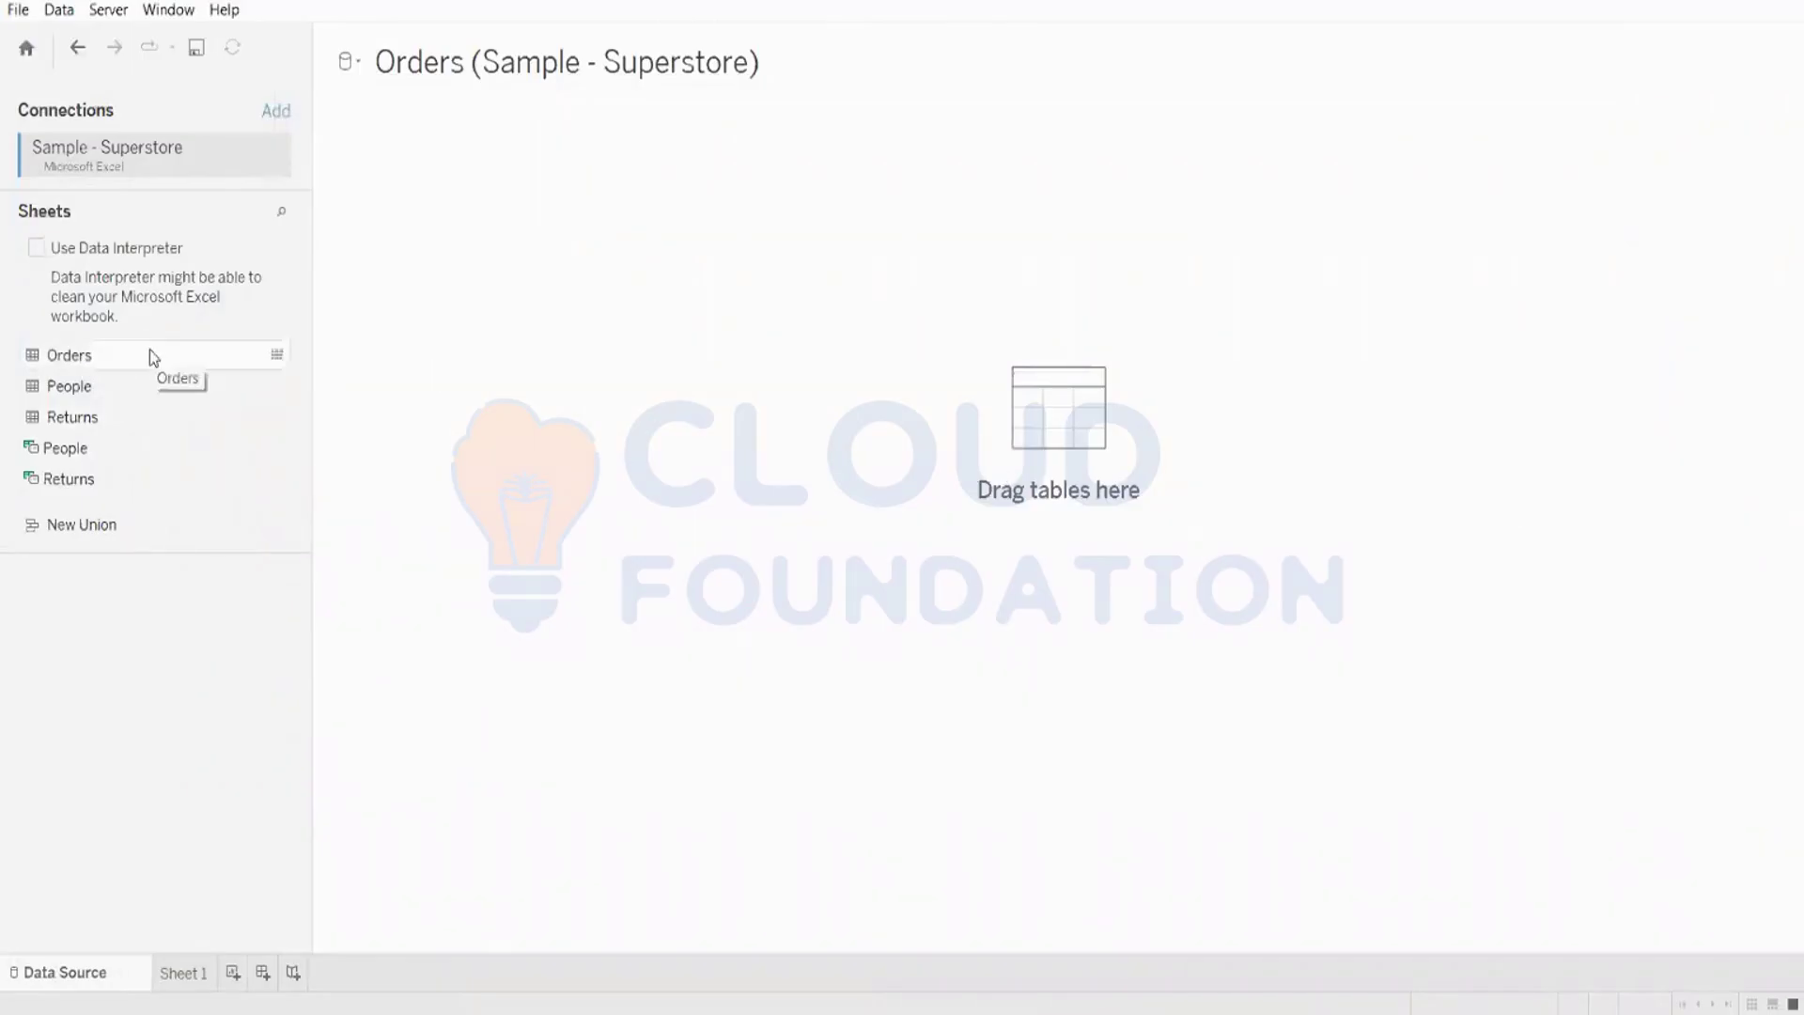
- Preview the Orders sheet's data in a widened window and look through its rows
left_click(276, 357)
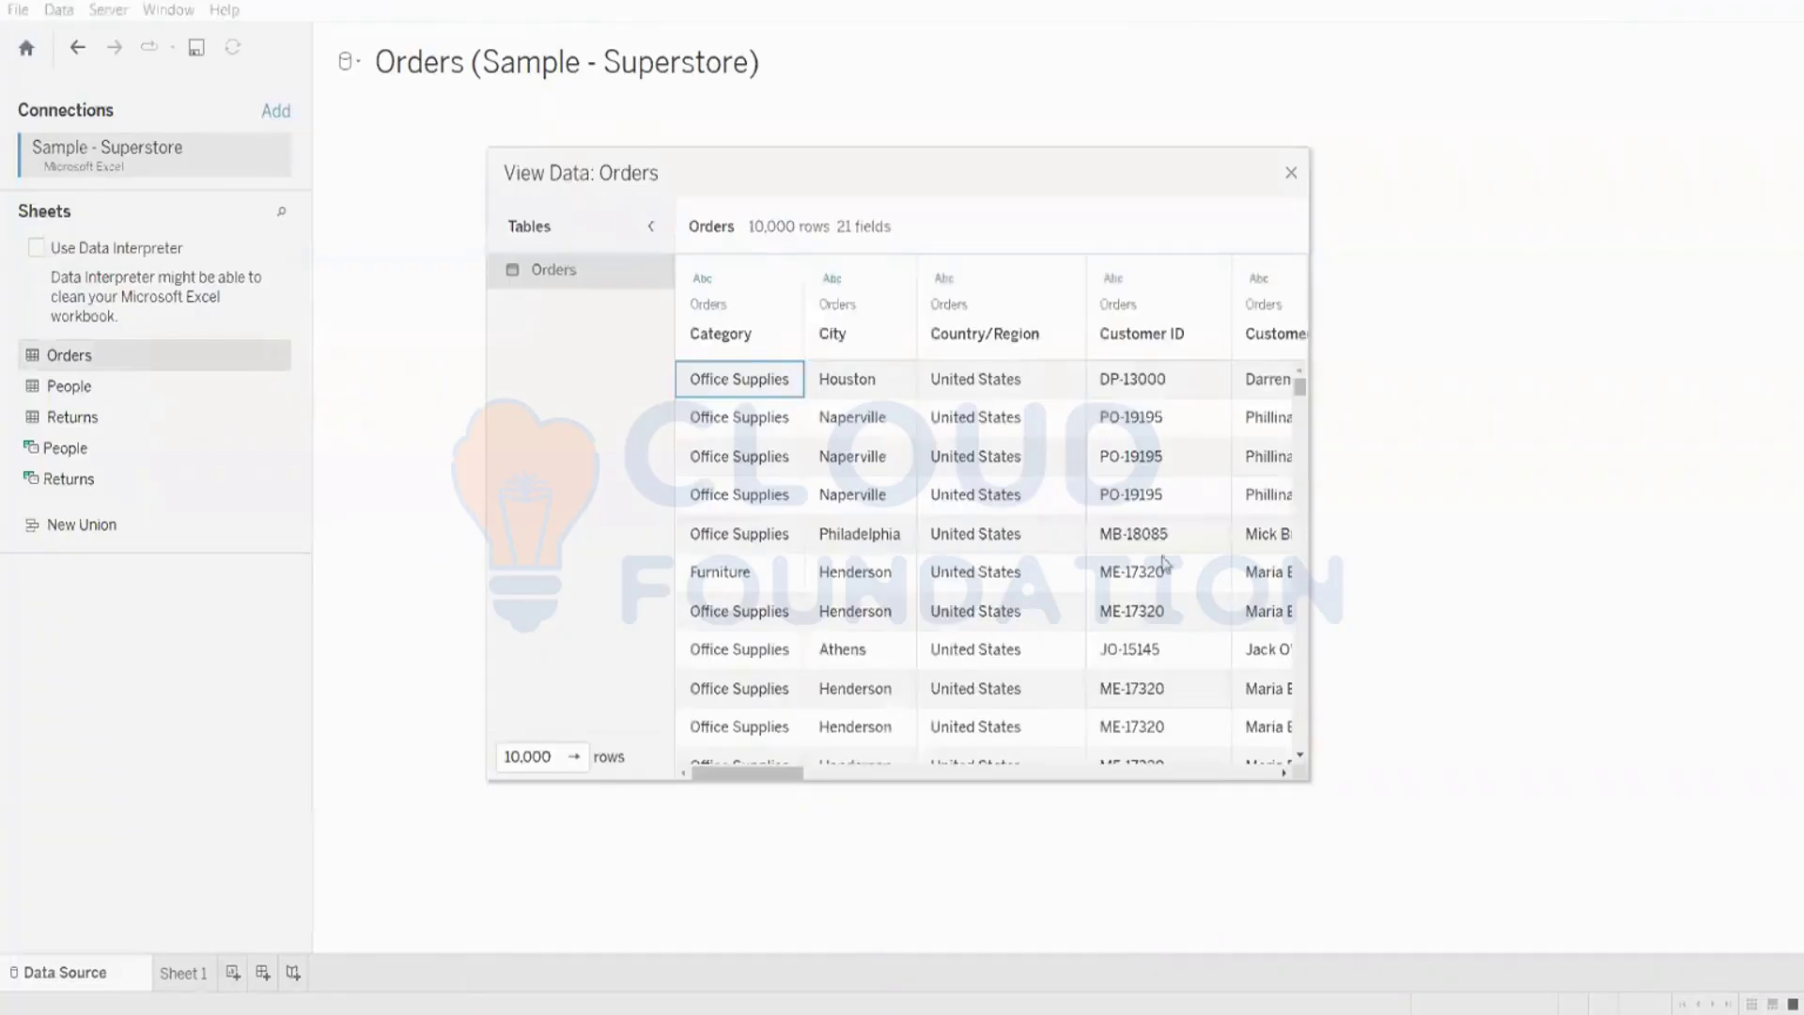
left_click(1305, 774)
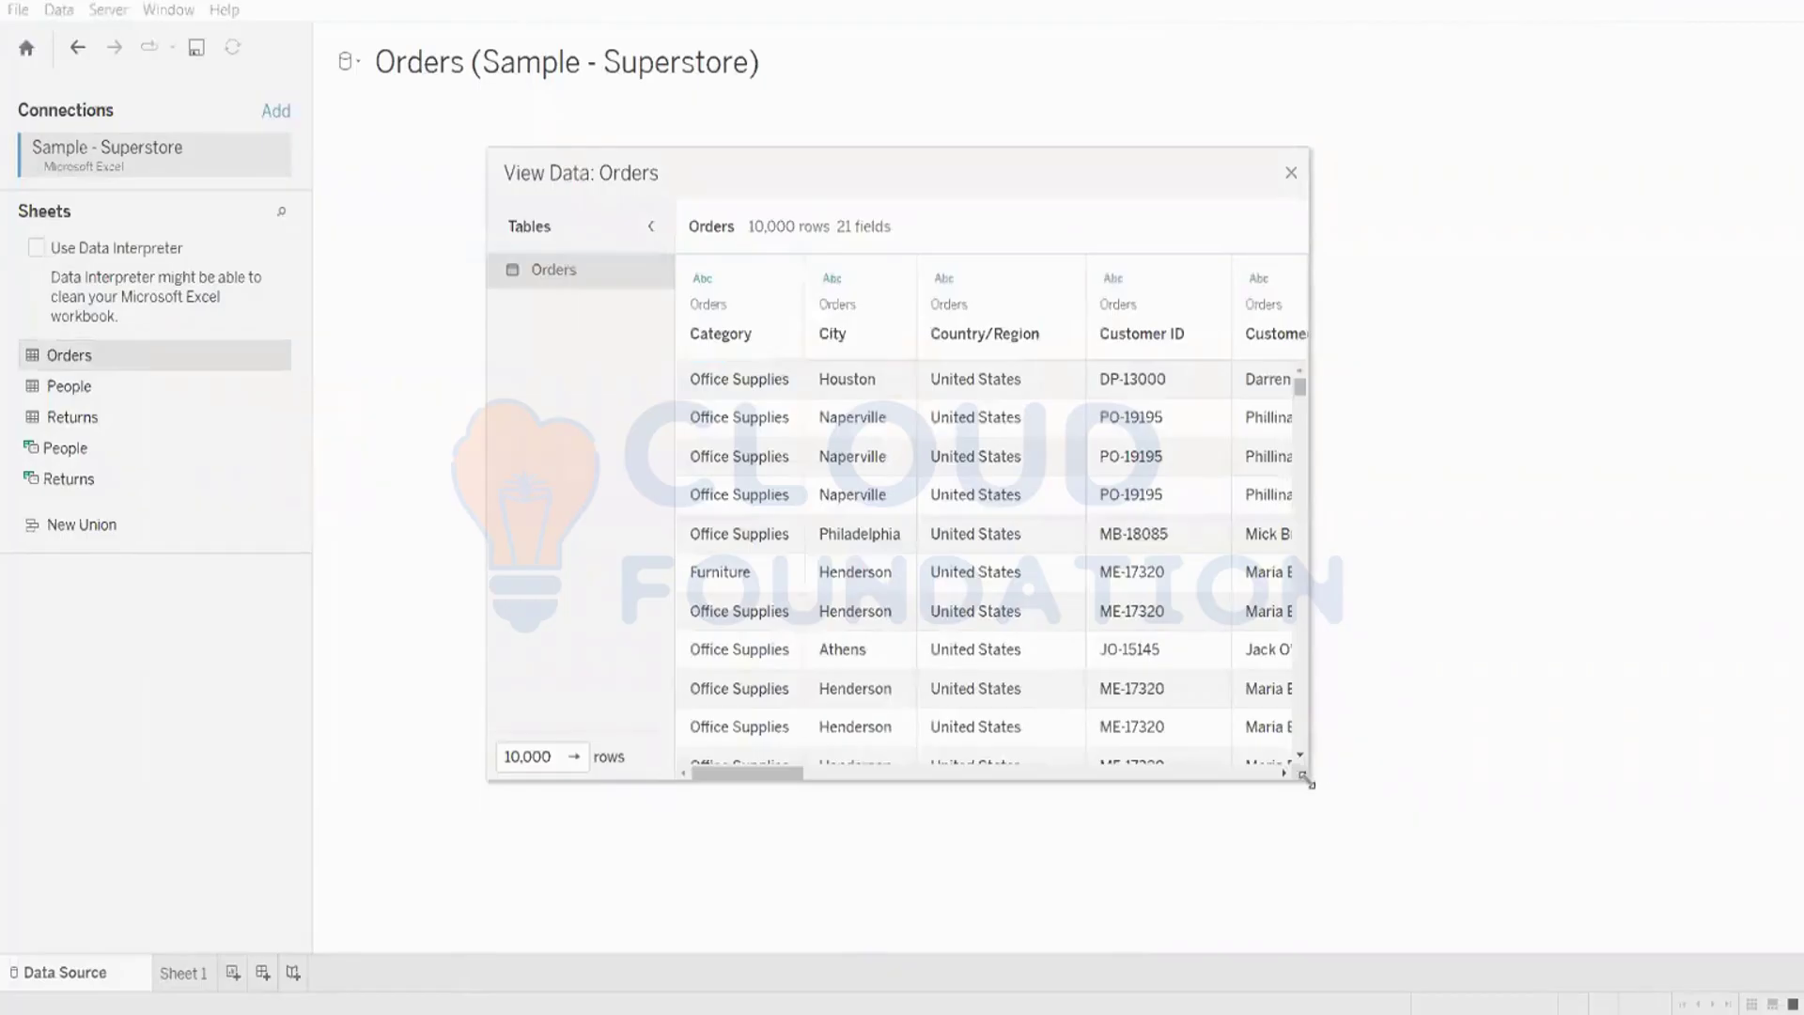
left_click_drag(1308, 779, 1784, 789)
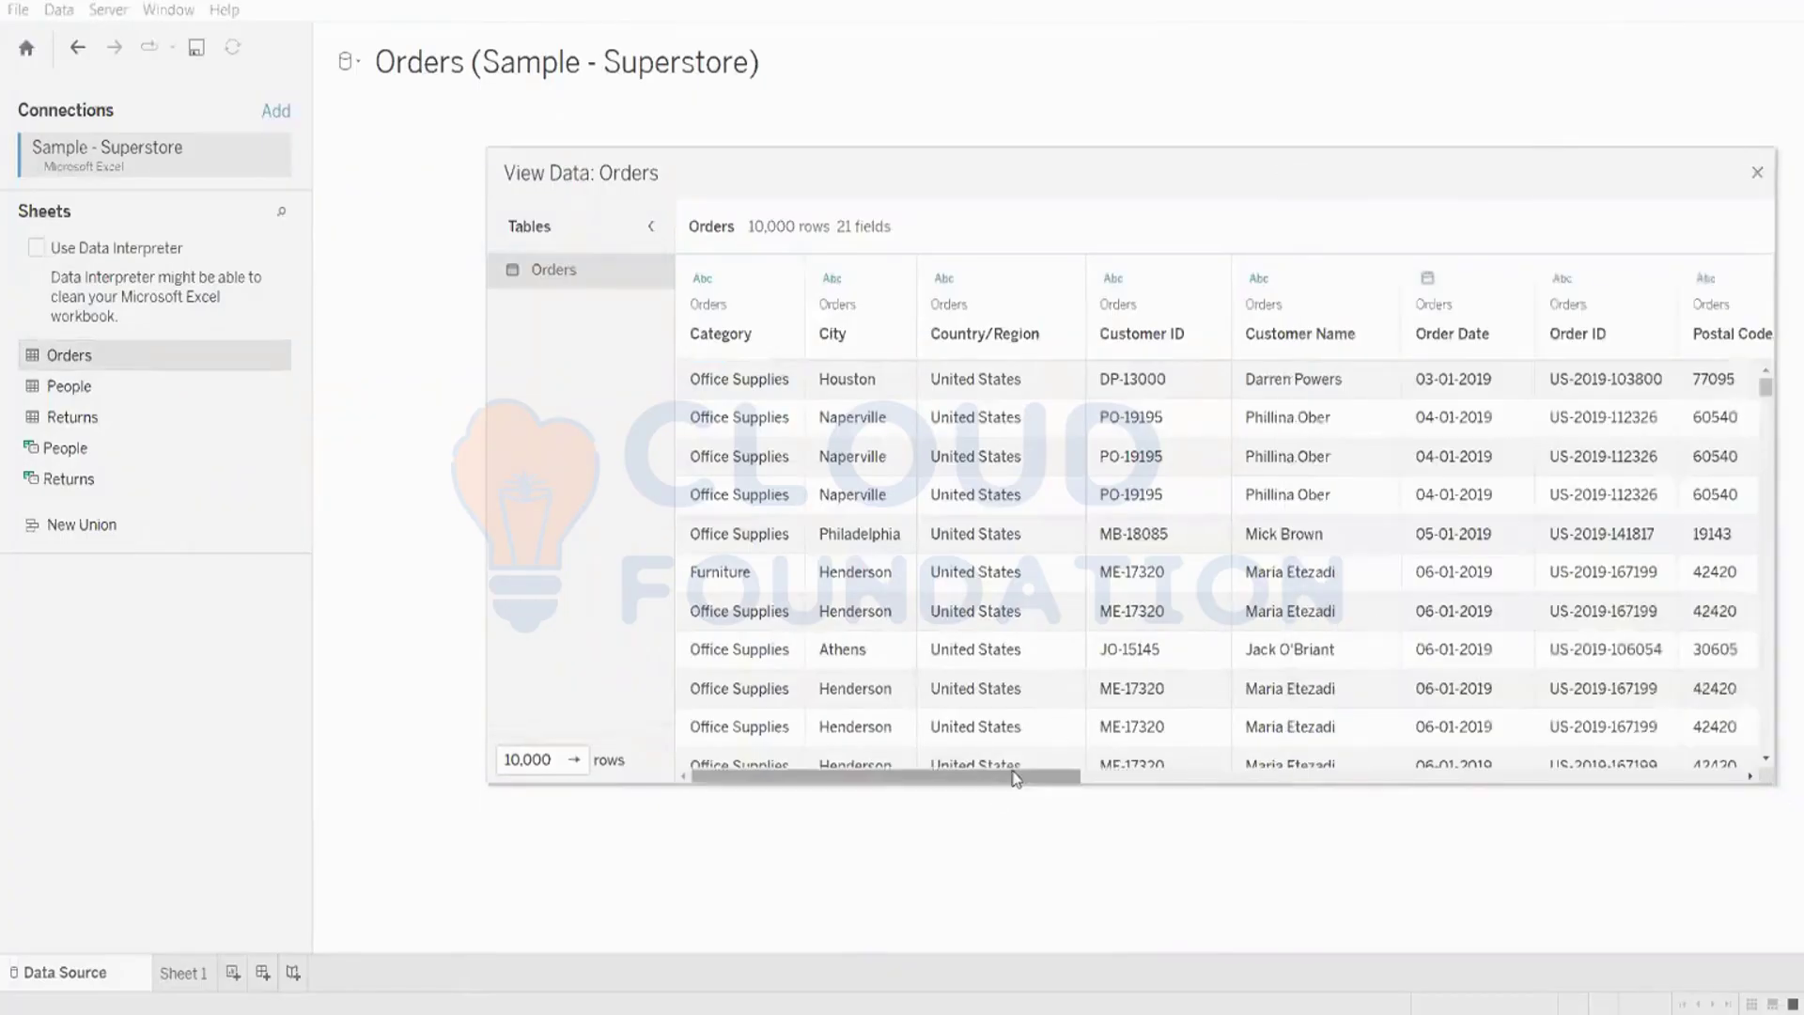
mouse_move(1015, 778)
left_mouse_down()
mouse_move(1764, 777)
mouse_move(1027, 775)
left_mouse_up()
scroll(1057, 481, "down", 3)
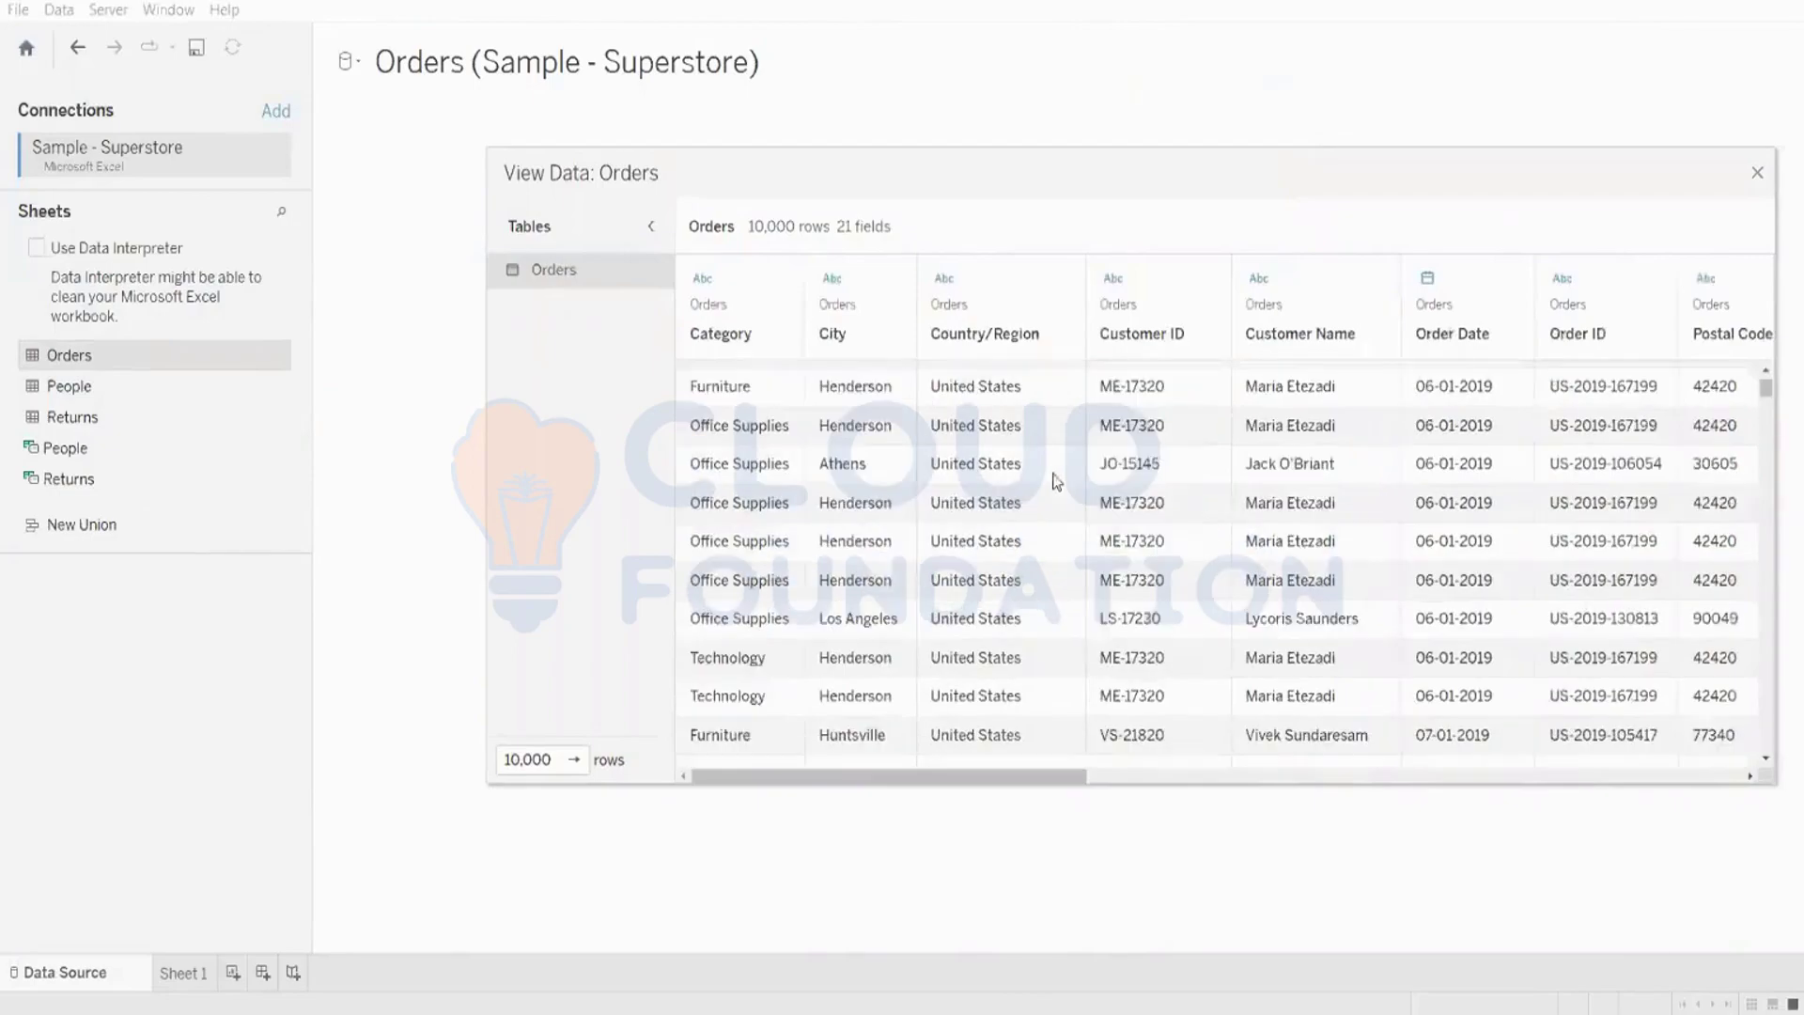
scroll(1057, 481, "down", 9)
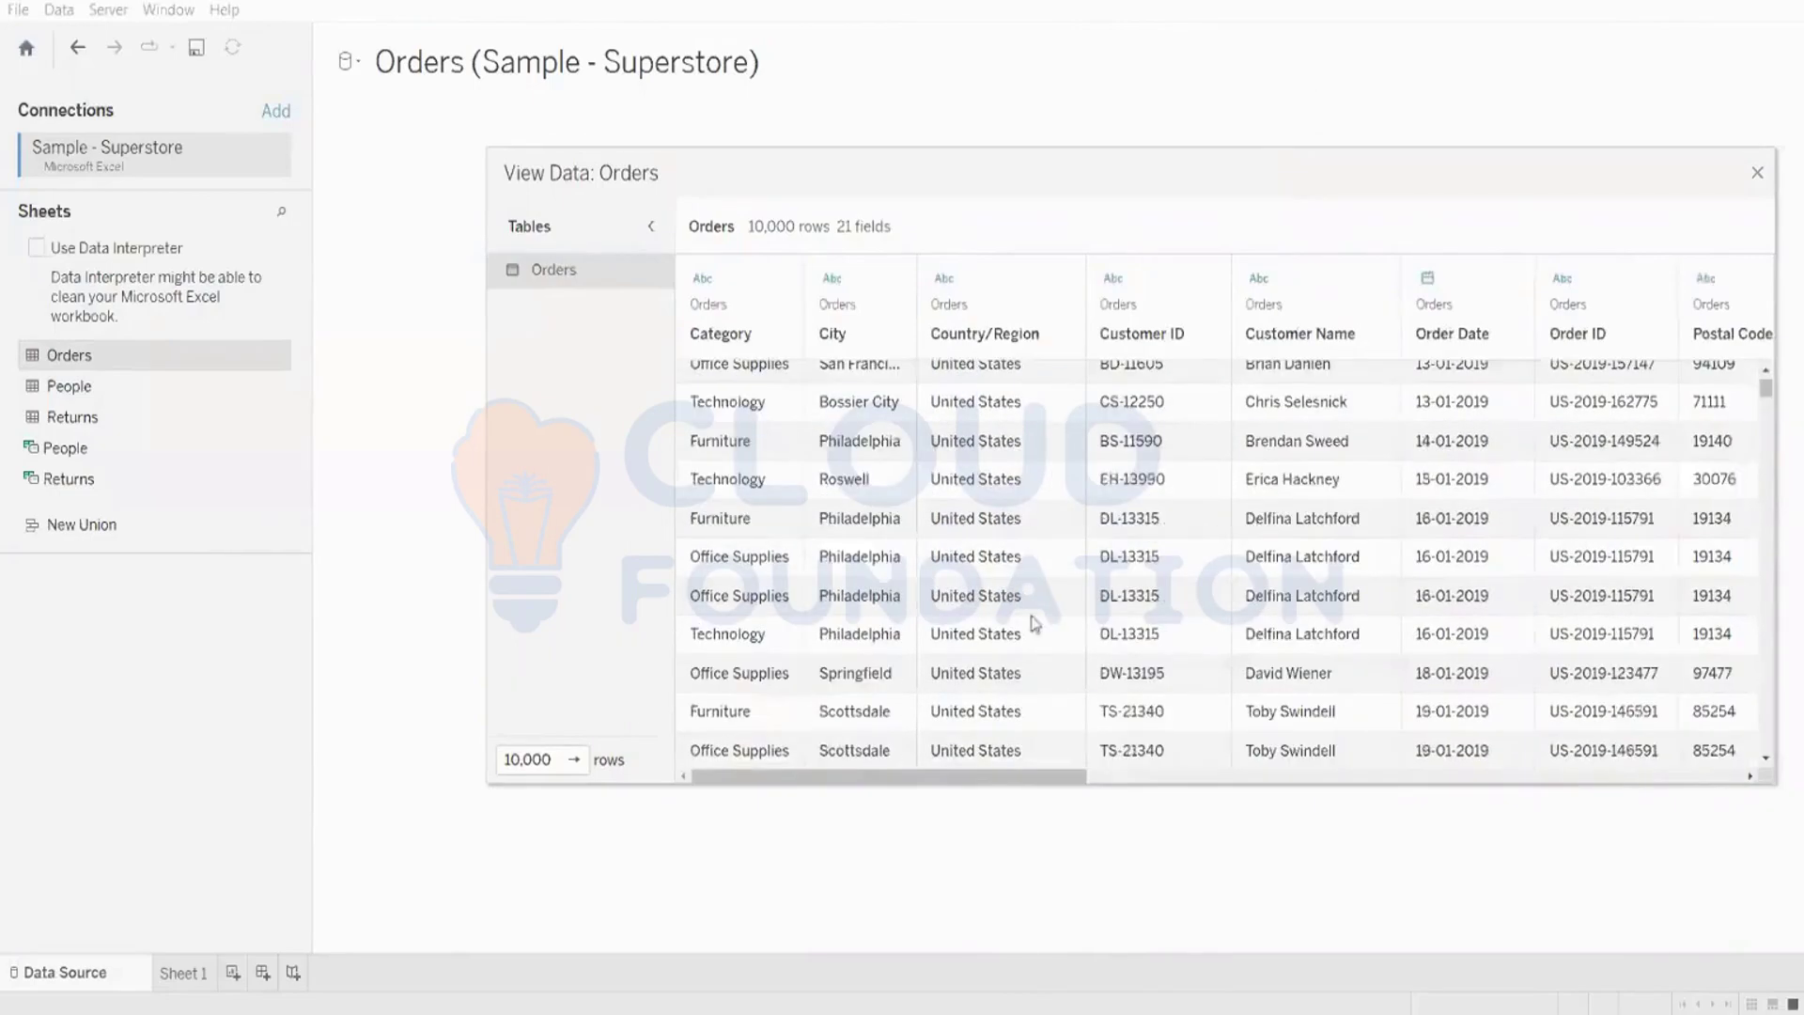
- Review the remaining columns of the Orders preview, from Product ID through Discount to Sales, and close the preview
left_click_drag(939, 777, 1125, 792)
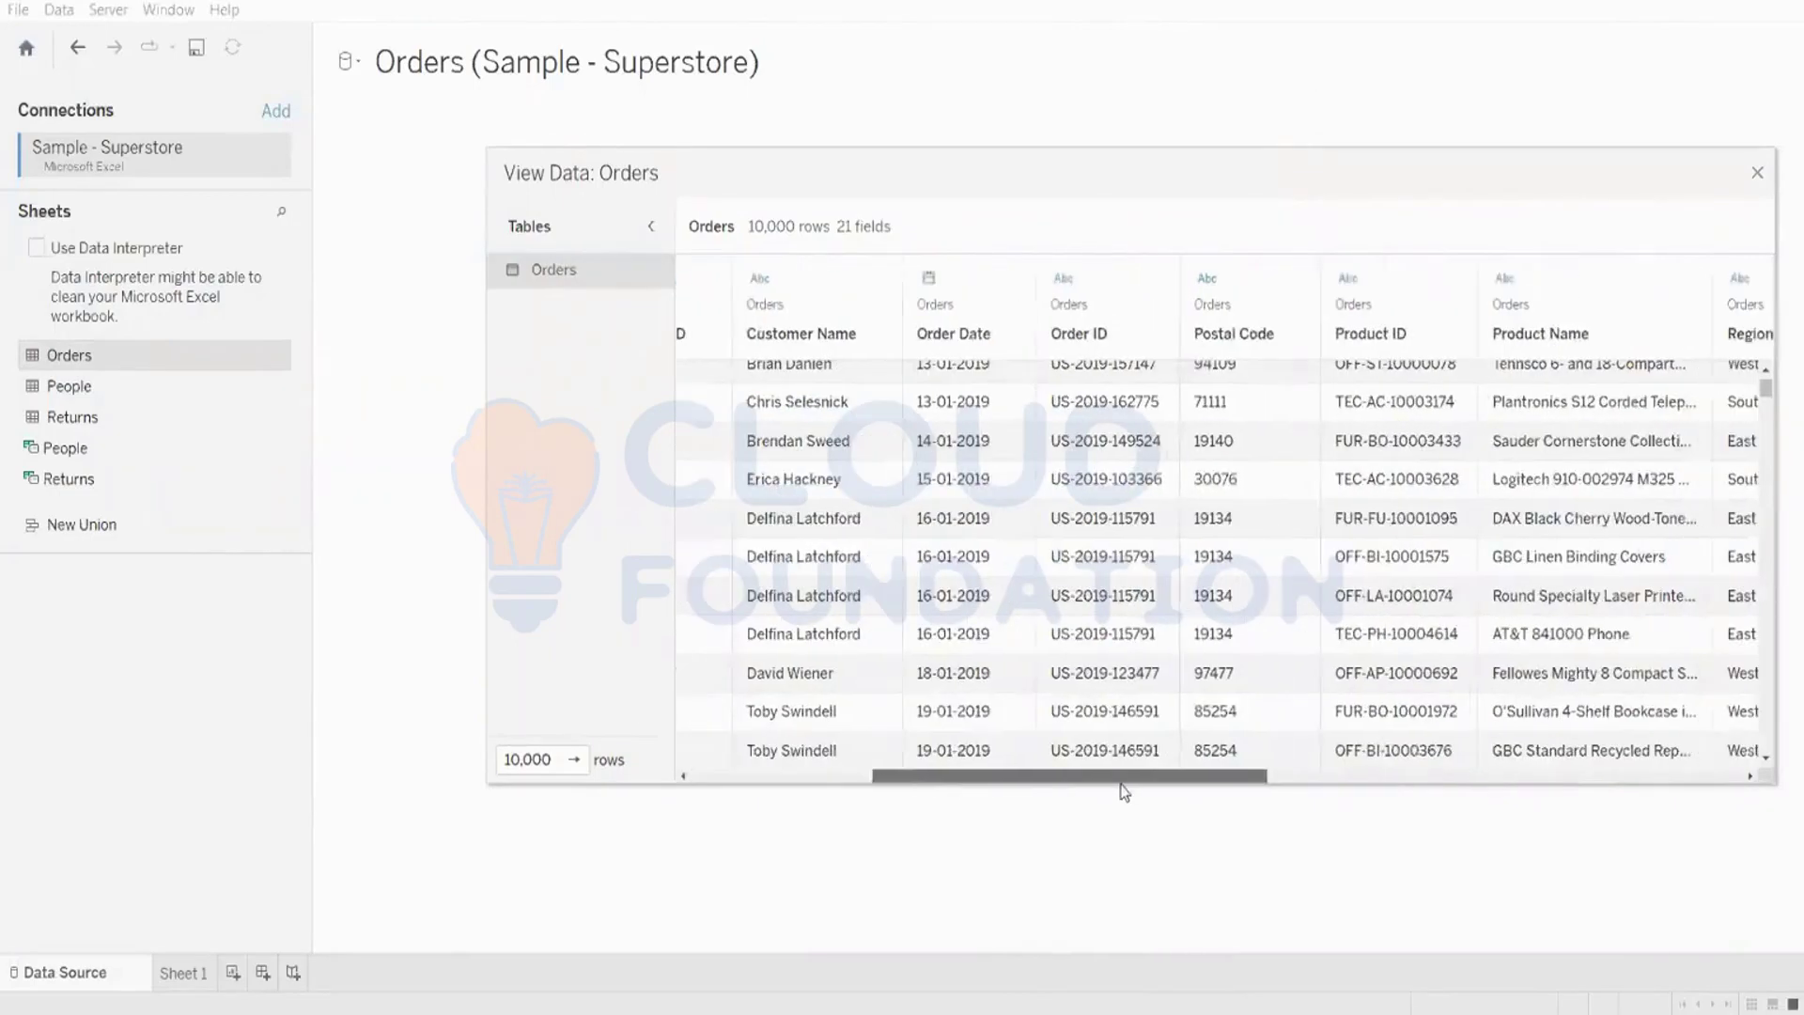
left_click(978, 477)
left_click(1311, 490)
left_click(1376, 481)
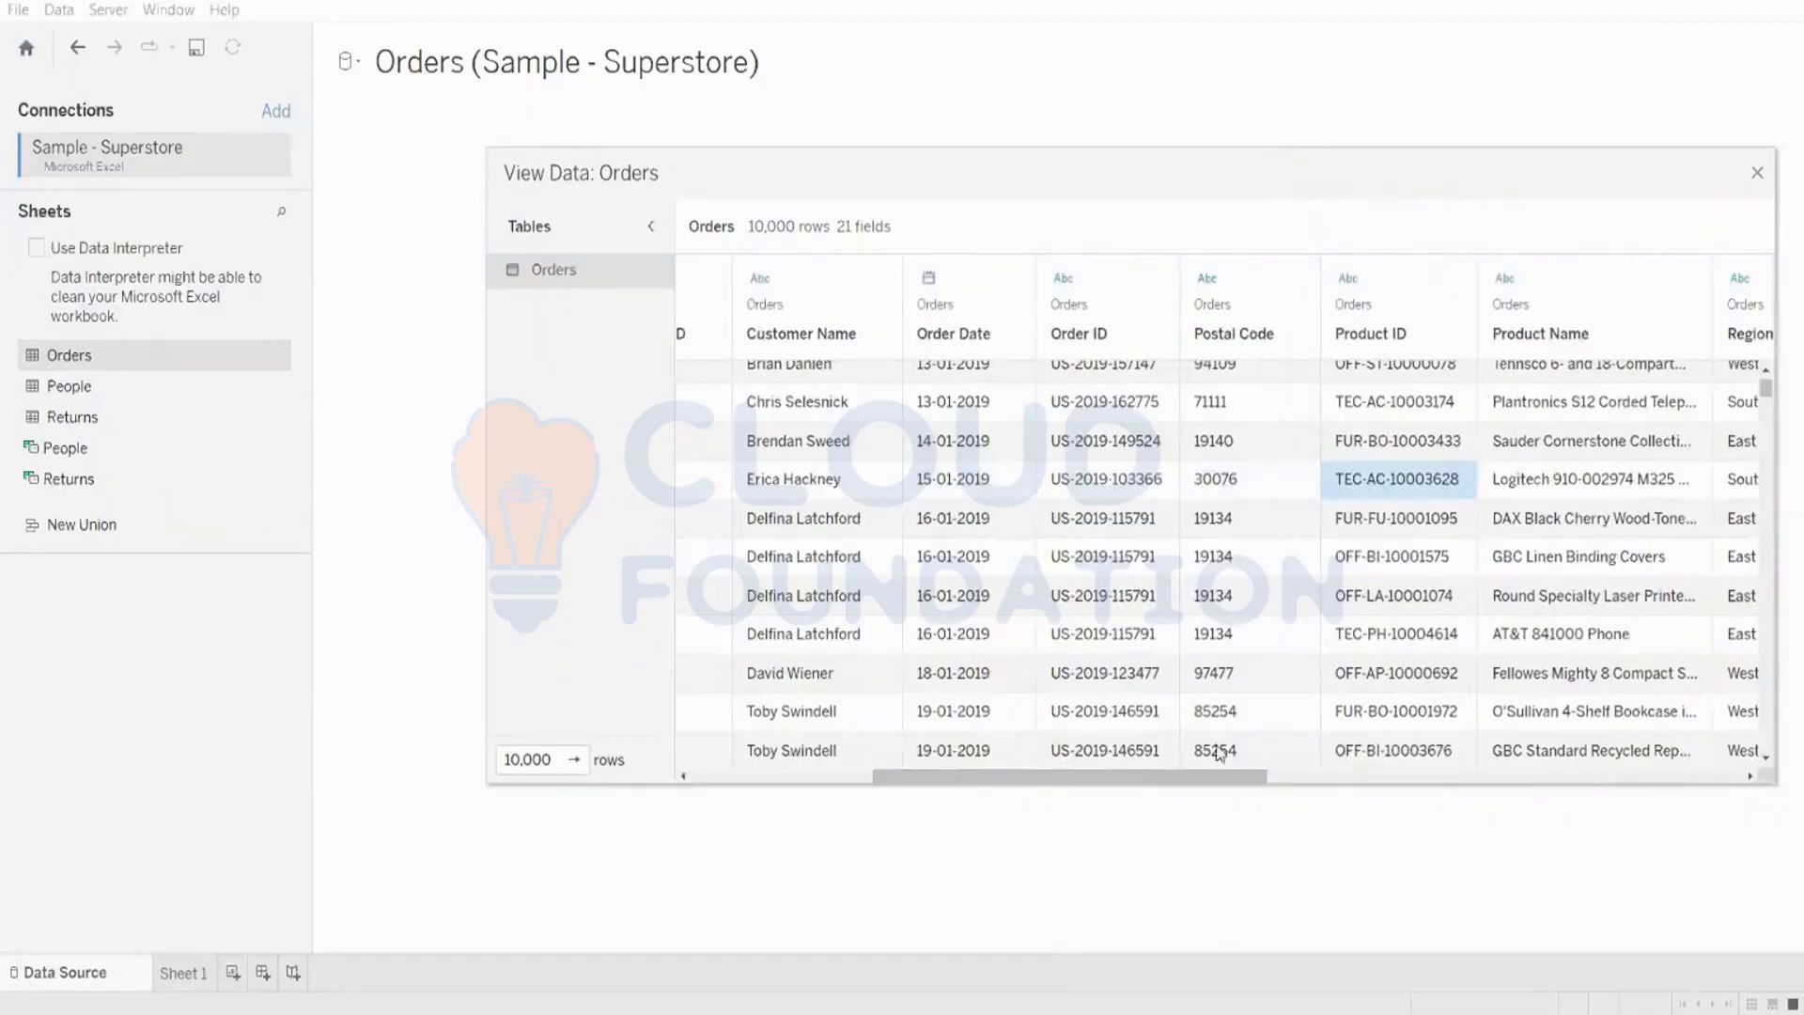
left_click_drag(1181, 780, 1492, 782)
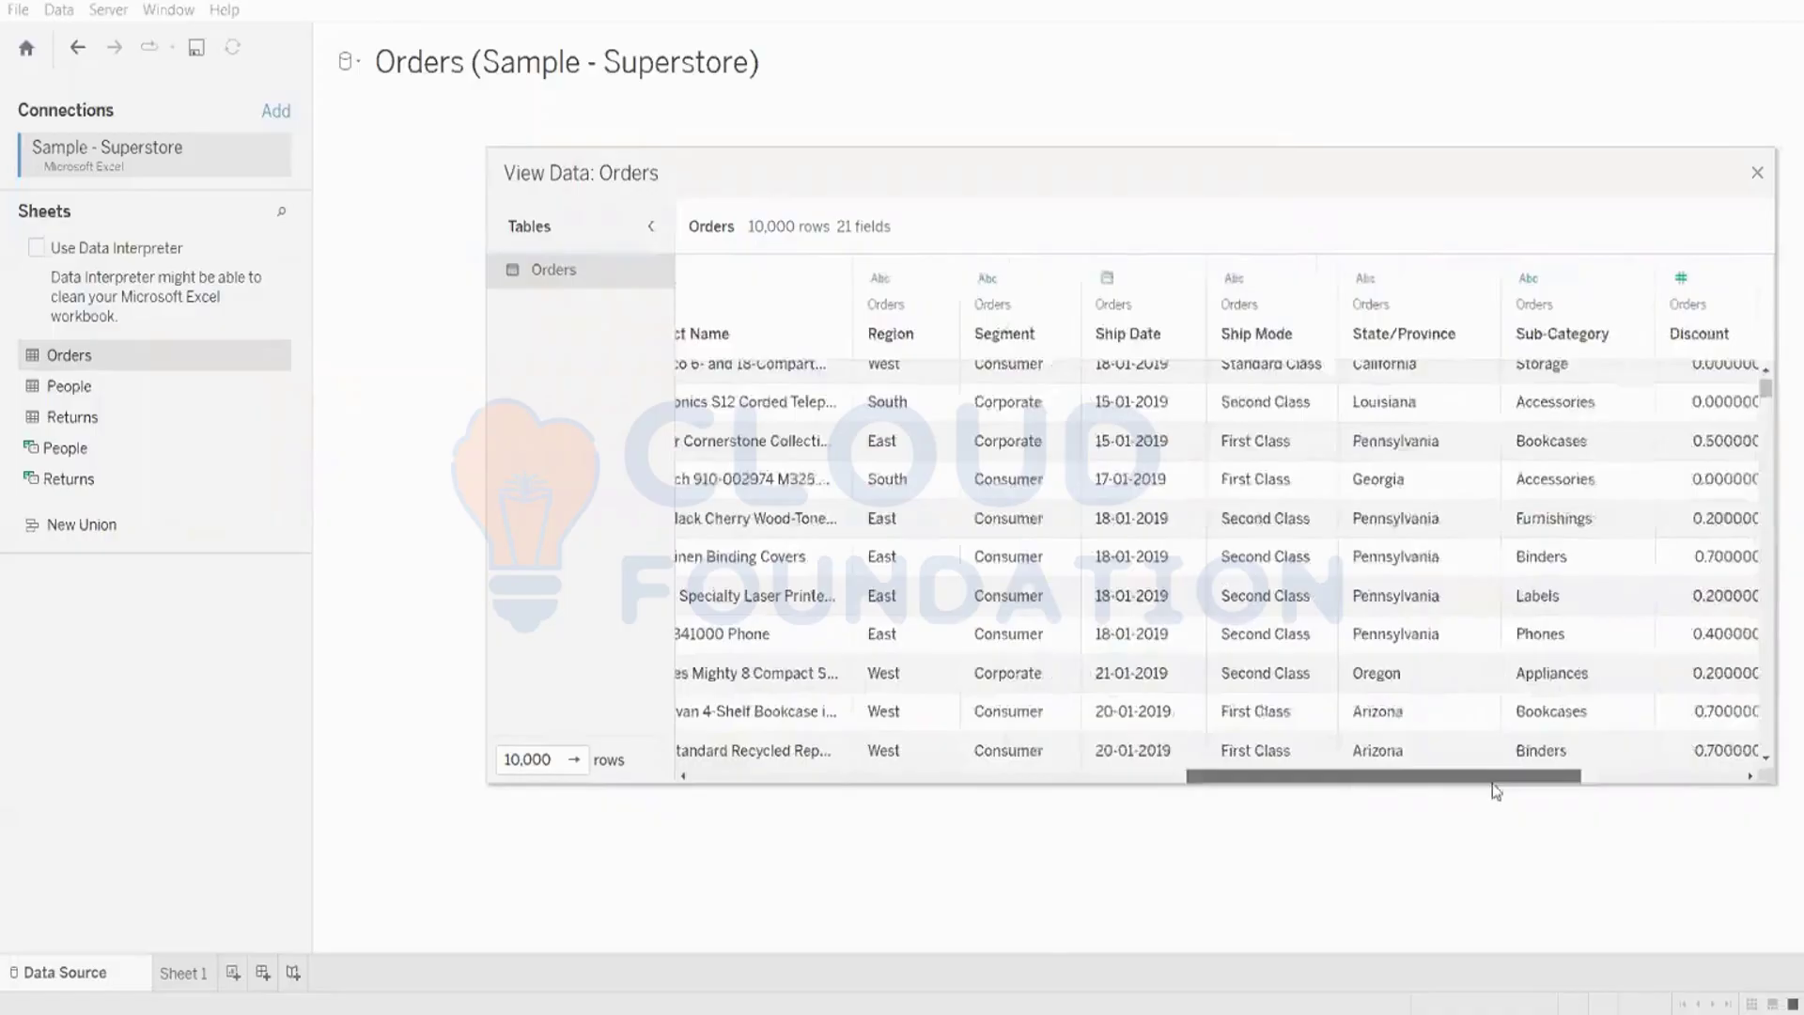
left_click(1607, 554)
left_click(1683, 516)
left_click(1698, 568)
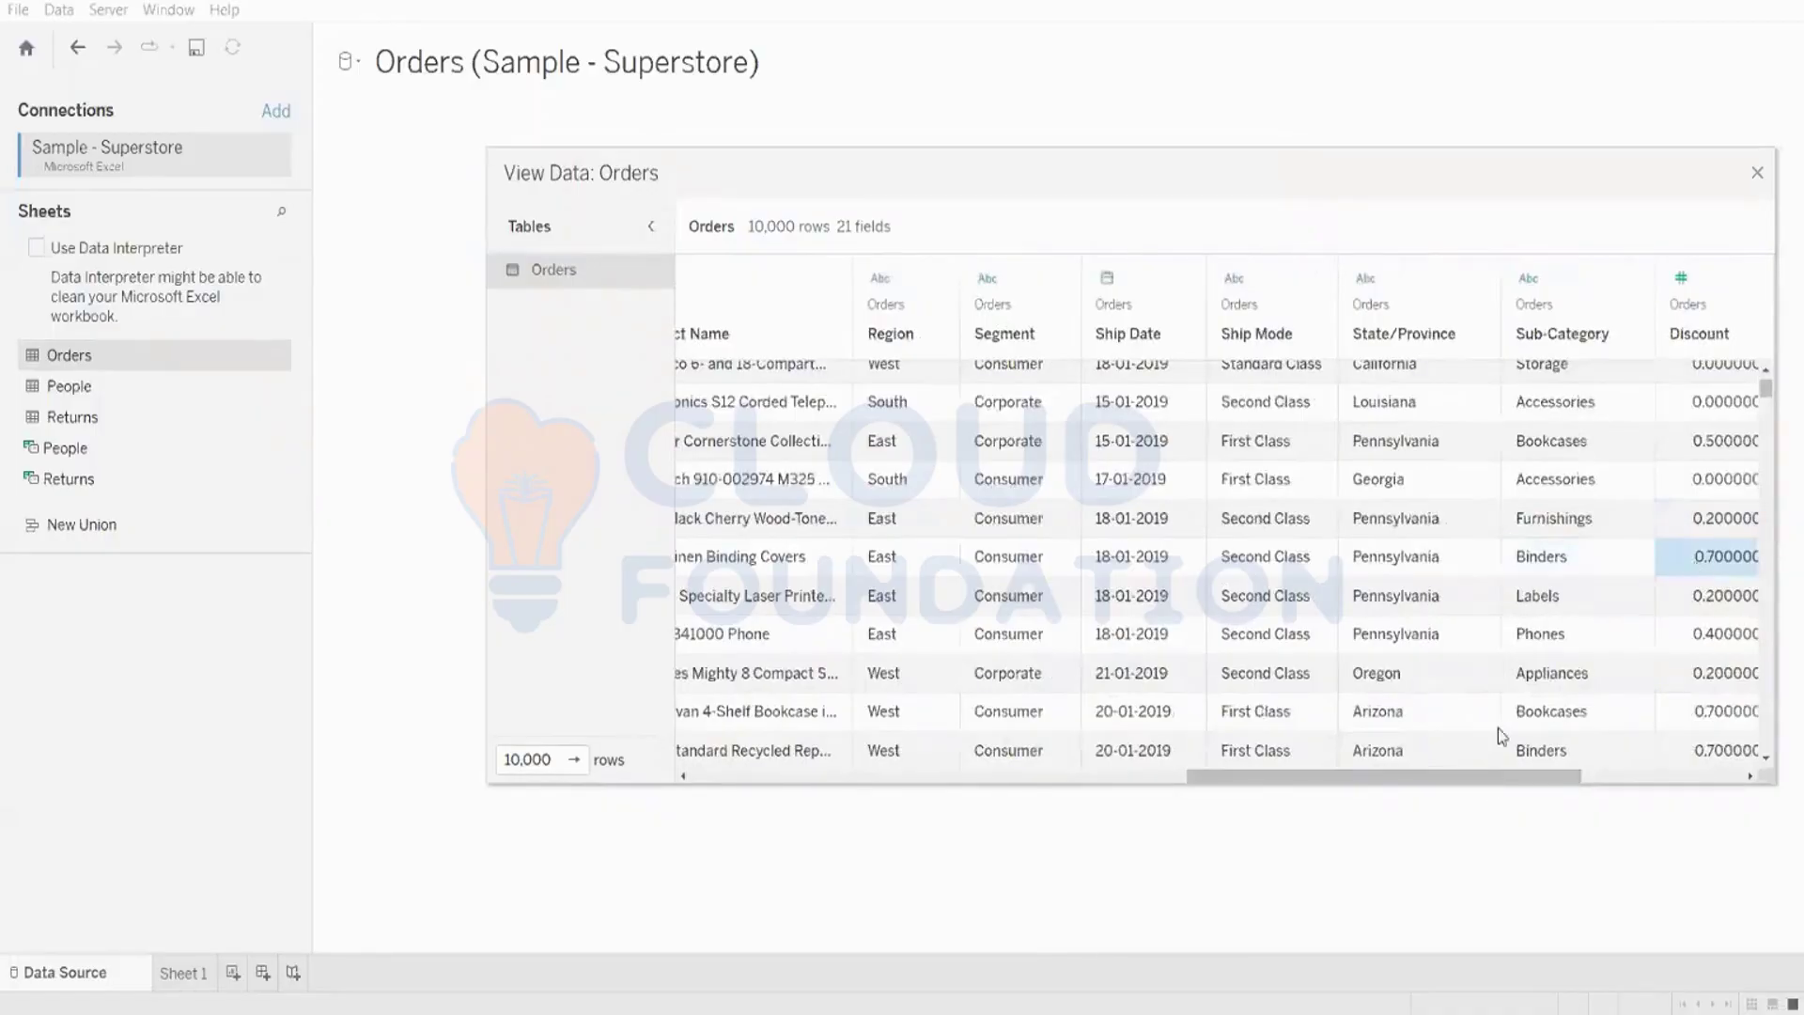
left_click_drag(1459, 778, 1620, 778)
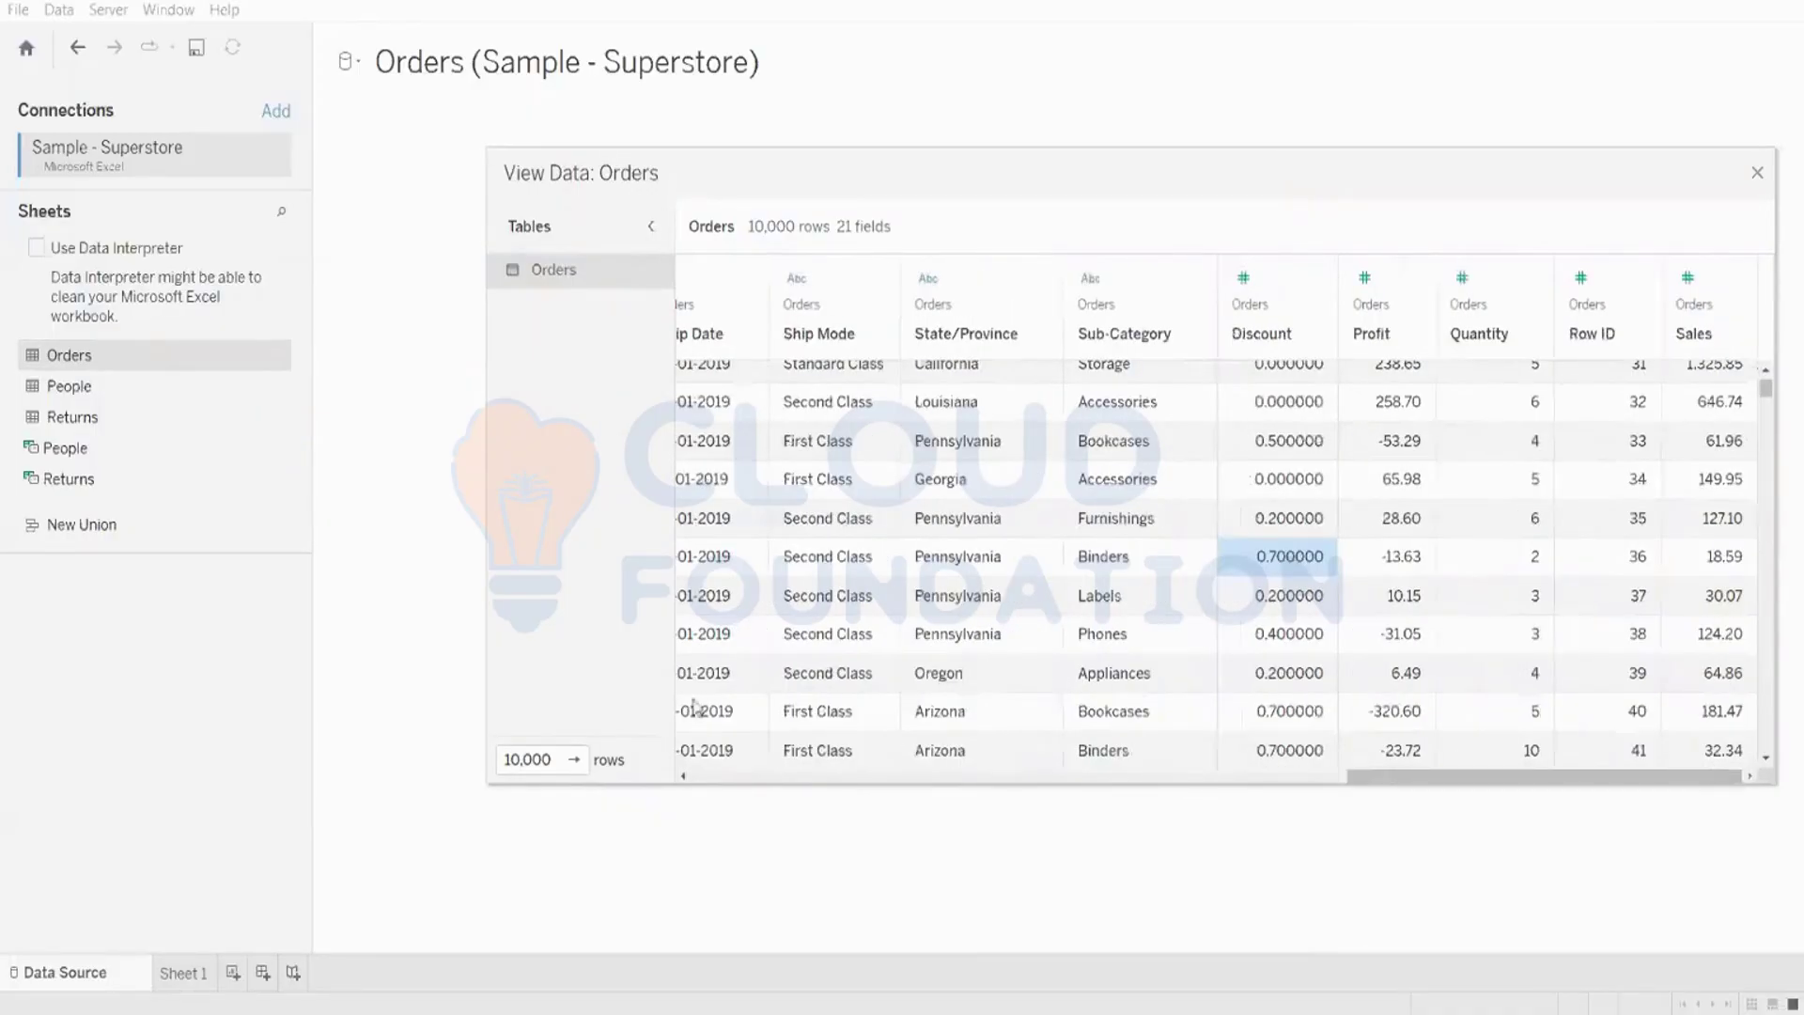
left_click_drag(1473, 780, 536, 730)
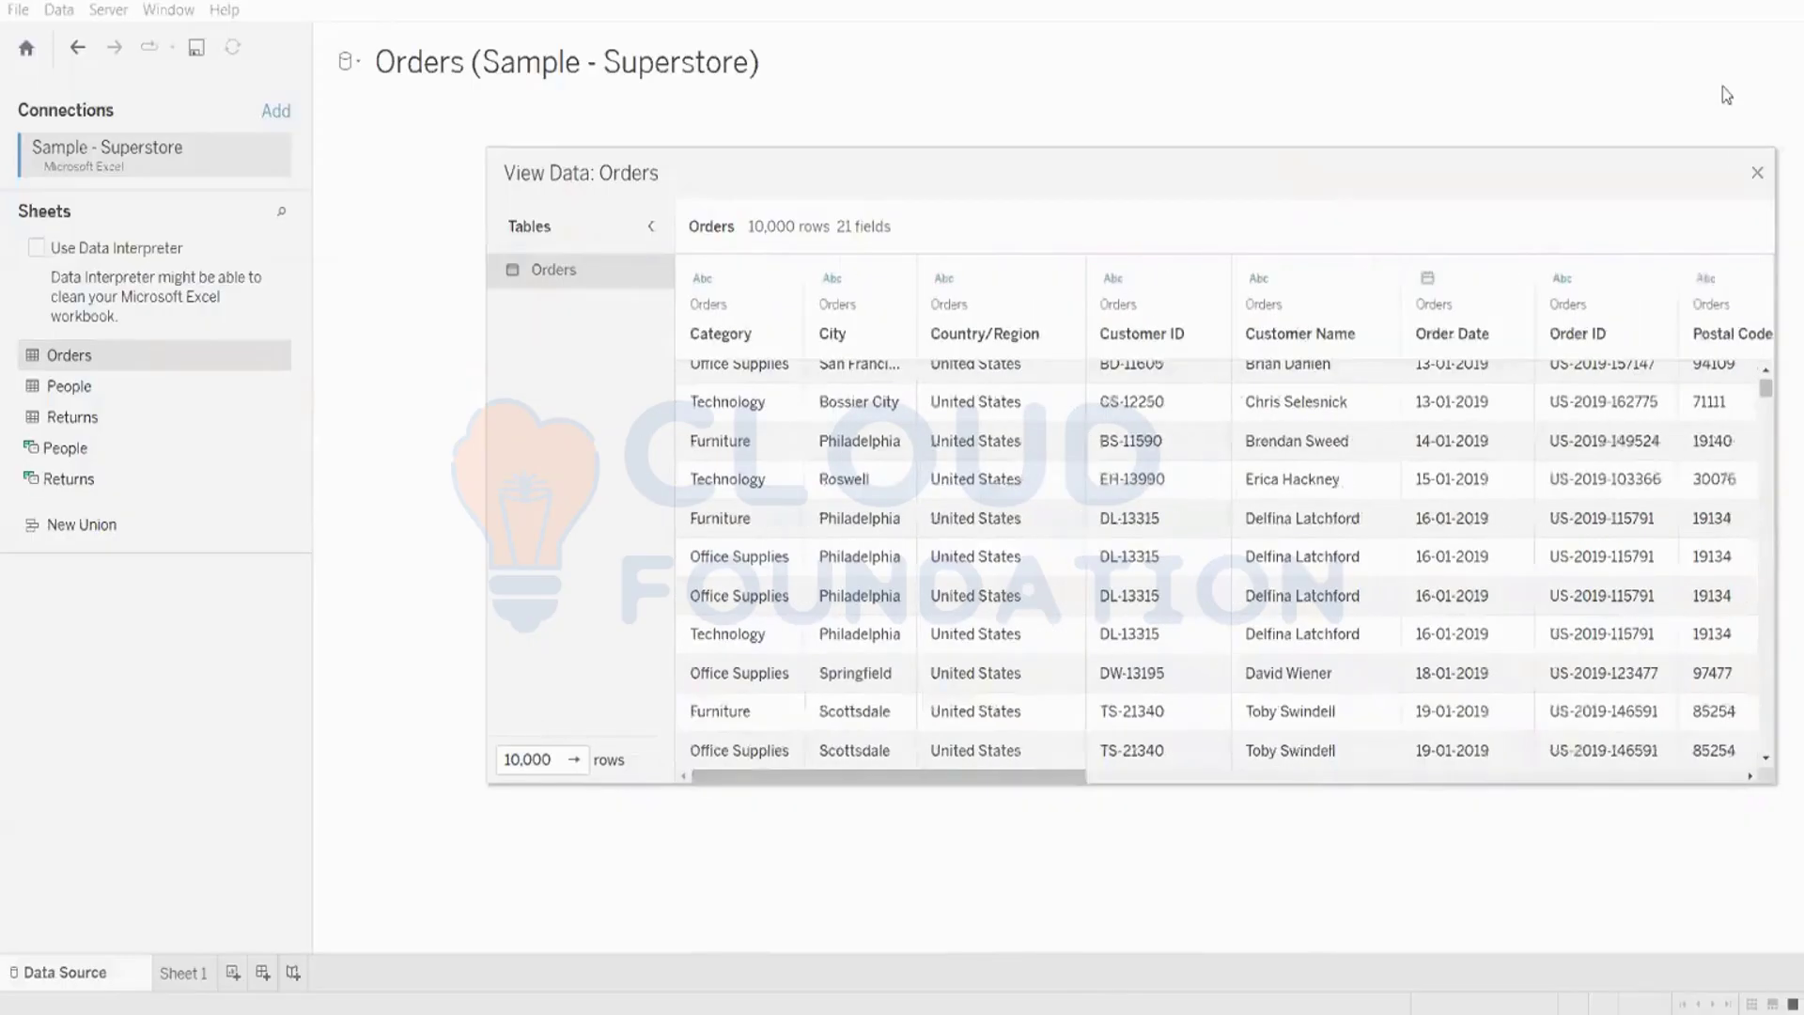
left_click(1754, 173)
- Add the Orders sheet back to the data source, open its physical table, and set the connection to Live
left_click_drag(130, 361, 1188, 245)
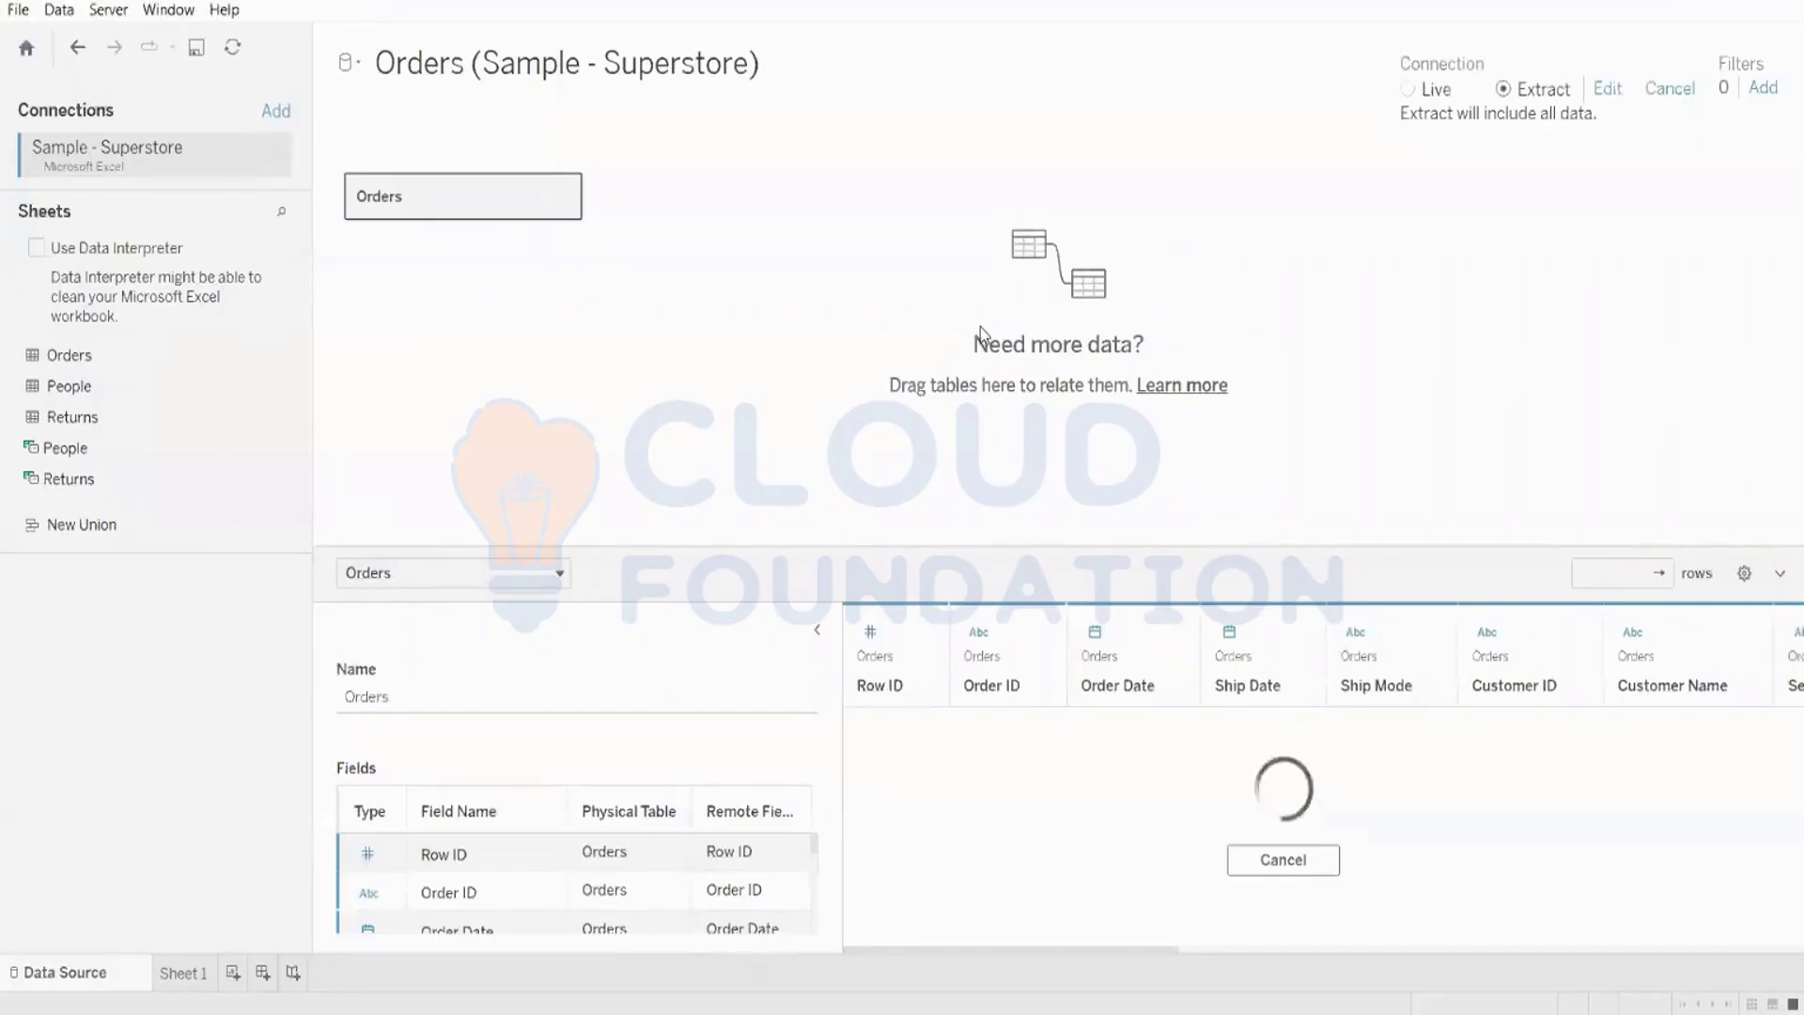
left_click(817, 630)
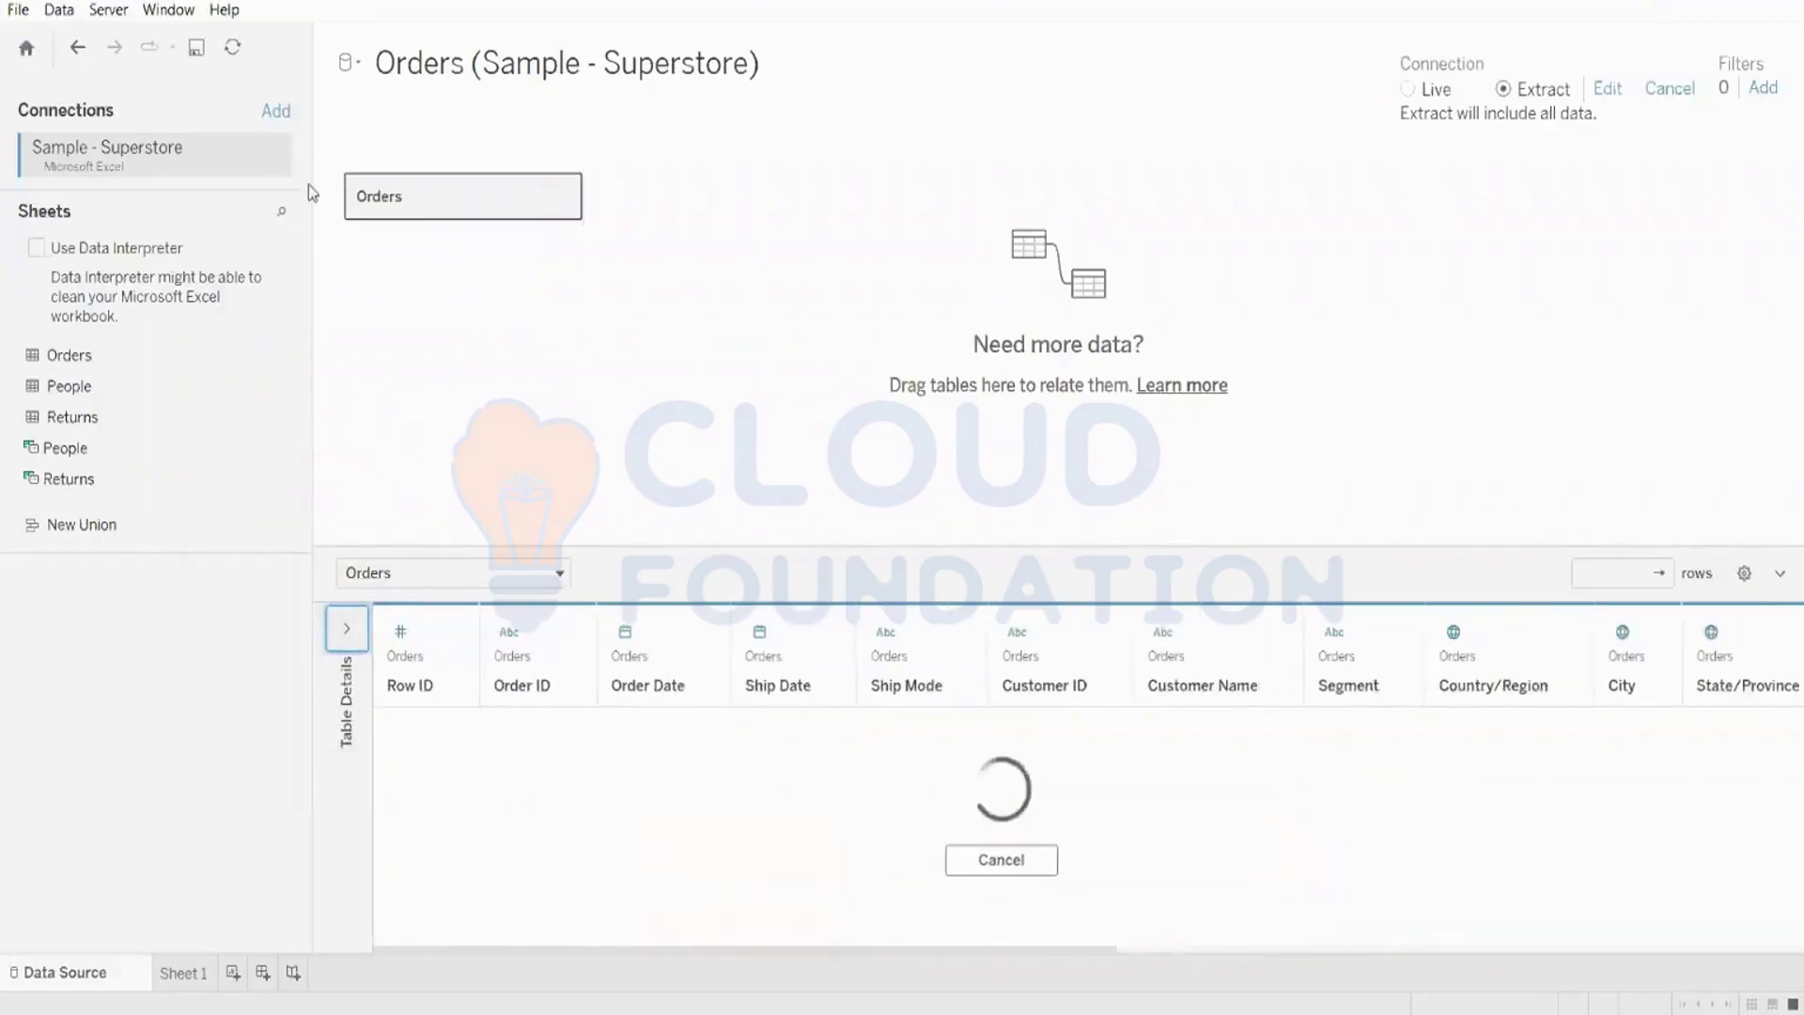
double_click(439, 197)
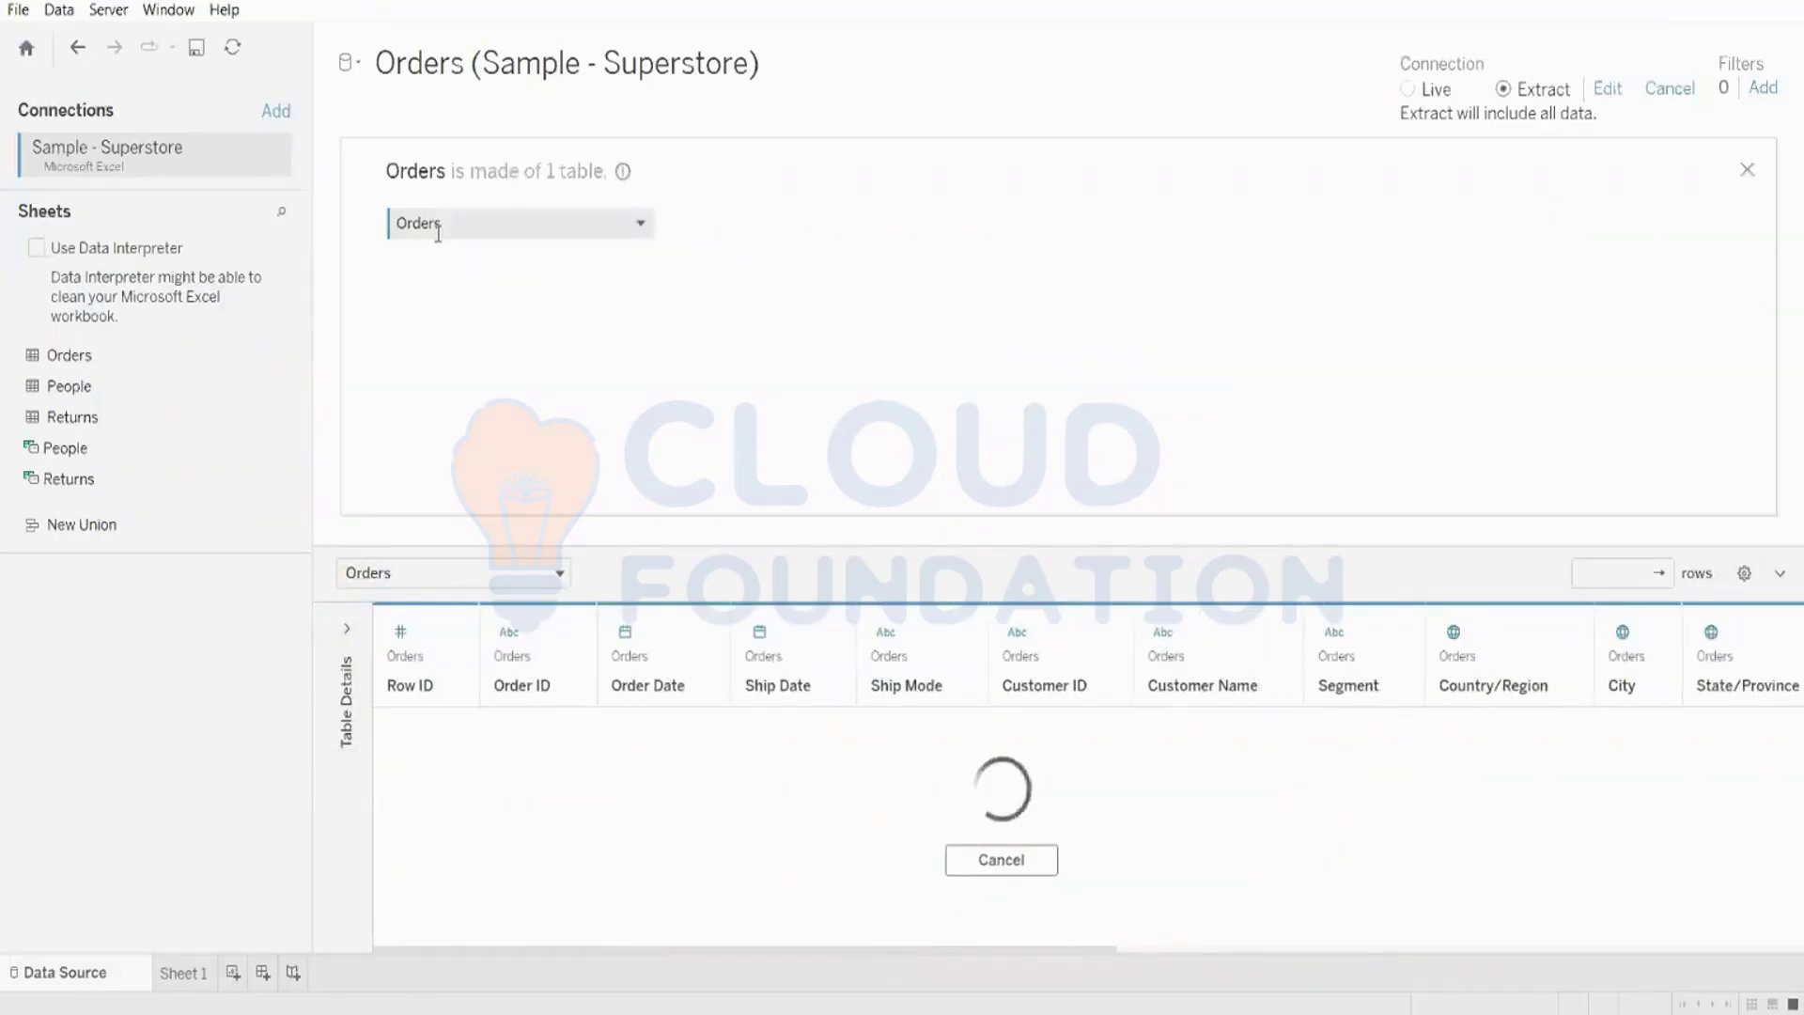
left_click(1408, 89)
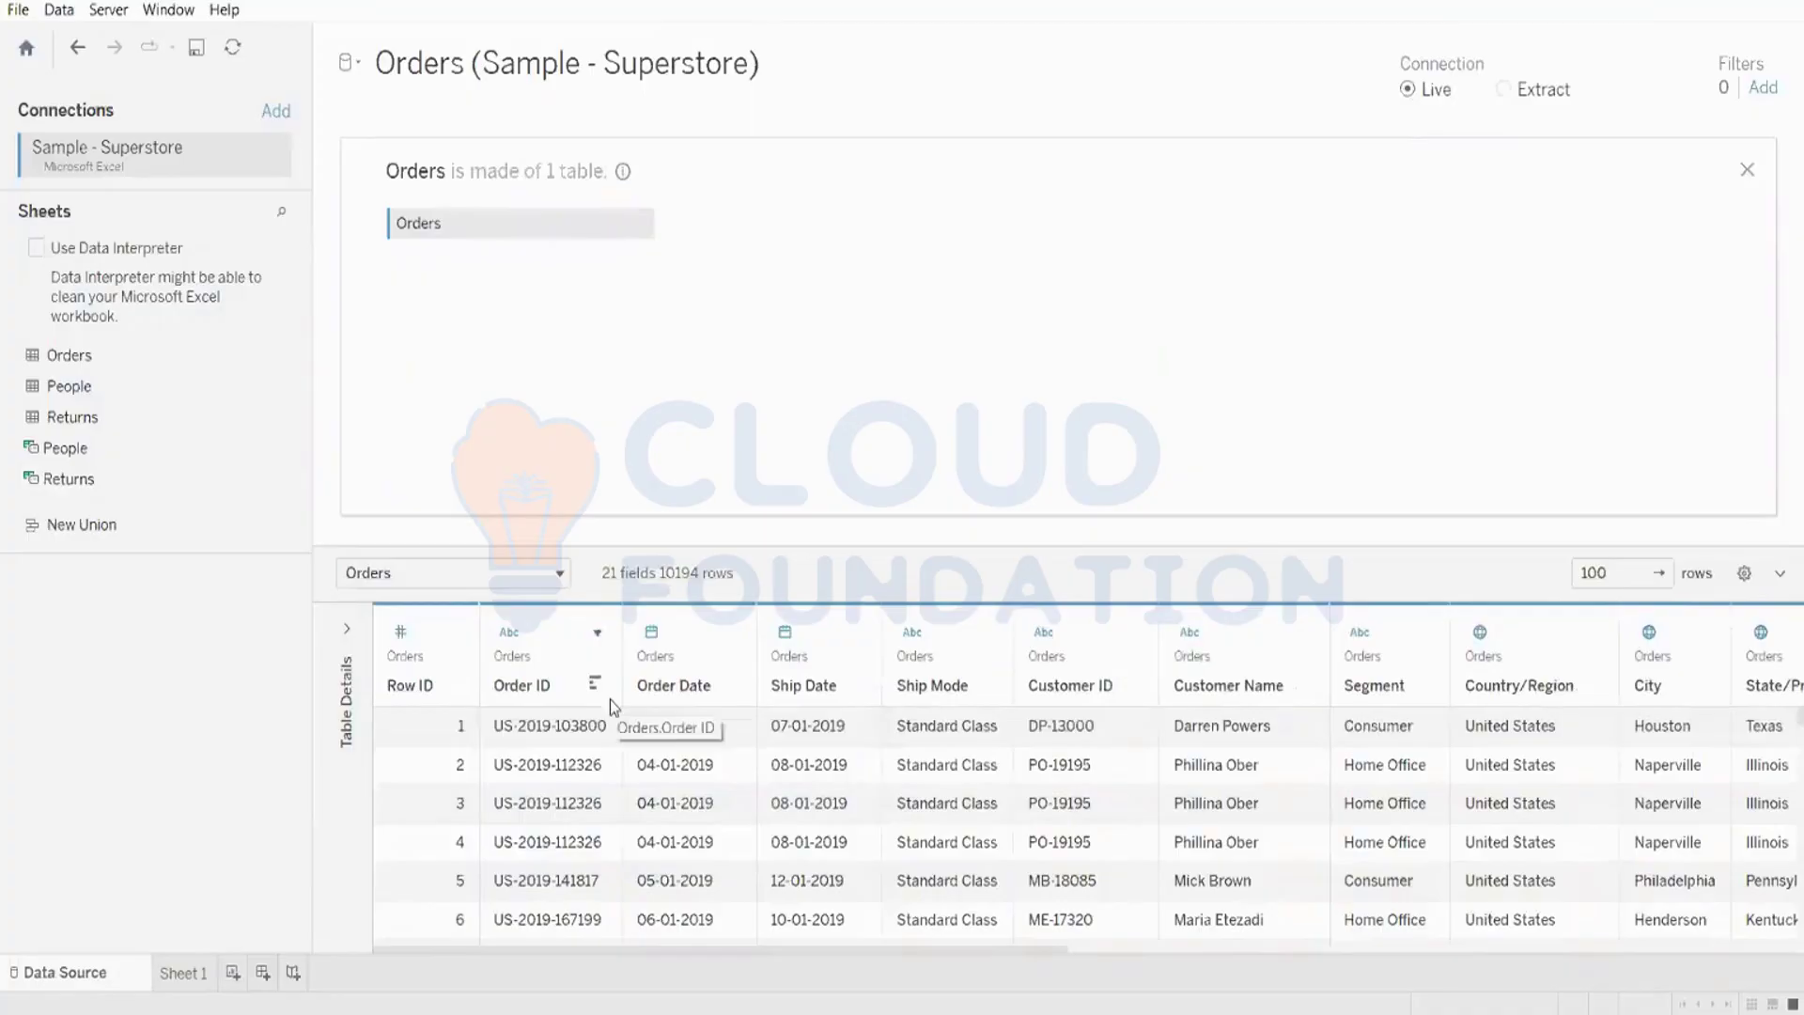
- Look through the Orders data grid, limit it to 10 rows, and check the rows listed
left_click(1616, 572)
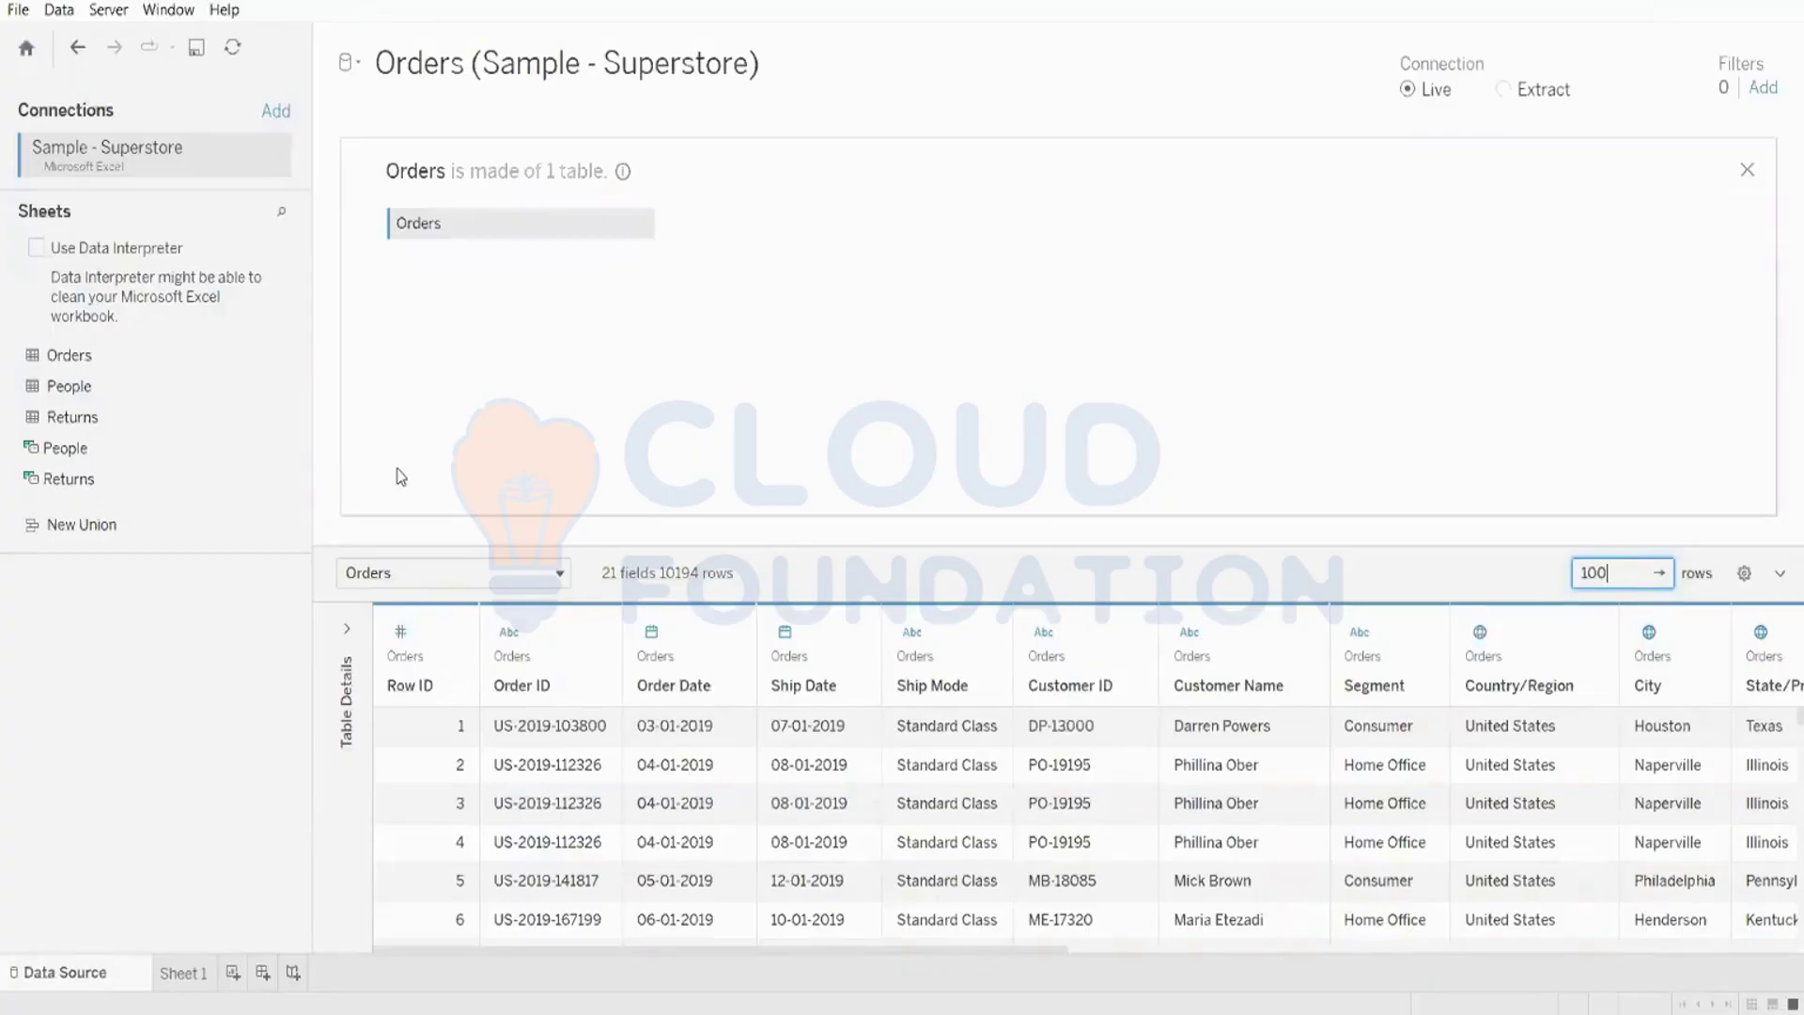
scroll(1325, 805, "down", 3)
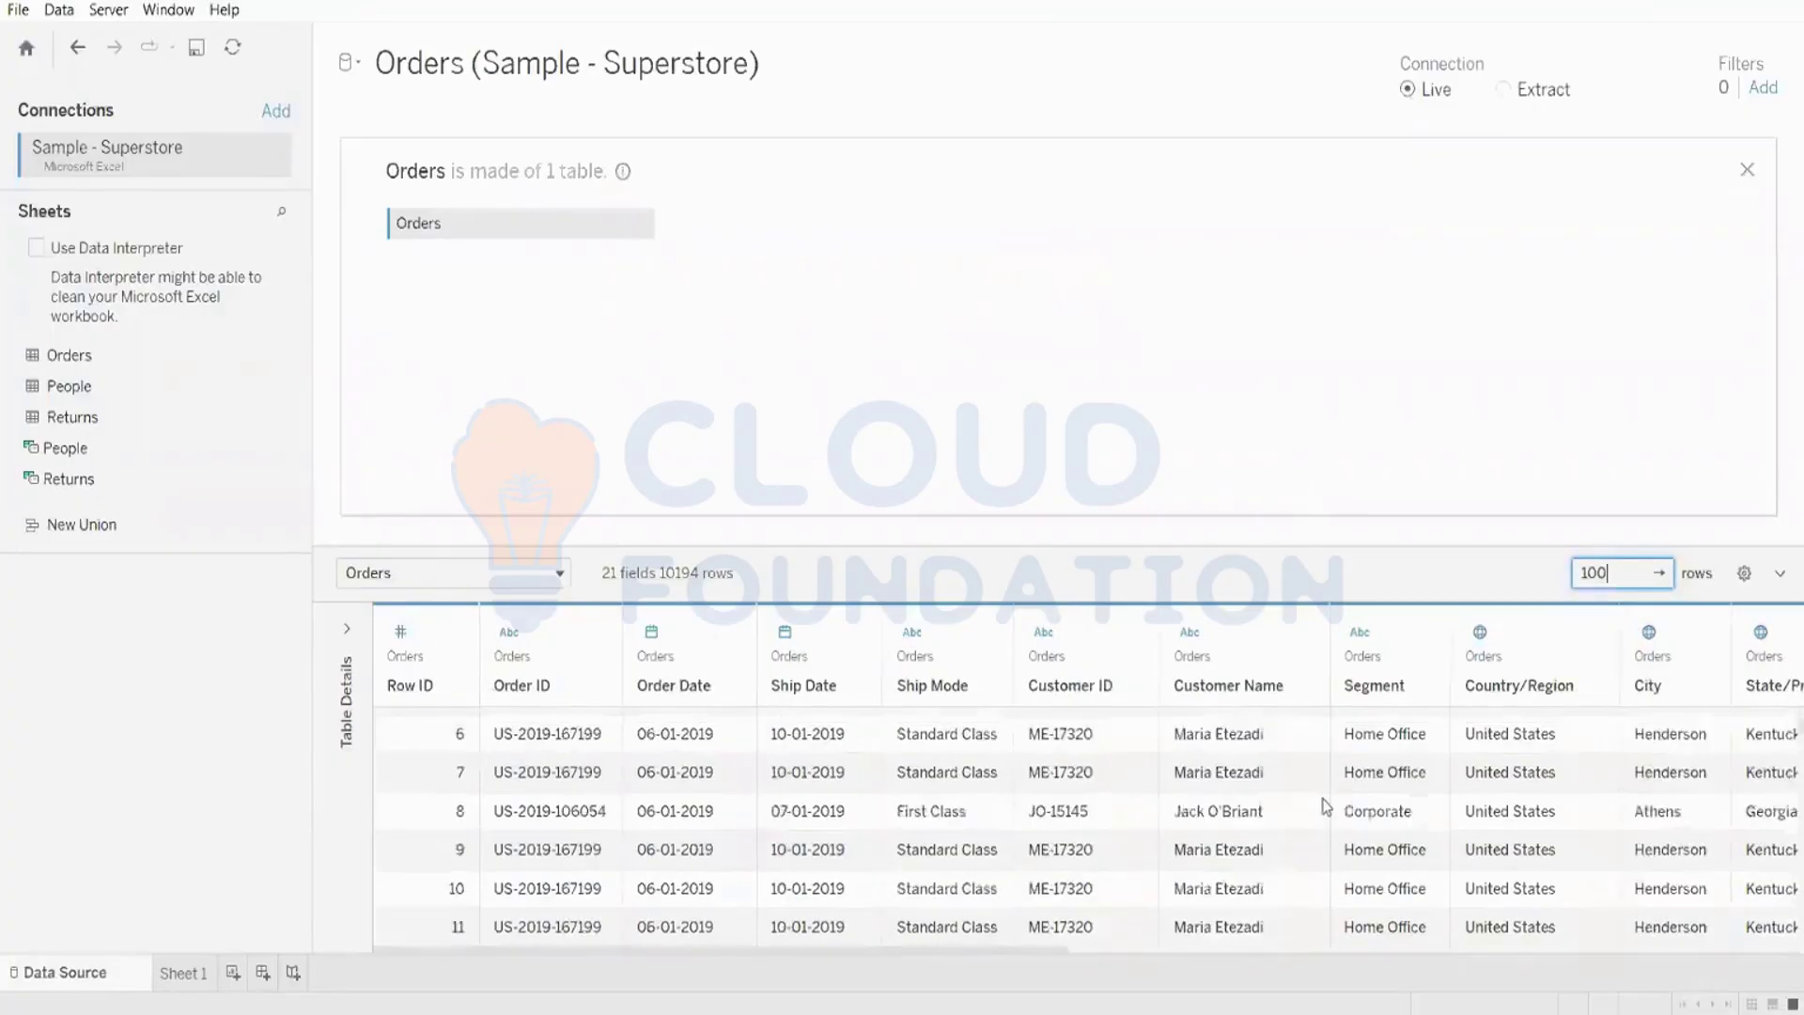
scroll(1326, 805, "down", 1)
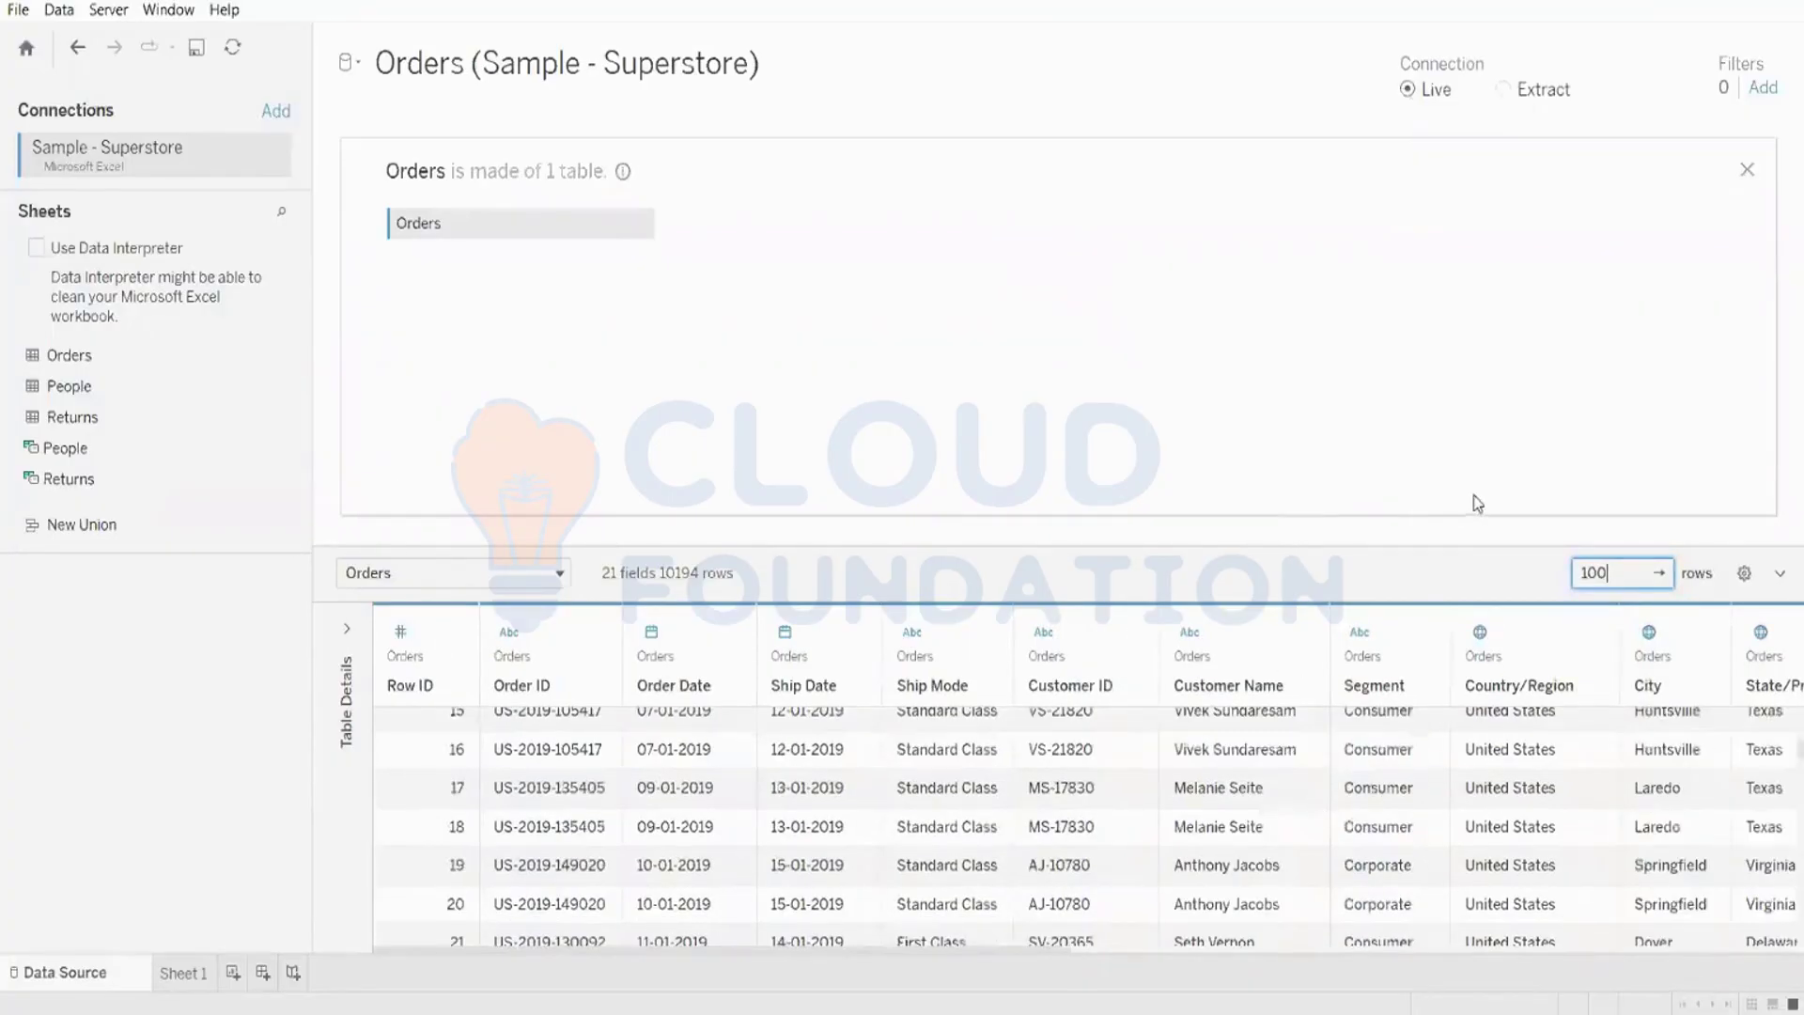
left_click(1615, 566)
key("BackSpace")
key("Return")
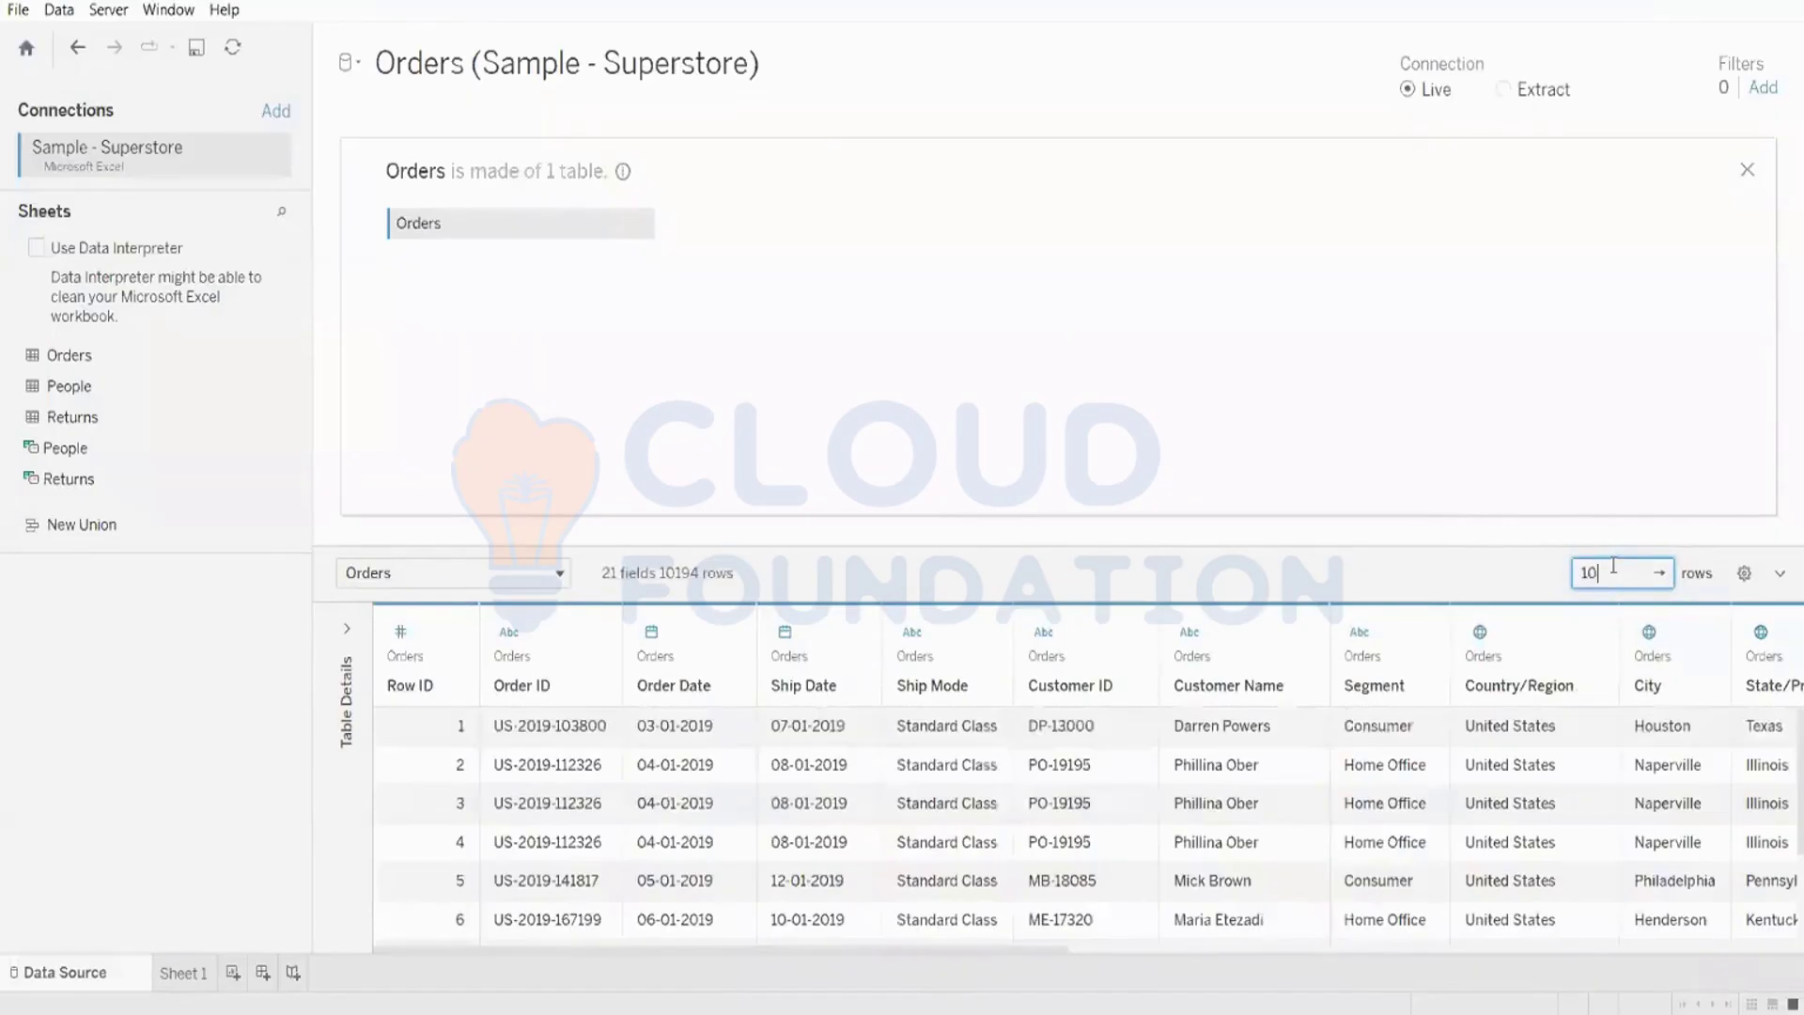
scroll(1300, 938, "down", 2)
scroll(813, 892, "up", 2)
scroll(808, 886, "down", 1)
scroll(808, 887, "down", 1)
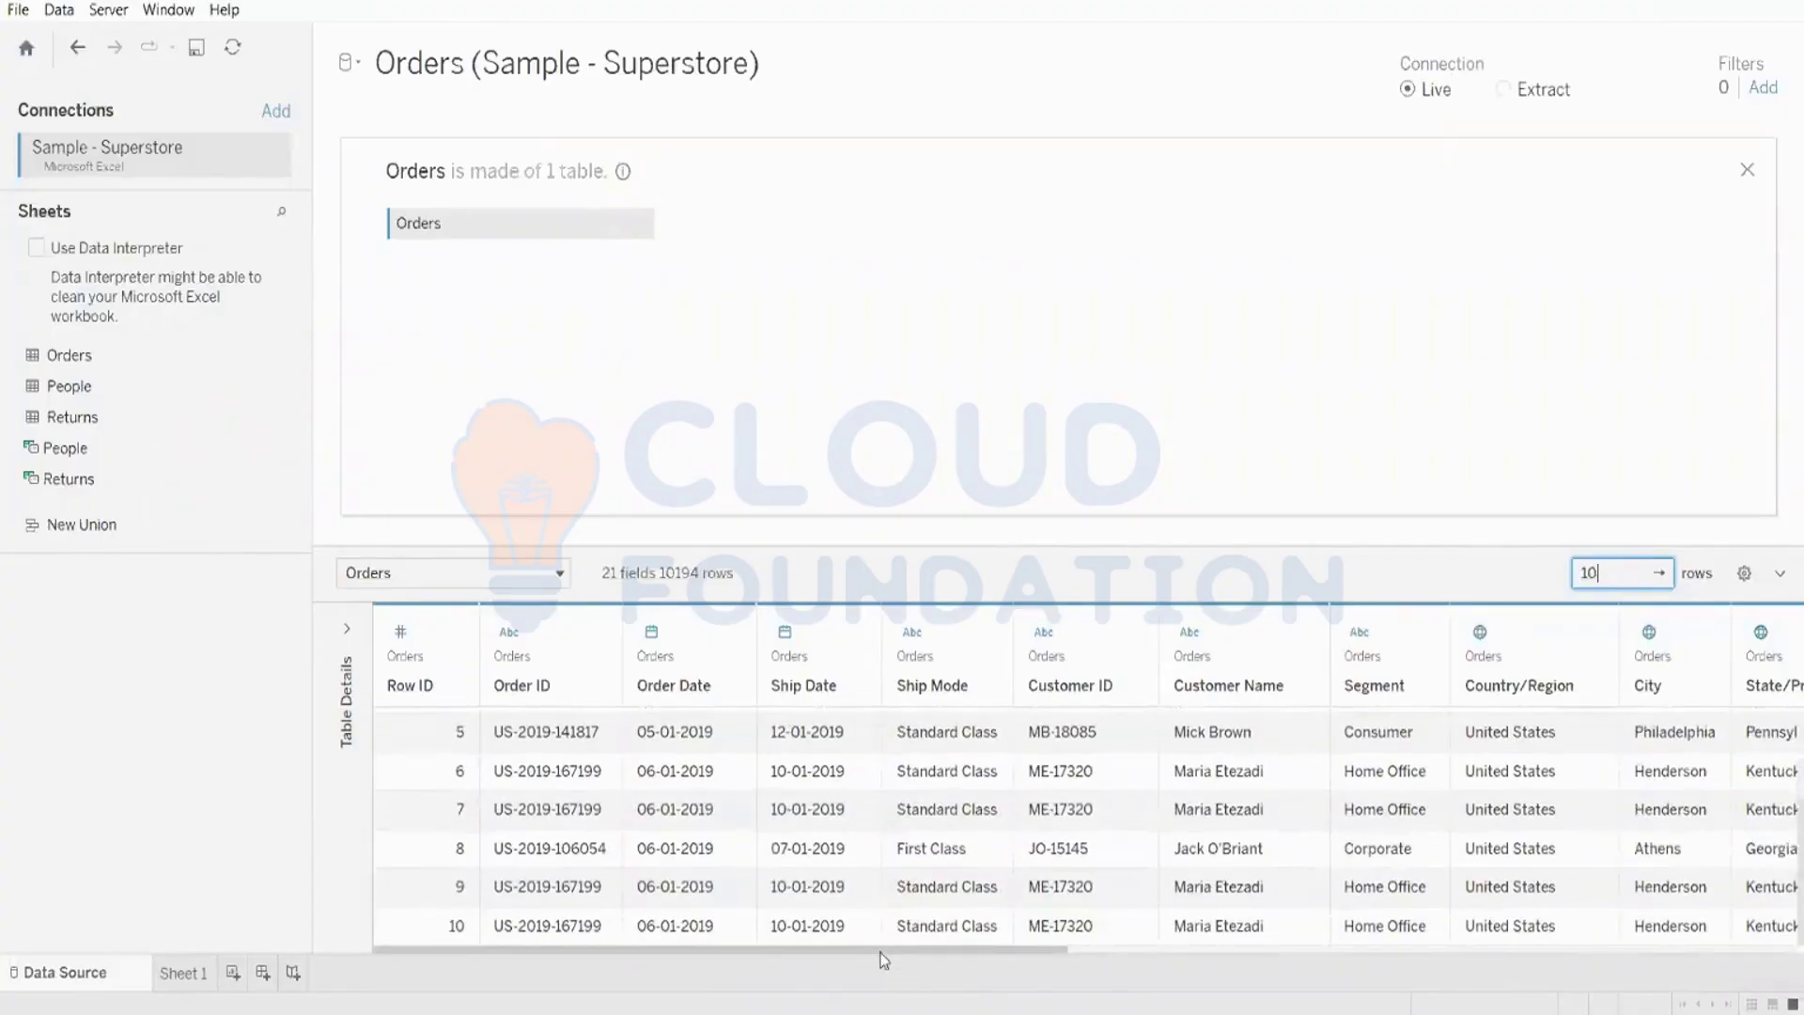
- Set the number of rows in the Orders data grid to 10000
key("BackSpace")
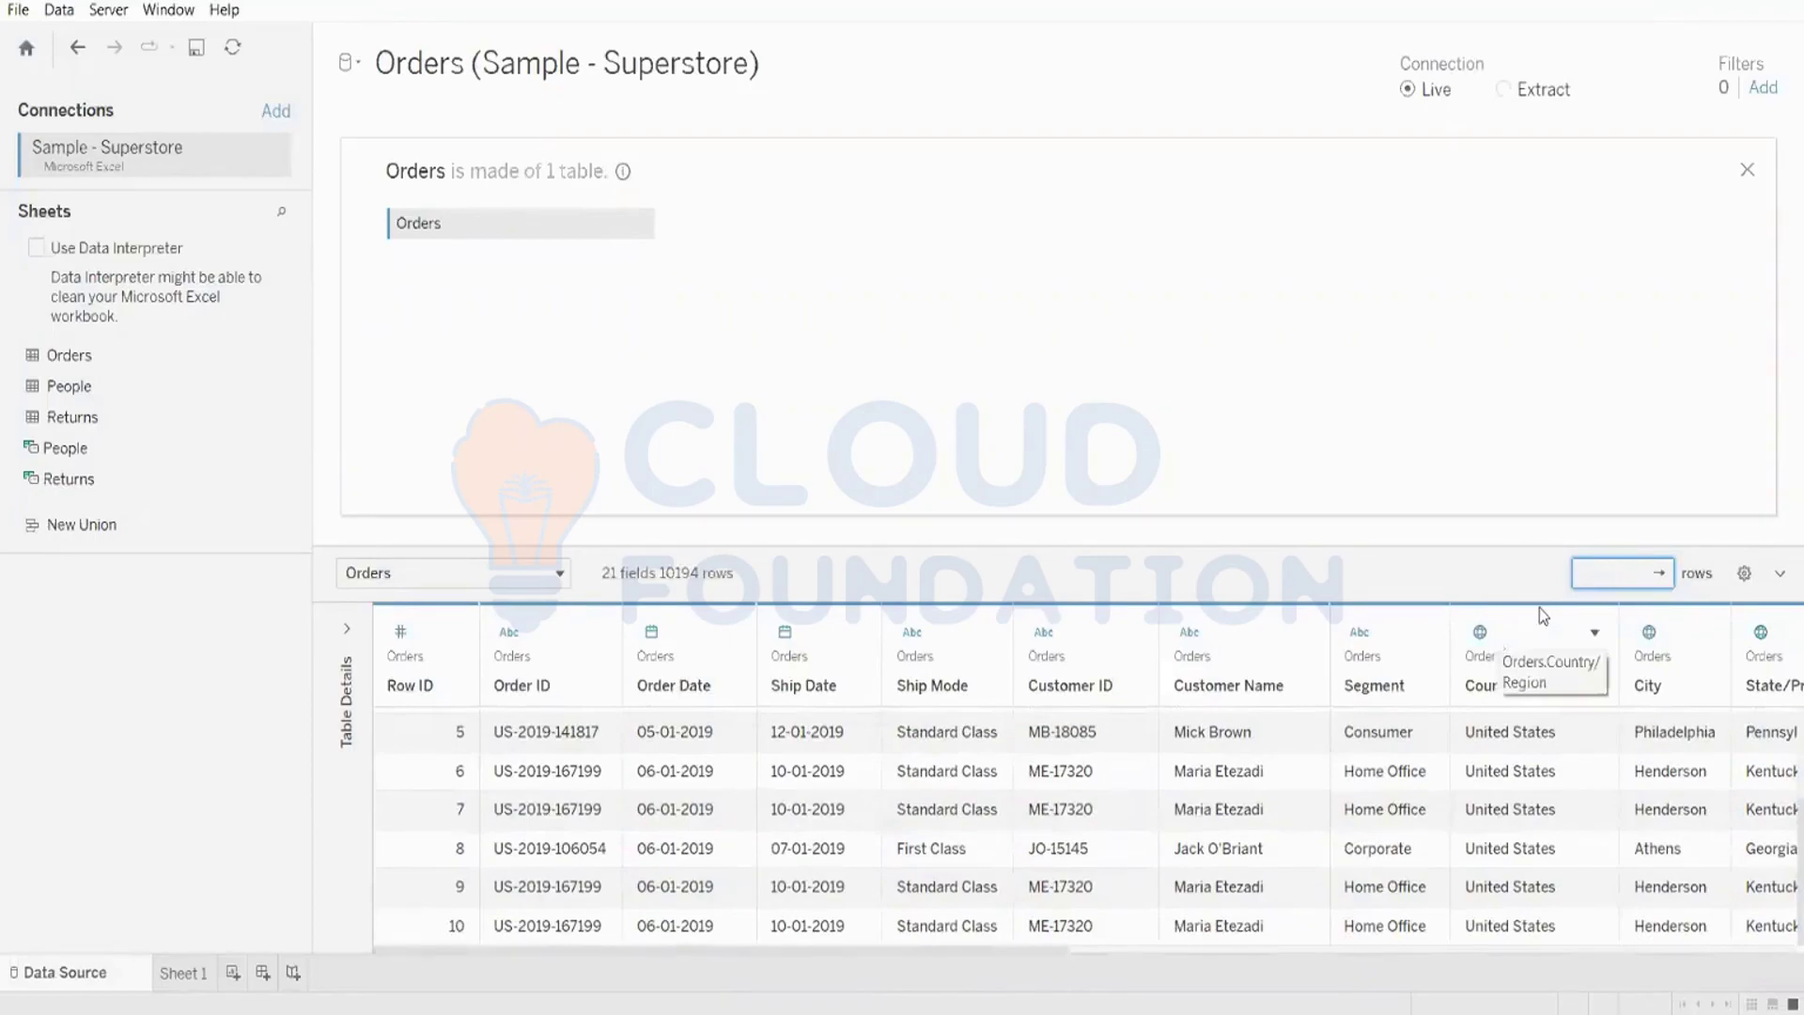
type("60000")
key("Return")
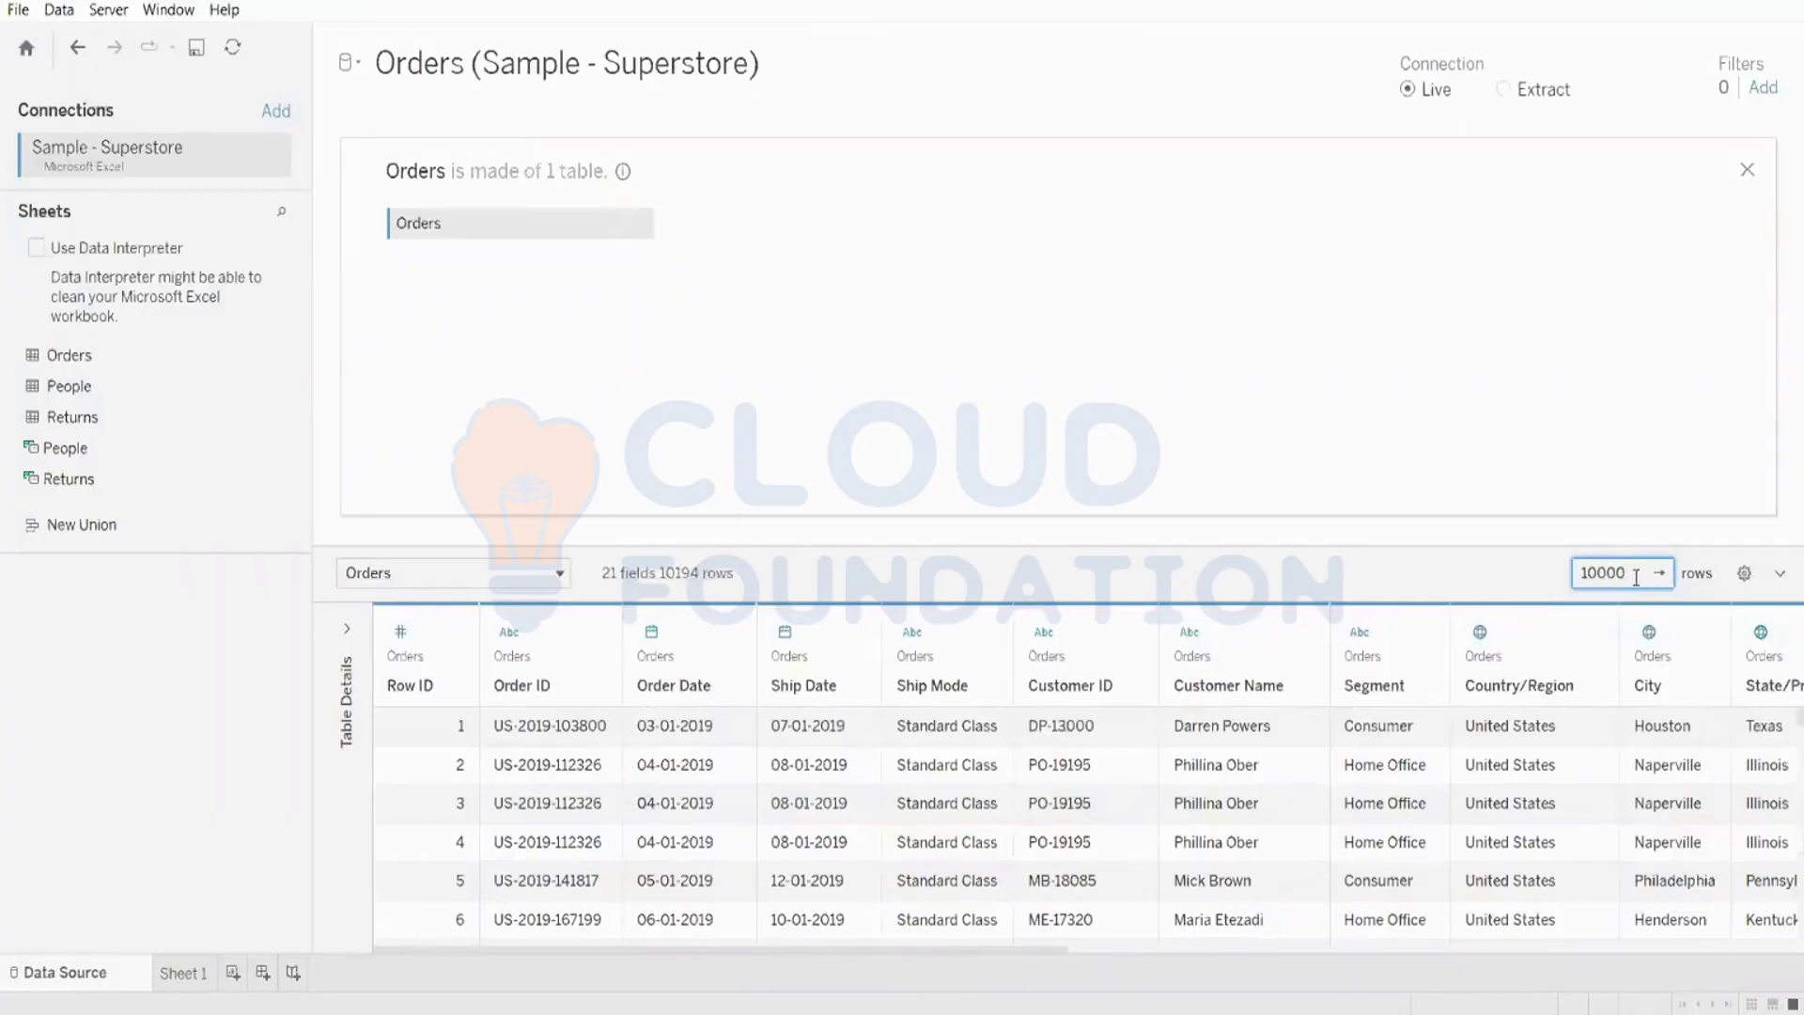
left_click_drag(1618, 569, 1555, 583)
left_click(1494, 477)
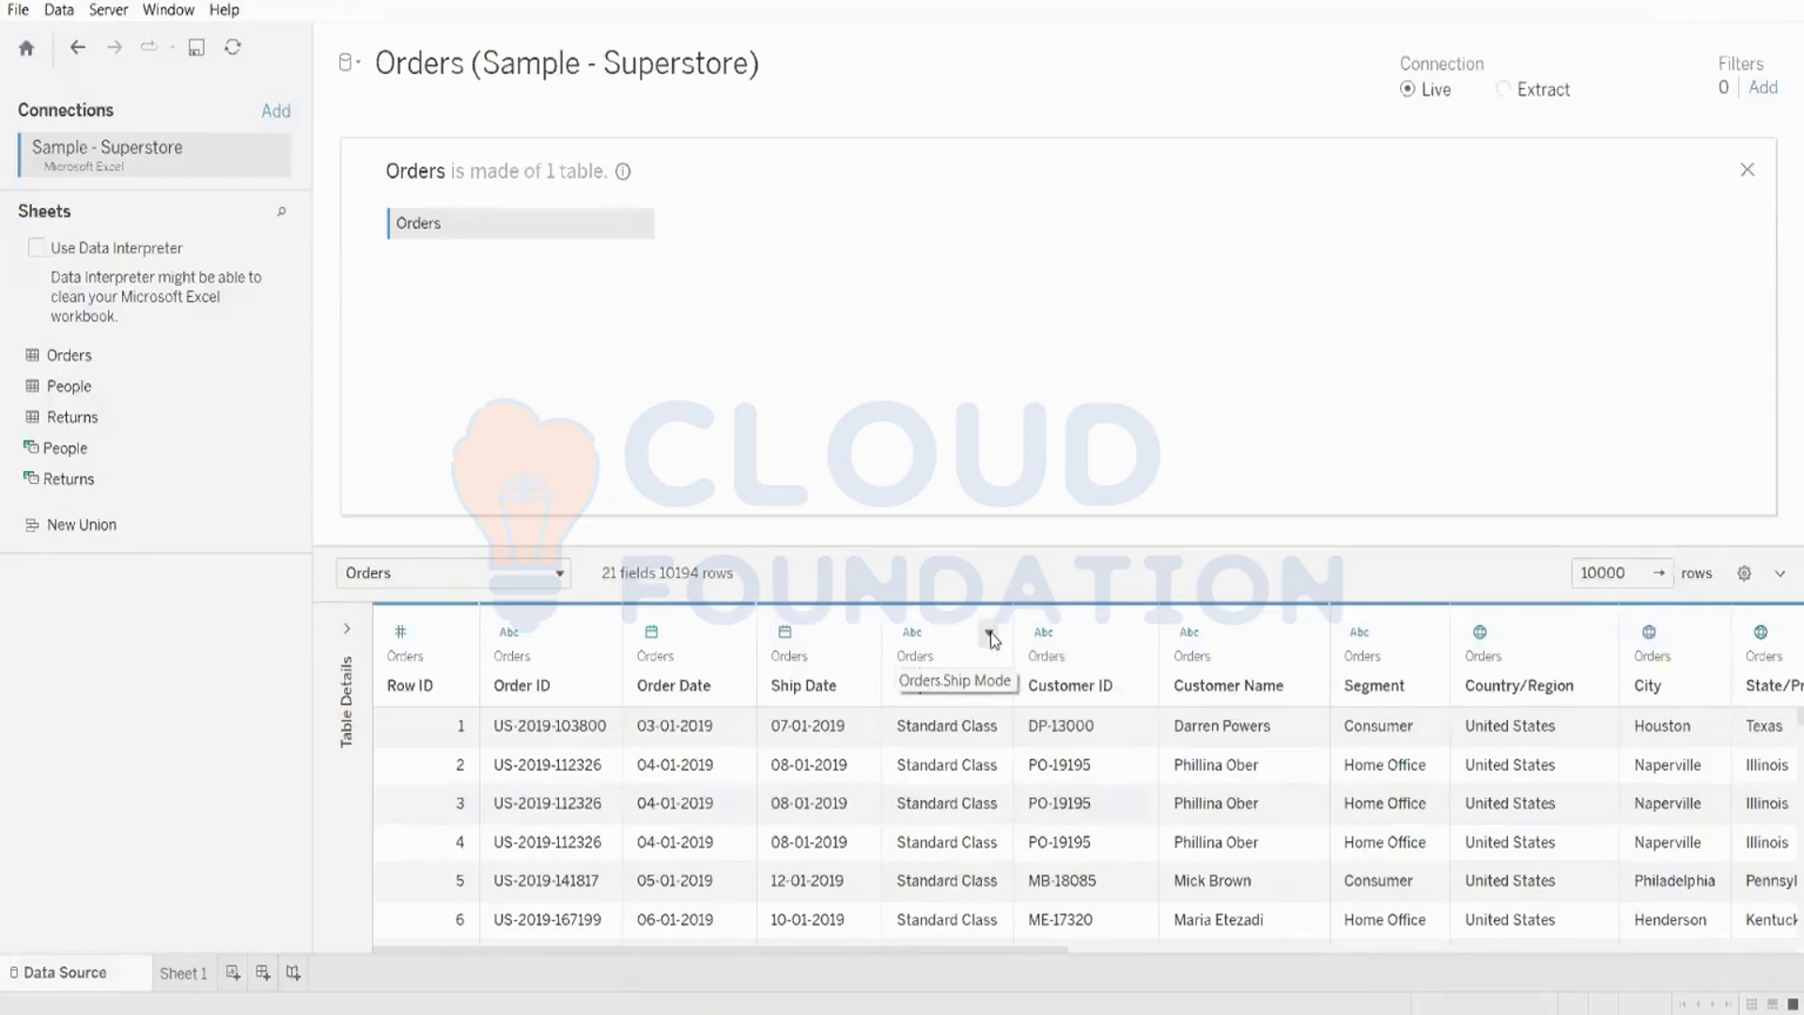
- Hide the Ship Mode and Customer ID fields in the Orders table
left_click(990, 636)
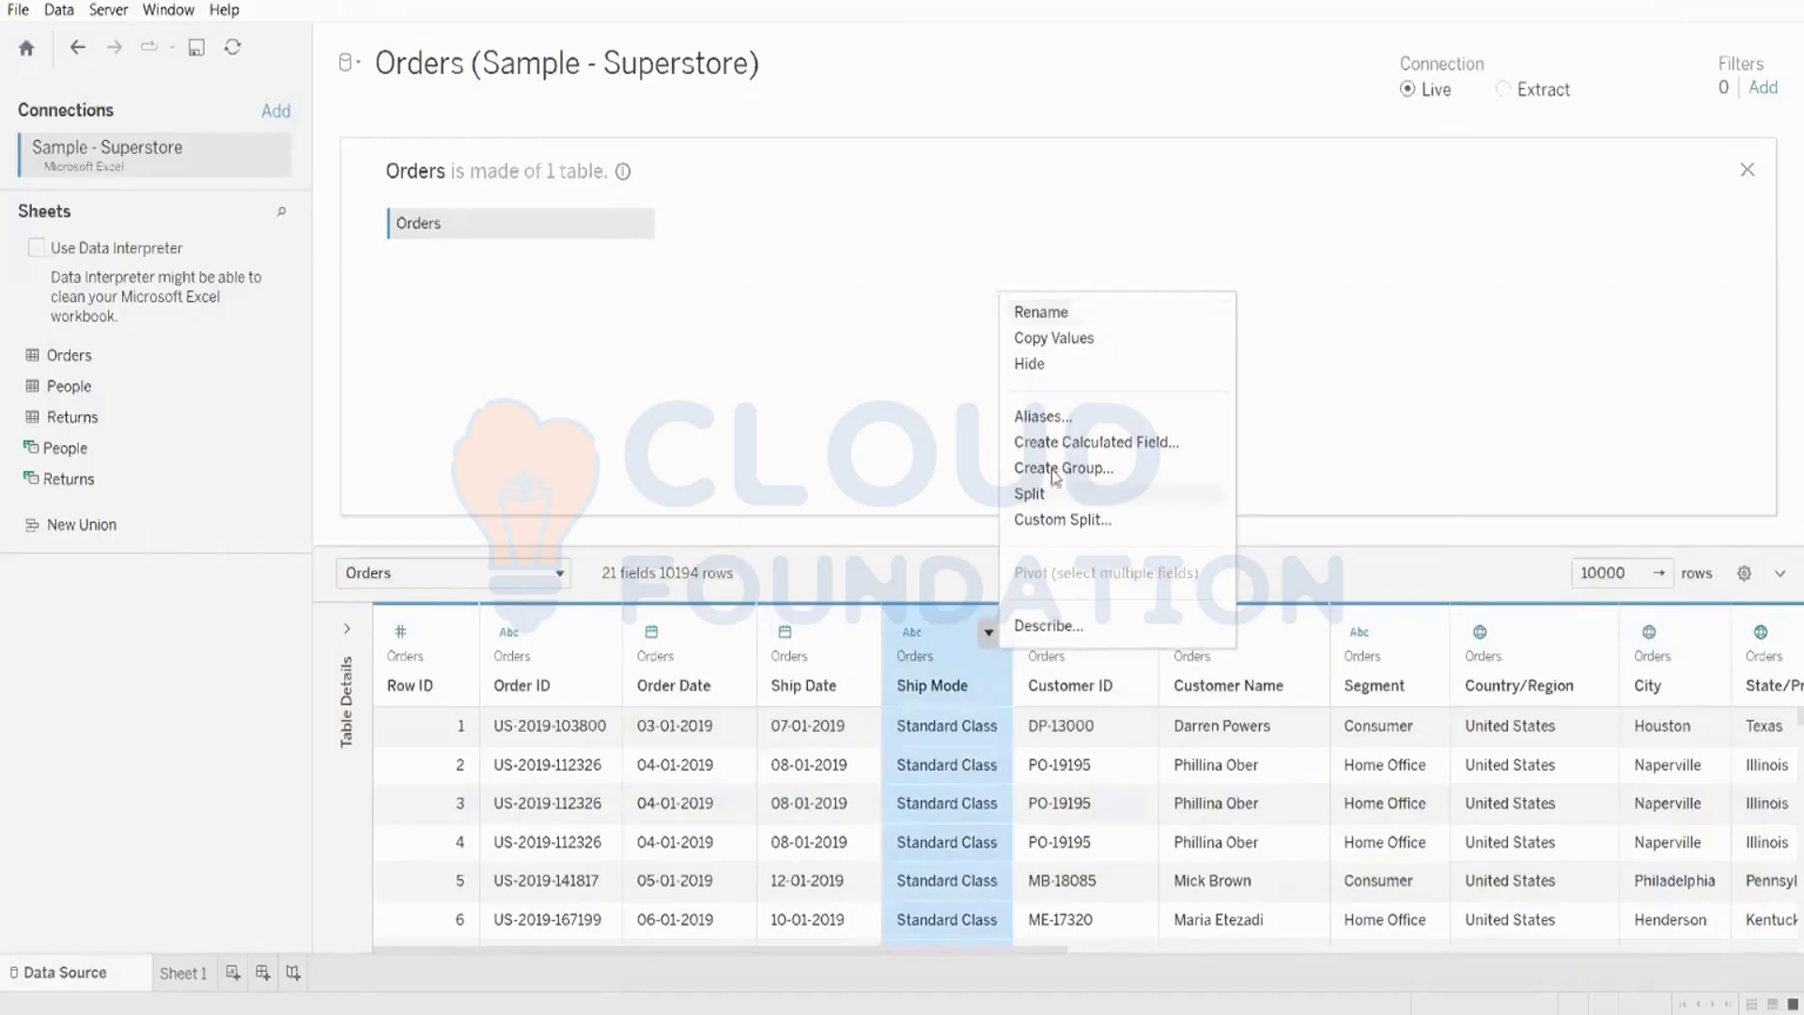
left_click(1033, 372)
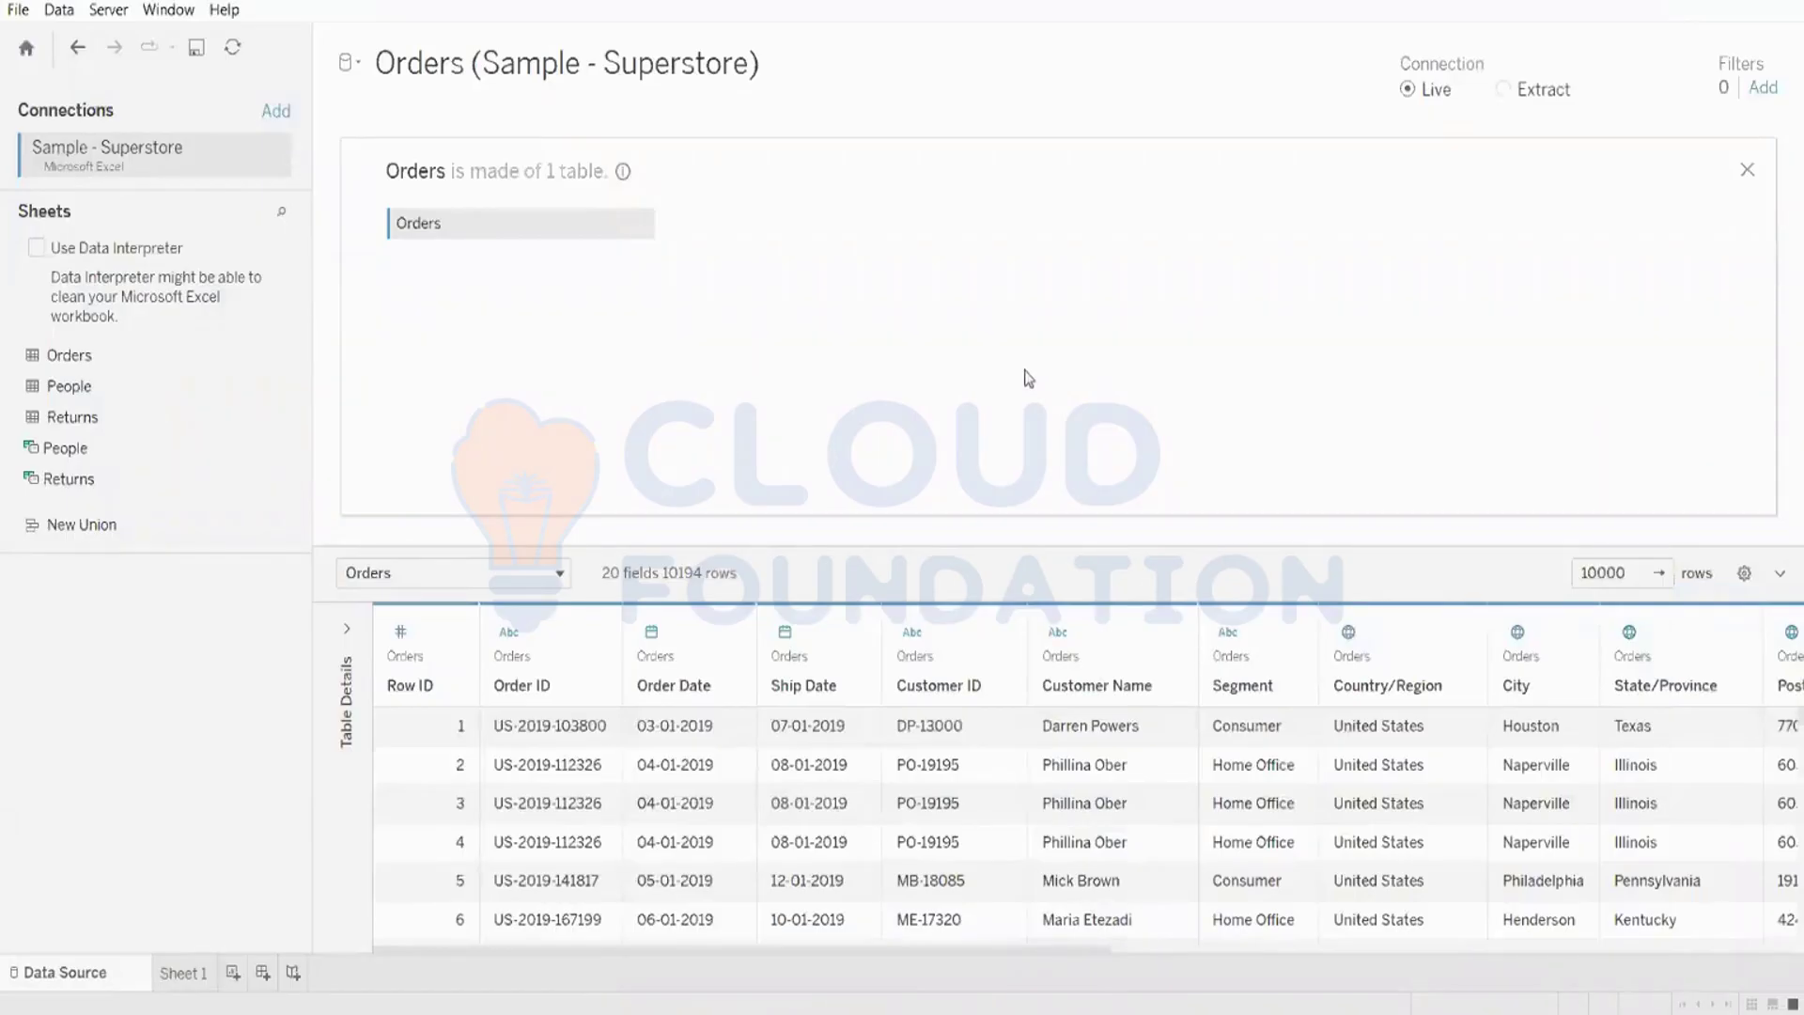
right_click(987, 667)
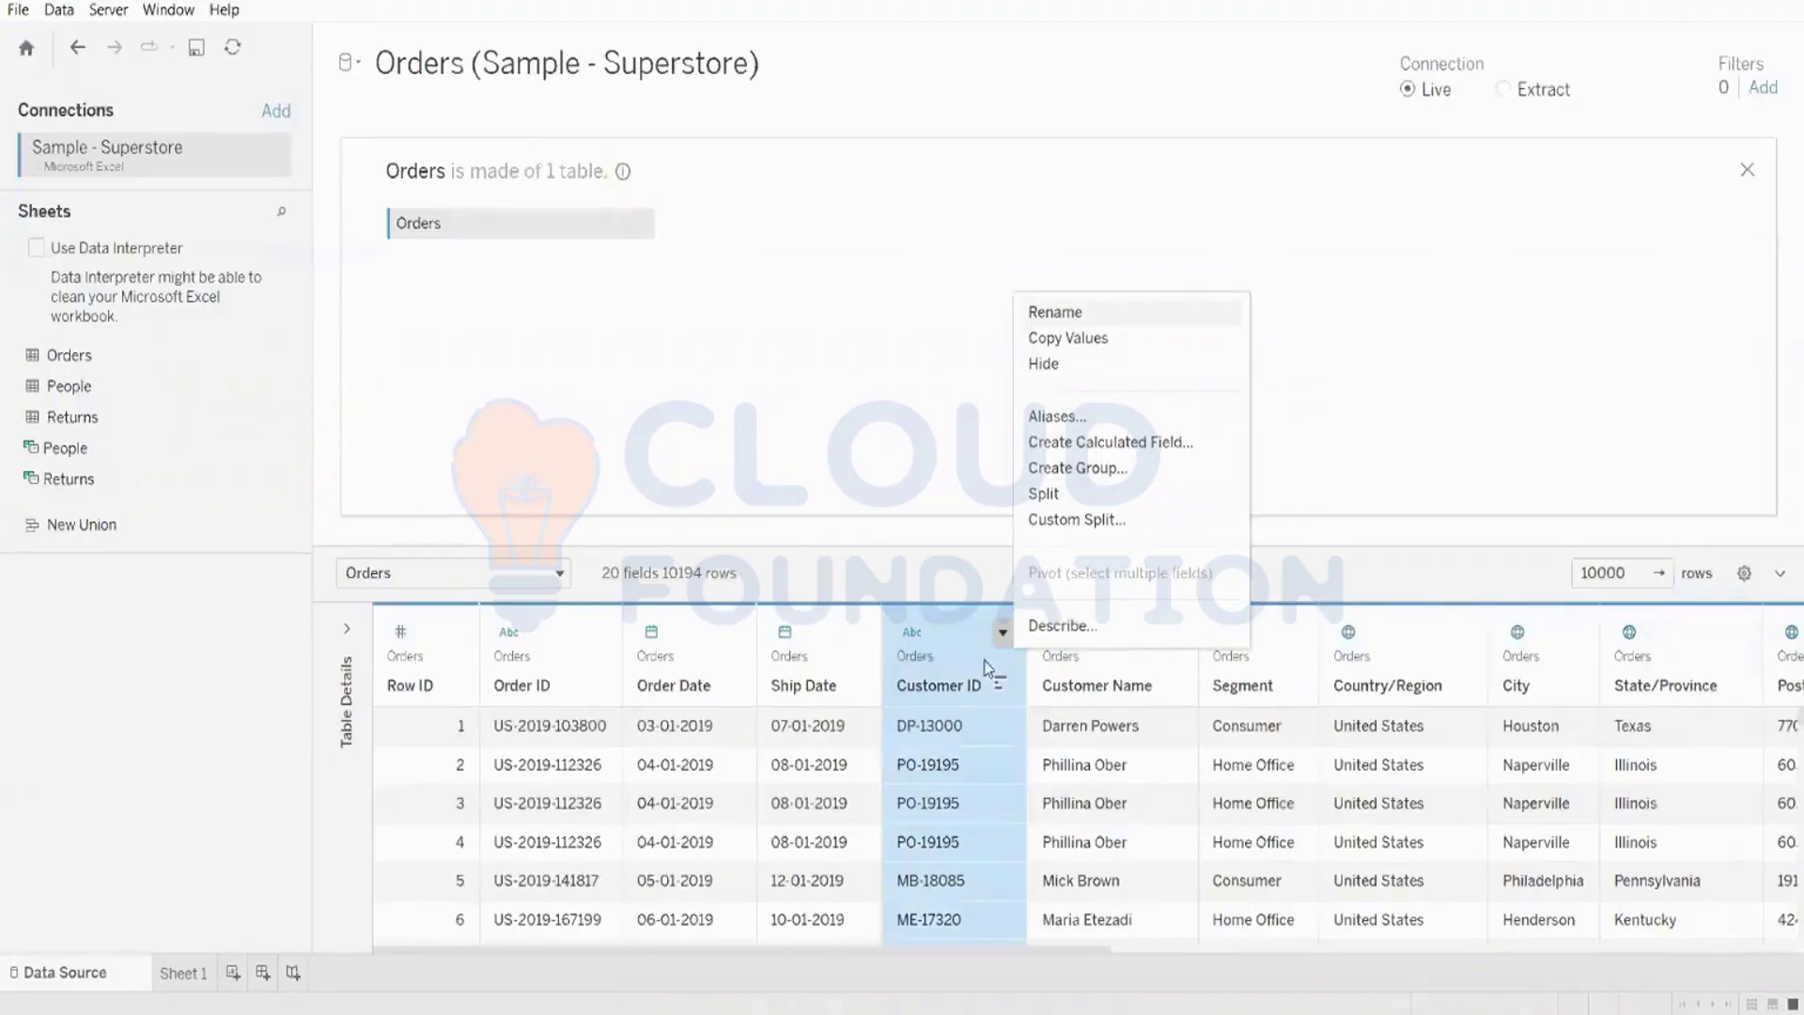
left_click(1043, 364)
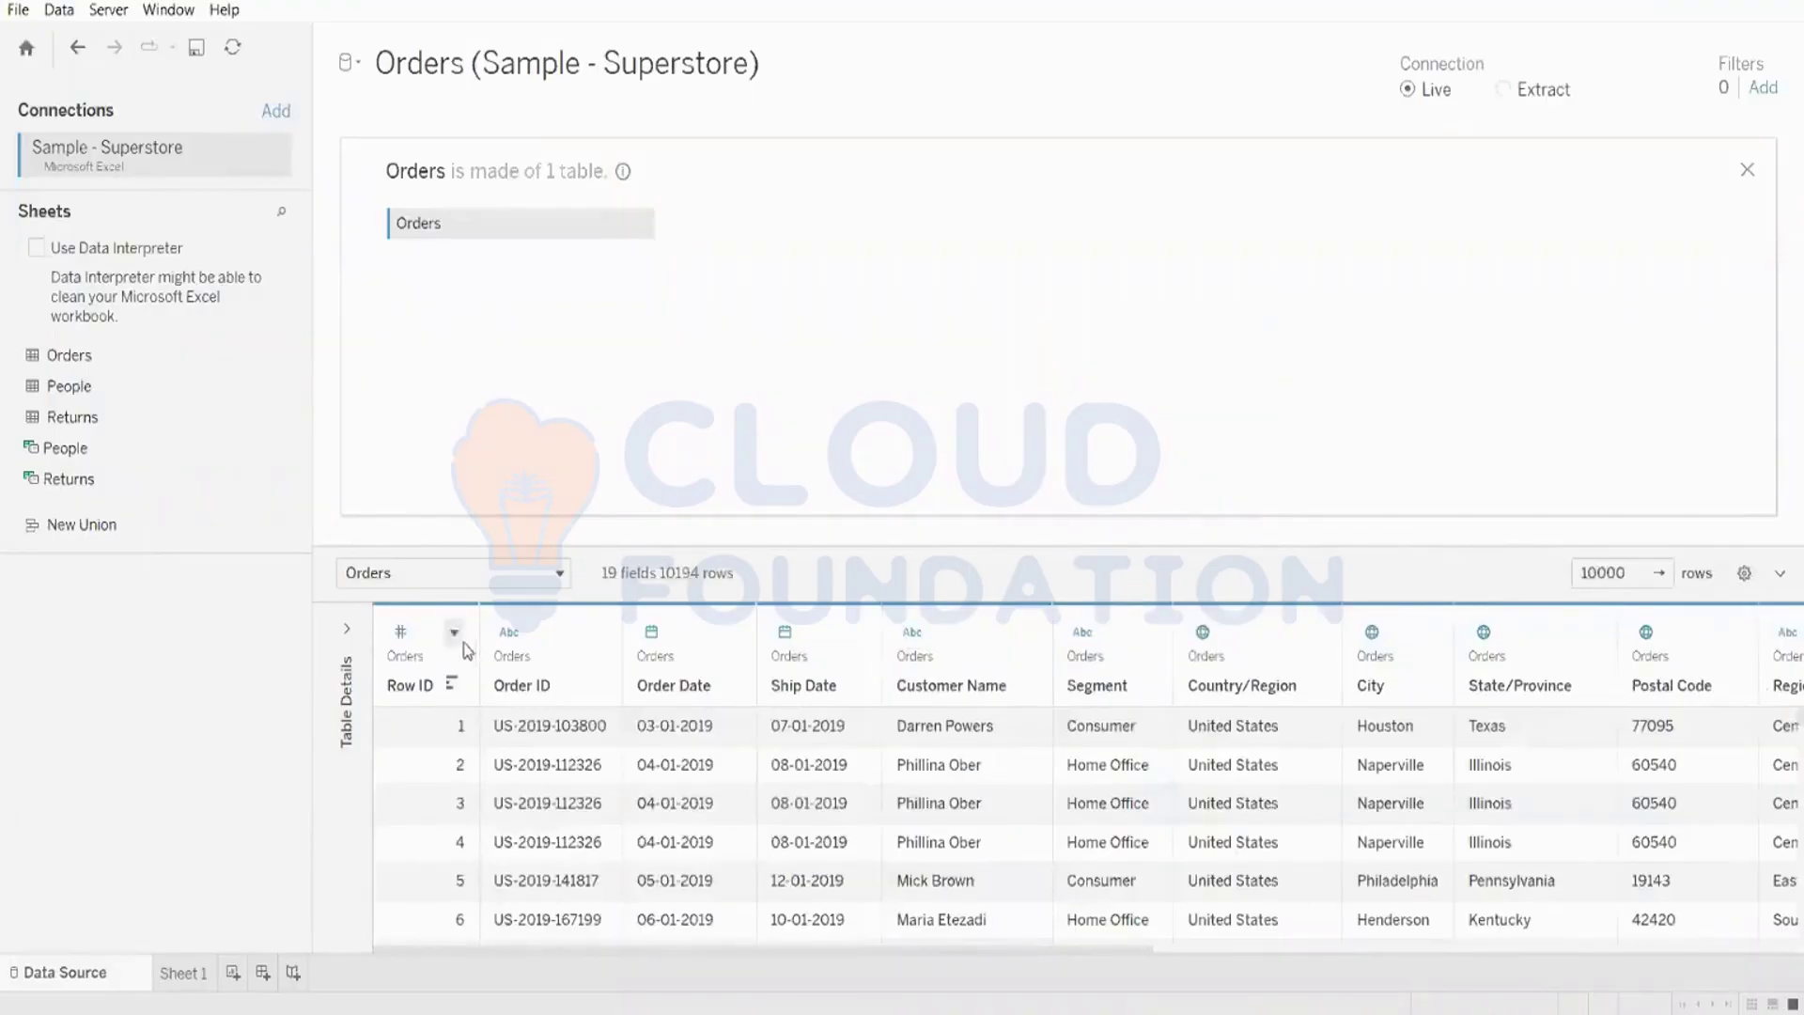
- Turn on Show hidden fields for the Orders data grid
left_click(452, 639)
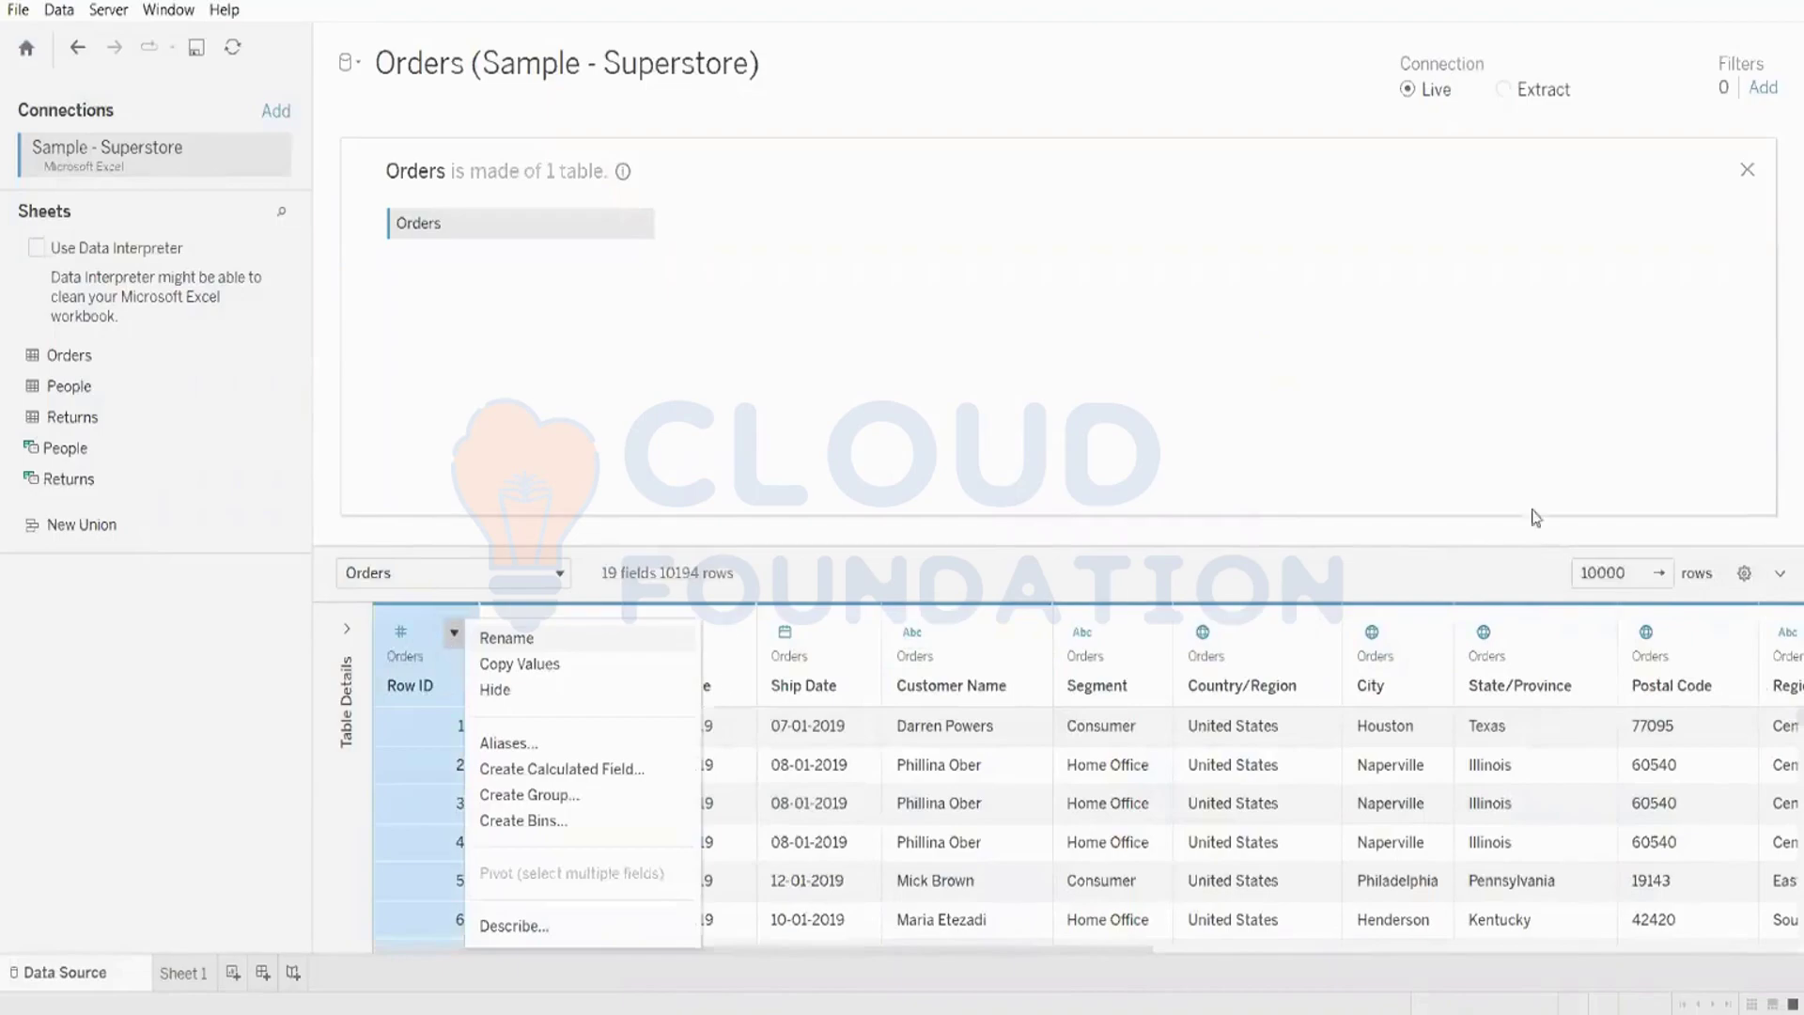
left_click(1779, 574)
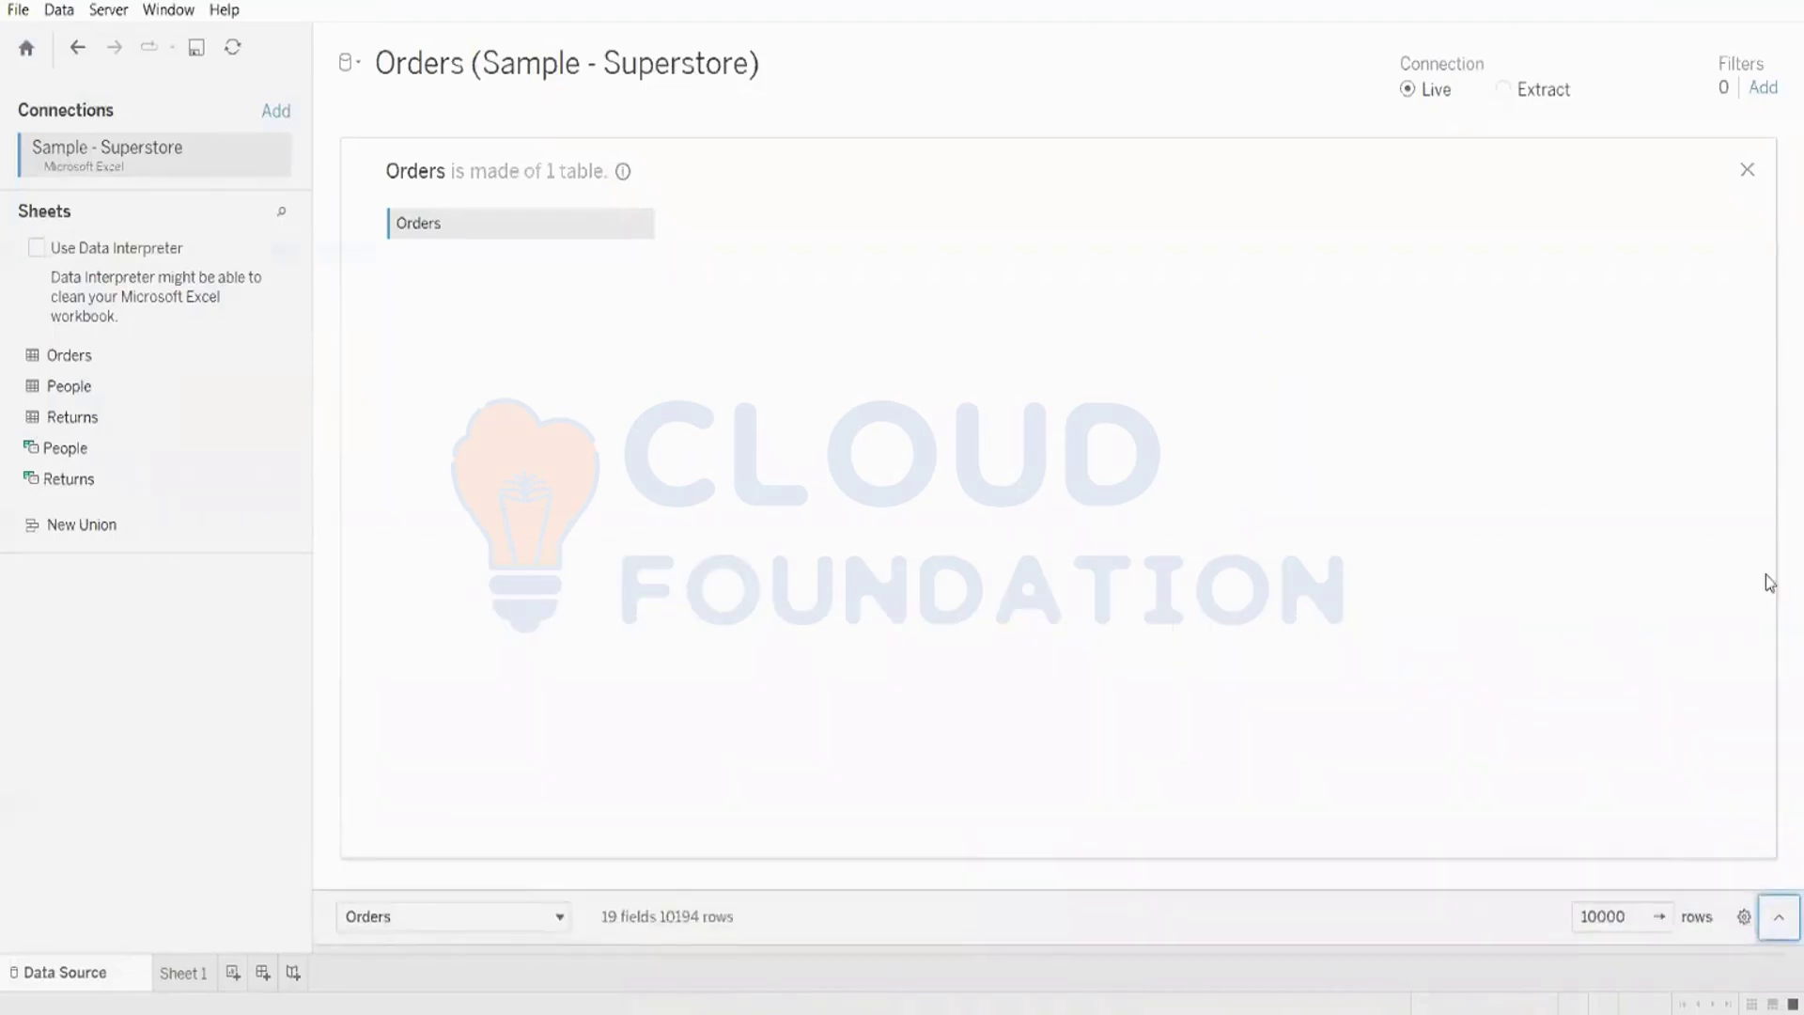
left_click(1778, 917)
left_click(1745, 572)
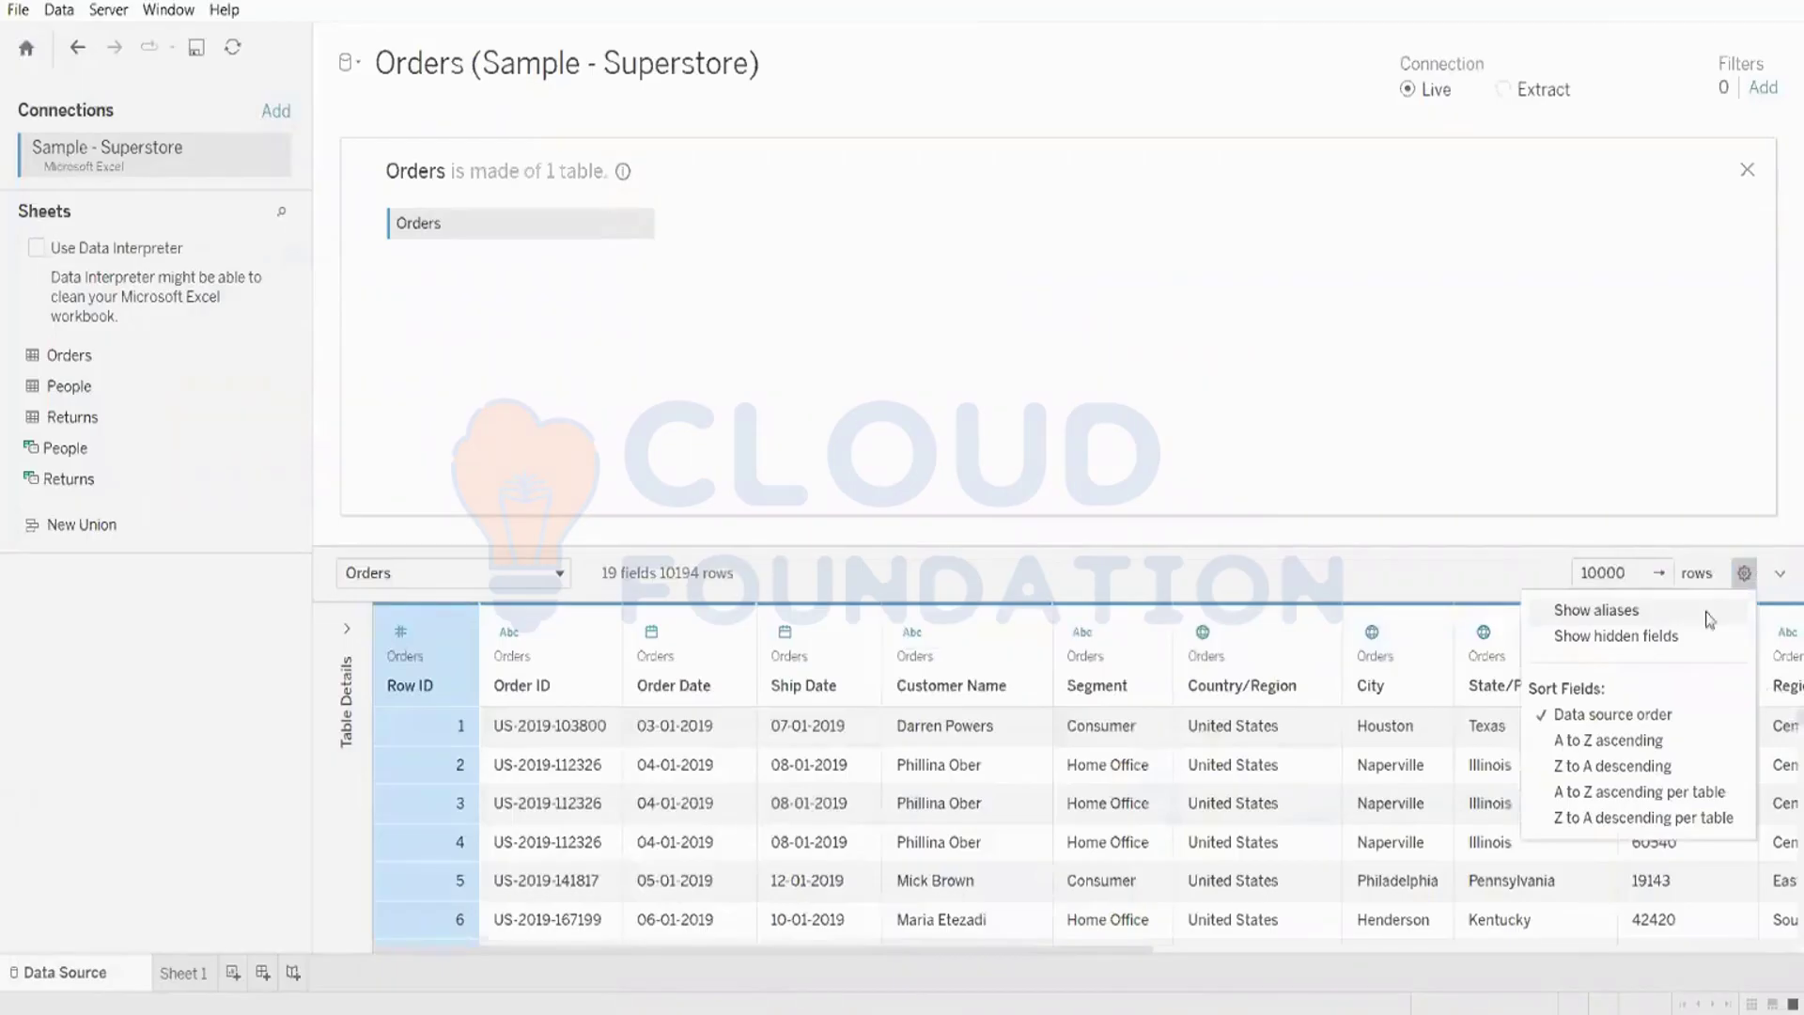
left_click(1655, 642)
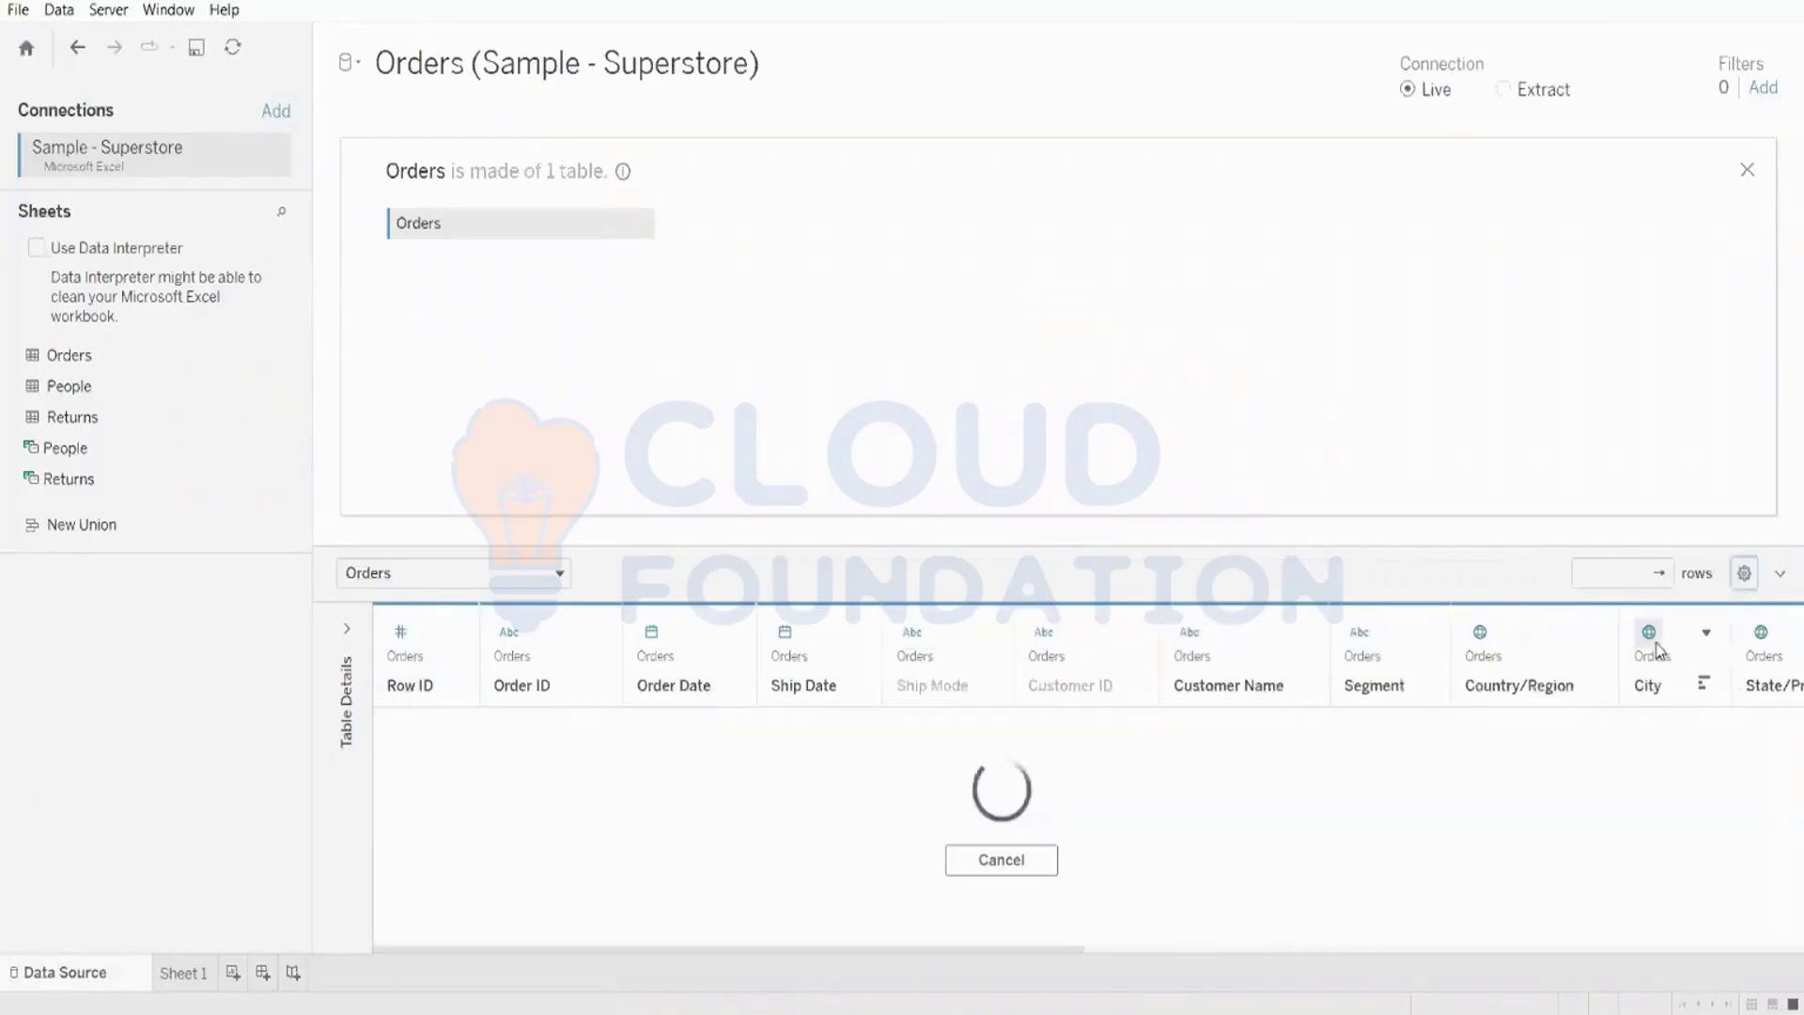
left_click(1746, 573)
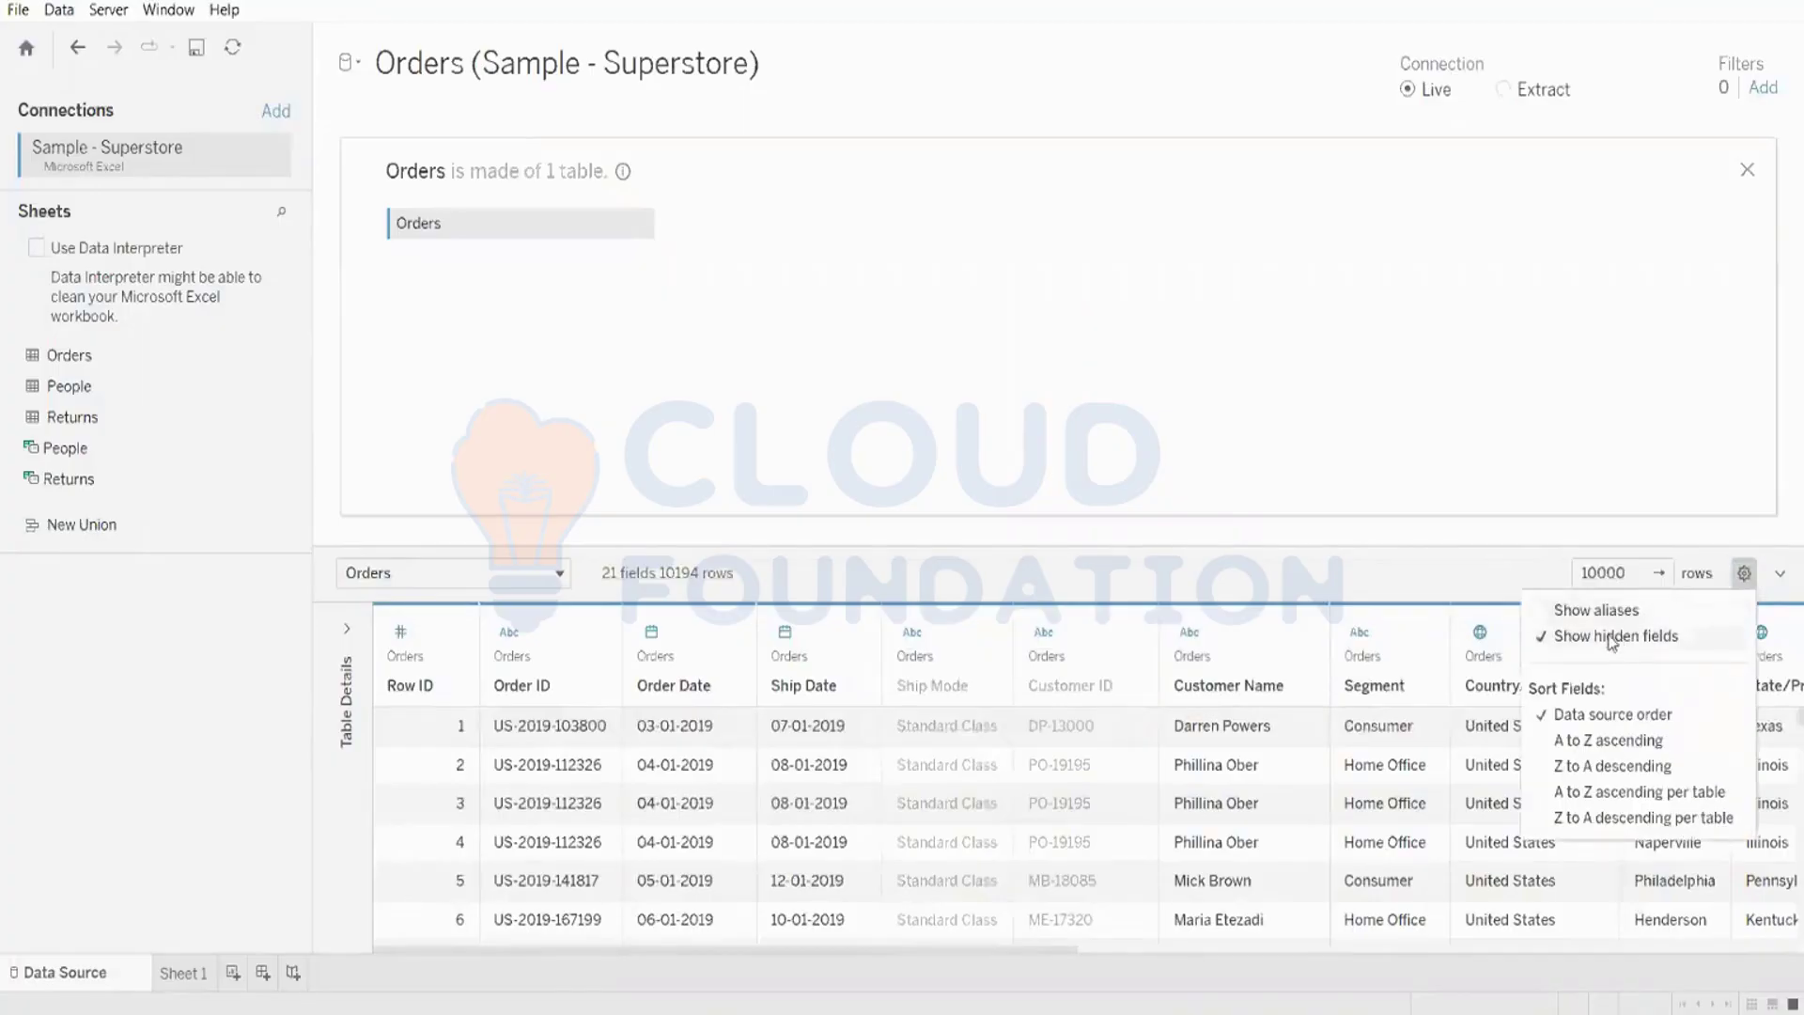
left_click(1238, 473)
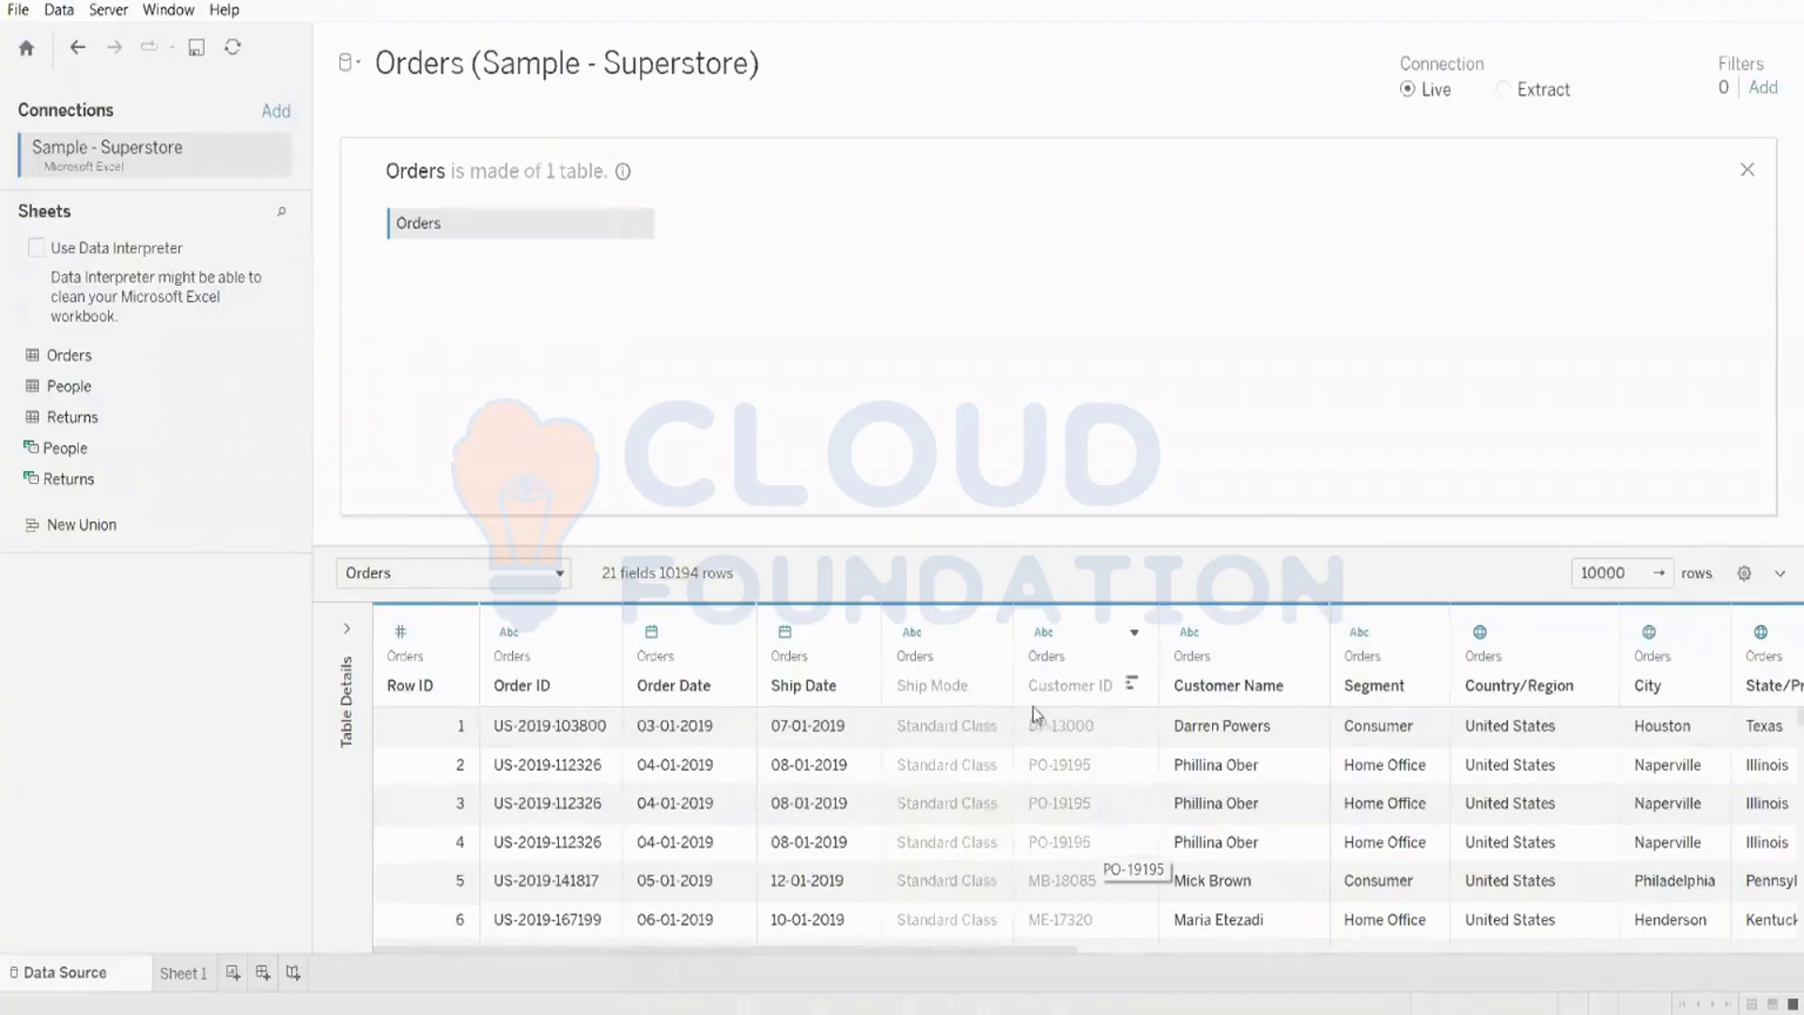
- Unhide the Ship Mode and Customer ID fields
left_click(990, 636)
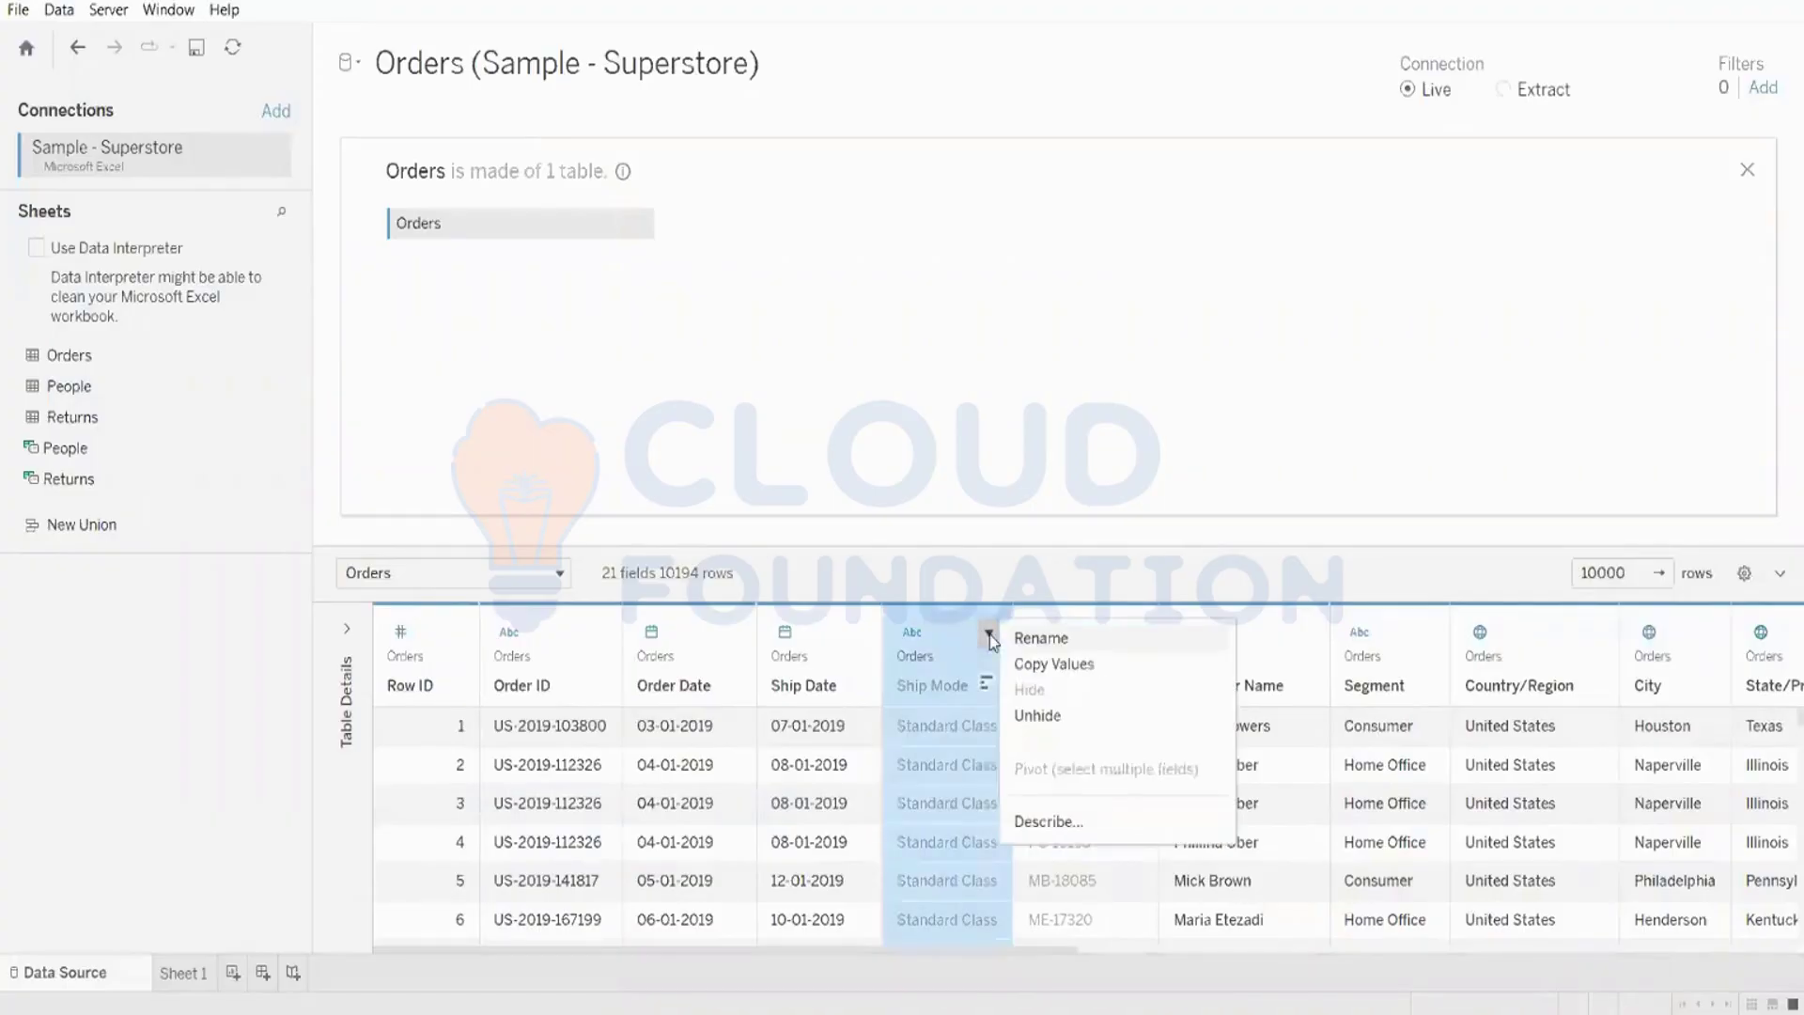
left_click(1030, 719)
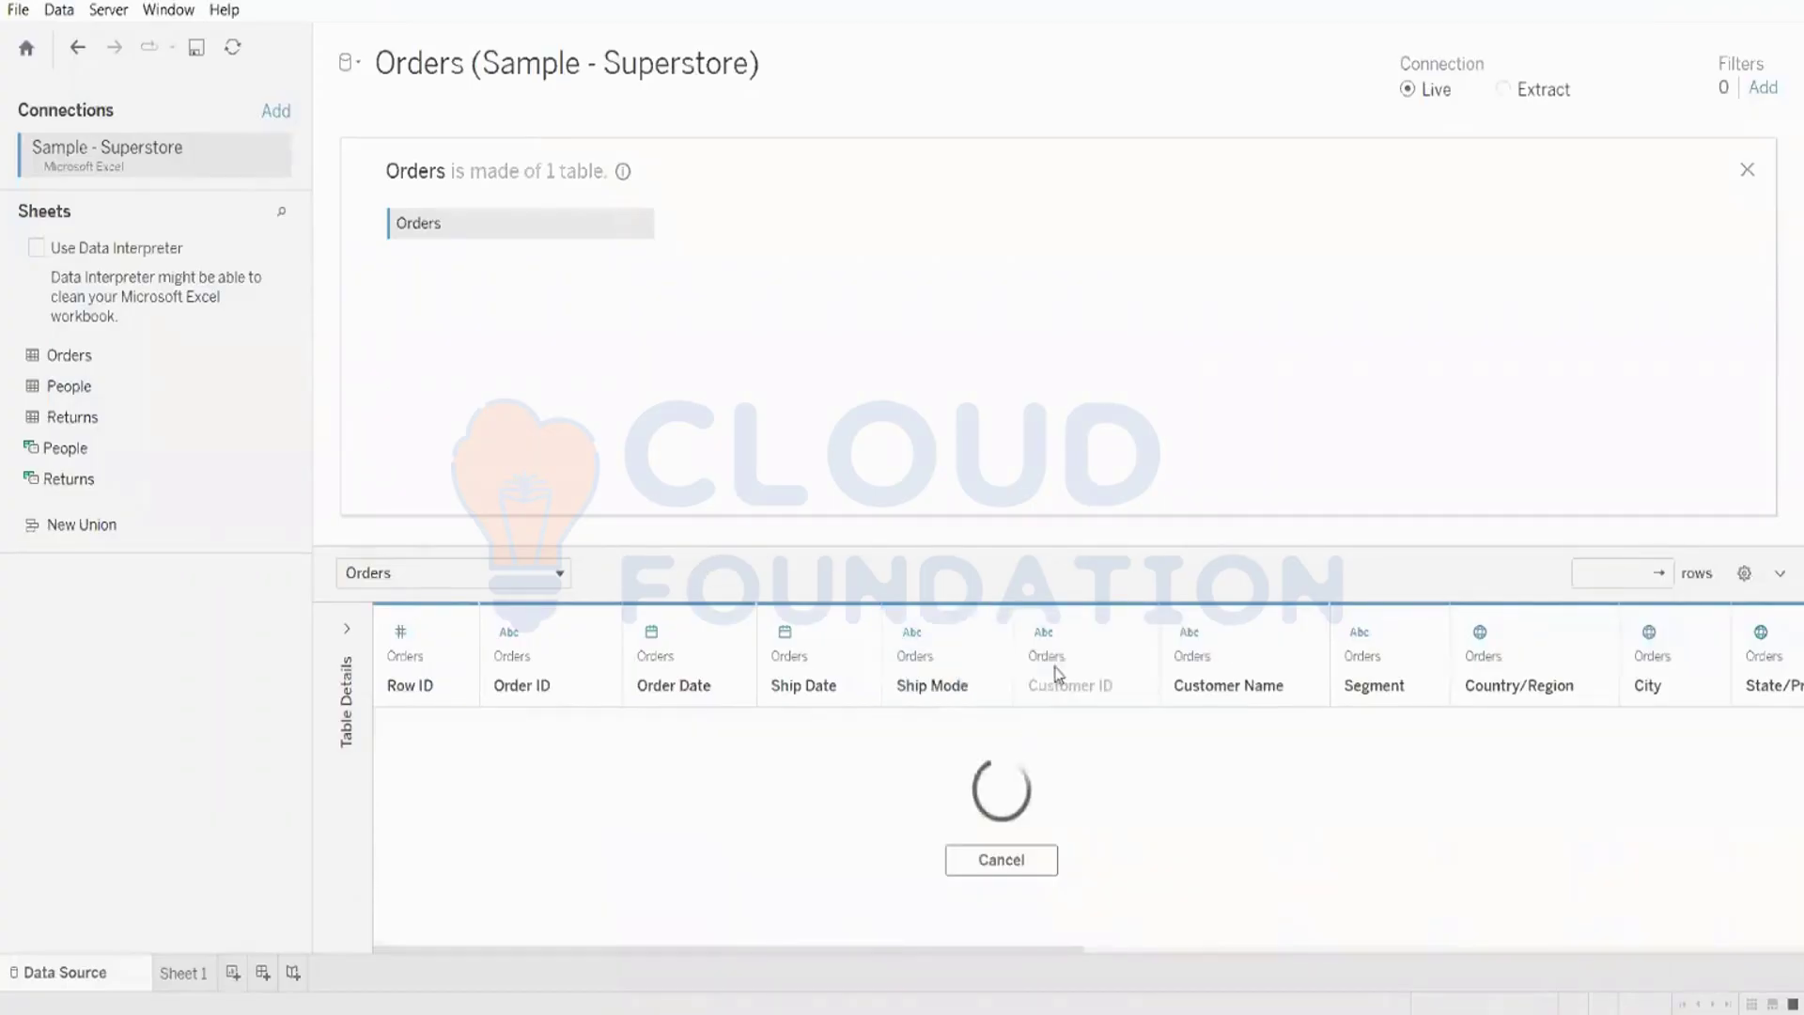
left_click(1136, 637)
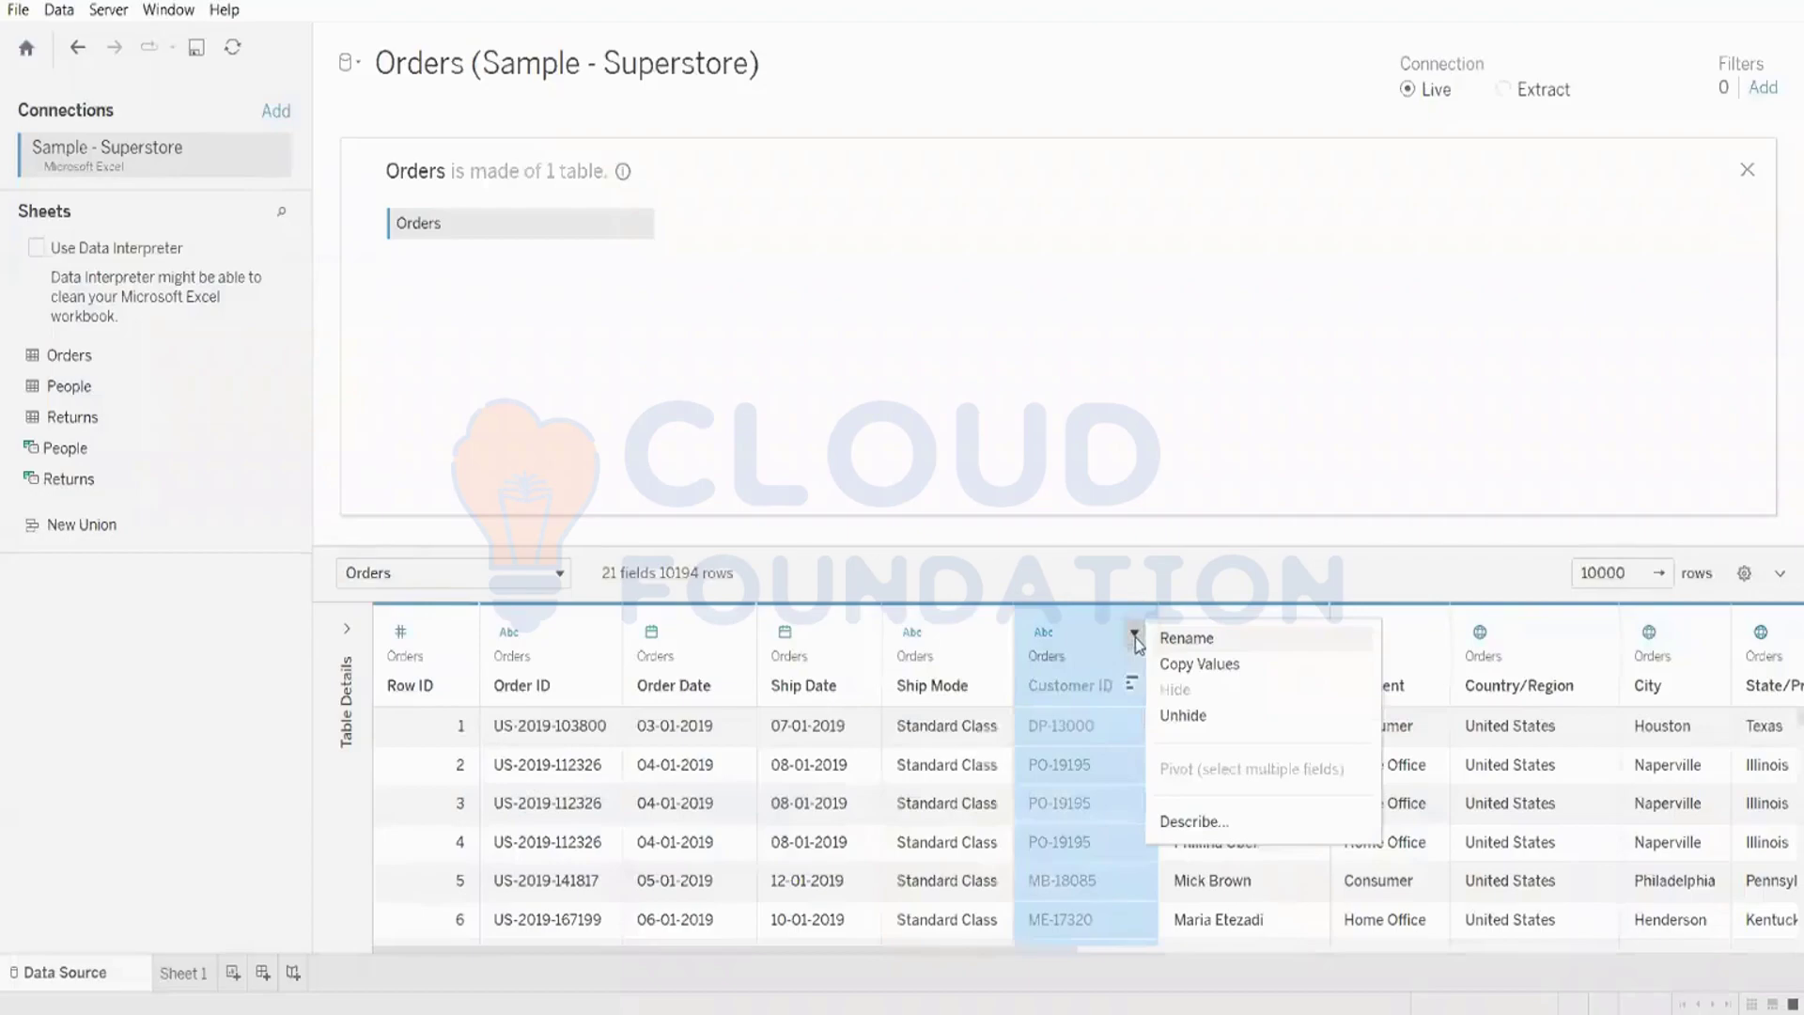
left_click(1182, 717)
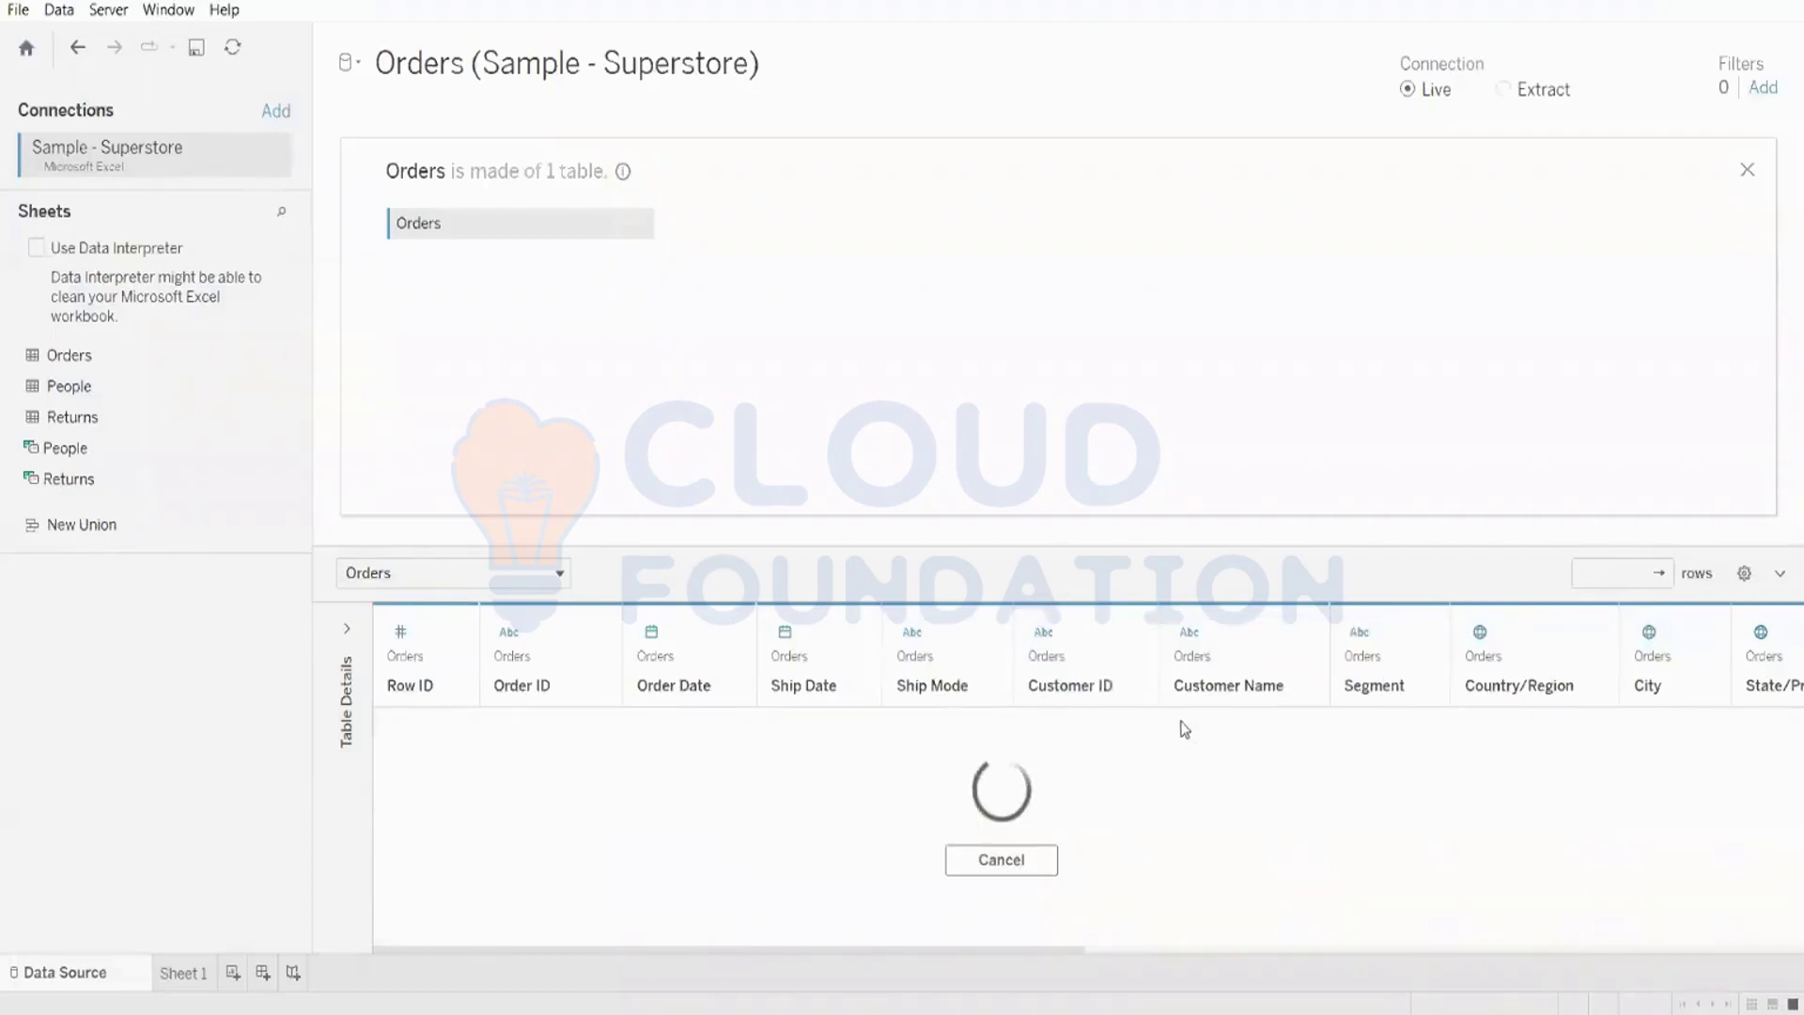
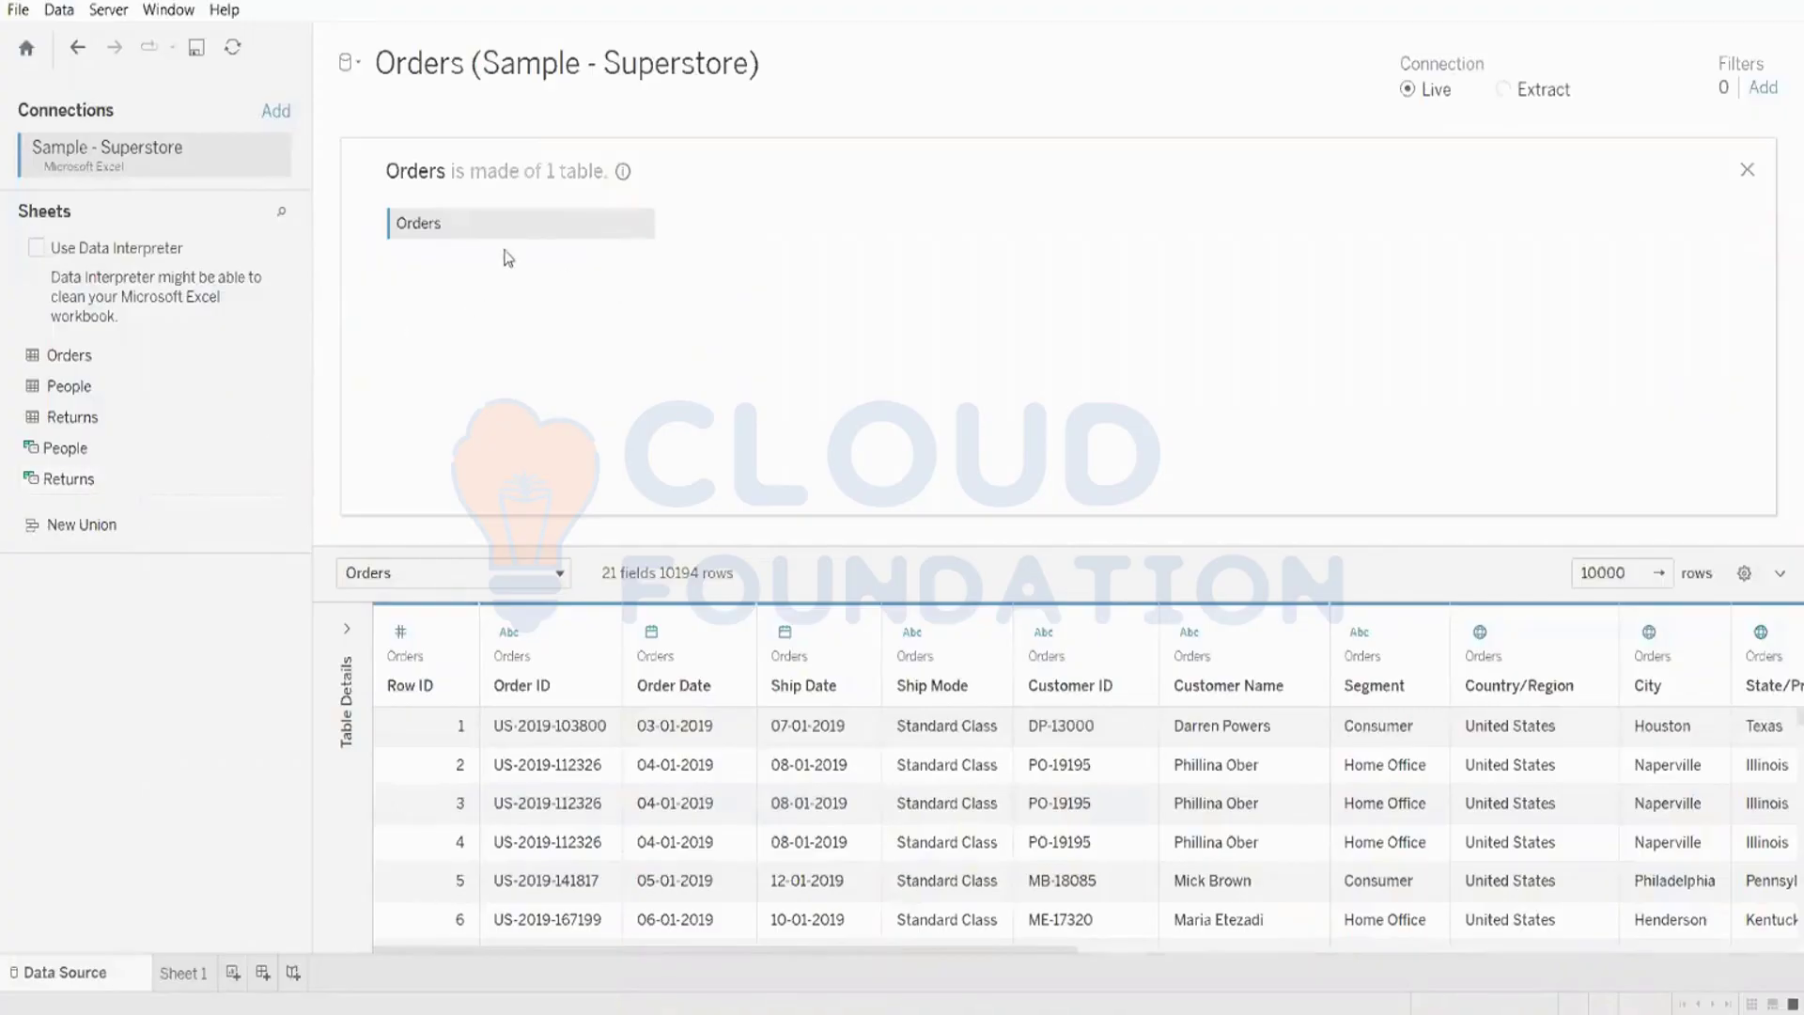
- Close the physical view of Orders, then remove the table and add it back to the data source, collapsing its table details
left_click(641, 224)
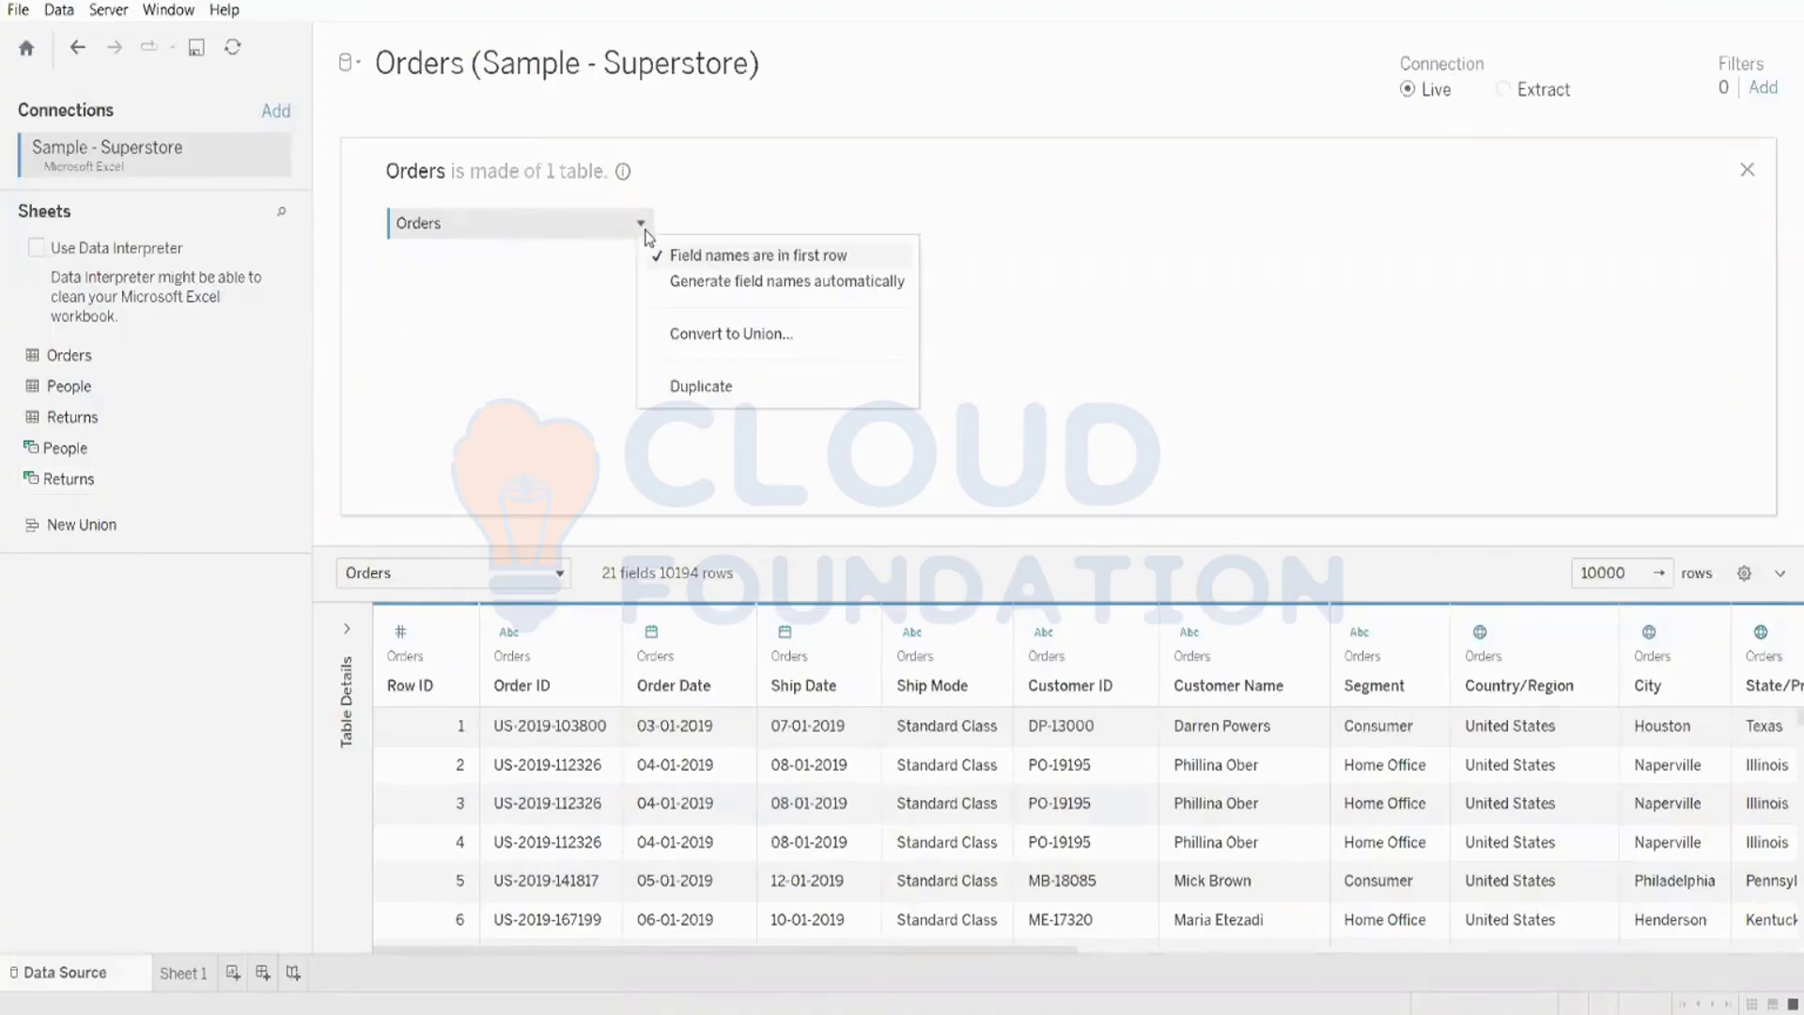
left_click(599, 438)
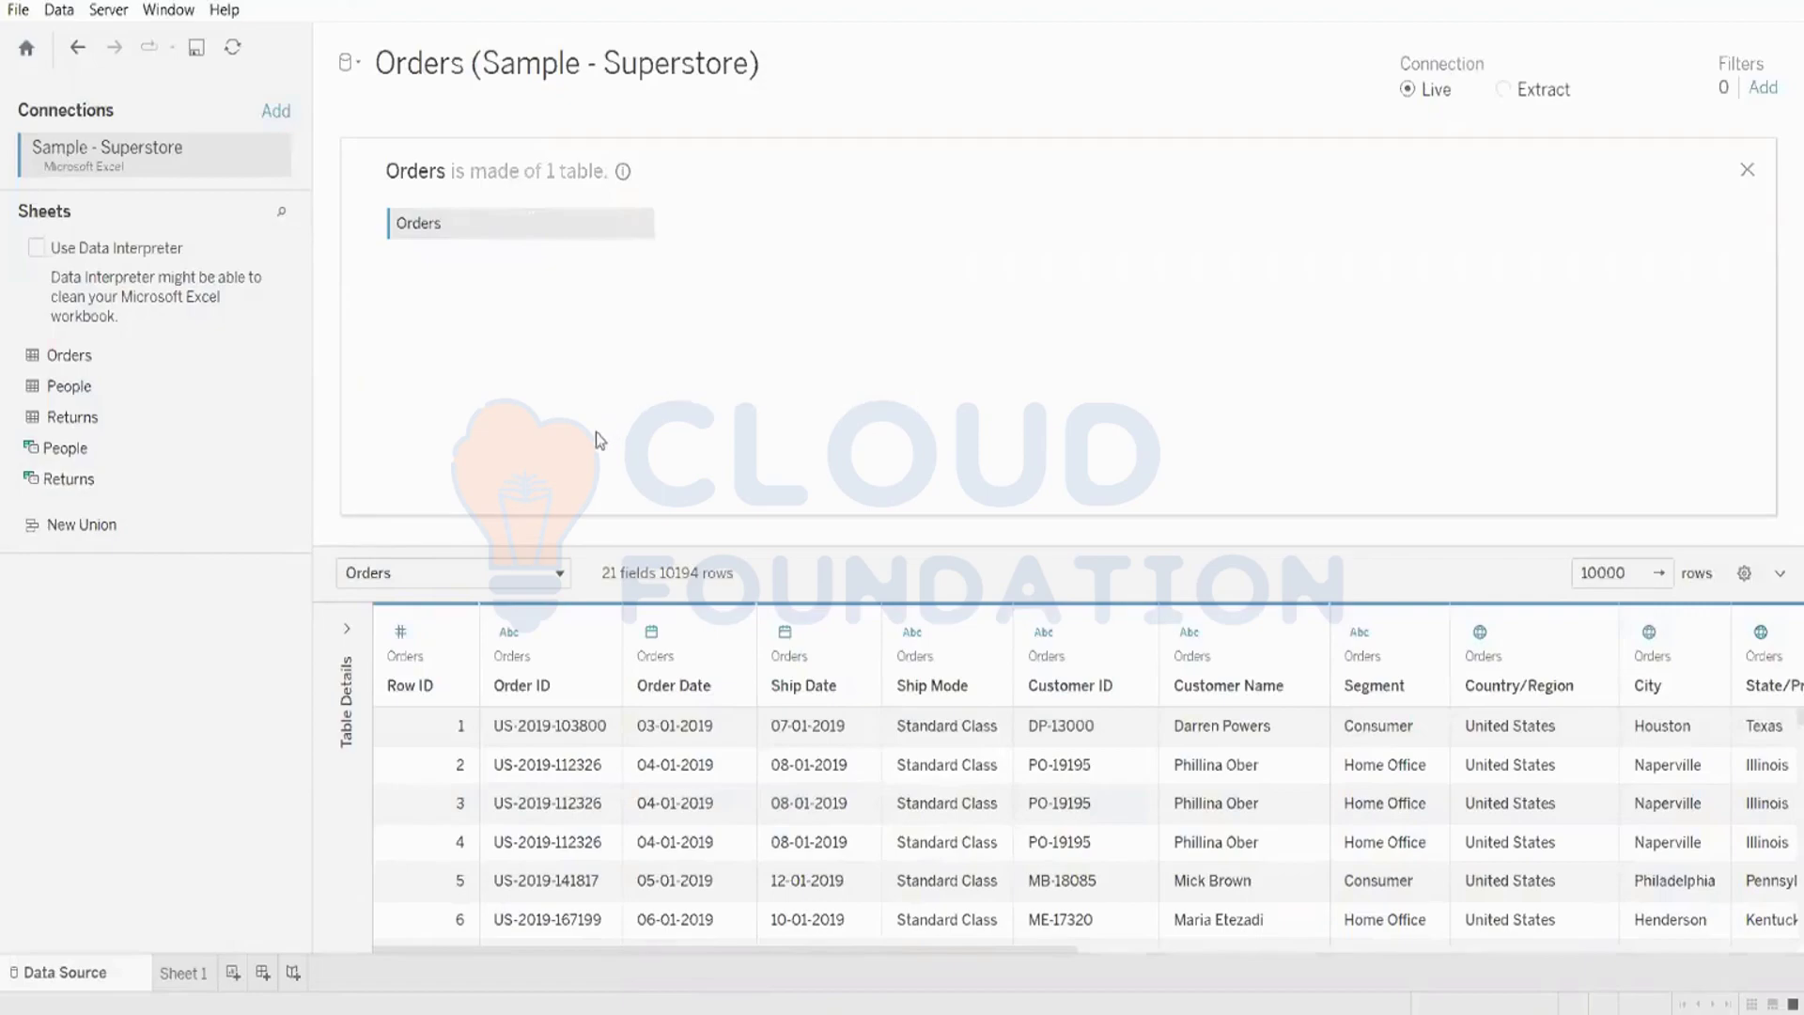
left_click(1747, 169)
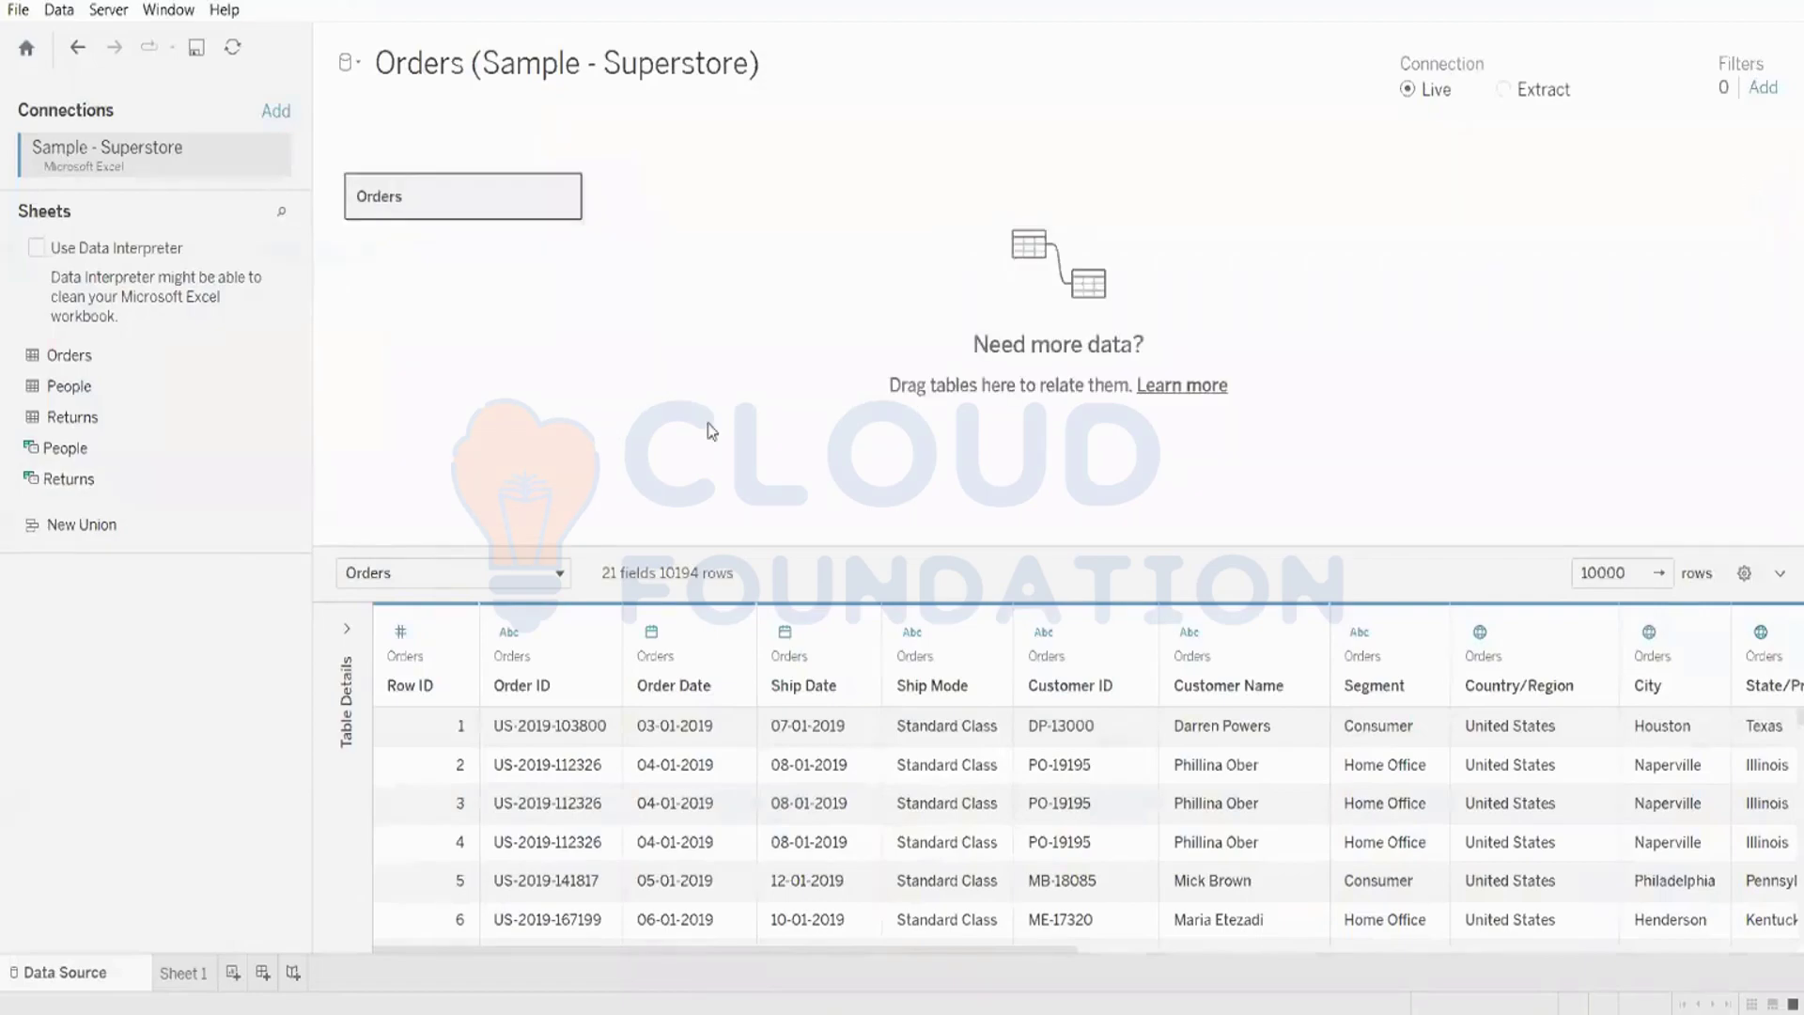
left_click_drag(523, 200, 126, 258)
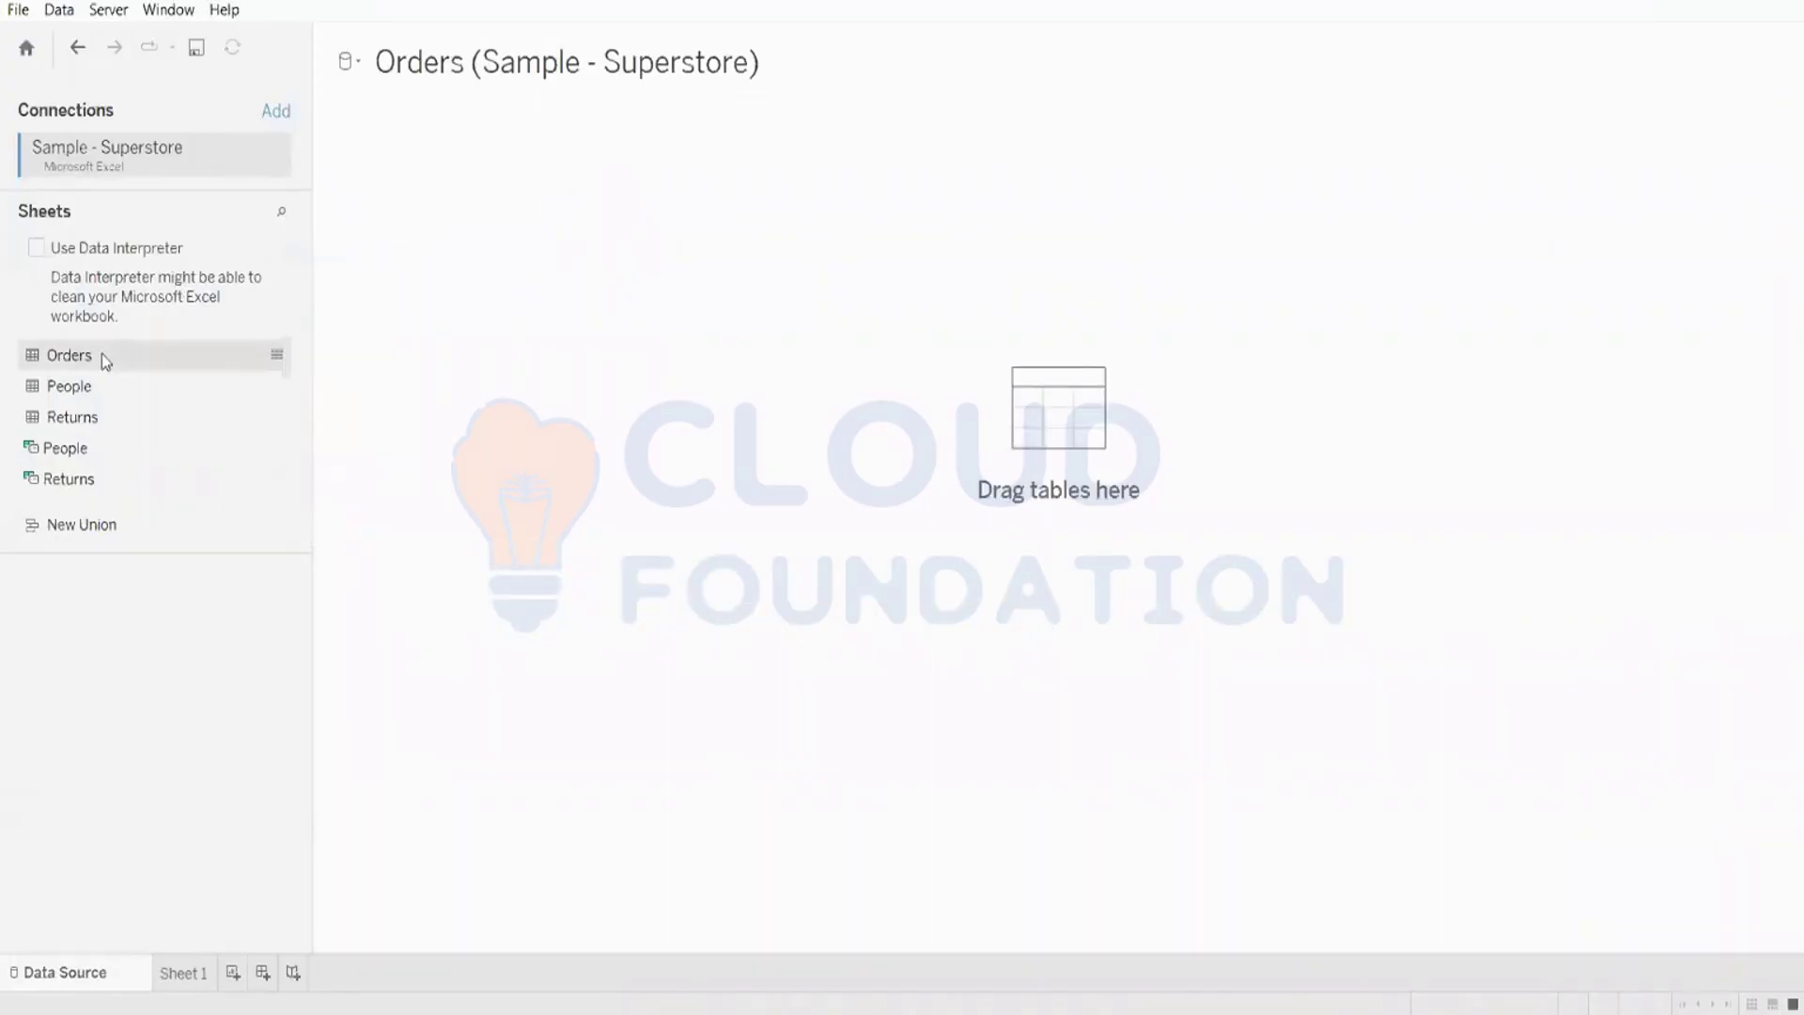
left_click_drag(103, 365, 696, 314)
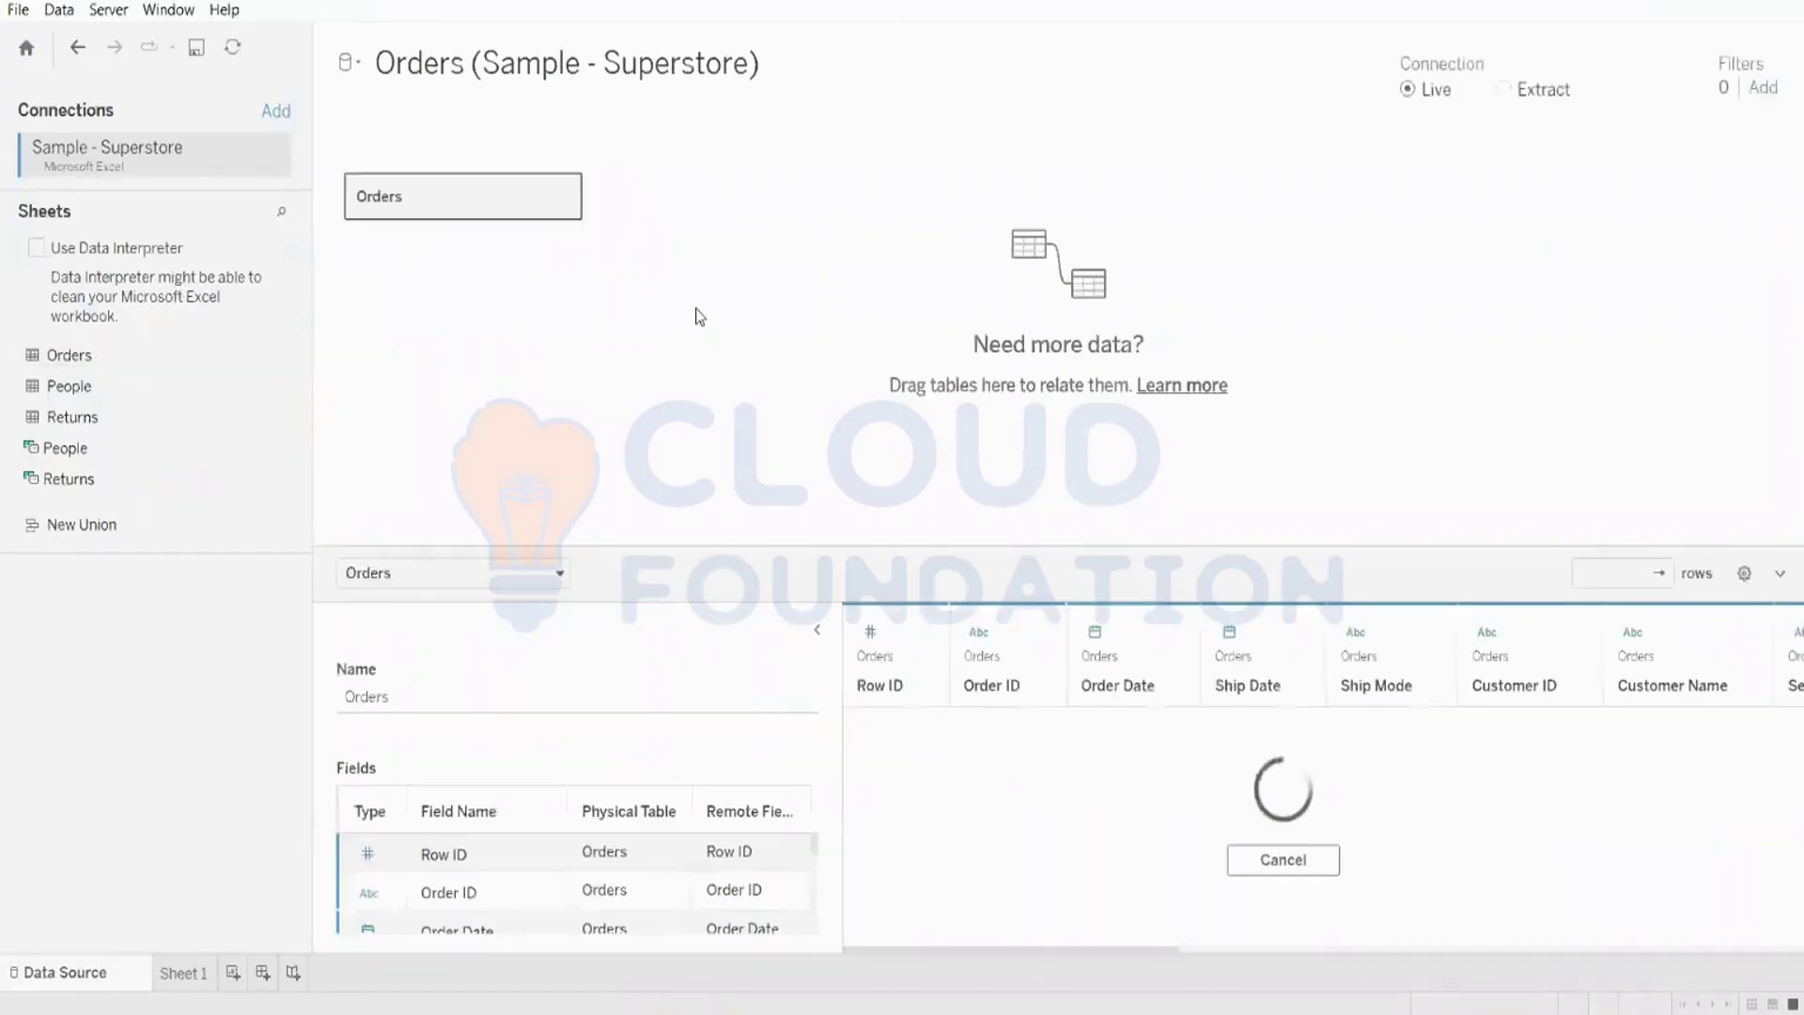
left_click(819, 632)
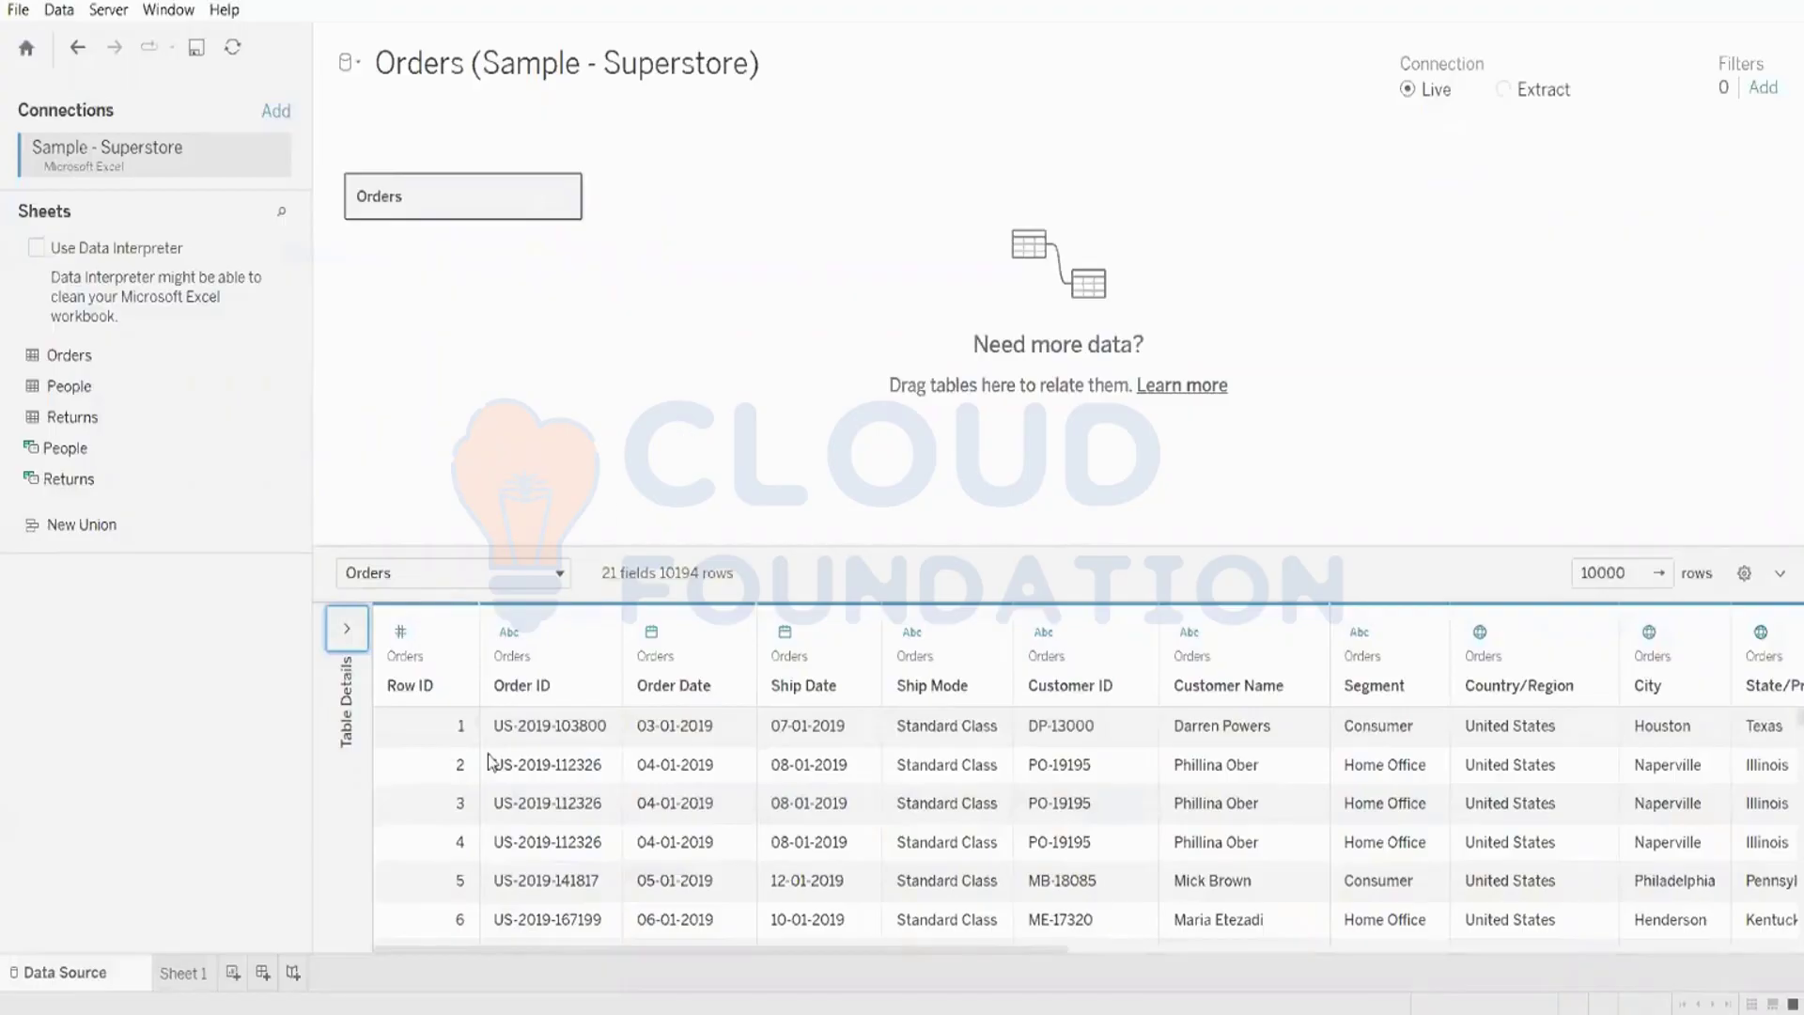
- Rename the Order ID field as O ID
left_click(532, 695)
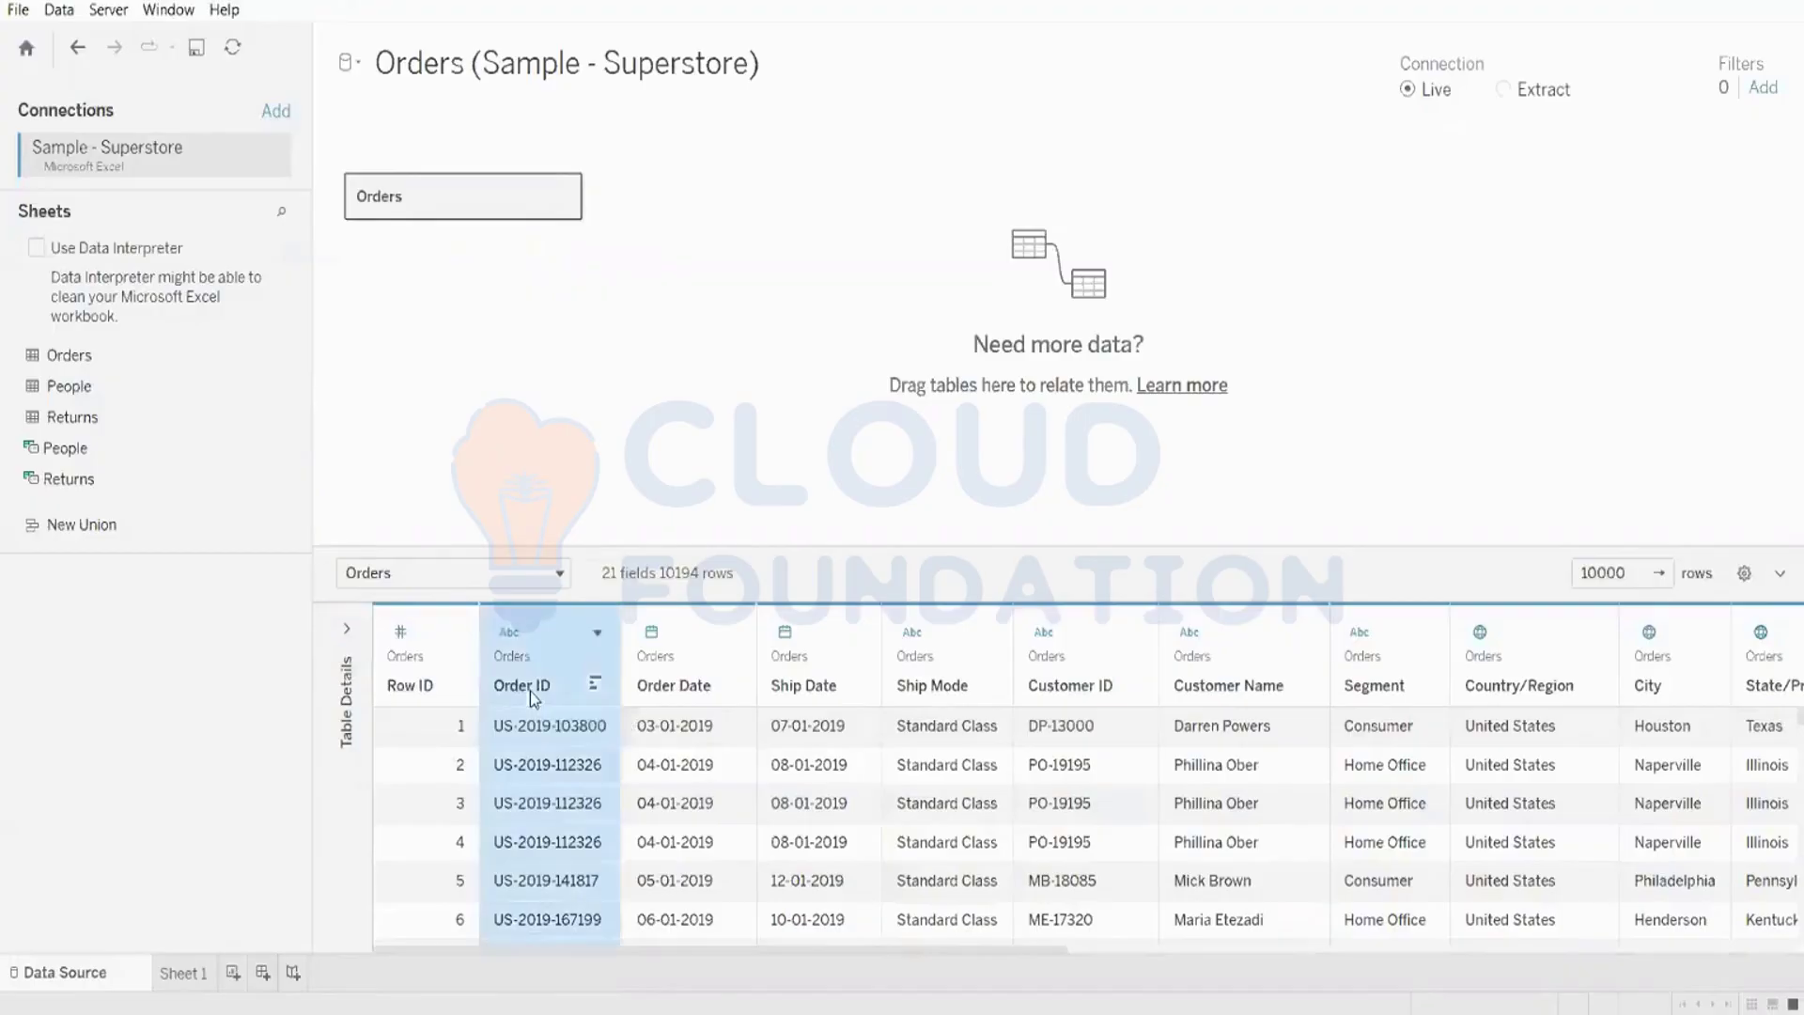
double_click(530, 691)
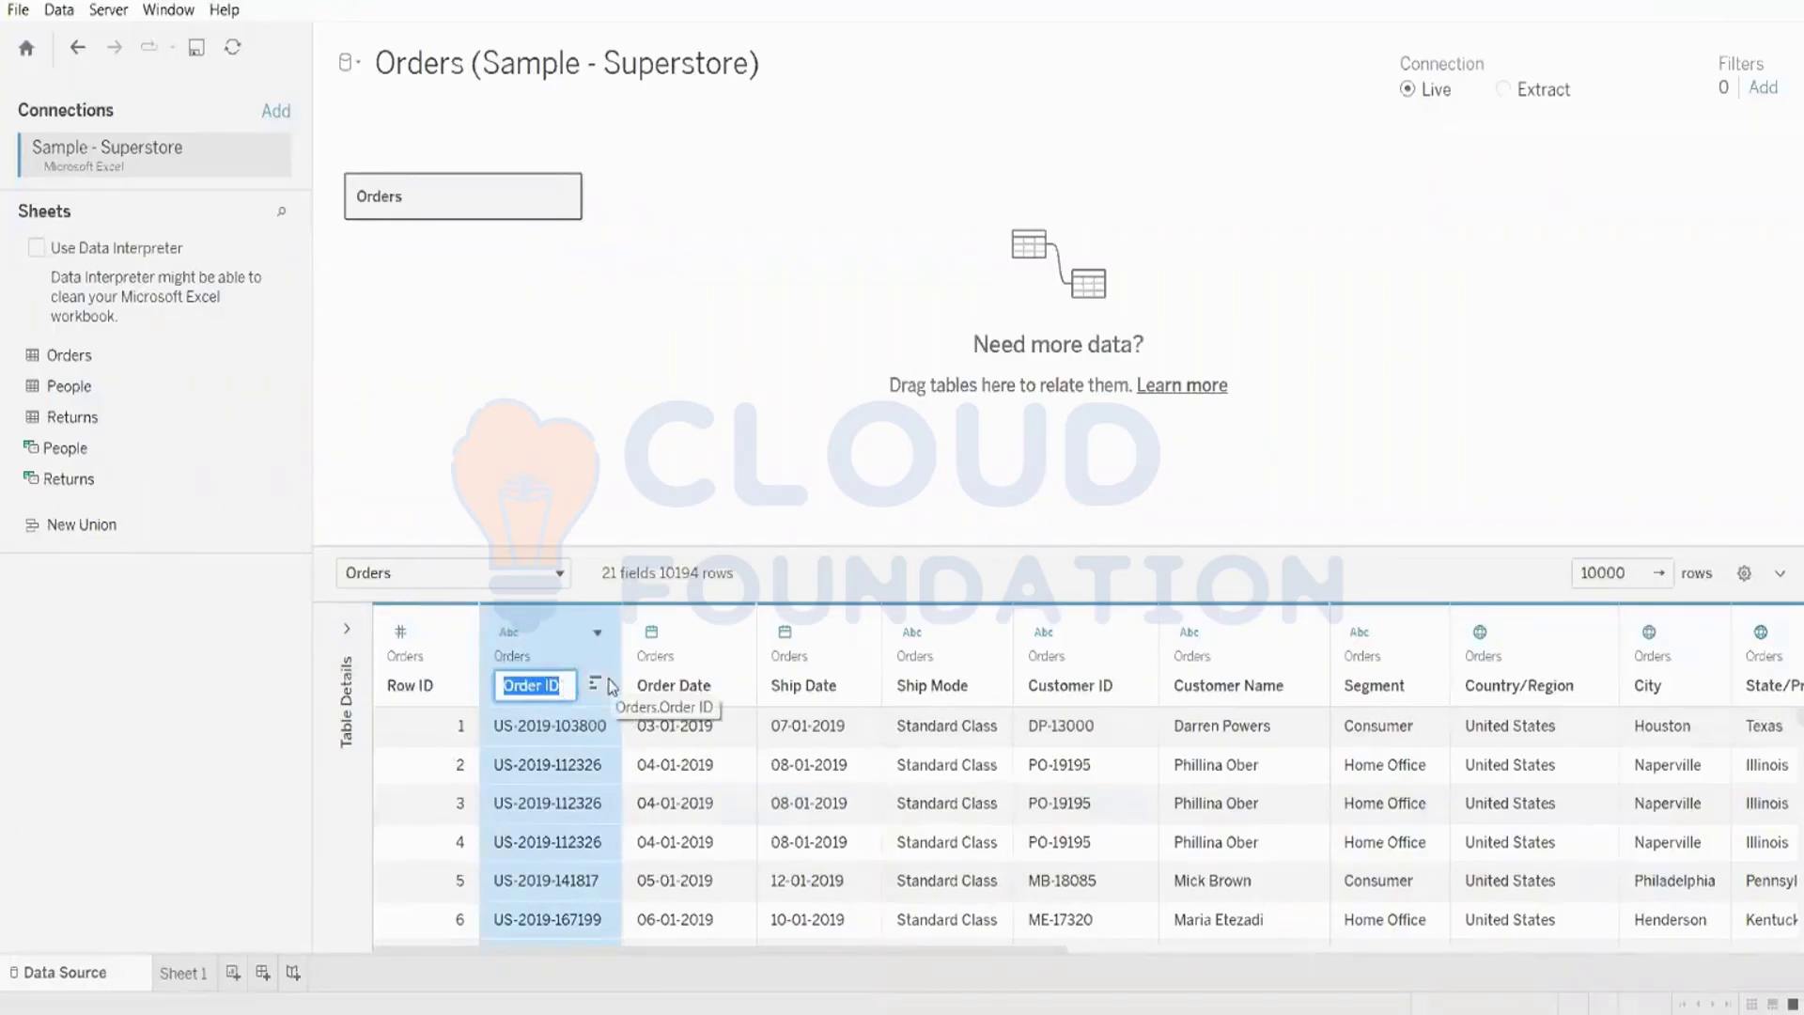
key("BackSpace")
key("Caps_Lock")
type("O ID")
- Rename the Order Date field as o dATE
double_click(658, 686)
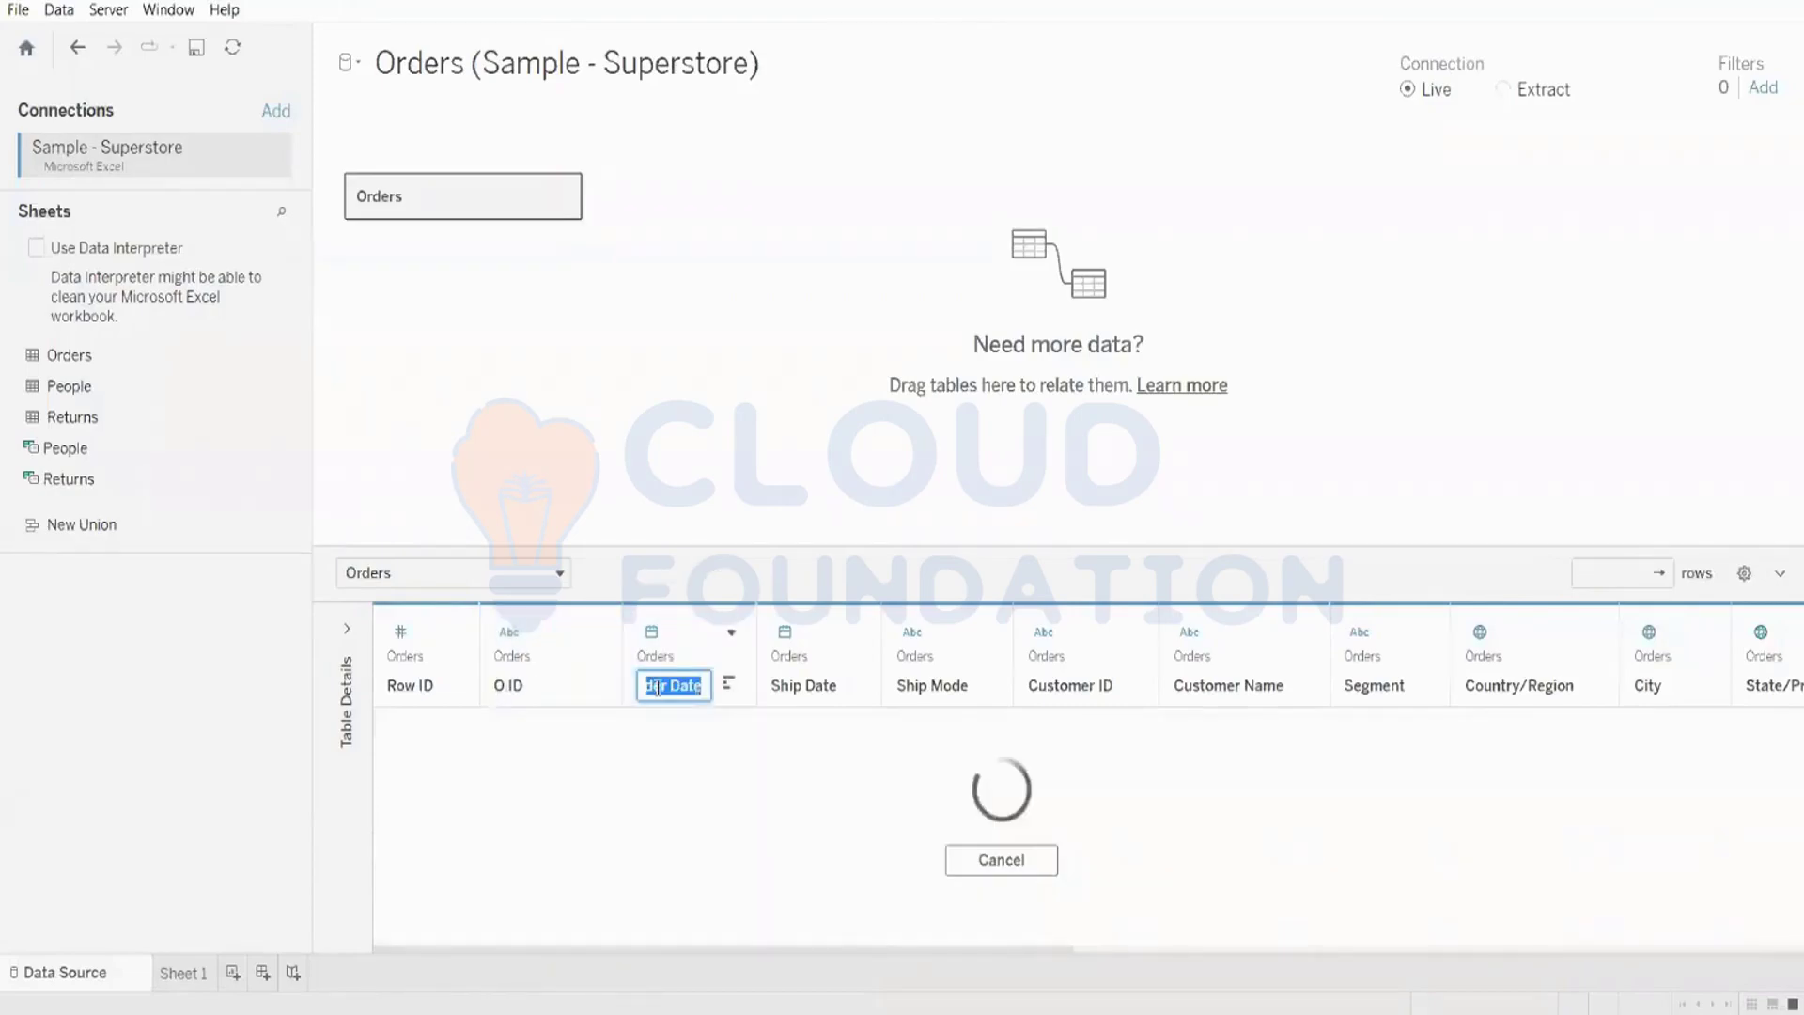
key("Caps_Lock")
type("o")
key("Caps_Lock")
type("d")
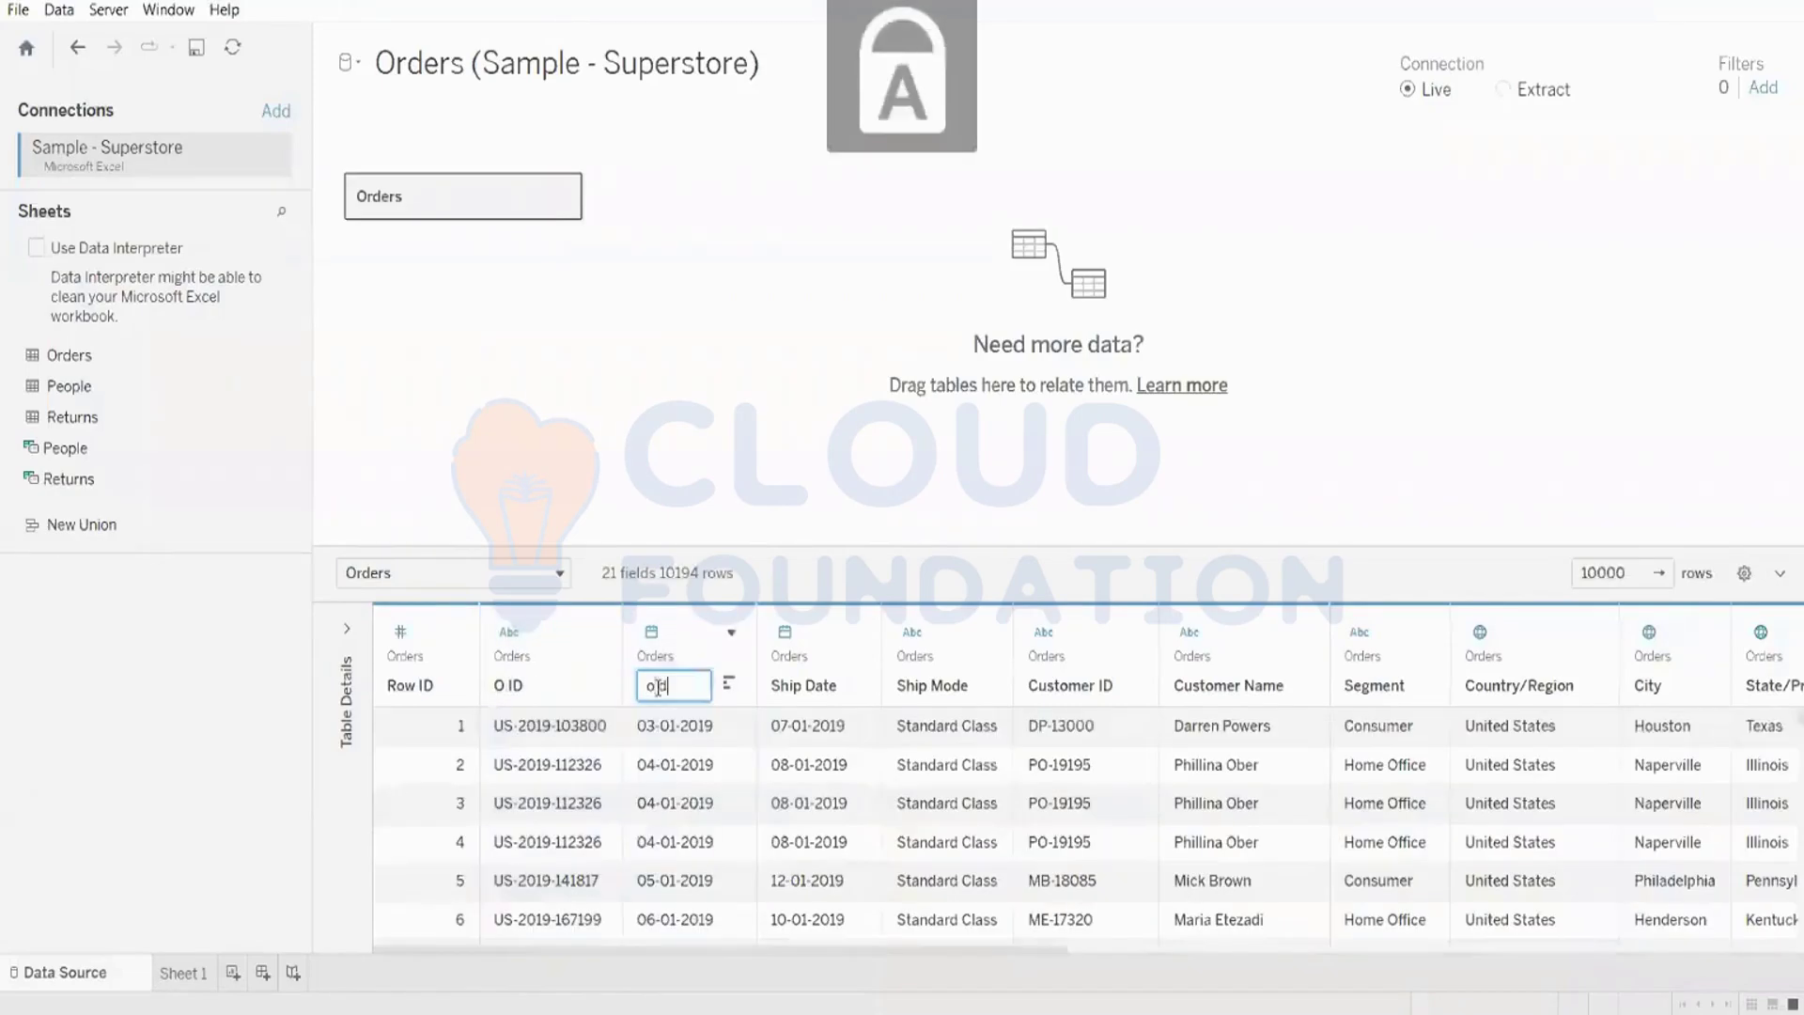
type("ATE")
key("Return")
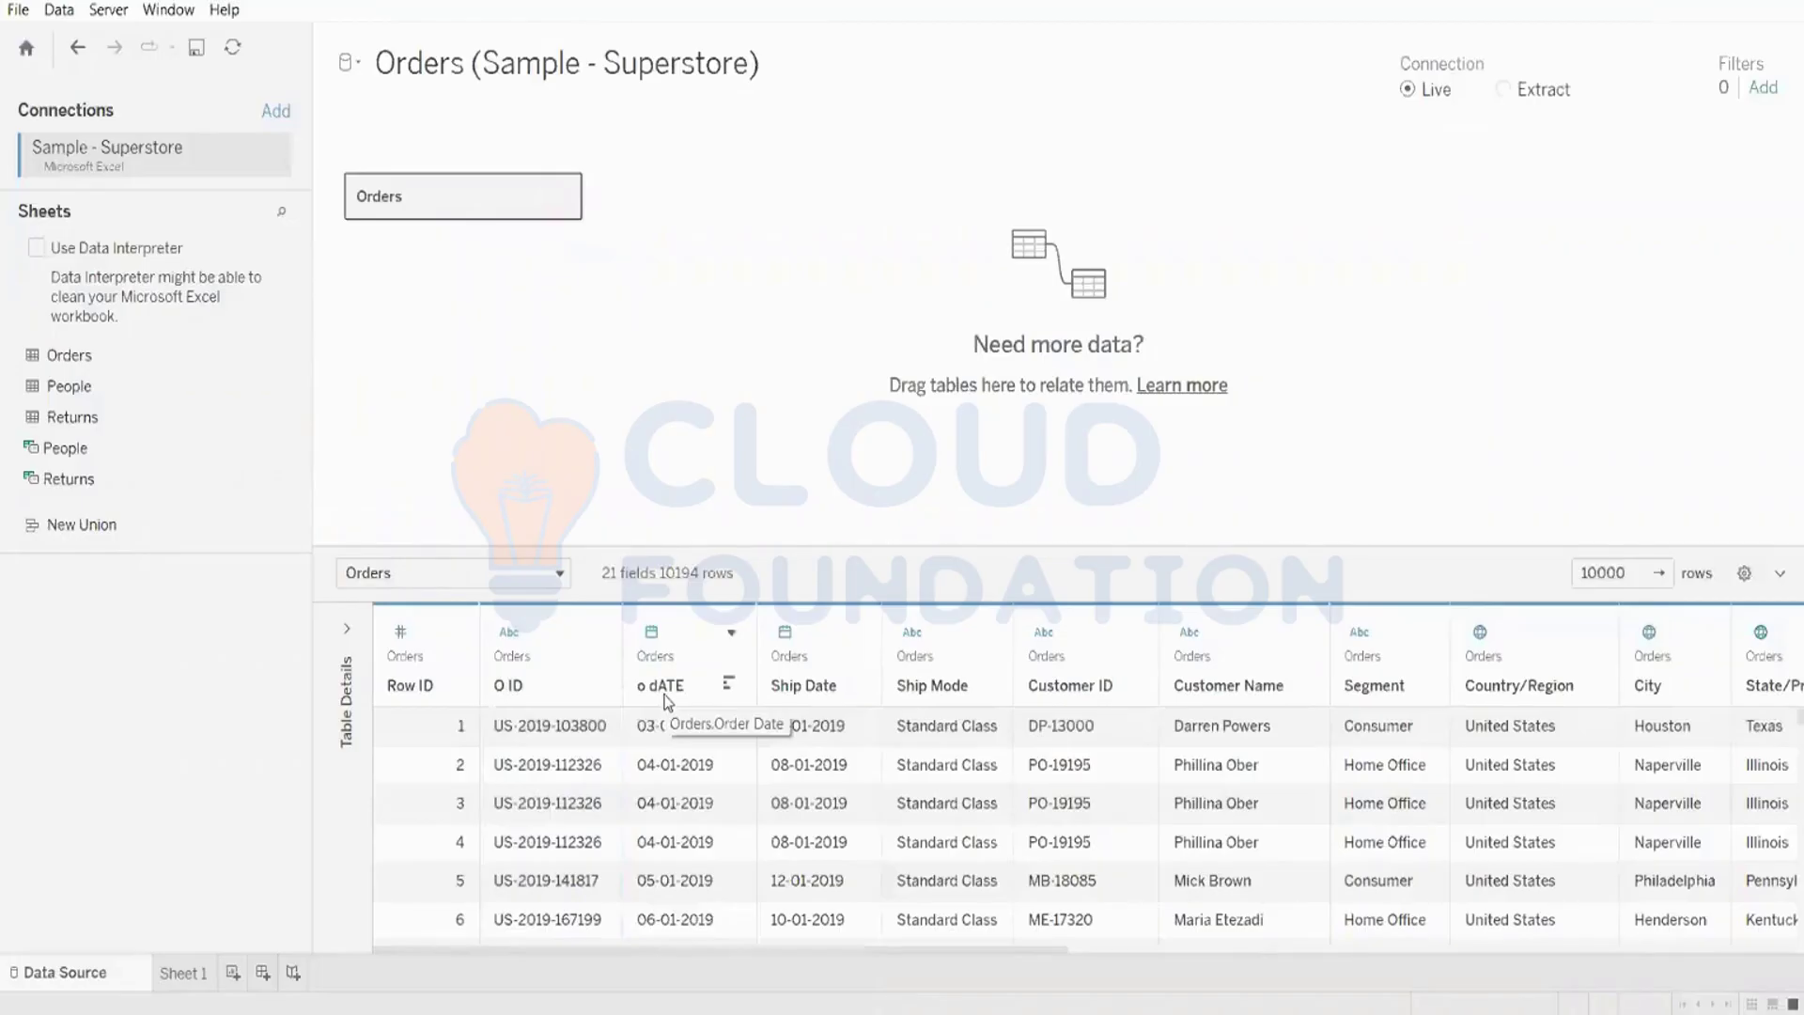
- Reset the O ID and o dATE fields to their original names
double_click(509, 685)
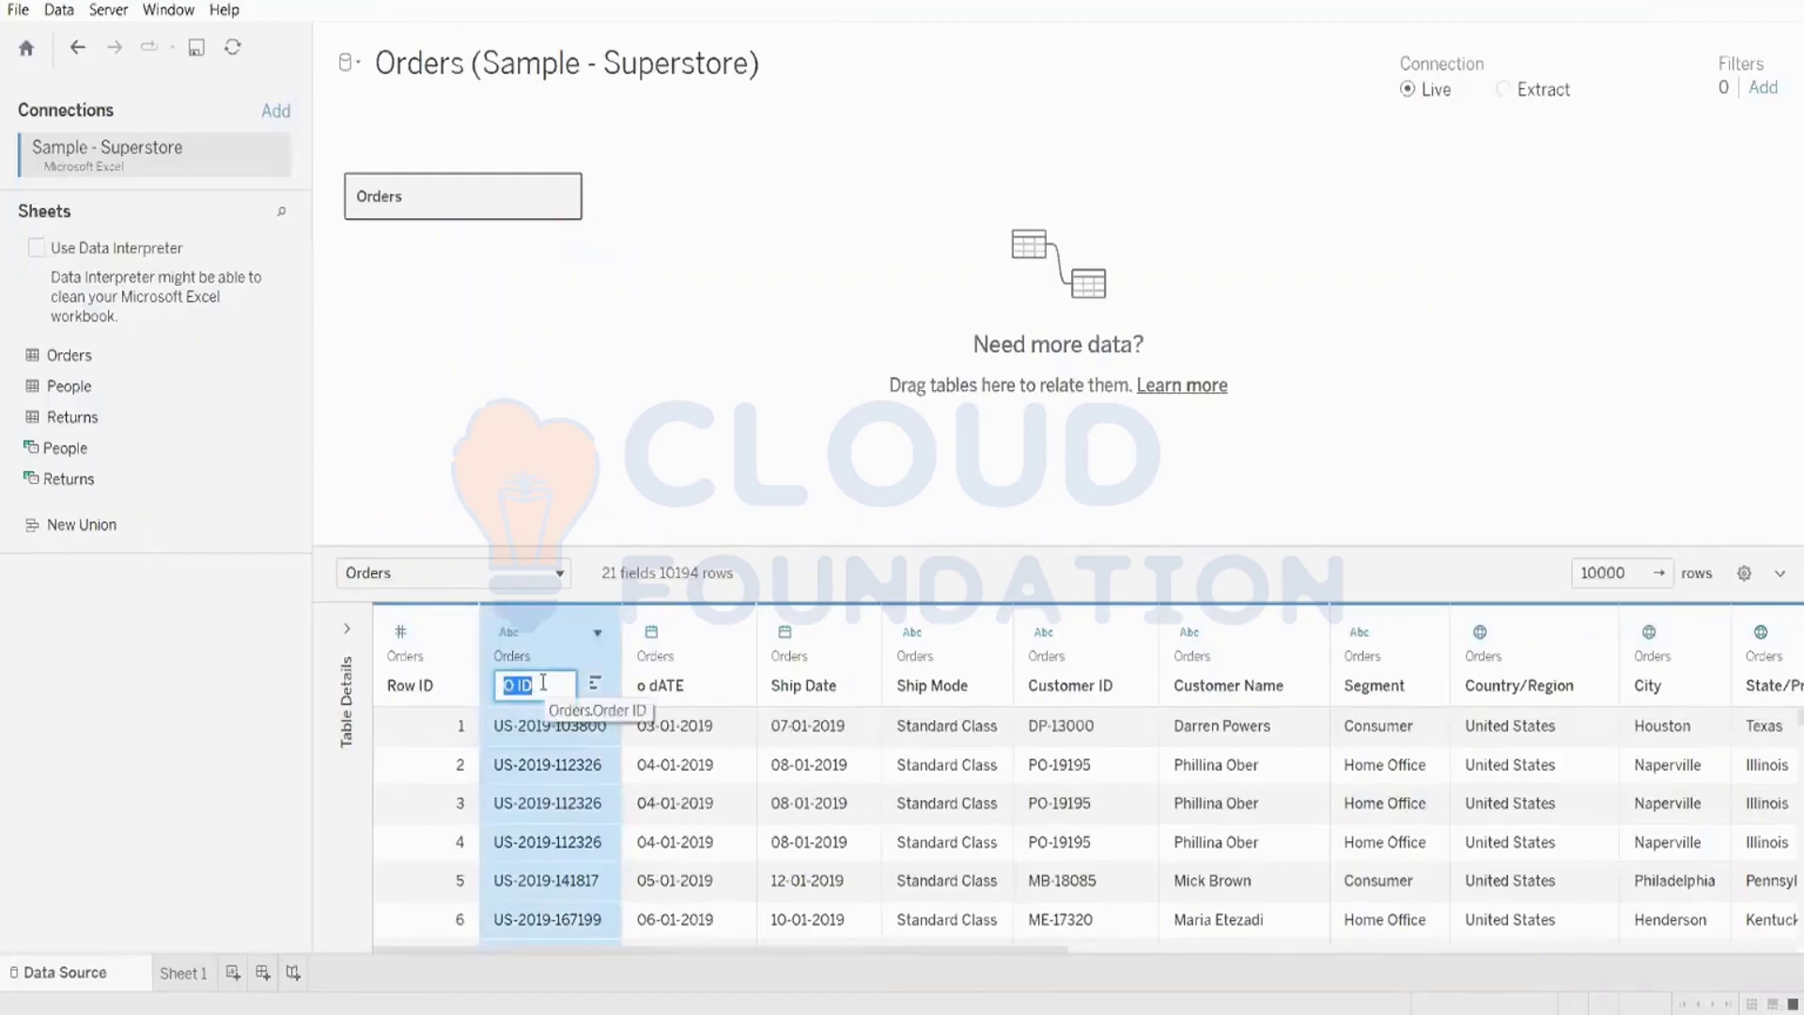
left_click(571, 527)
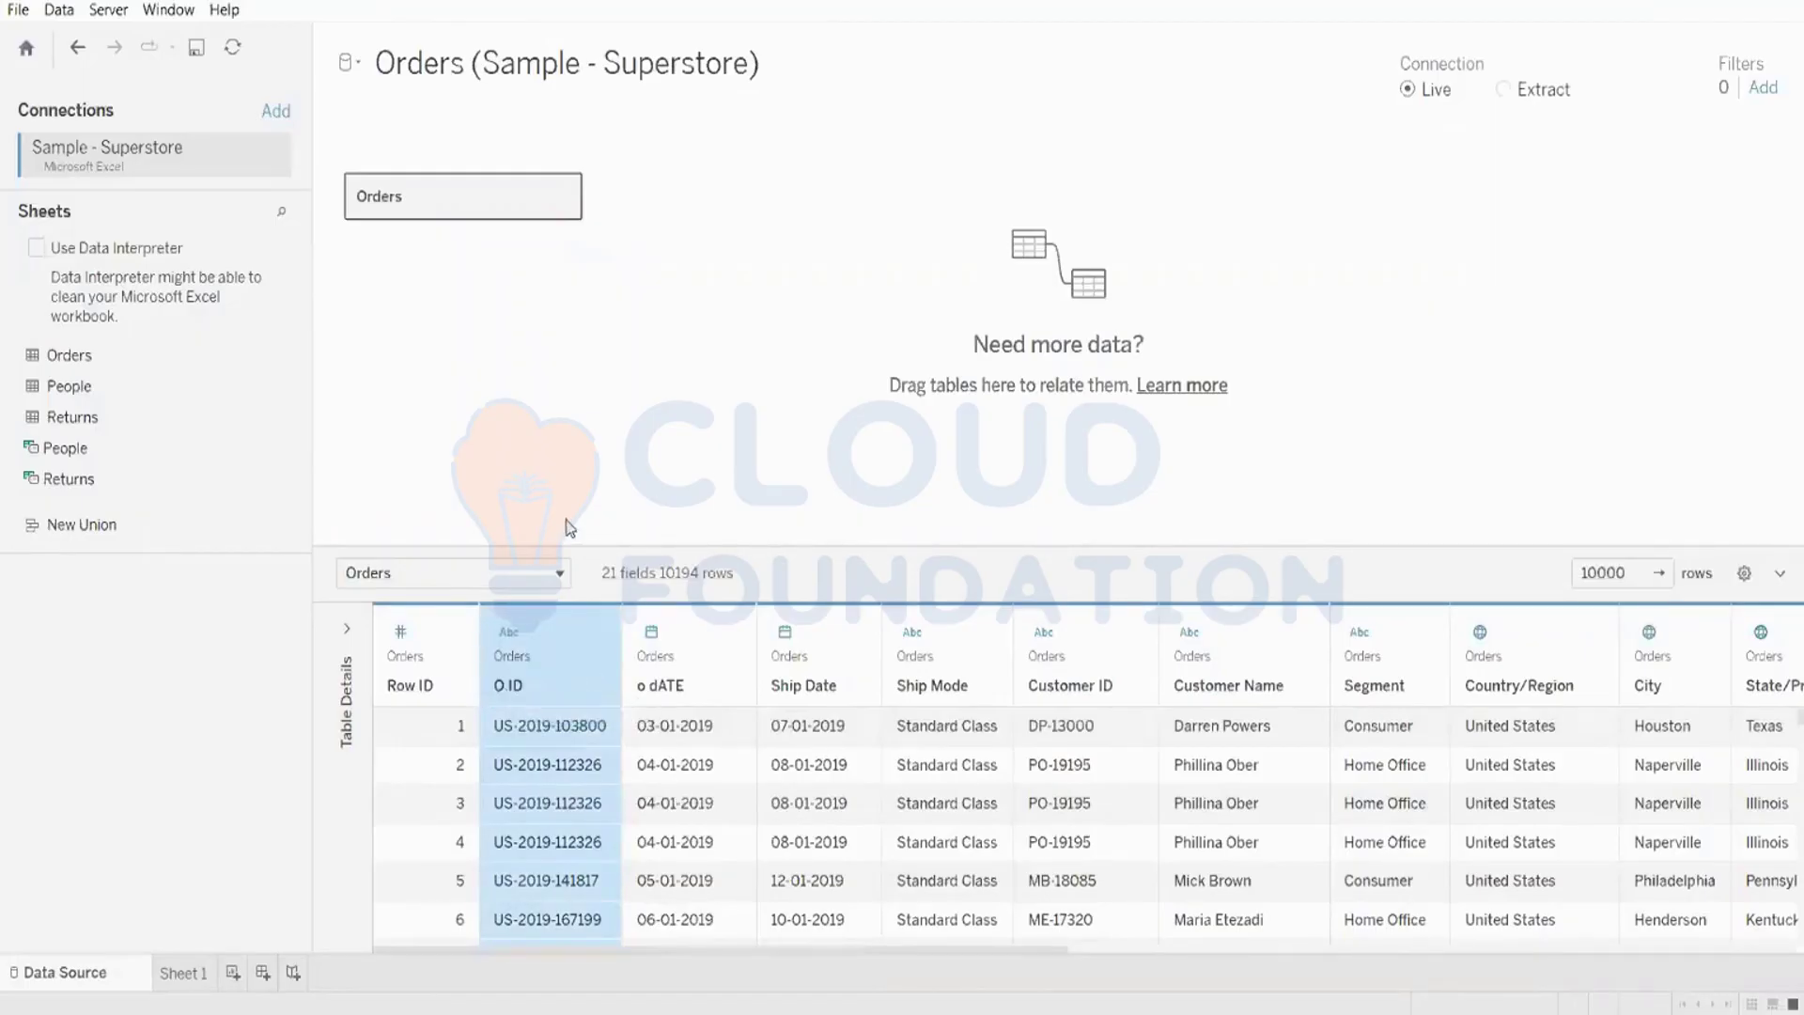
left_click(598, 637)
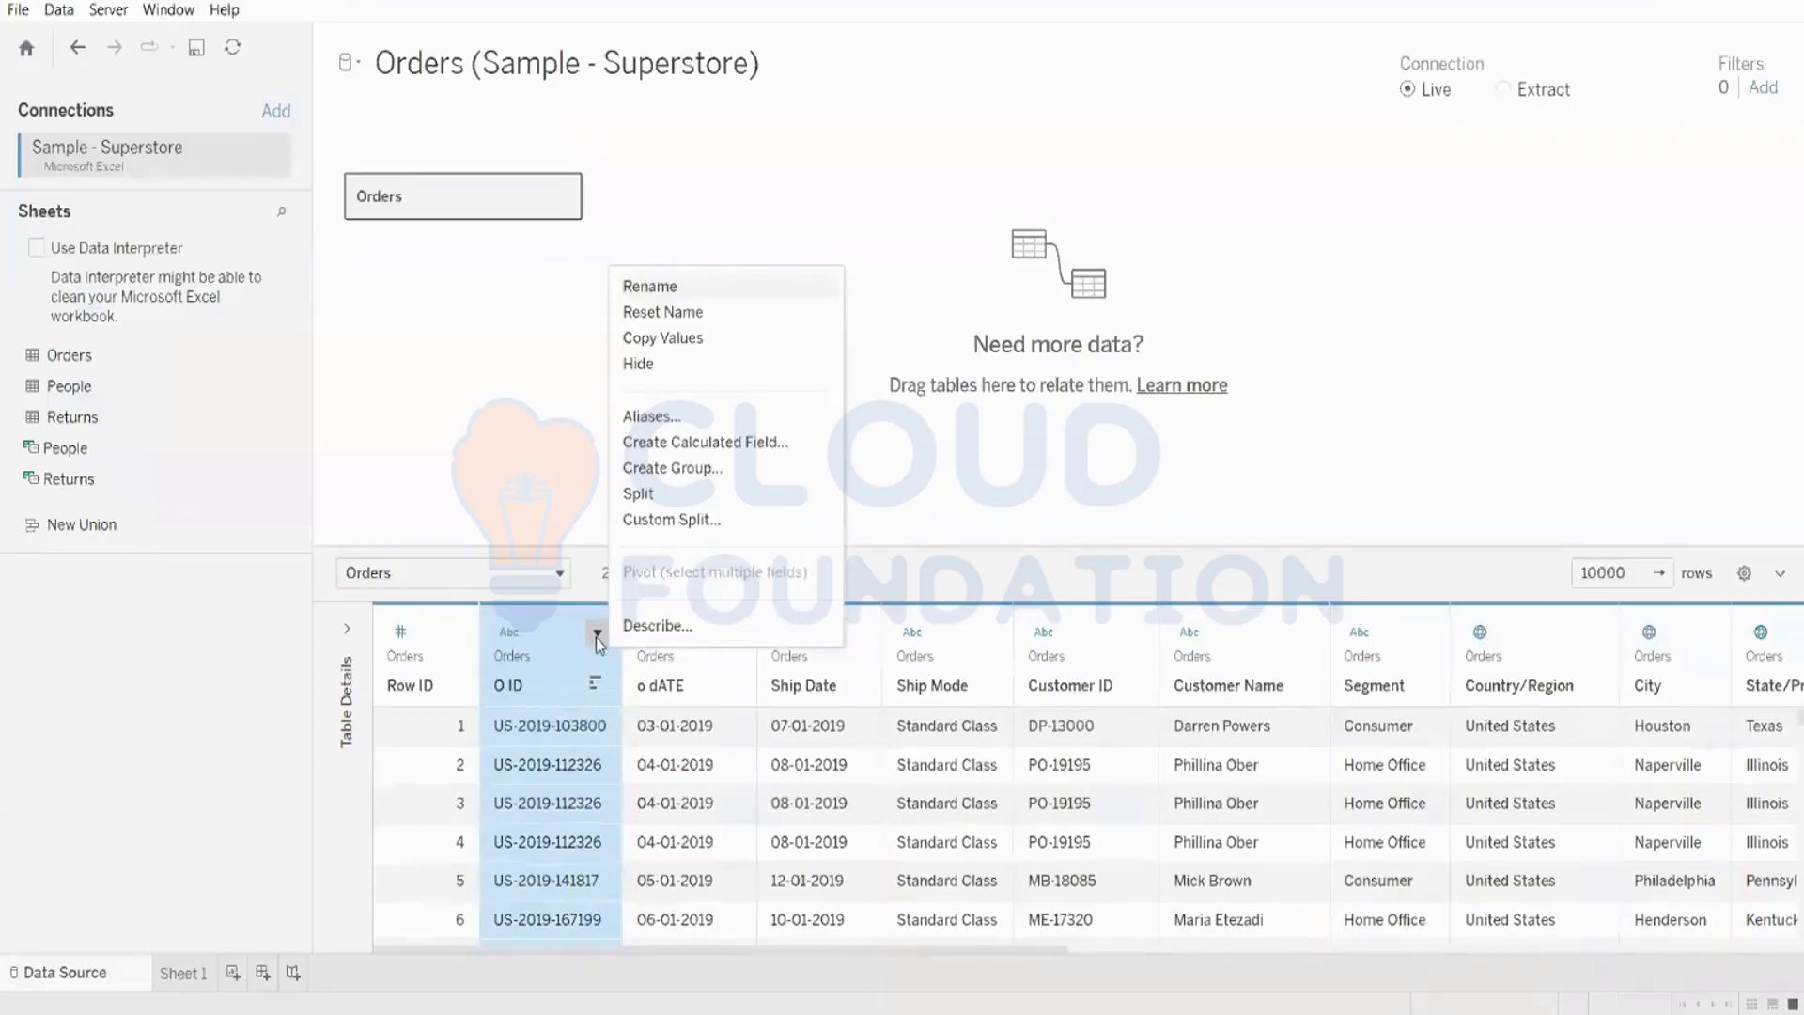
left_click(662, 314)
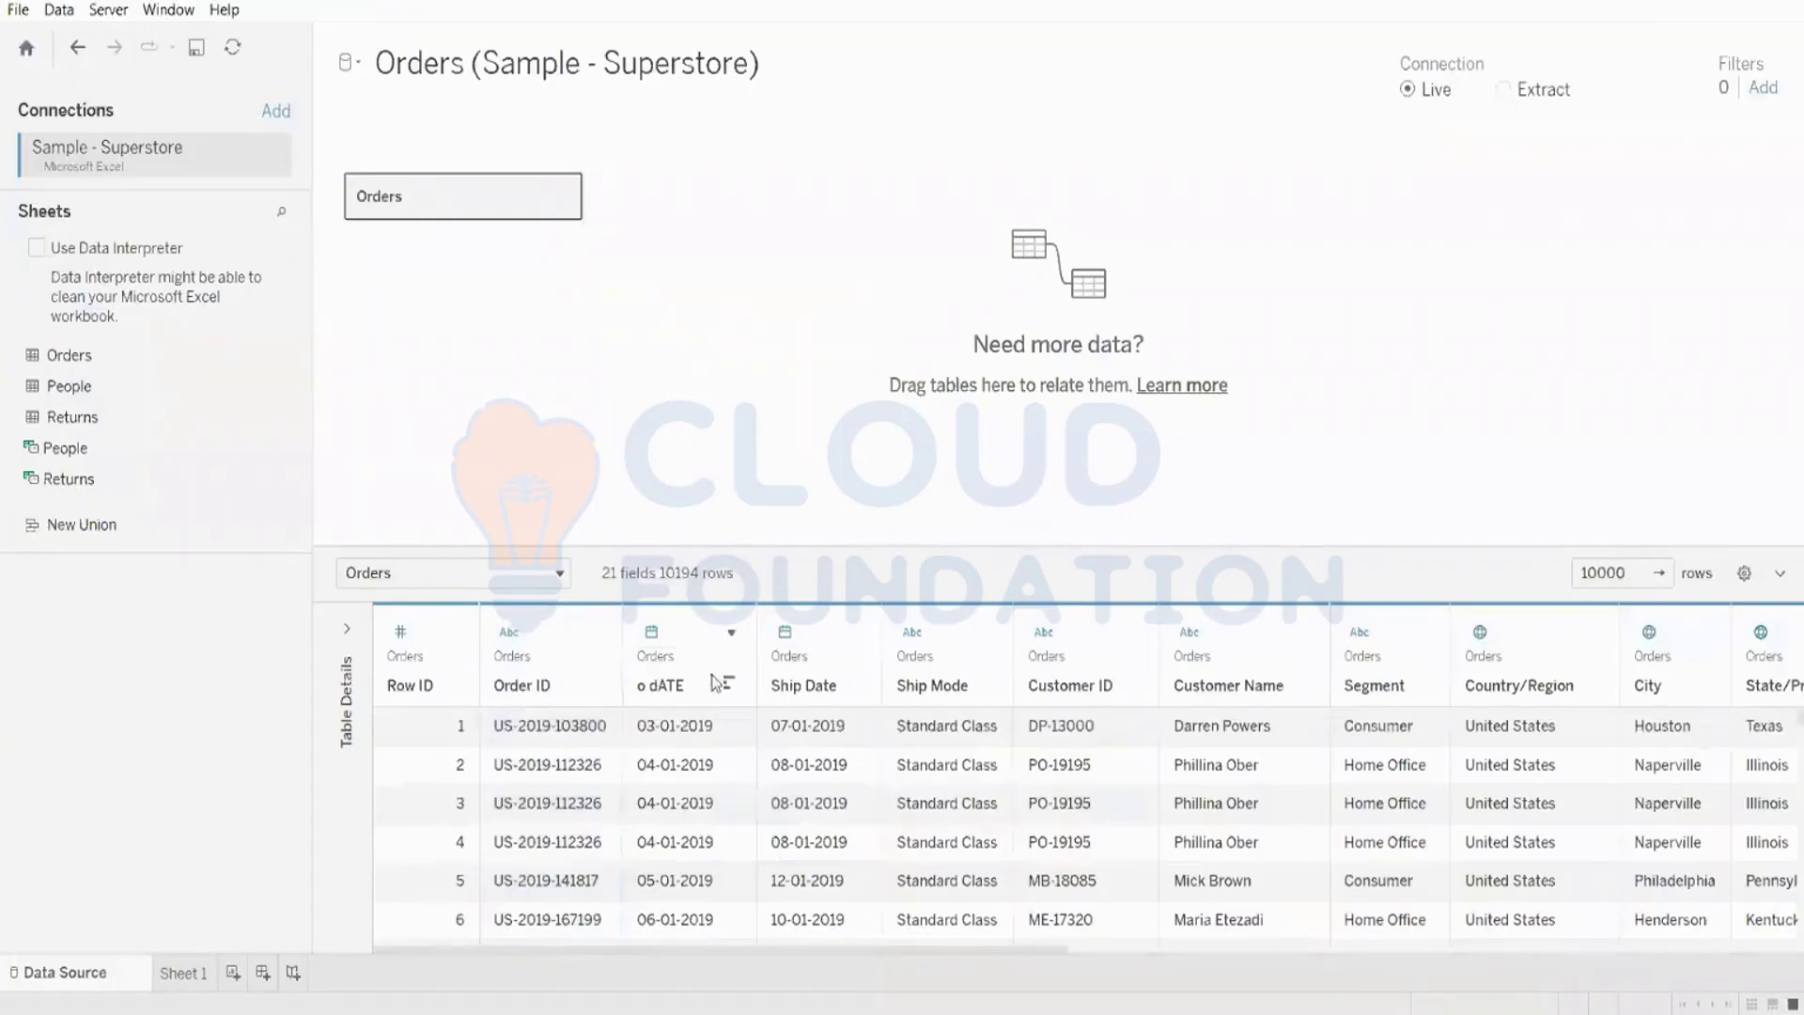
left_click(730, 632)
left_click(771, 666)
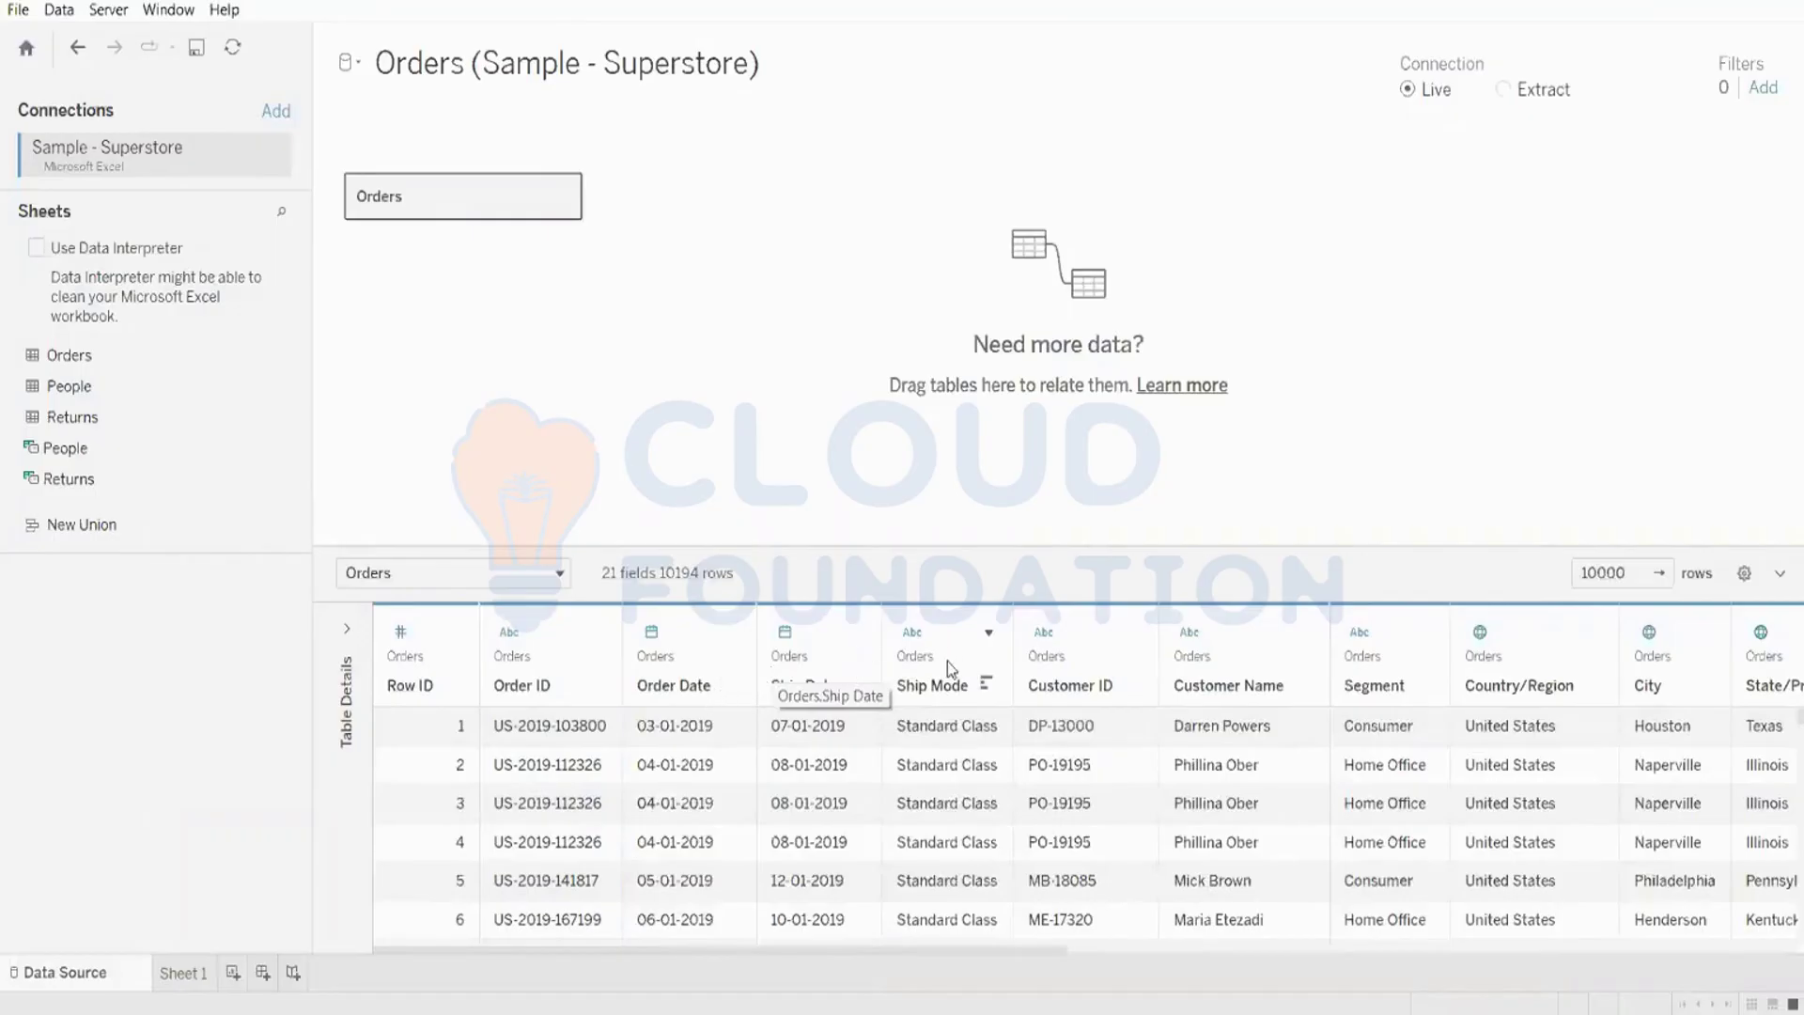
scroll(980, 728, "down", 3)
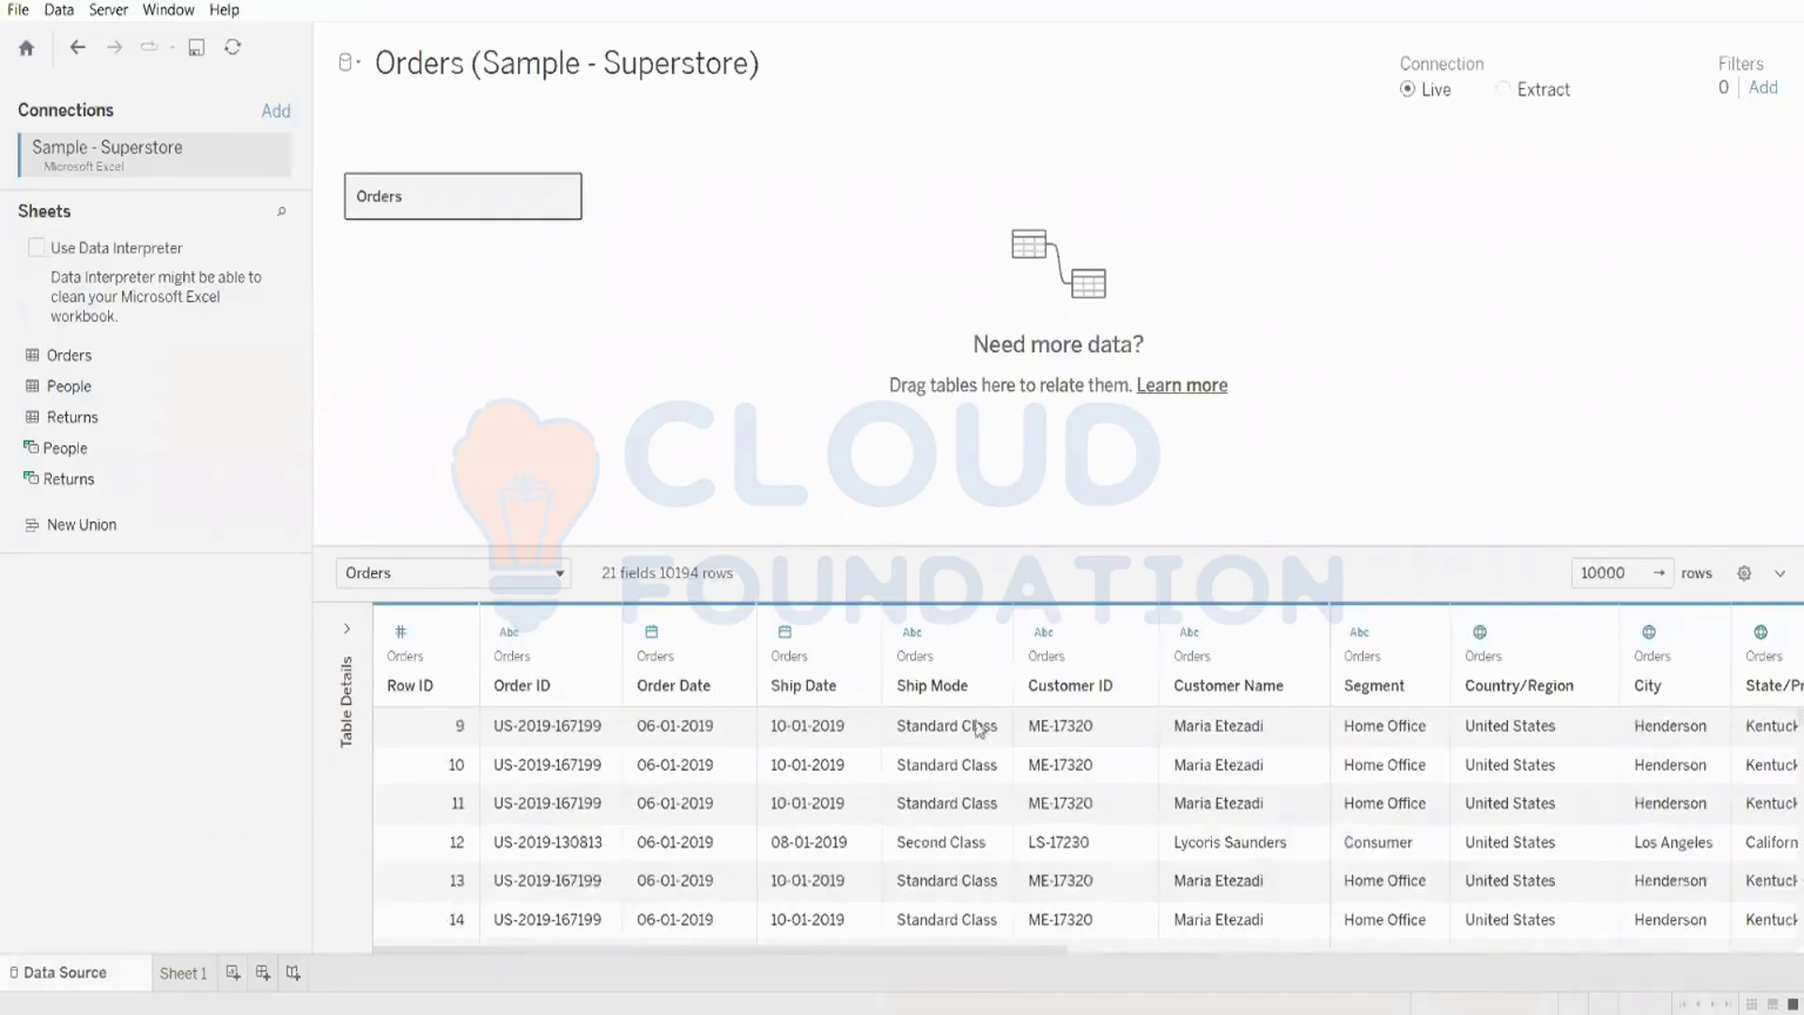
scroll(978, 728, "down", 9)
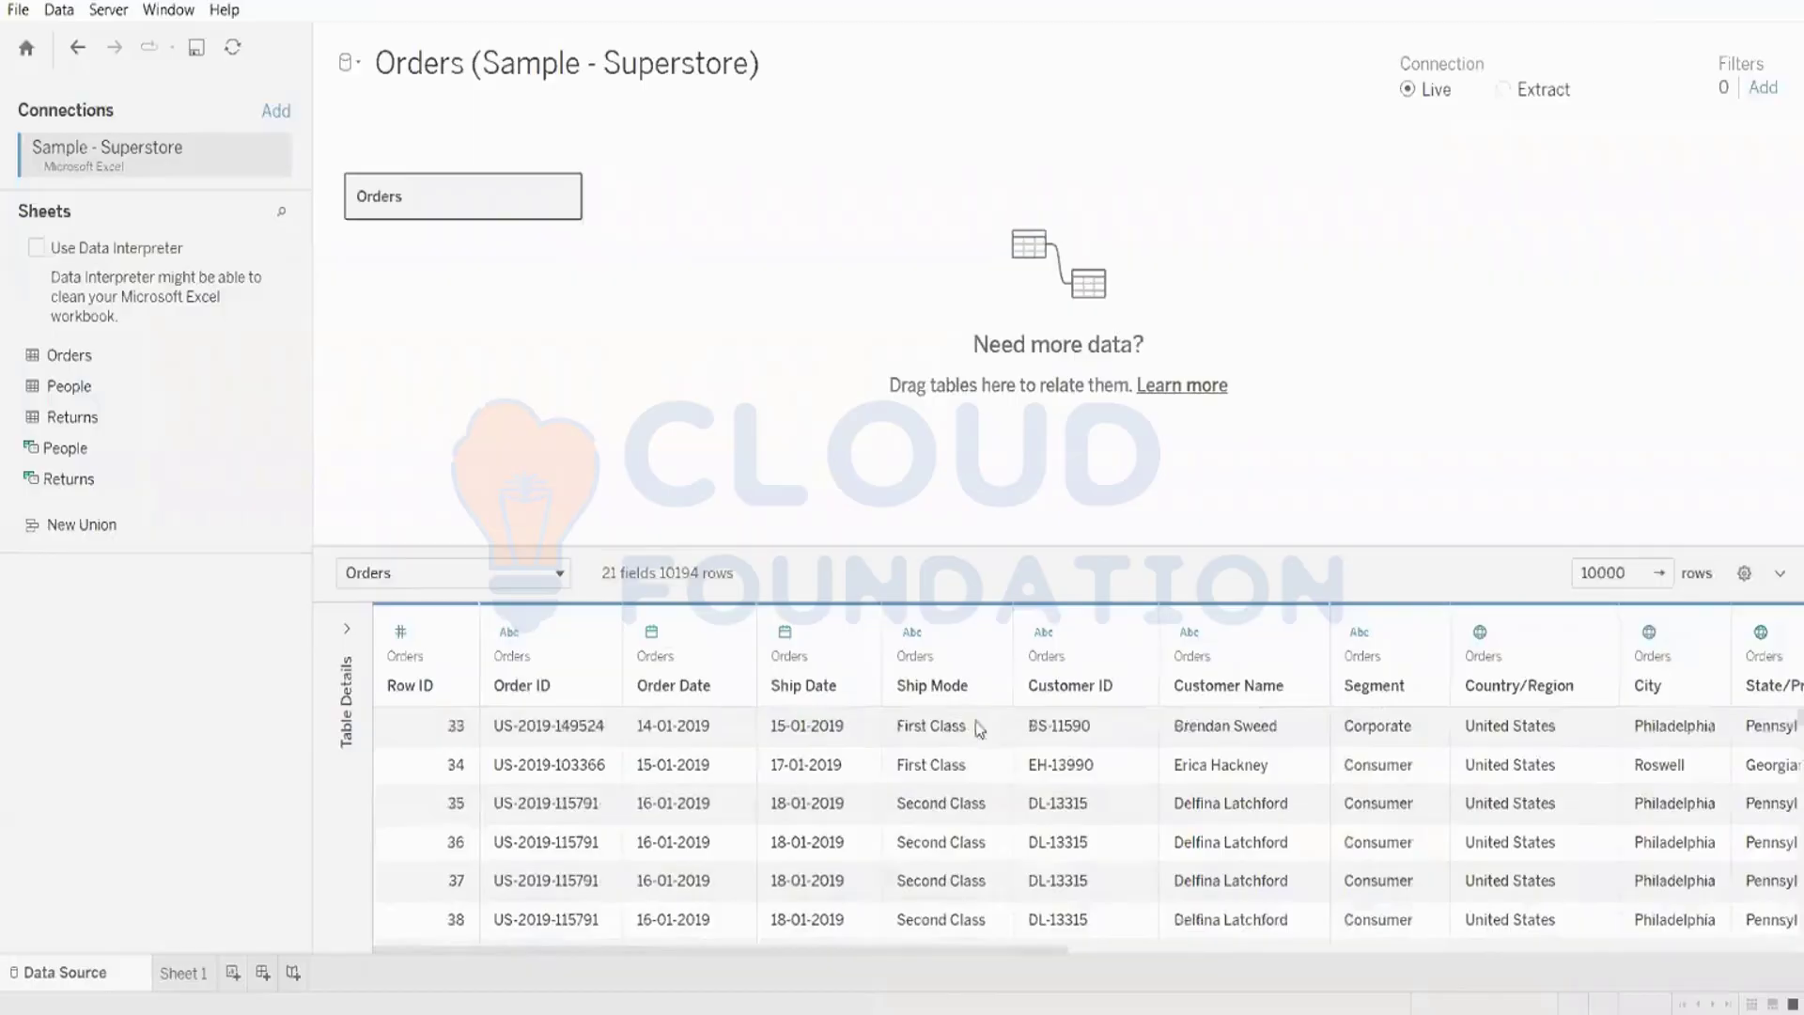
scroll(978, 725, "up", 10)
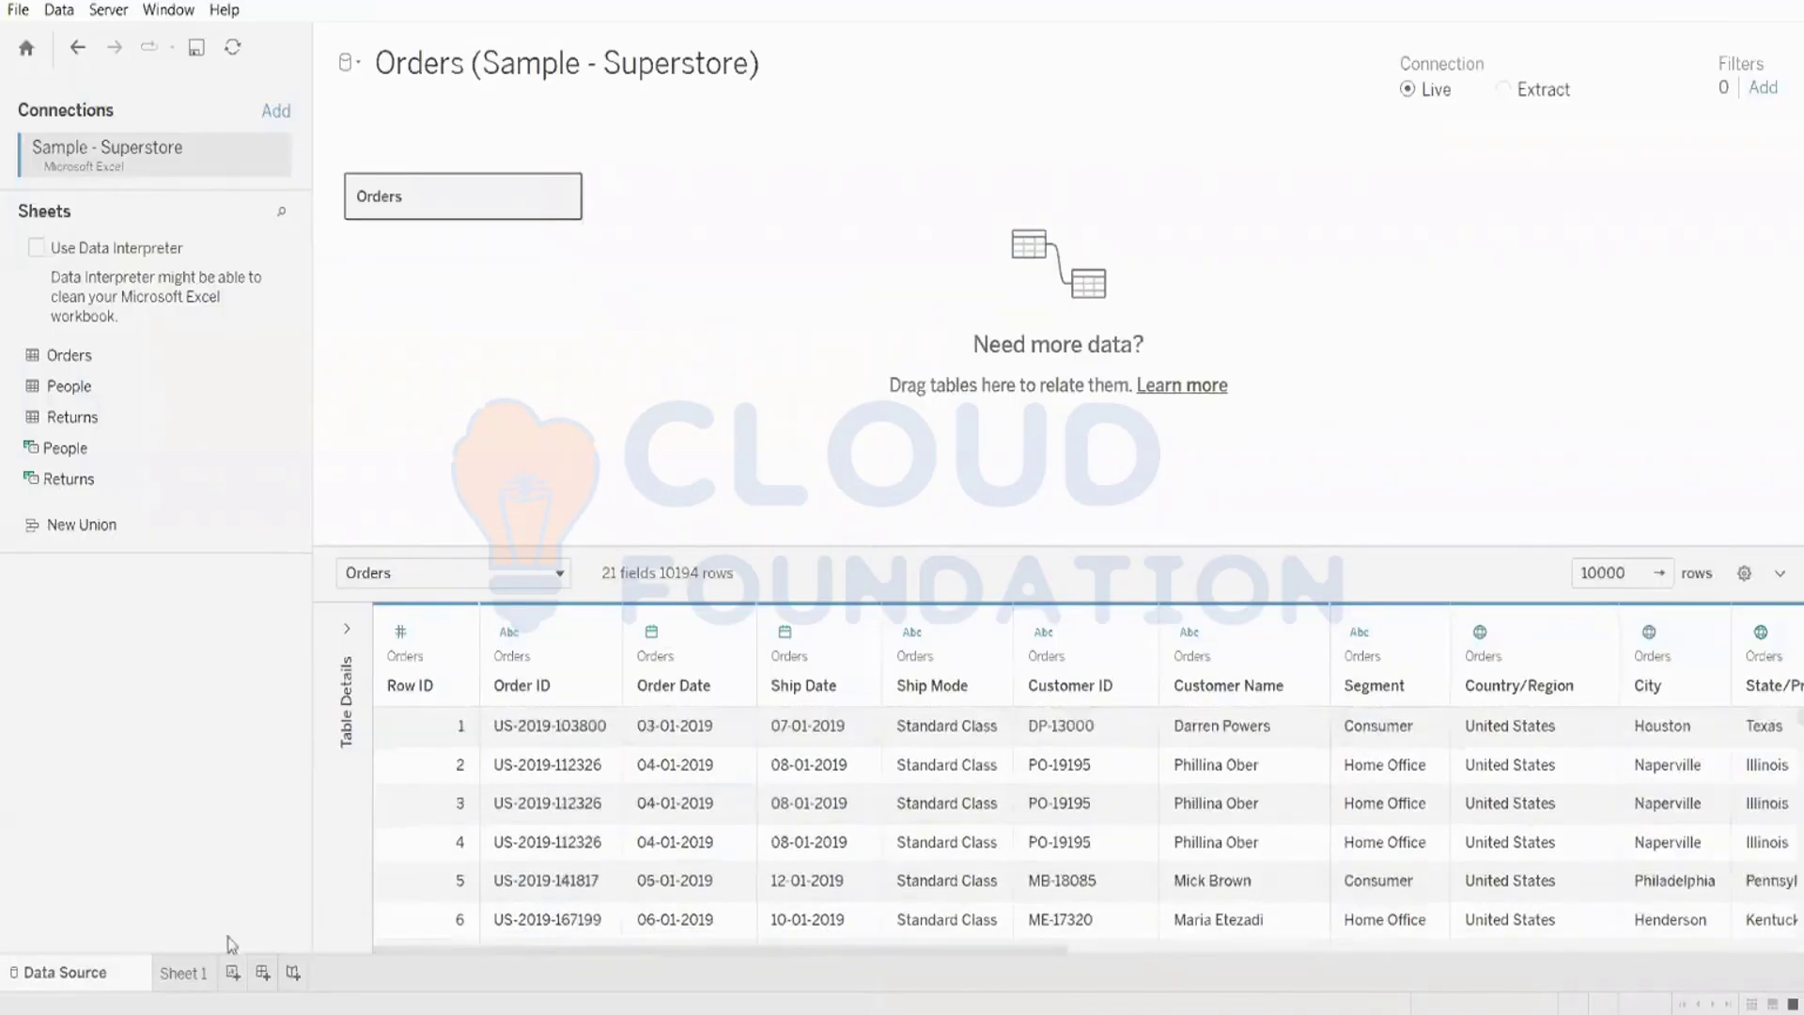
left_click(175, 973)
left_click(98, 975)
- Copy the values of the Ship Mode field and paste them at cell H1 of the Live vs Extract File spreadsheet in Google Sheets
left_click(990, 644)
left_click(988, 643)
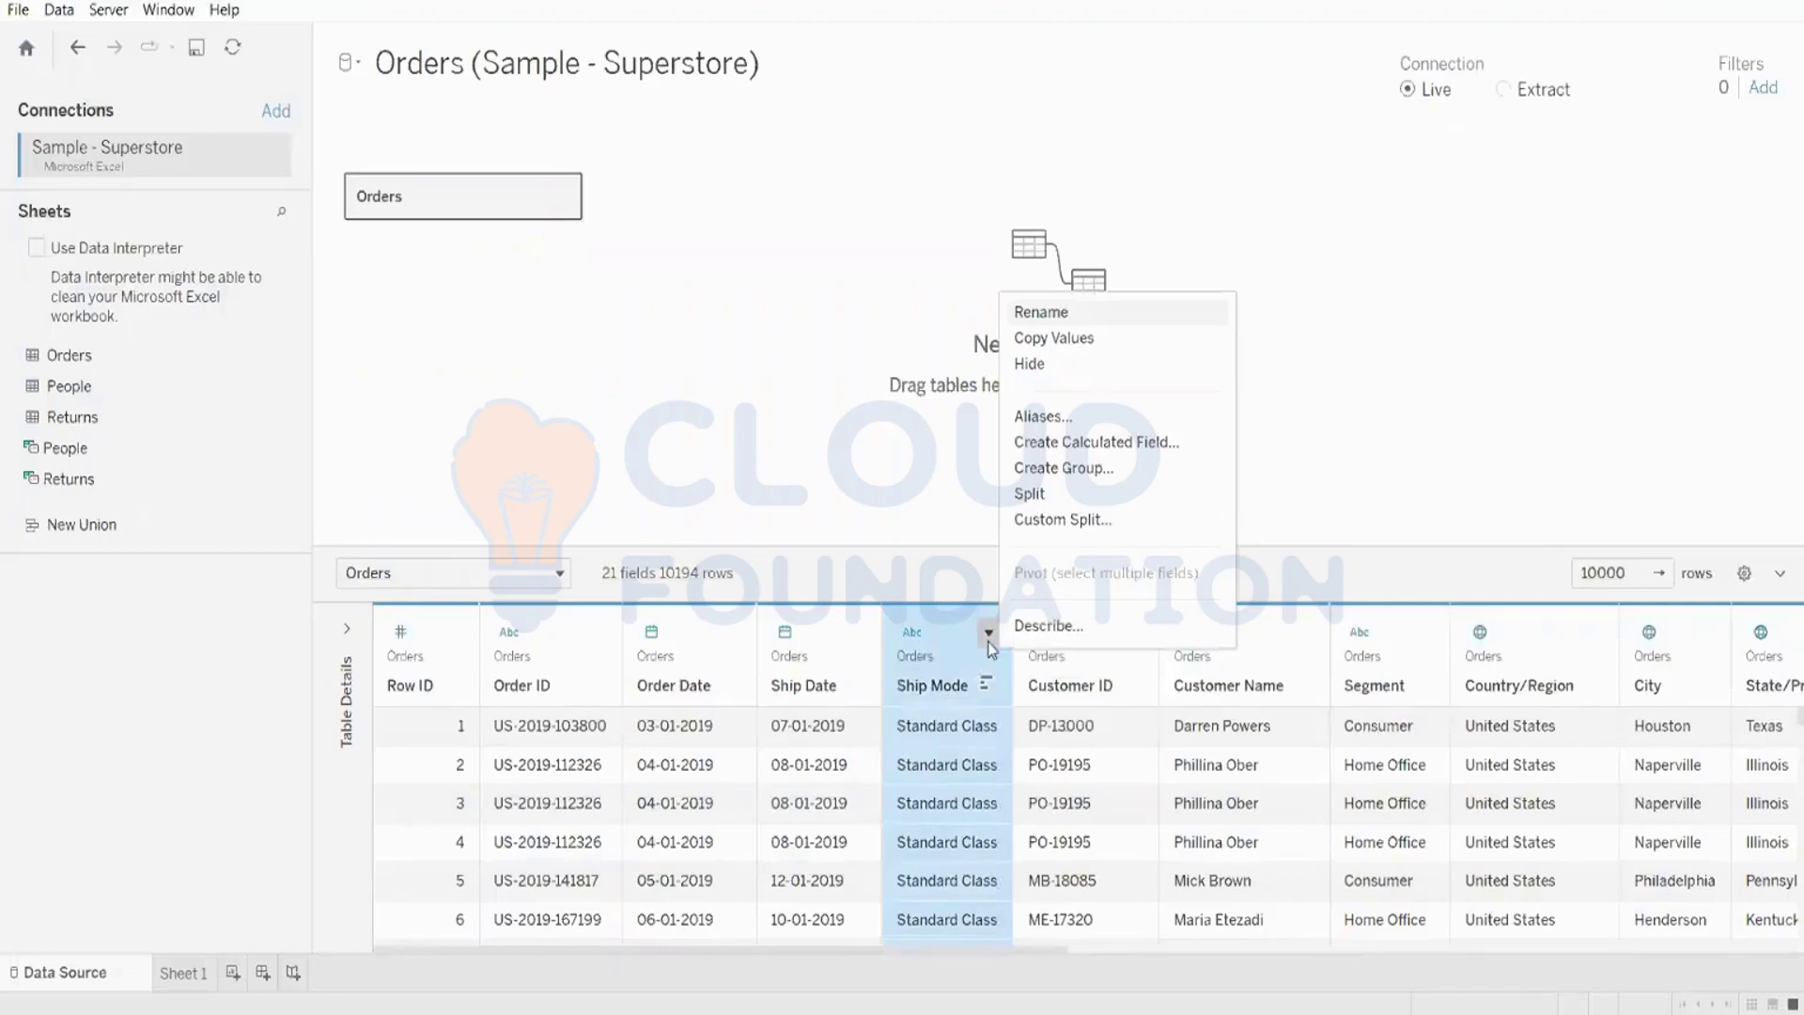
left_click(1074, 345)
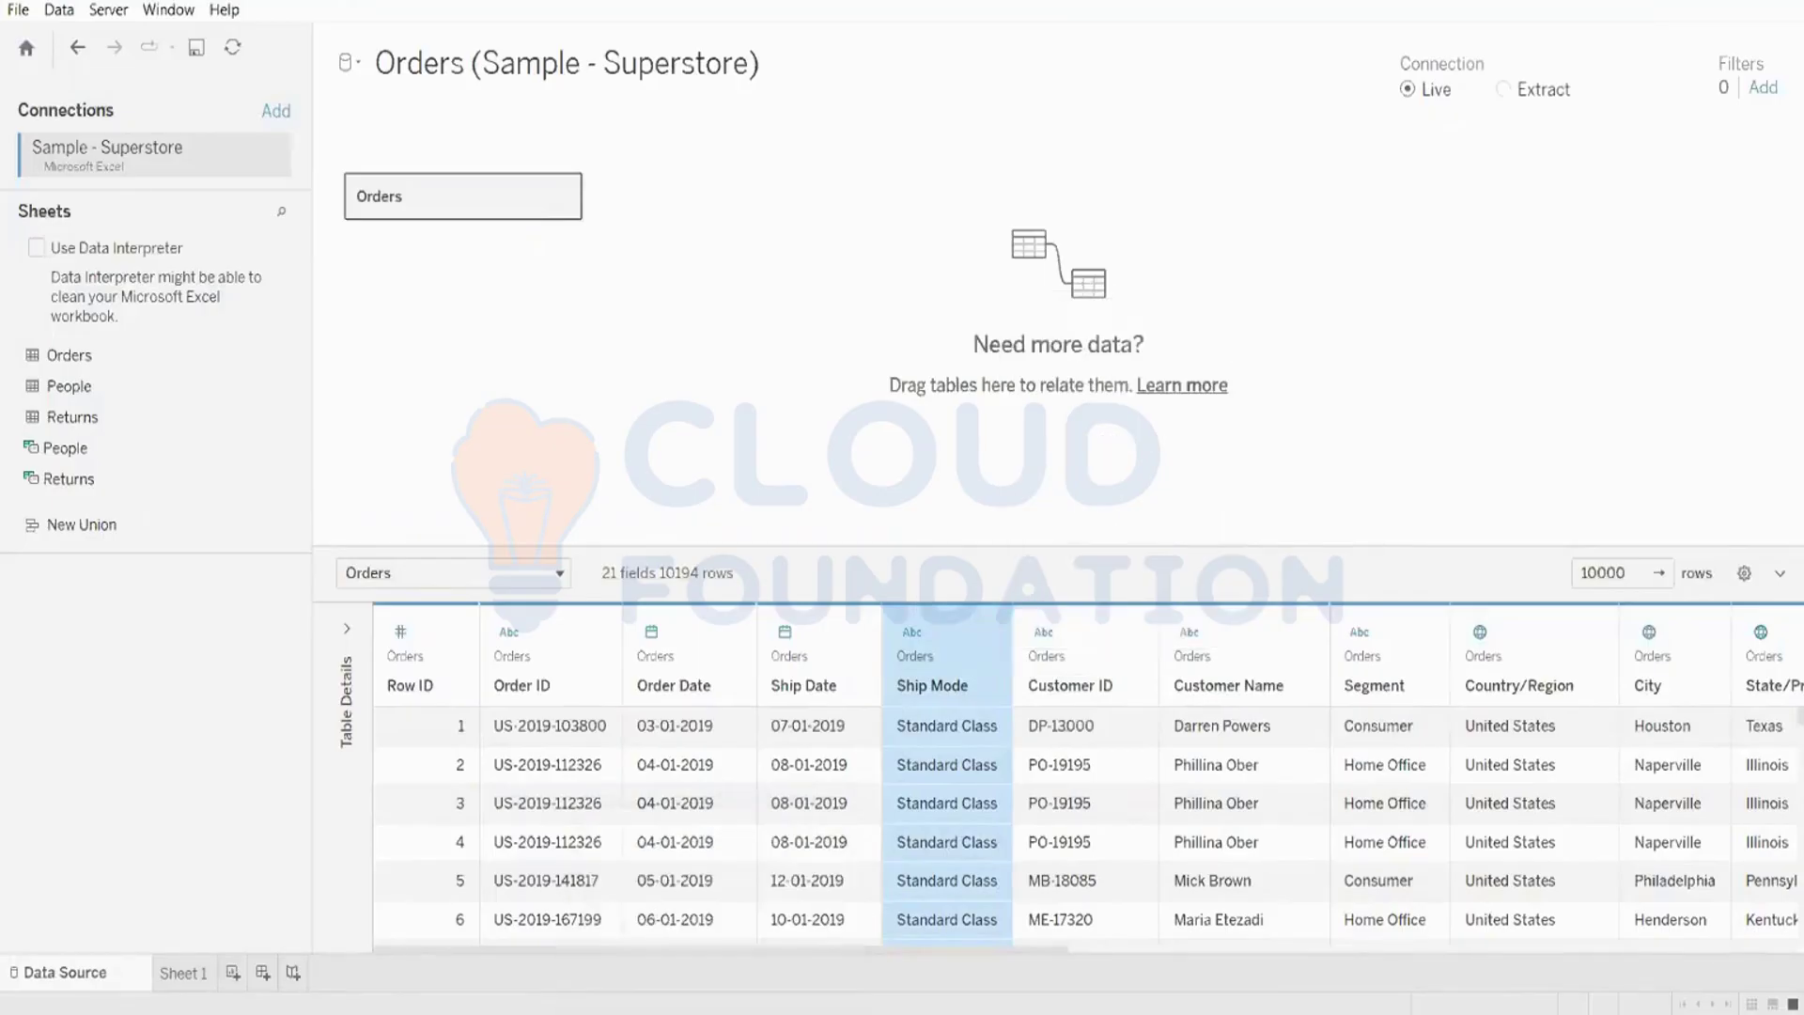
left_click(607, 1014)
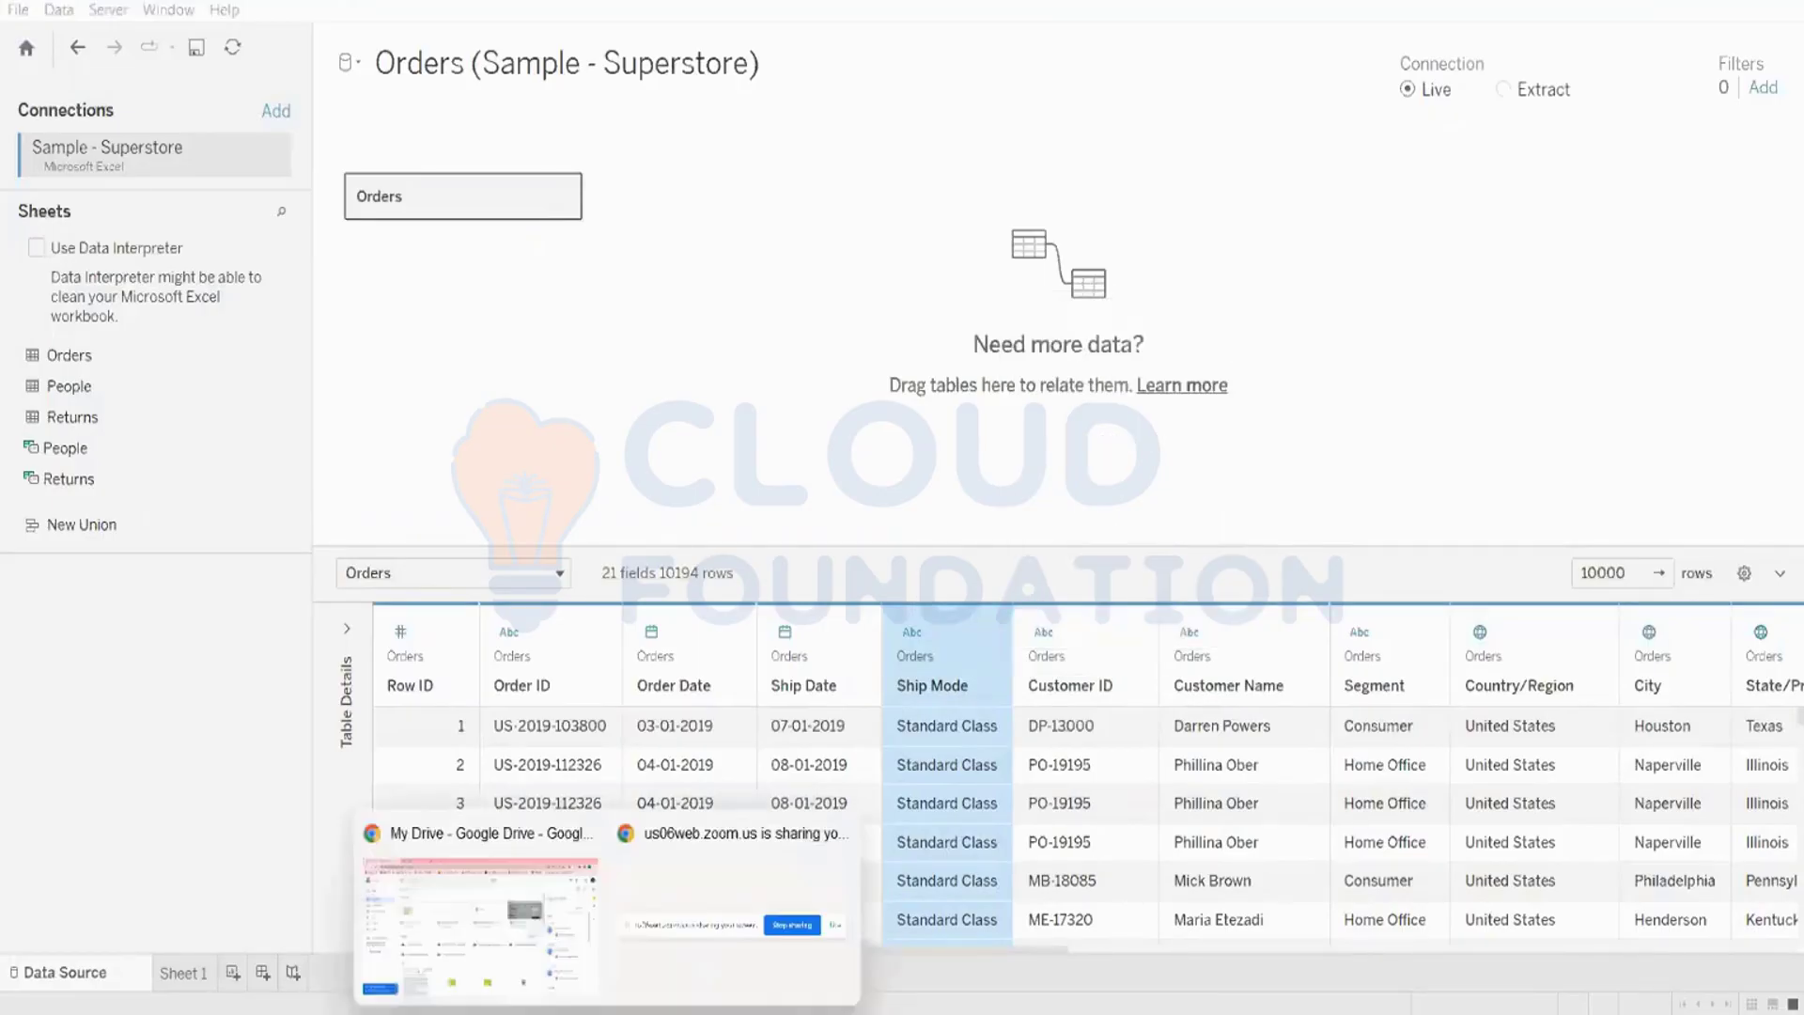
left_click(536, 914)
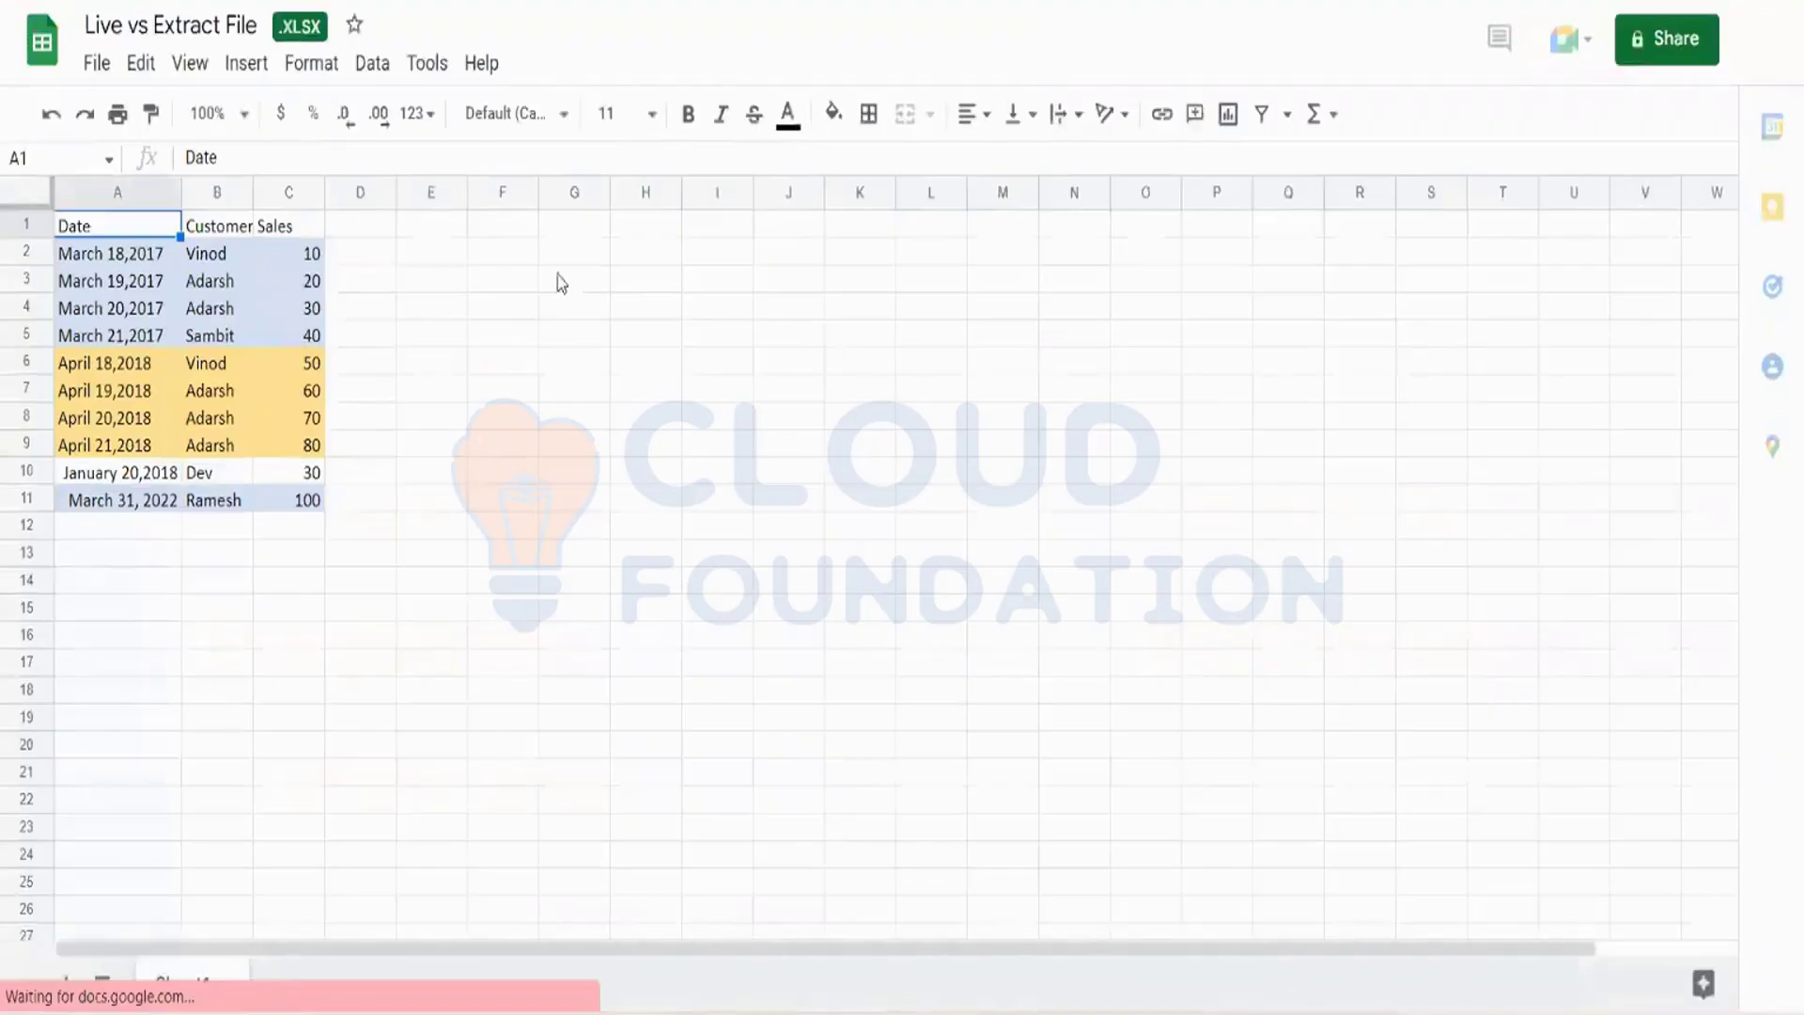
left_click(666, 232)
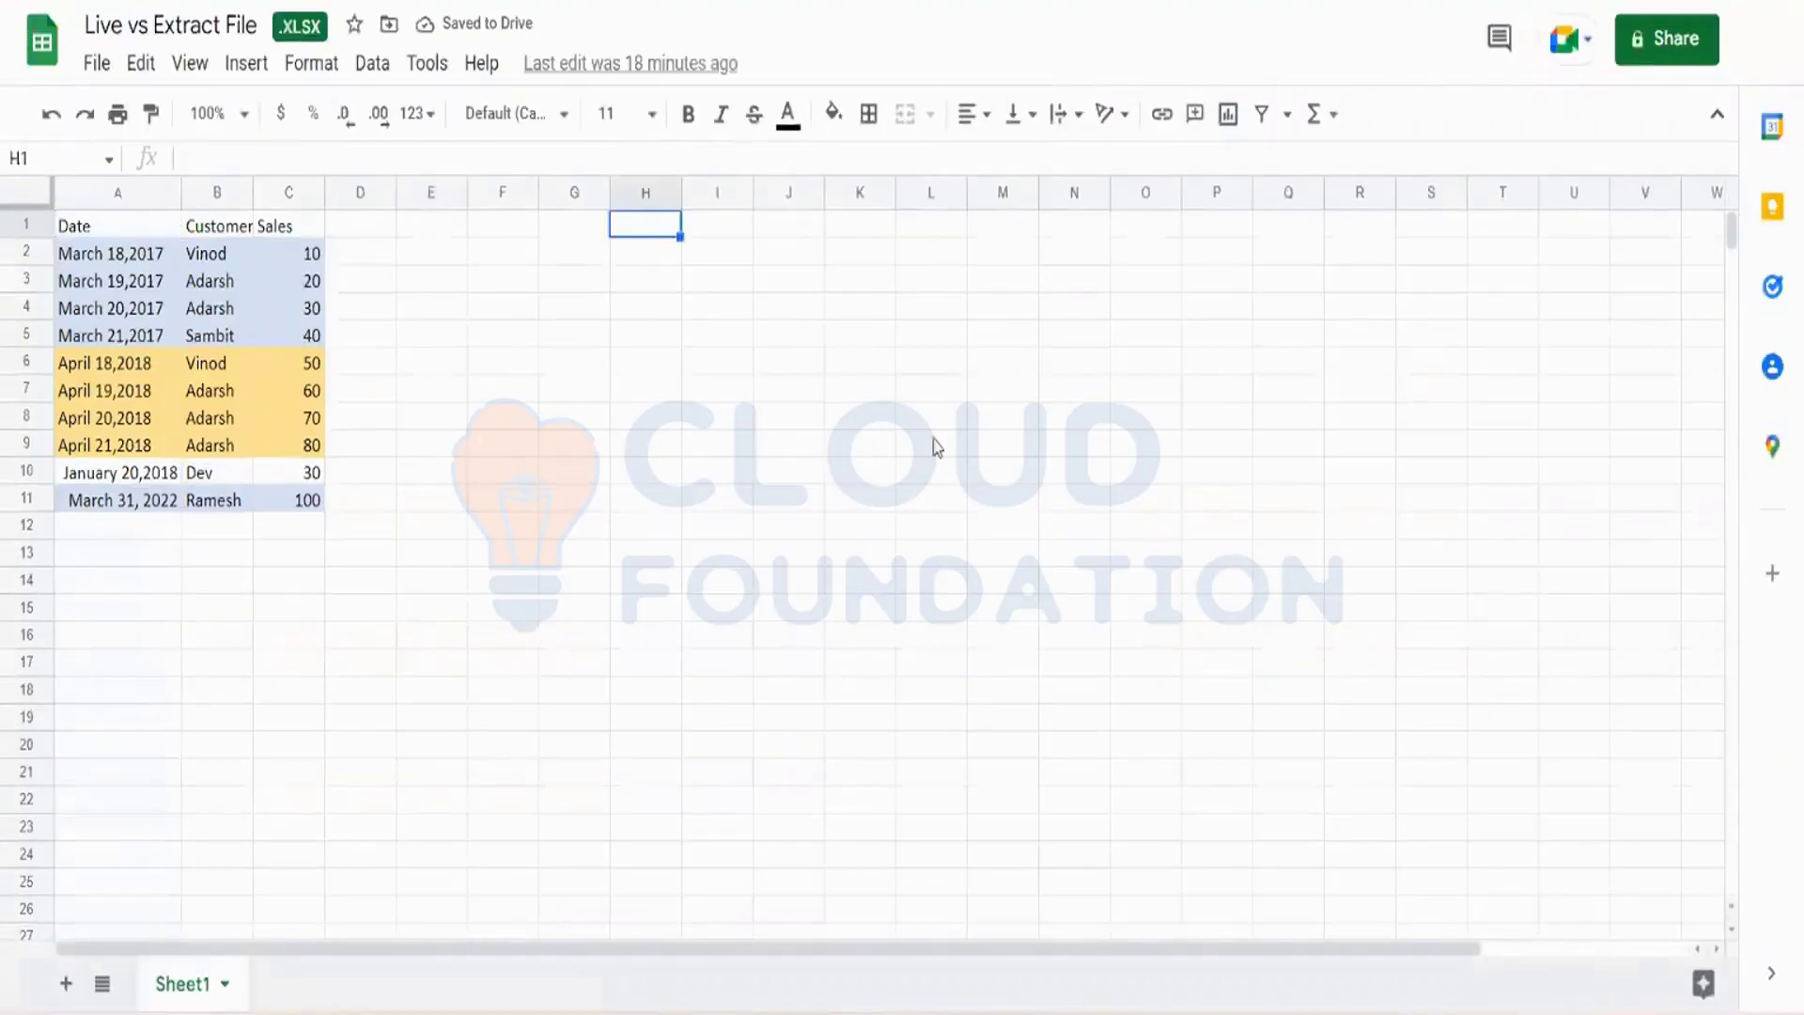
key("ctrl+v")
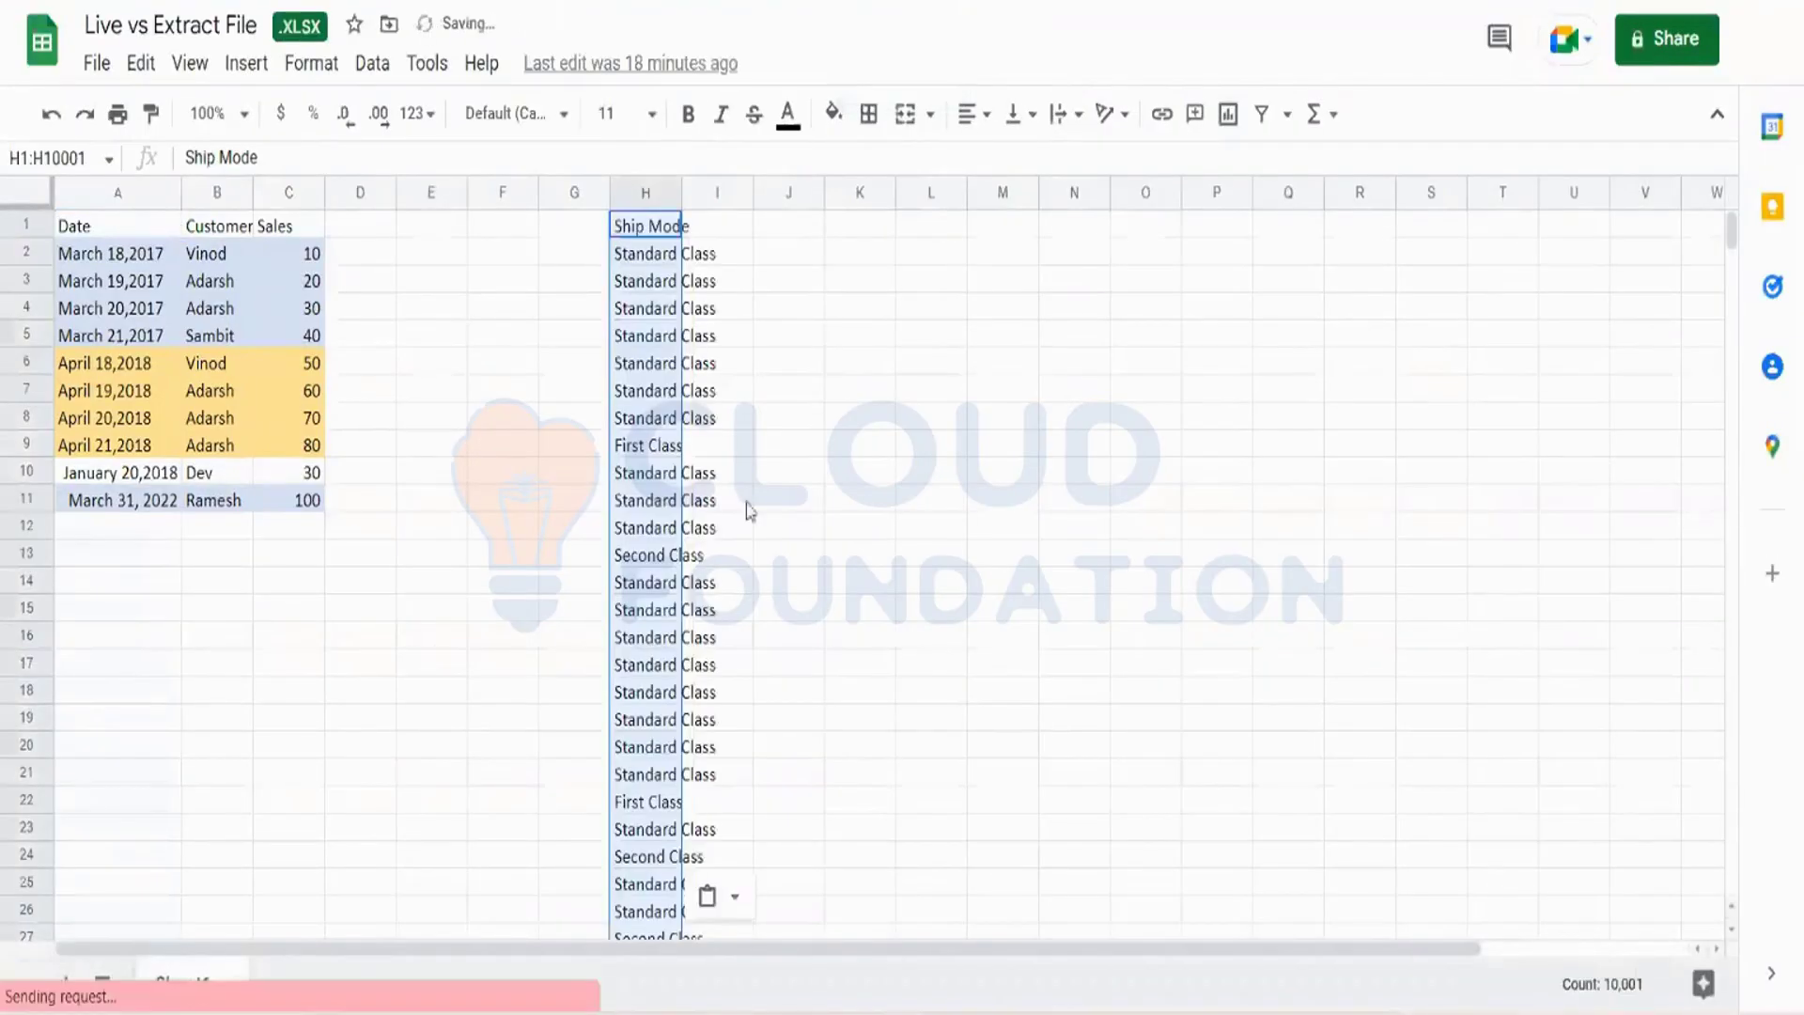
- Review the pasted Ship Mode values down column H
left_click(666, 230)
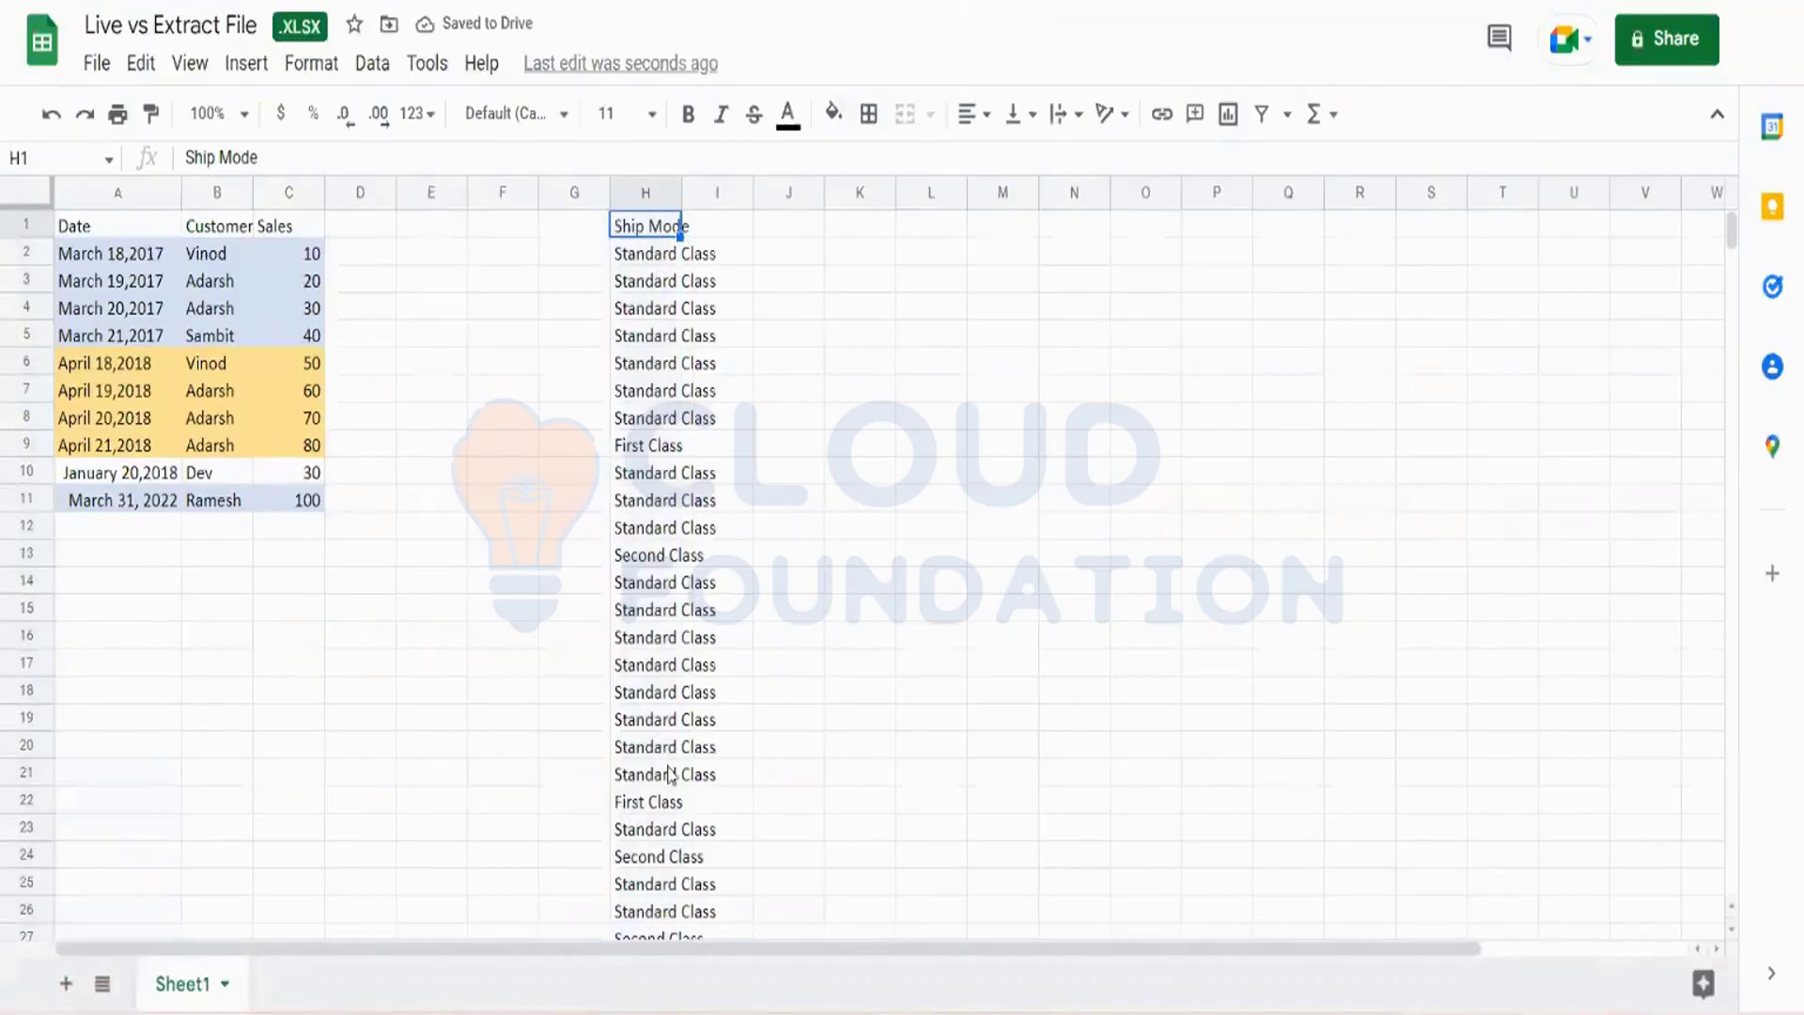
mouse_move(660, 1010)
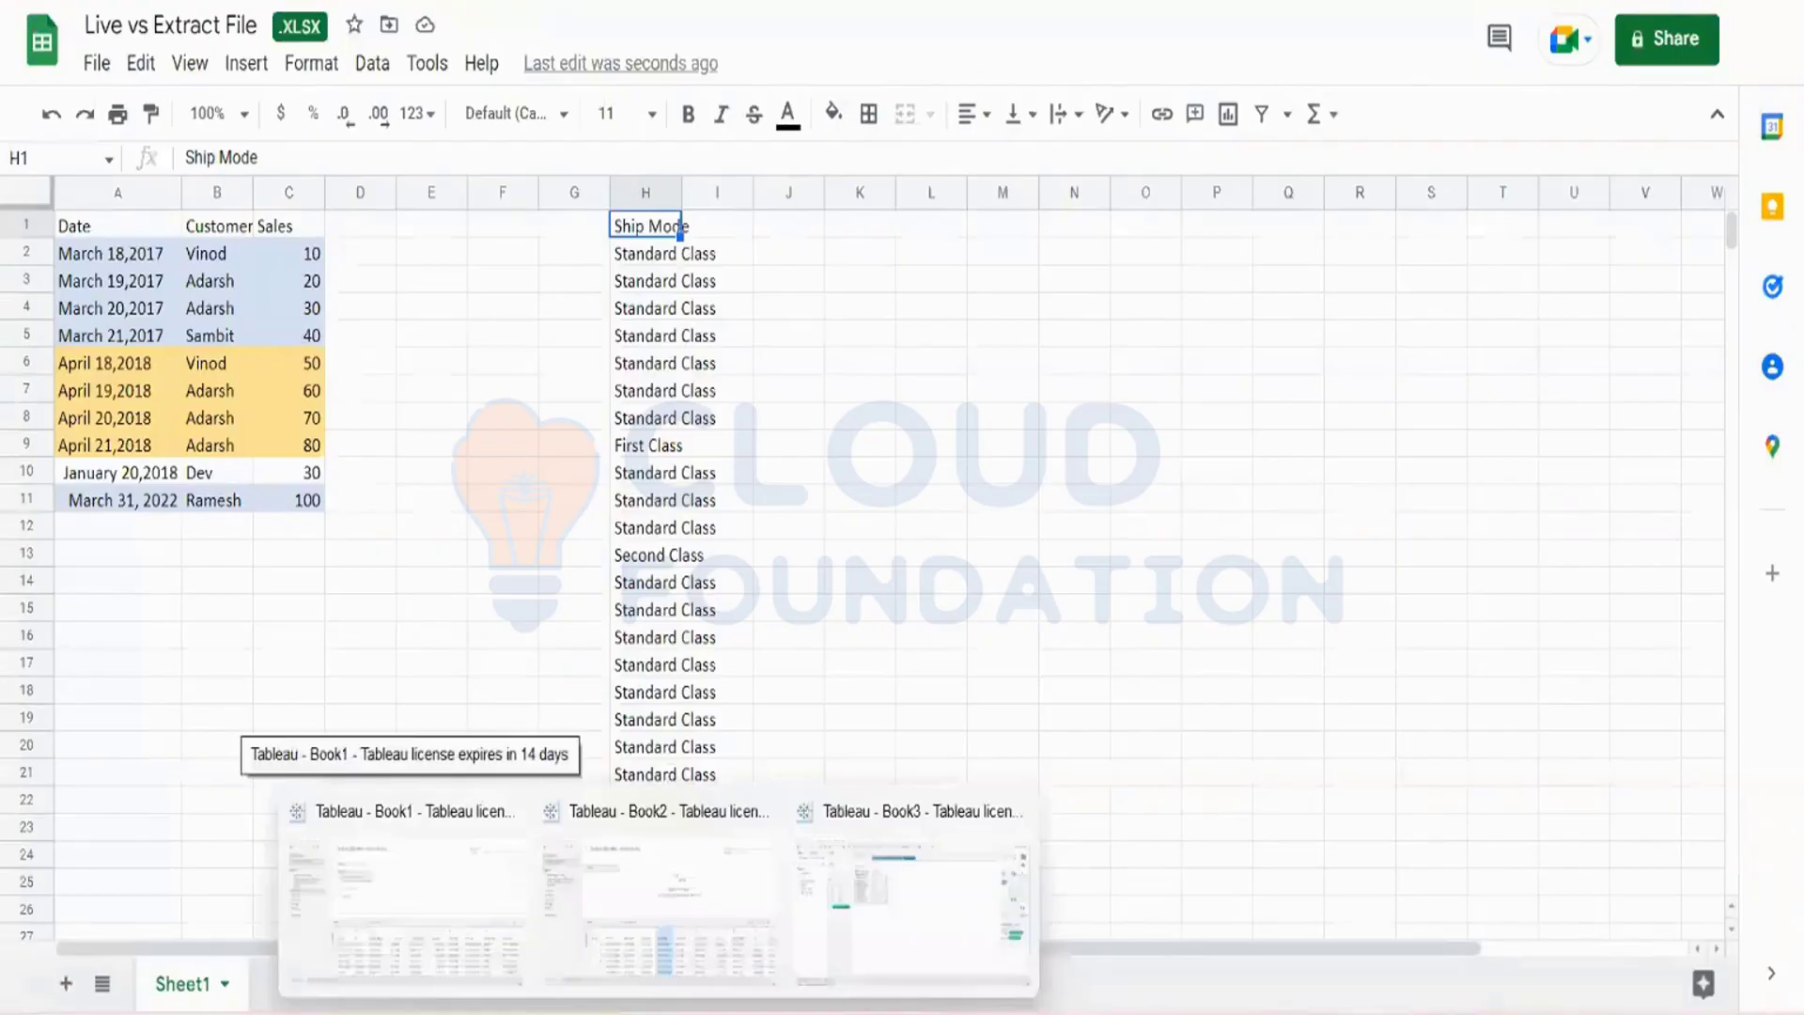
left_click(935, 393)
left_click(657, 365)
scroll(661, 386, "down", 8)
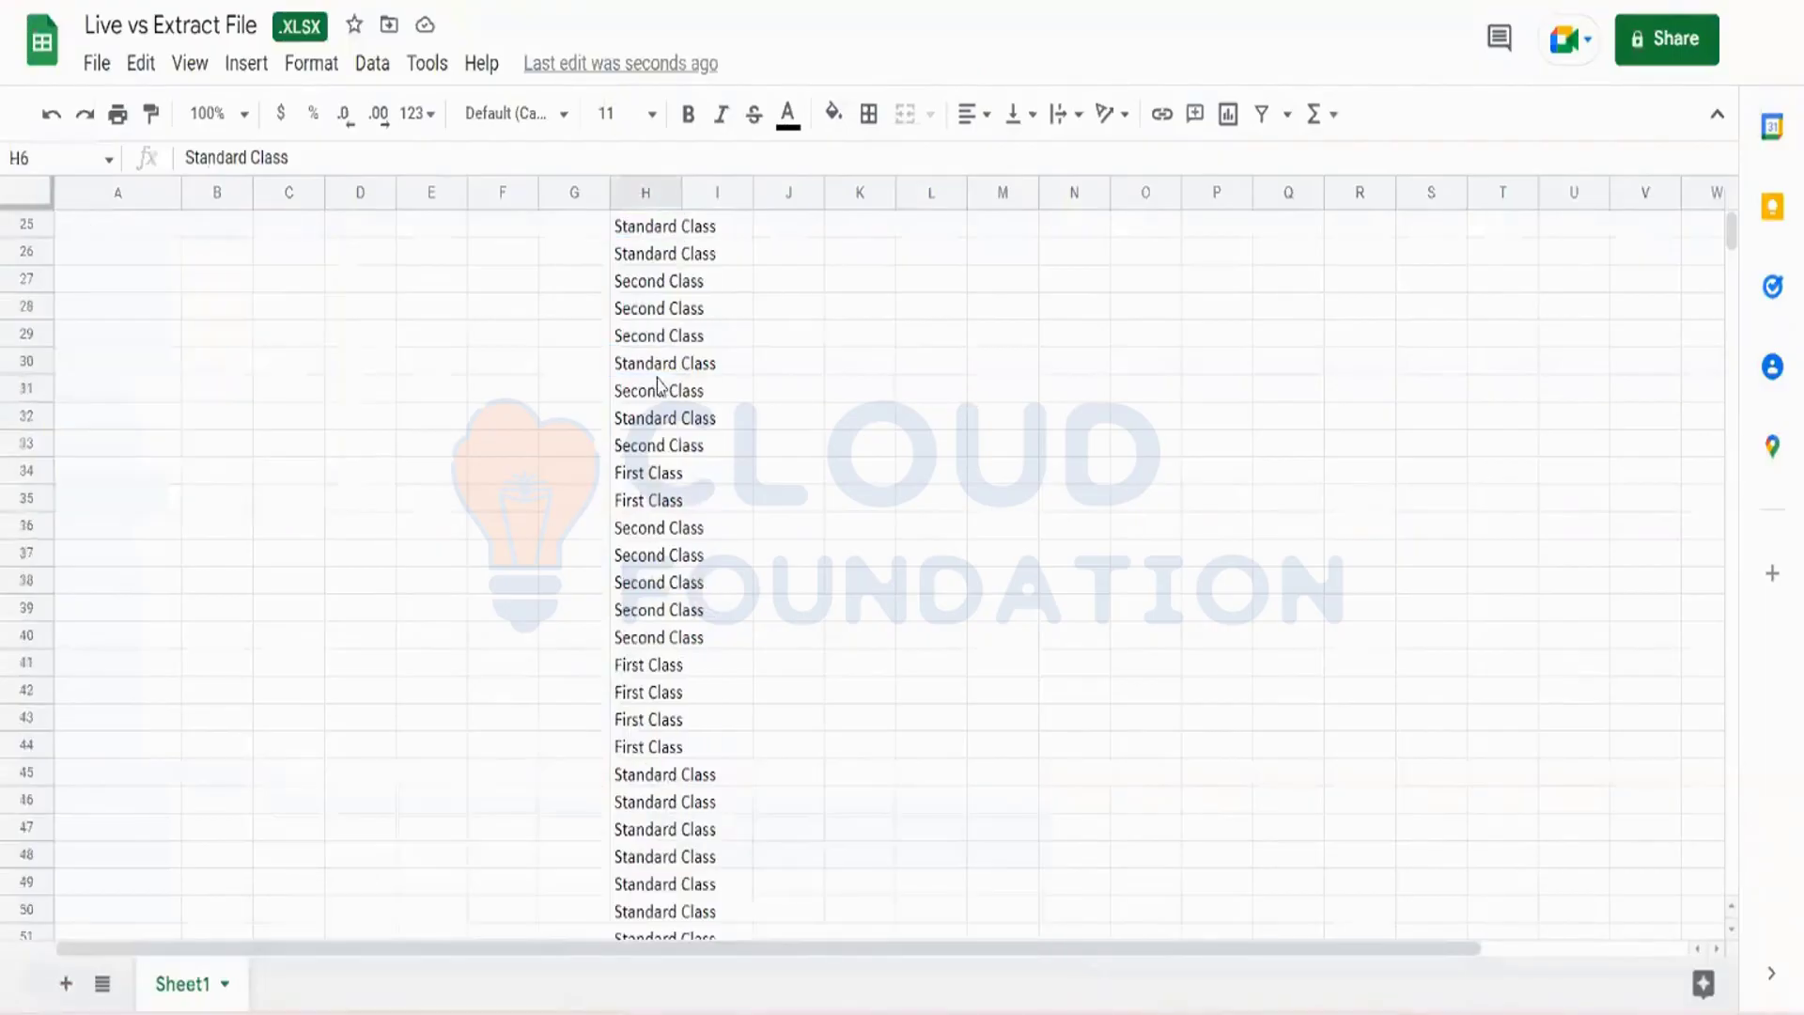
scroll(661, 385, "up", 5)
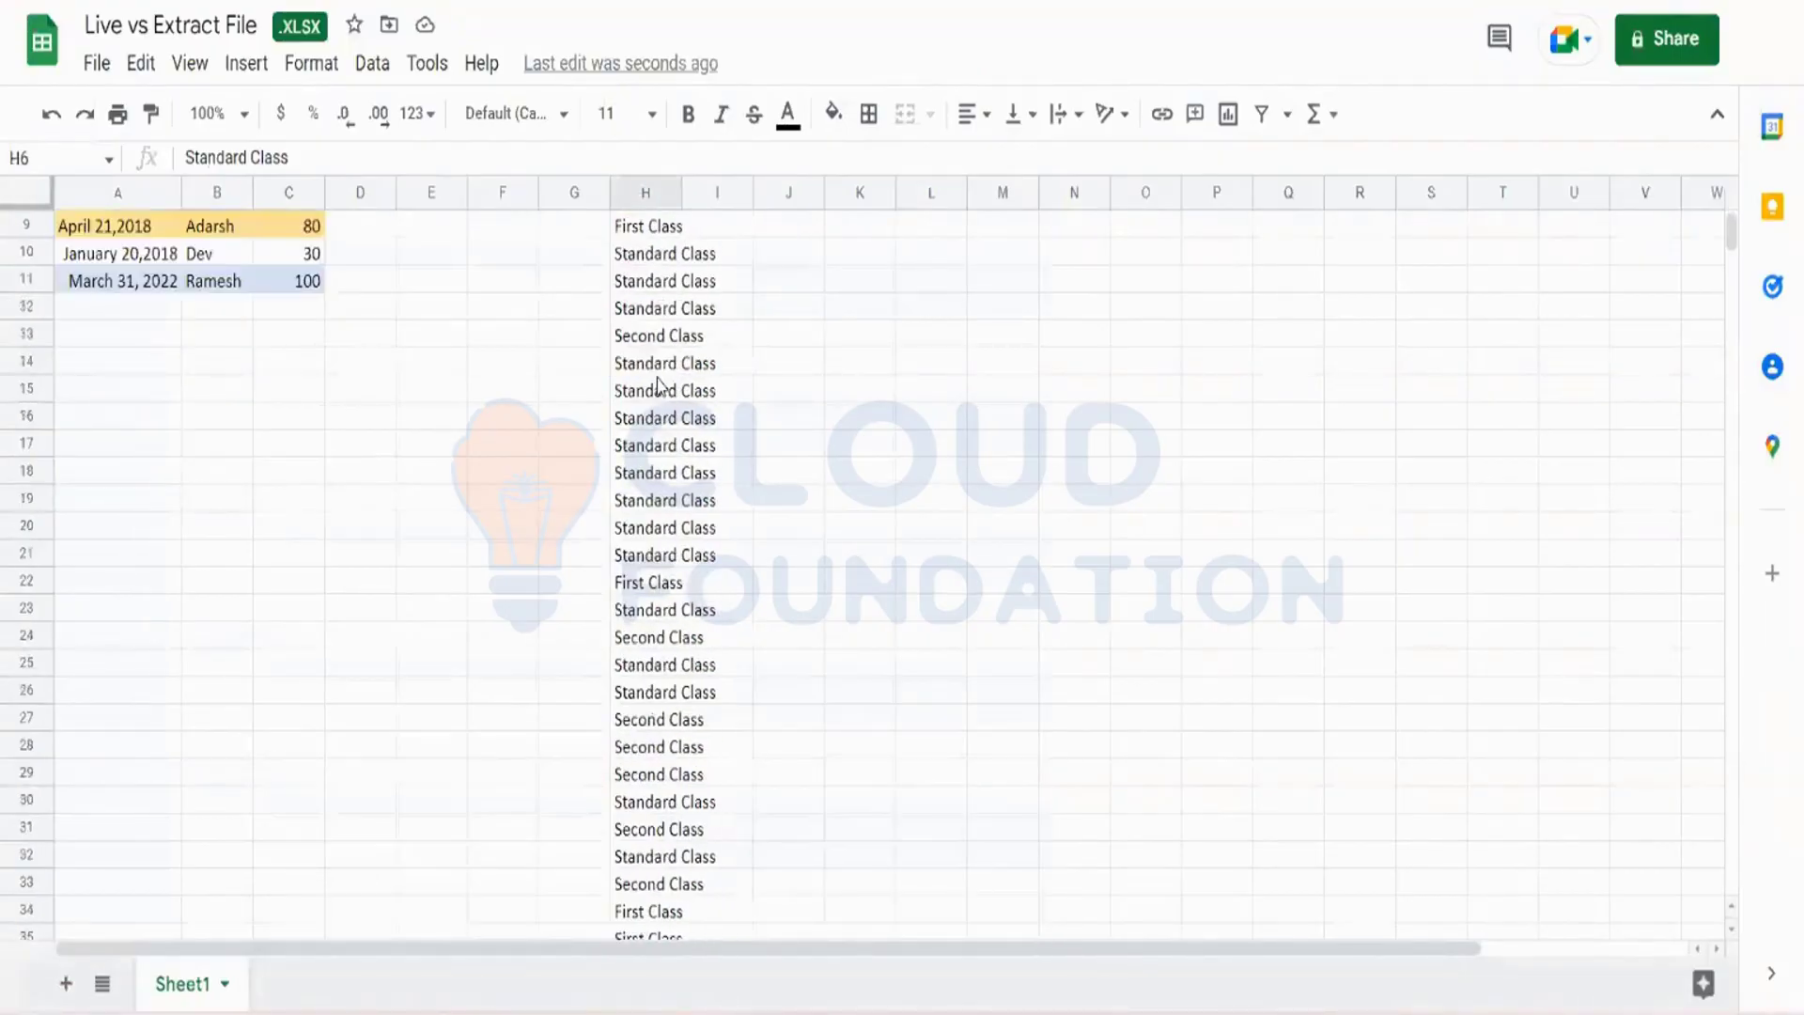
scroll(661, 386, "up", 3)
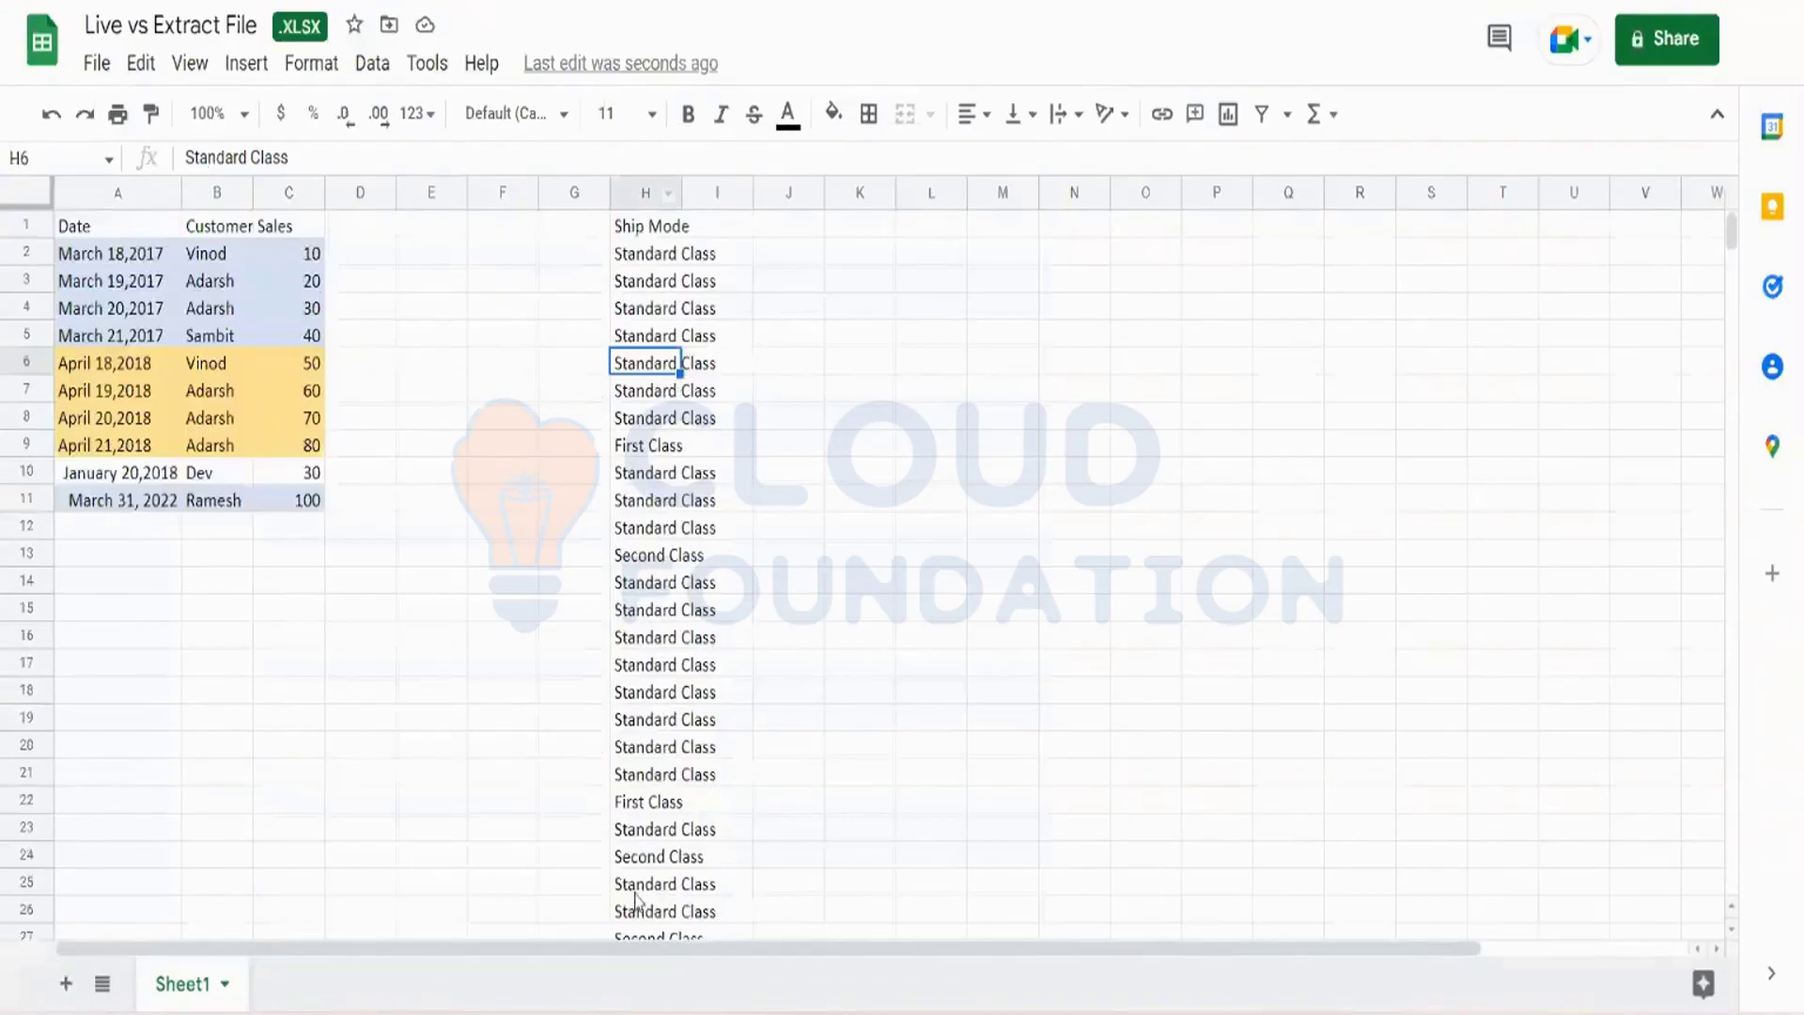
- Switch to Tableau, copy the Customer Name values from rows 2 to 5, and paste them at cell L4 of the Google Sheets spreadsheet
mouse_move(658, 1013)
key("alt+Tab")
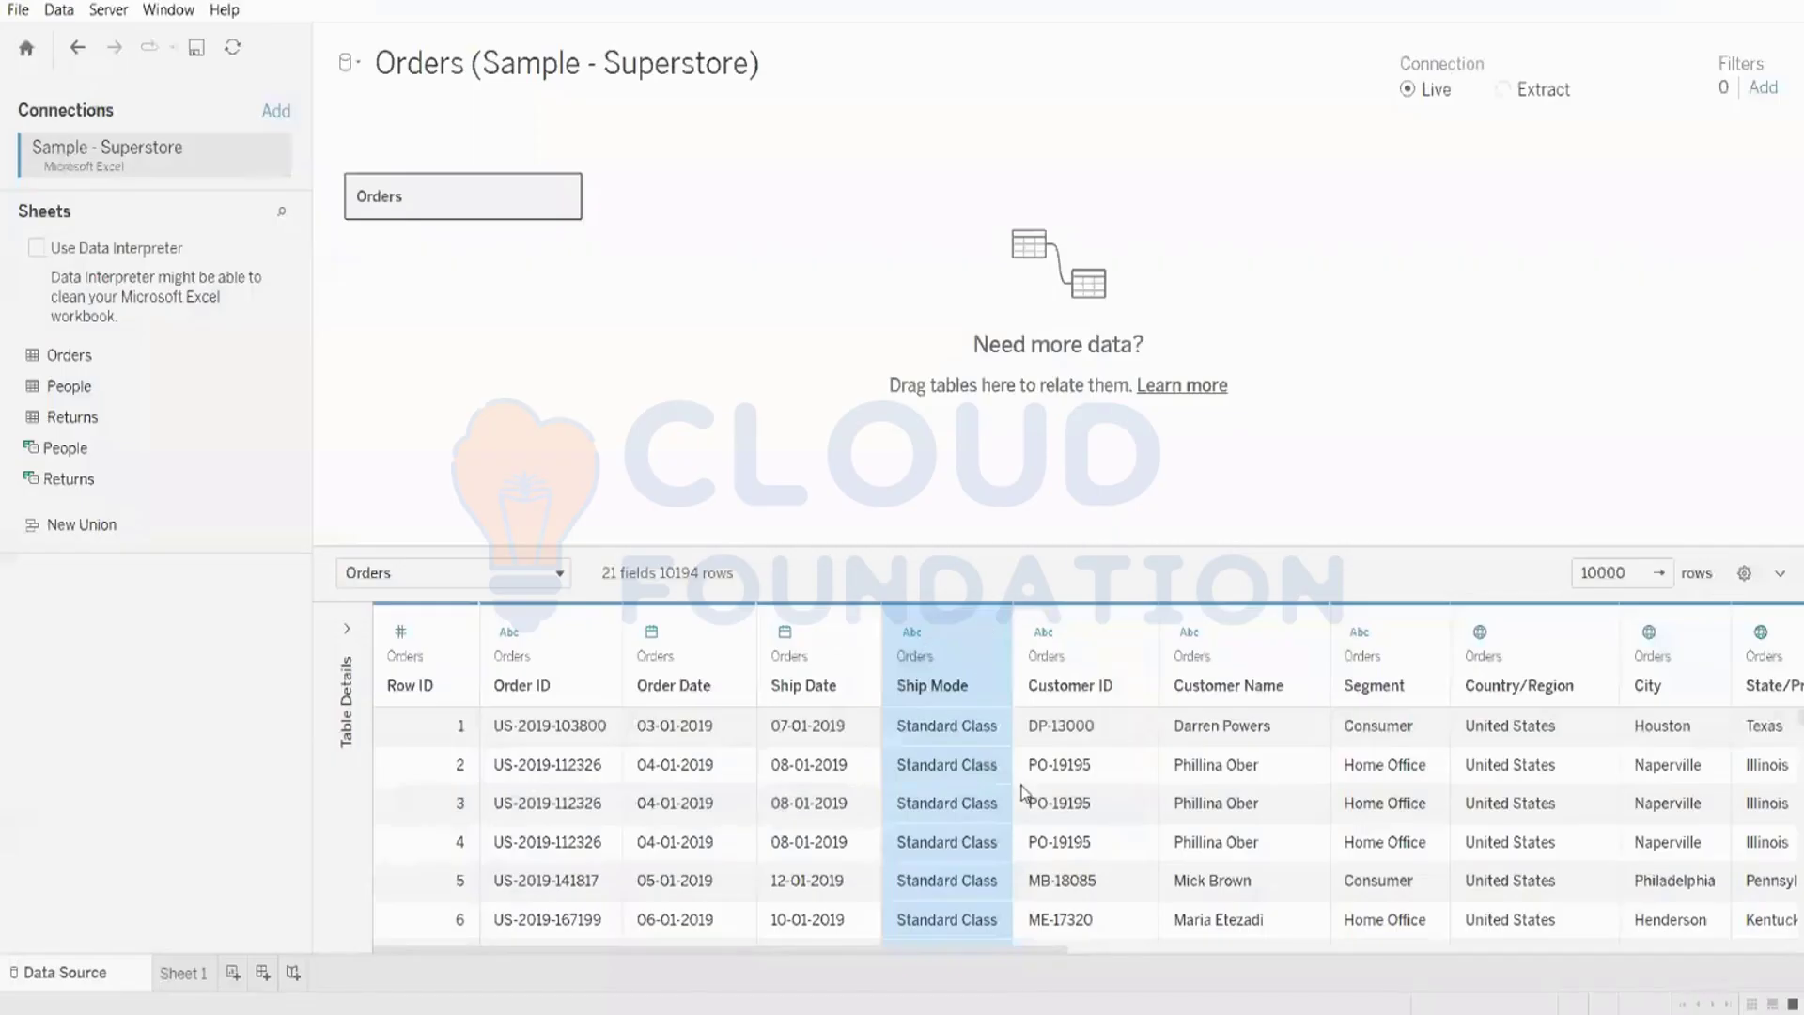
left_click(1211, 777)
left_click_drag(1213, 780, 1241, 885)
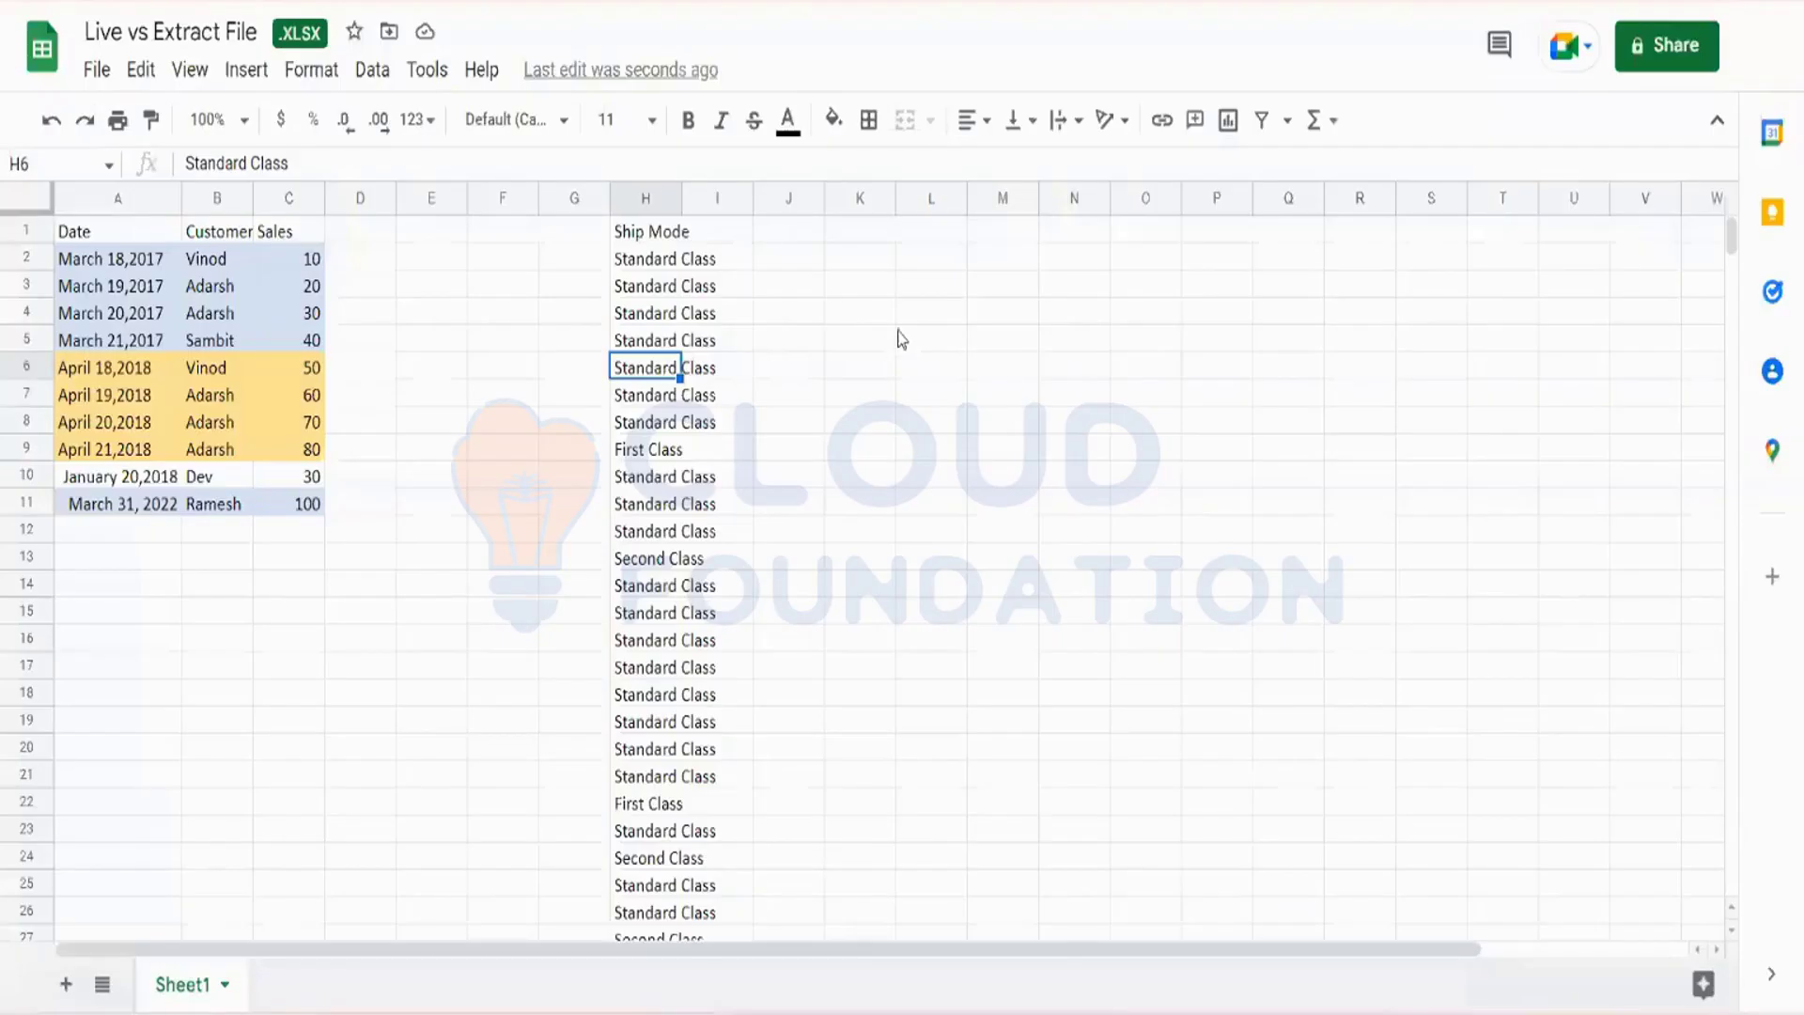
left_click(922, 318)
key("ctrl+v")
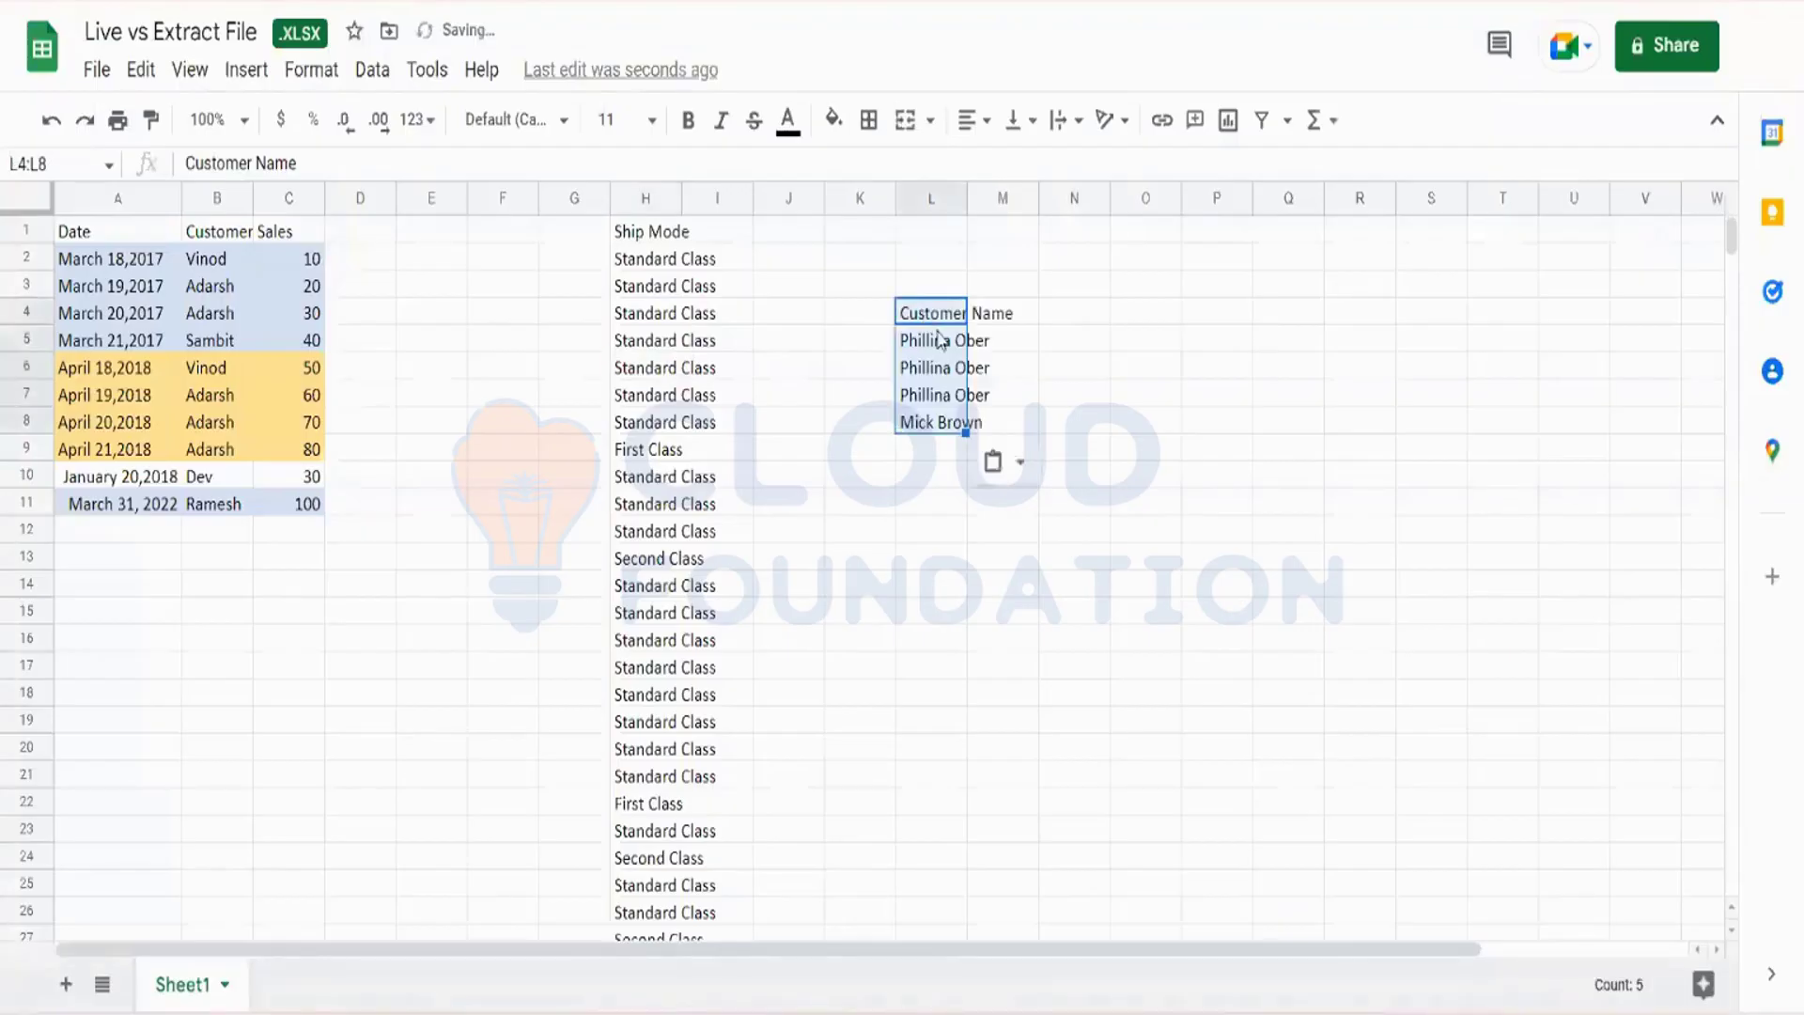
left_click_drag(944, 350, 941, 445)
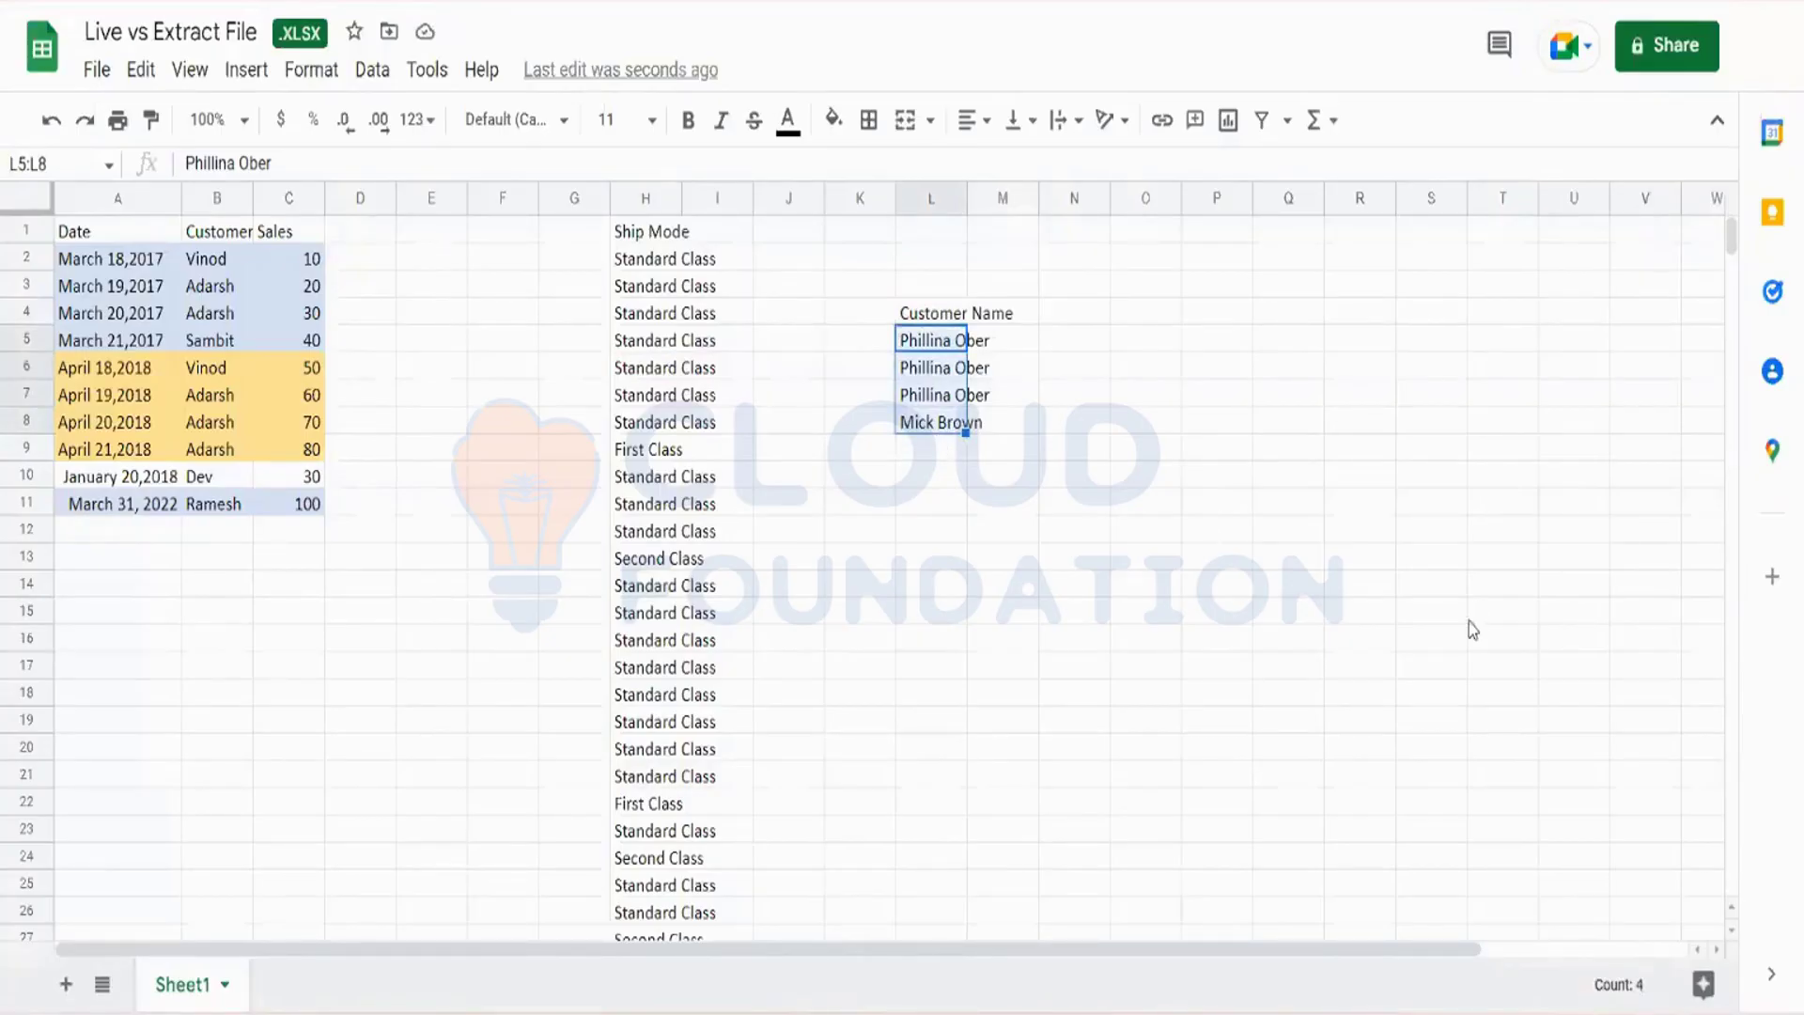
left_click(932, 317)
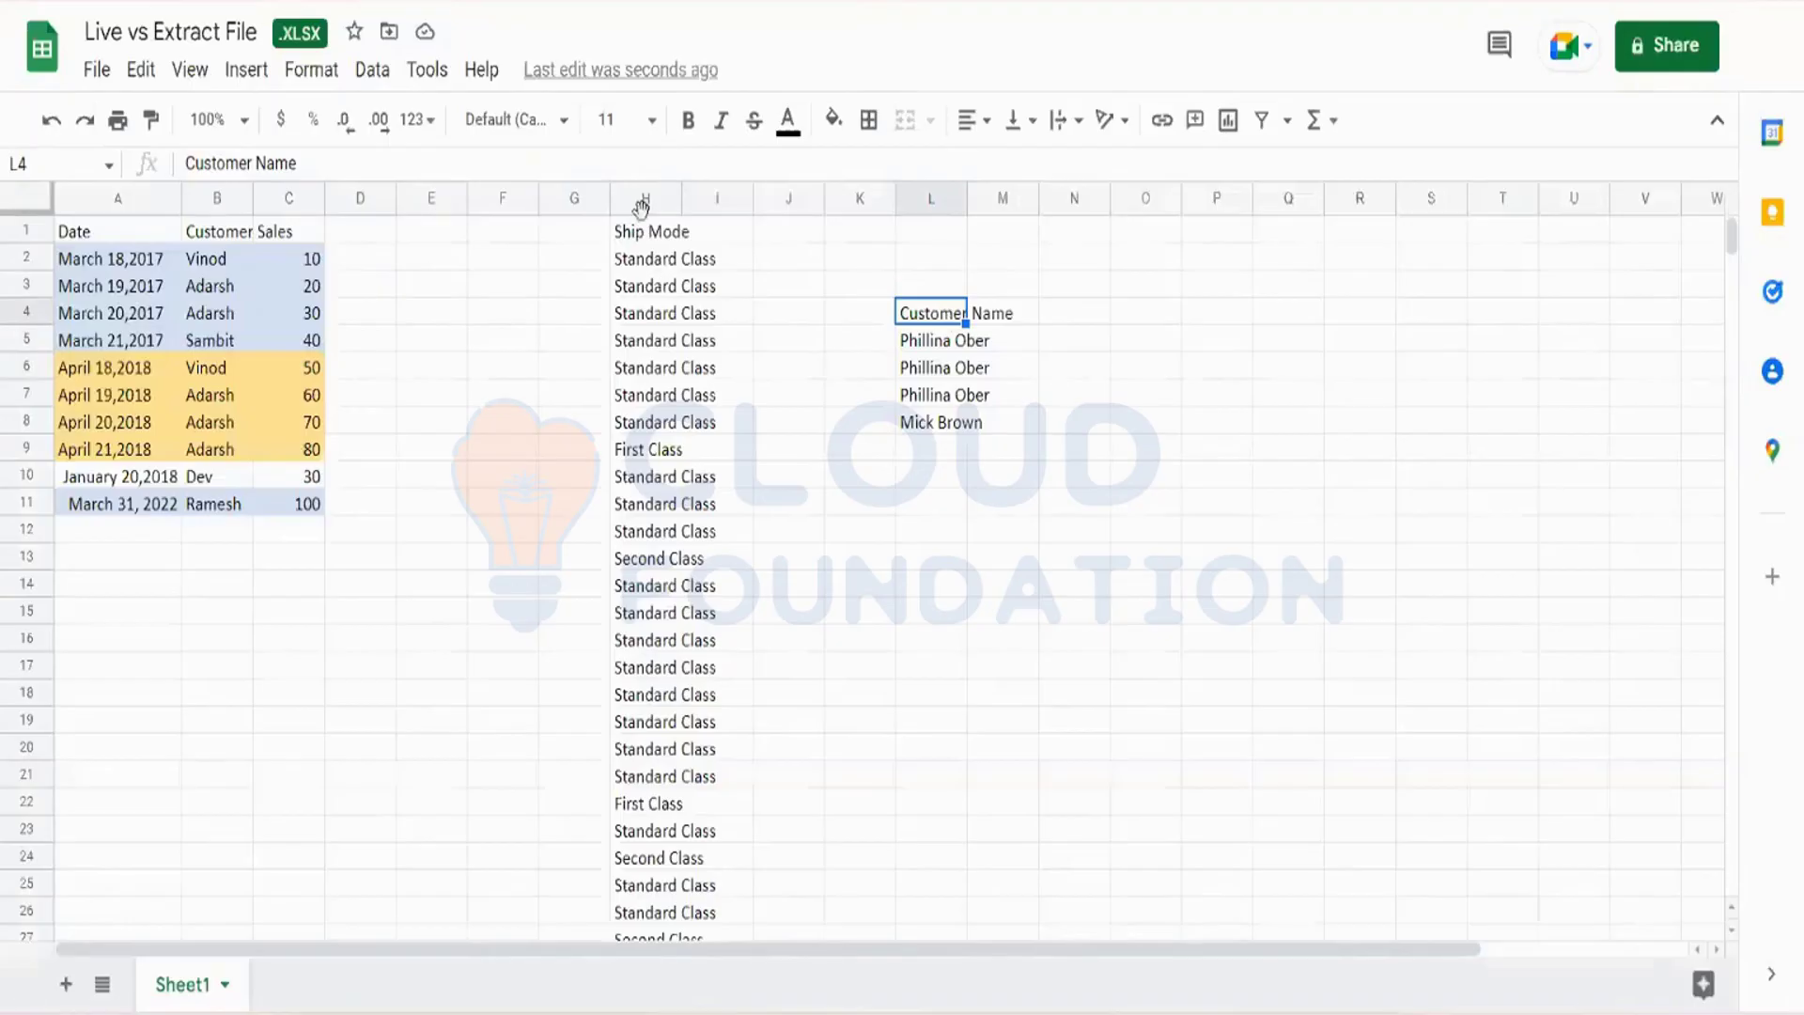
- Clear the pasted Ship Mode values in H1:H10001
left_click(655, 237)
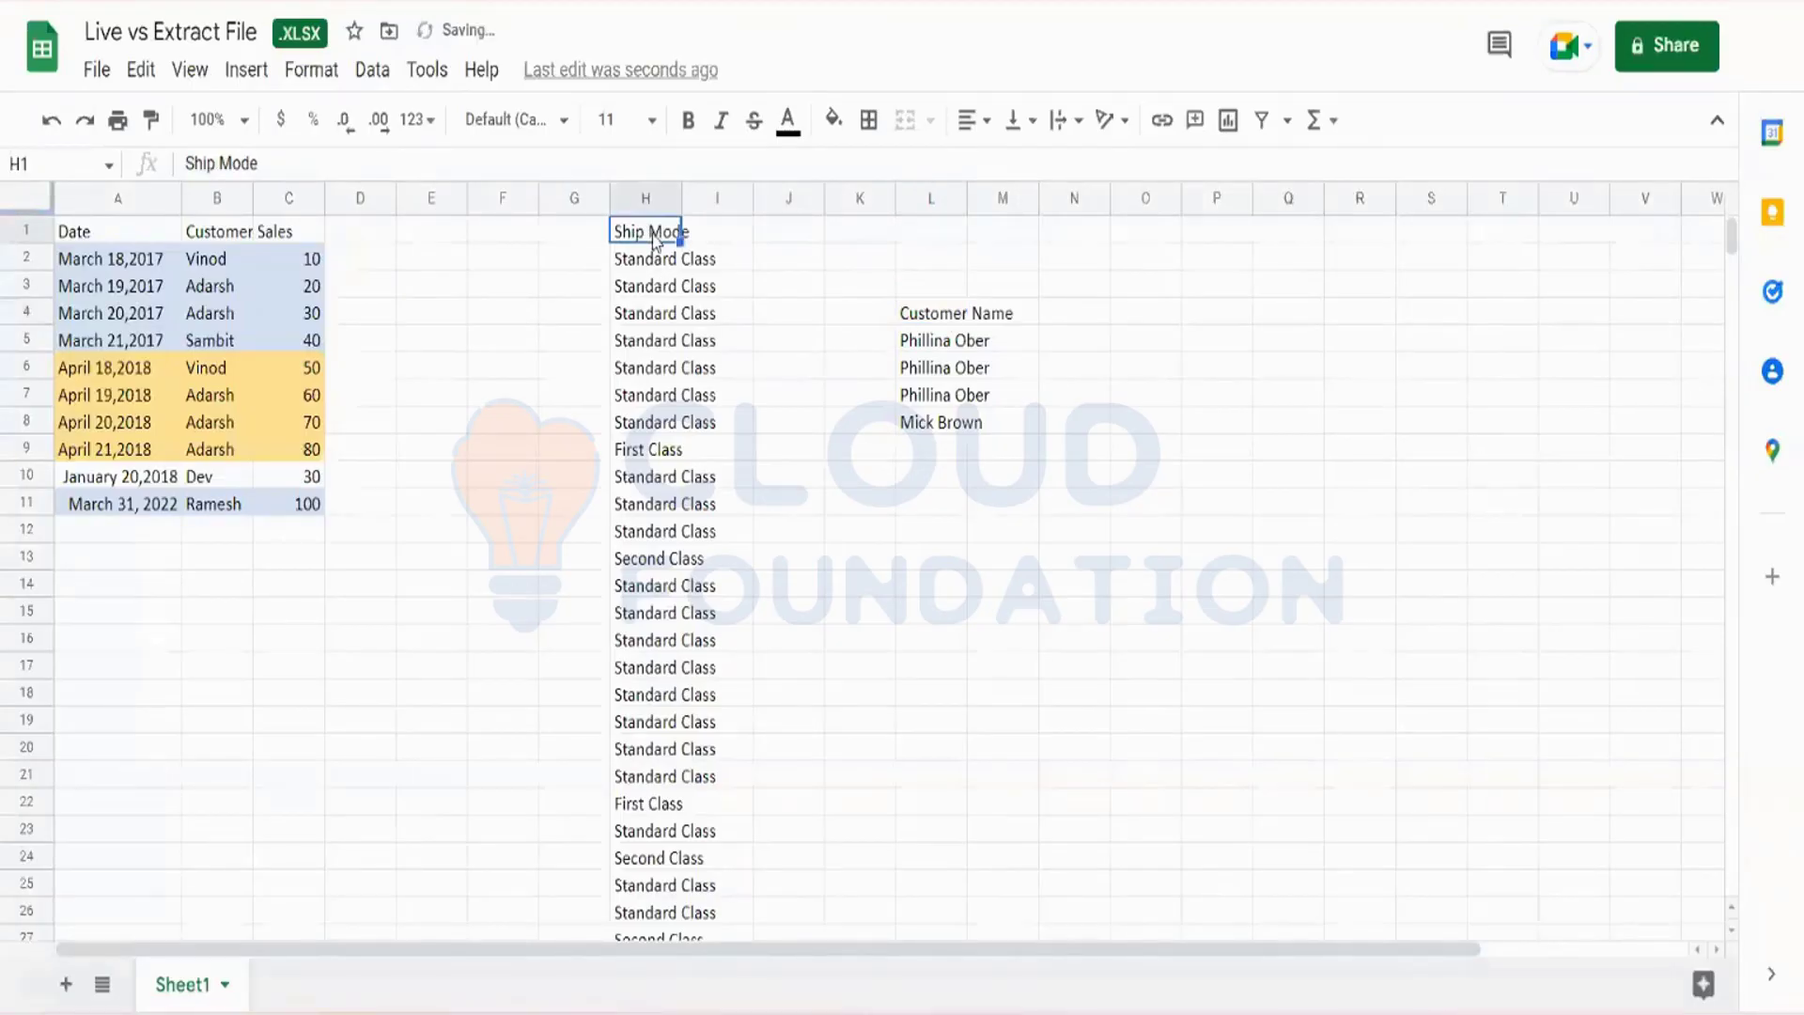
key("ctrl+shift+Down")
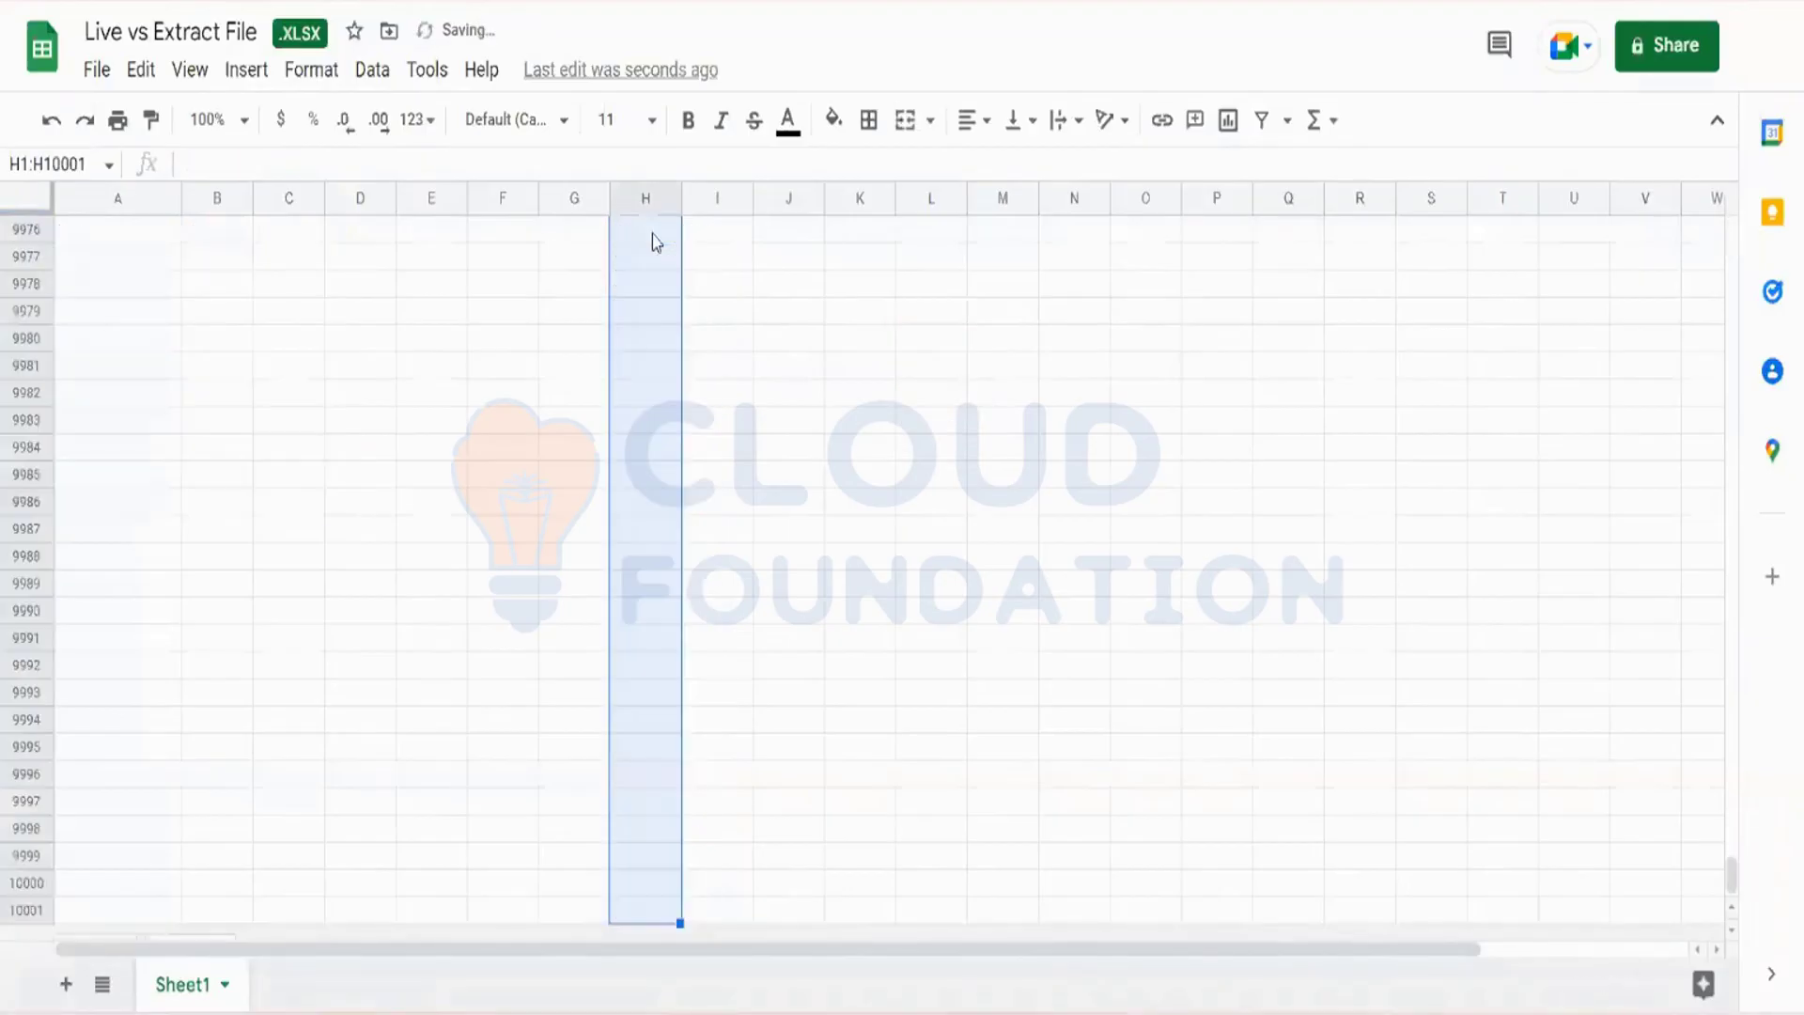
scroll(743, 216, "up", 5)
key("ctrl+Up")
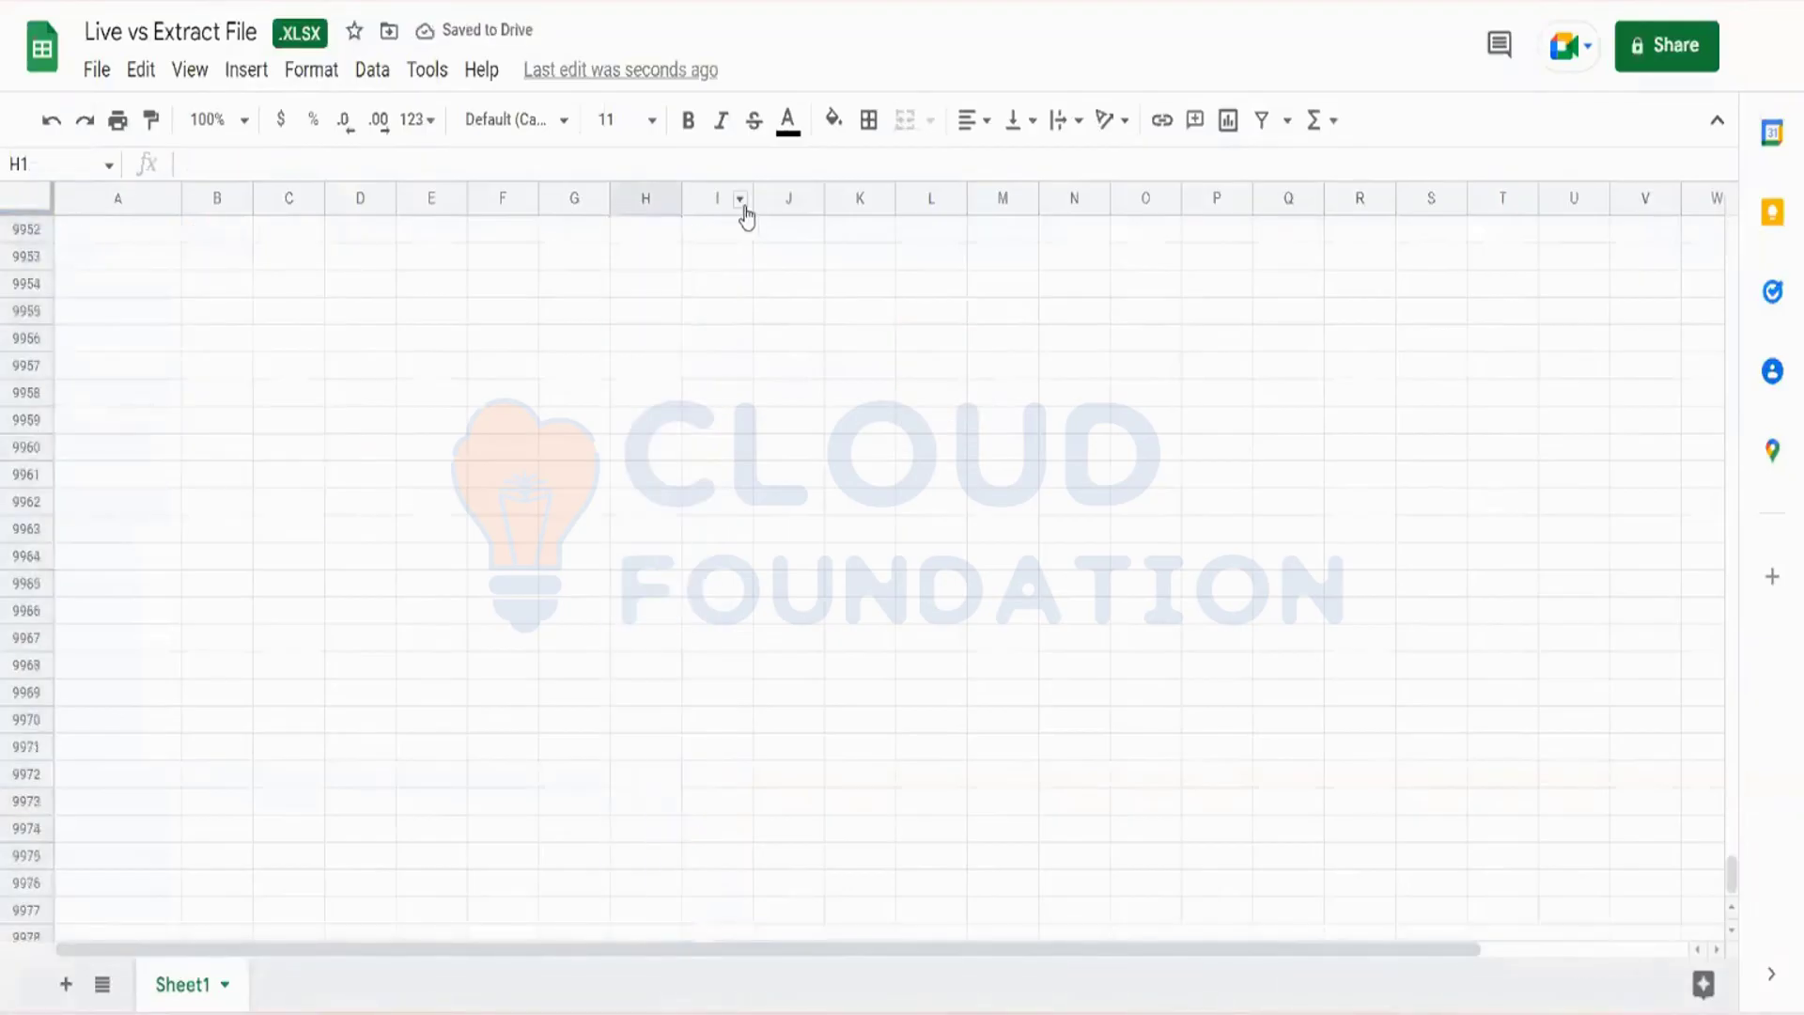
- Clear the pasted Customer Name values in L4:L8
key("Down")
key("Right")
key("Right")
key("Right")
key("Right")
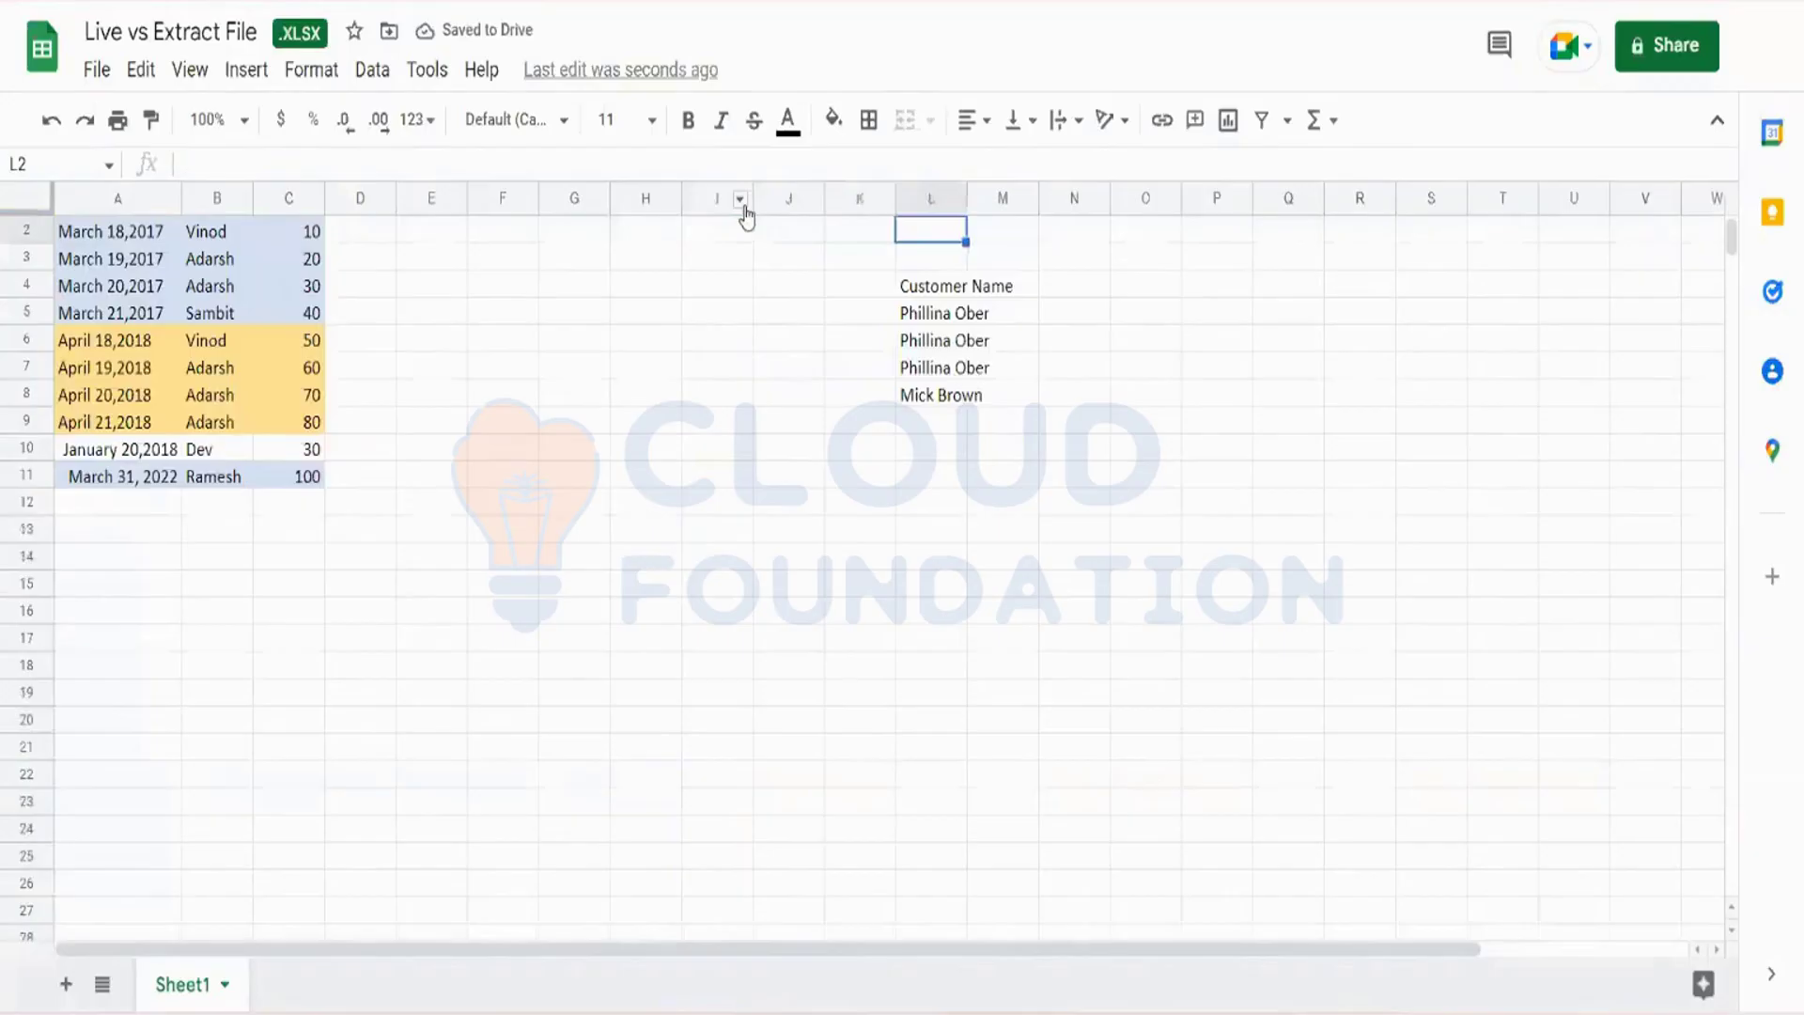
key("Down")
key("Down")
key("ctrl+shift+Down")
key("Delete")
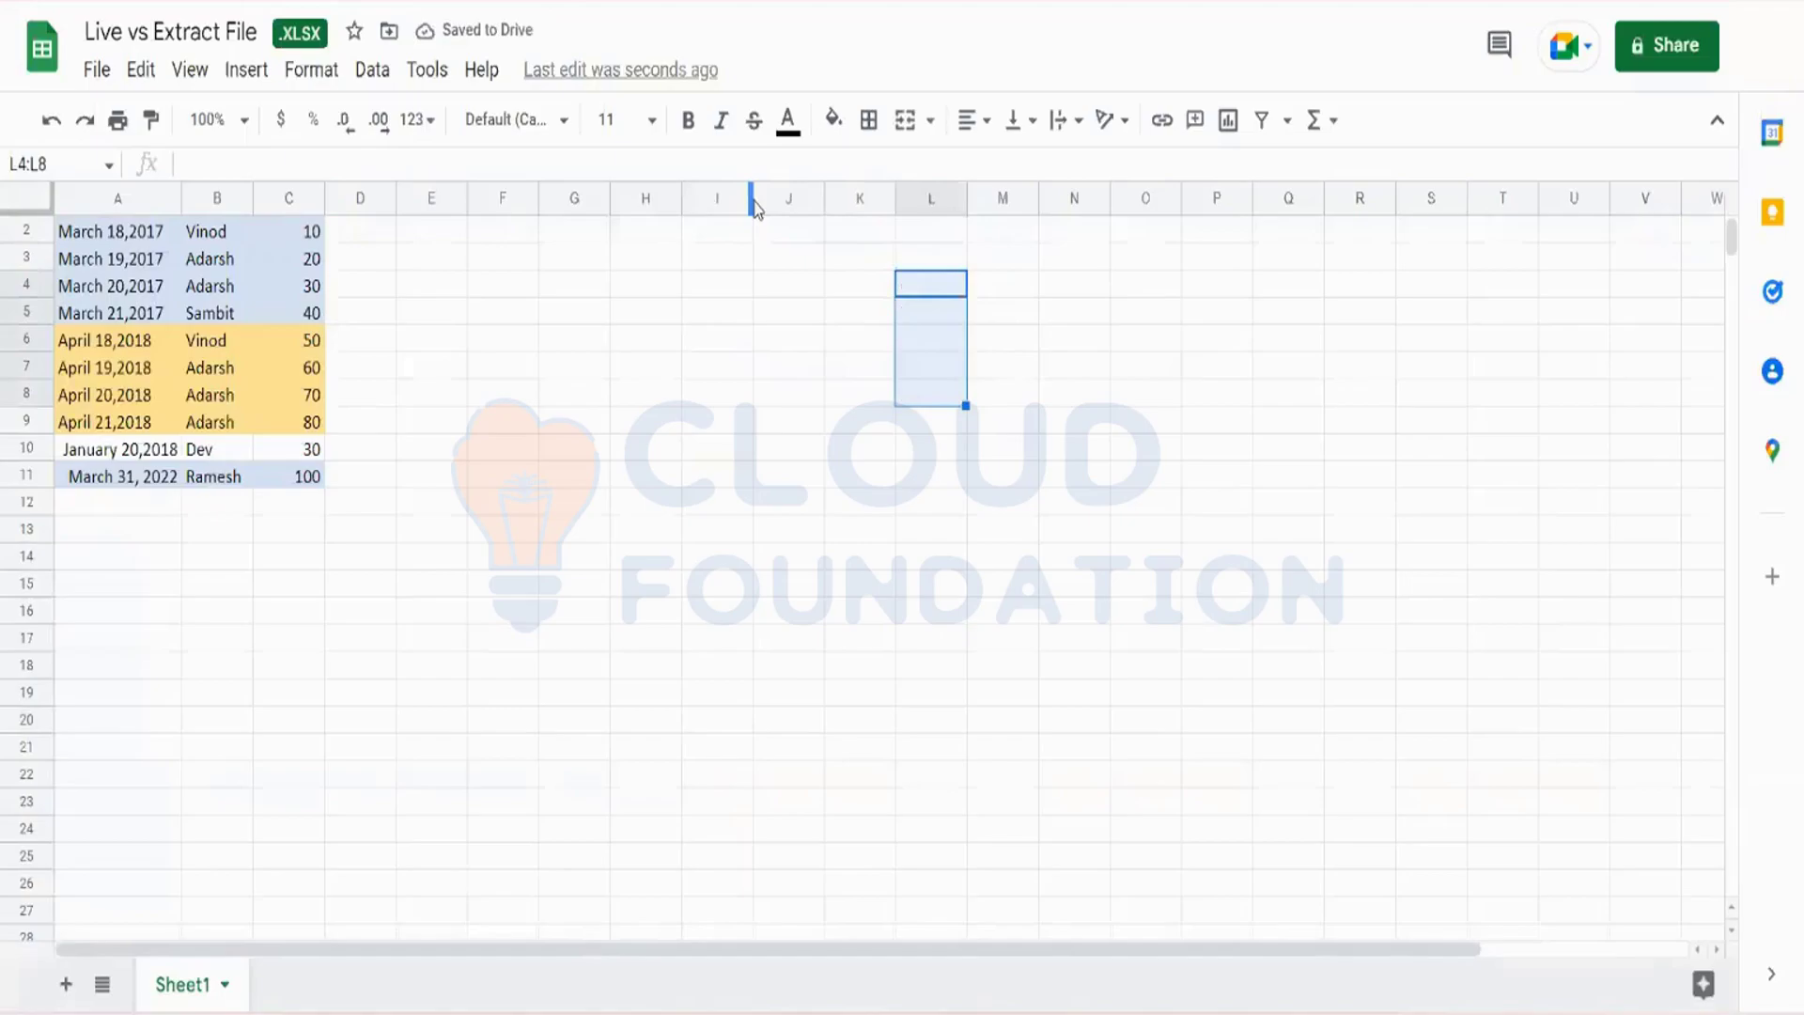
- Switch to Tableau, copy the entire Orders data grid, and paste it at cell J8 of the Google Sheets spreadsheet
left_click(583, 1004)
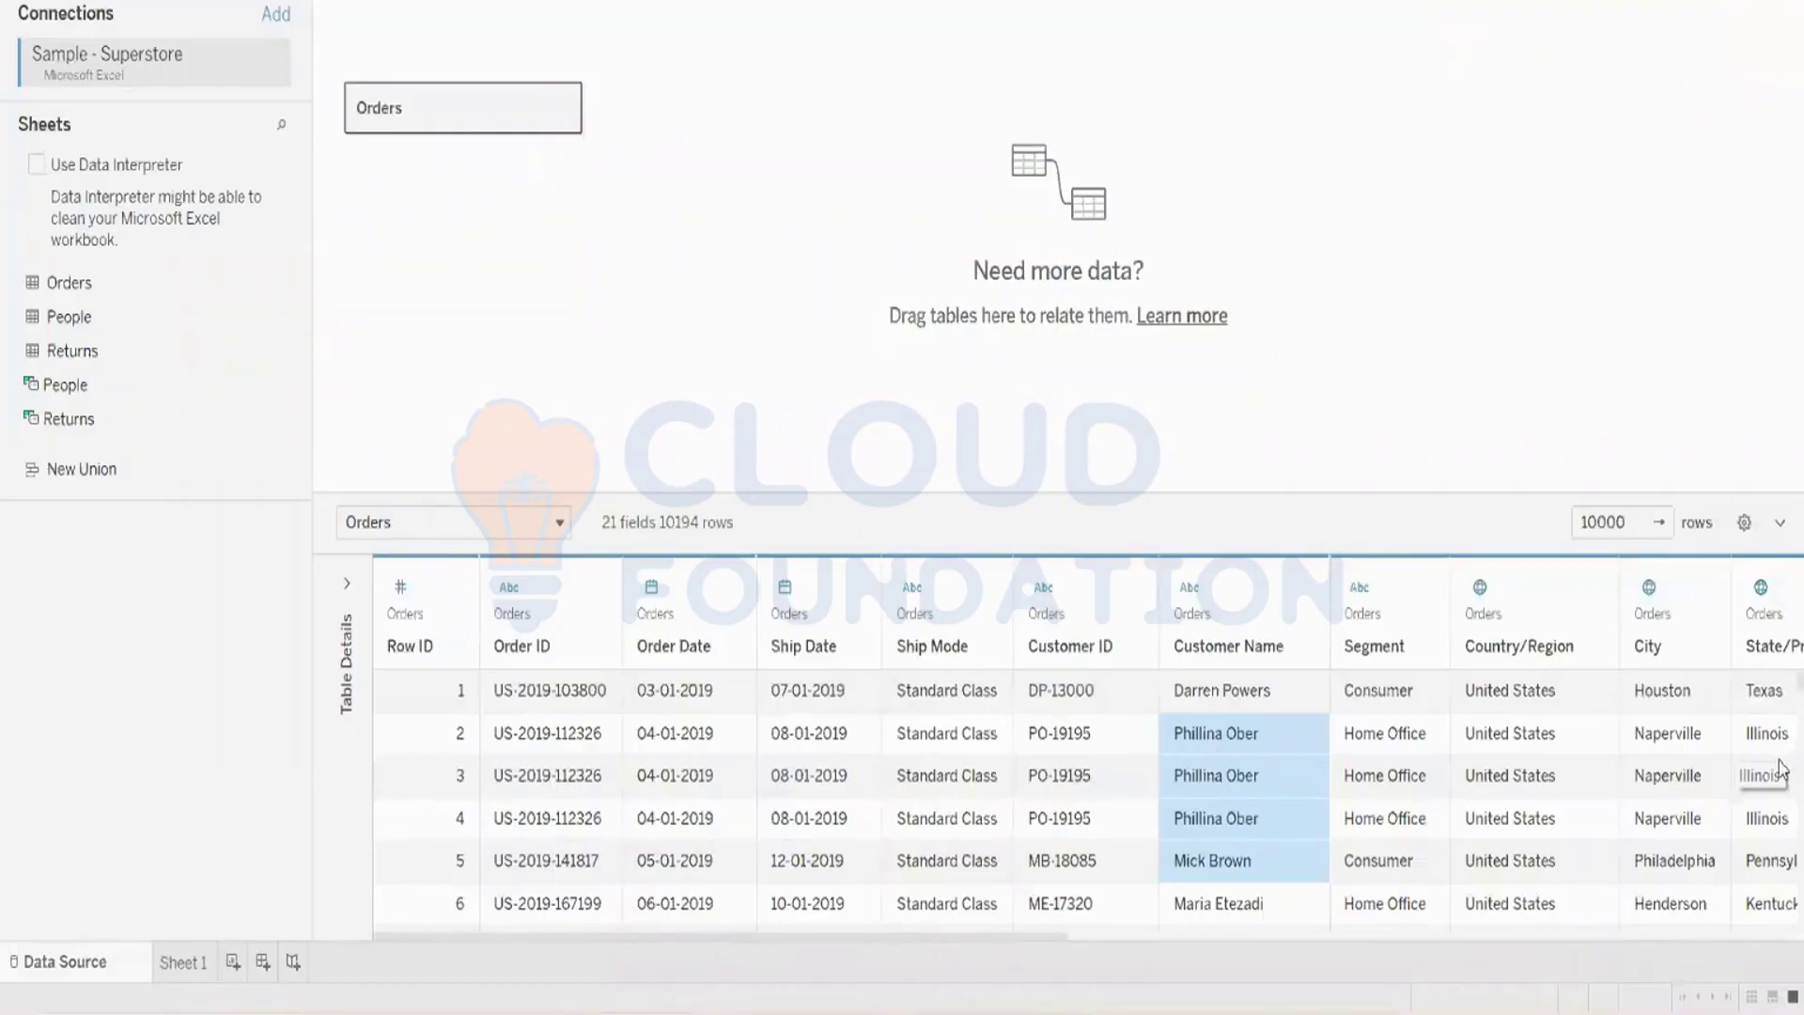
left_click(1133, 778)
key("ctrl+a")
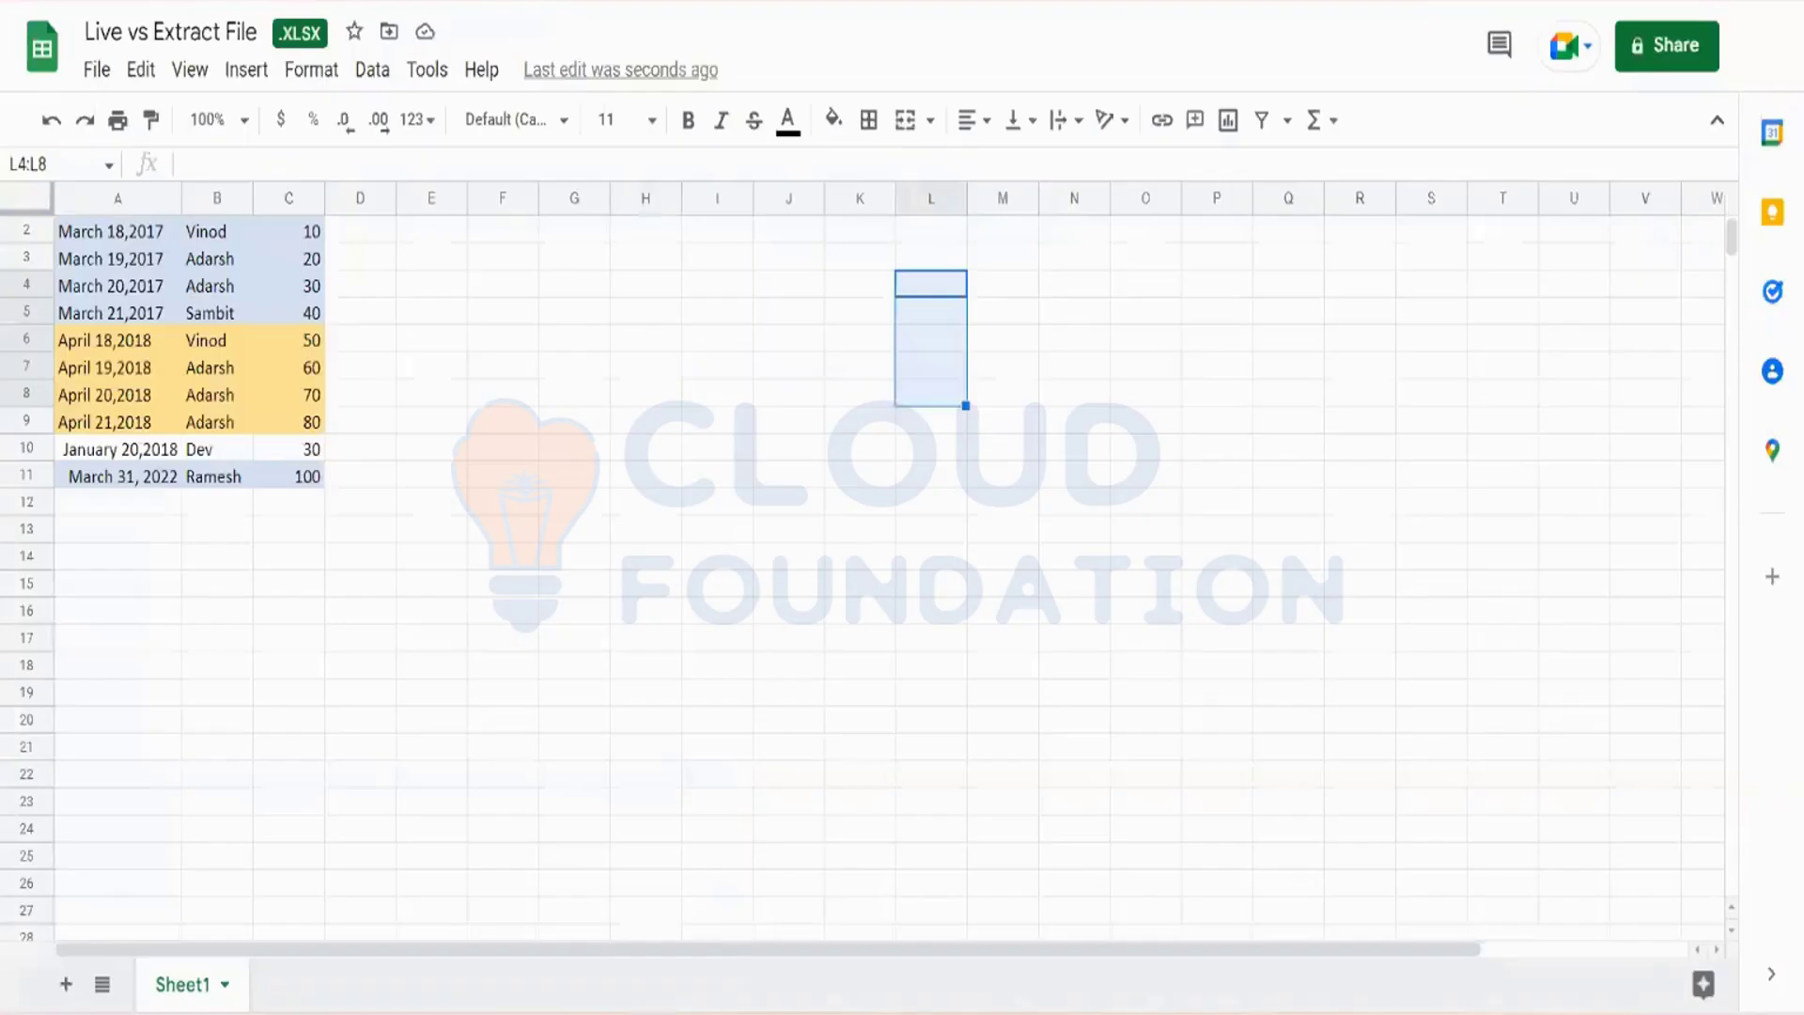
left_click(765, 402)
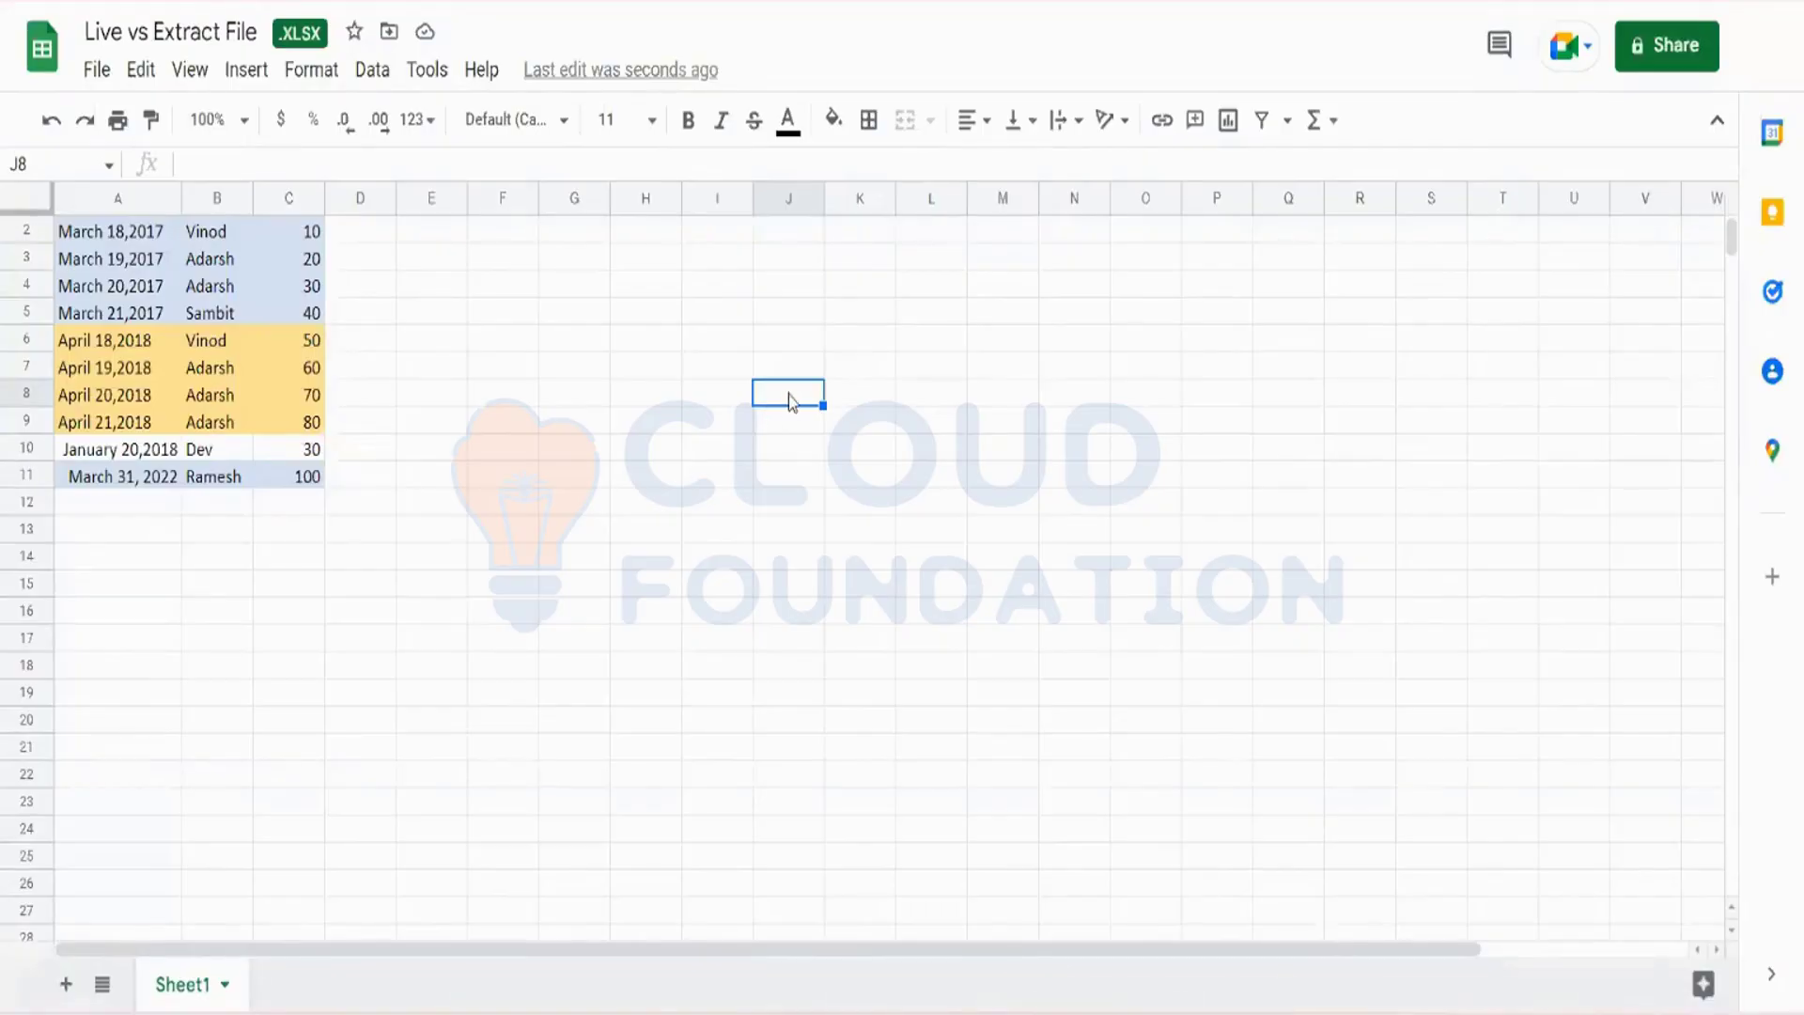
key("ctrl+v")
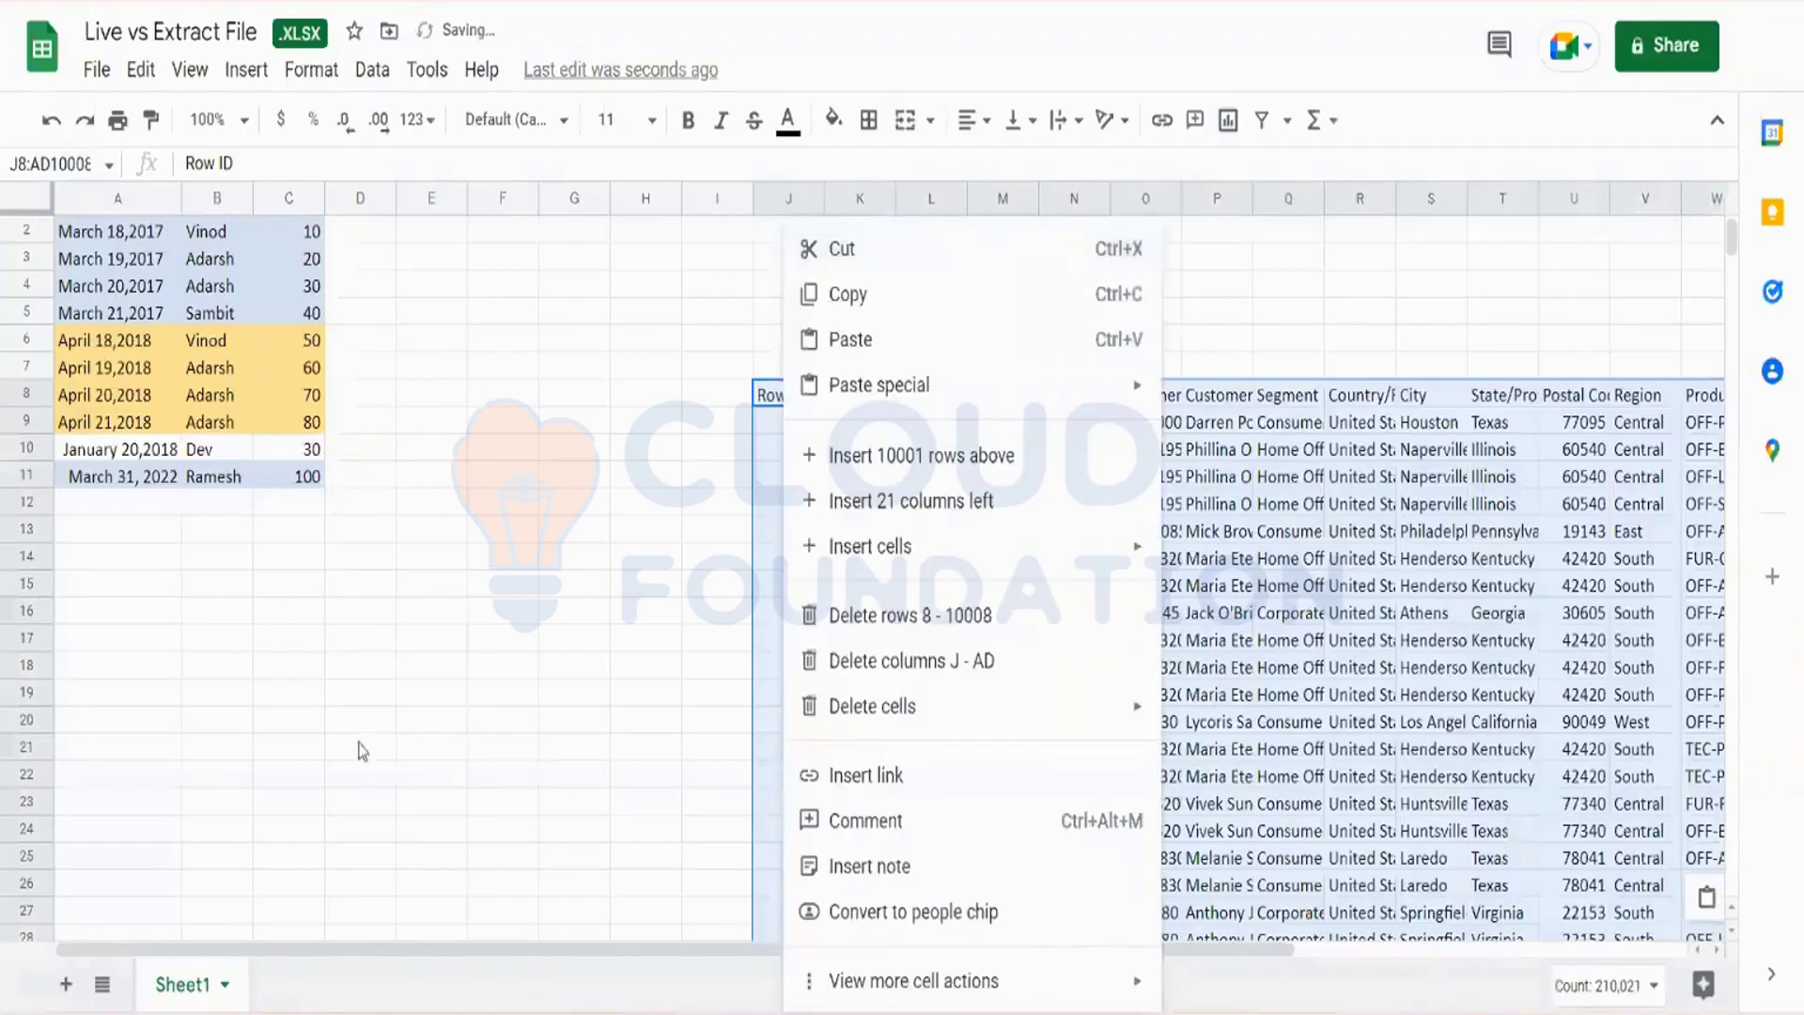
- Look across the pasted Orders columns, then undo the paste and go back to Tableau's Book2 window
left_click(648, 951)
left_click_drag(722, 952, 1231, 940)
key("ctrl+z")
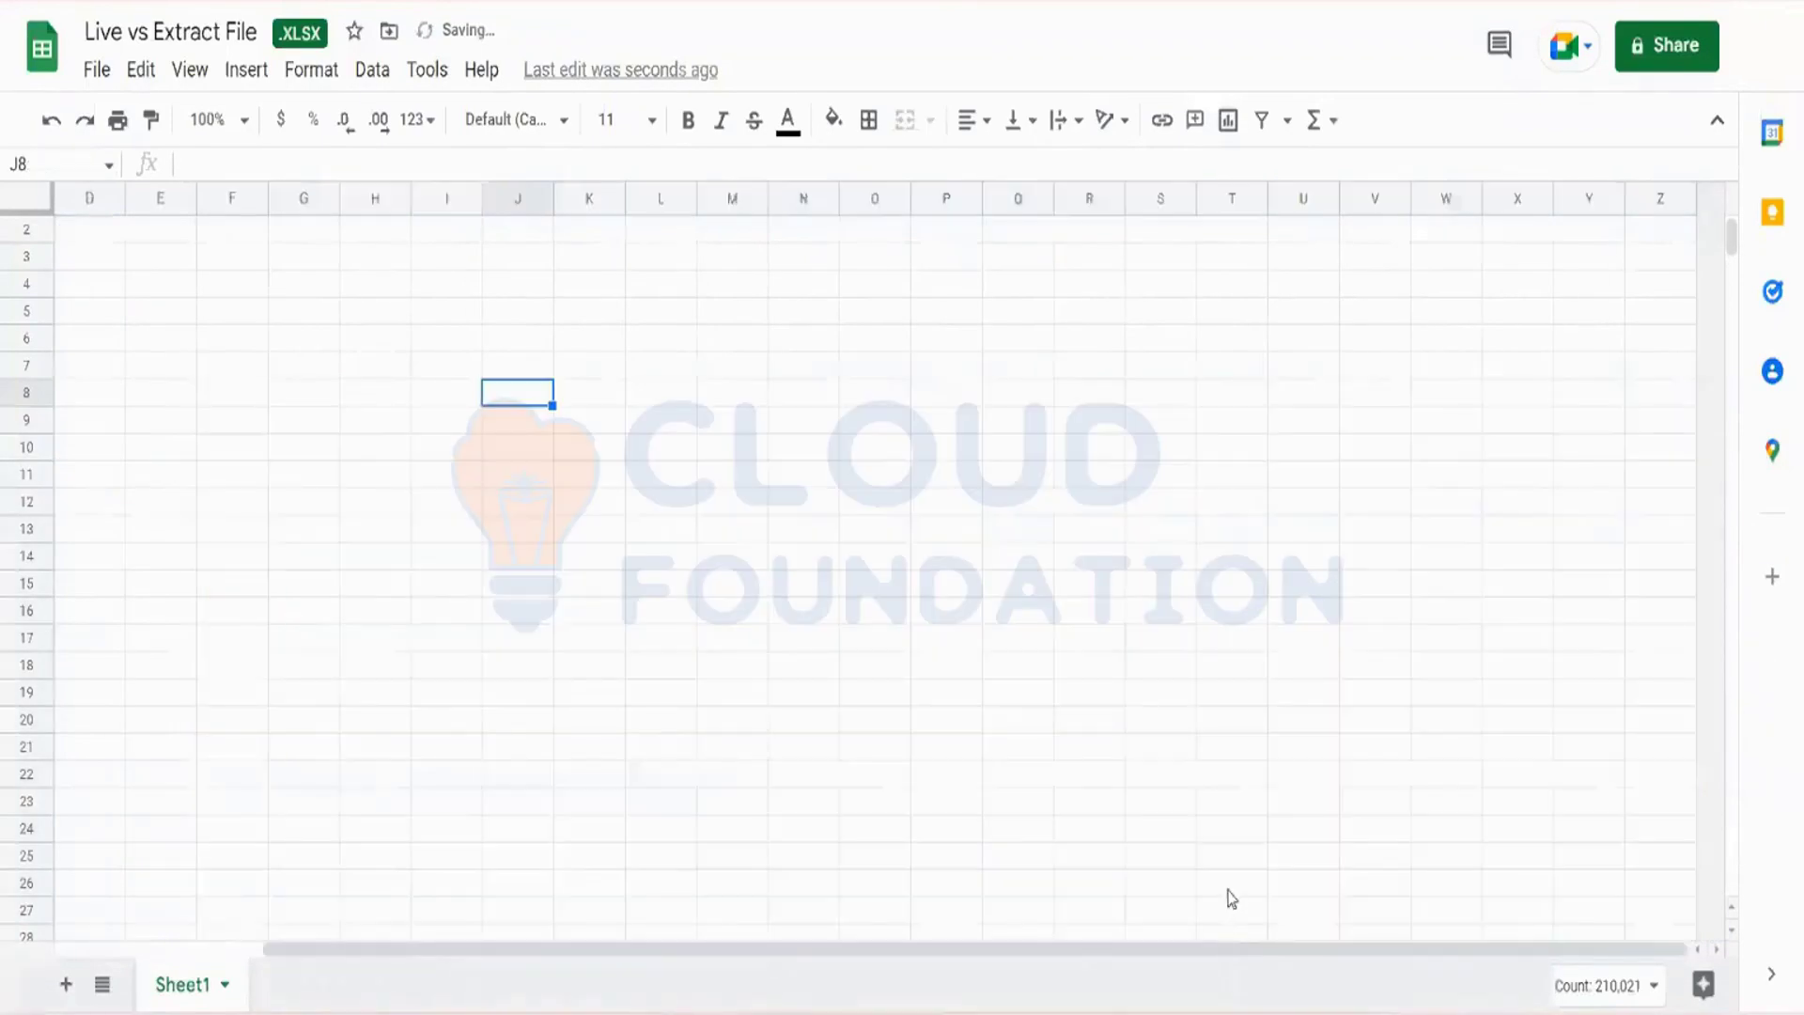
mouse_move(606, 1011)
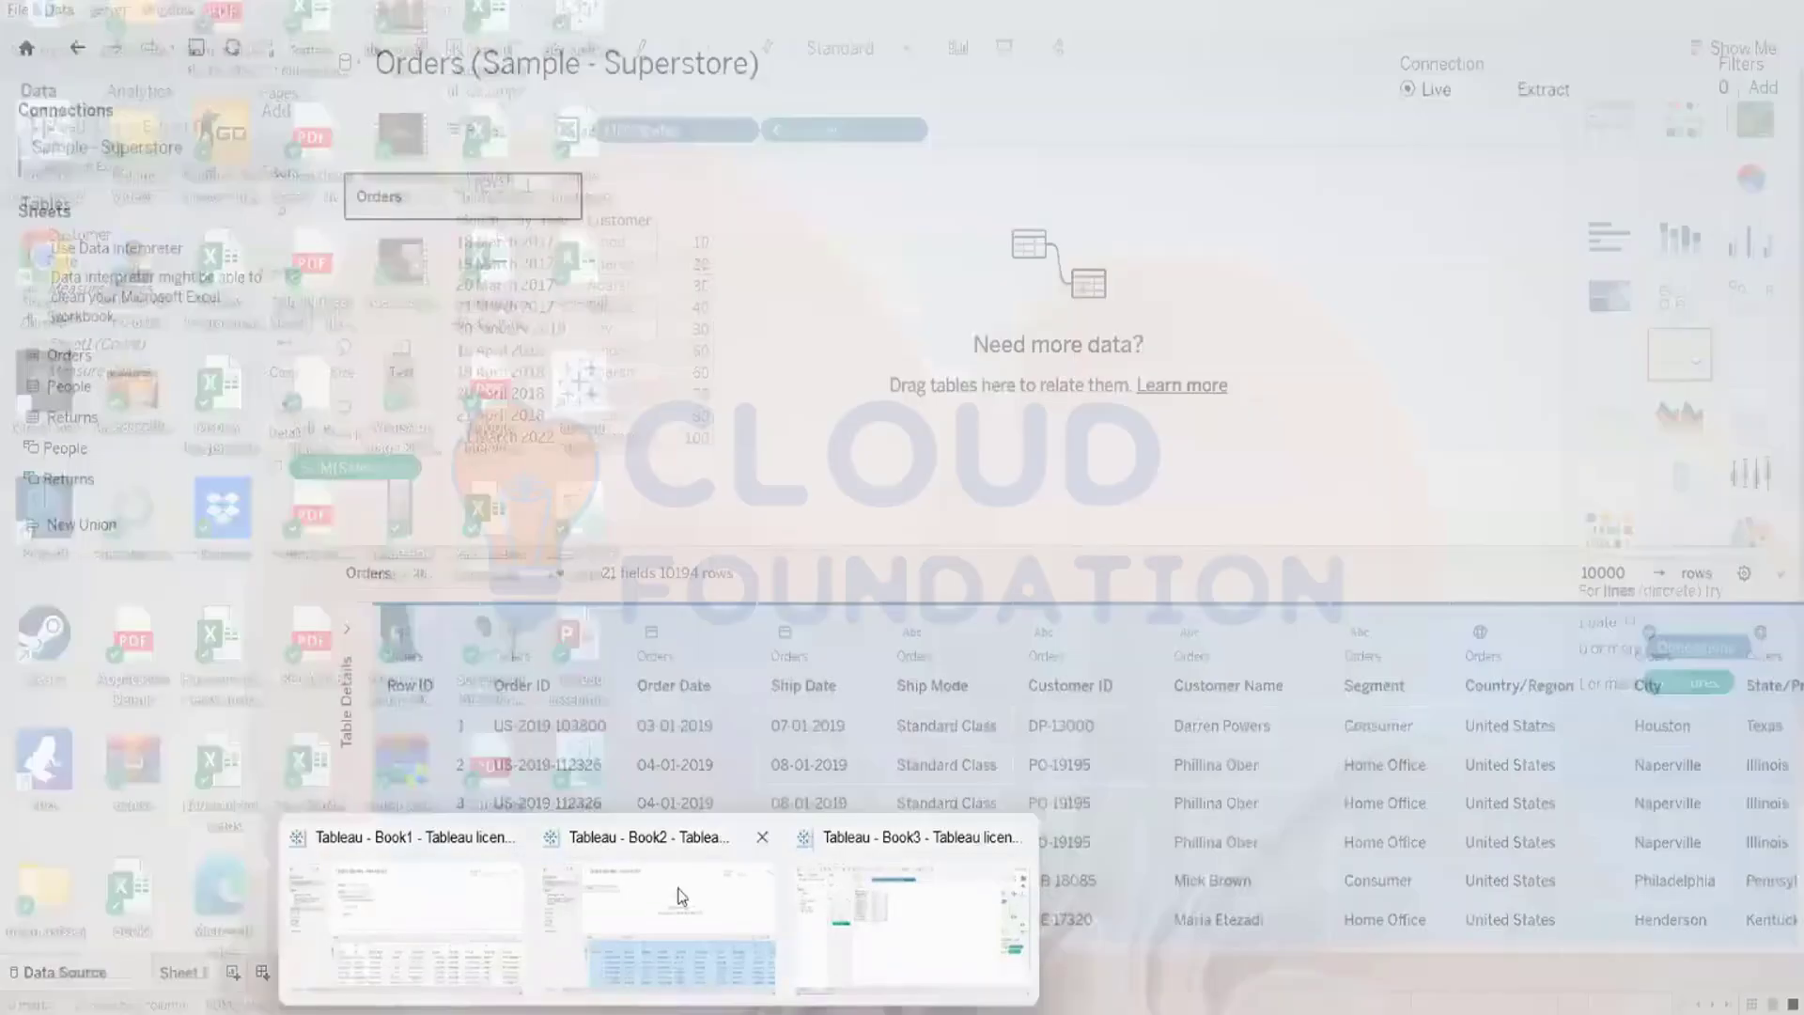
- Bring the Book2 workbook to the front and view Sheet 1's field list before returning to the Orders data source
left_click(657, 888)
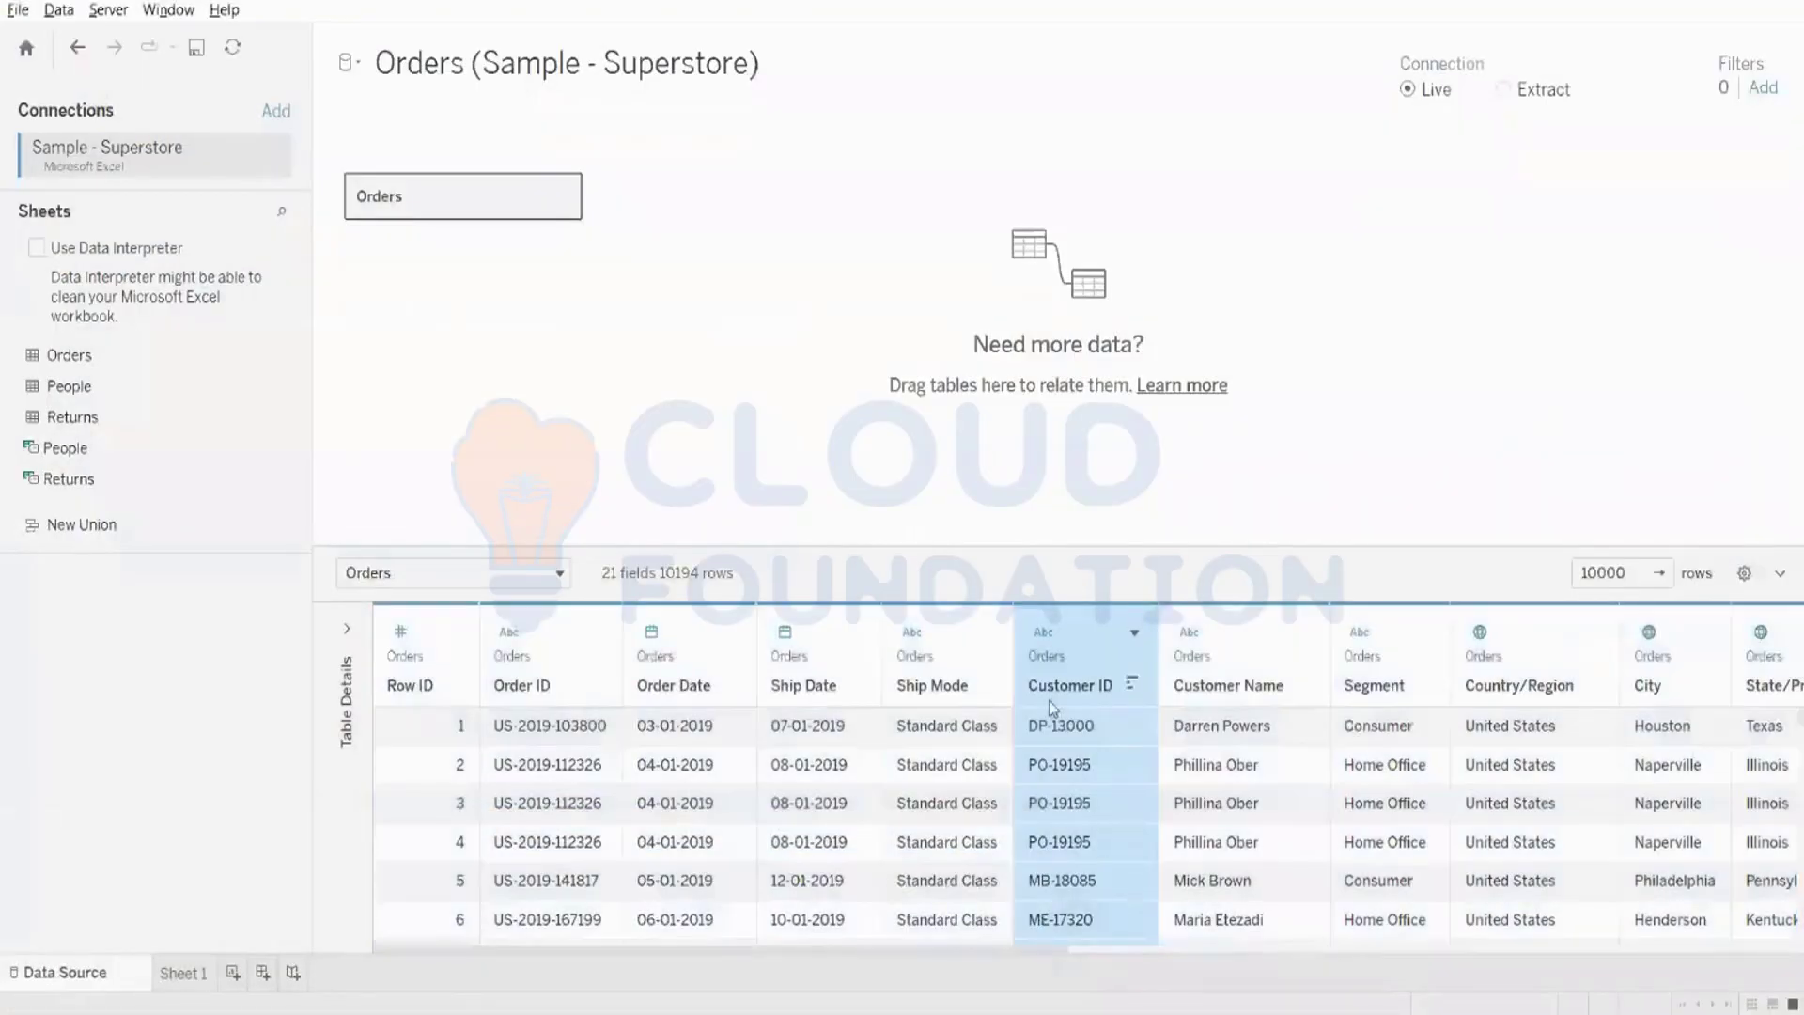
left_click(184, 972)
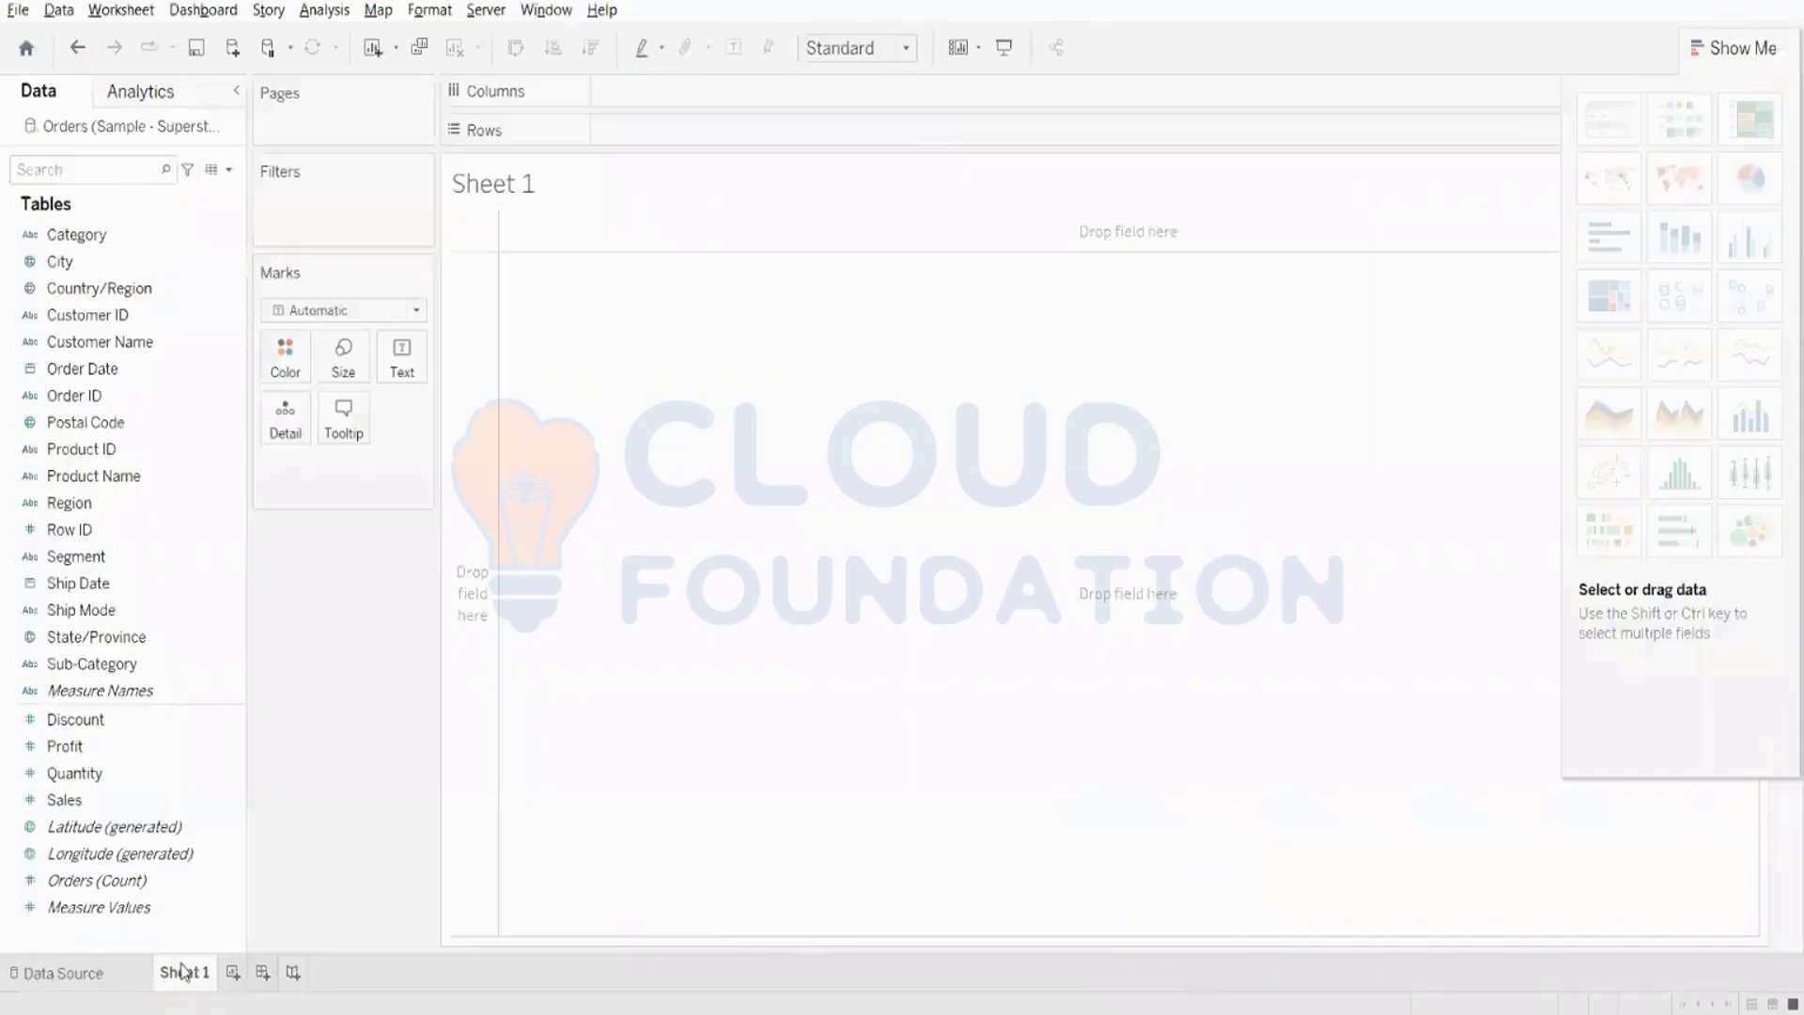
mouse_move(184, 971)
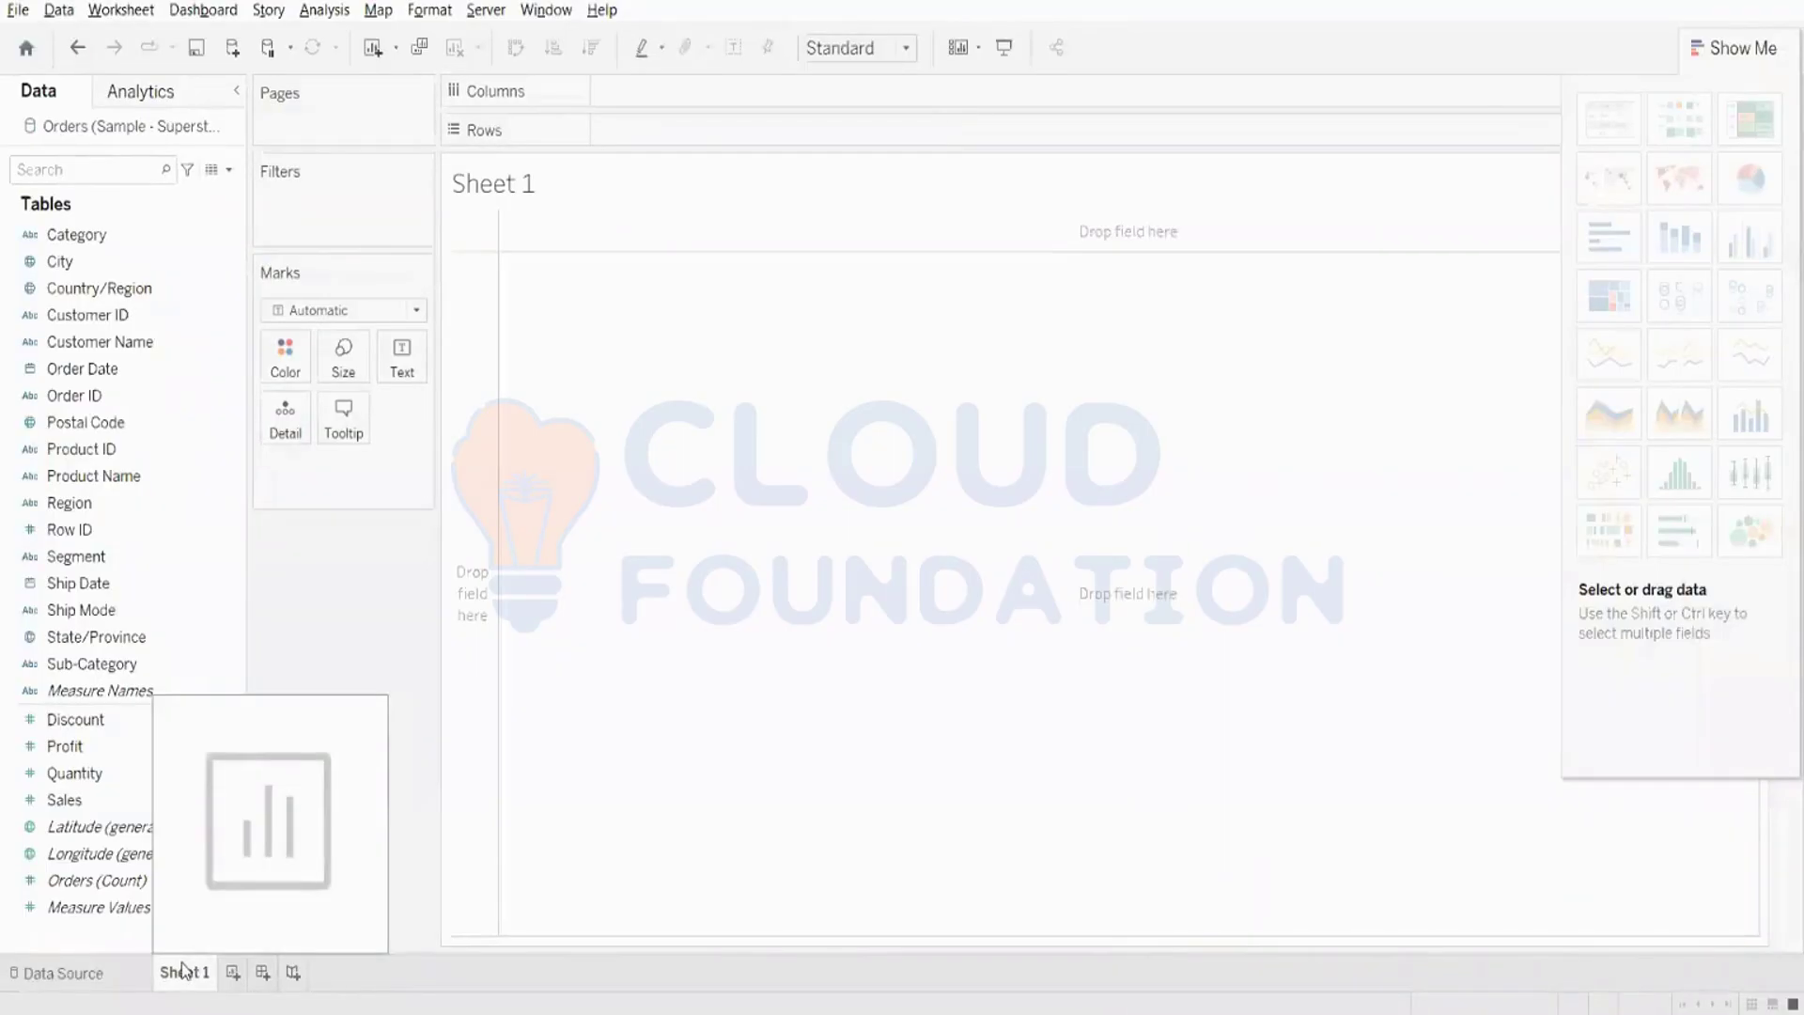
left_click(71, 972)
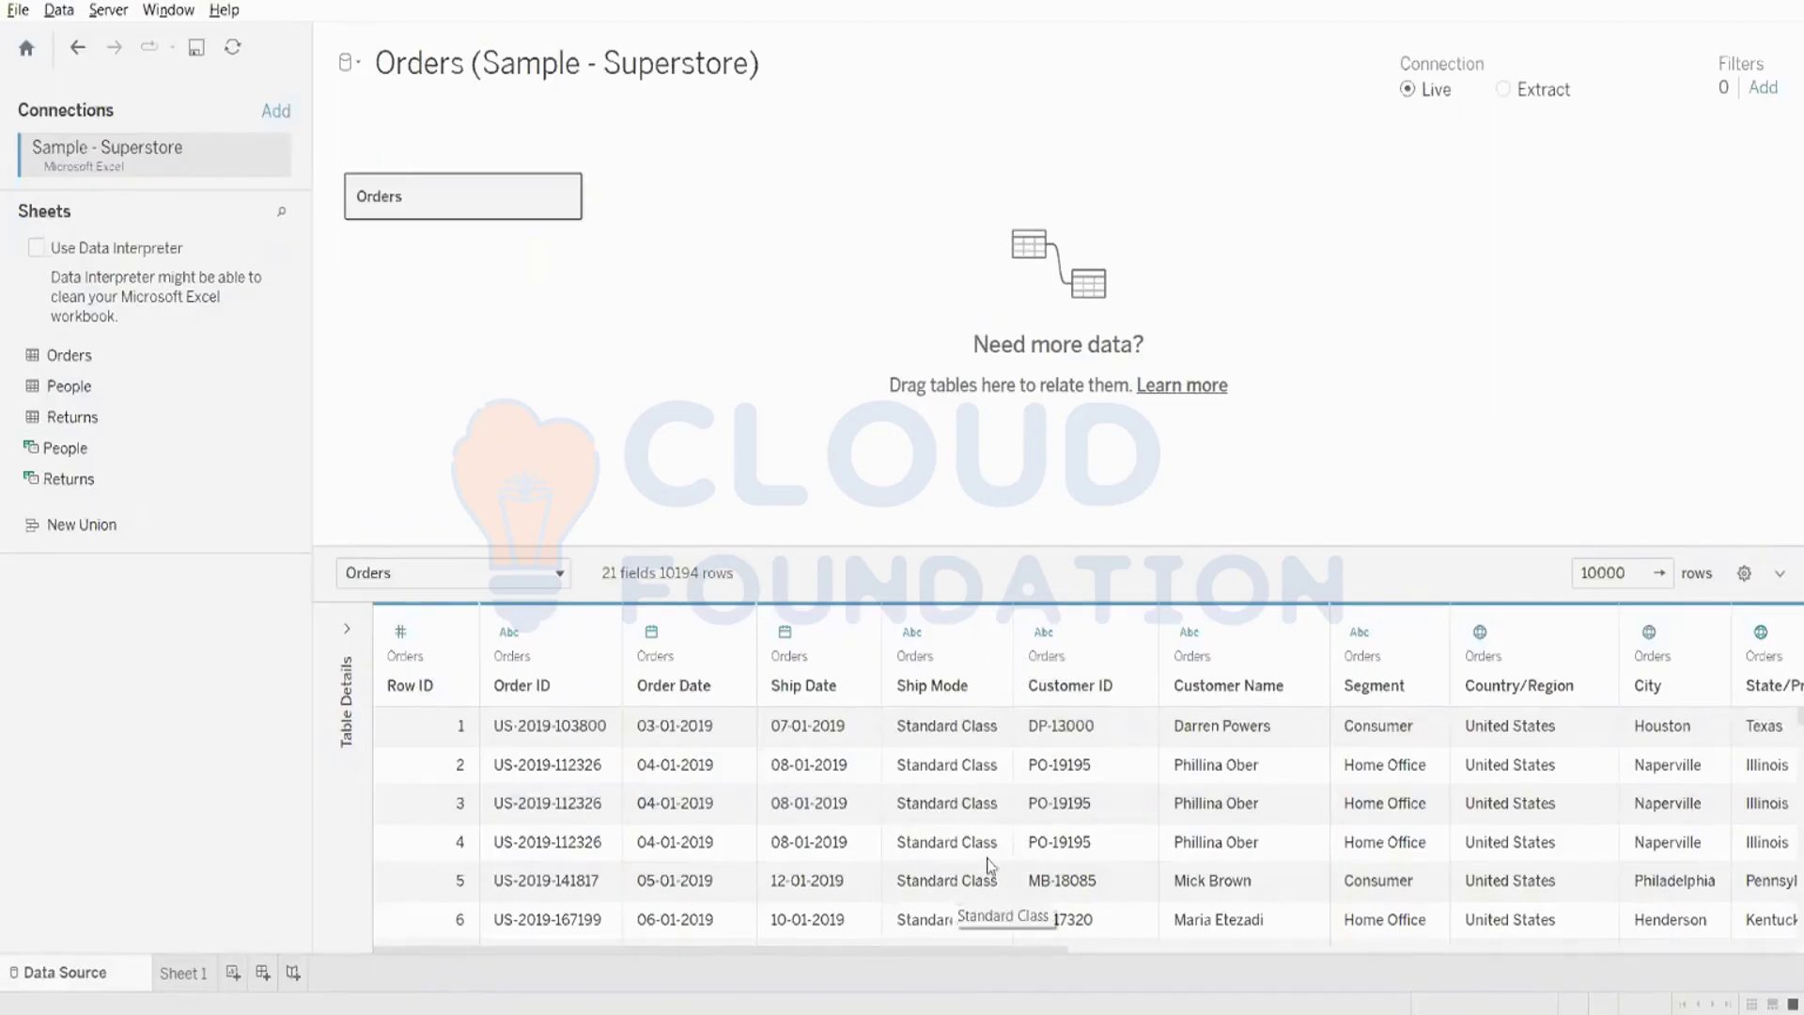
- Split the Ship Mode field automatically and compare the resulting split fields with the original Ship Mode column
left_click(990, 636)
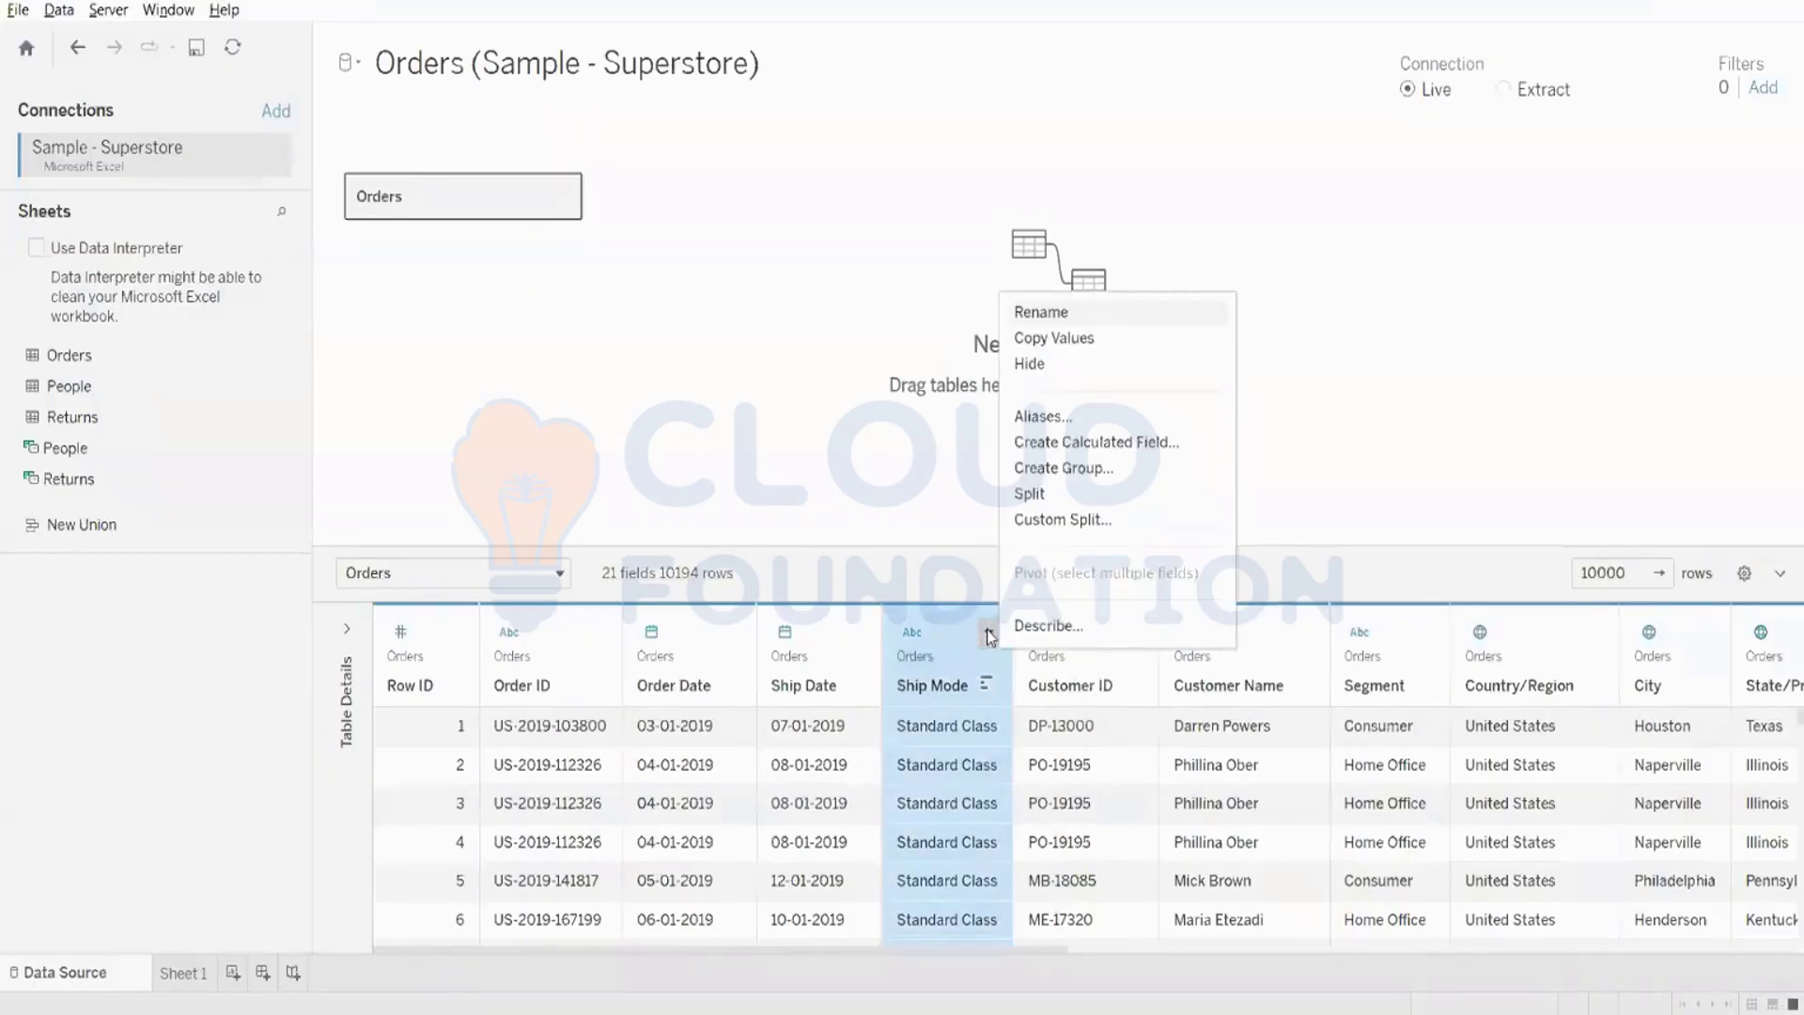
left_click(1031, 494)
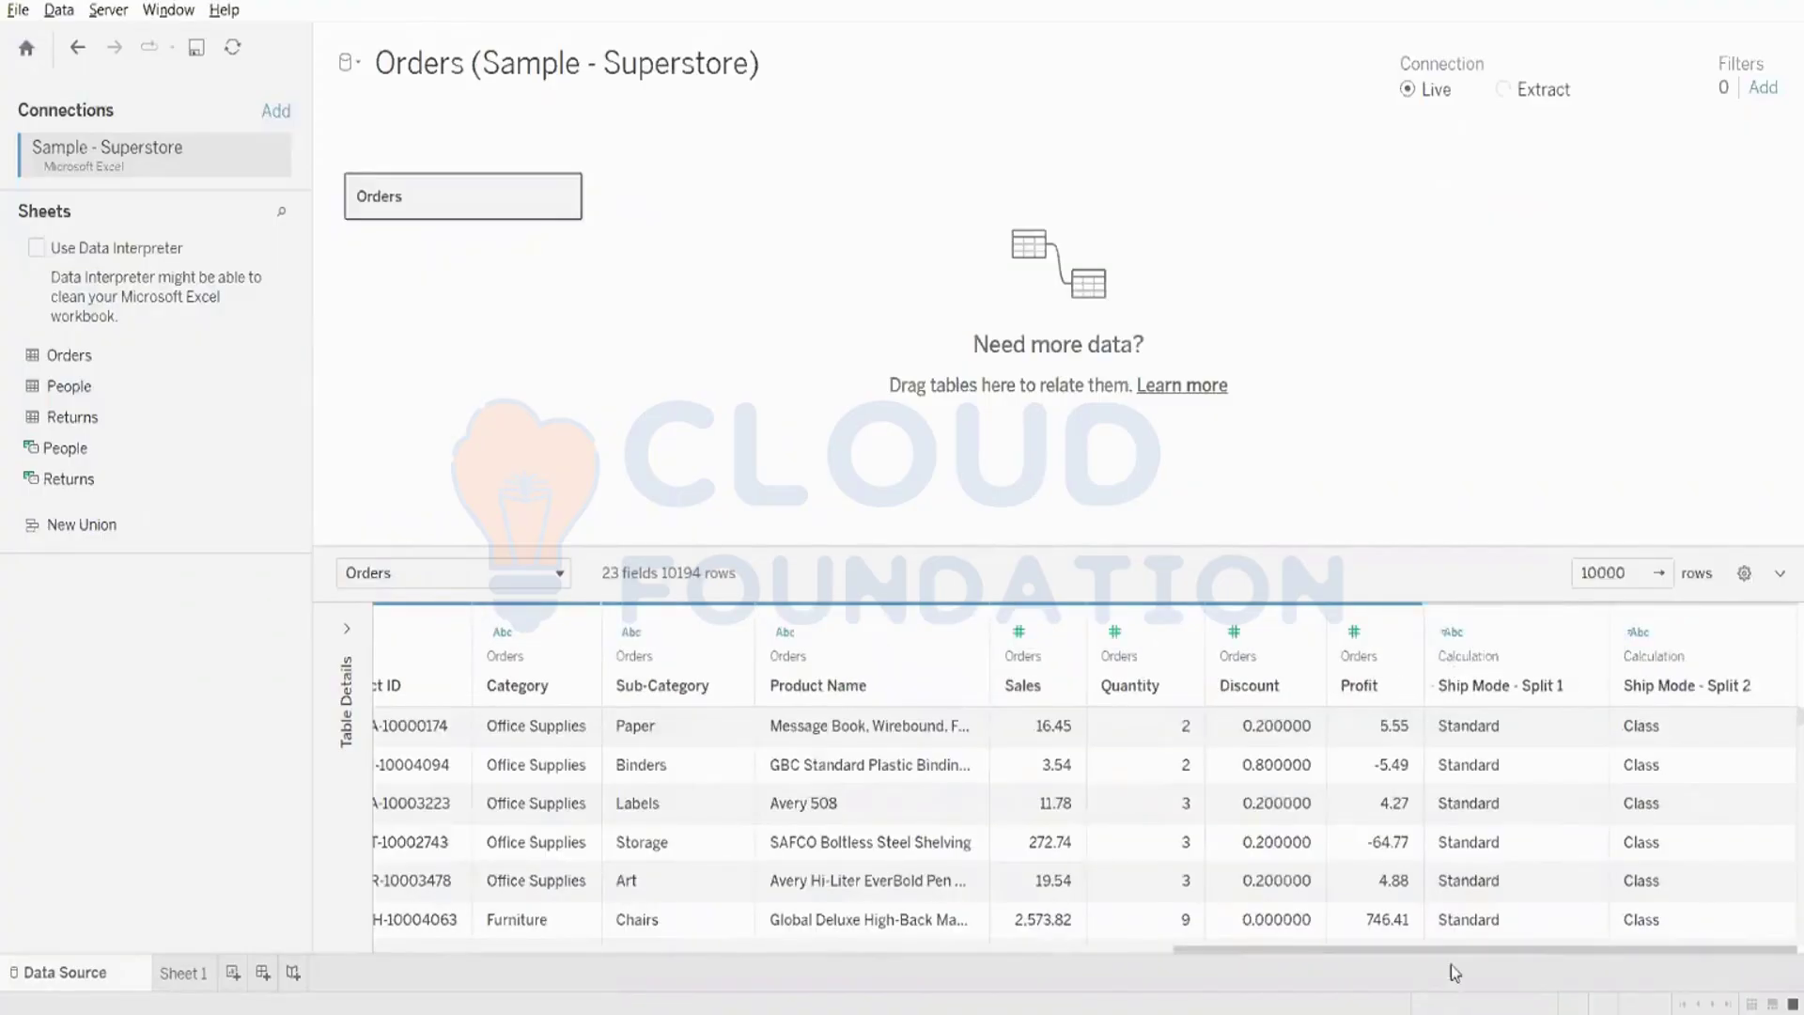
left_click_drag(1457, 953, 658, 953)
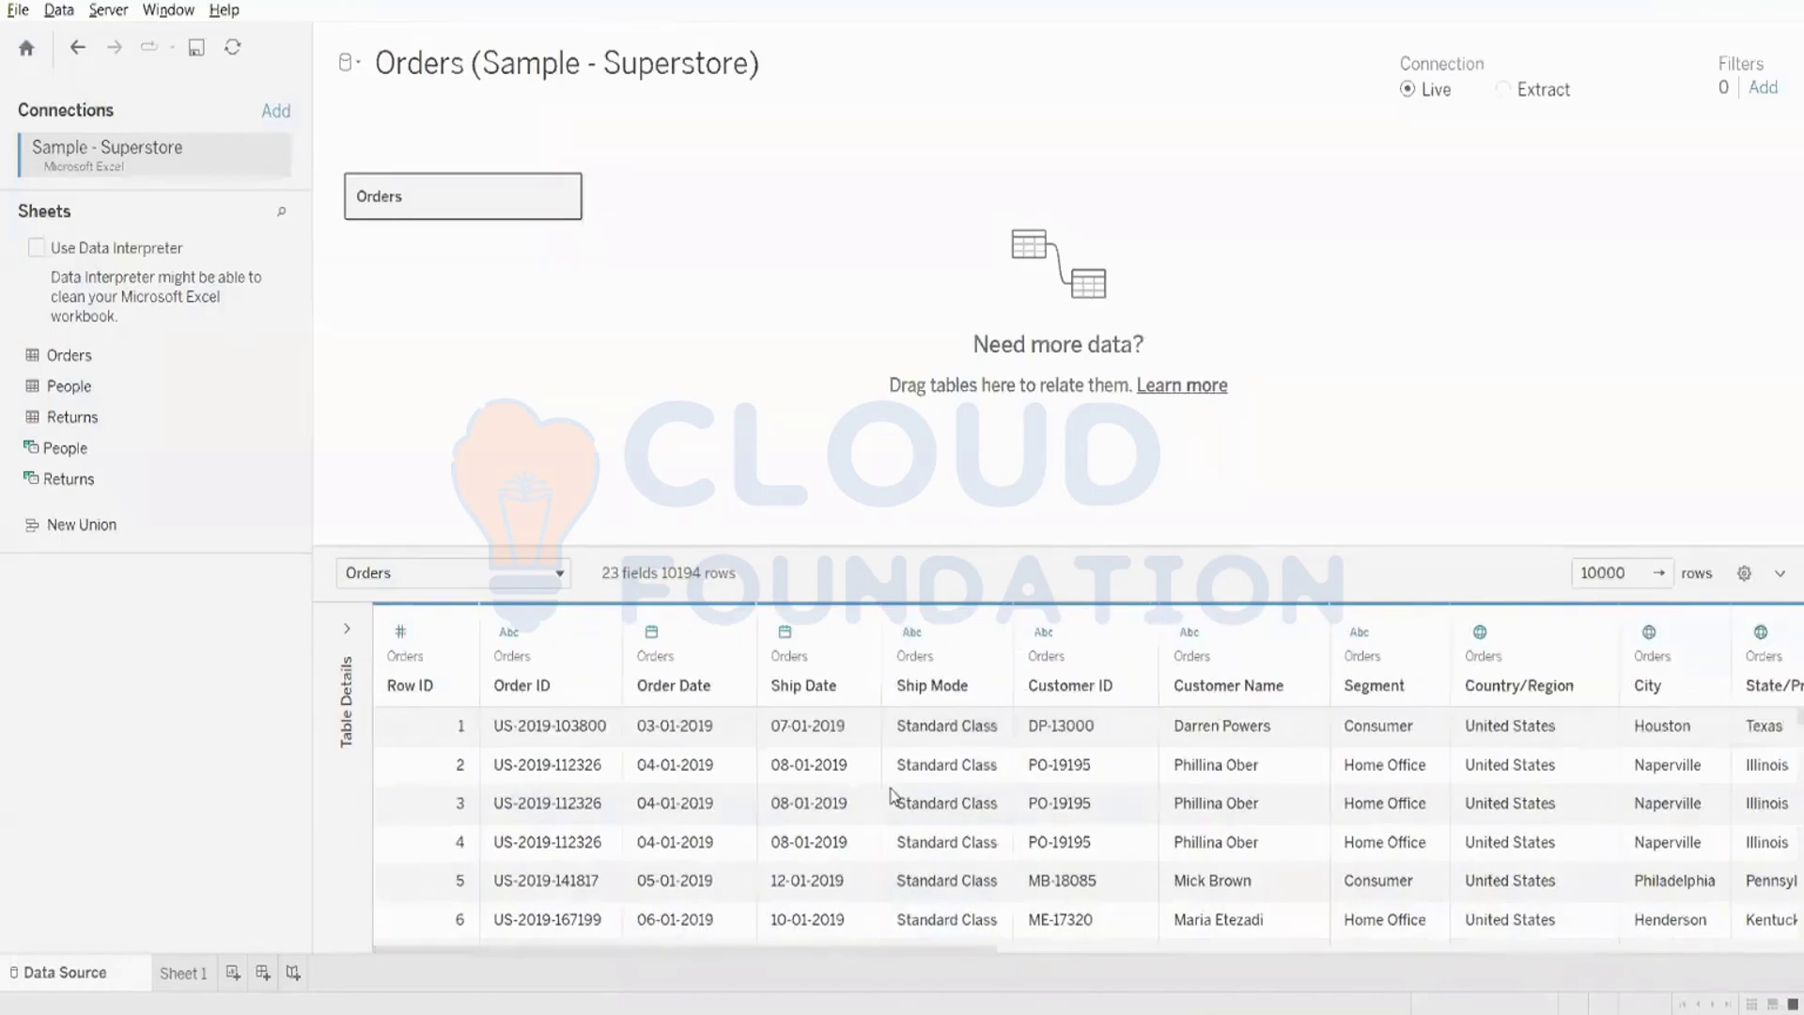
scroll(921, 782, "down", 3)
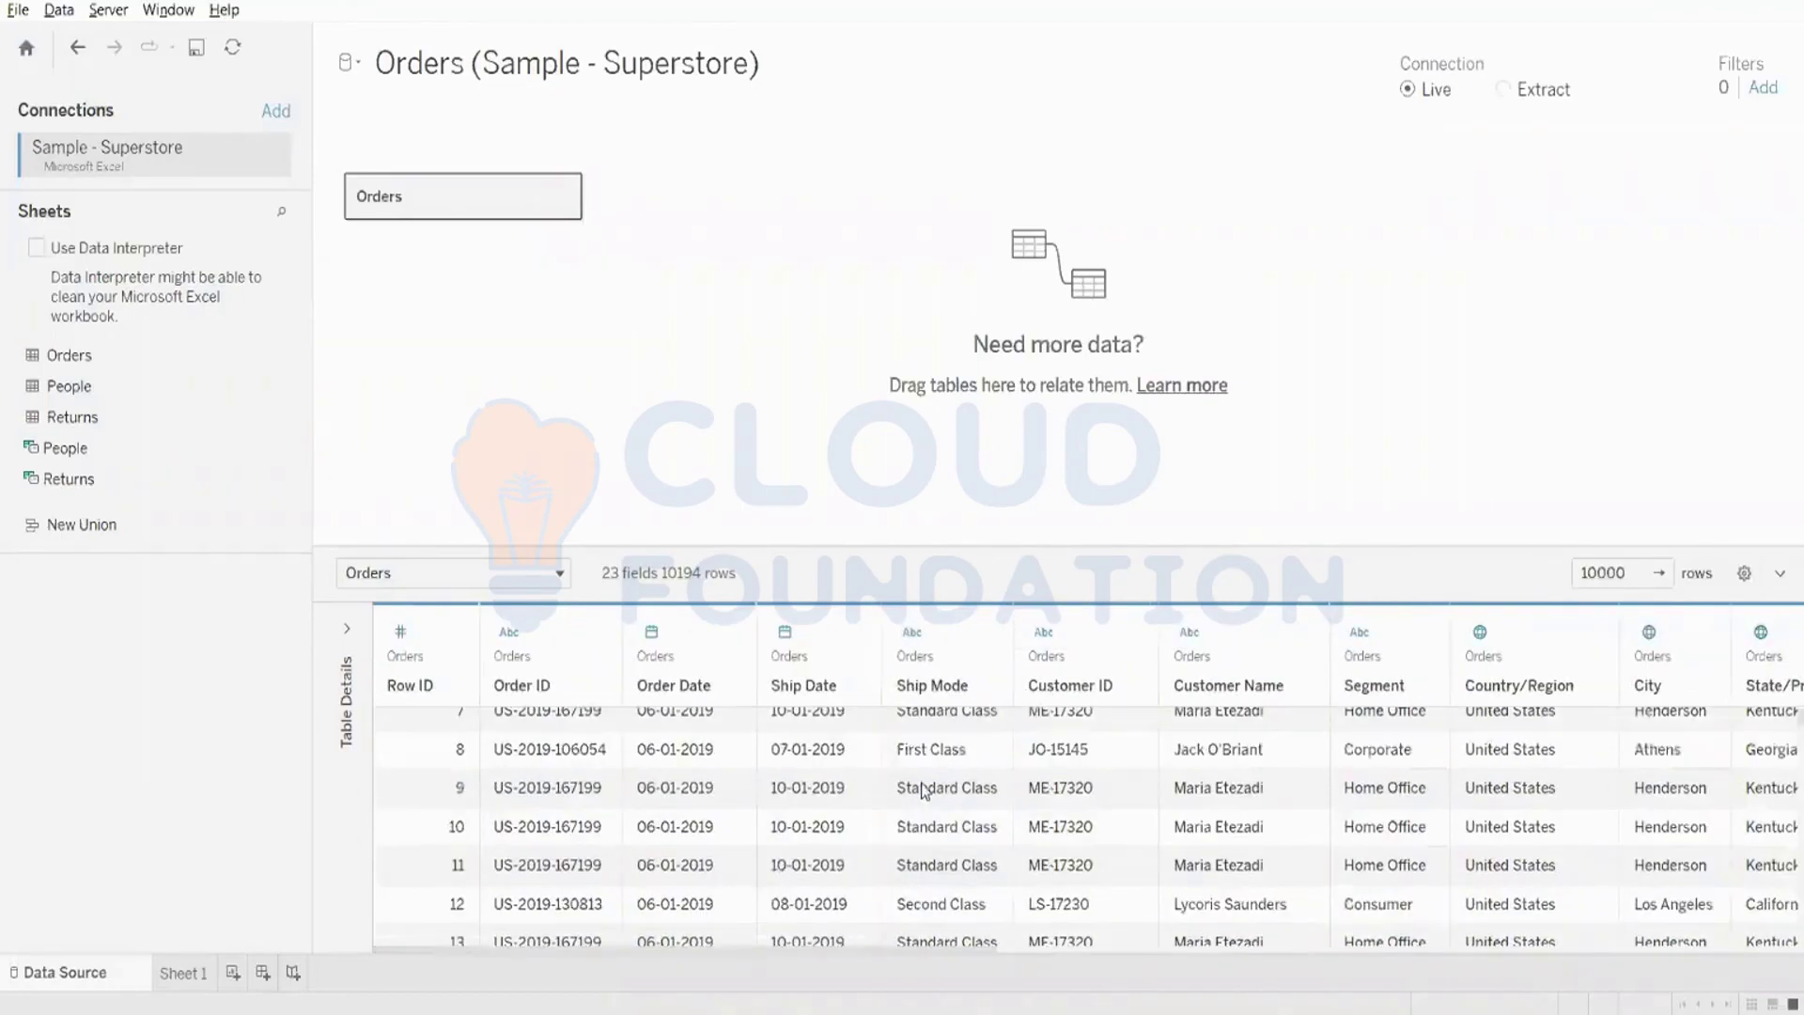
scroll(921, 803, "up", 3)
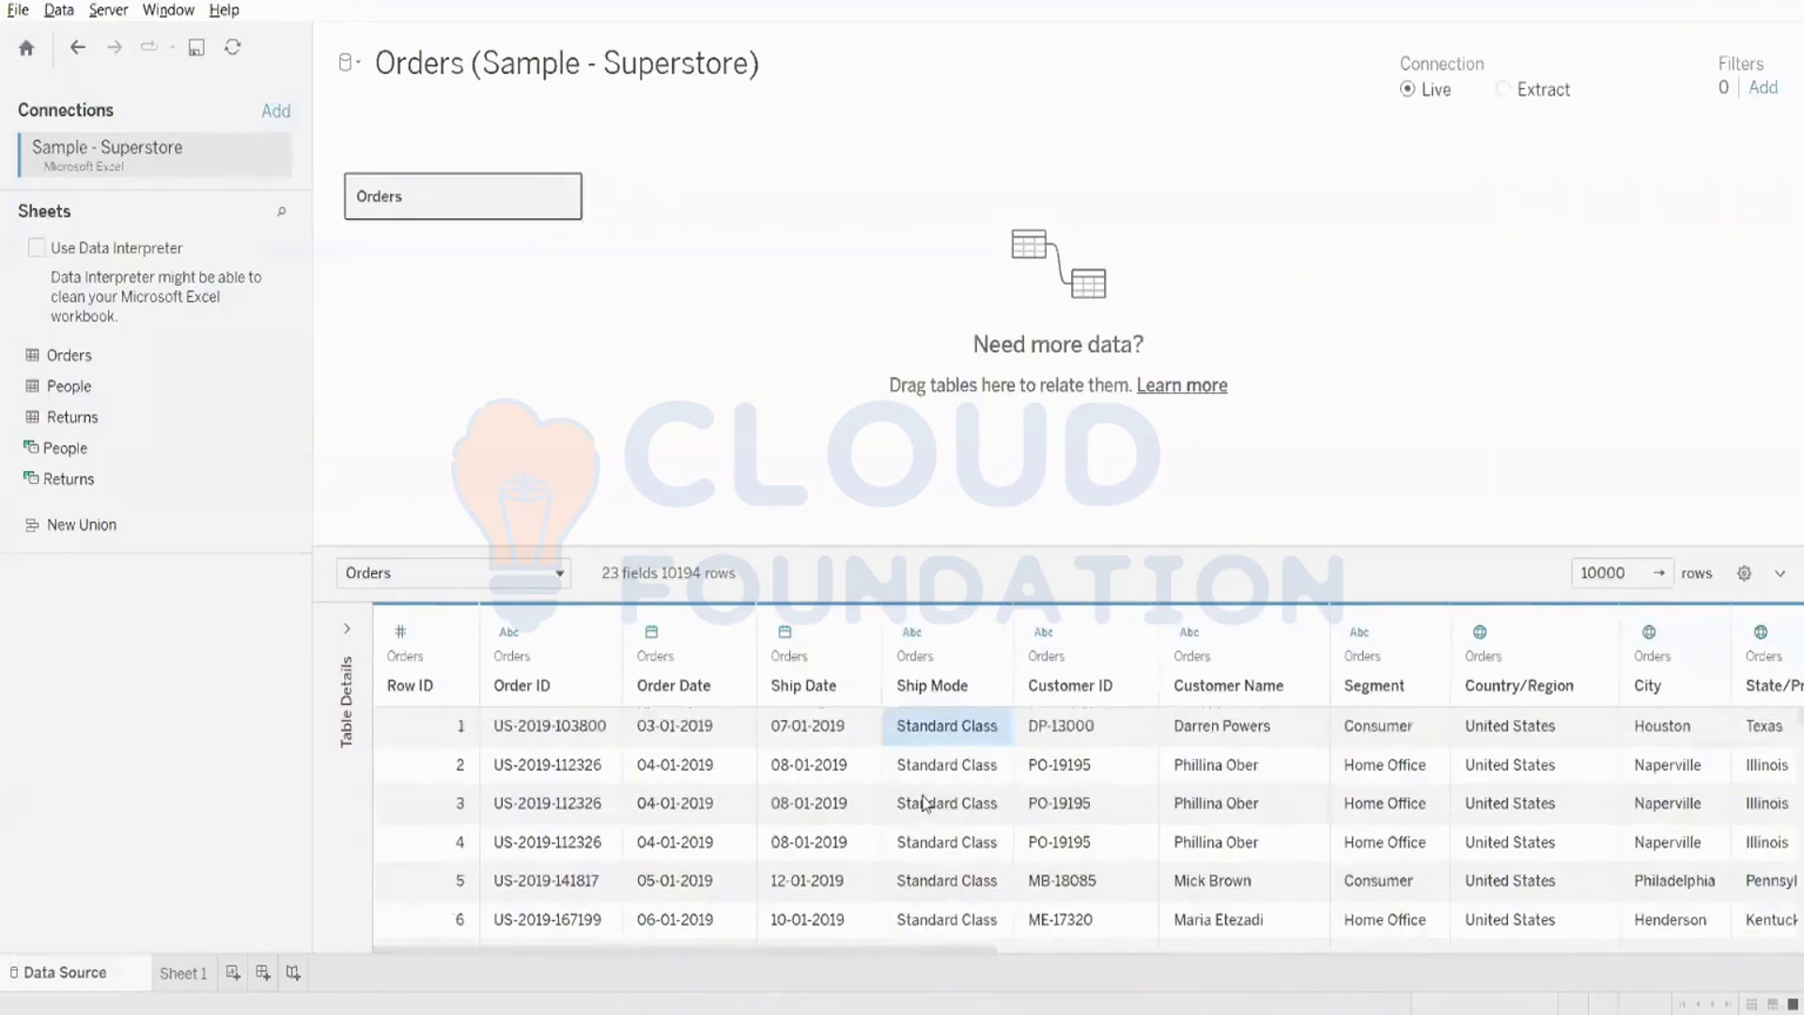
left_click_drag(663, 951, 1627, 955)
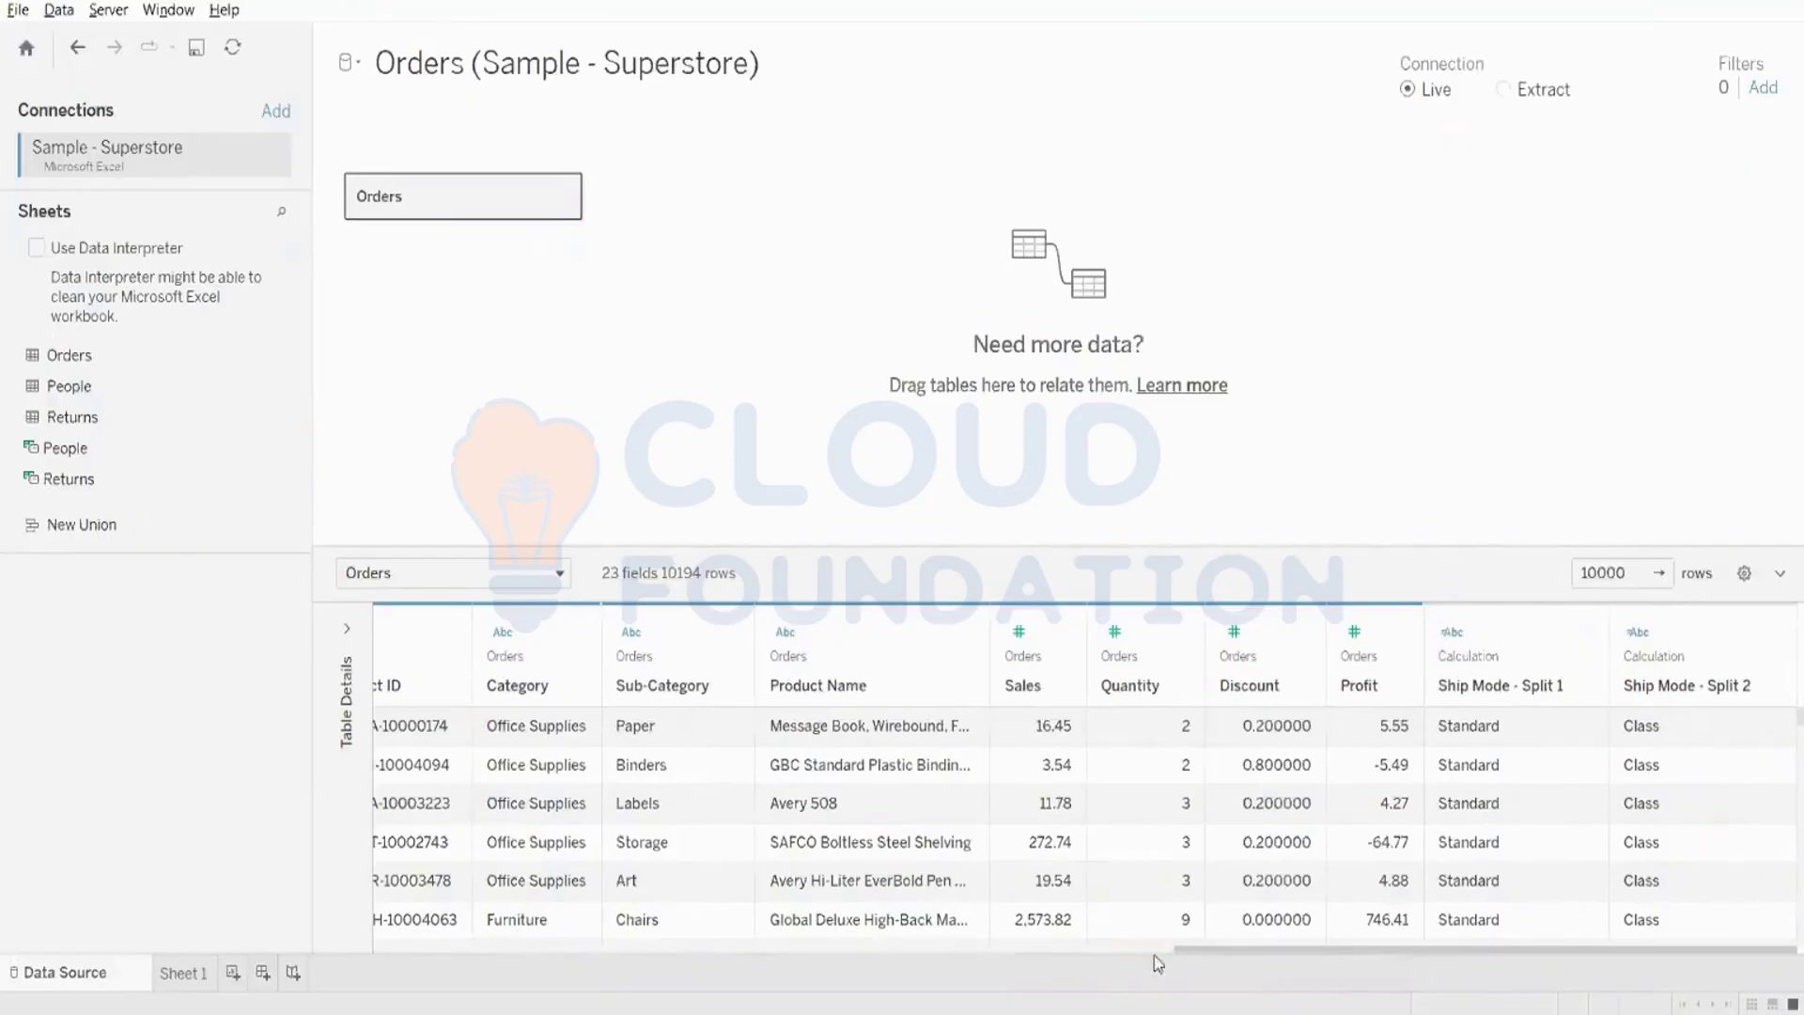
left_click_drag(1219, 956, 543, 952)
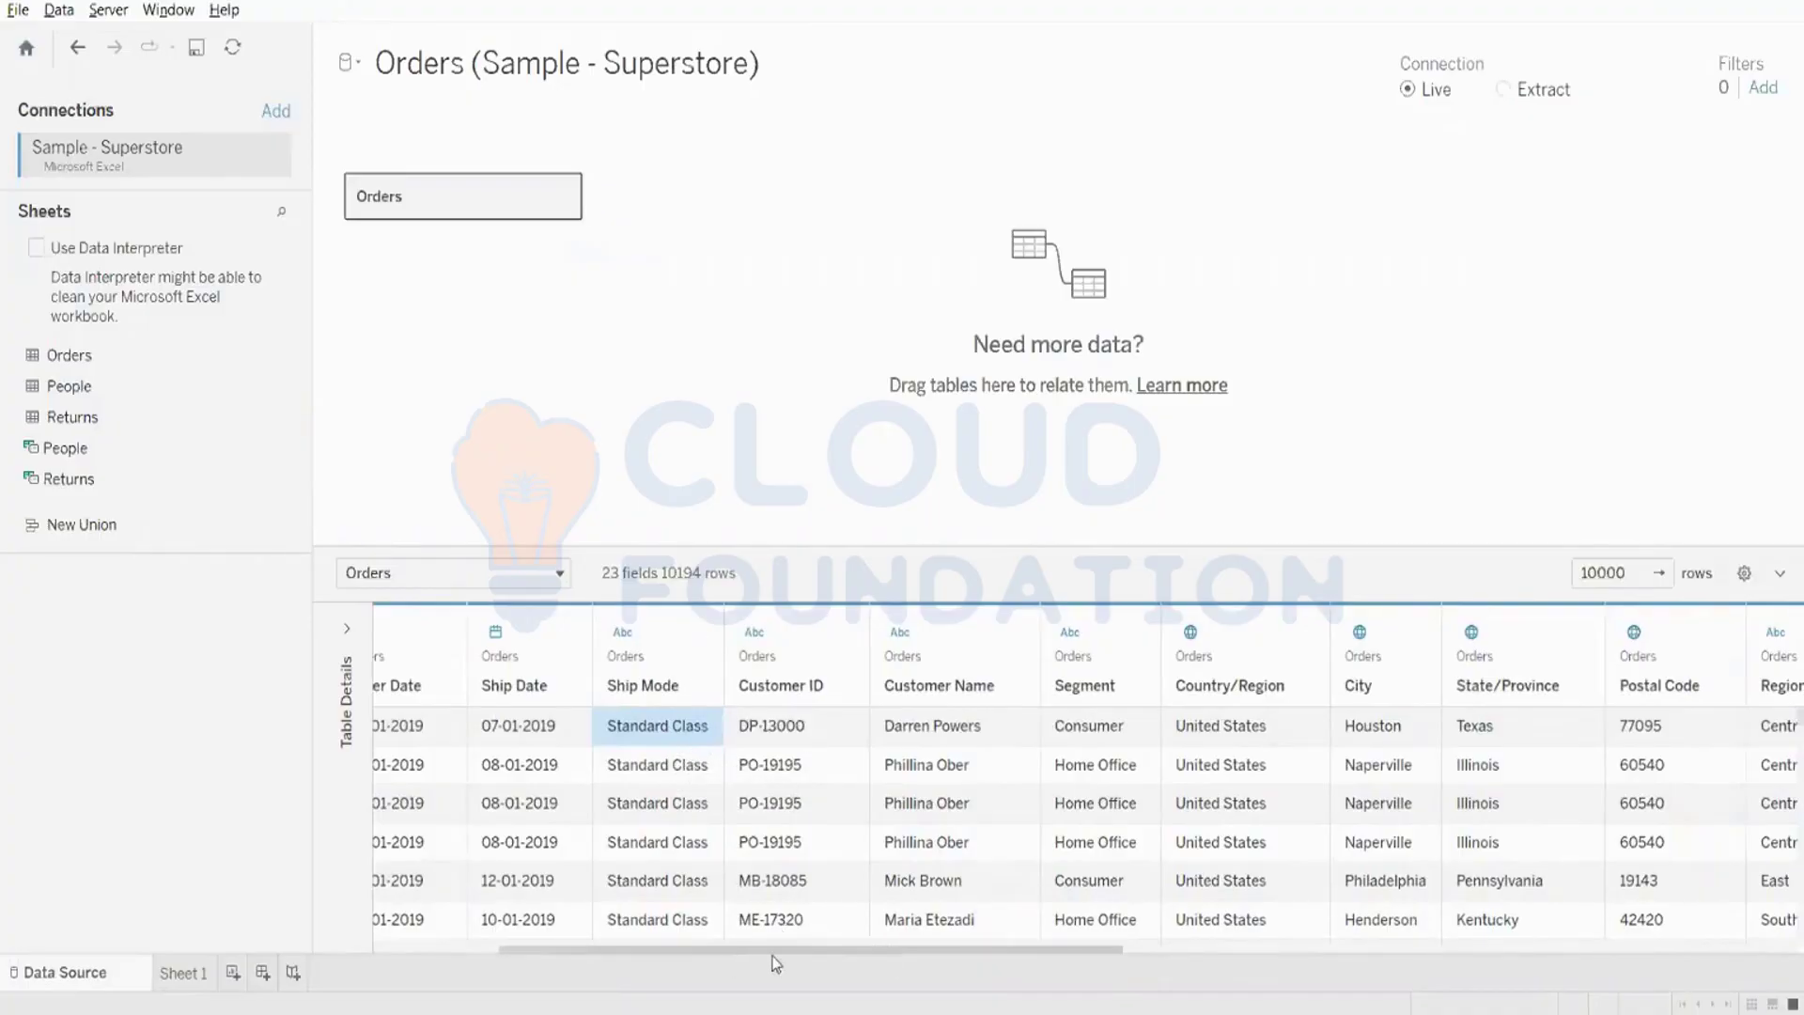
left_click_drag(718, 948, 1391, 949)
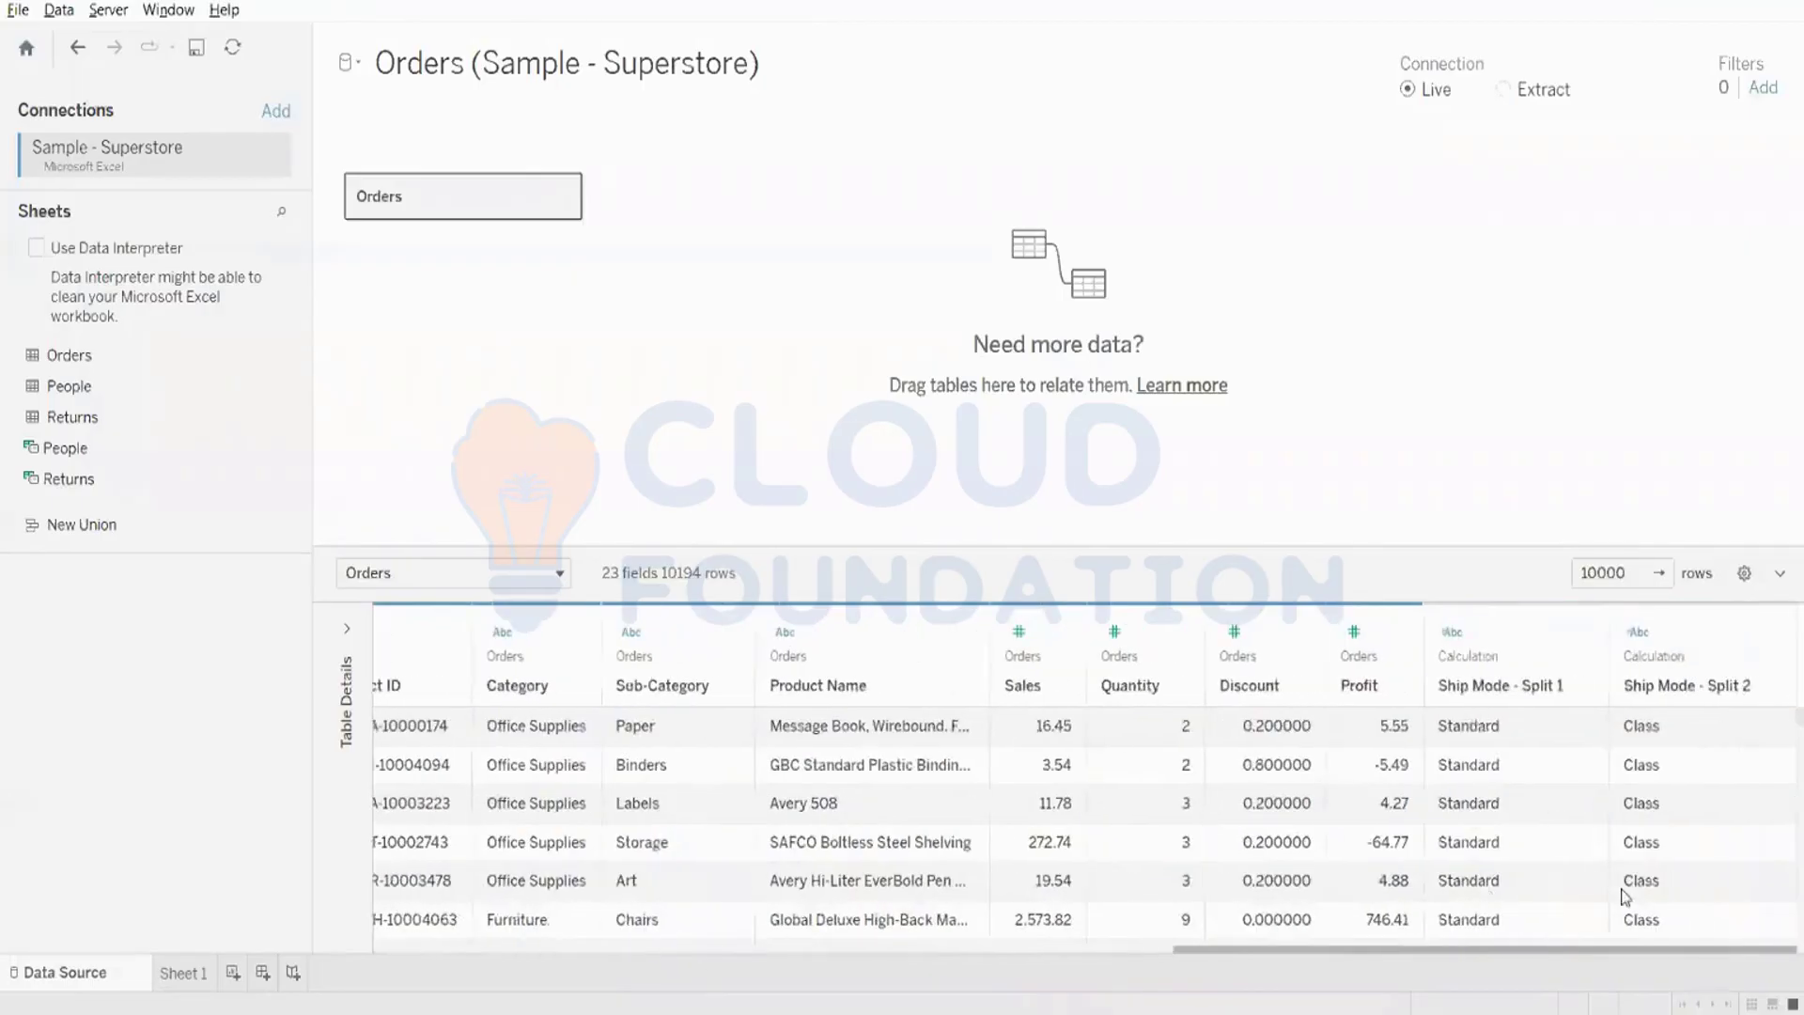
- Delete the calculated fields Ship Mode - Split 1 and Ship Mode - Split 2
left_click(1586, 632)
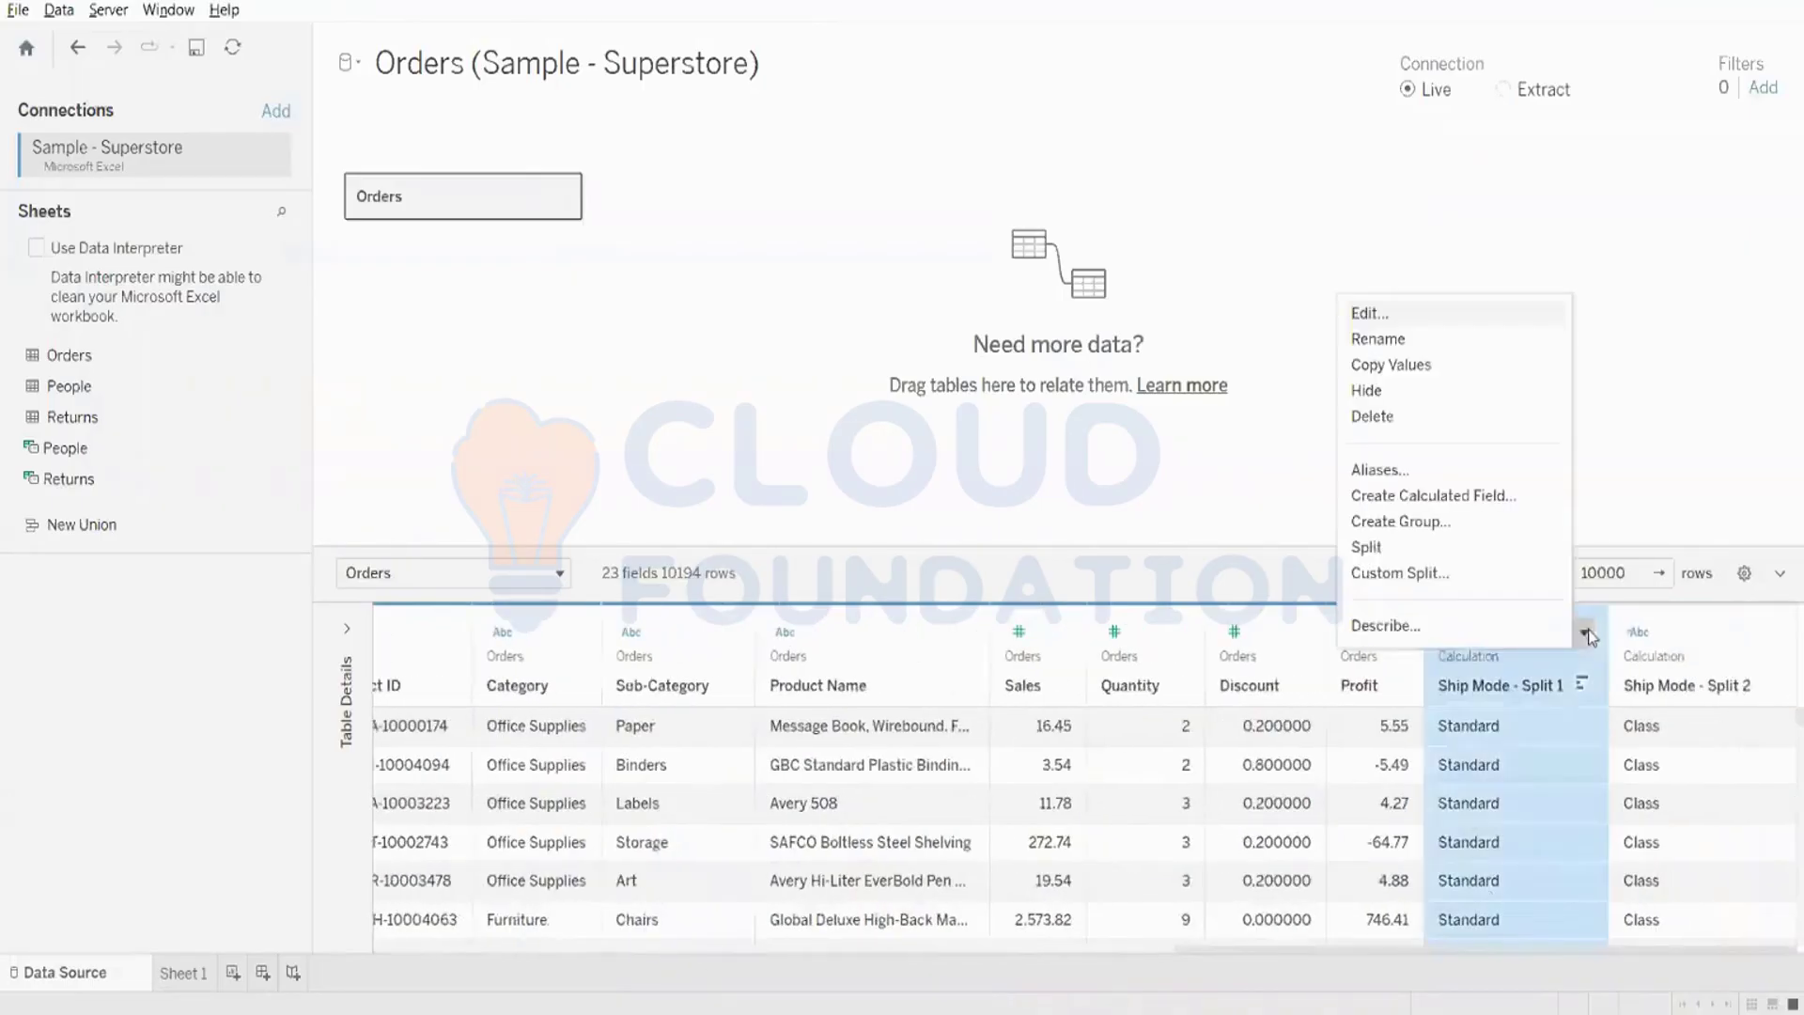
left_click(1391, 420)
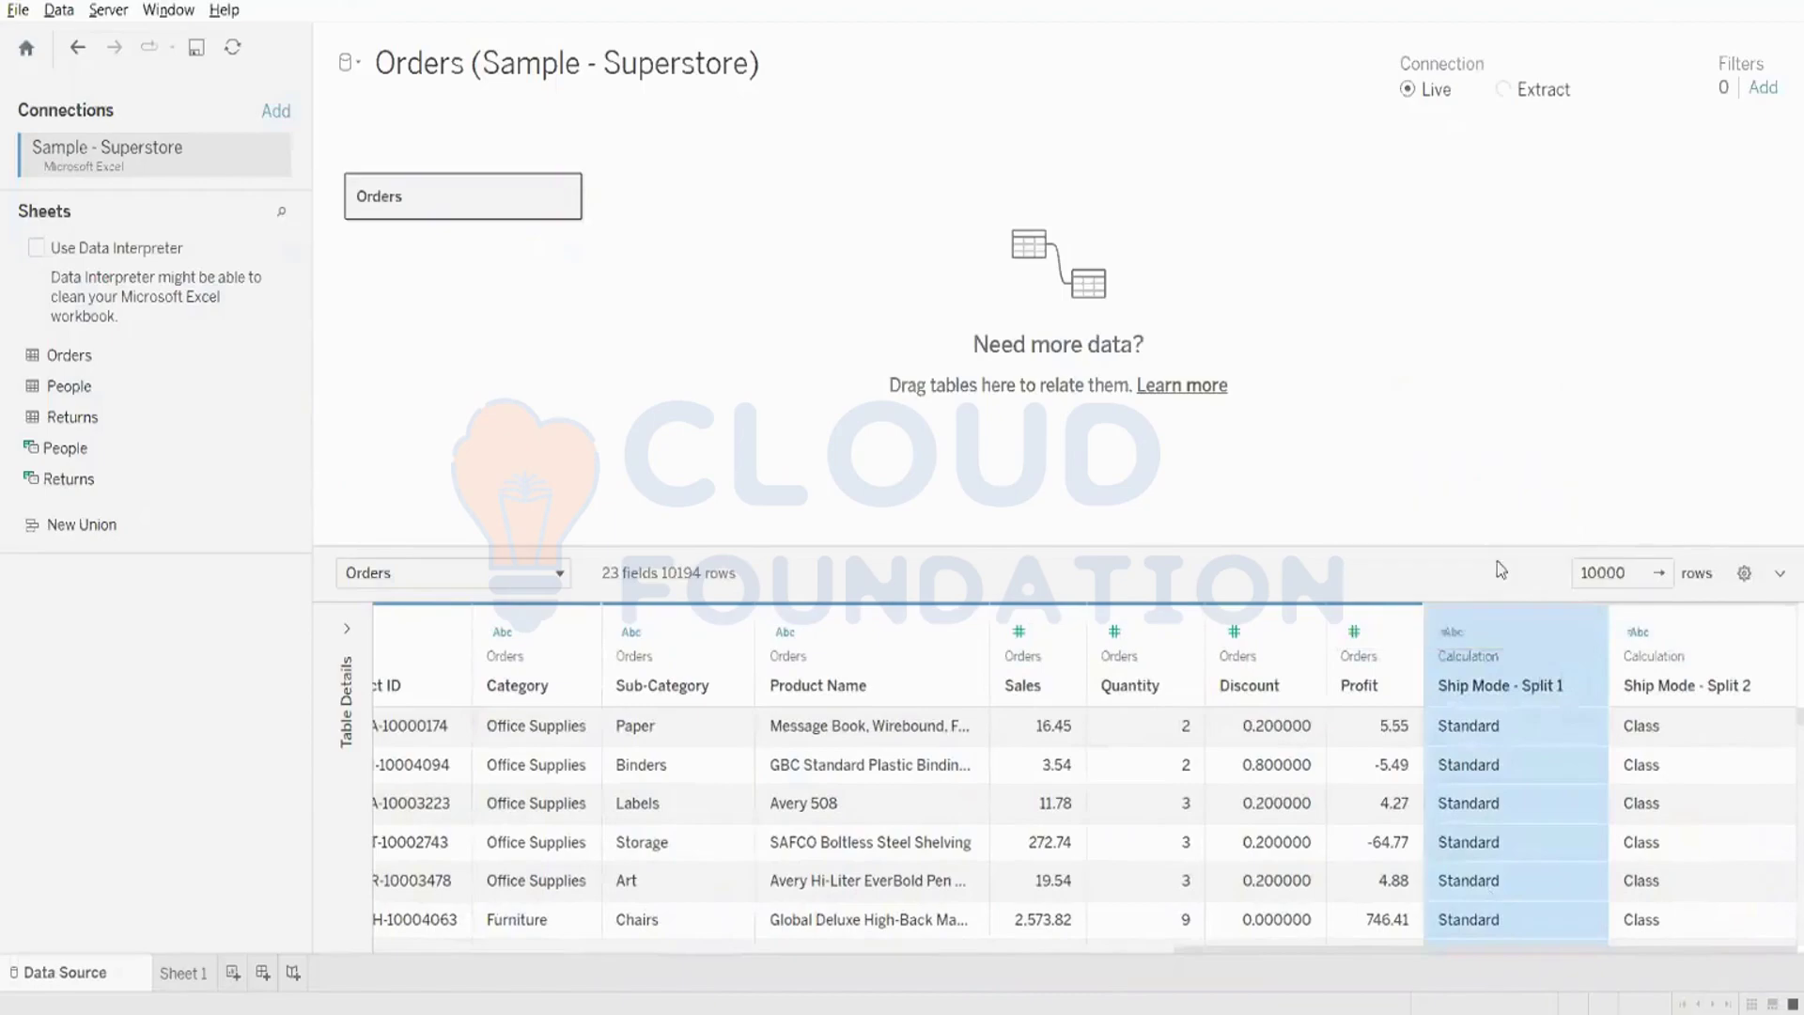
left_click(1782, 638)
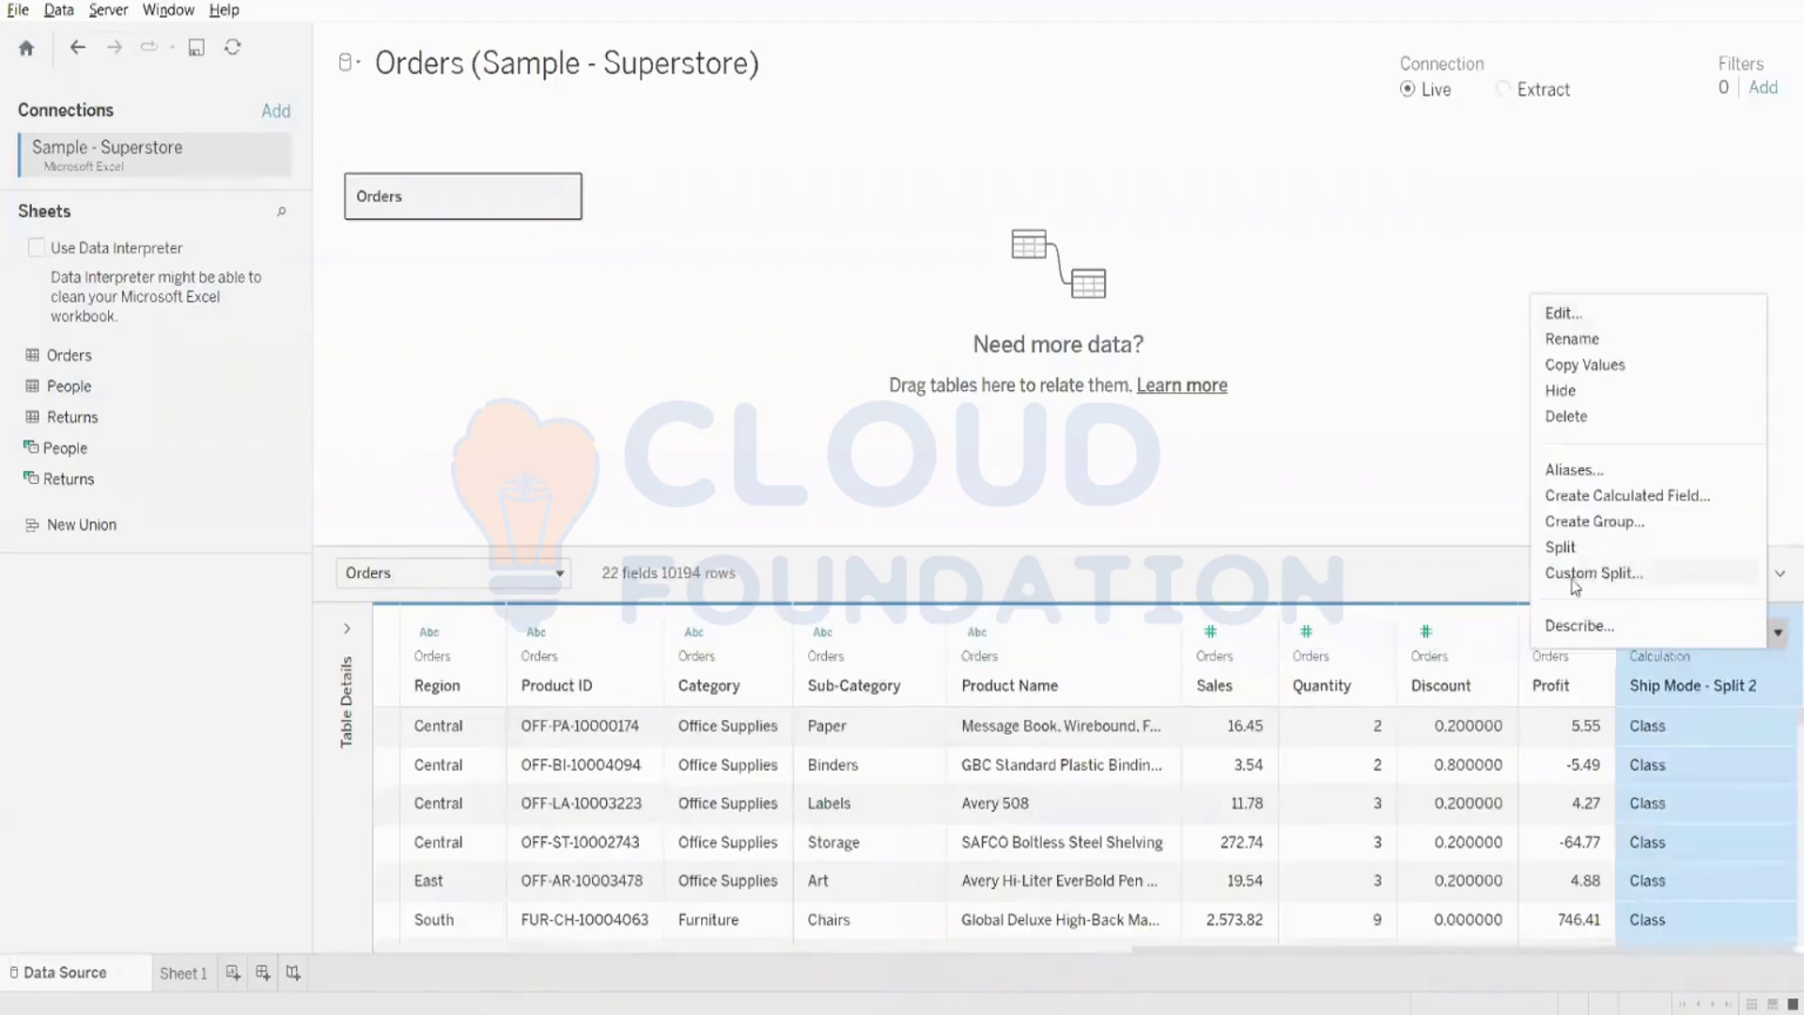
left_click(1576, 576)
left_click(1049, 408)
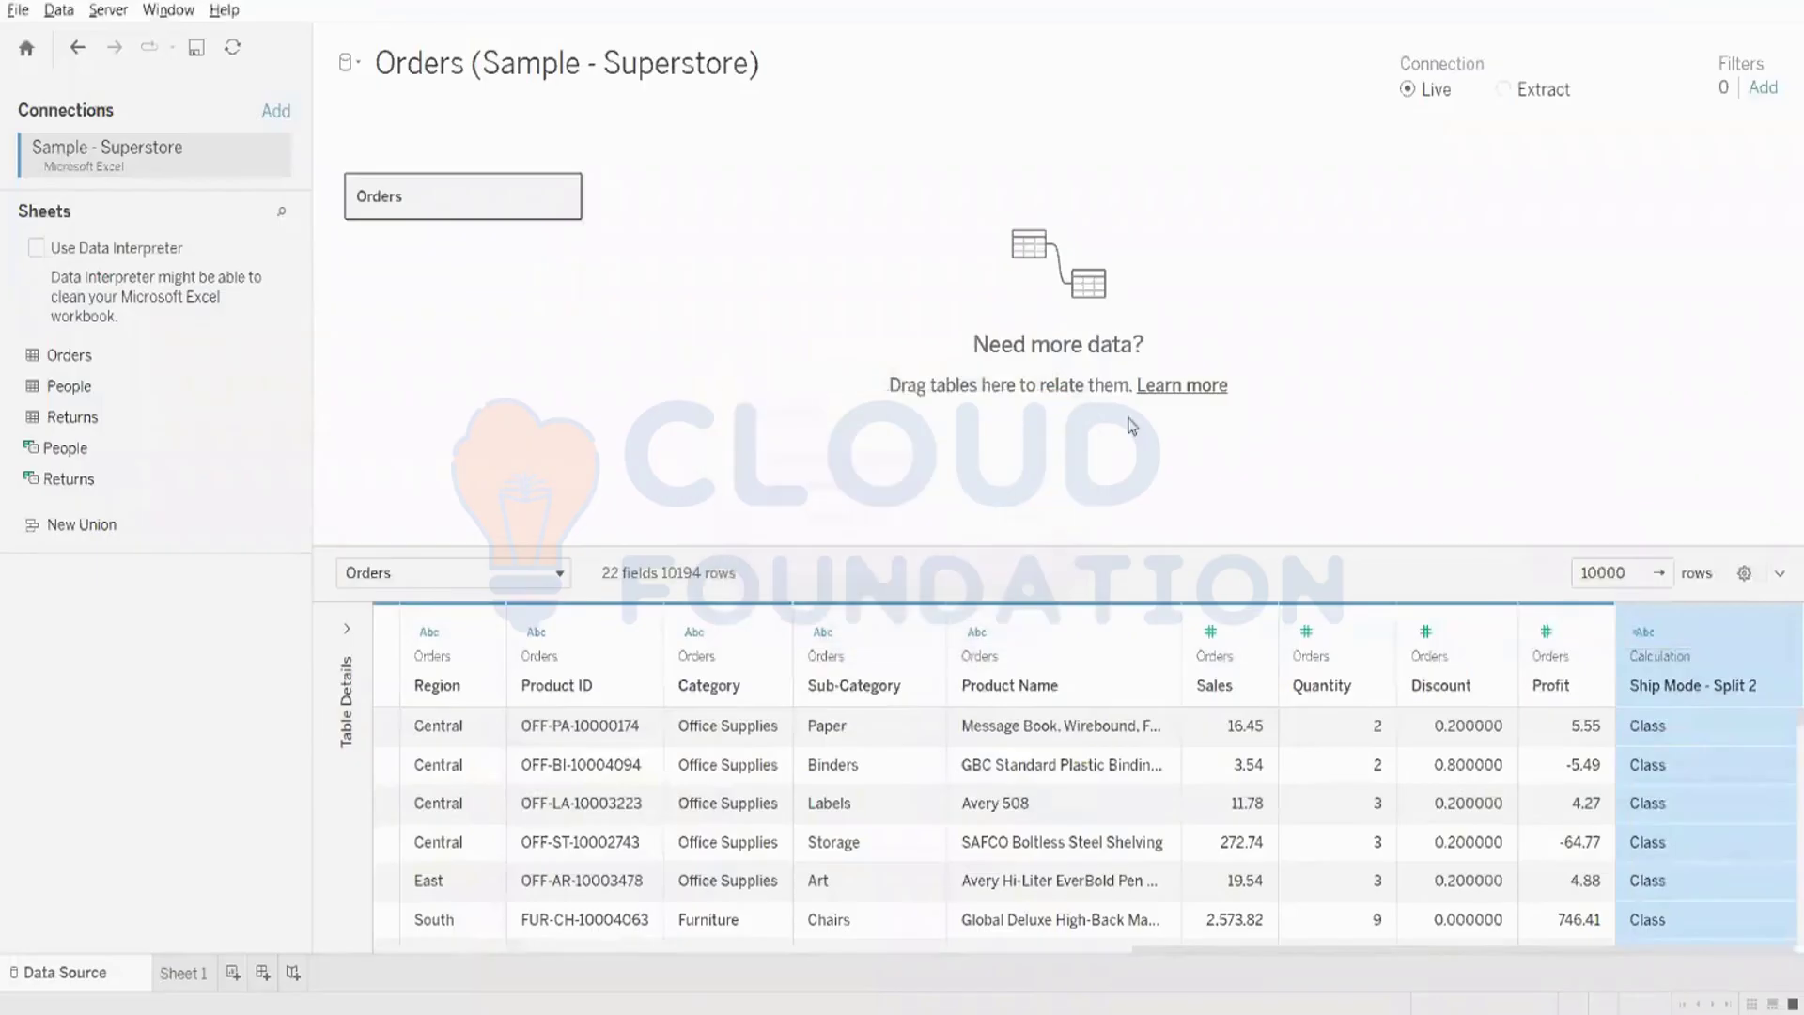
left_click(1780, 636)
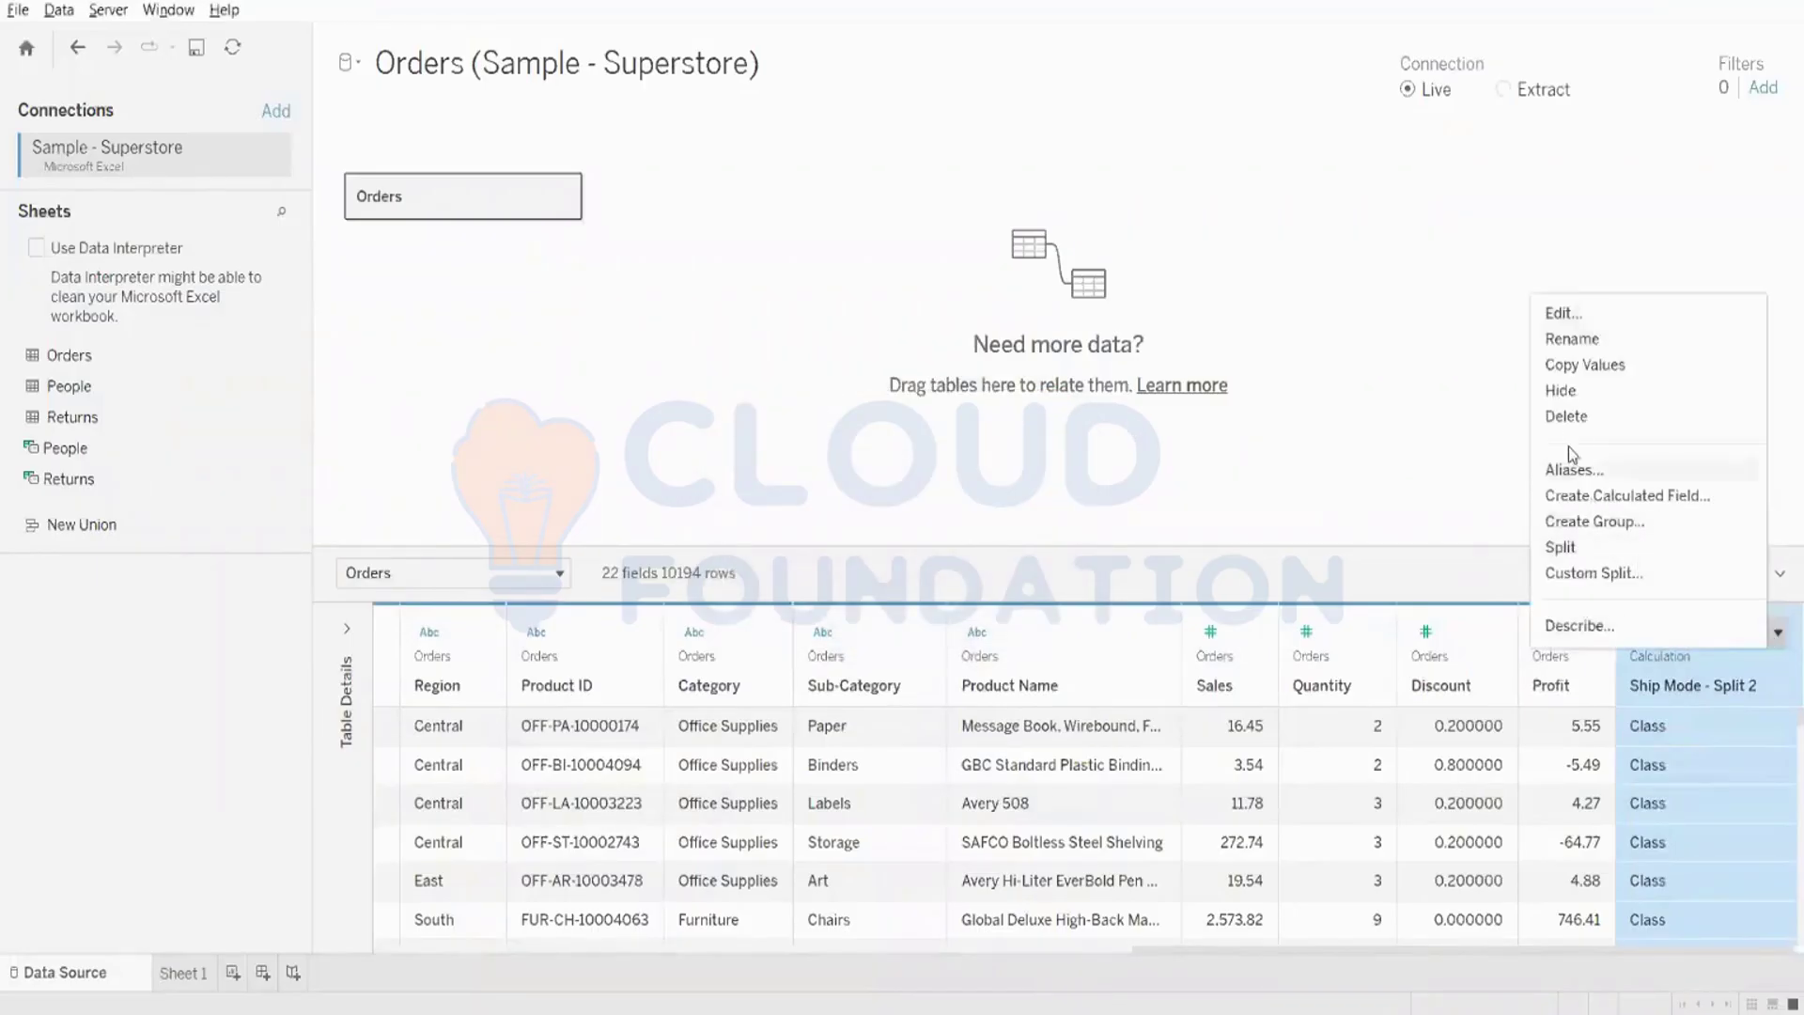
left_click(1566, 417)
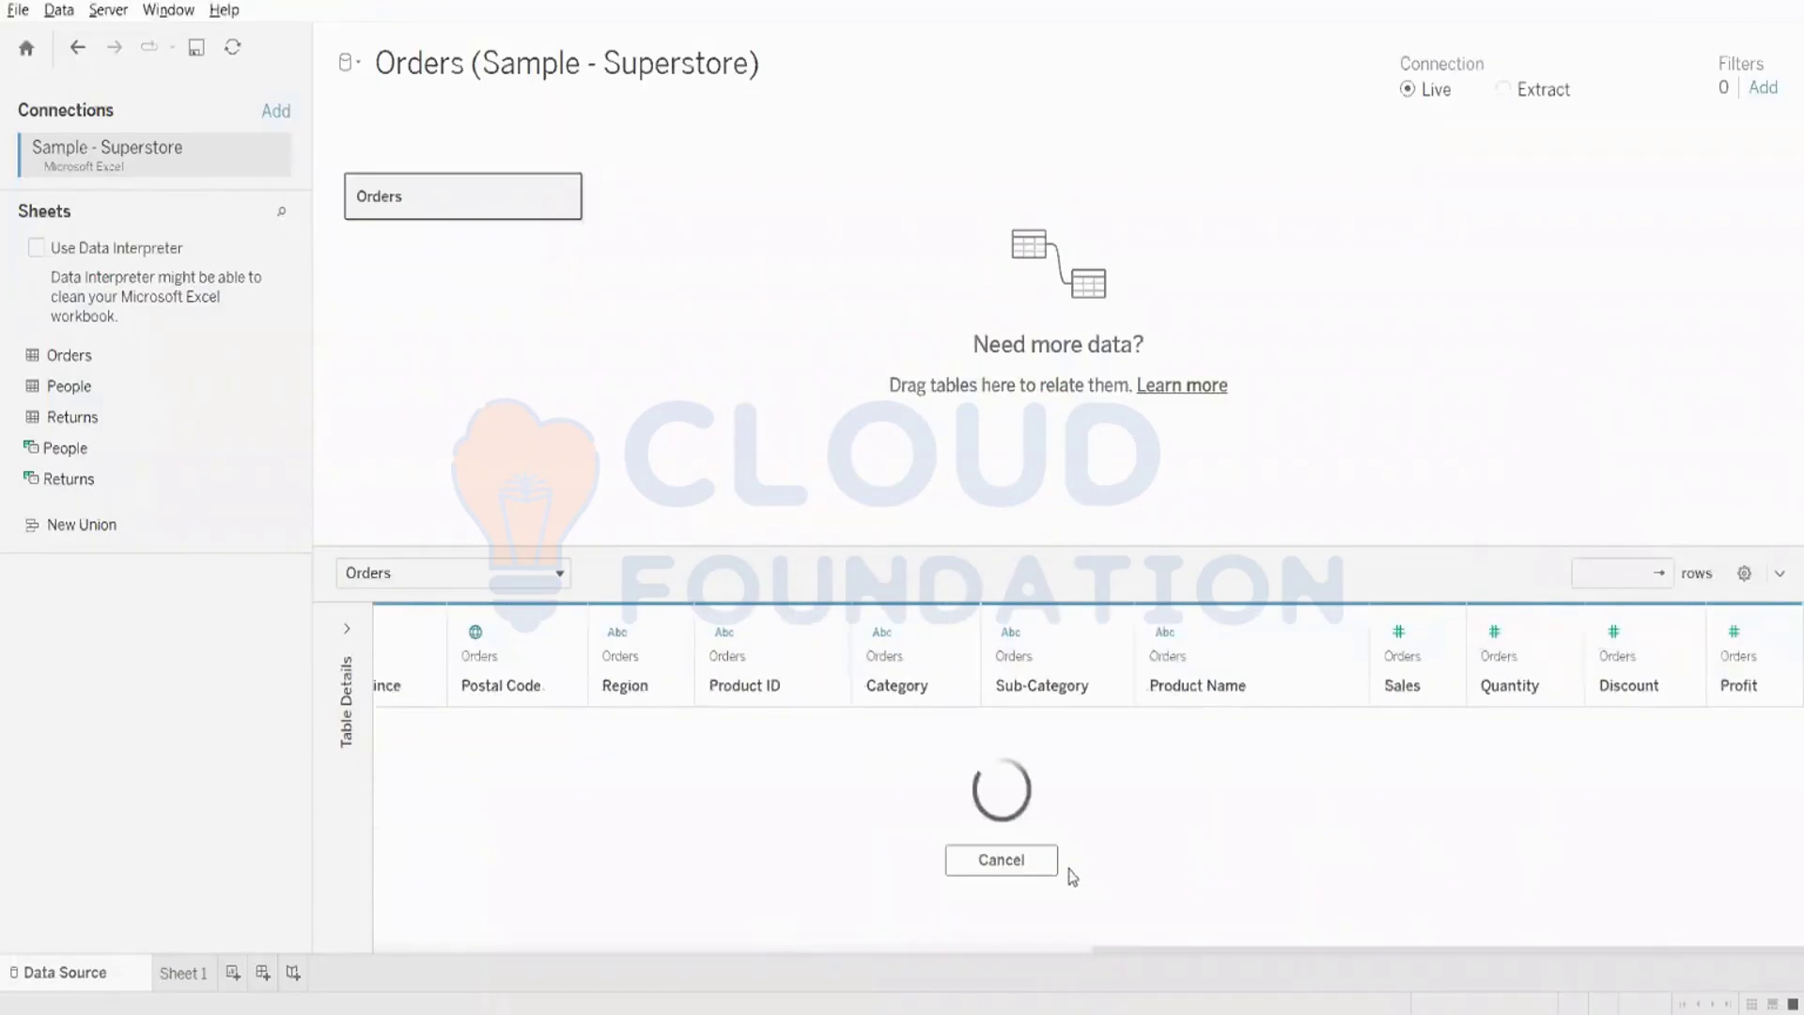
- Apply a custom split to the Customer ID field with the separator "-", splitting off the first 1 column
left_click_drag(1098, 950, 229, 920)
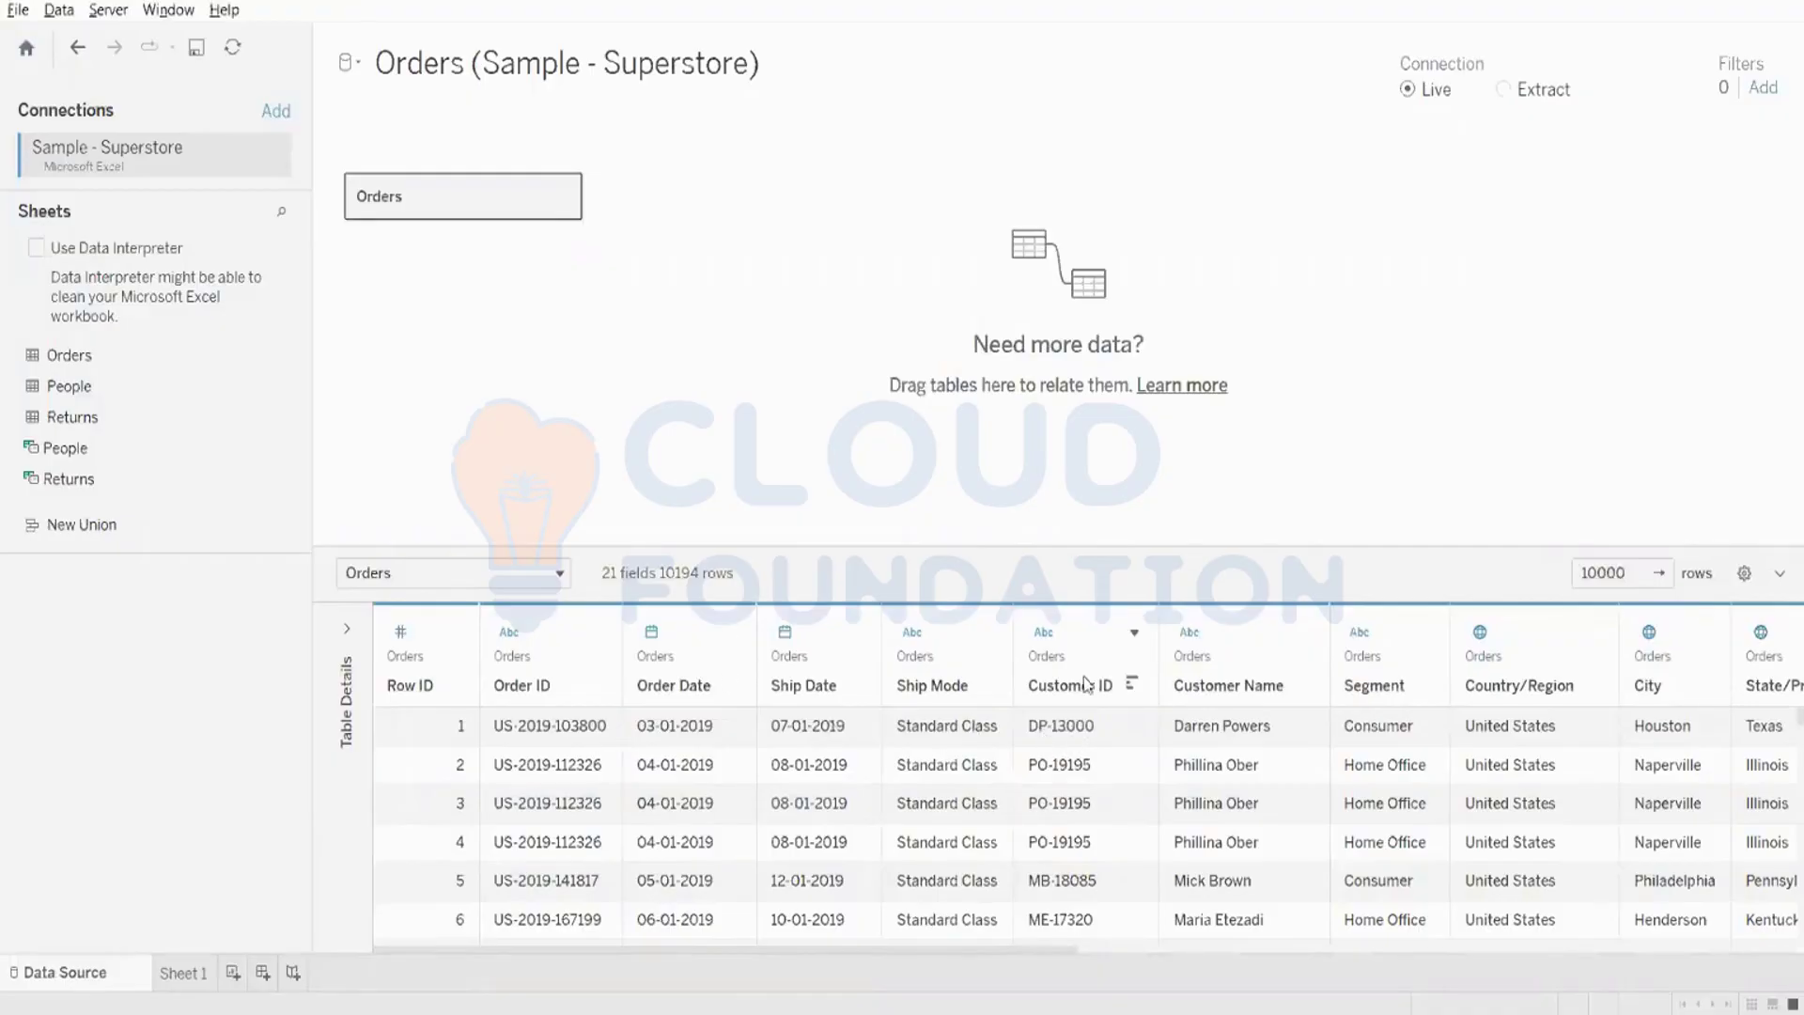
left_click(1041, 730)
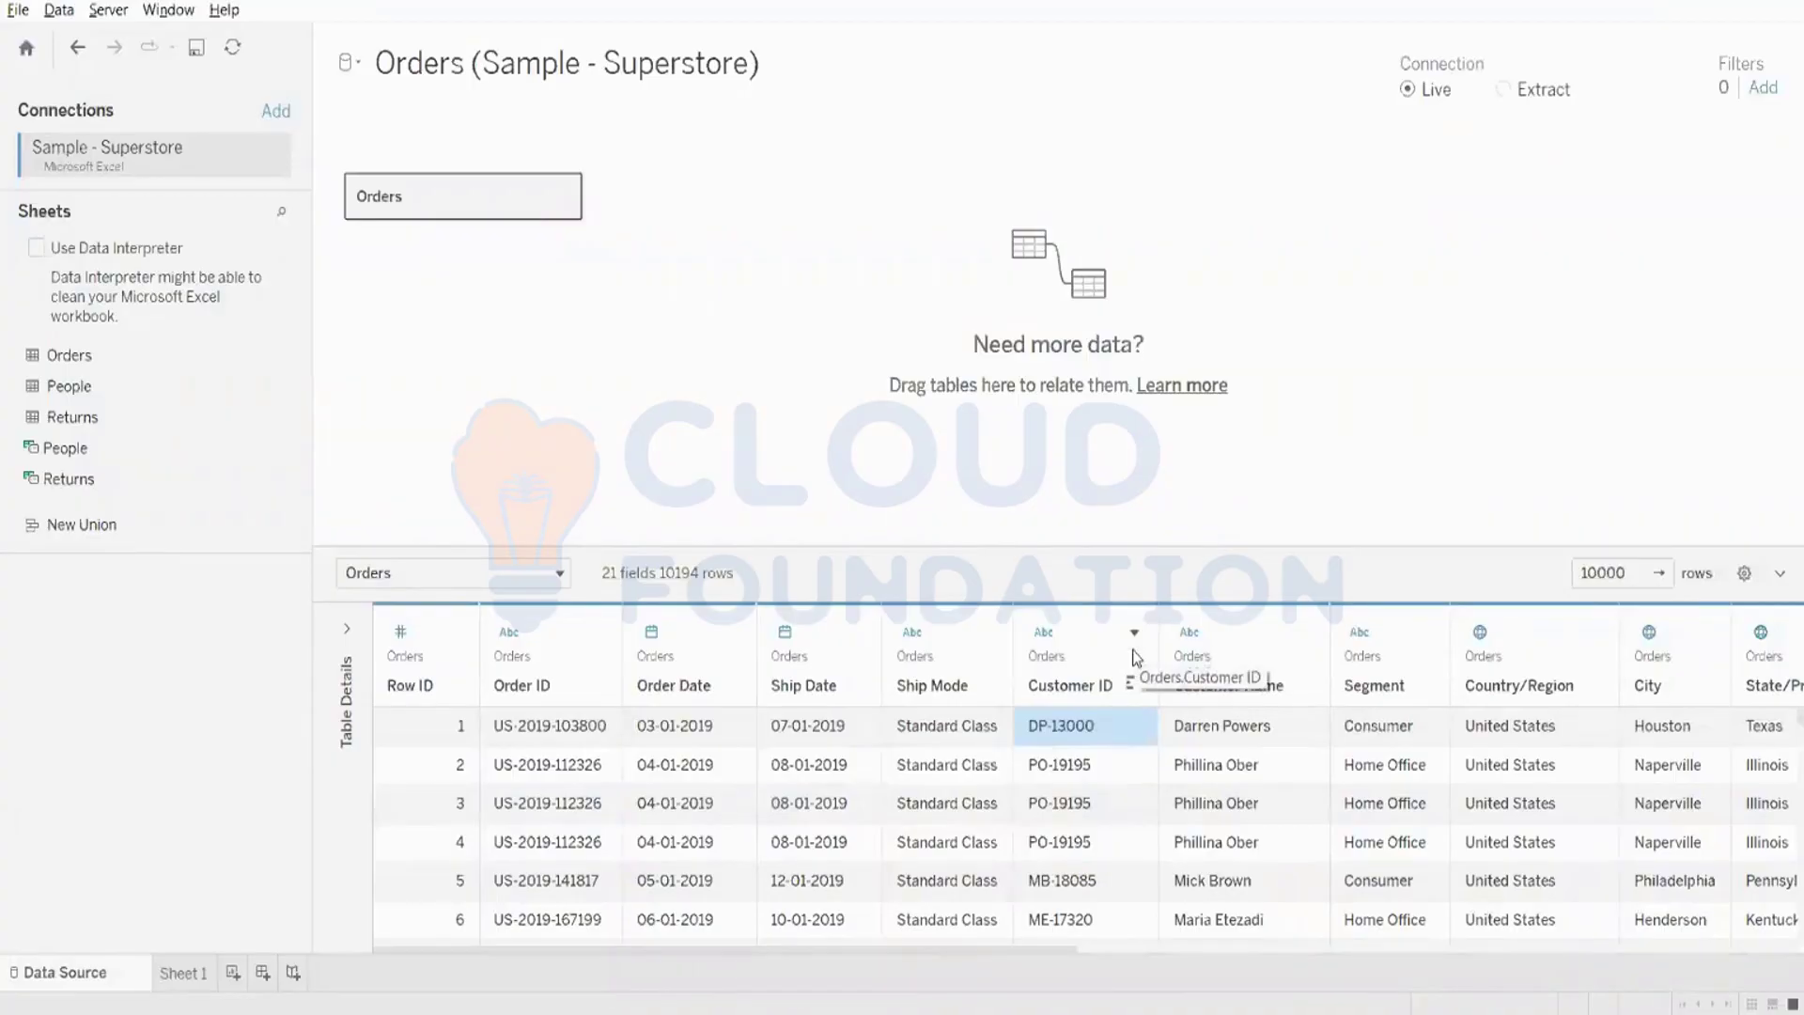
left_click(1134, 633)
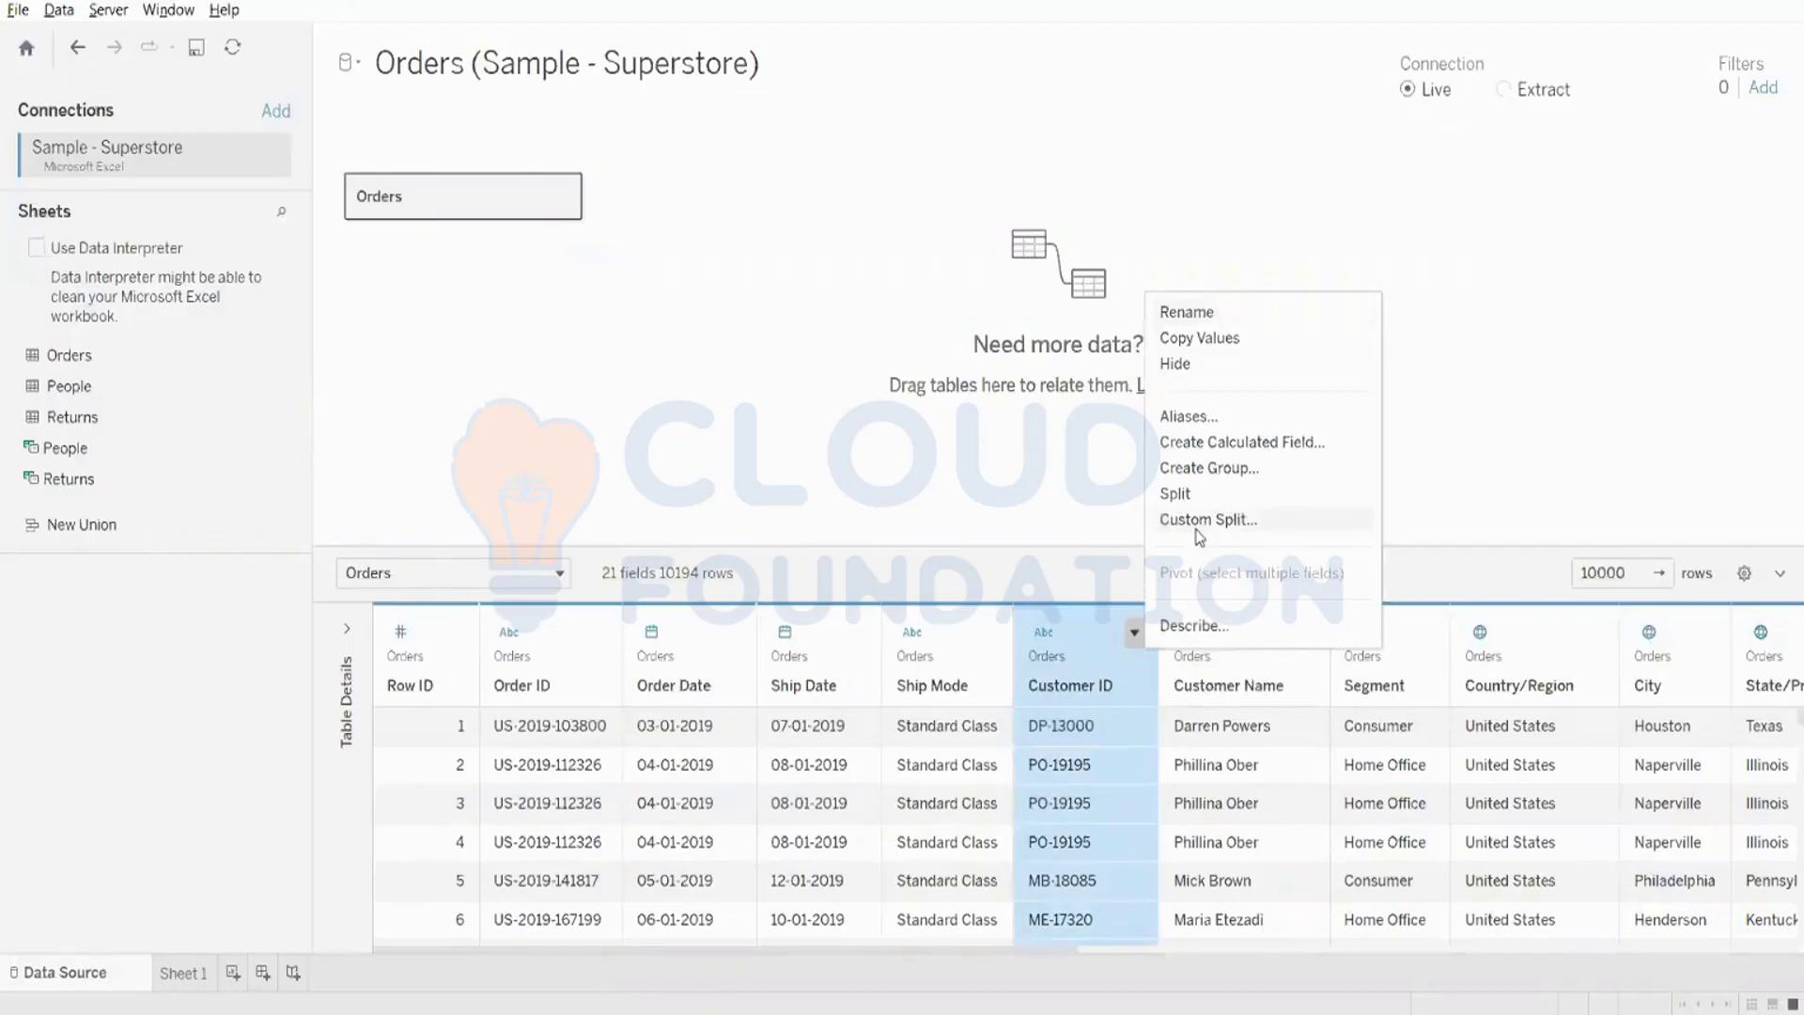
left_click(1198, 529)
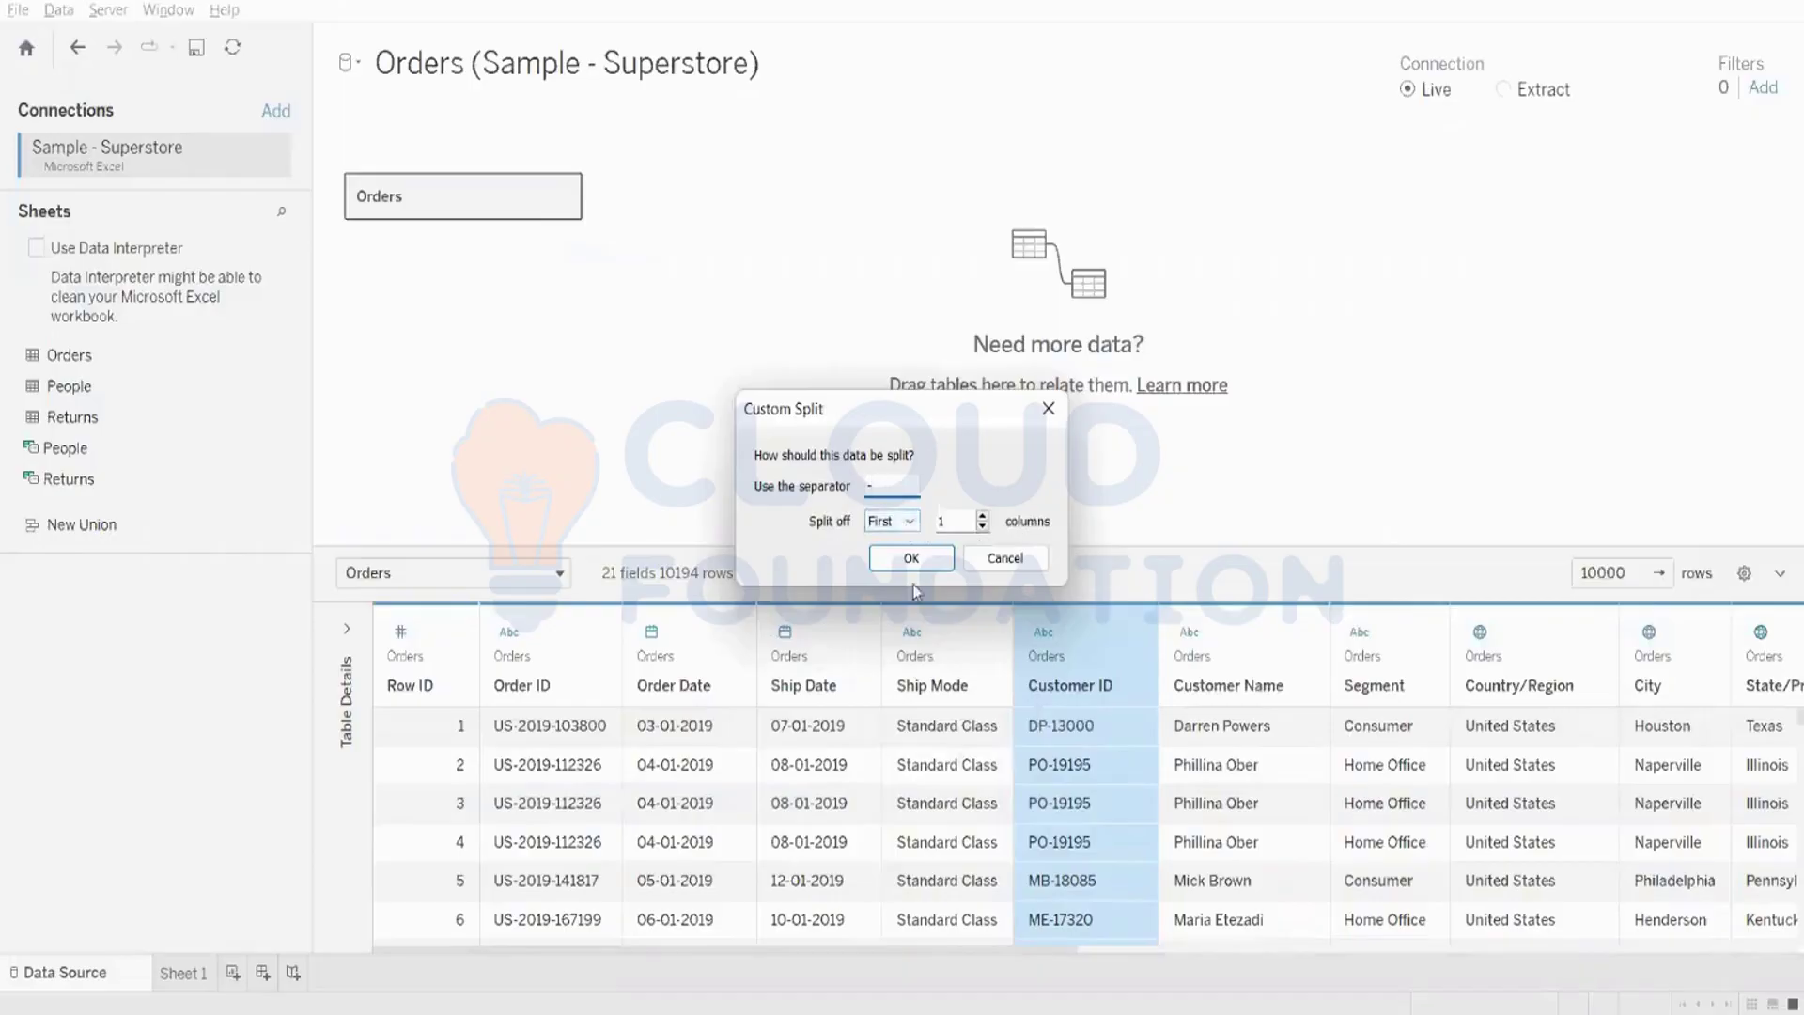
left_click(939, 561)
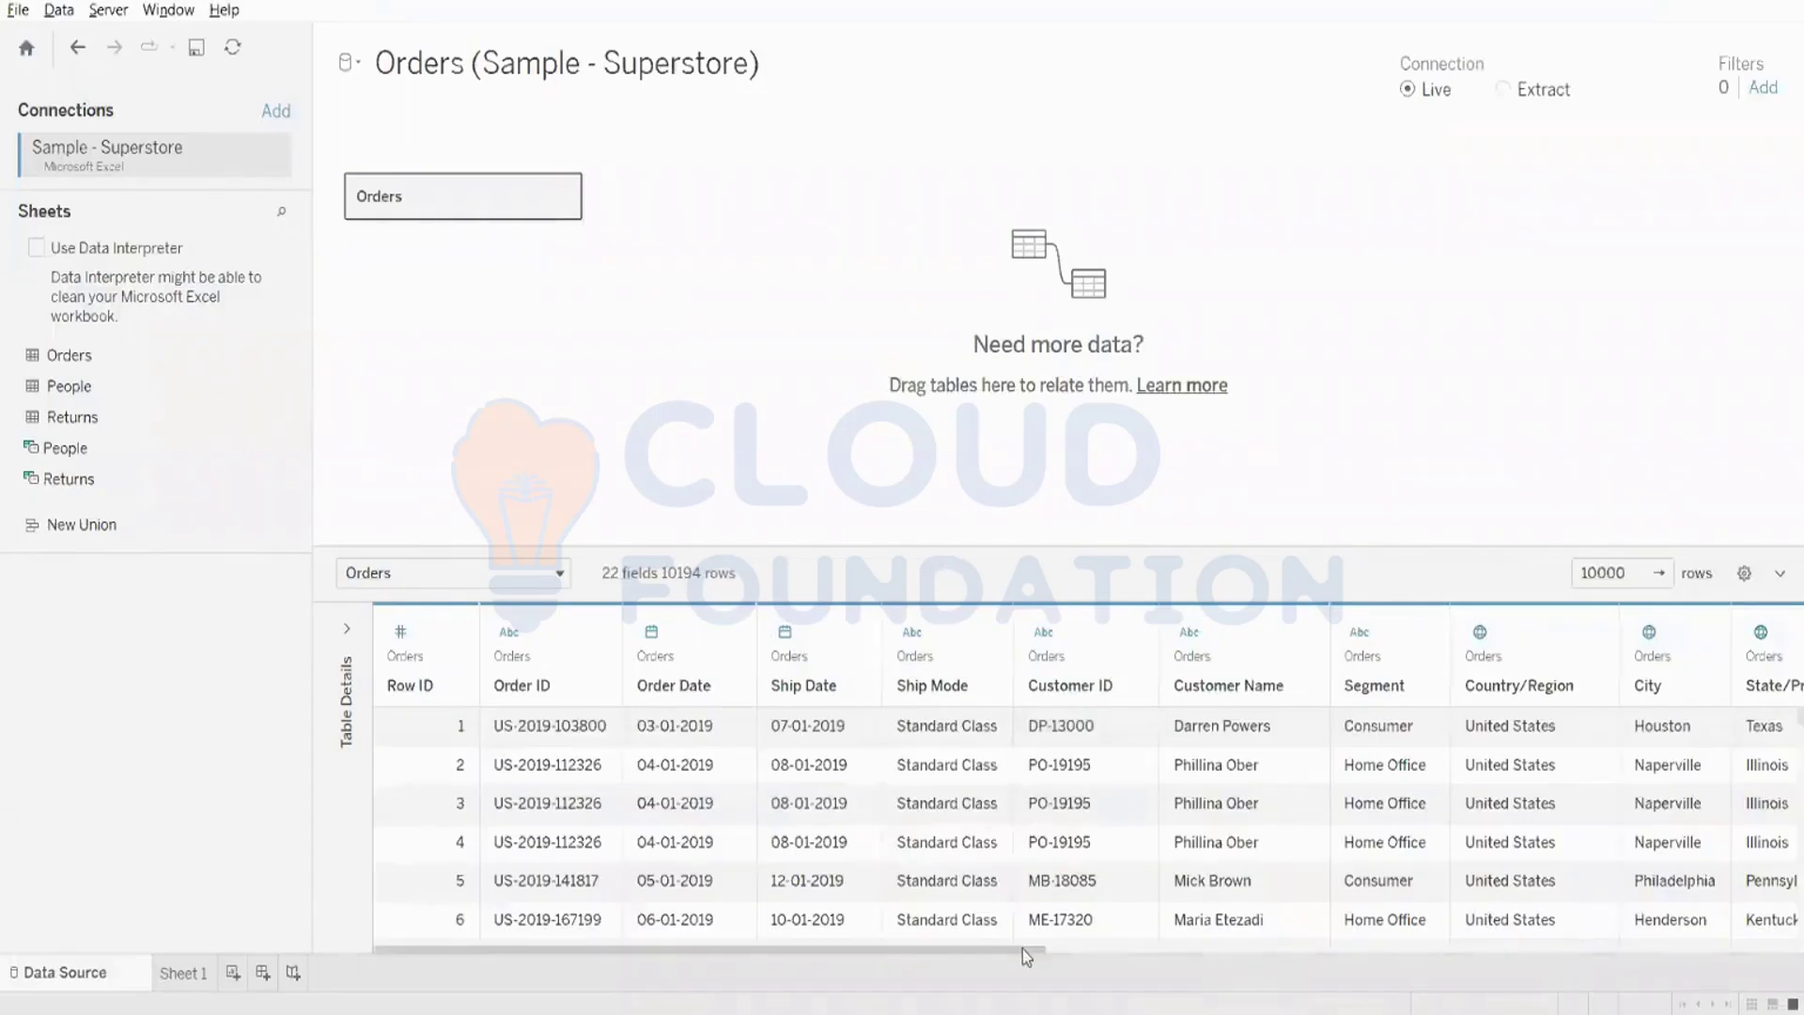
- Examine the values in the Customer ID - Split 1 field row by row against the Customer ID column
left_click_drag(1023, 949, 1174, 958)
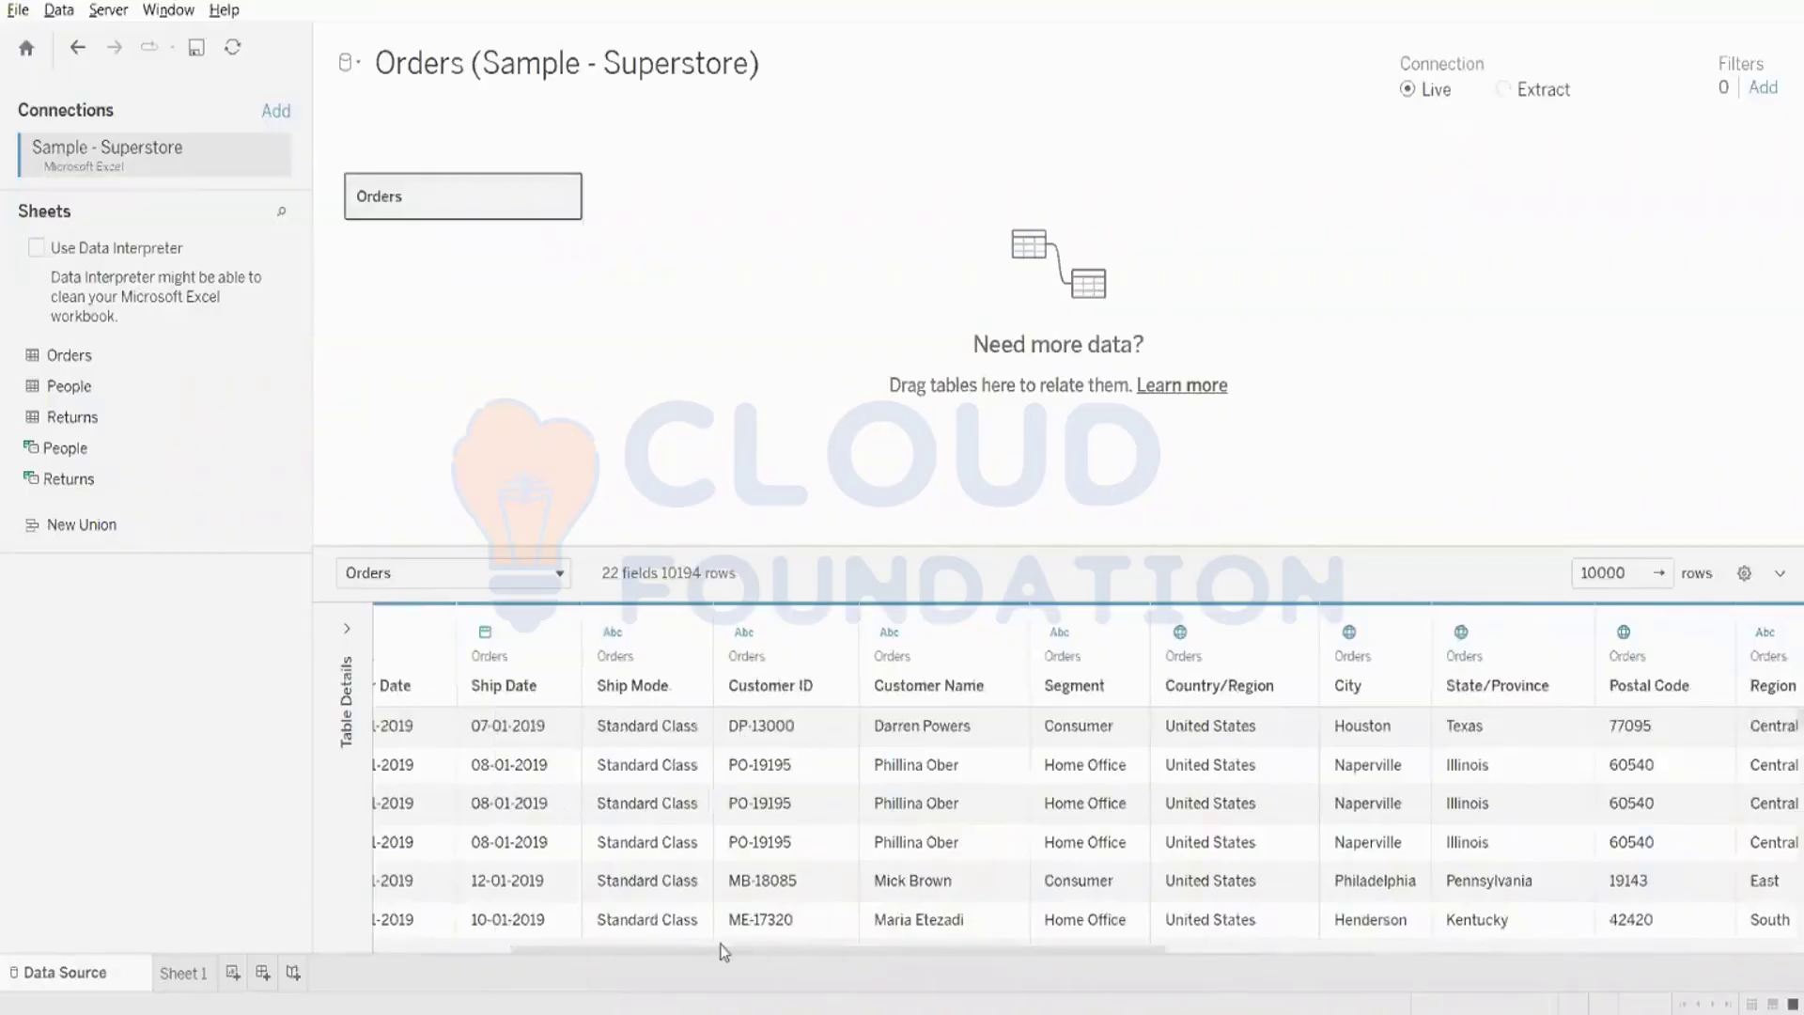
left_click_drag(705, 959, 1356, 954)
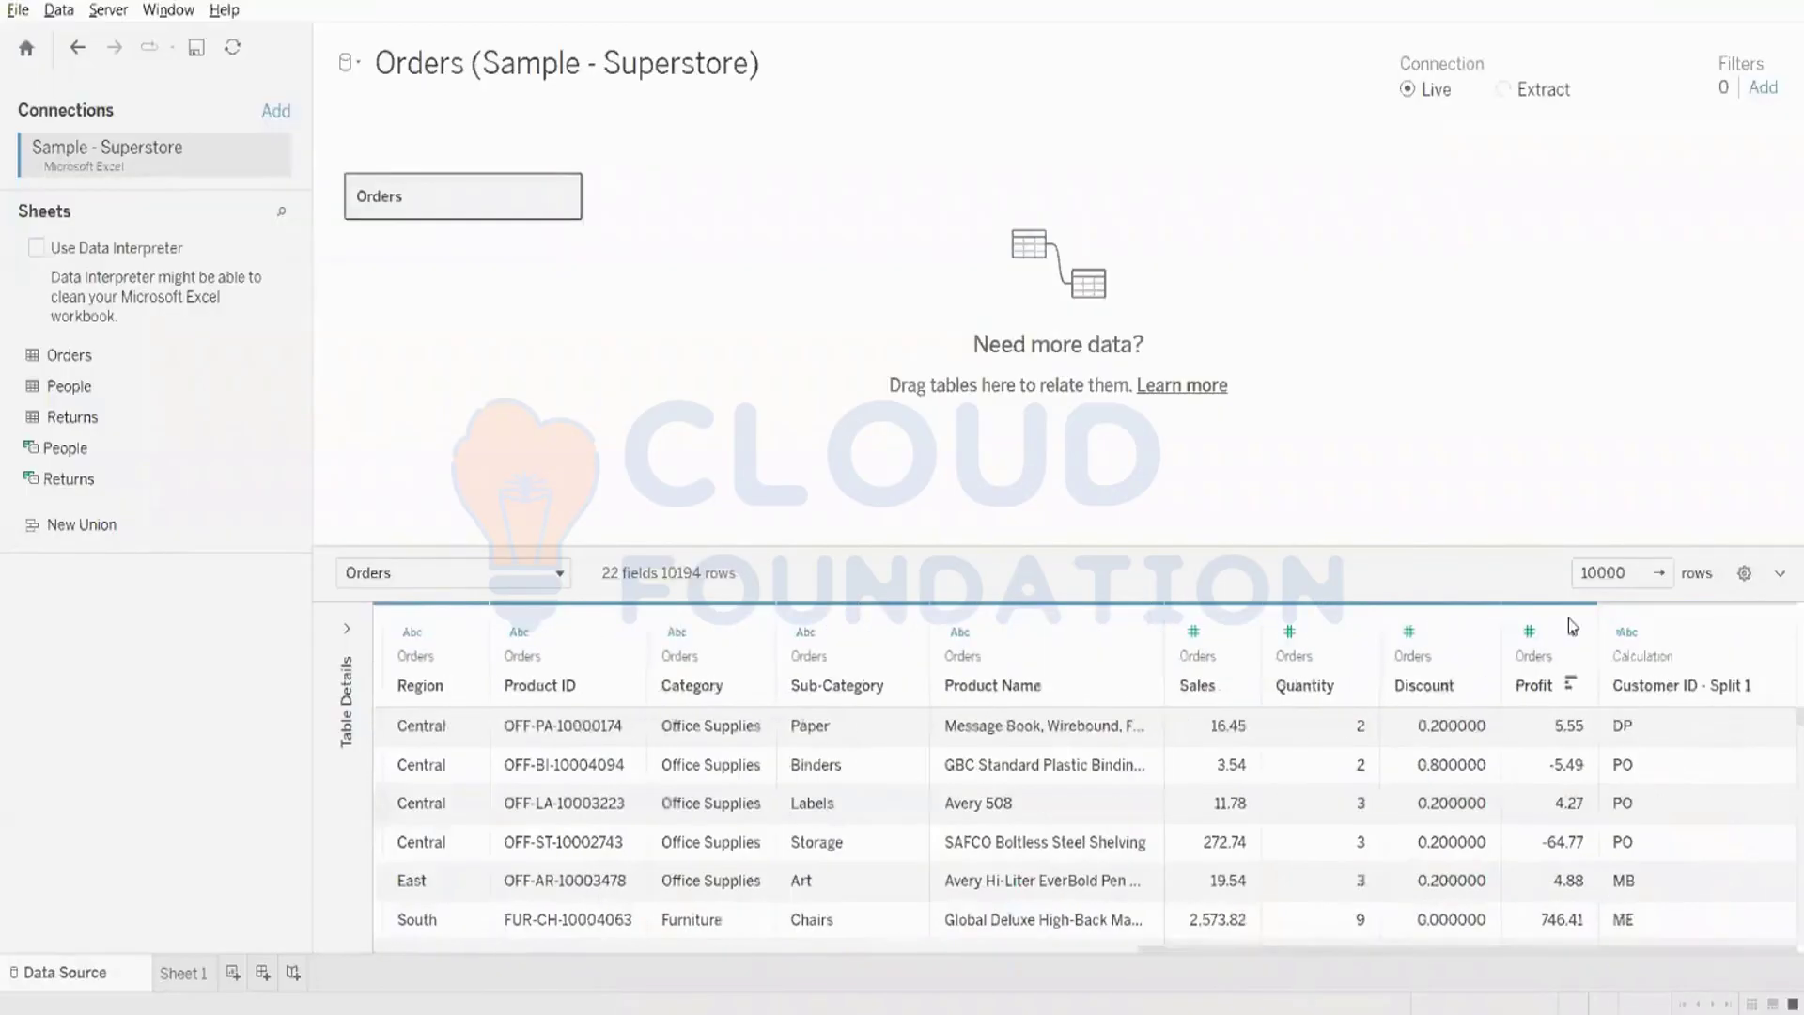
left_click_drag(1649, 621, 1352, 658)
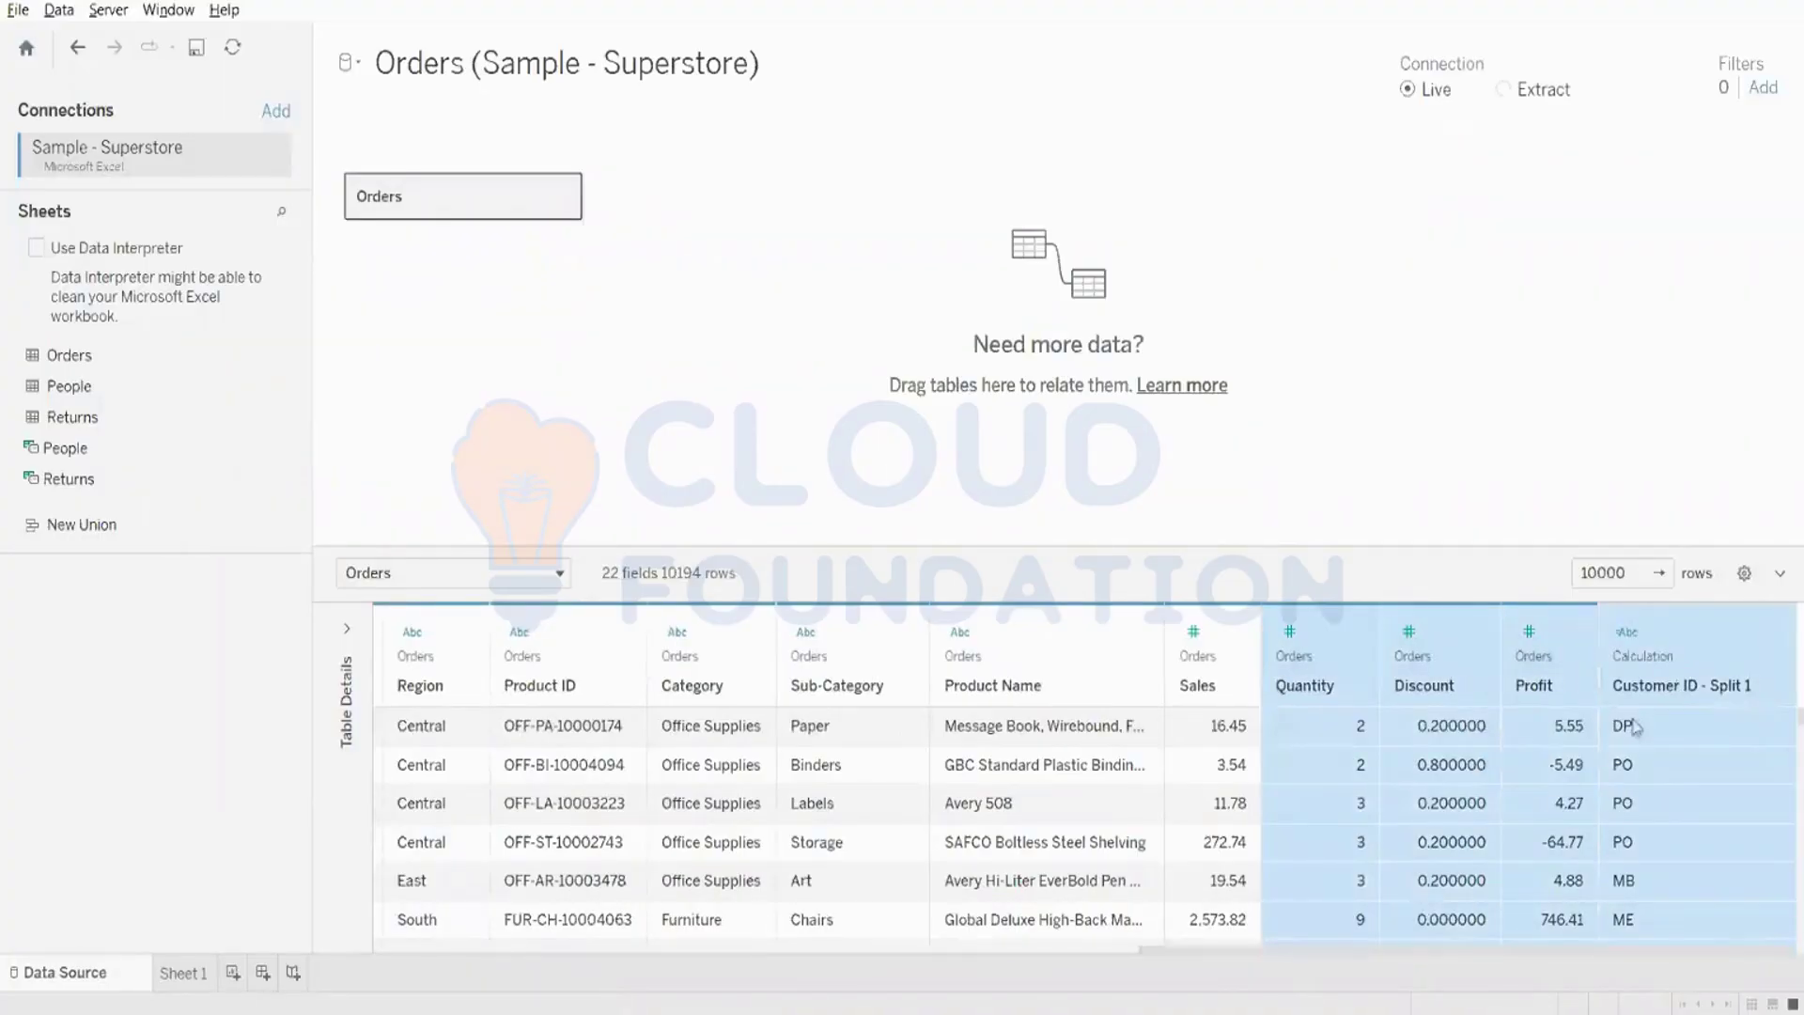
left_click(1636, 626)
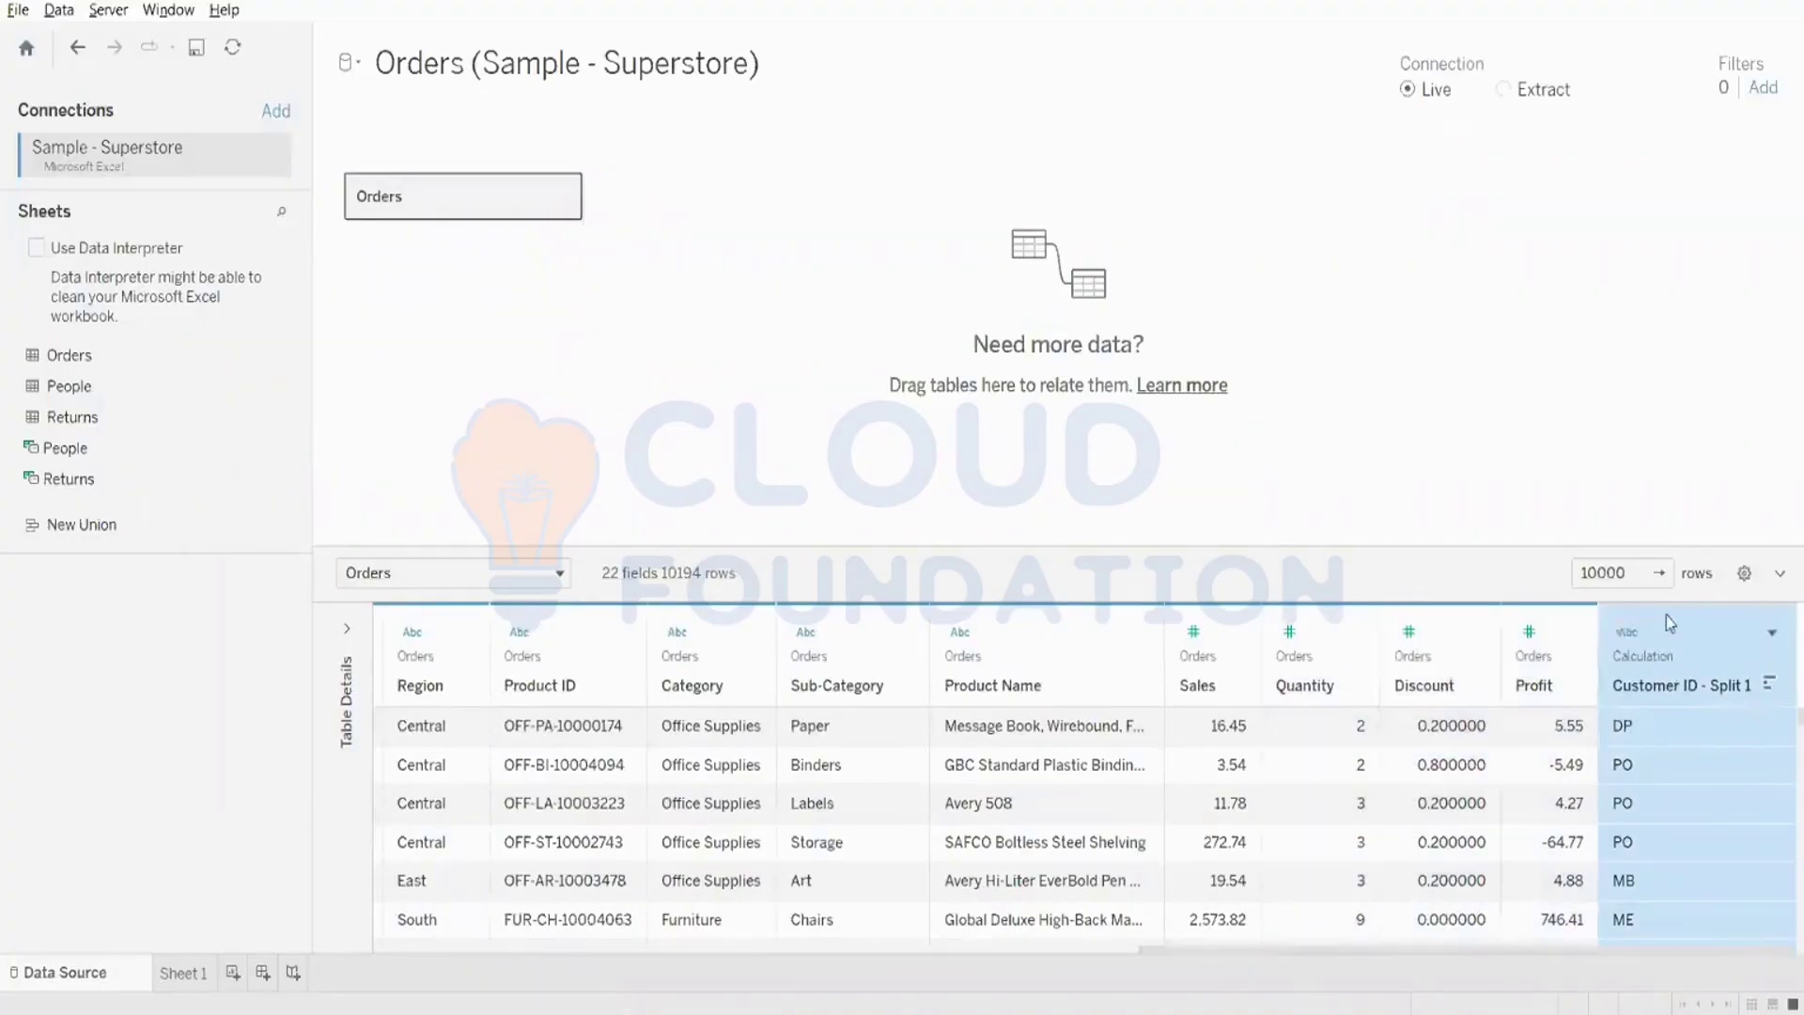
left_click(1771, 632)
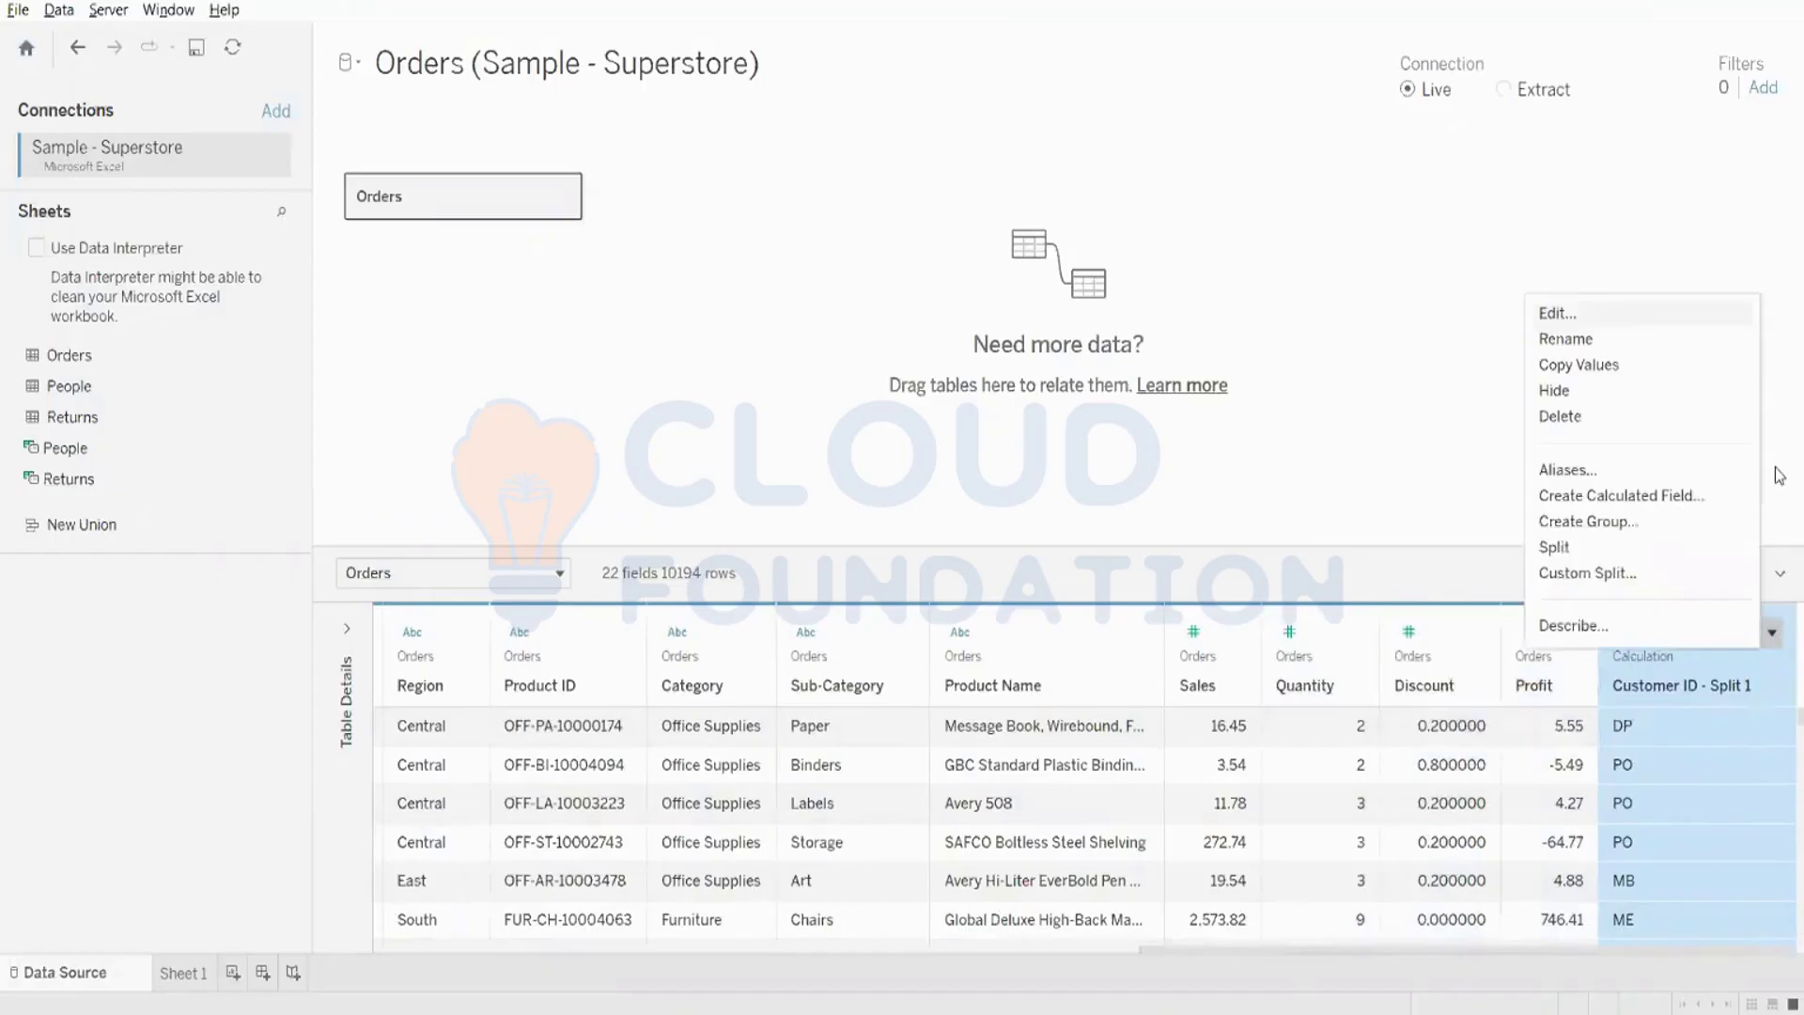
left_click(1779, 474)
left_click(1649, 731)
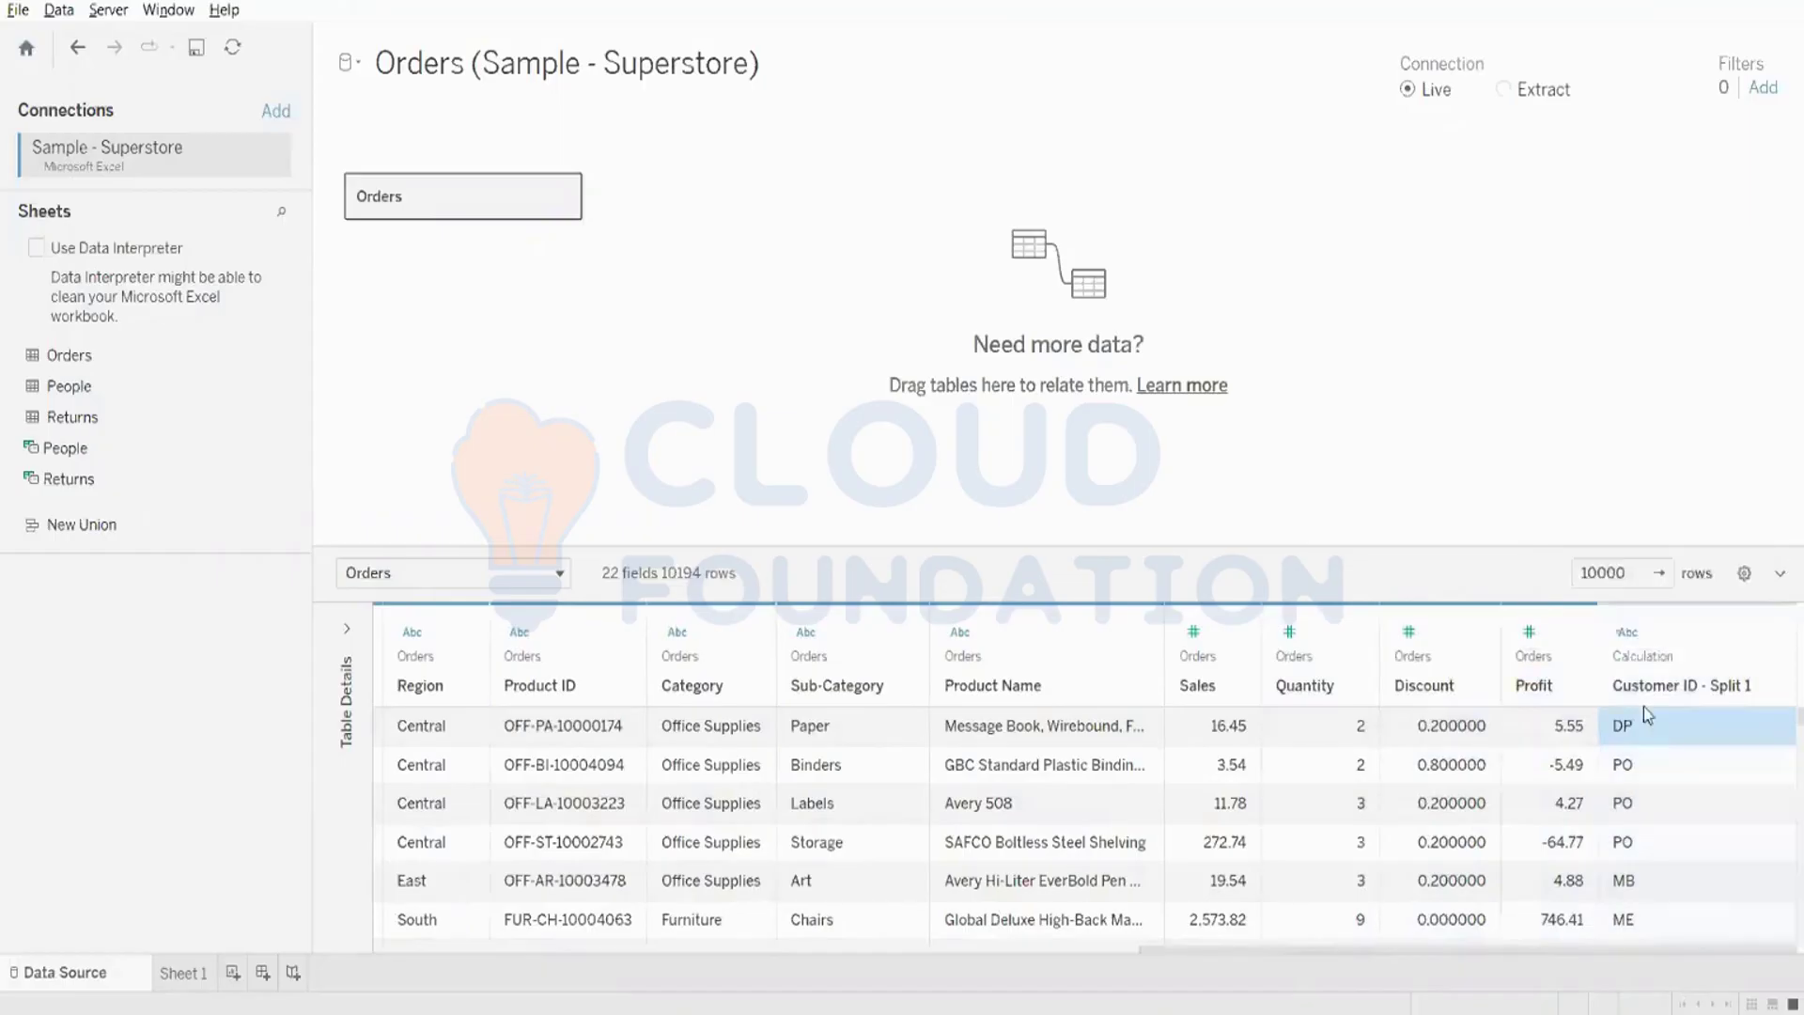
left_click(1652, 778)
left_click(1648, 810)
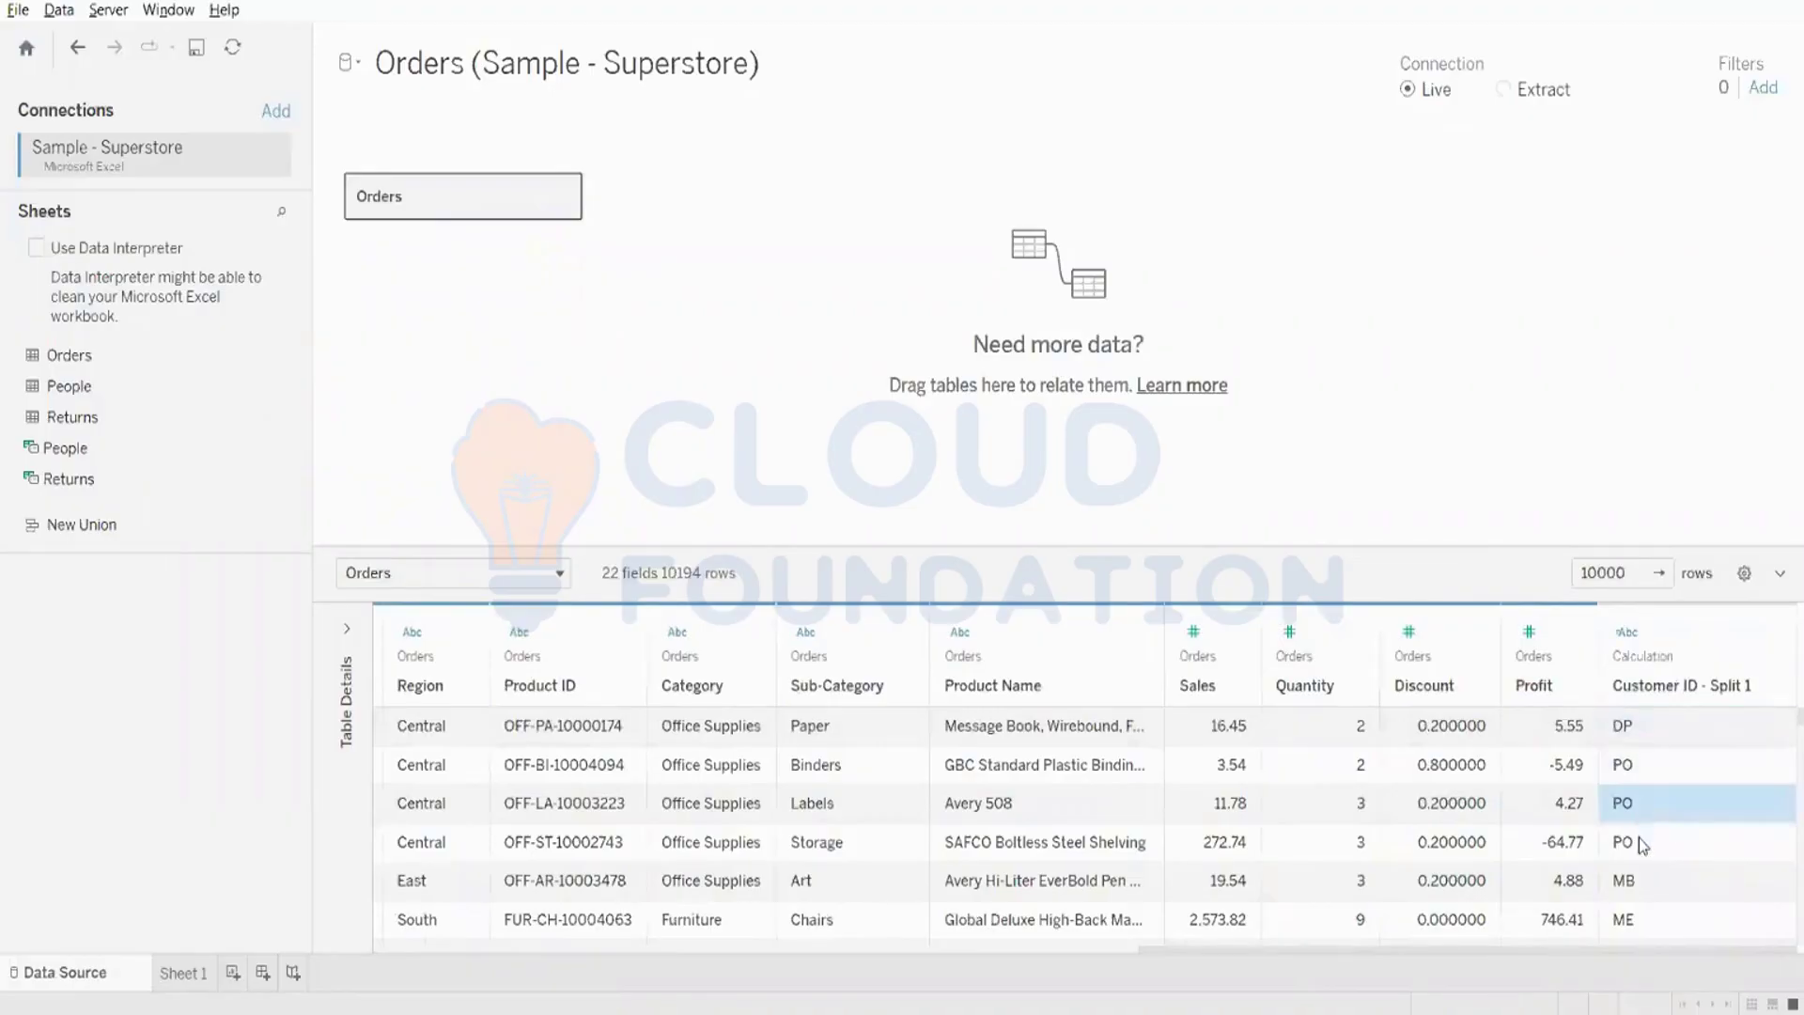
left_click(1643, 844)
left_click(1644, 881)
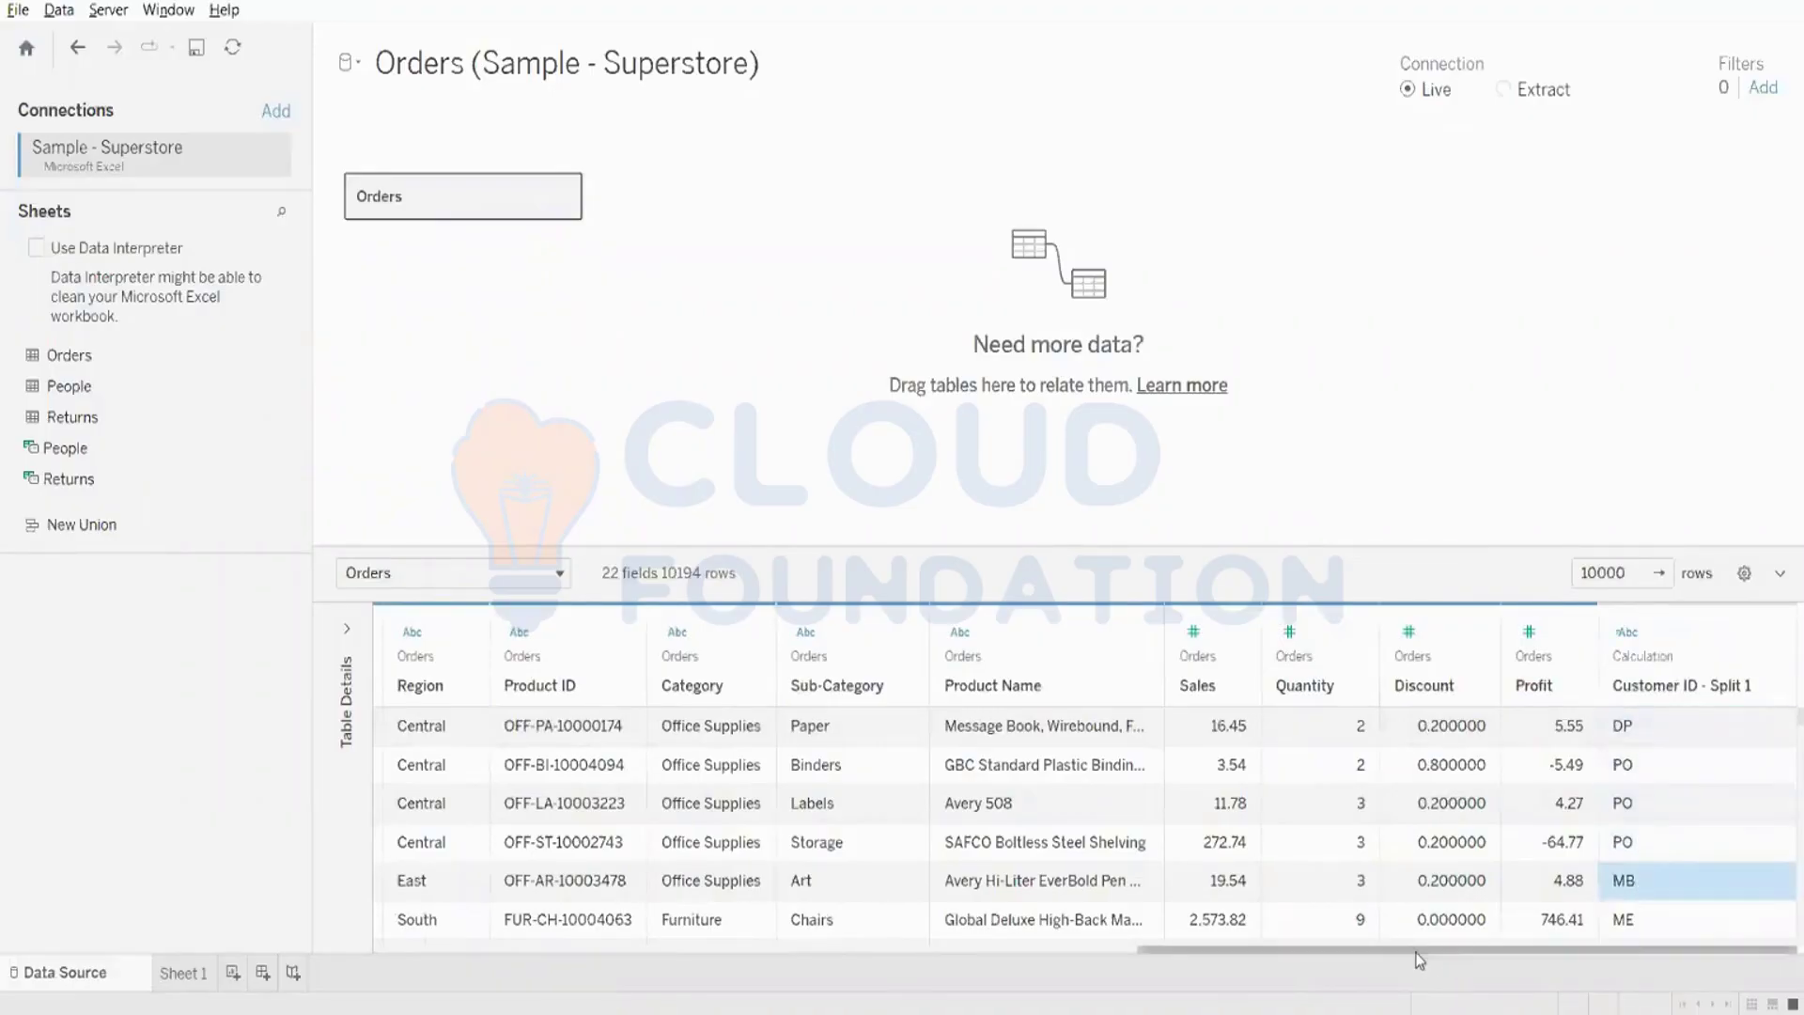
- Try a custom split on the Customer ID field that splits off the last 1 column without entering a separator
left_click_drag(1419, 951, 789, 952)
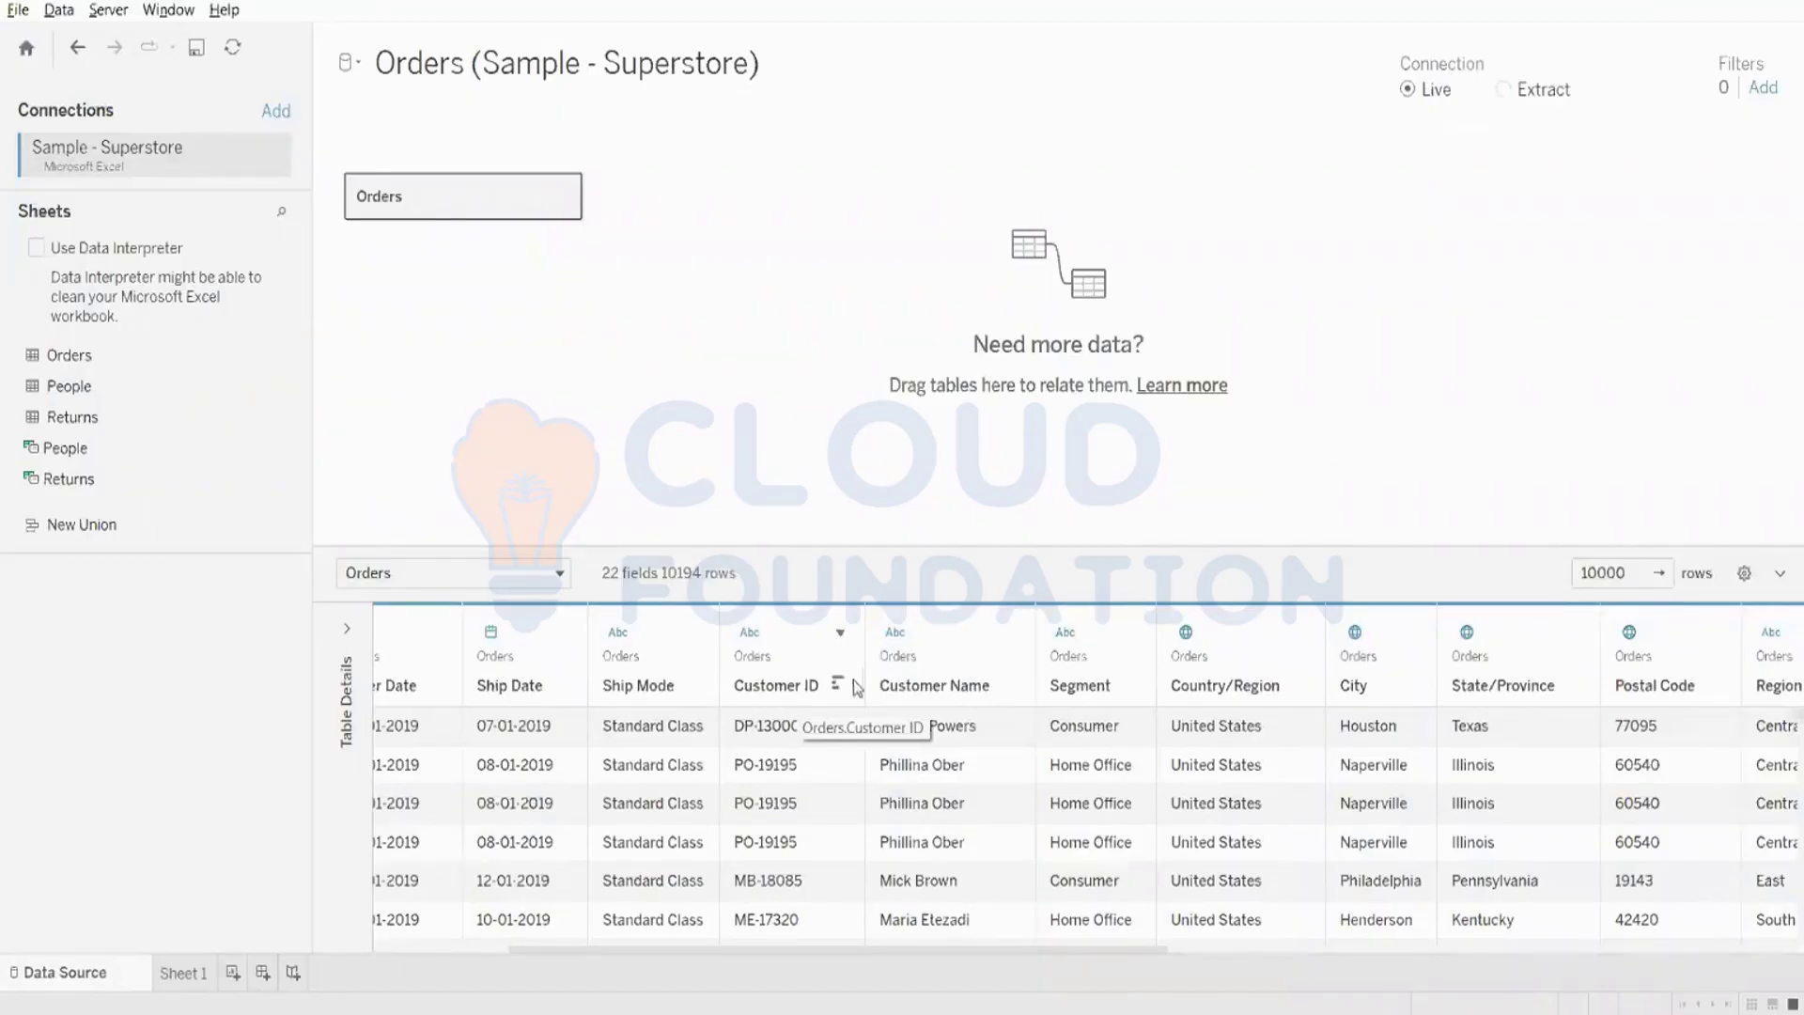
left_click(839, 636)
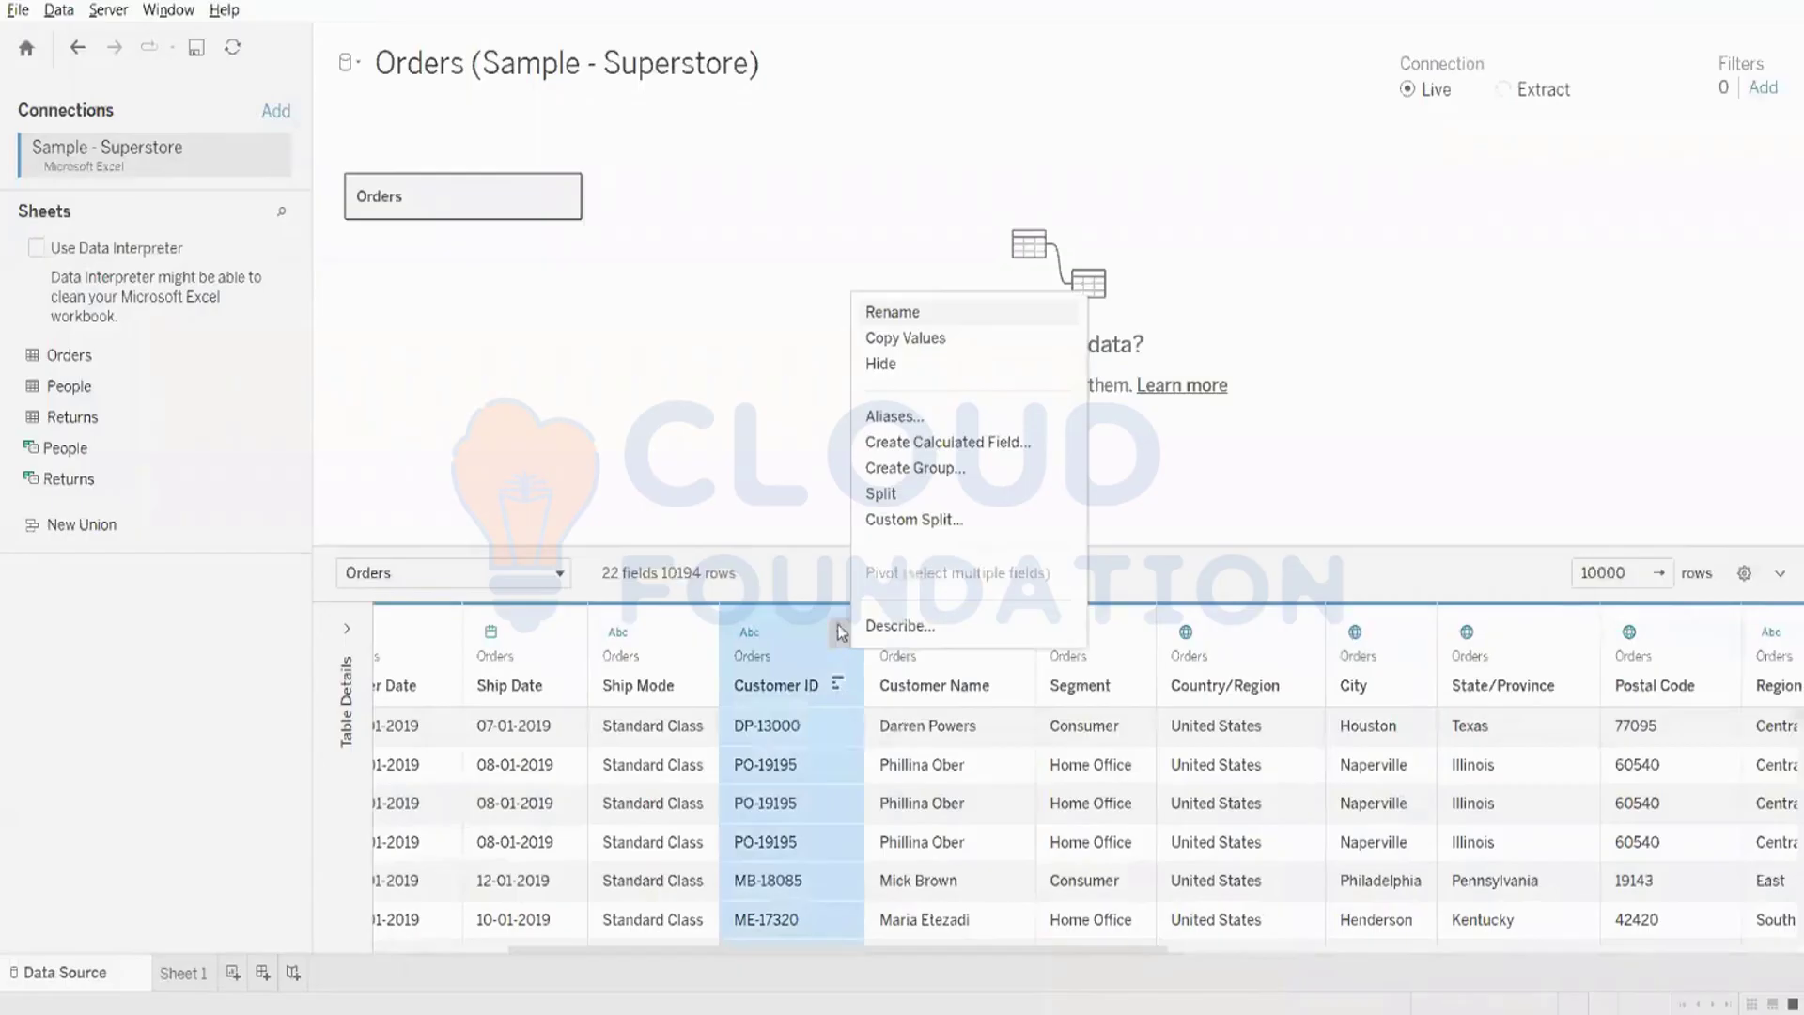
left_click(888, 520)
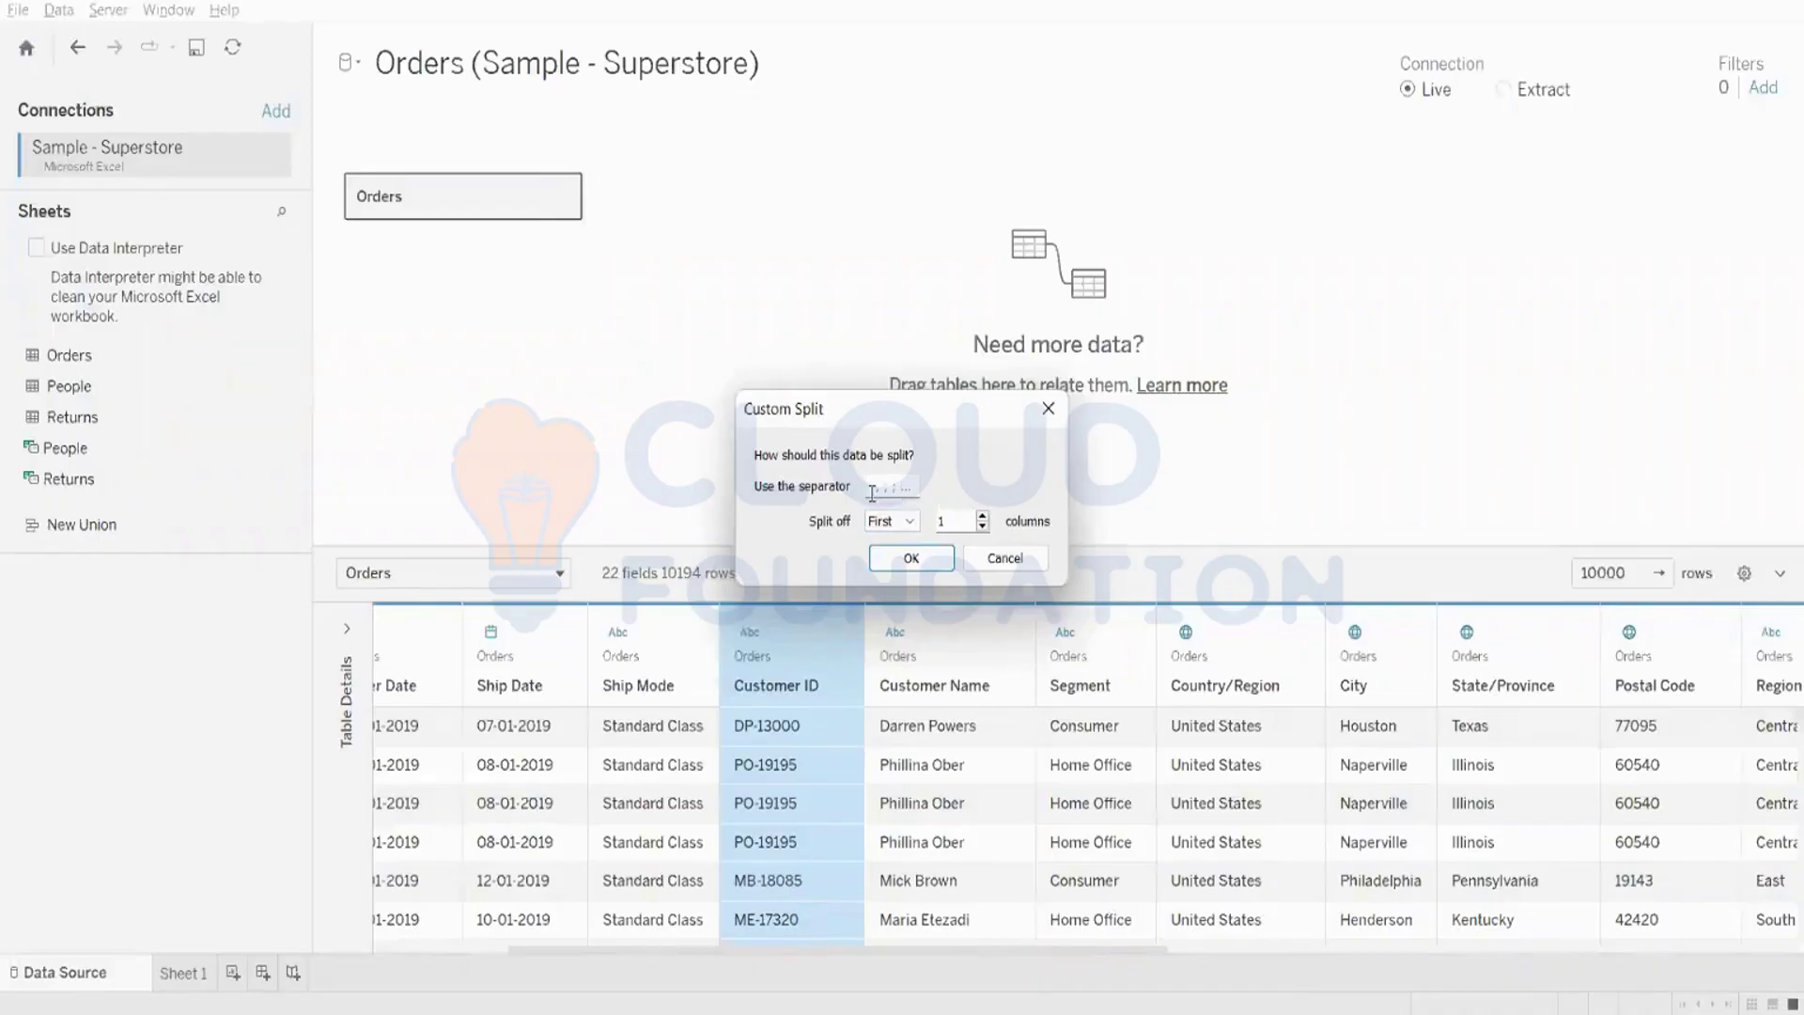
left_click(872, 491)
left_click(891, 522)
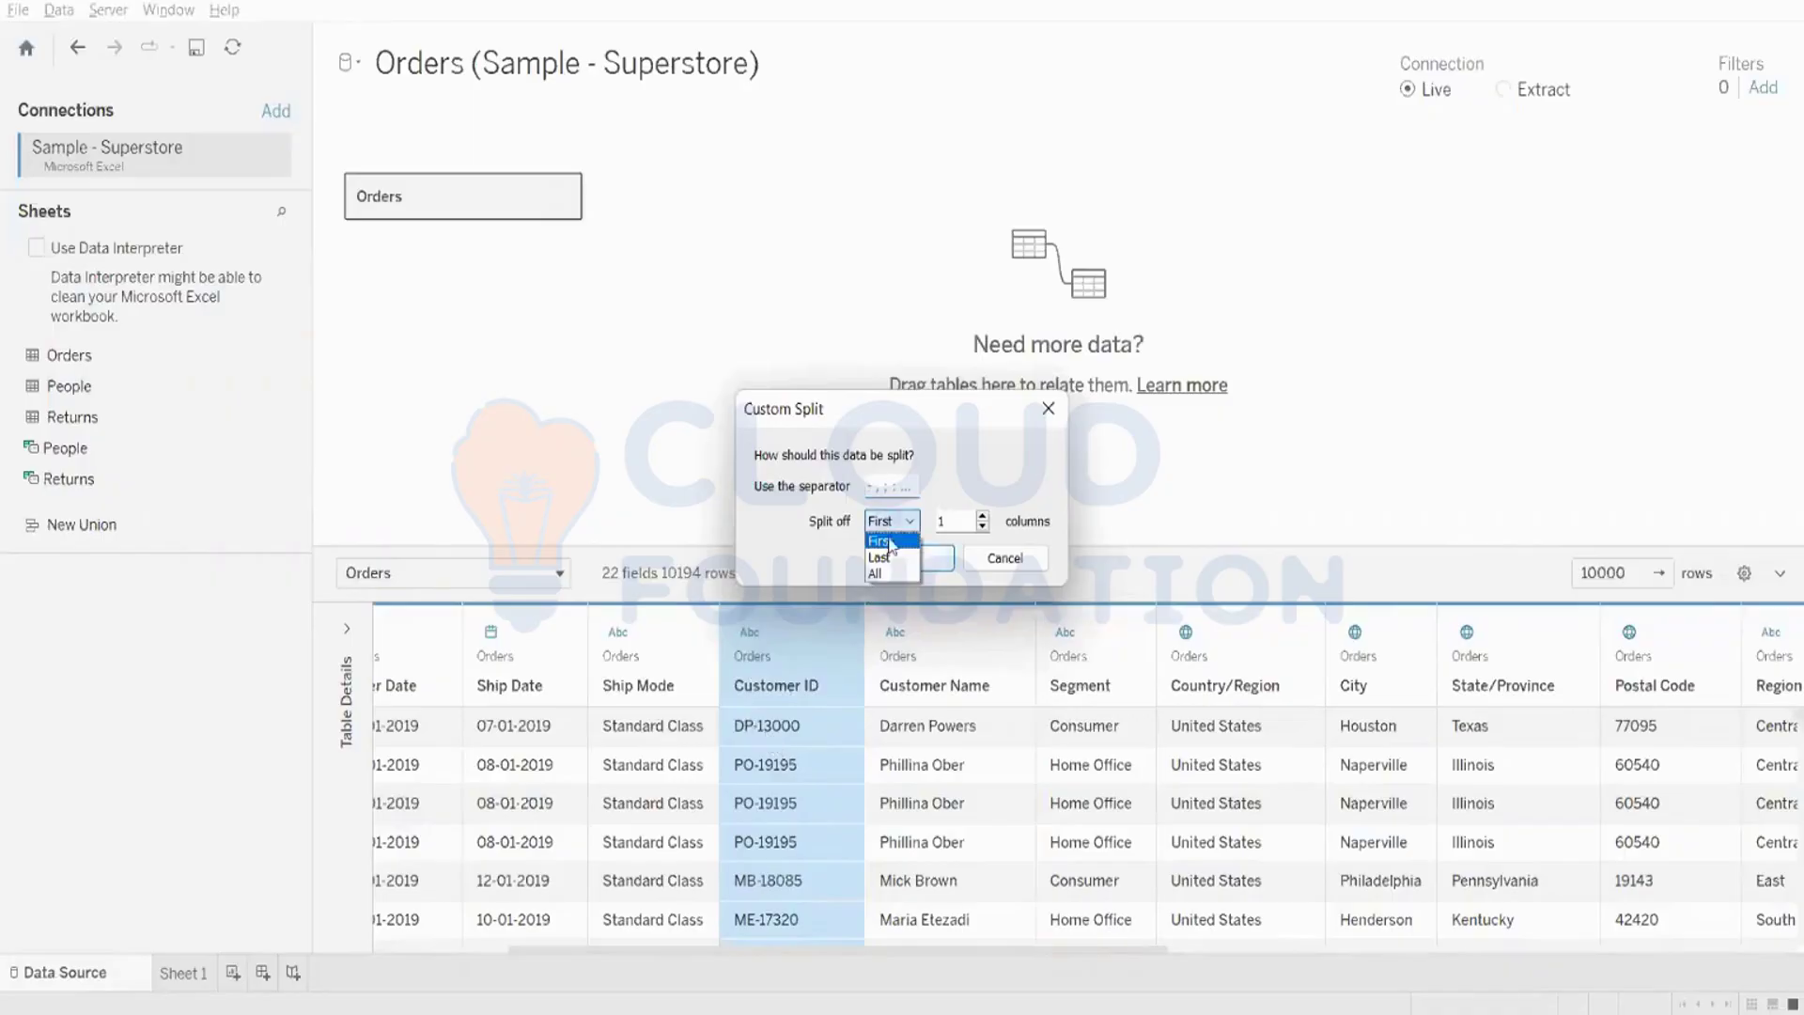
left_click(884, 558)
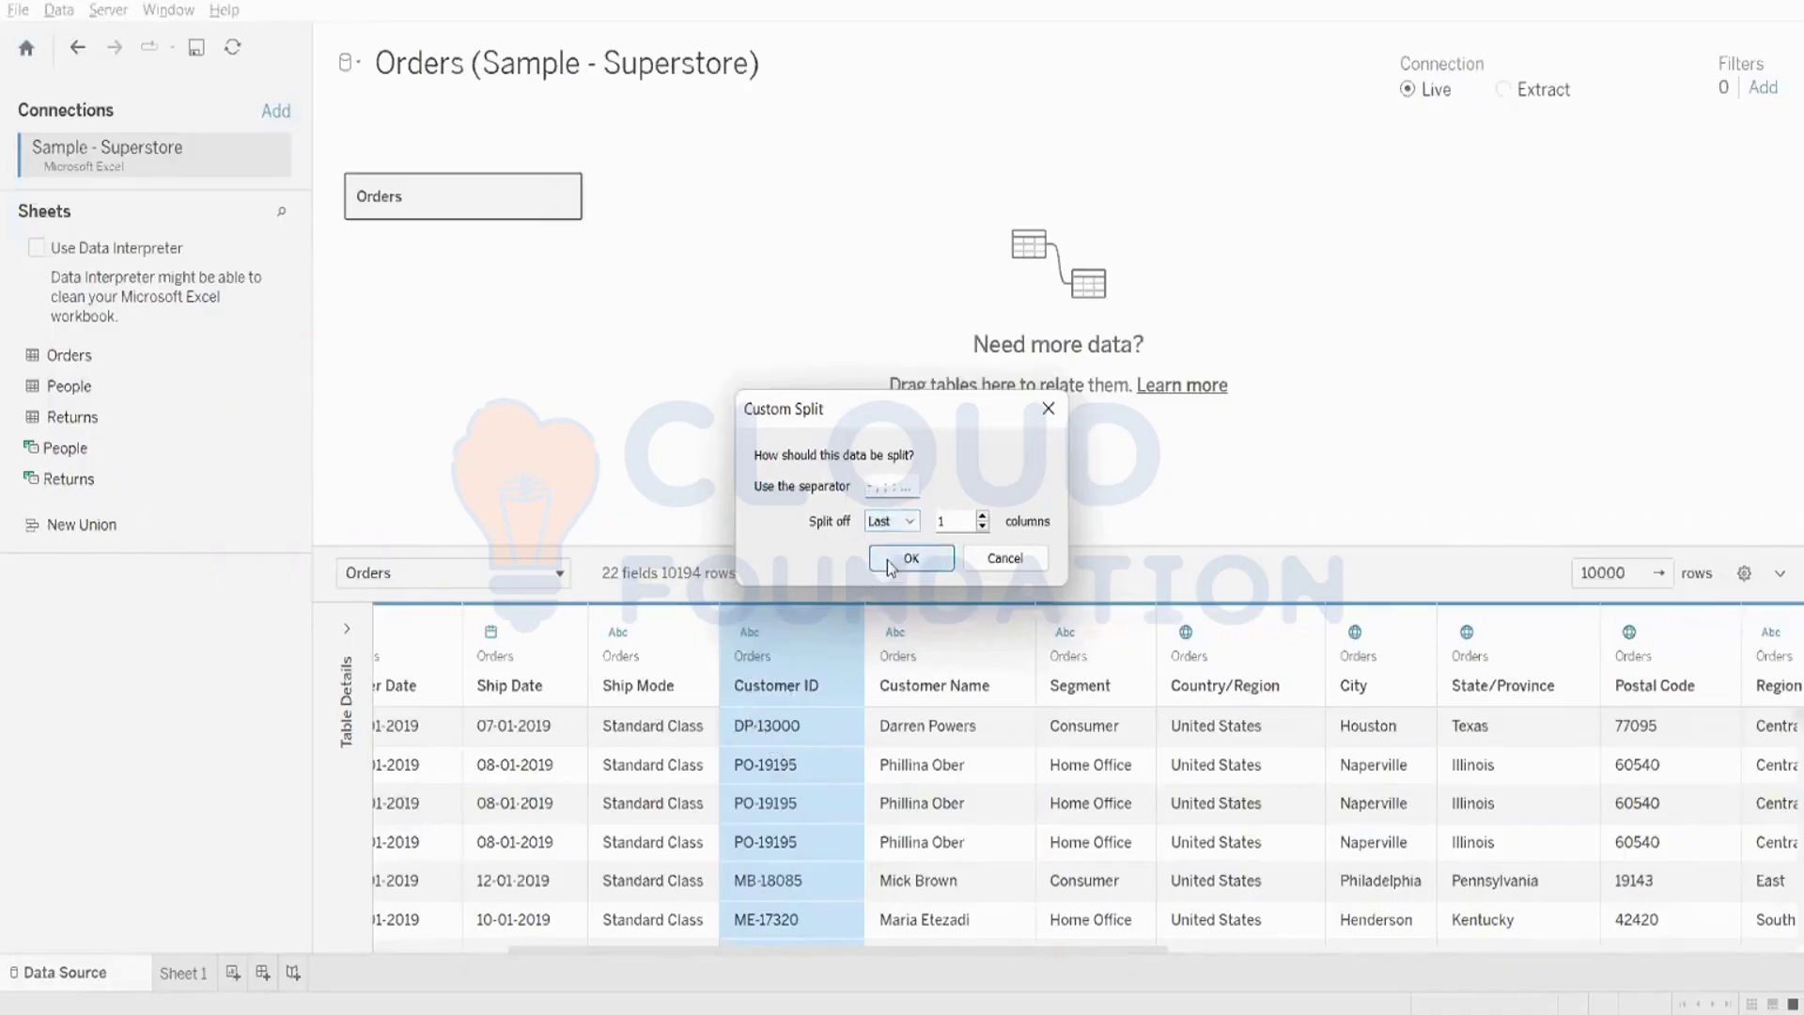
left_click(932, 560)
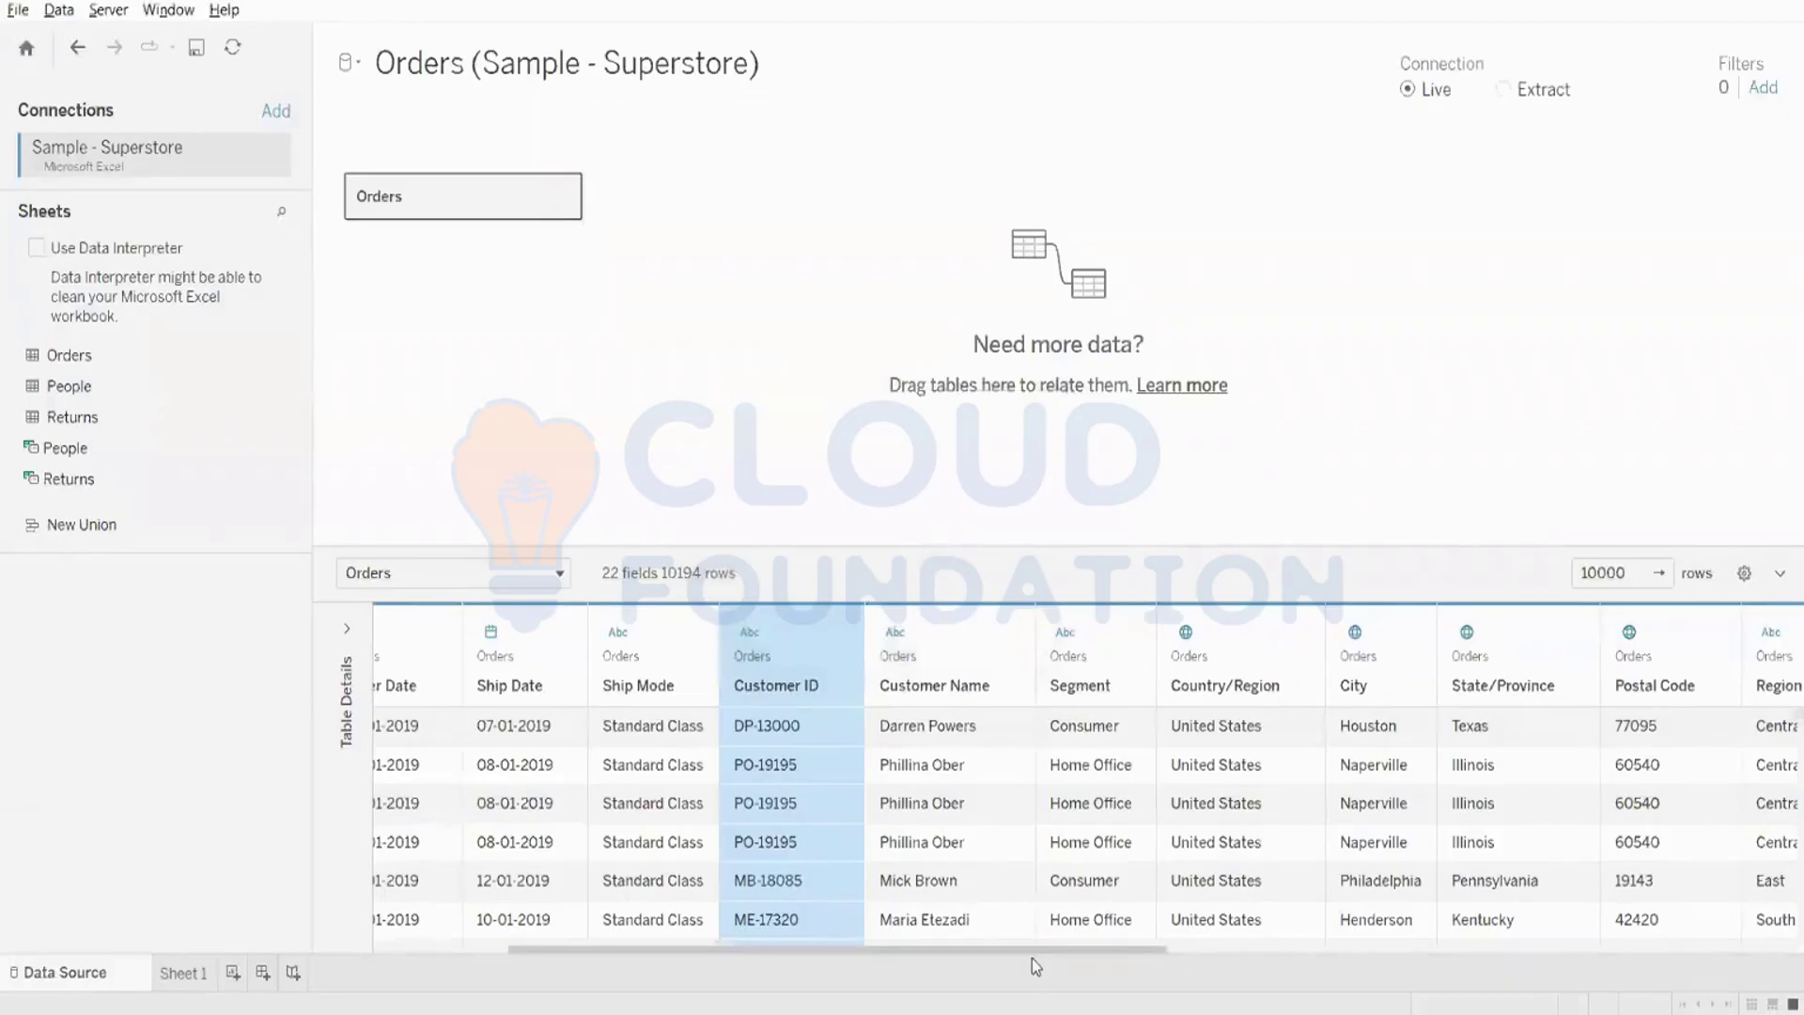
left_click_drag(1032, 951, 1759, 947)
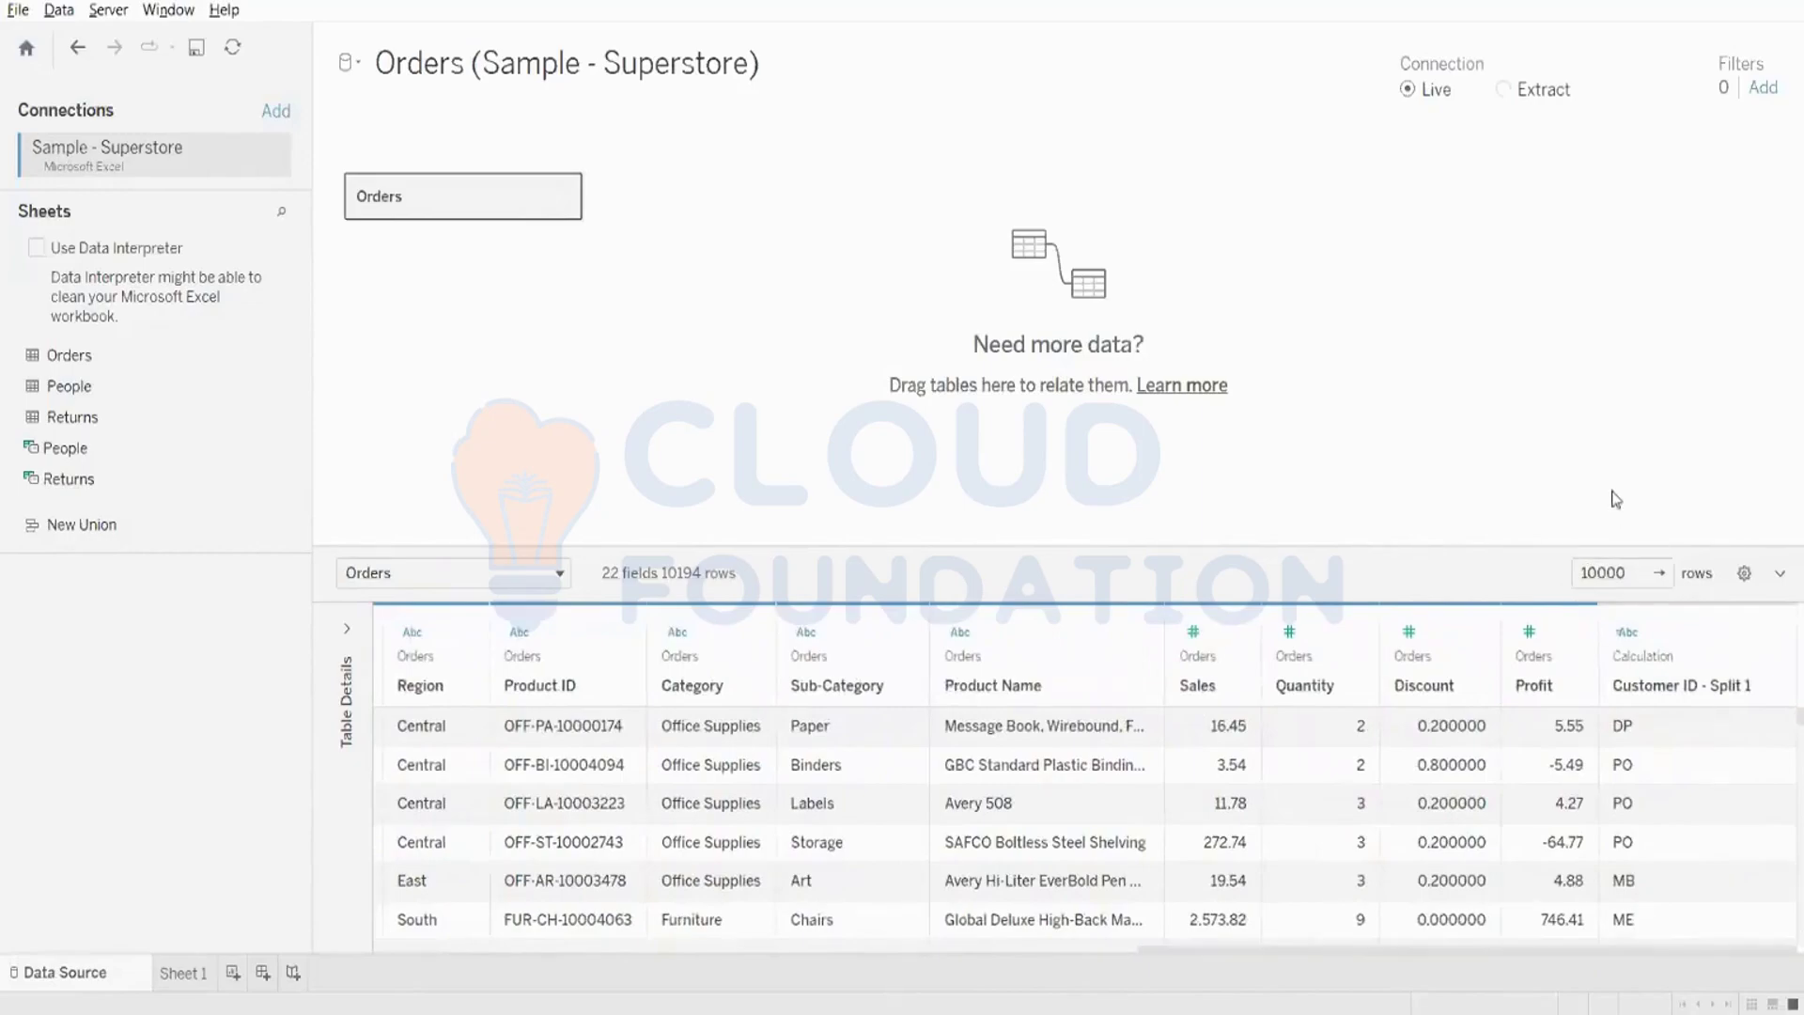
- Retry the Customer ID custom split with Last and 1 column, again leaving the separator empty
left_click_drag(1542, 953, 922, 951)
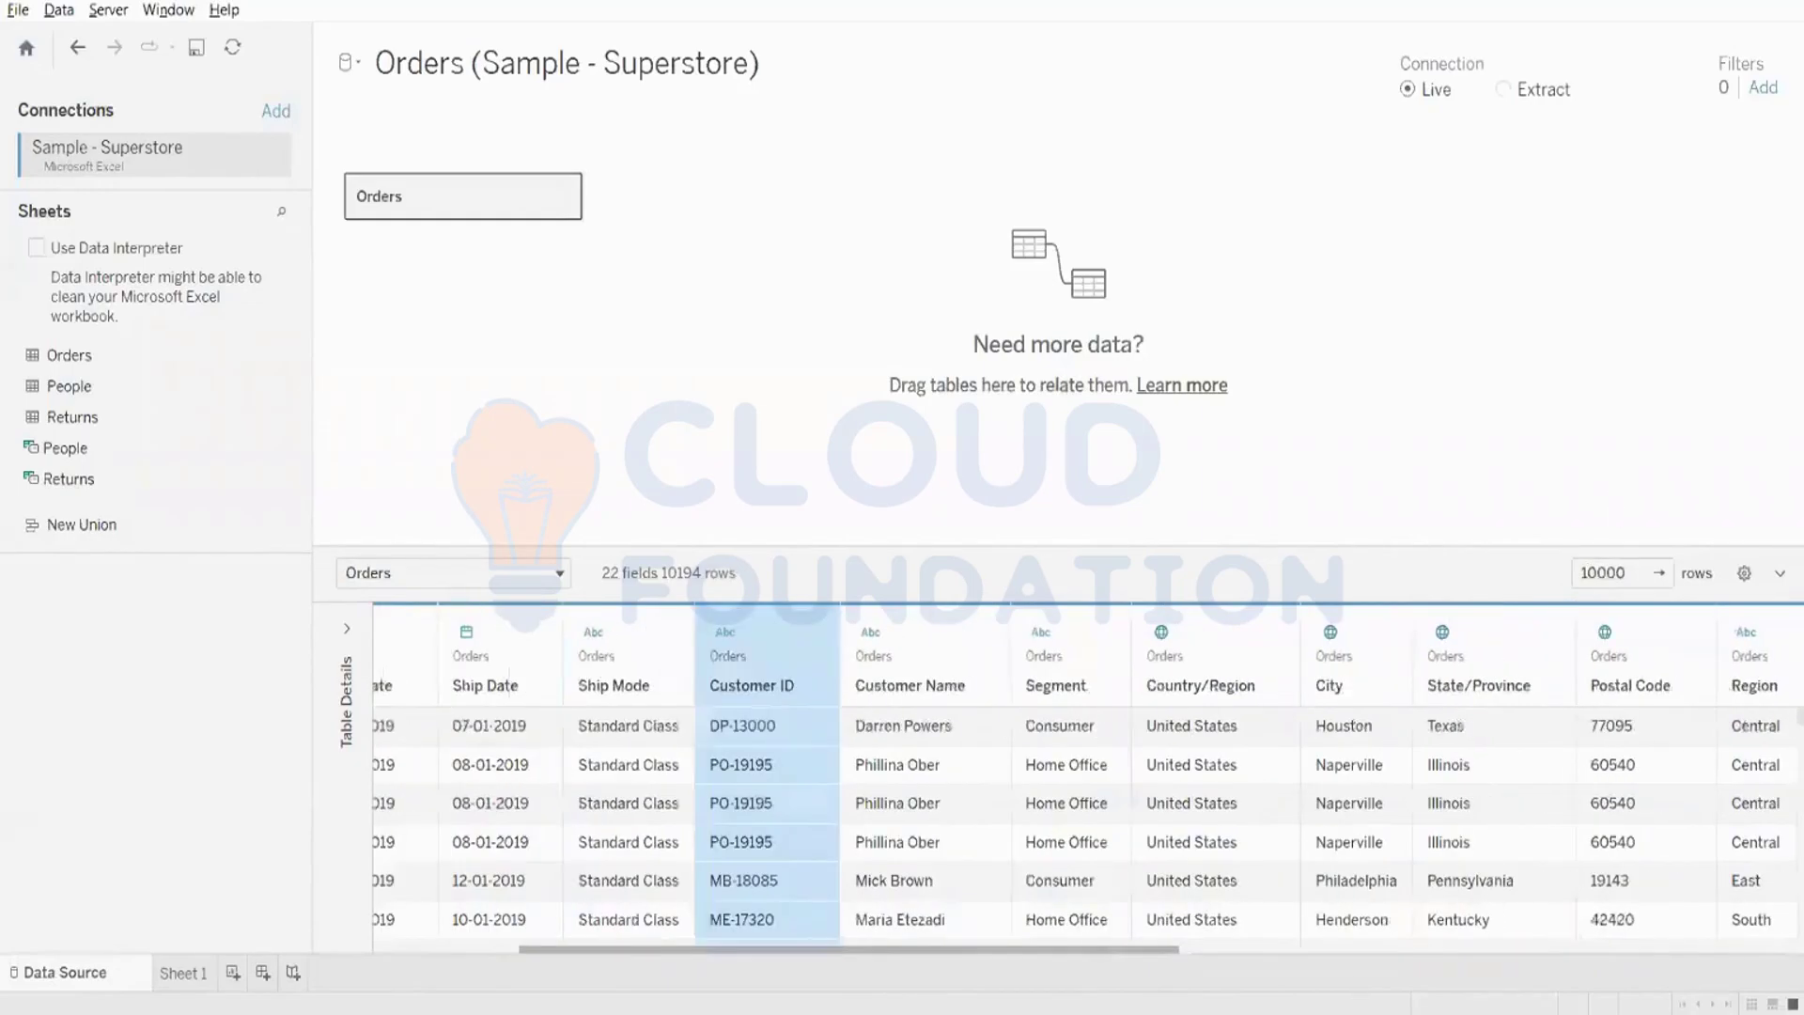
left_click(823, 635)
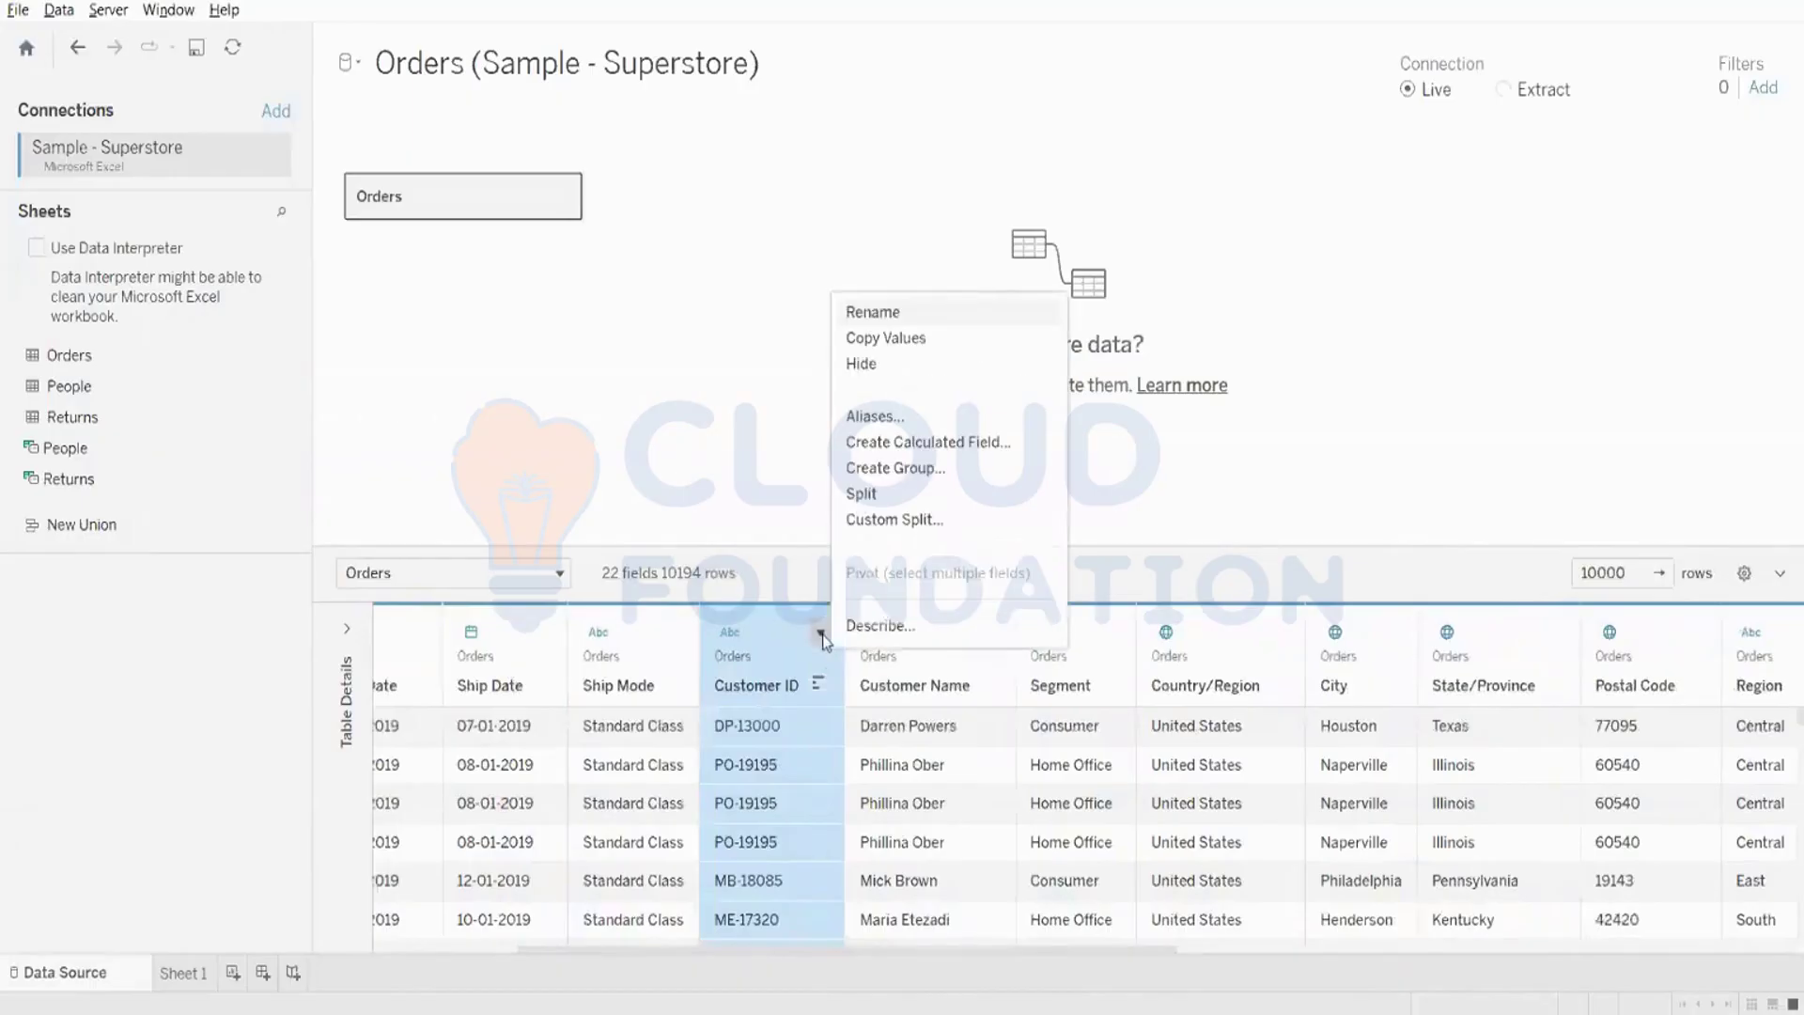
left_click(877, 517)
left_click(879, 519)
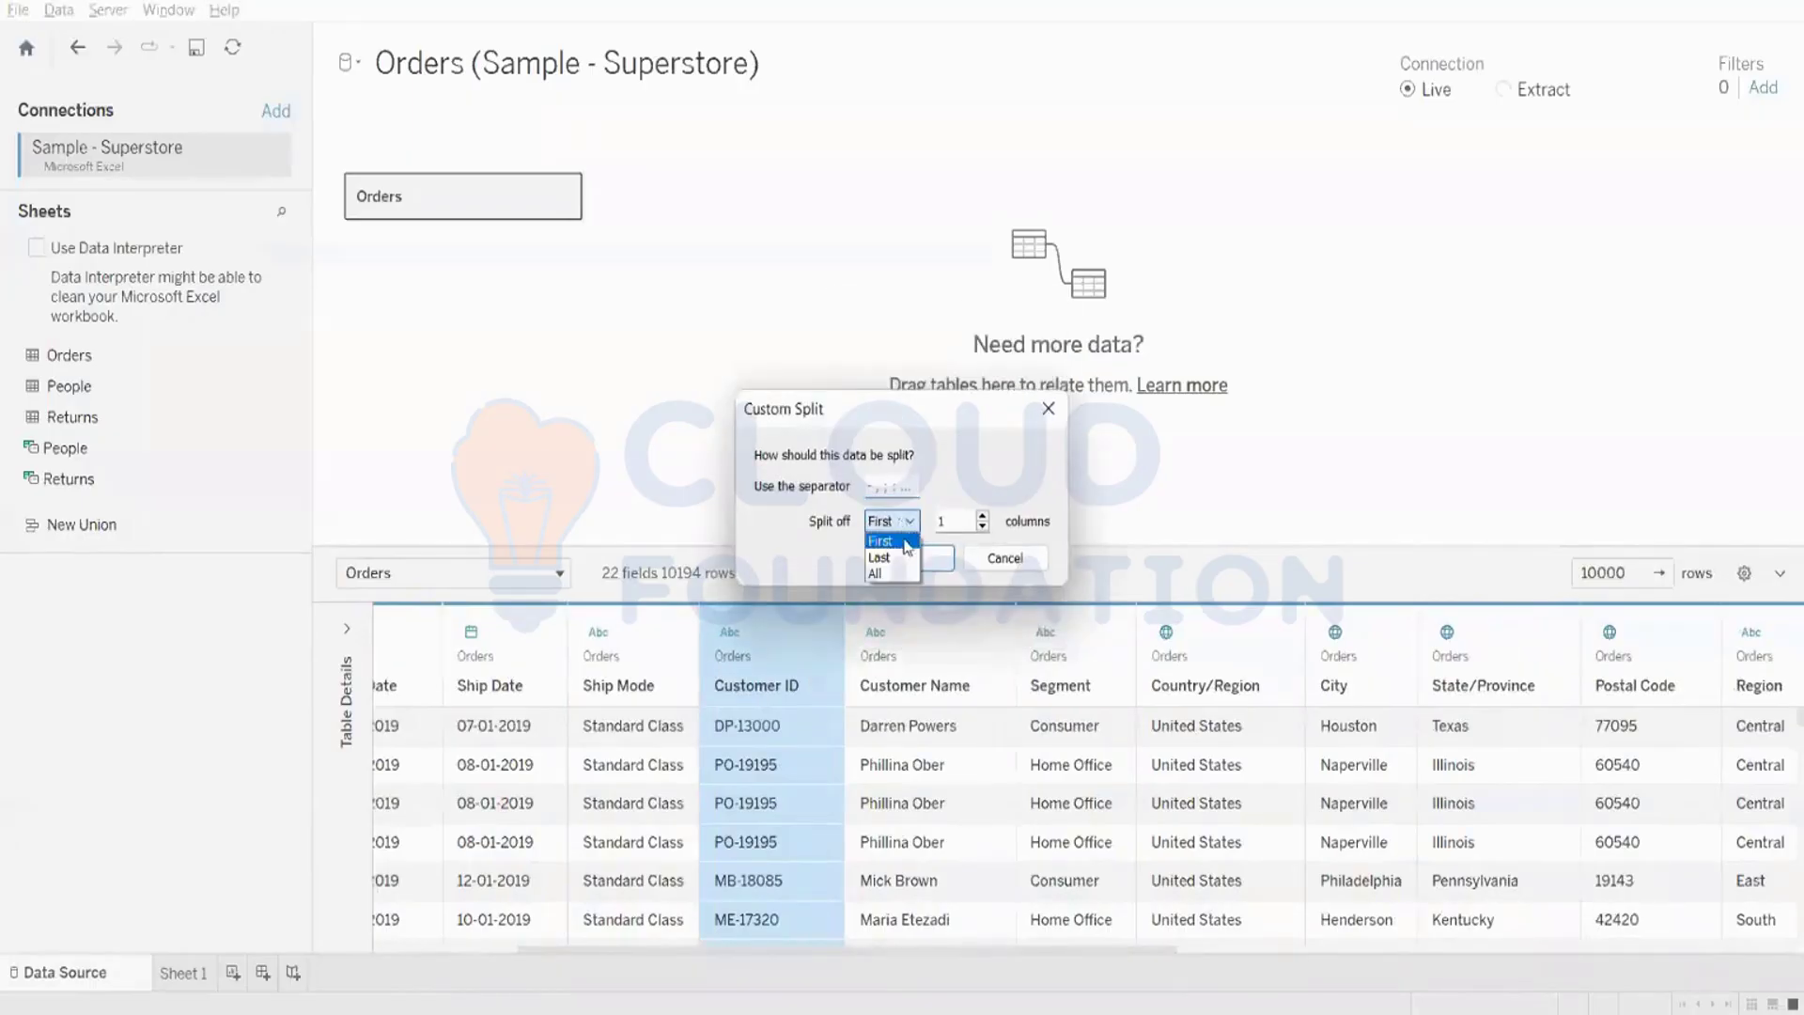
left_click(889, 553)
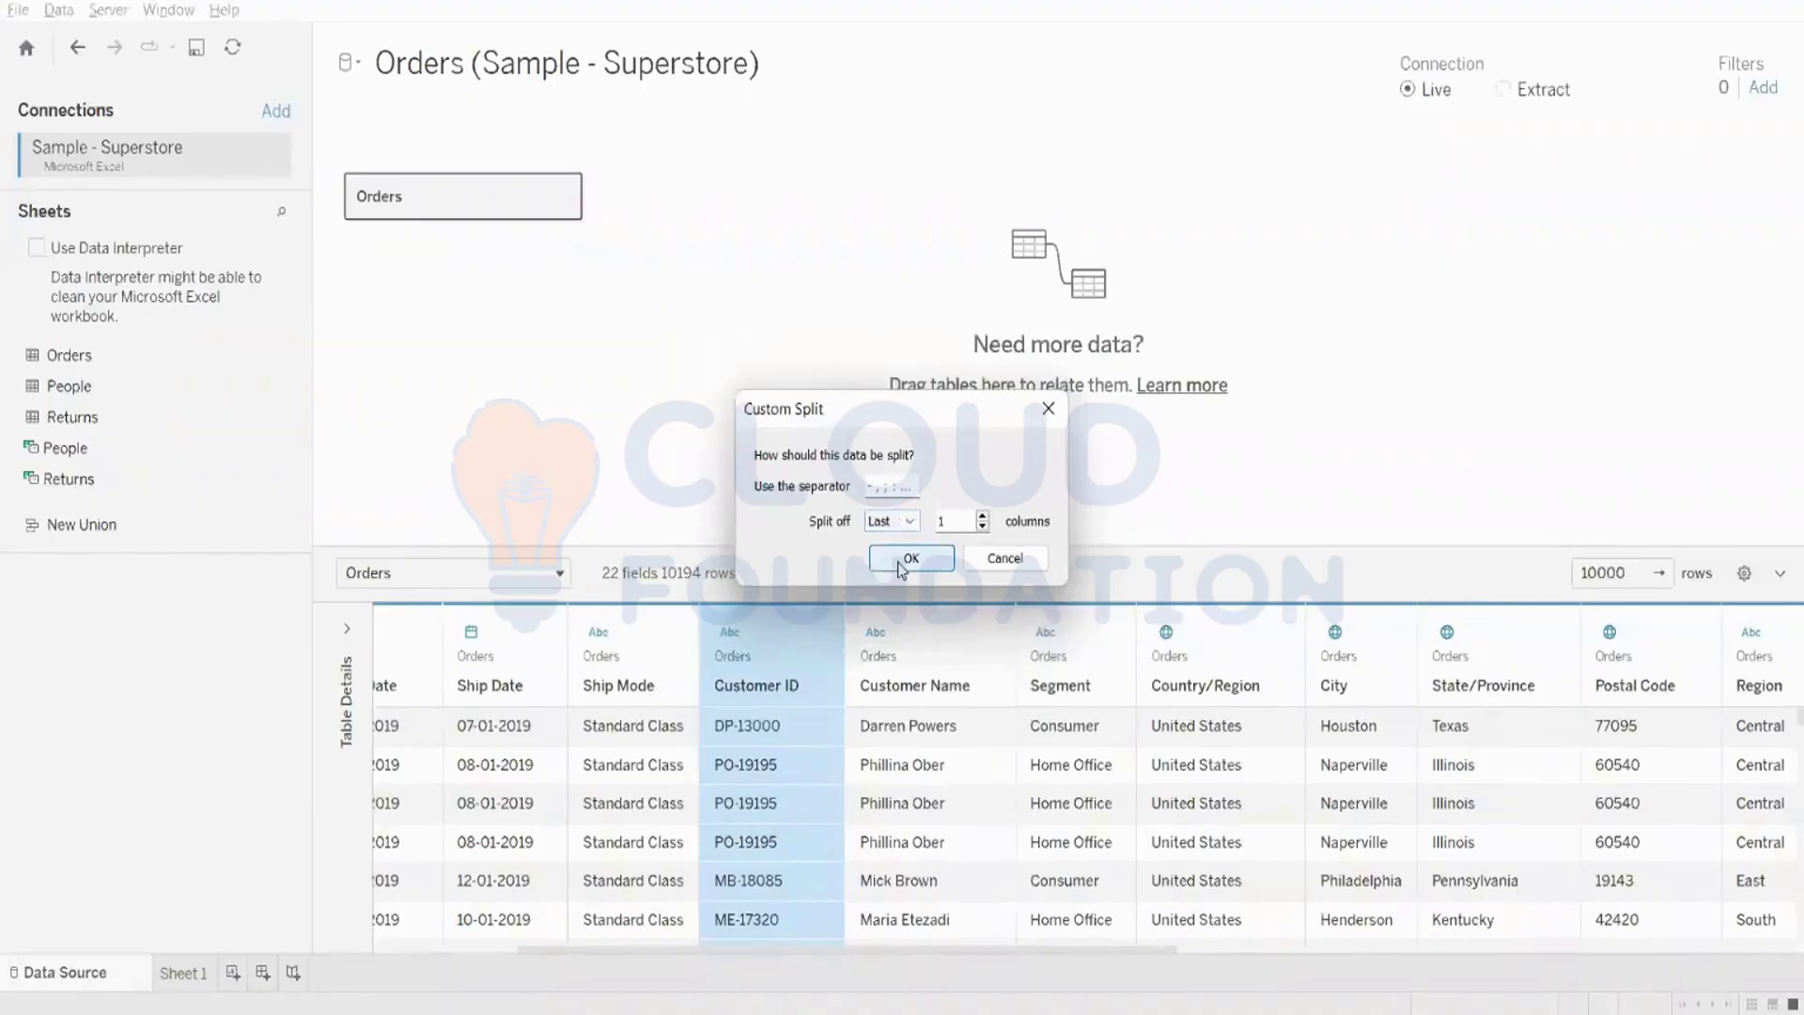
left_click(904, 561)
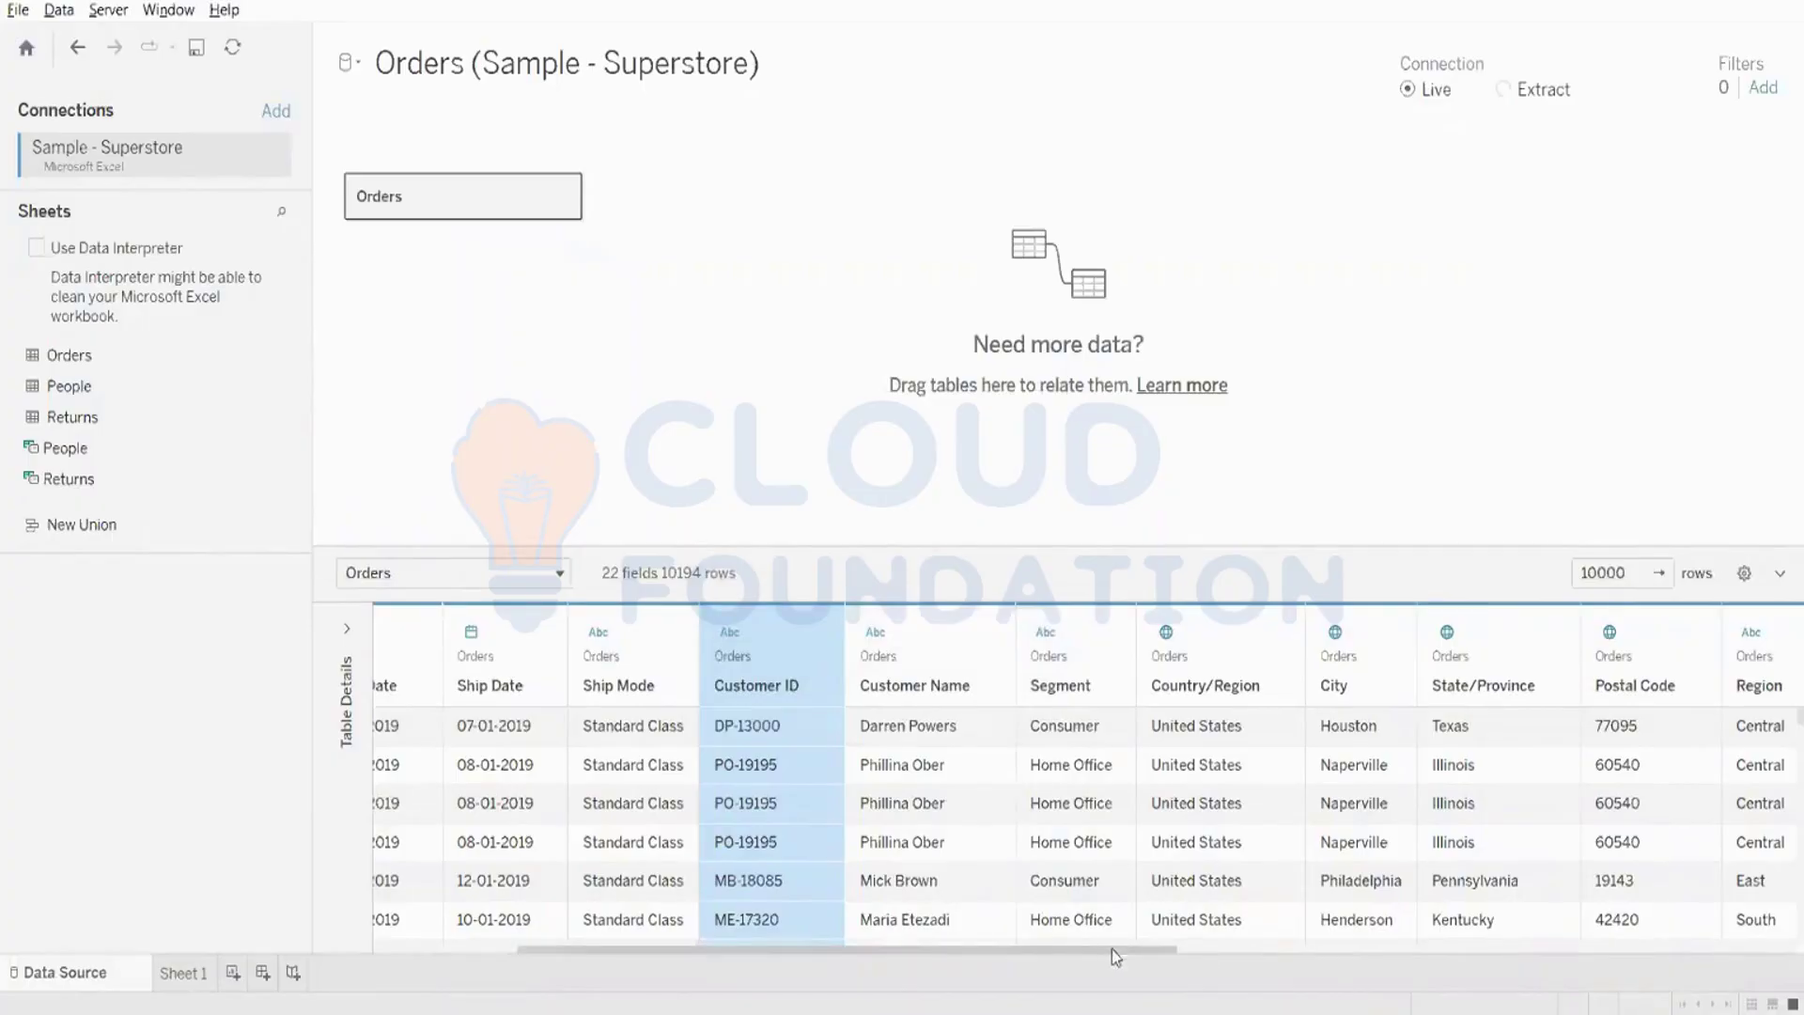
- Apply a custom split to the Customer ID field with the separator "-", splitting off the last 1 column
left_click(820, 639)
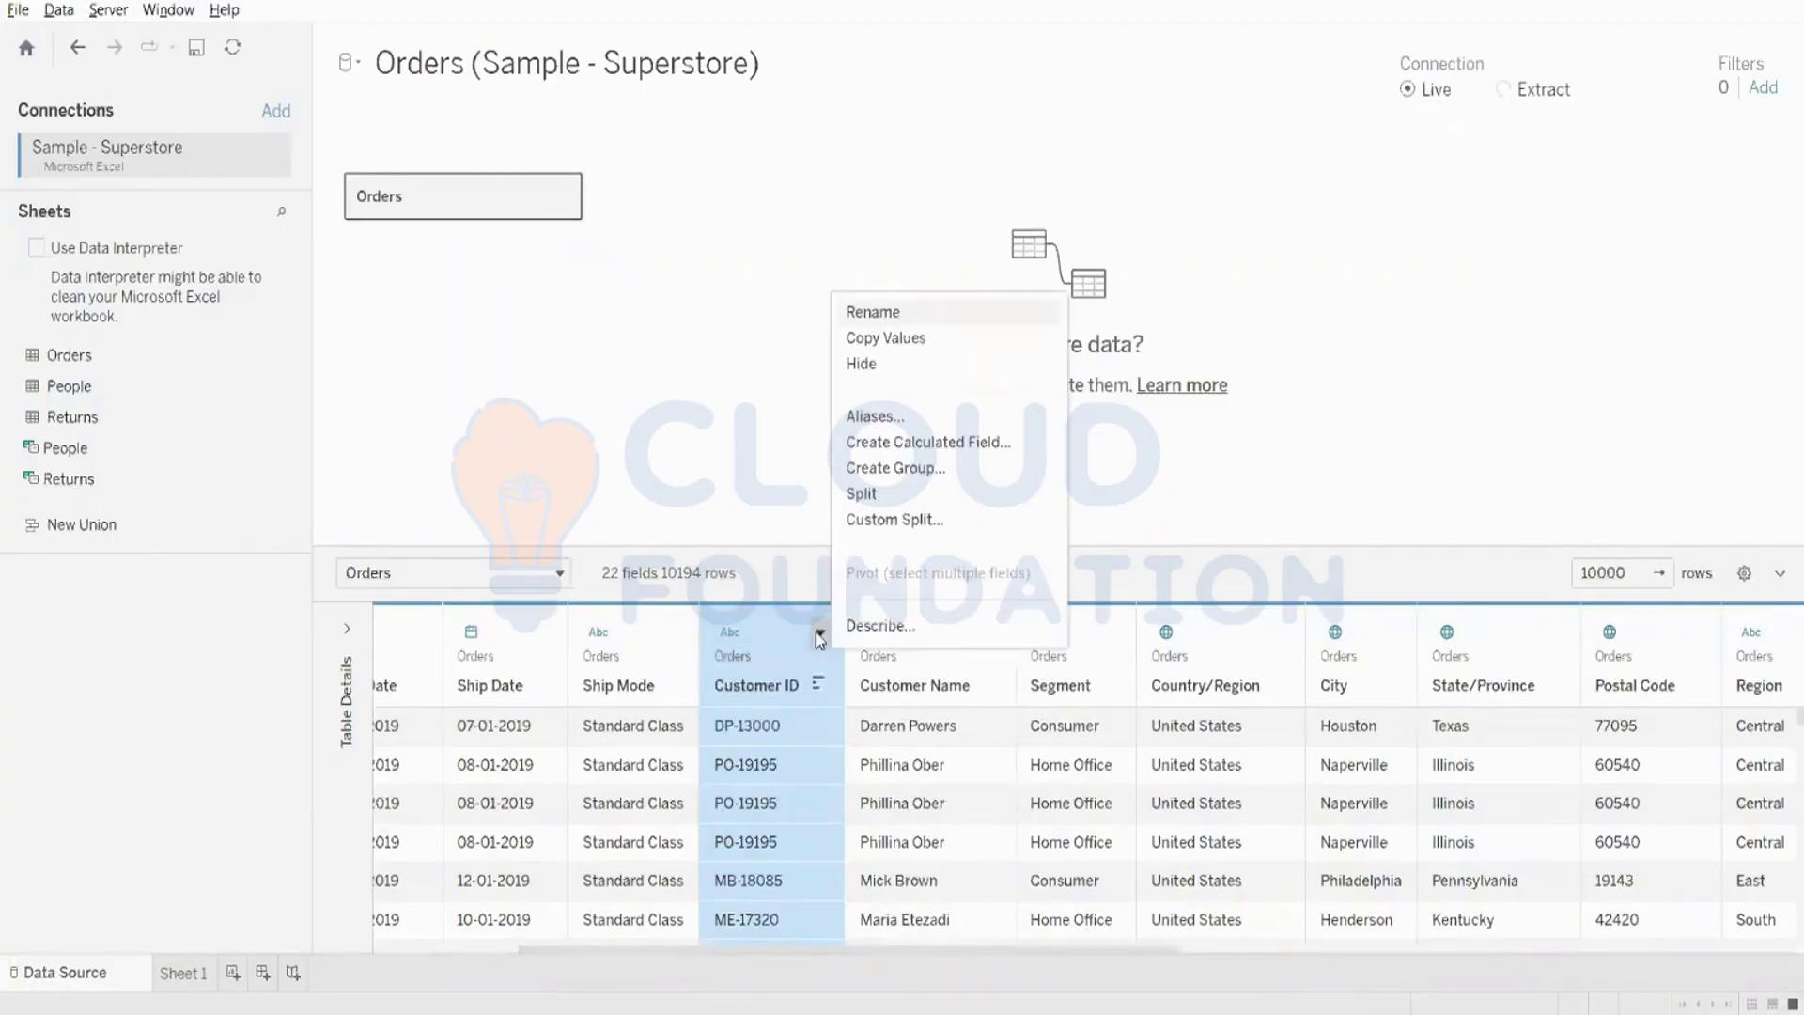
left_click(874, 522)
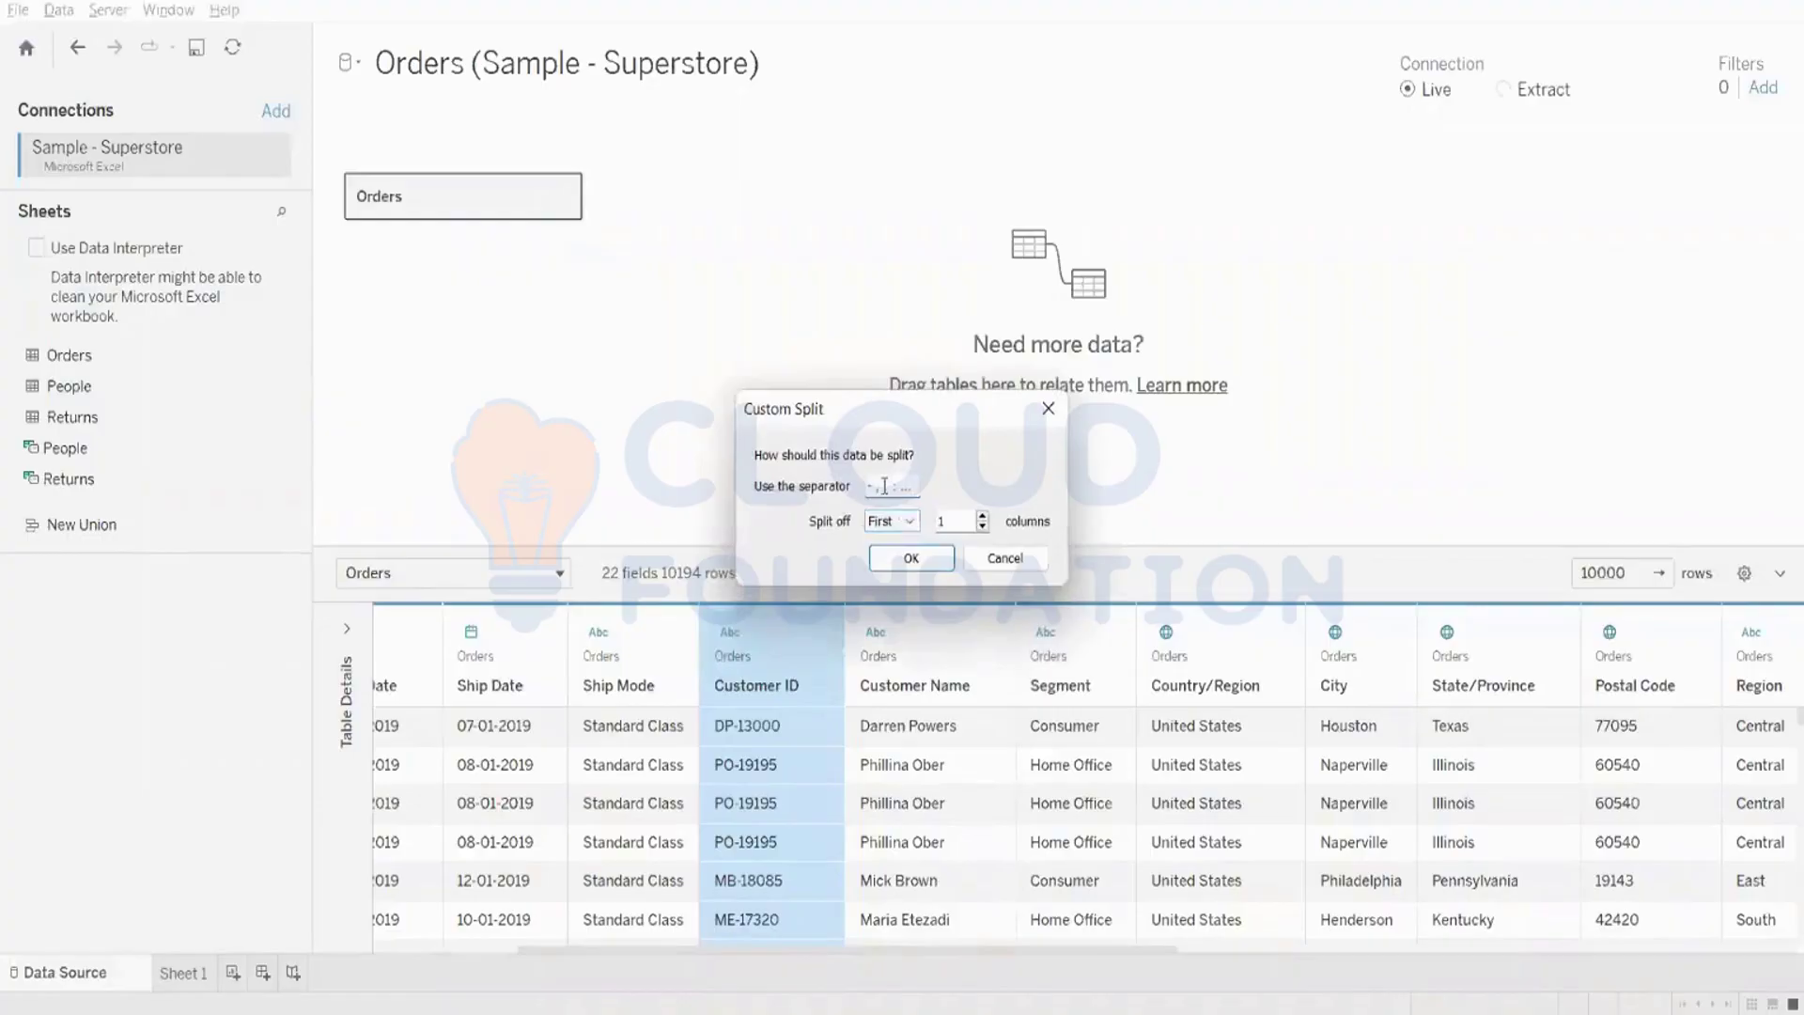
left_click(884, 485)
left_click(921, 519)
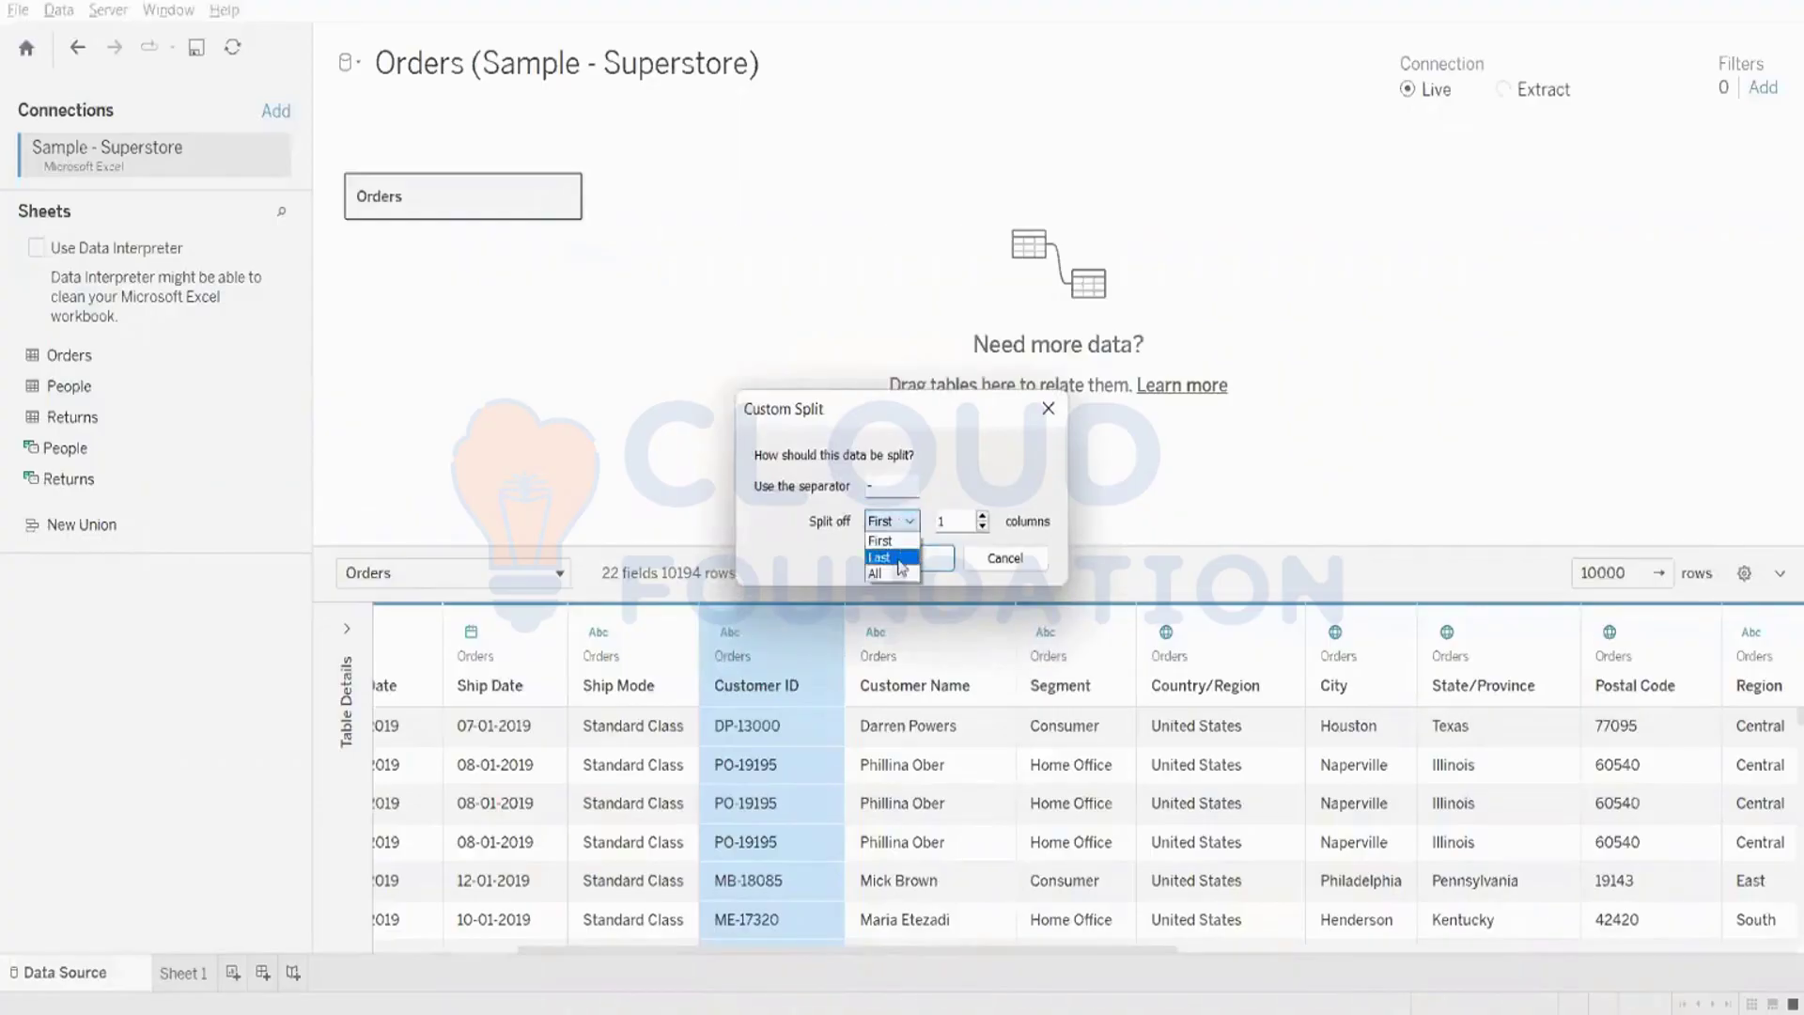
left_click(916, 555)
left_click(912, 558)
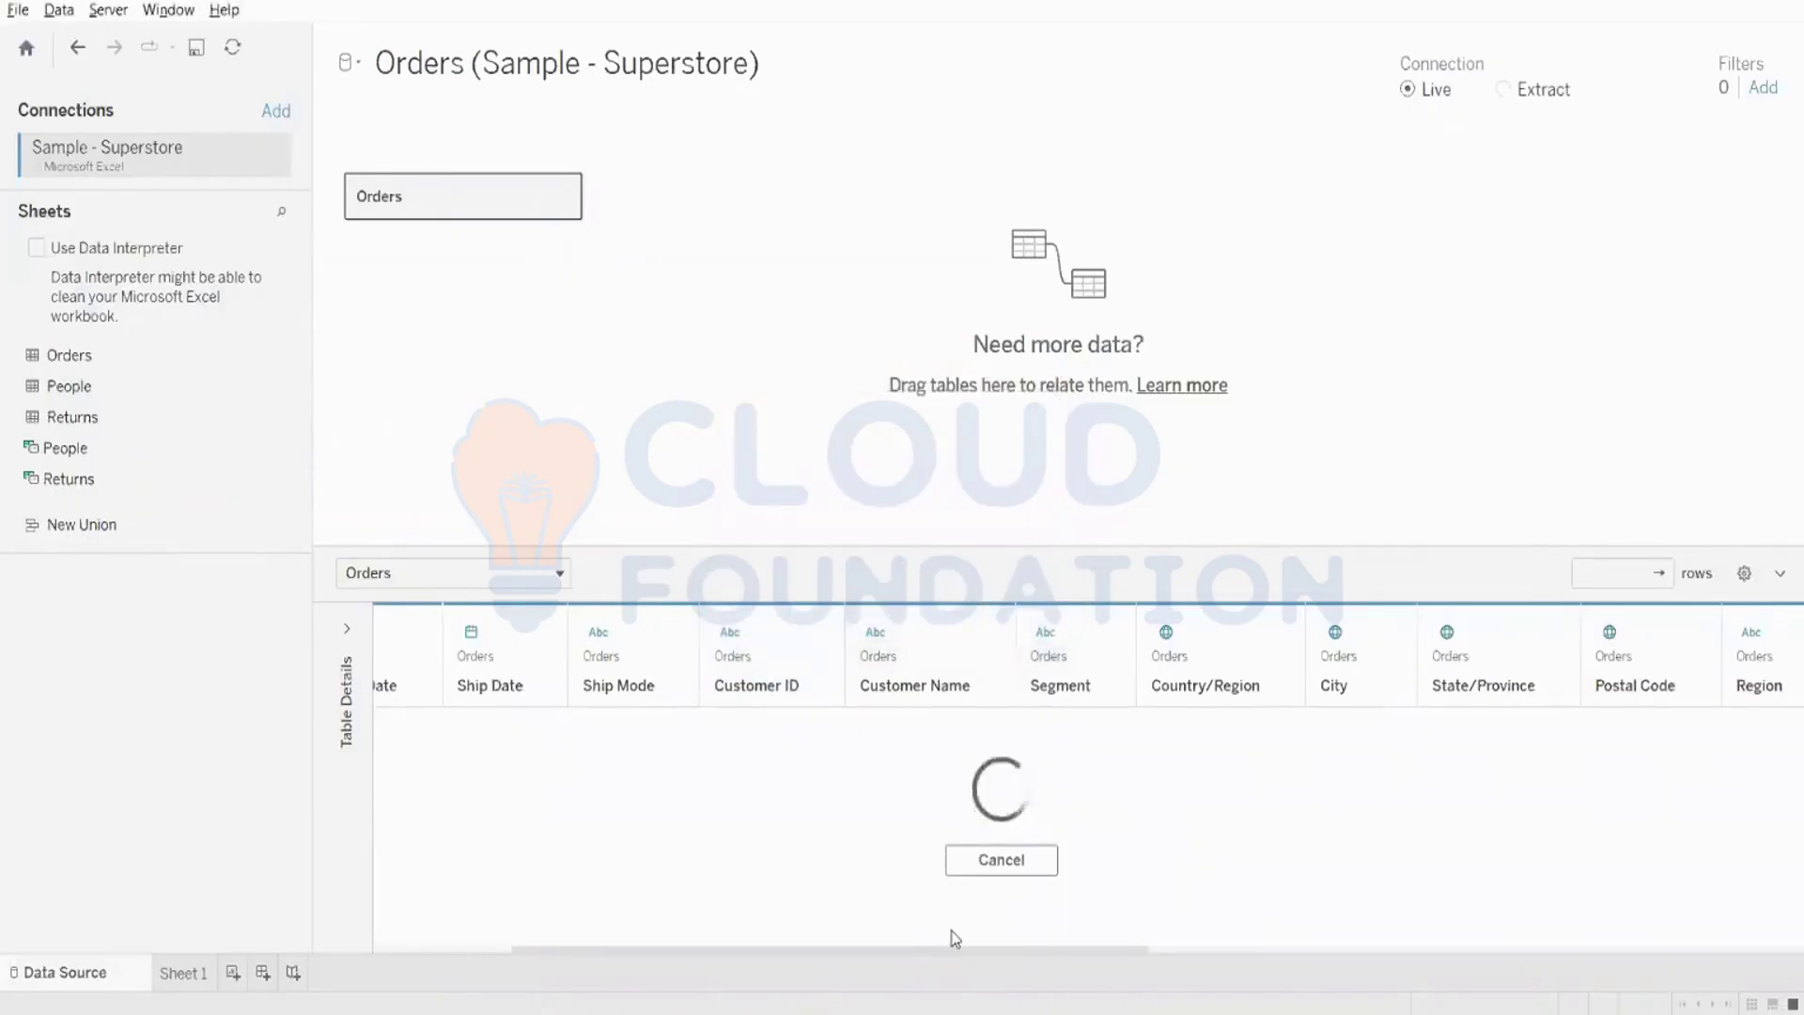
left_click_drag(859, 948, 1774, 951)
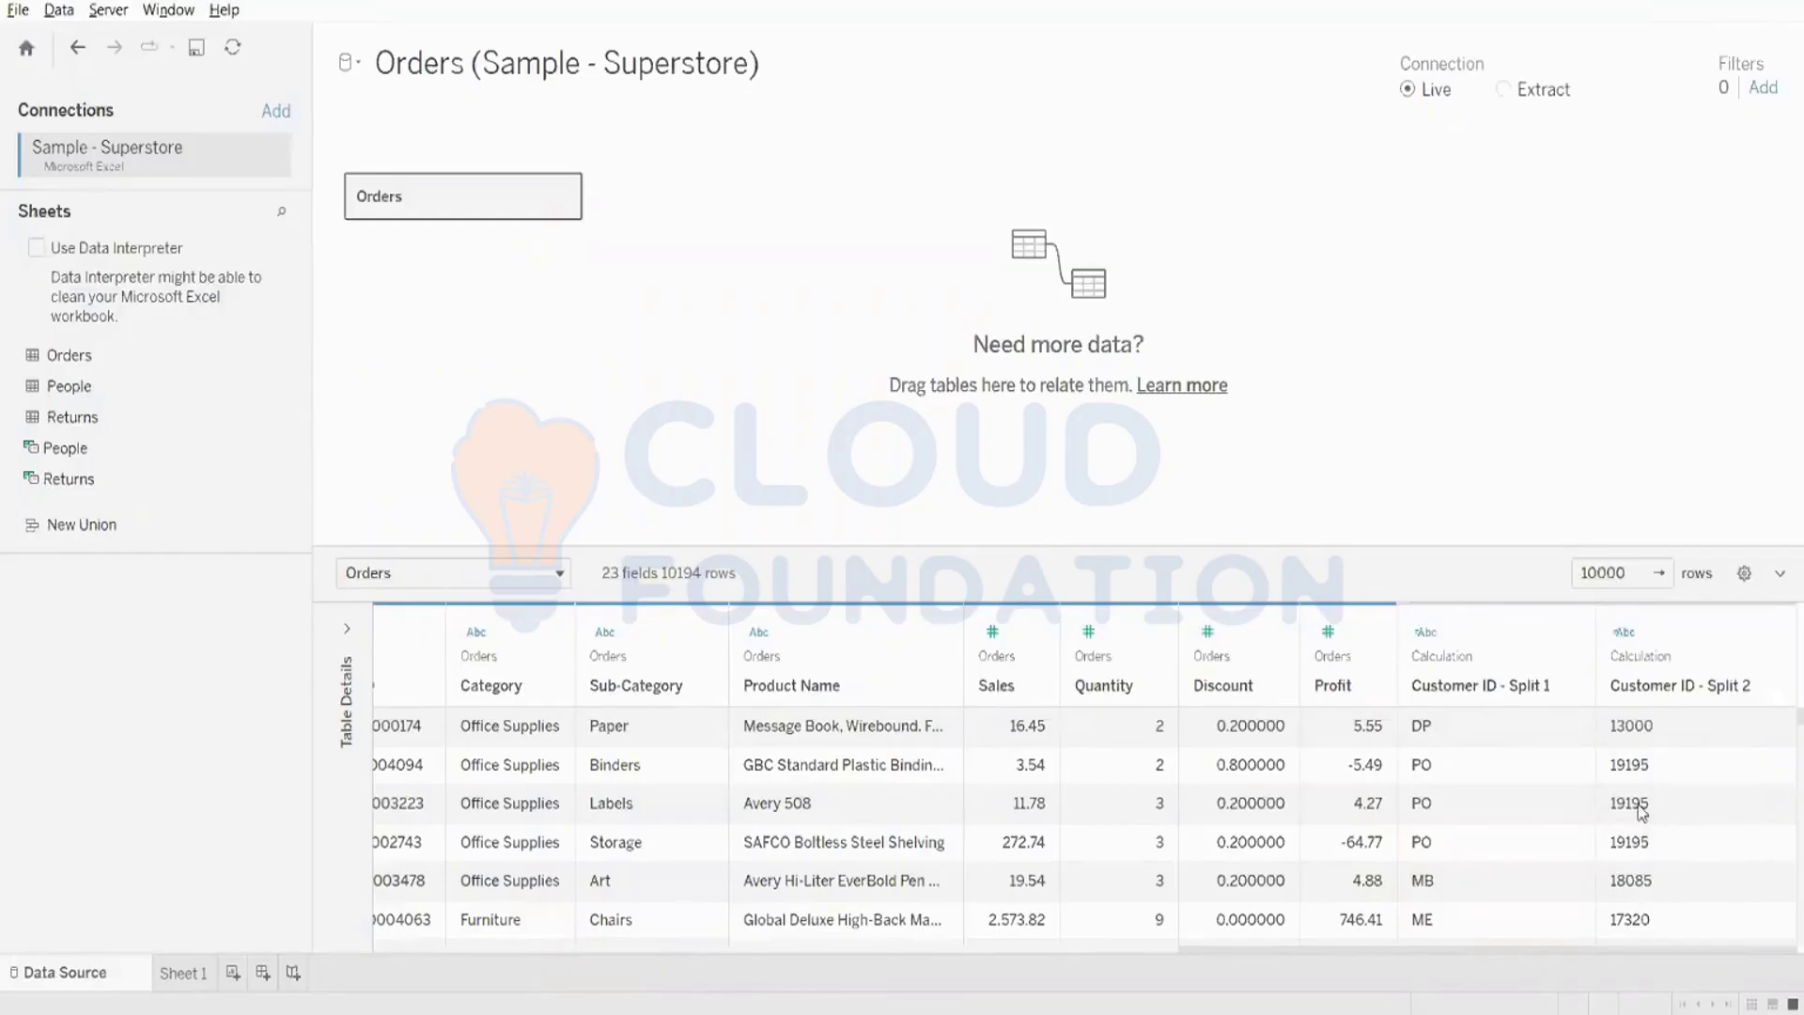
- Delete the calculated fields Customer ID - Split 1 and Customer ID - Split 2
left_click(1569, 634)
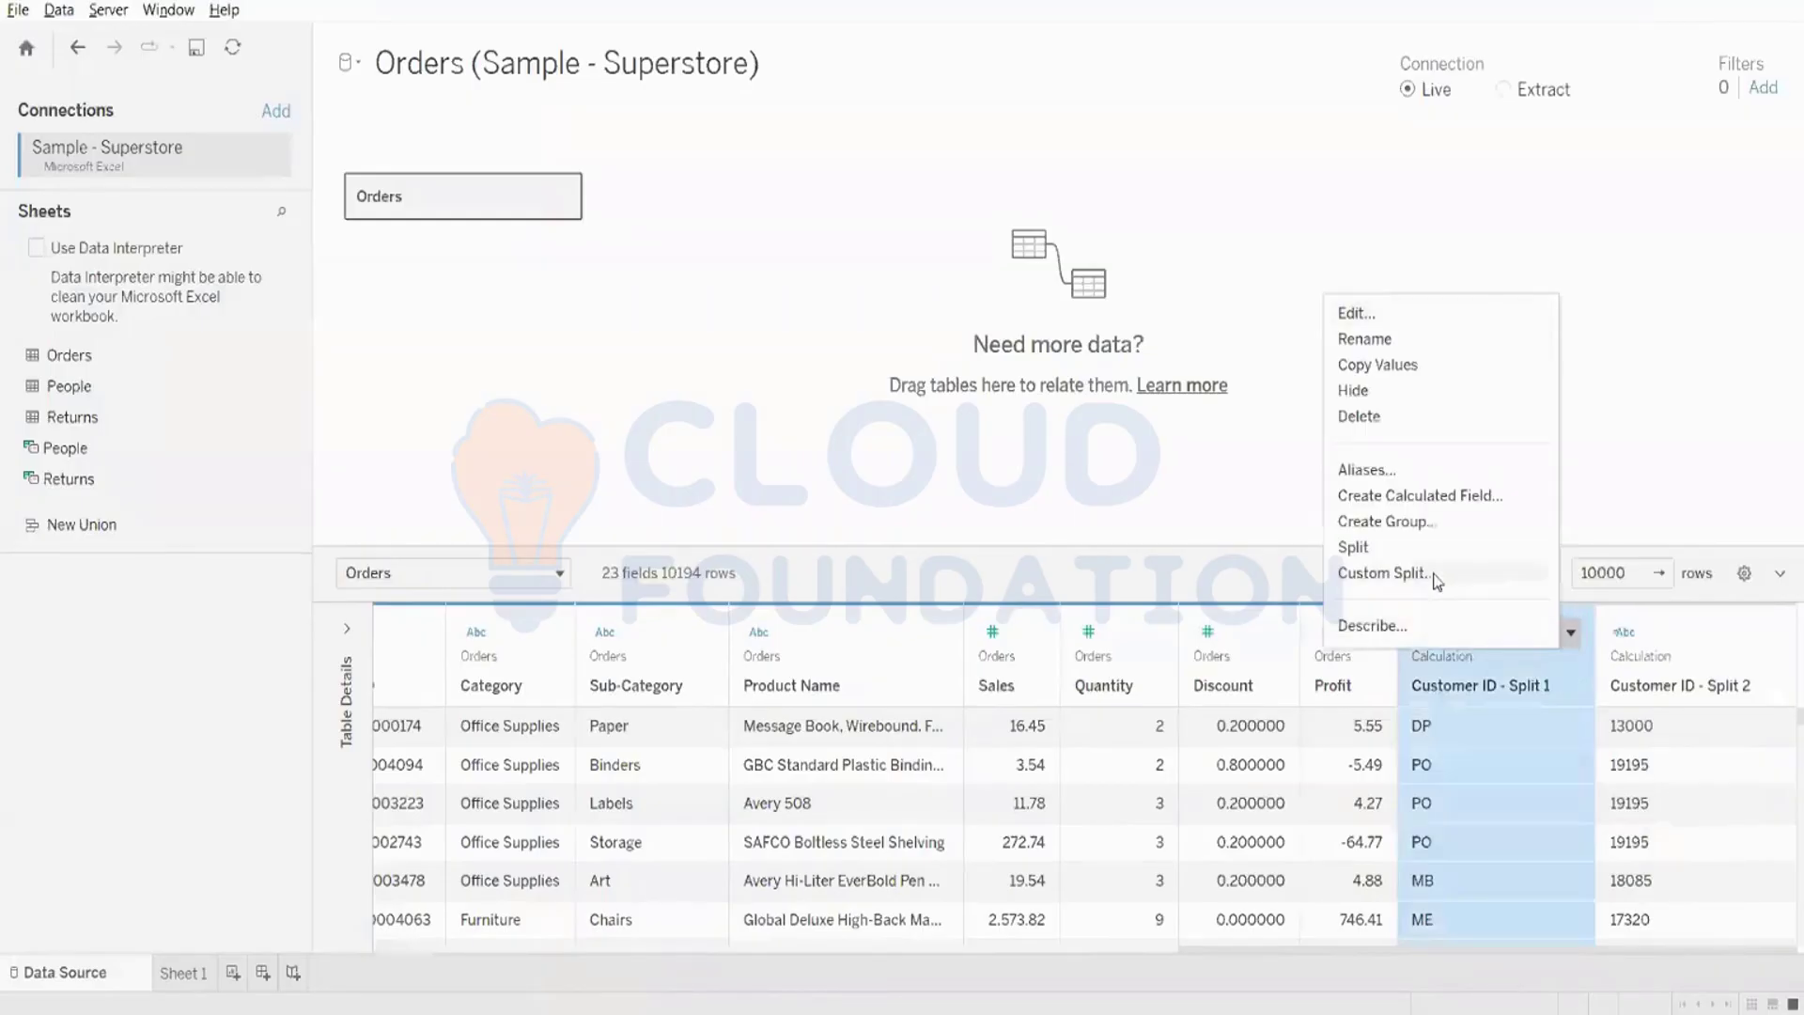
left_click(1358, 390)
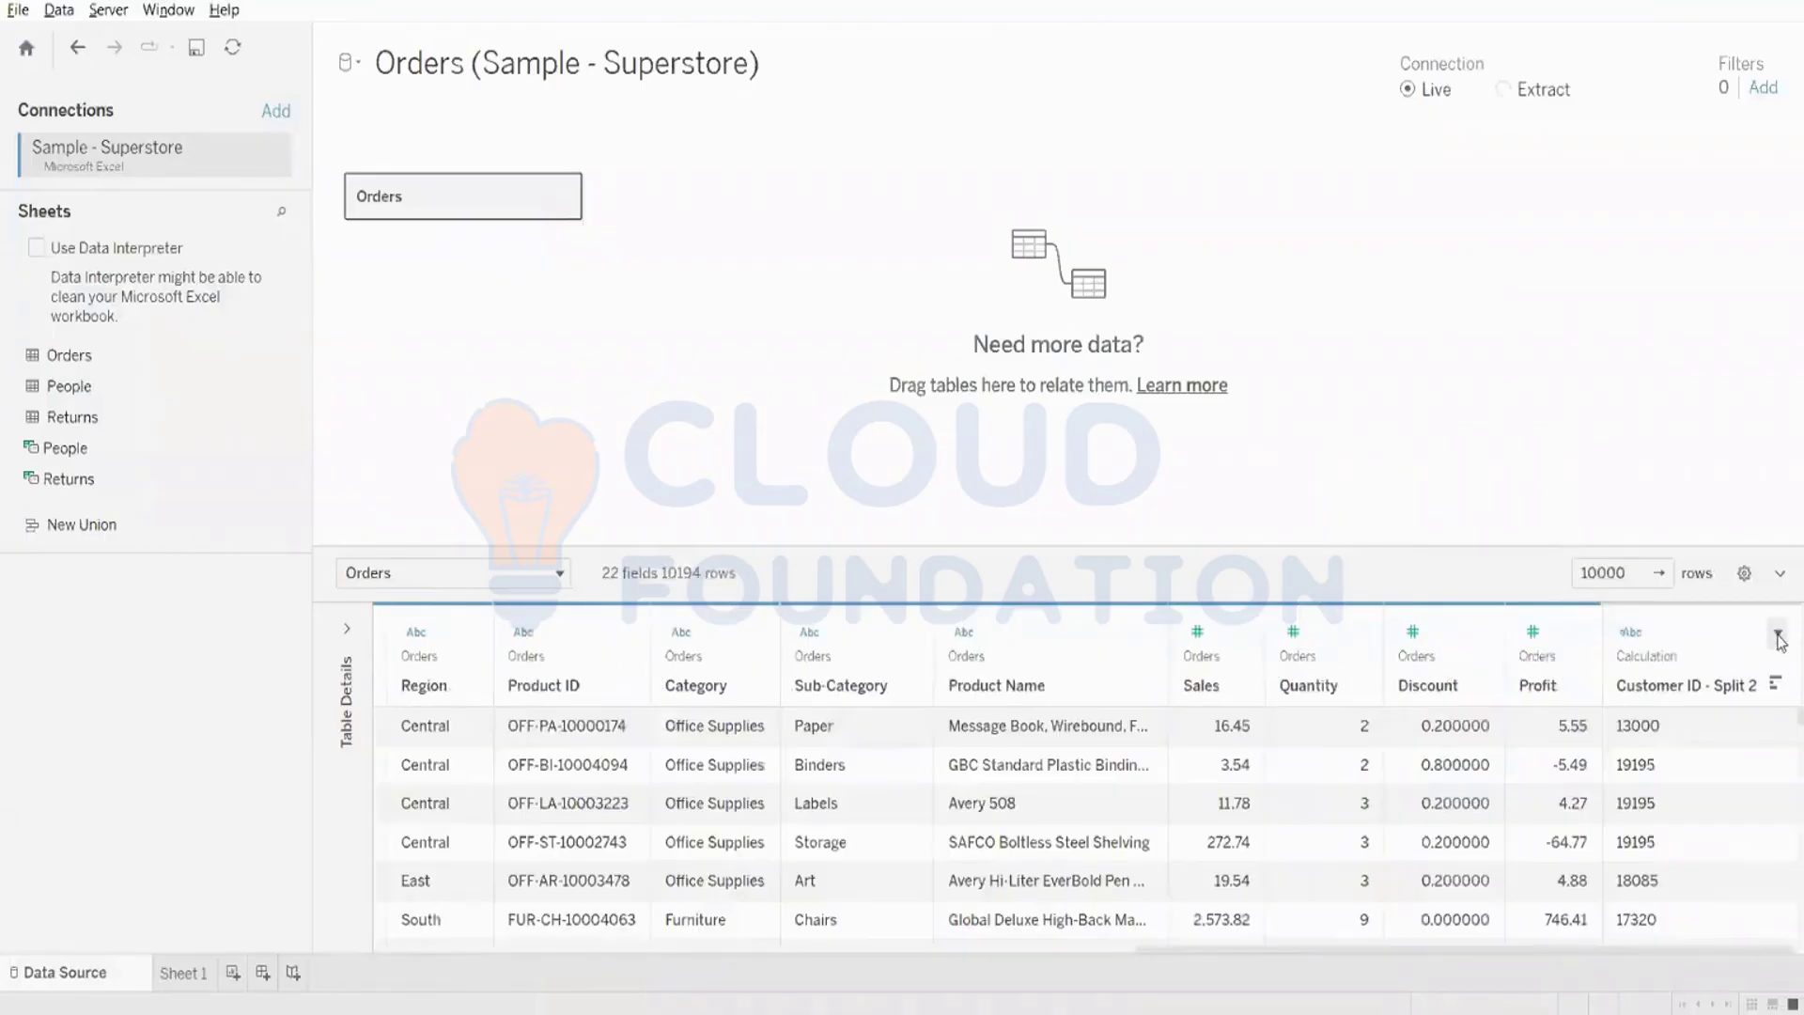
left_click(1779, 642)
left_click(1602, 427)
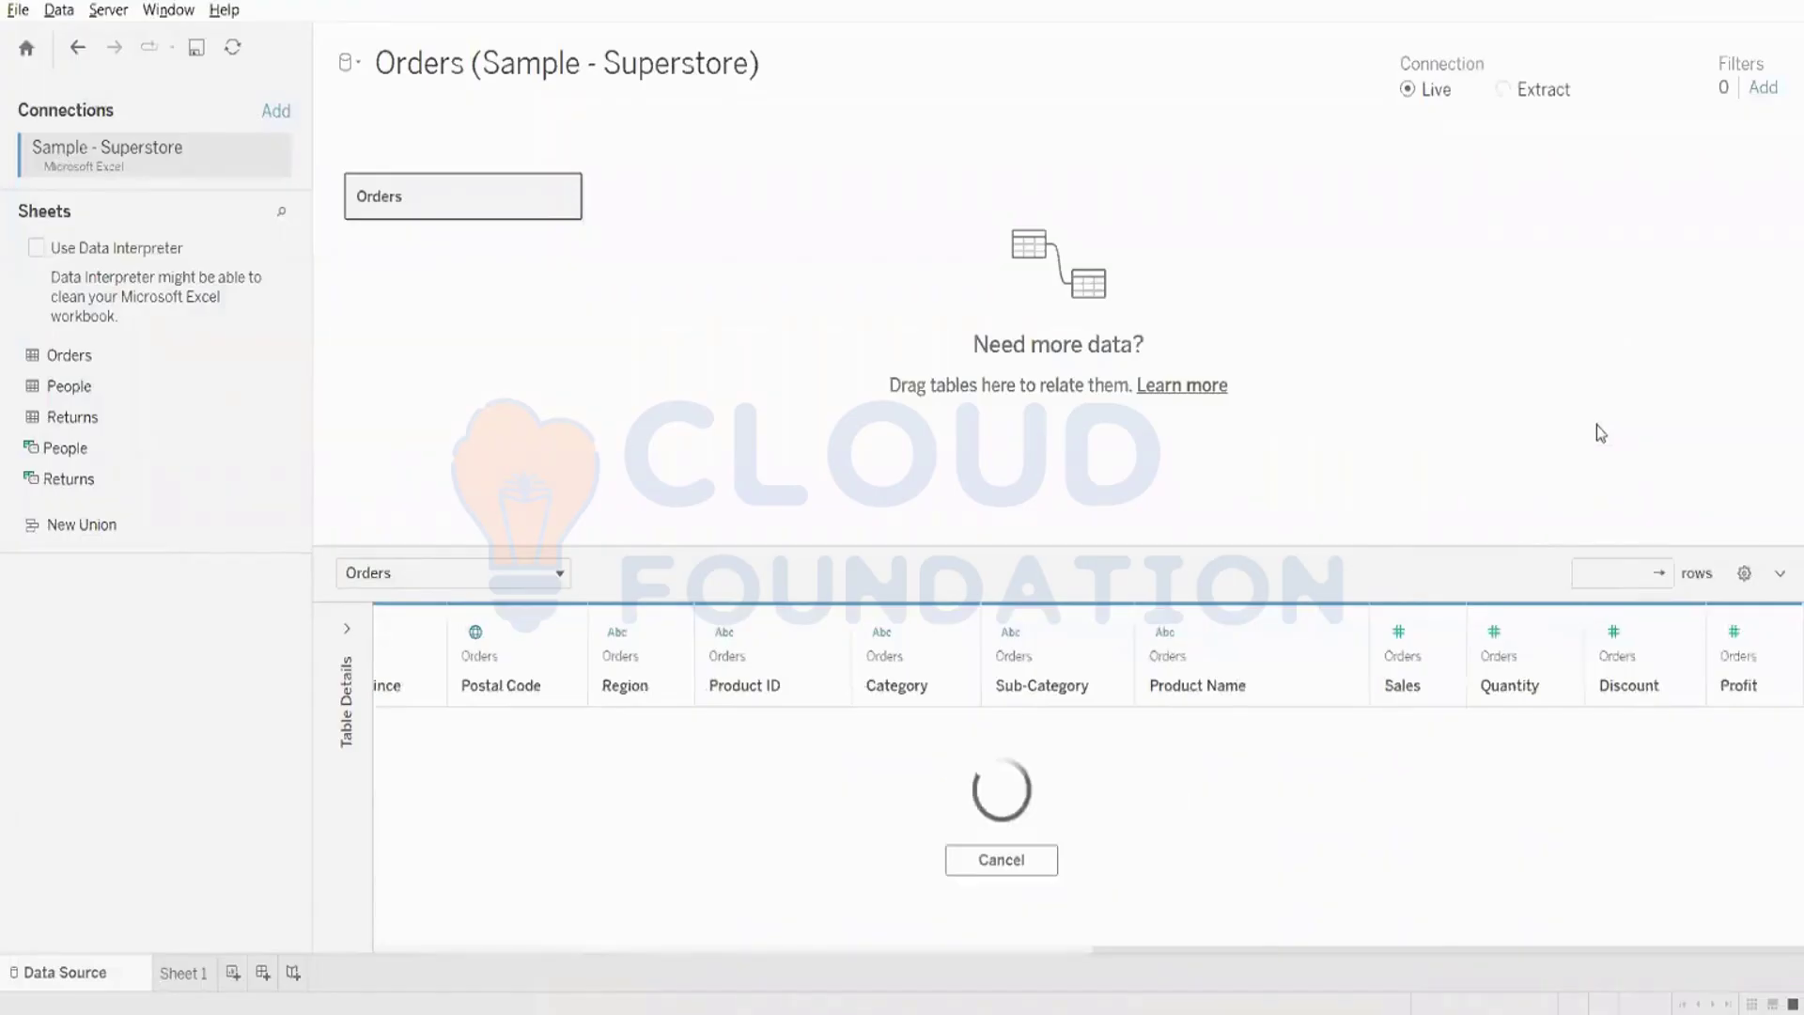
left_click_drag(1071, 951, 404, 951)
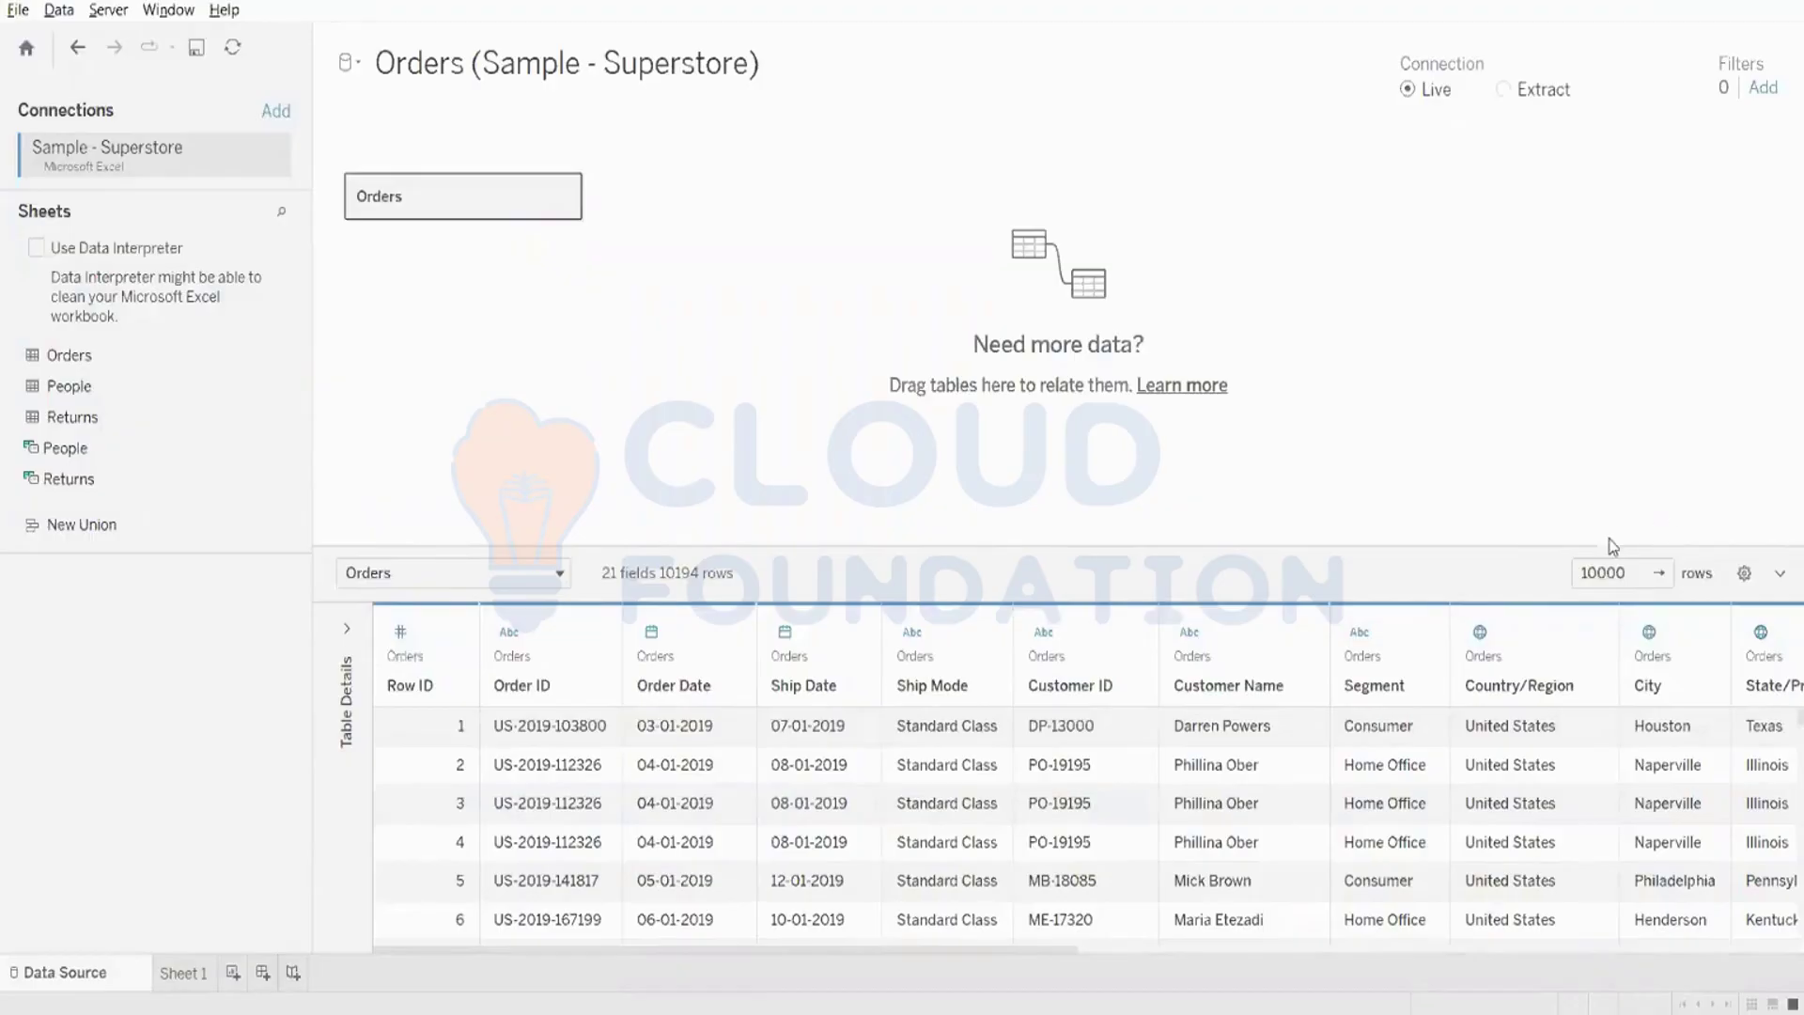
- Sort the data grid's fields A to Z ascending, review the column order, and re-sort them Z to A descending
left_click(1744, 574)
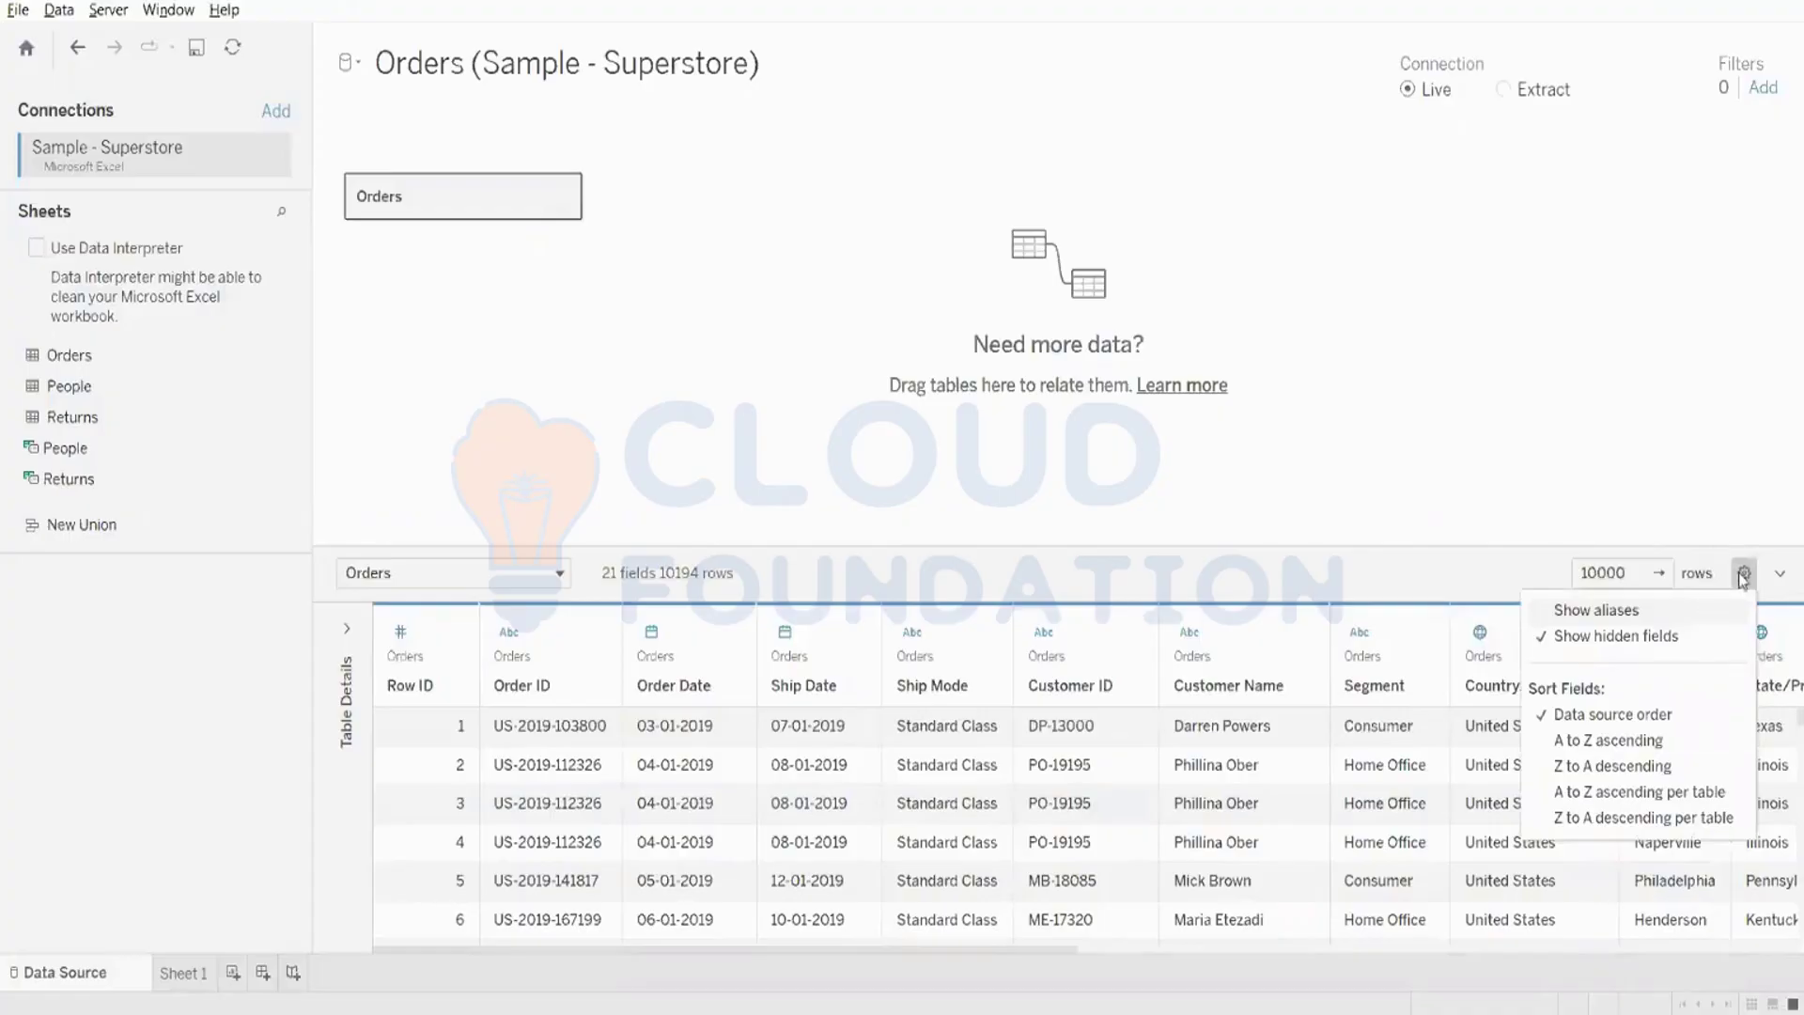
left_click(1743, 575)
left_click(1744, 575)
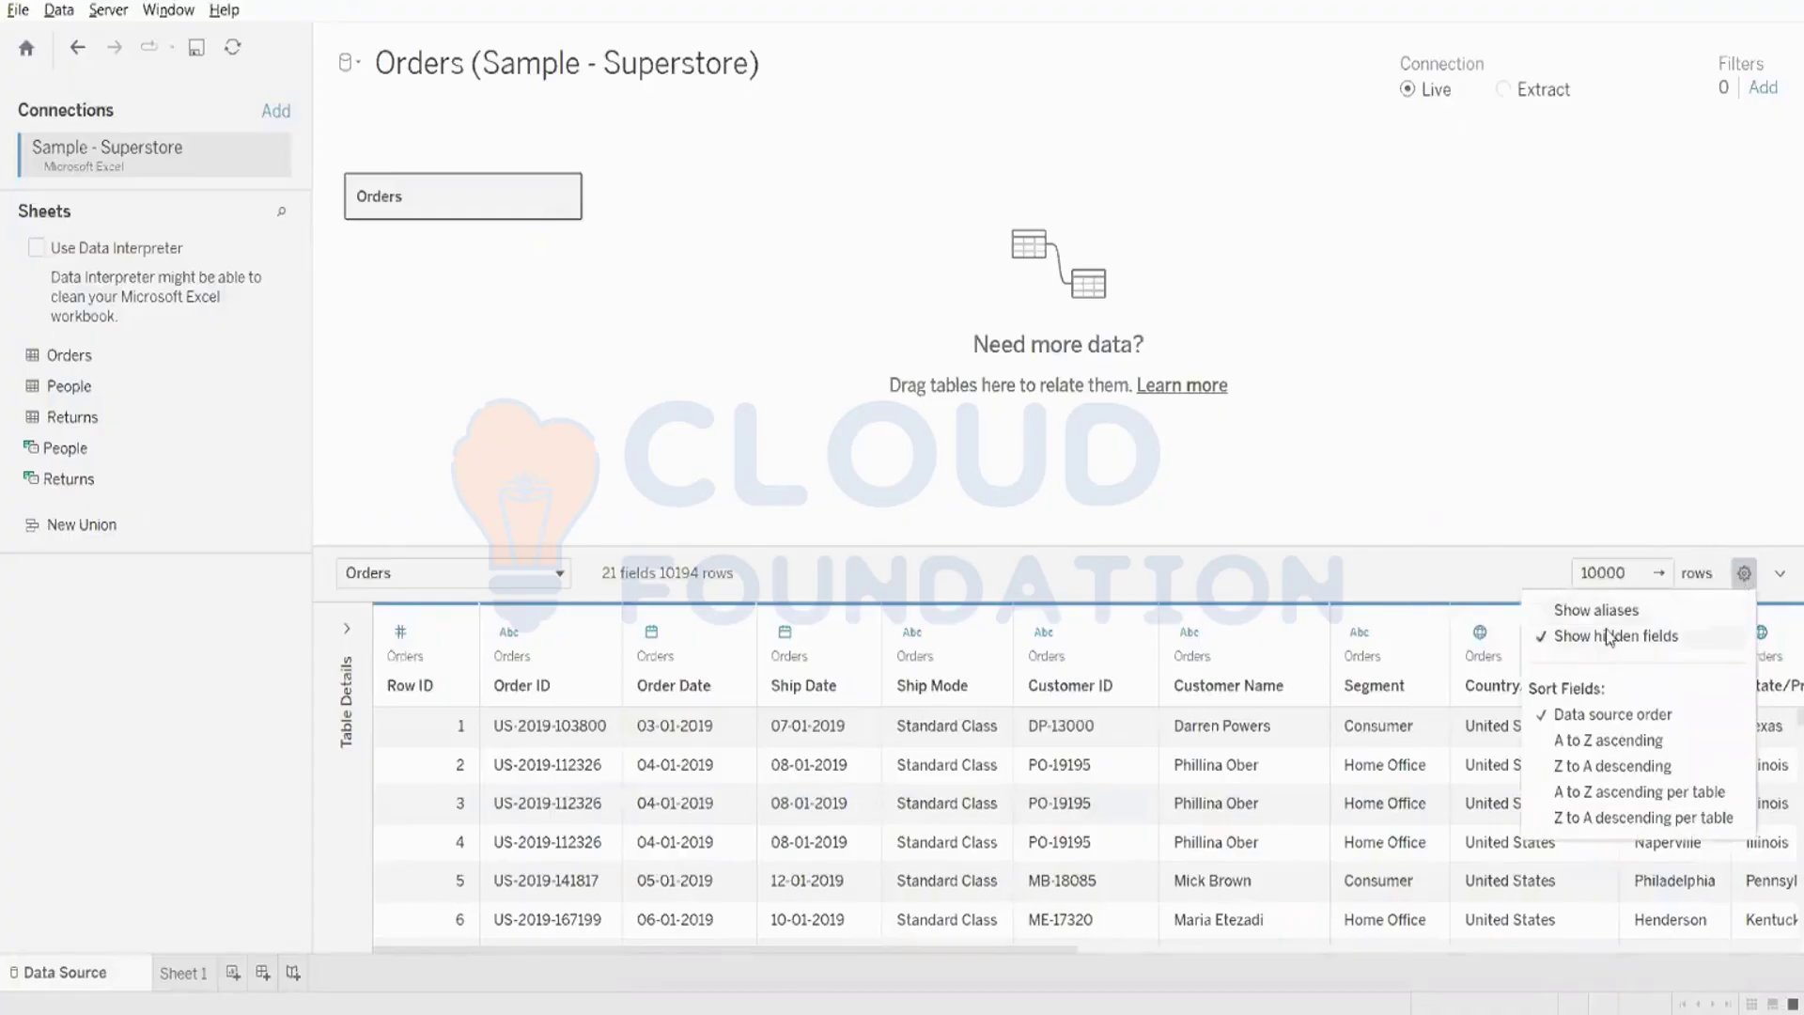
left_click(1621, 749)
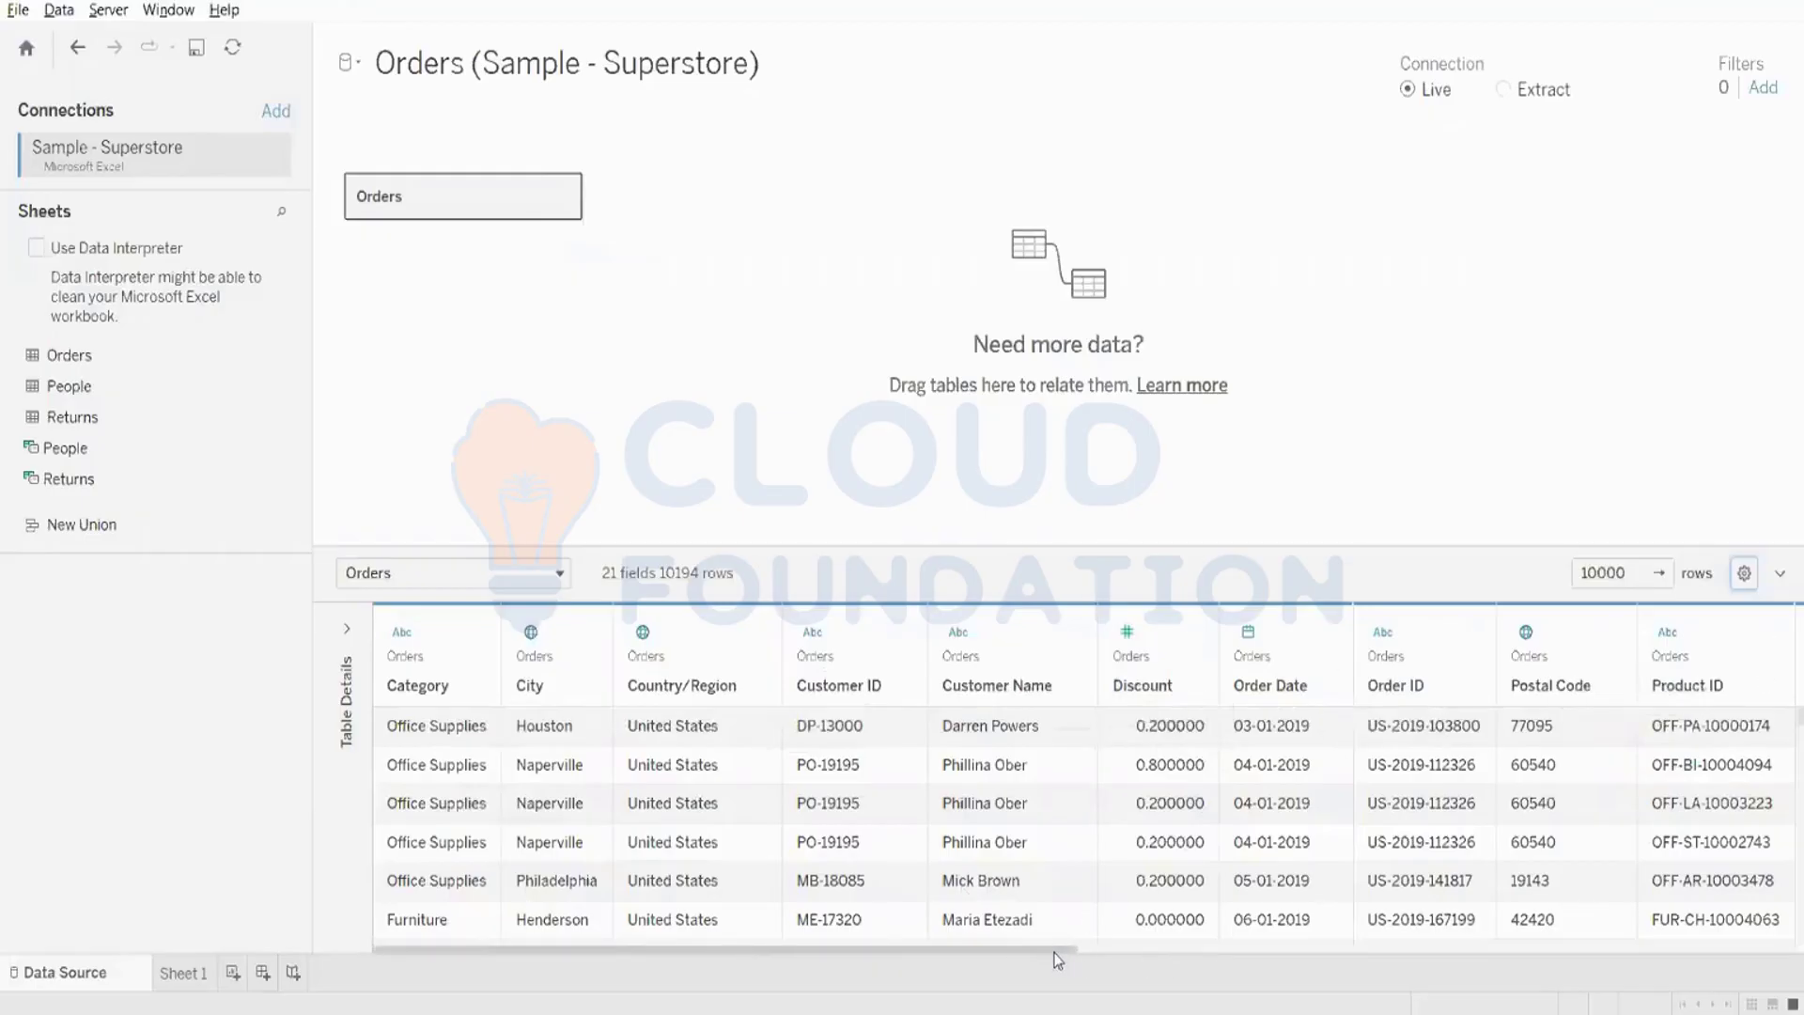
left_click_drag(1062, 951, 1495, 933)
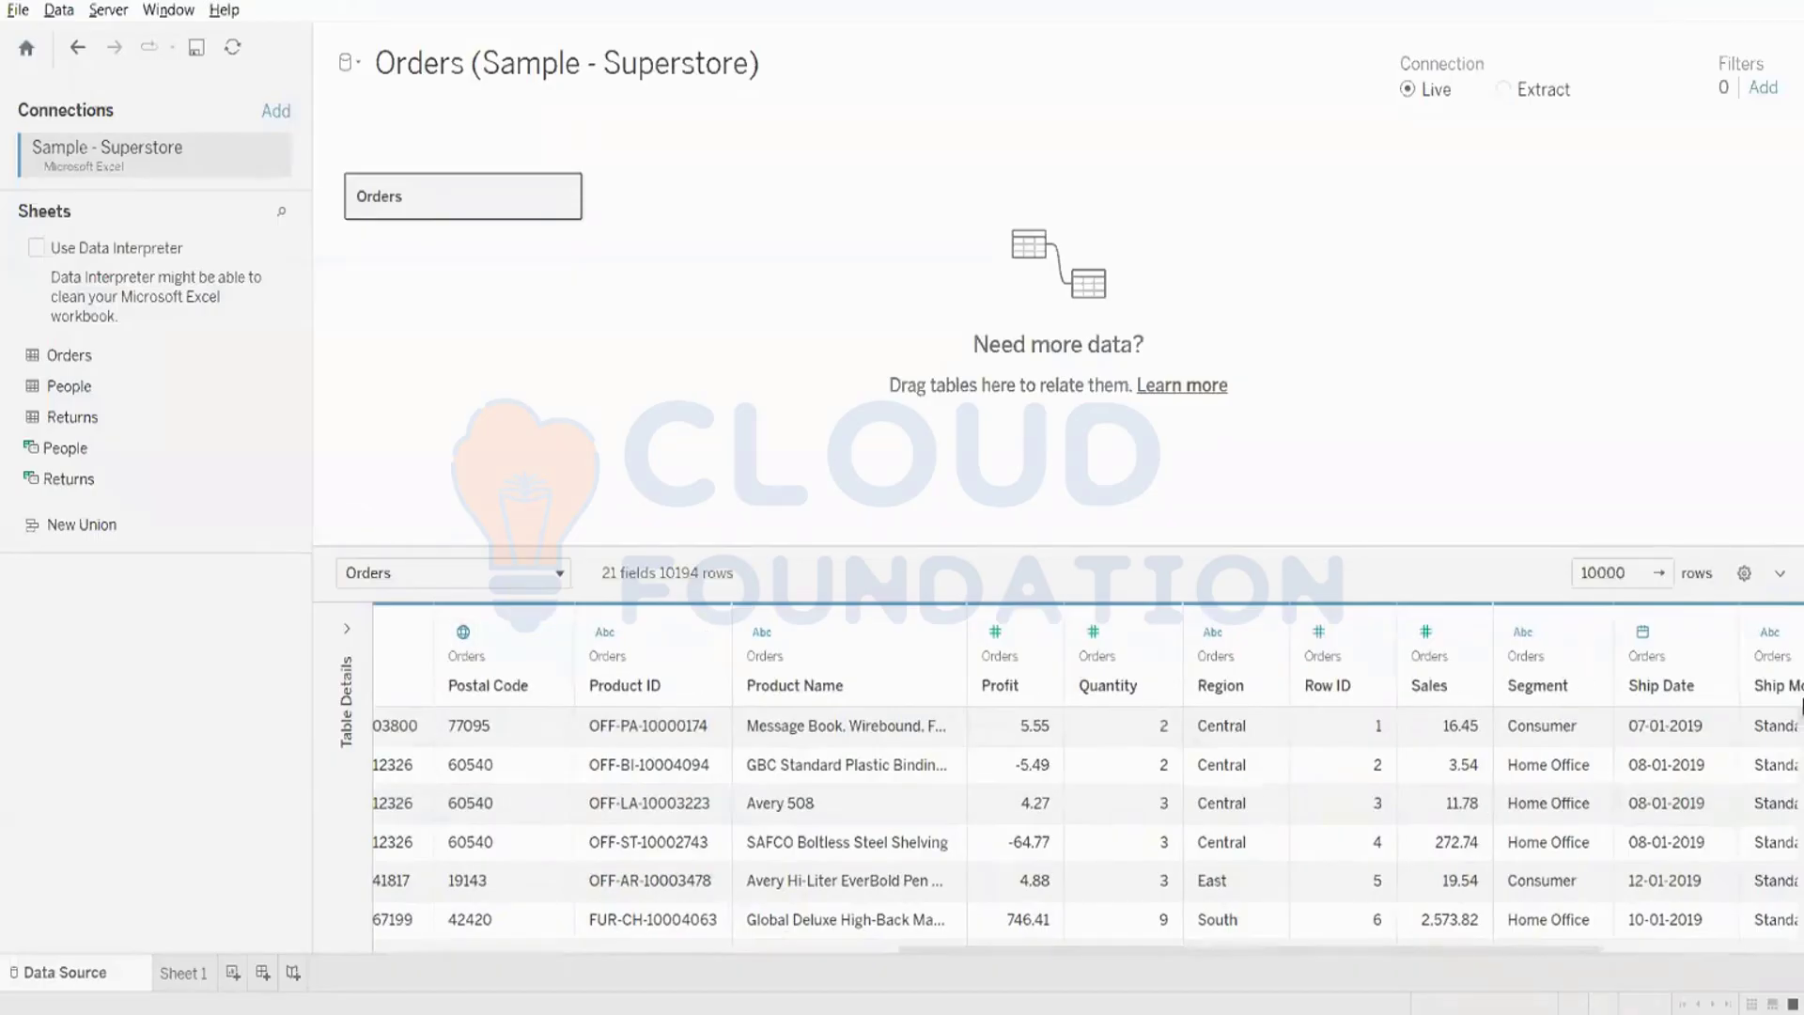
left_click_drag(1305, 950, 731, 950)
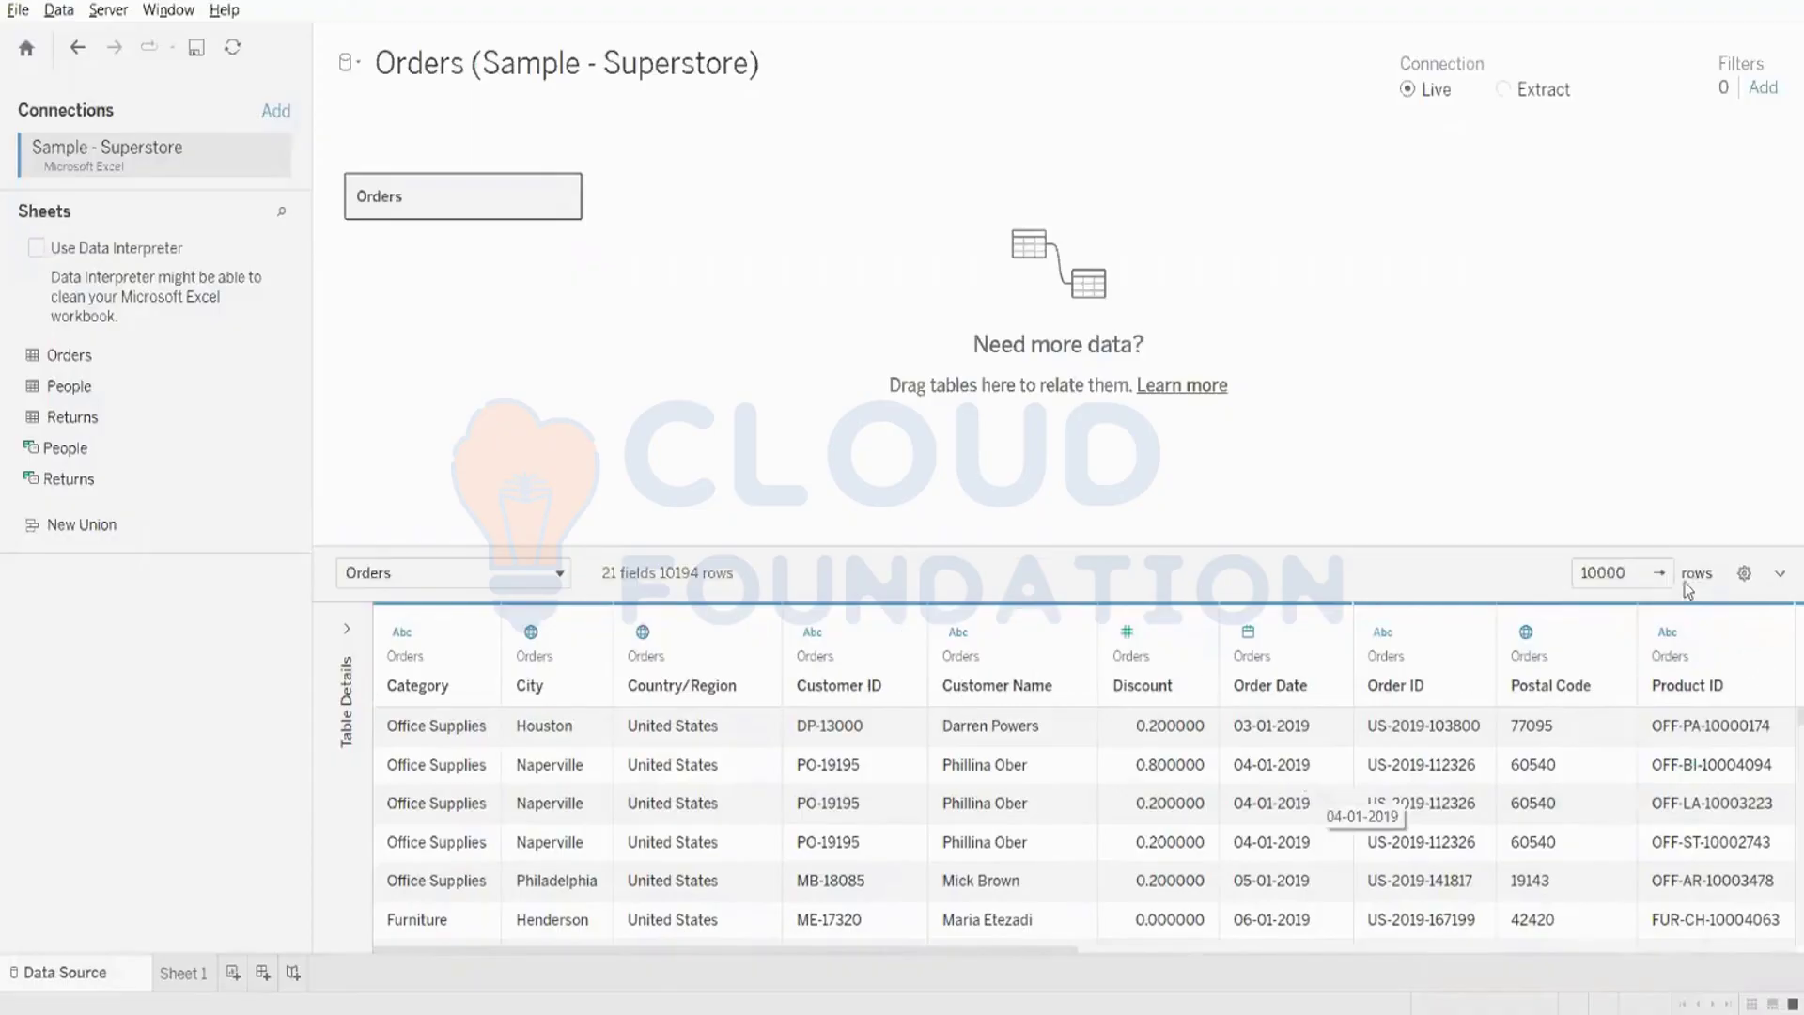
left_click(1746, 573)
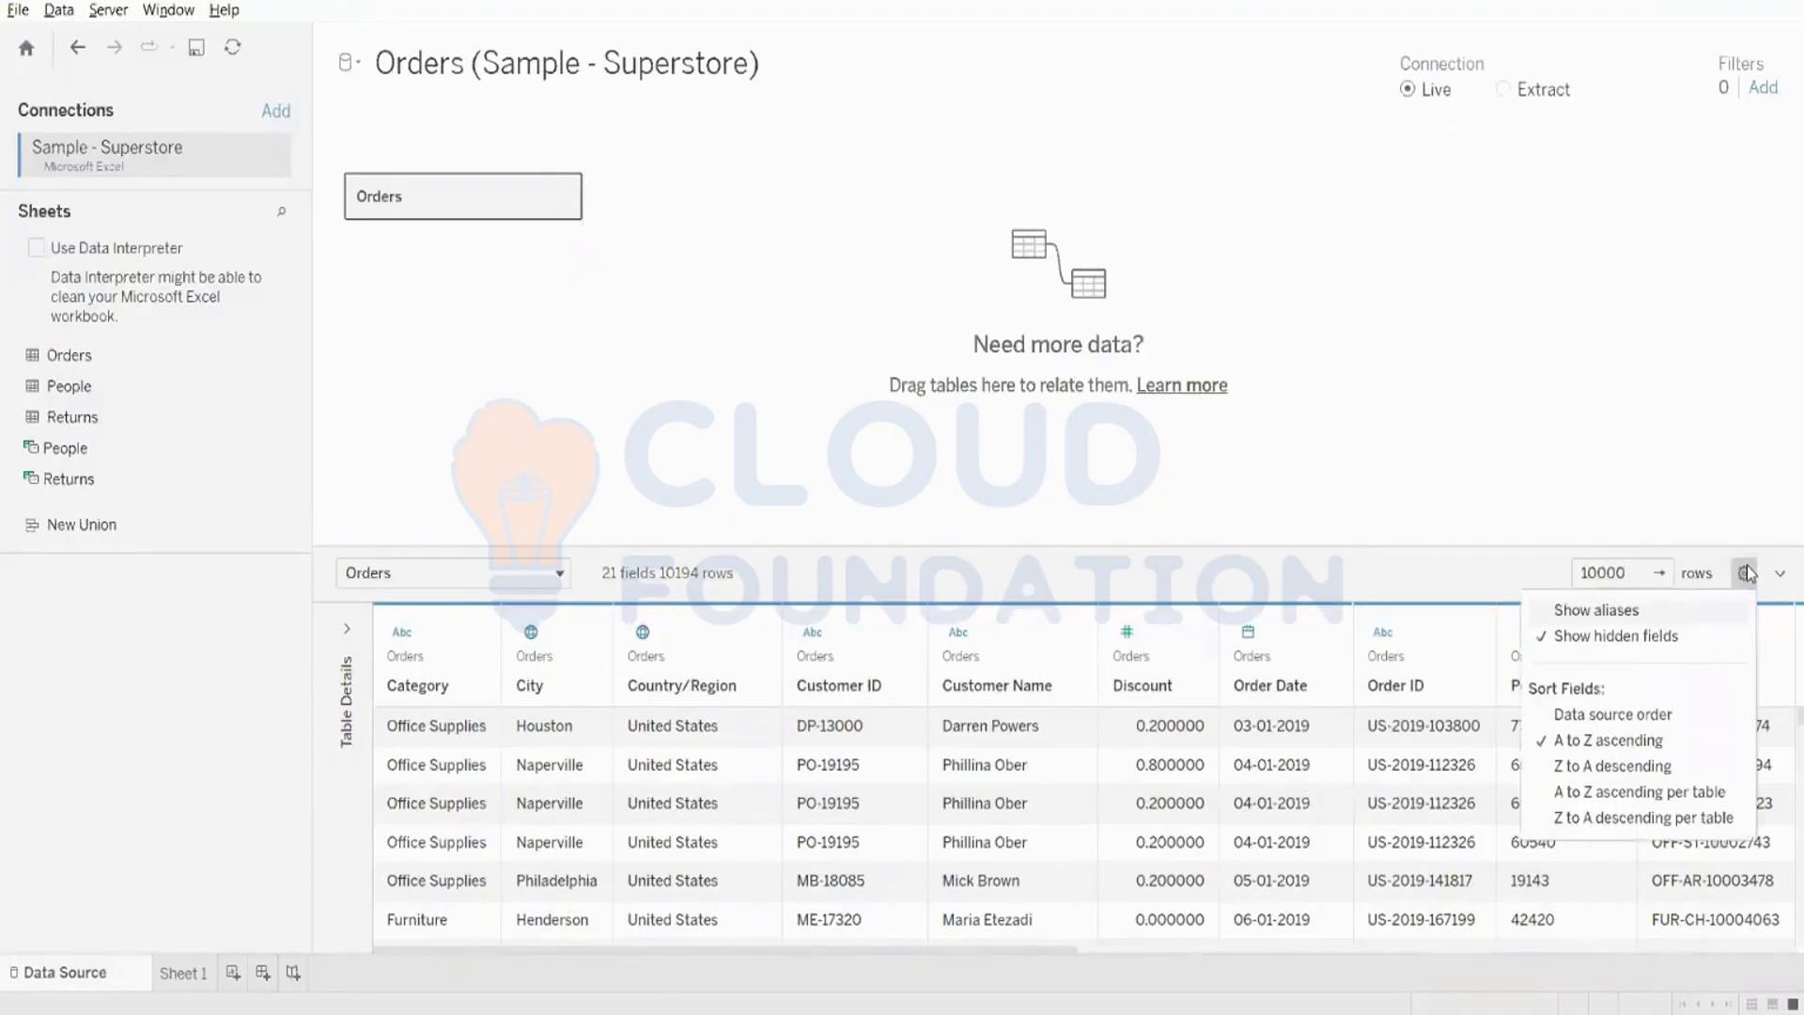
left_click(1563, 769)
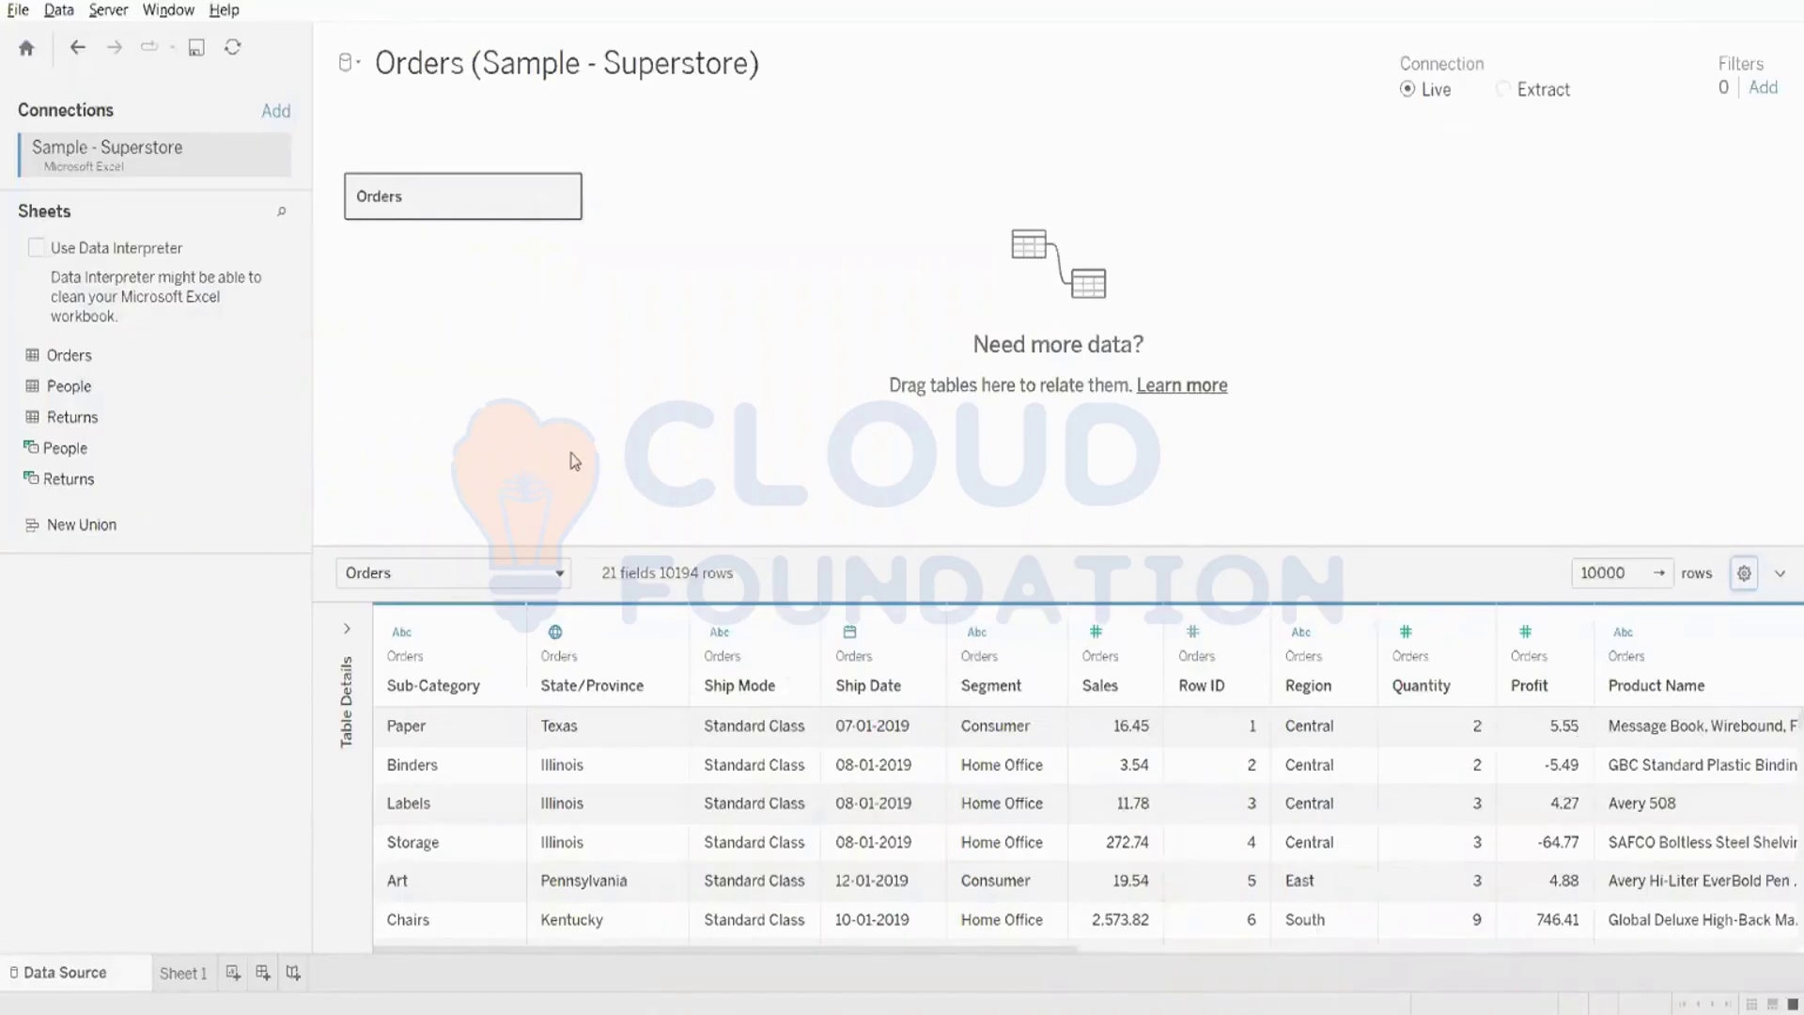
- Return the fields to data source order and join the People table to Orders inside the Orders logical table
double_click(471, 201)
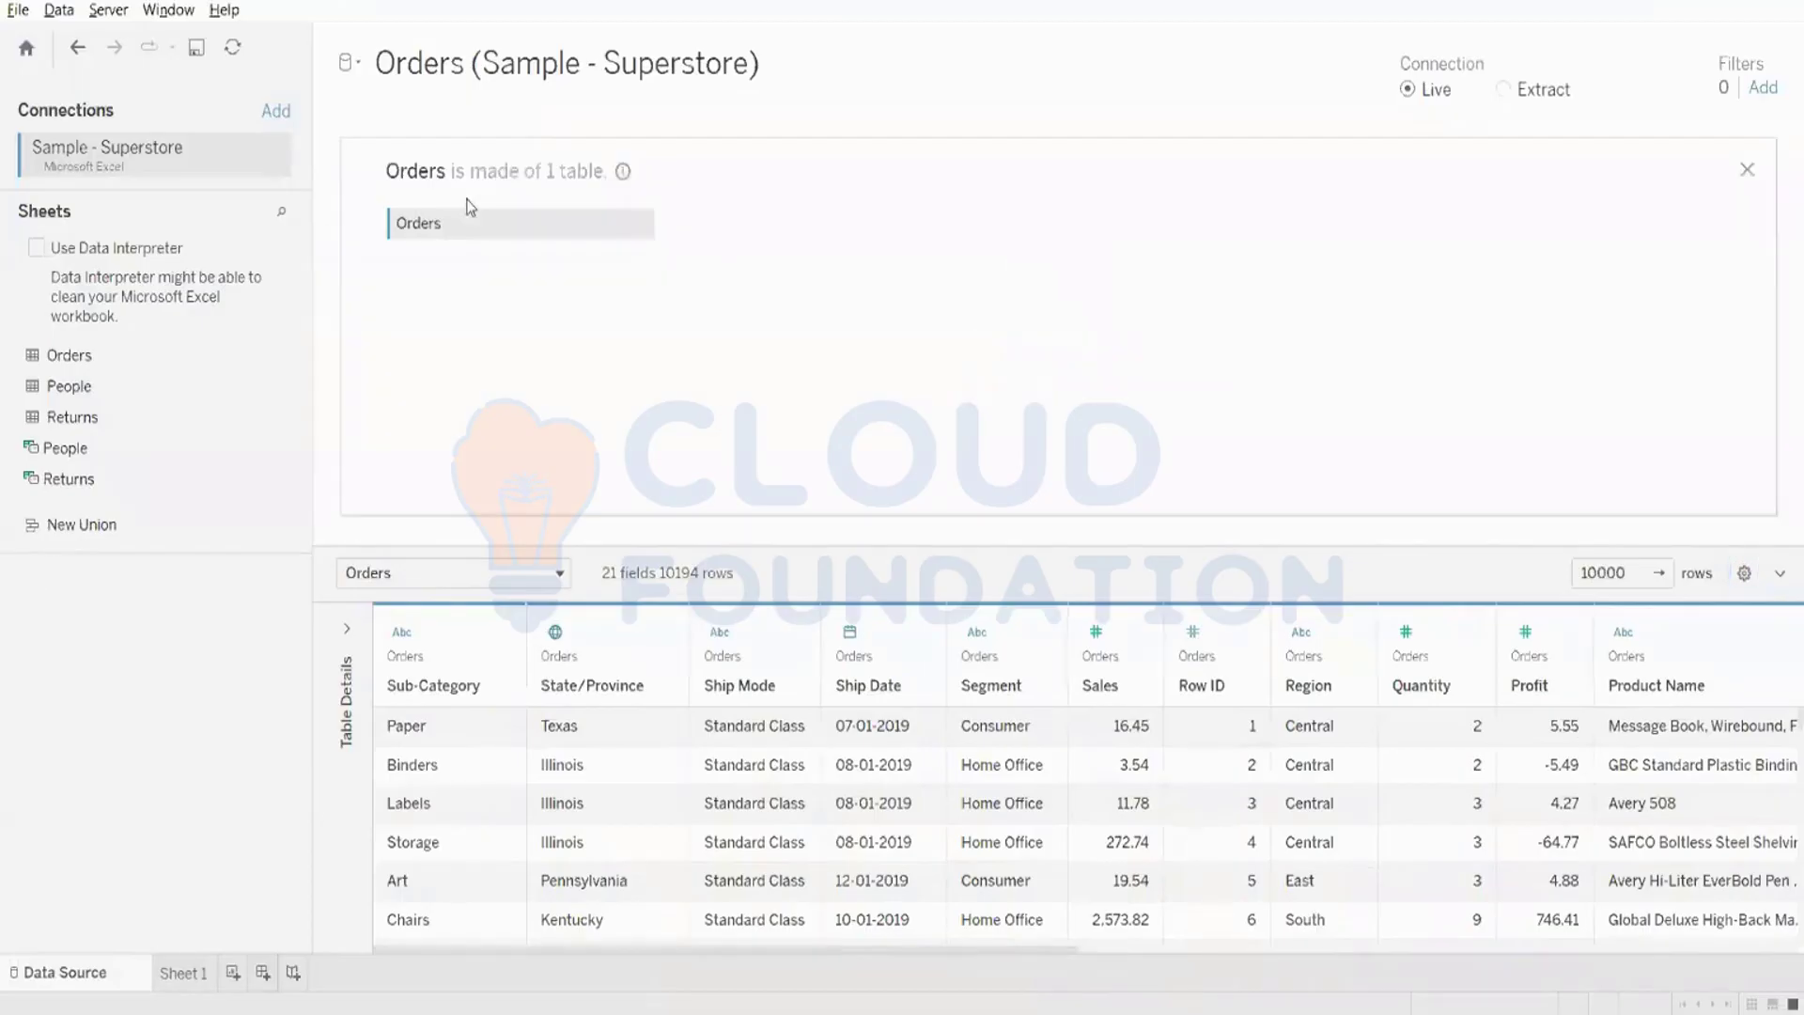
left_click_drag(113, 388, 109, 576)
left_click(1742, 574)
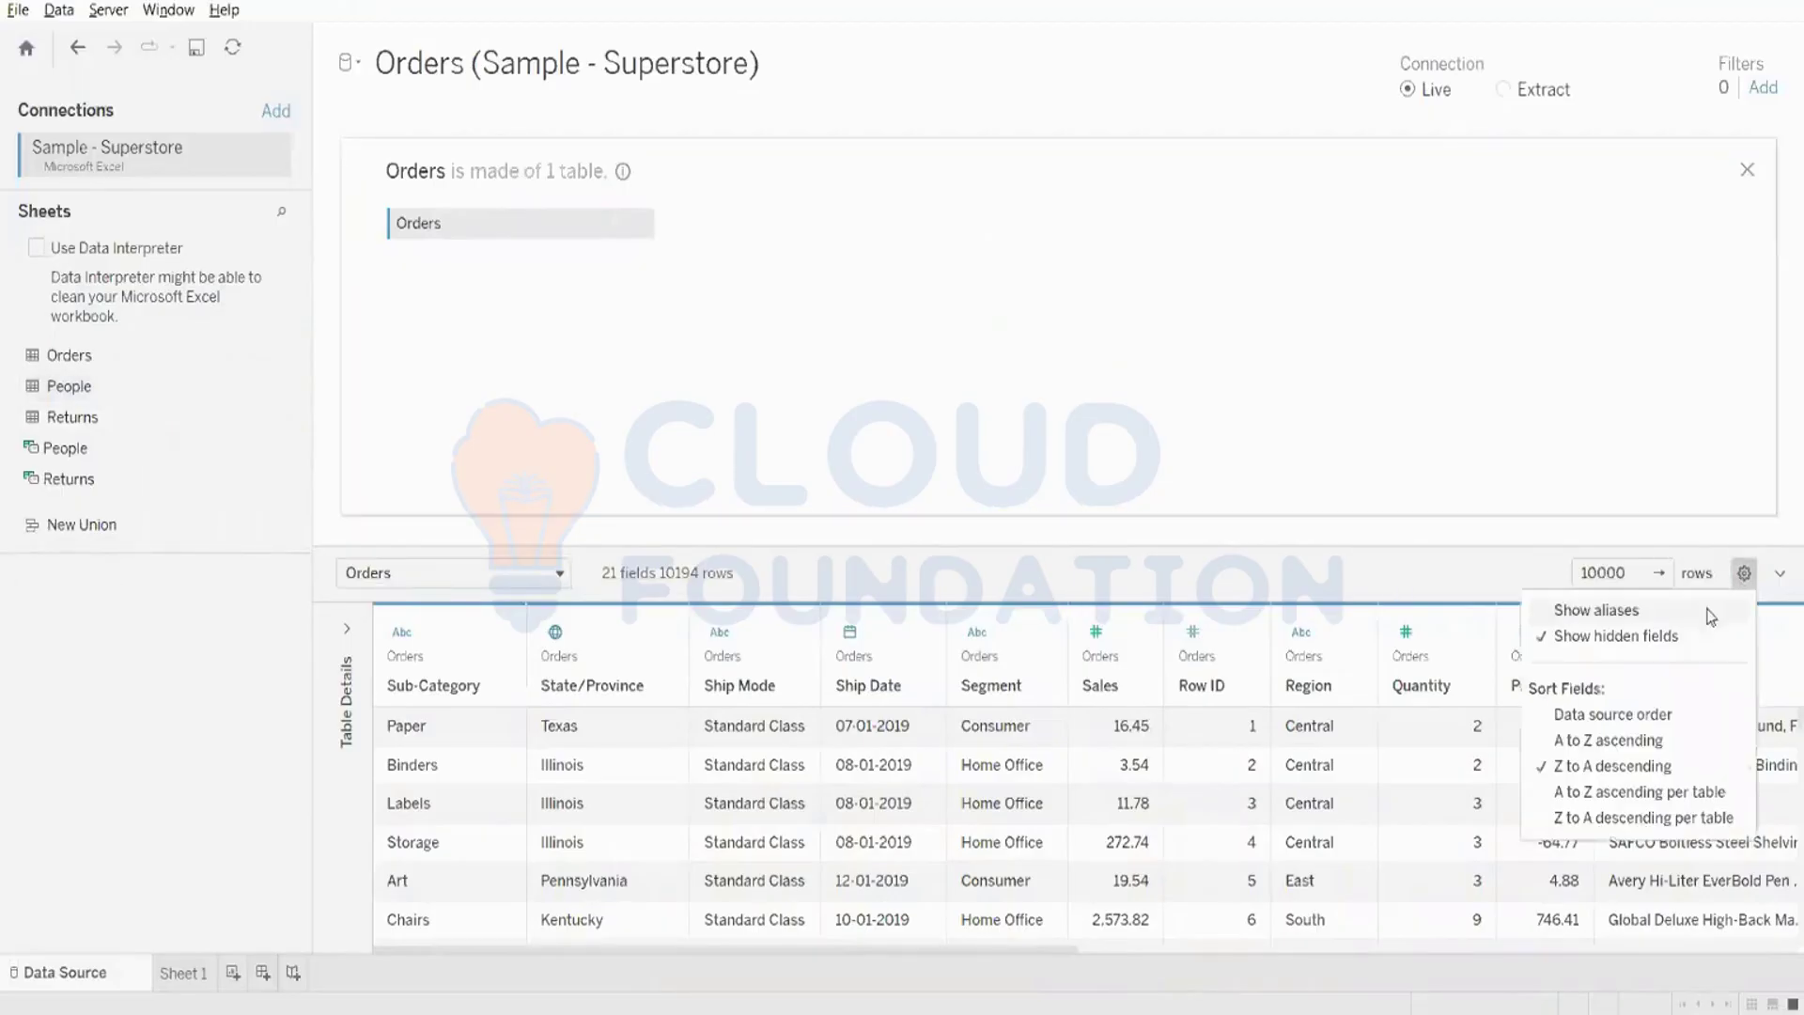
left_click(1613, 716)
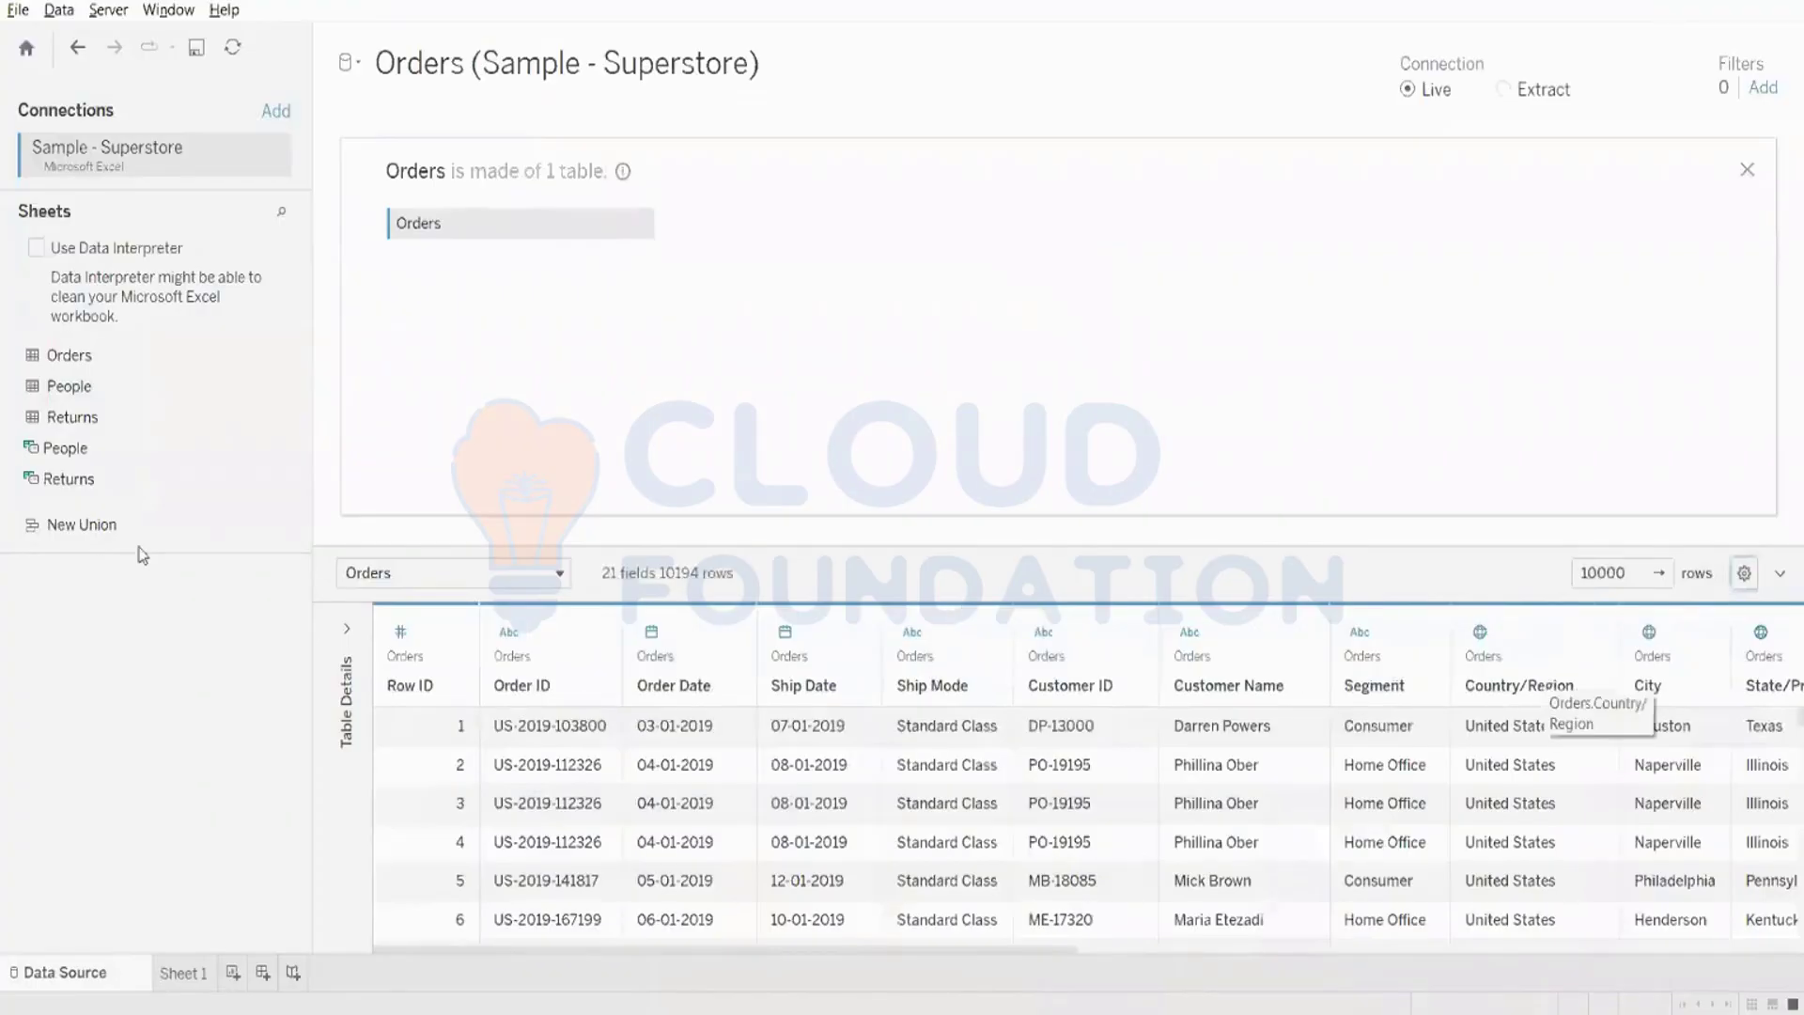
left_click_drag(85, 393, 701, 218)
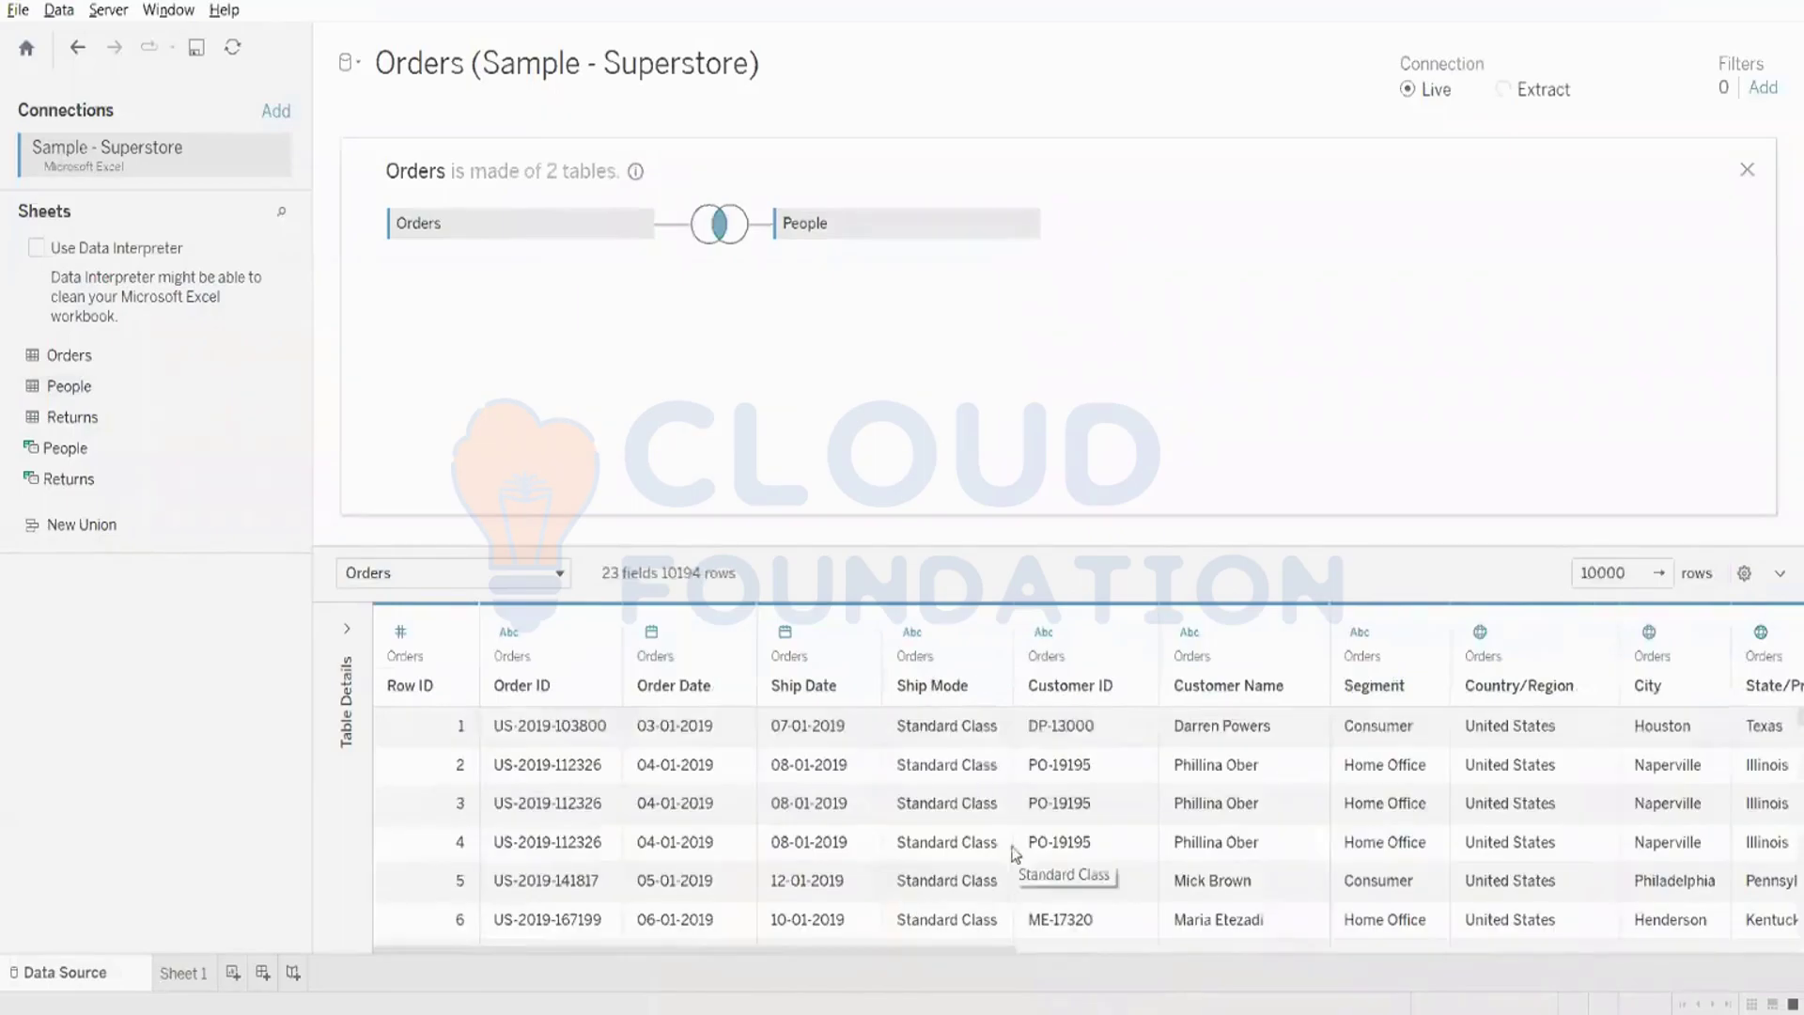
- Sort the fields of the joined Orders and People data A to Z ascending
mouse_move(951, 951)
left_mouse_down()
mouse_move(1724, 941)
mouse_move(1147, 947)
mouse_move(929, 928)
left_mouse_up()
left_click(1744, 572)
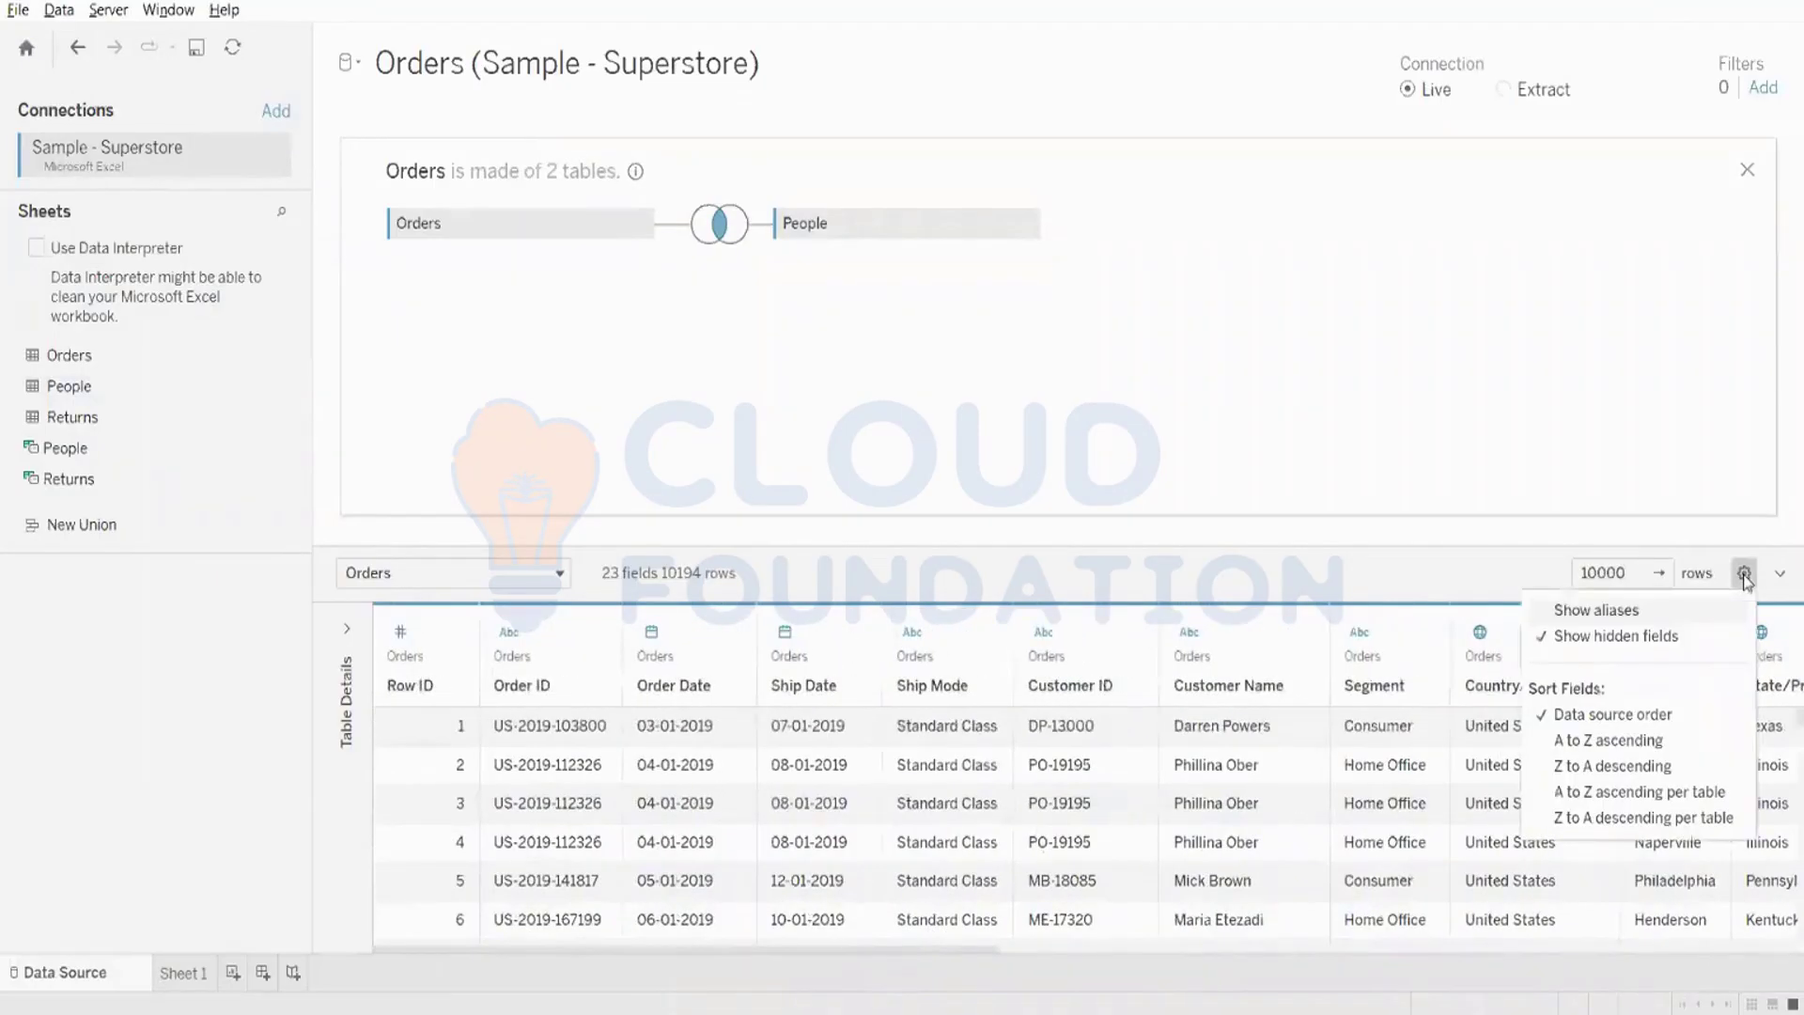
left_click(1626, 739)
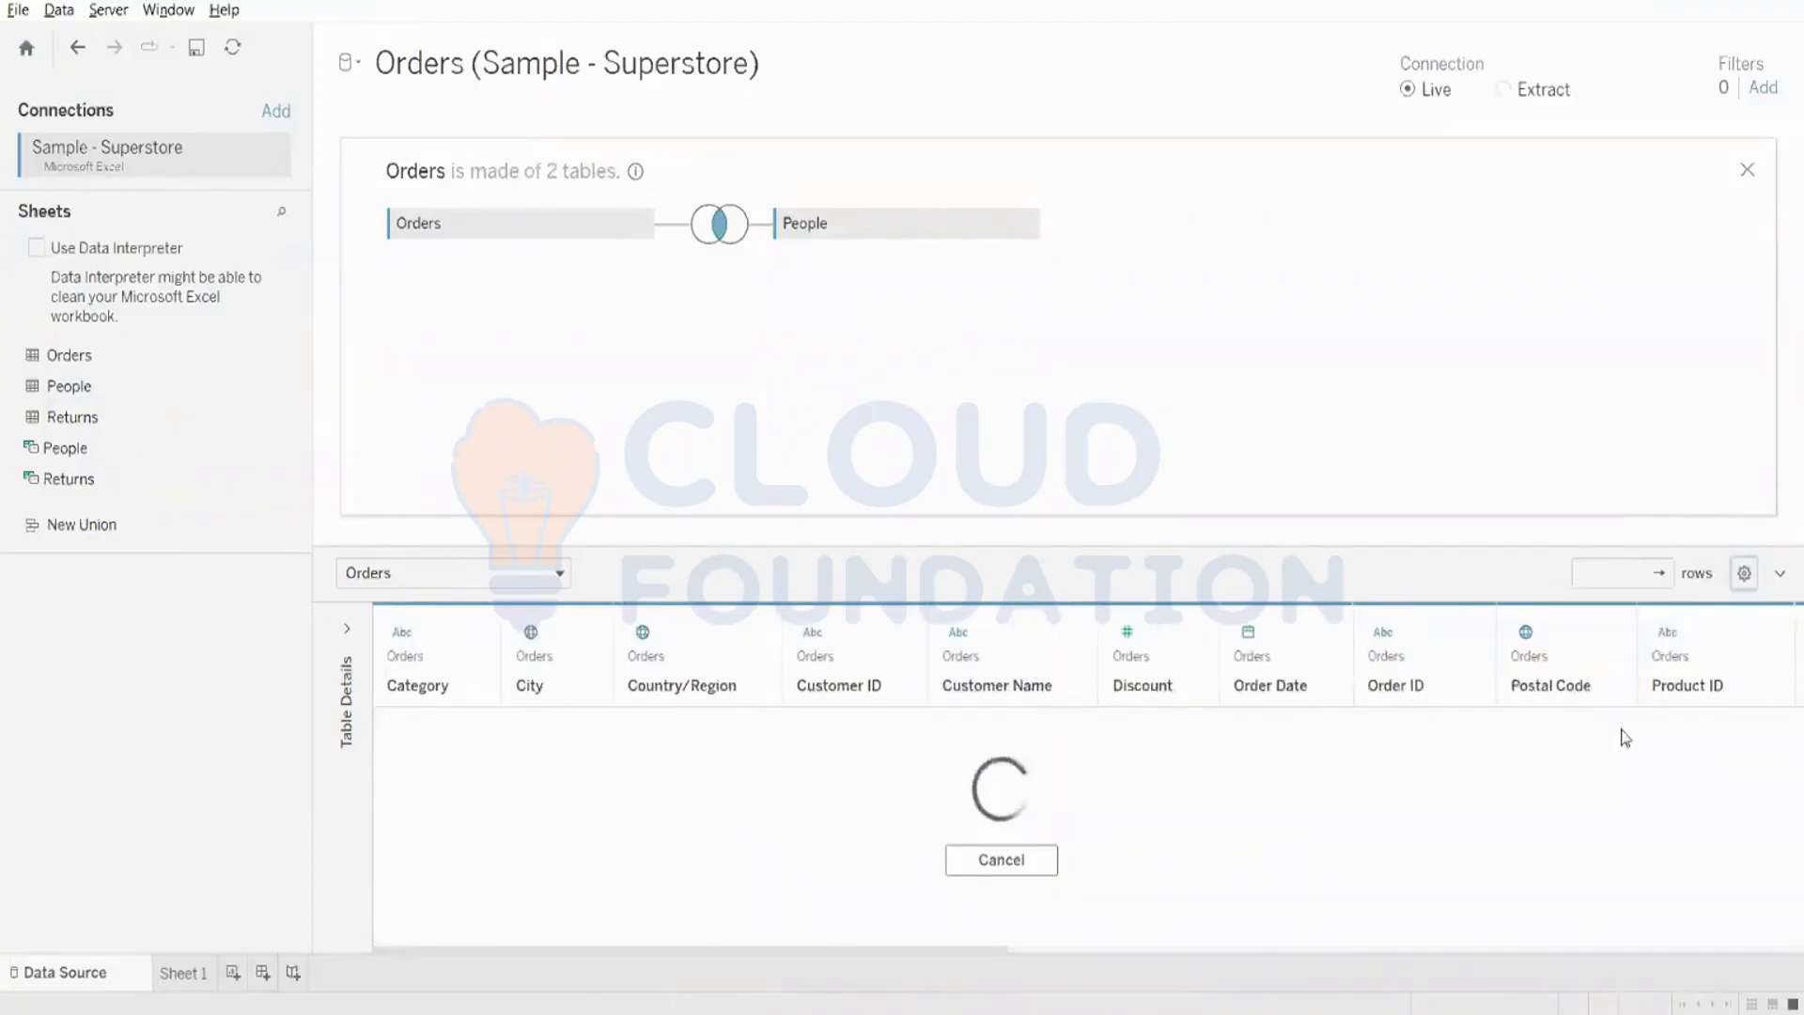
left_click_drag(930, 950, 511, 948)
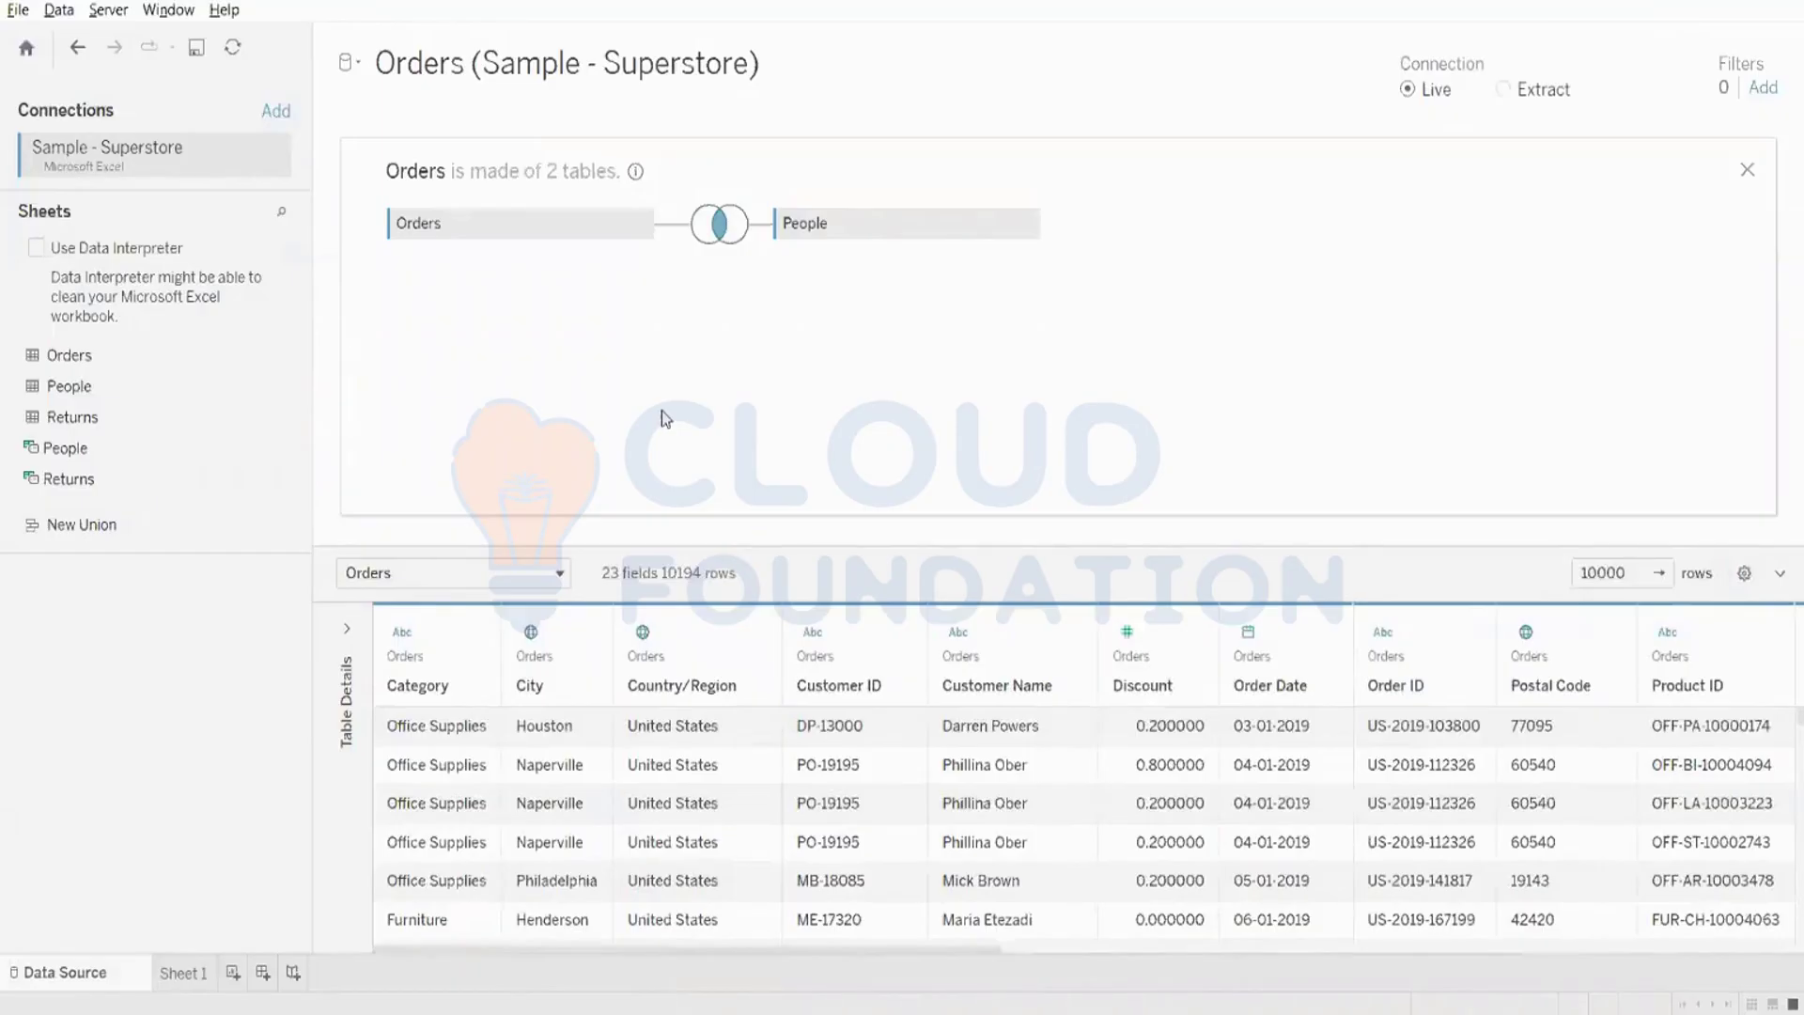
- Examine where the People table's fields fall among the Orders fields in the A to Z ordered data grid
mouse_move(711, 224)
mouse_move(977, 949)
left_mouse_down()
mouse_move(1032, 949)
mouse_move(977, 949)
left_mouse_up()
left_click_drag(794, 949, 1284, 929)
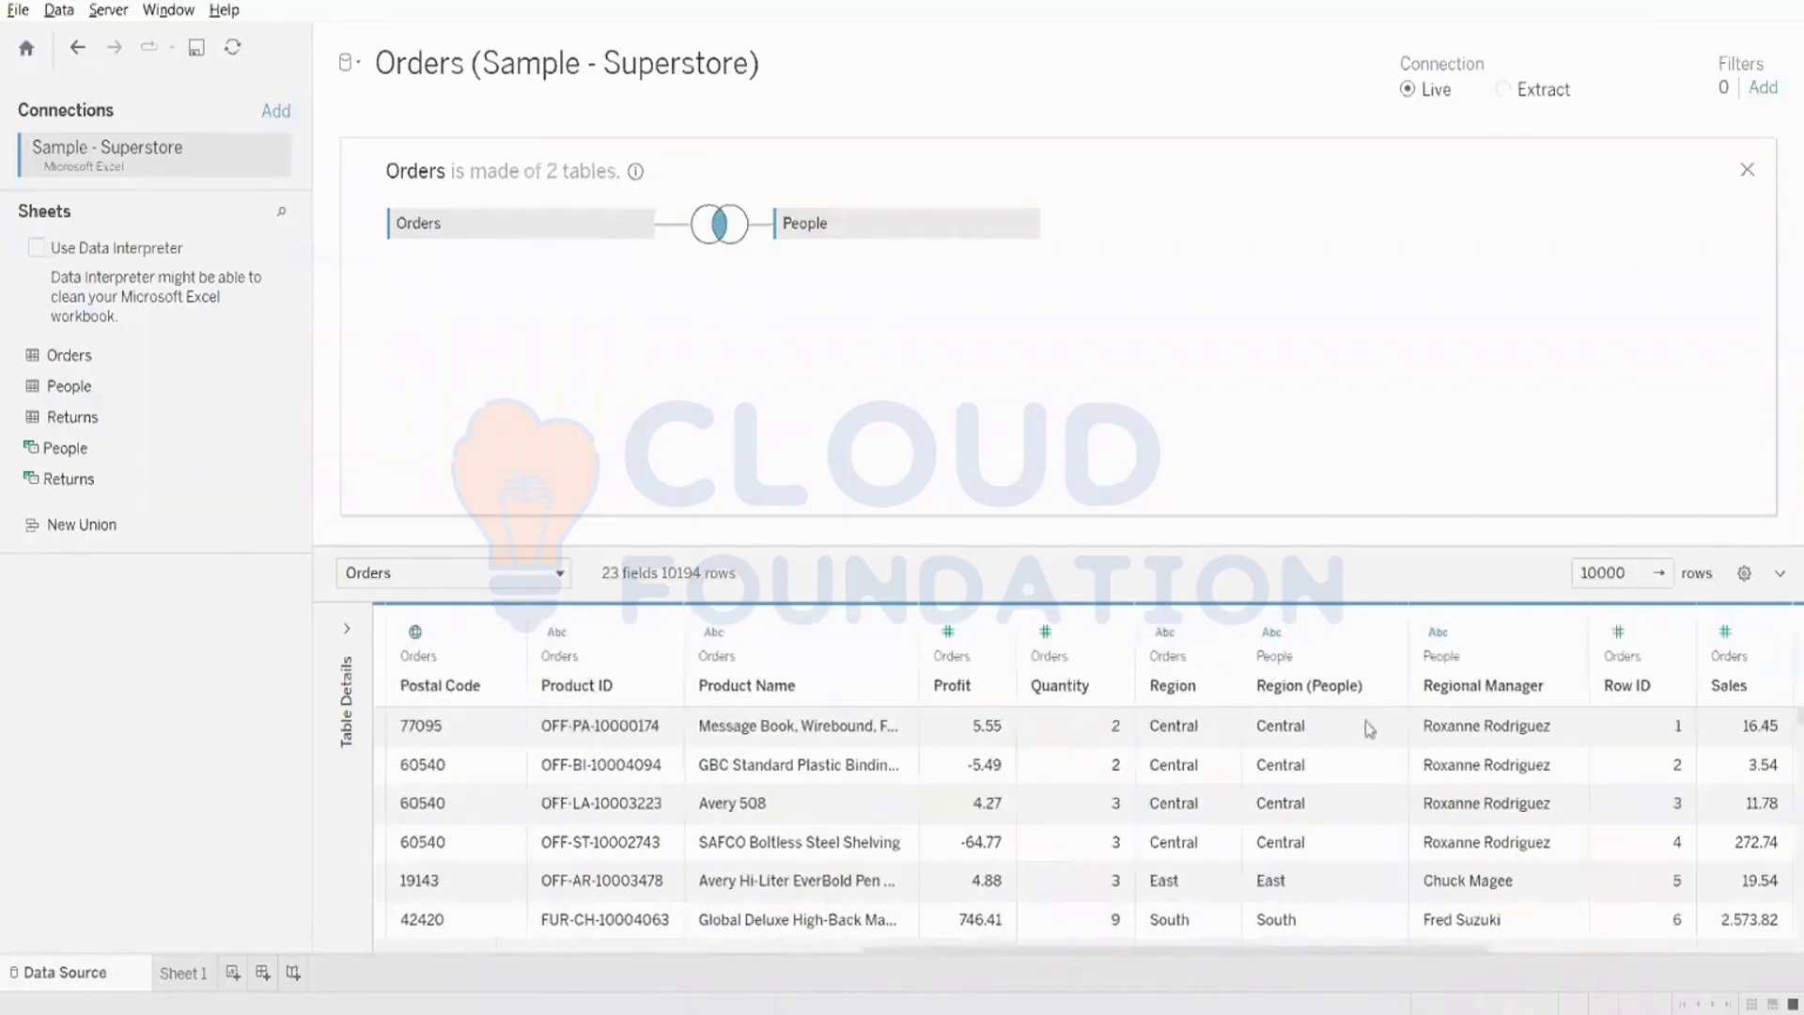
mouse_move(1740, 687)
mouse_move(759, 698)
mouse_move(1278, 675)
mouse_move(1493, 677)
mouse_move(1789, 660)
- Sort the fields A to Z ascending per table and check the placement of the People fields Region (People) and Regional Manager
left_click(1743, 575)
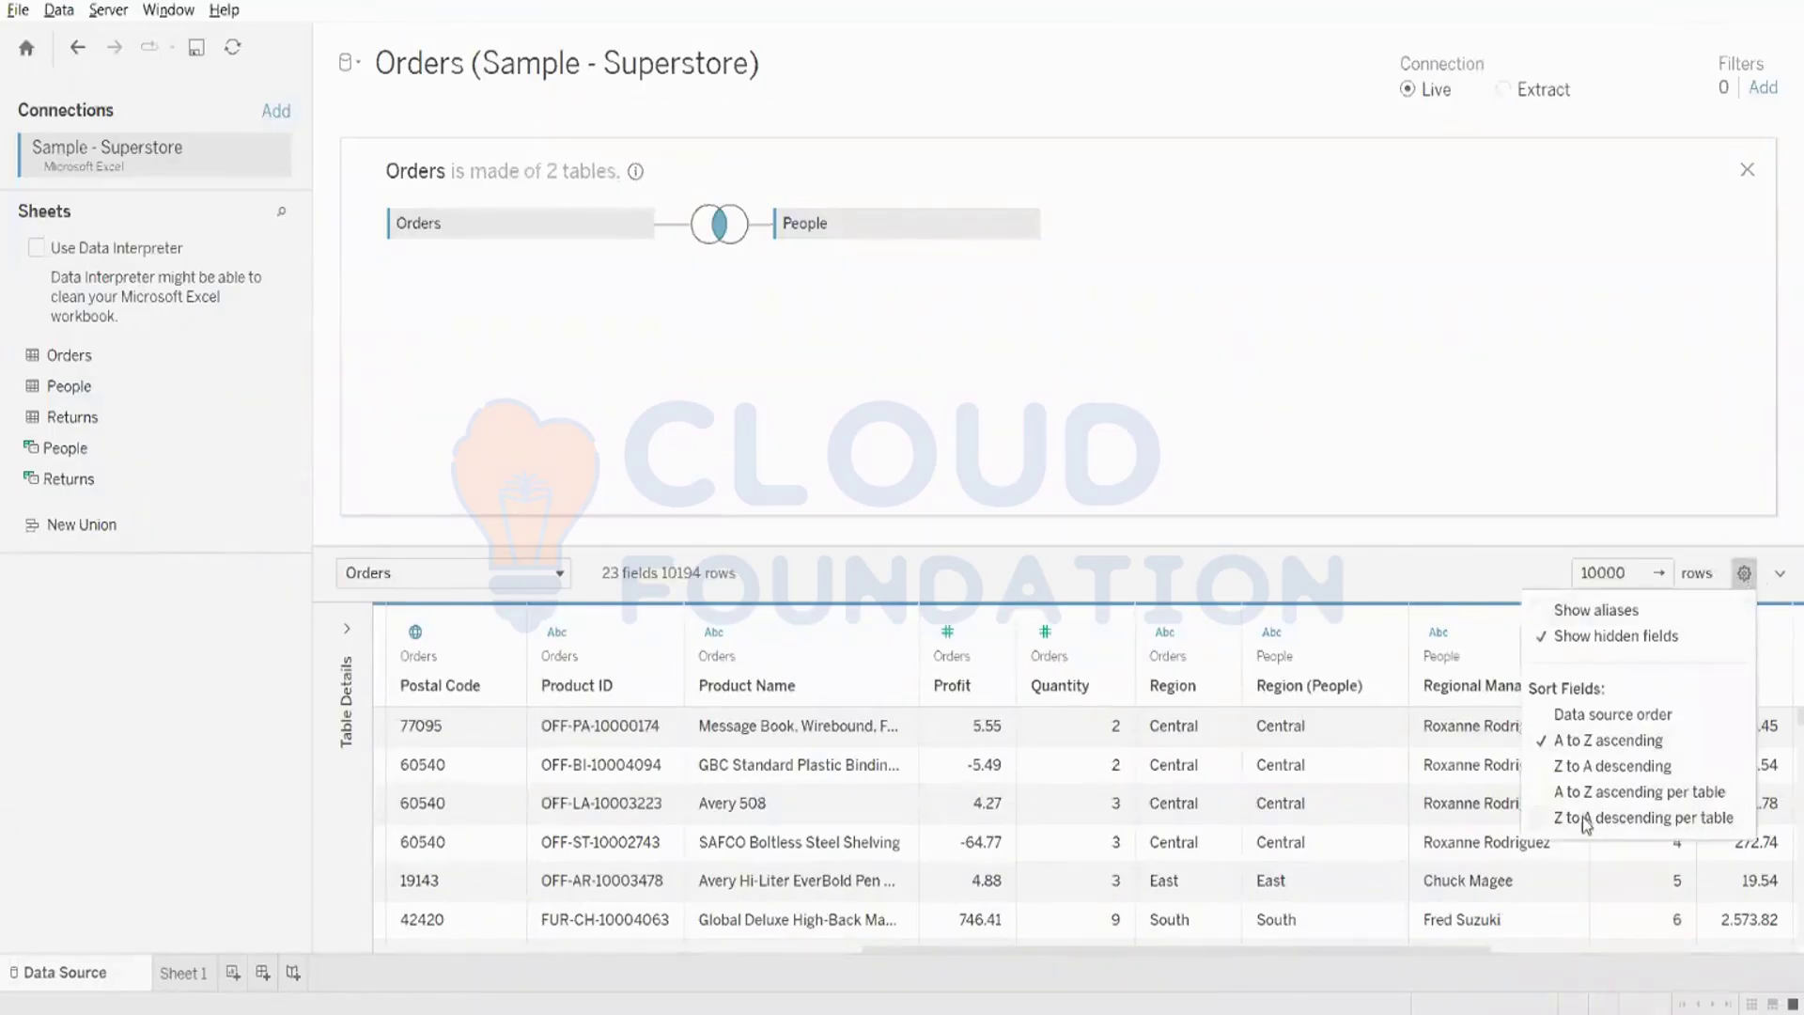
left_click(1671, 797)
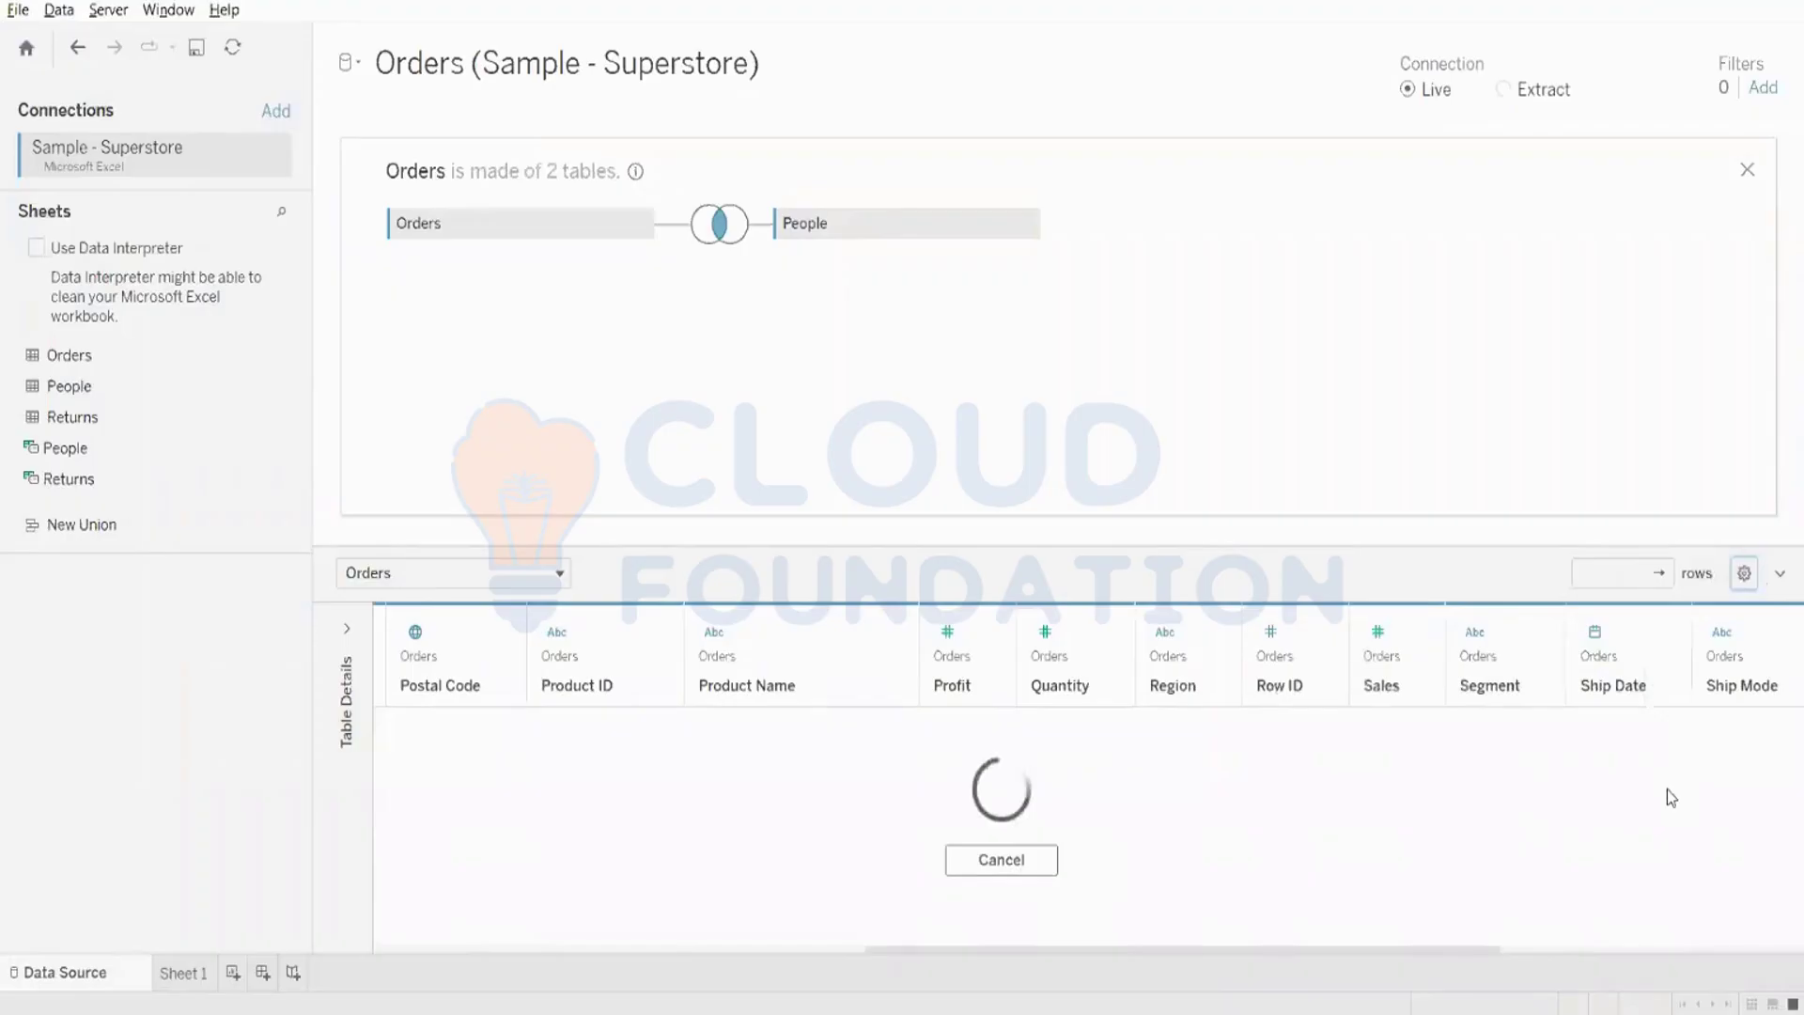
left_click_drag(995, 949, 451, 954)
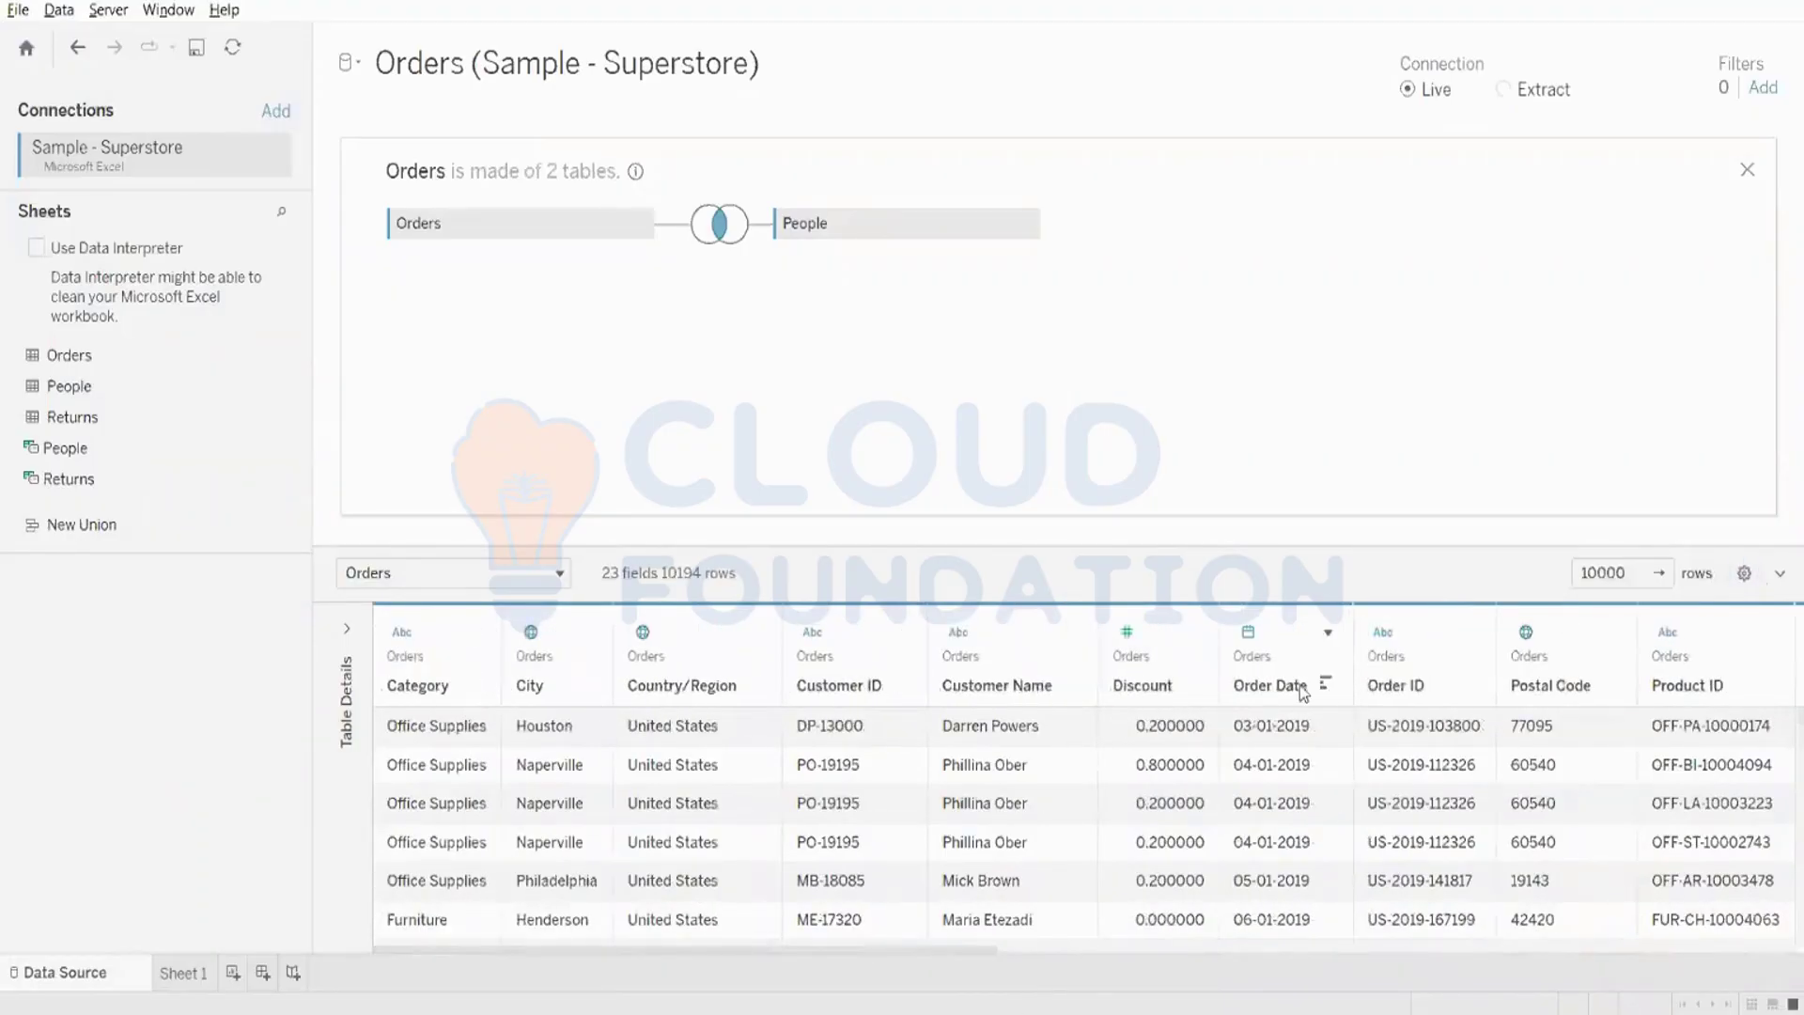
left_click_drag(602, 955, 1541, 951)
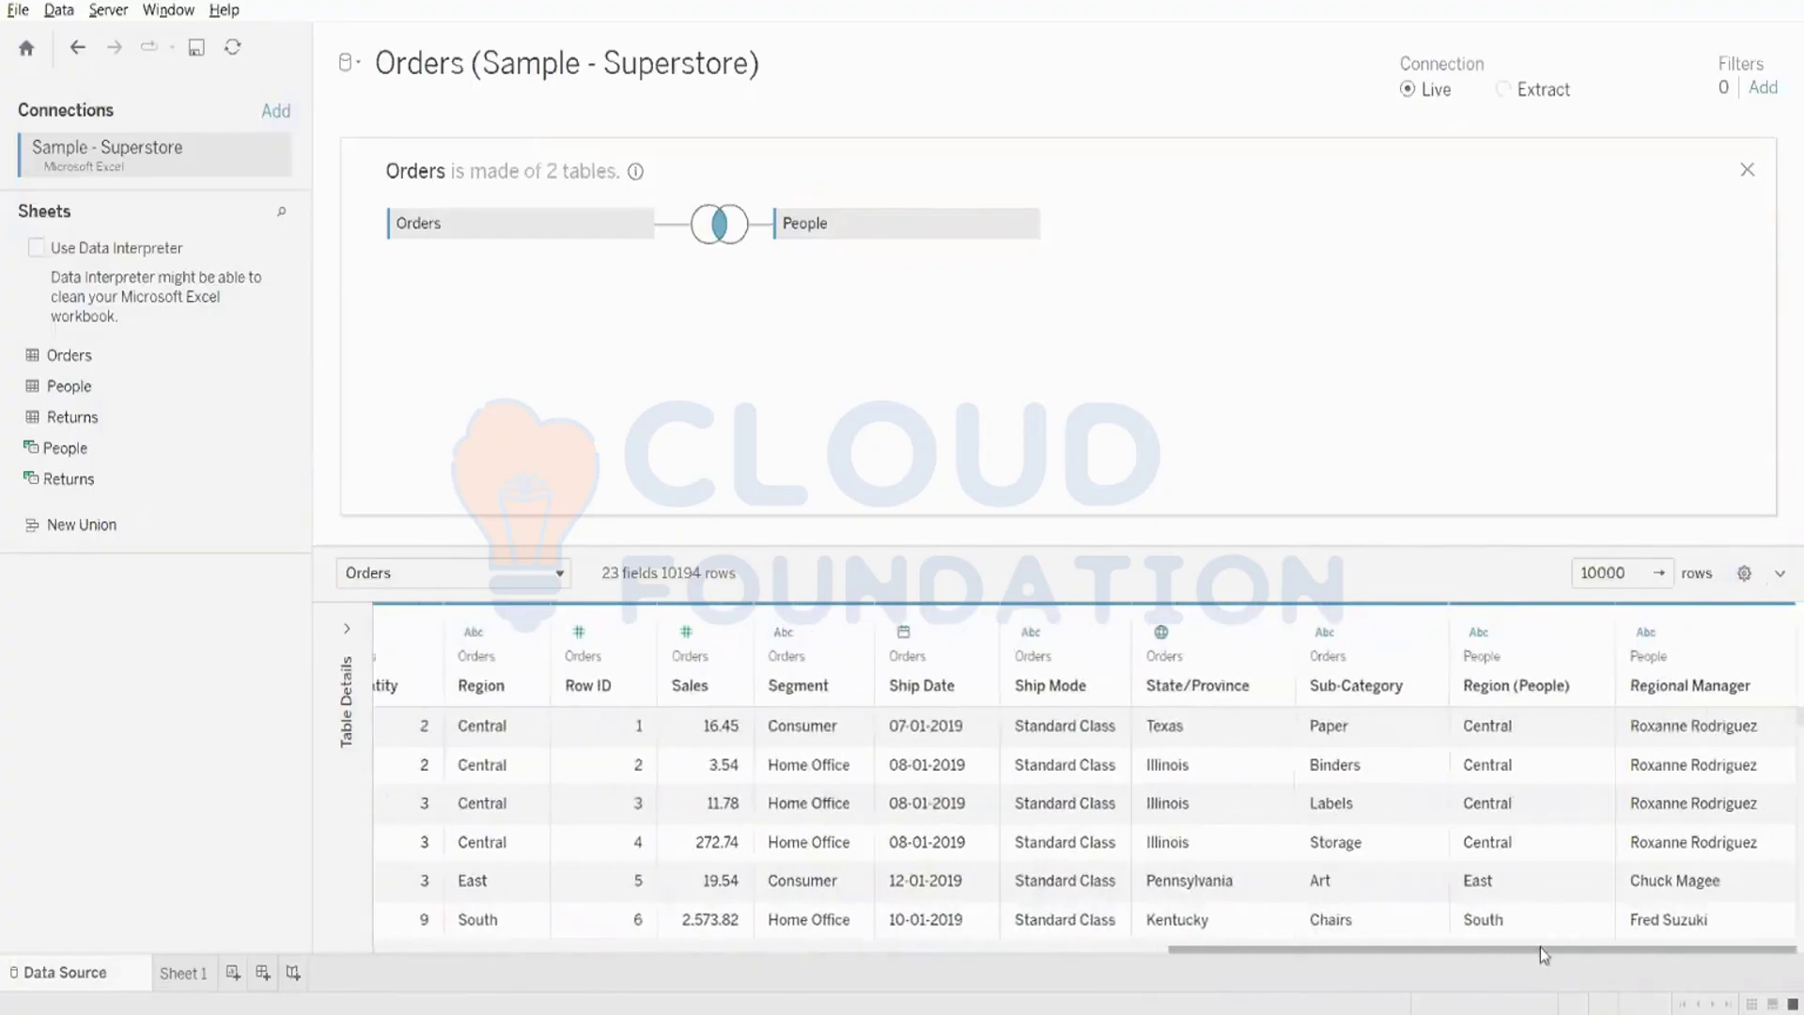
left_click(1485, 657)
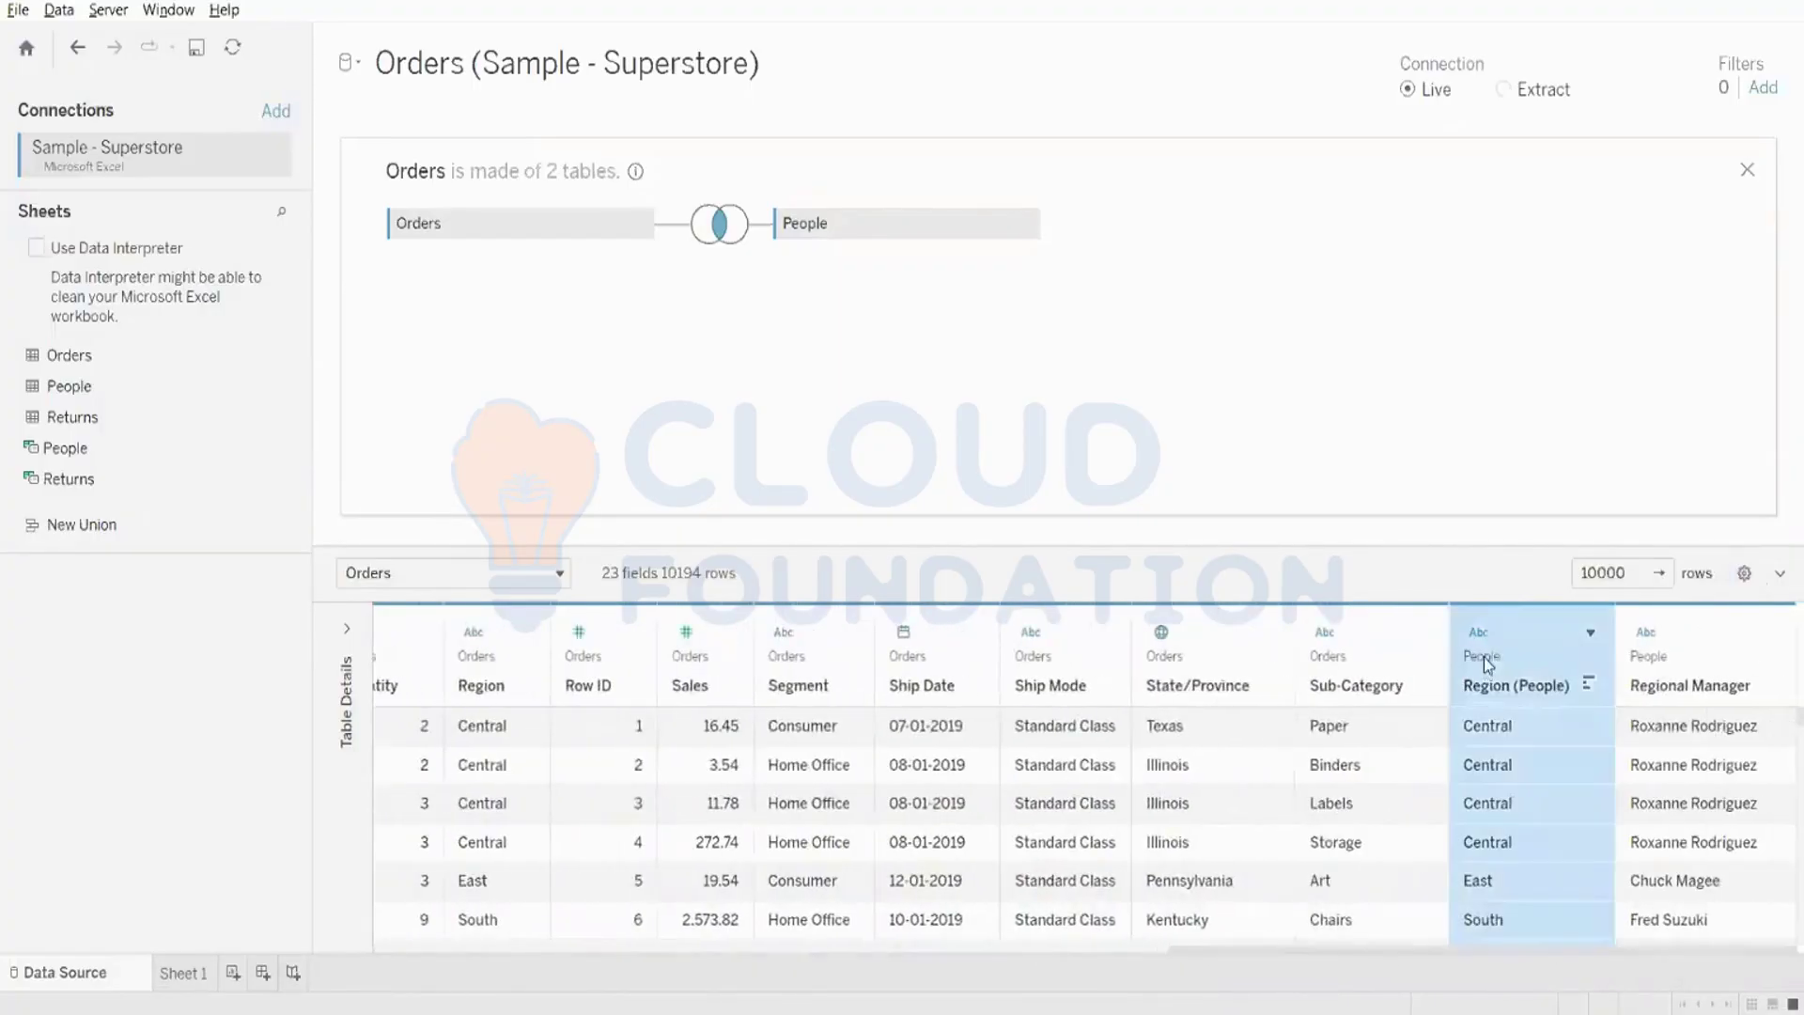
left_click(1704, 655)
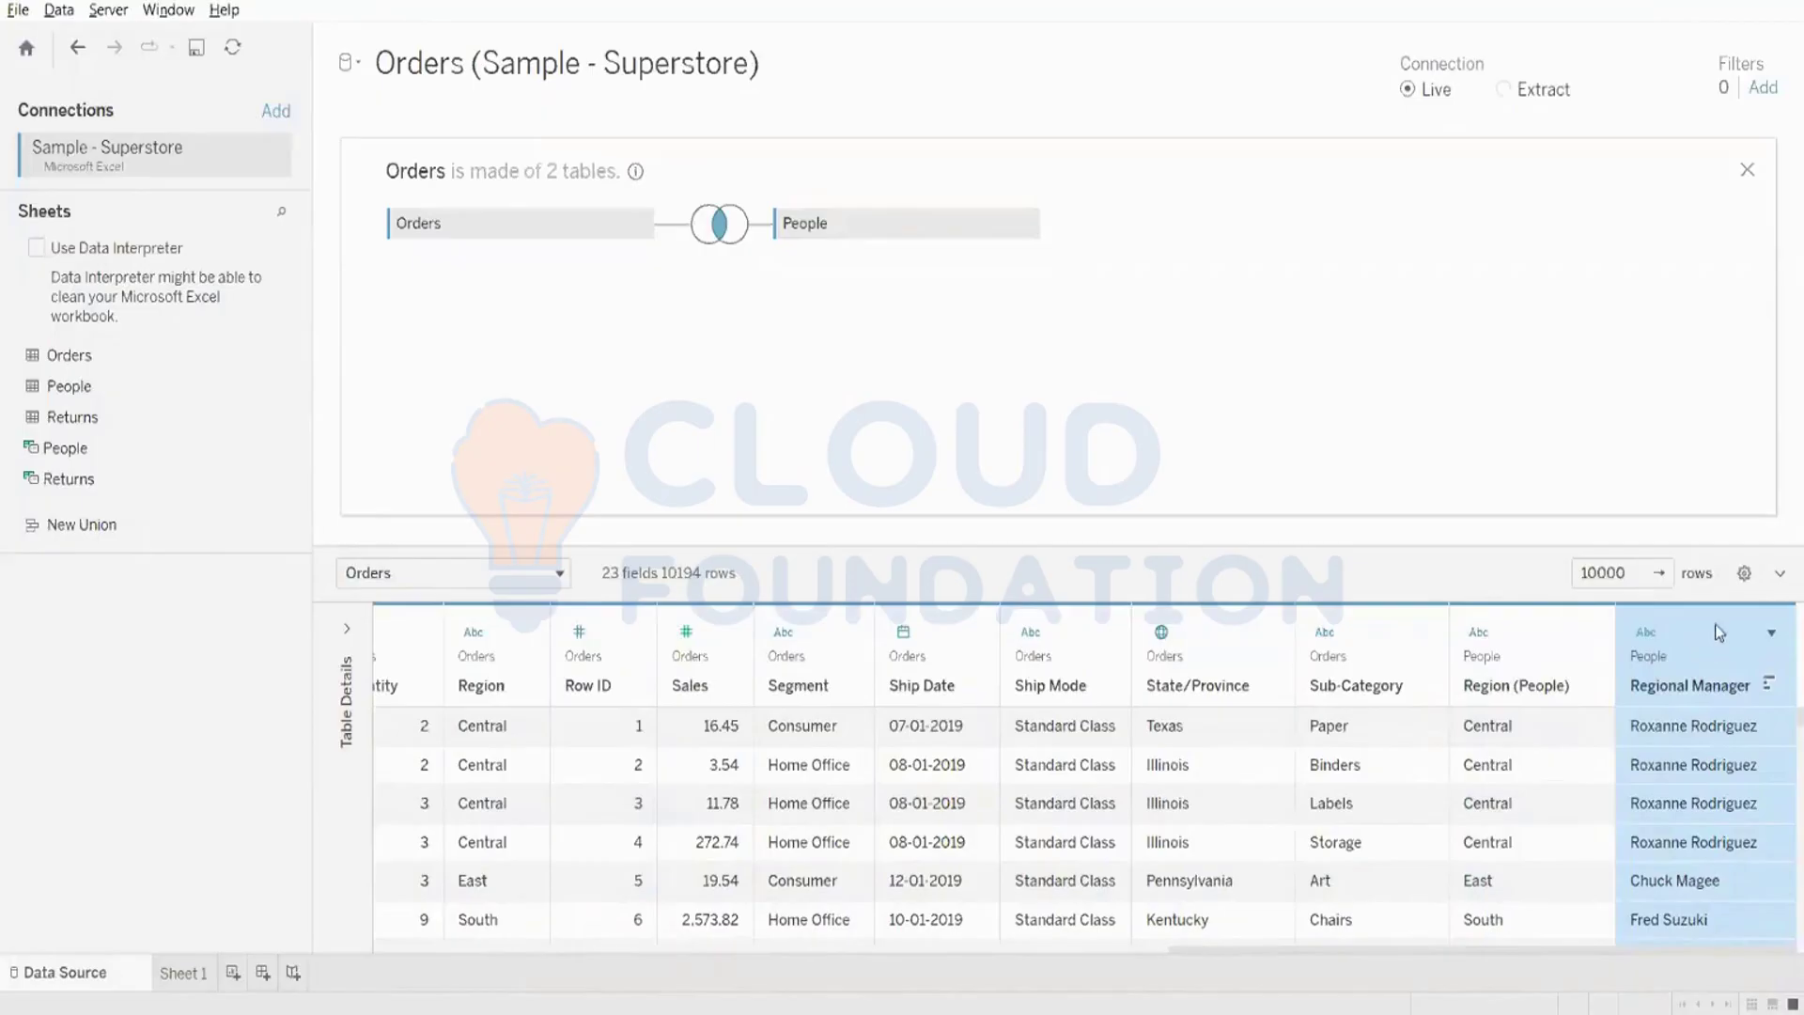
- Sort the fields Z to A descending per table and review the column order from the People fields through the Orders fields
left_click(1744, 575)
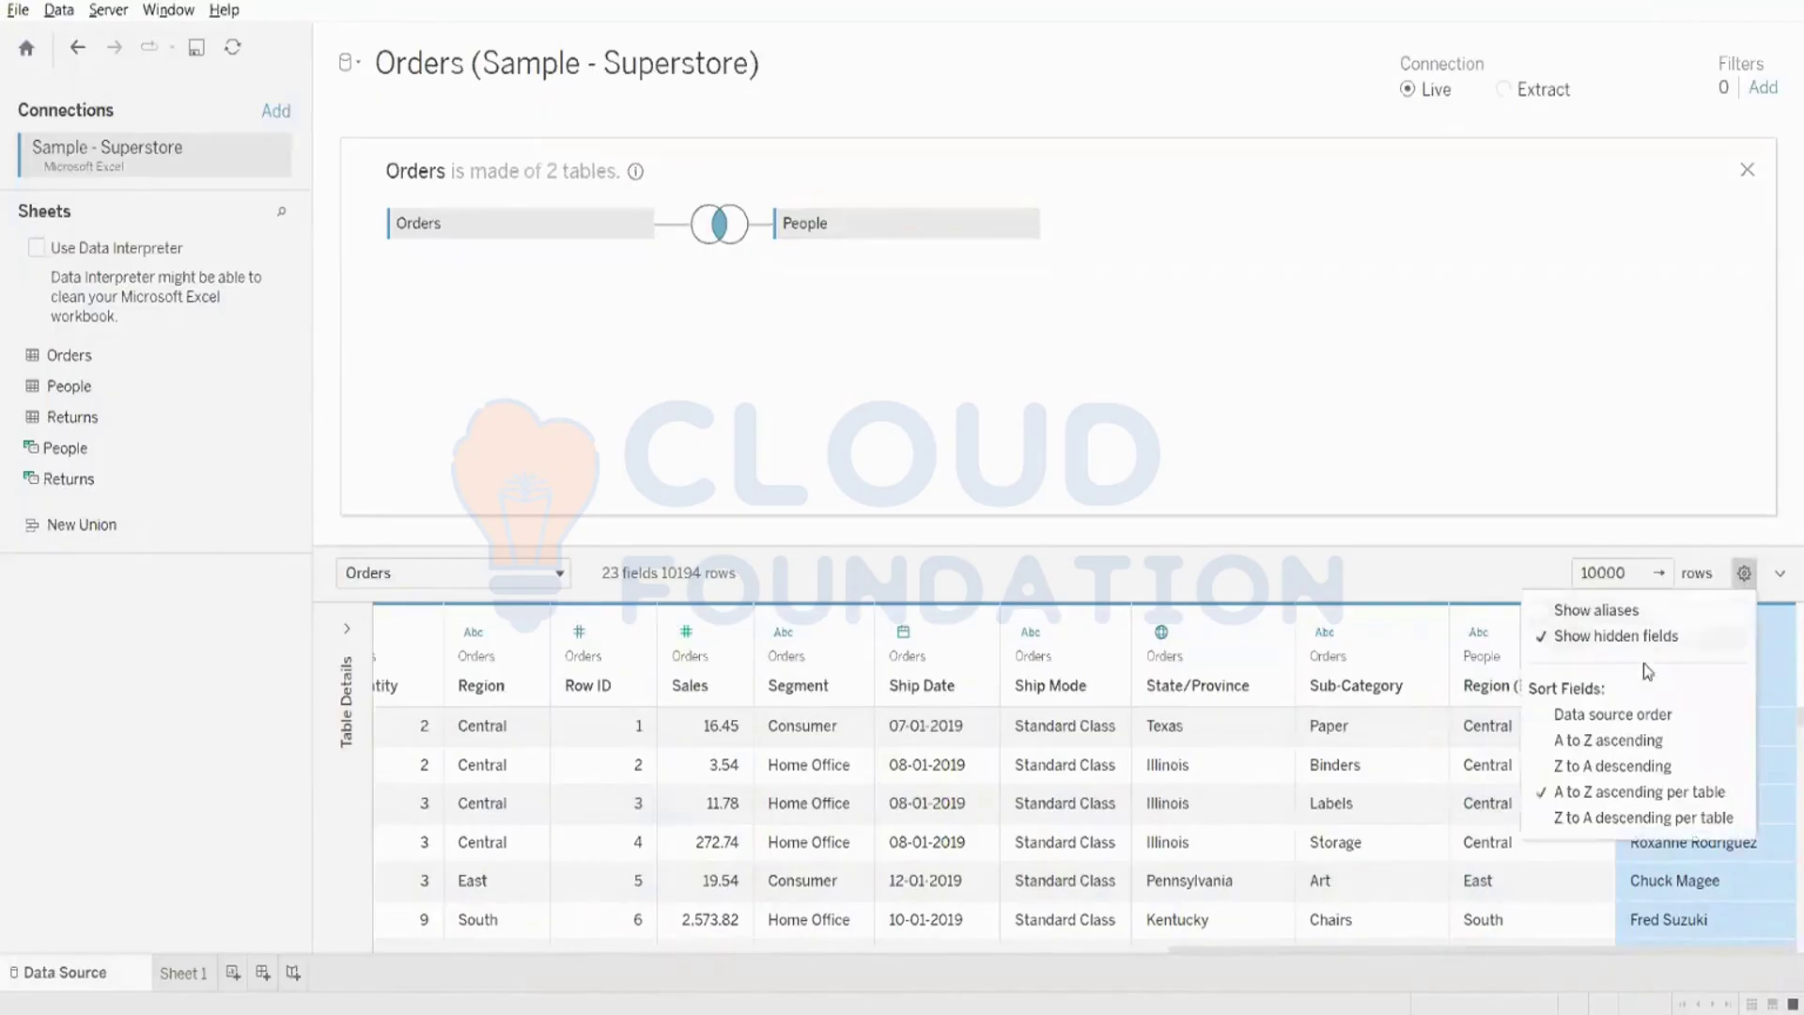
left_click(1587, 817)
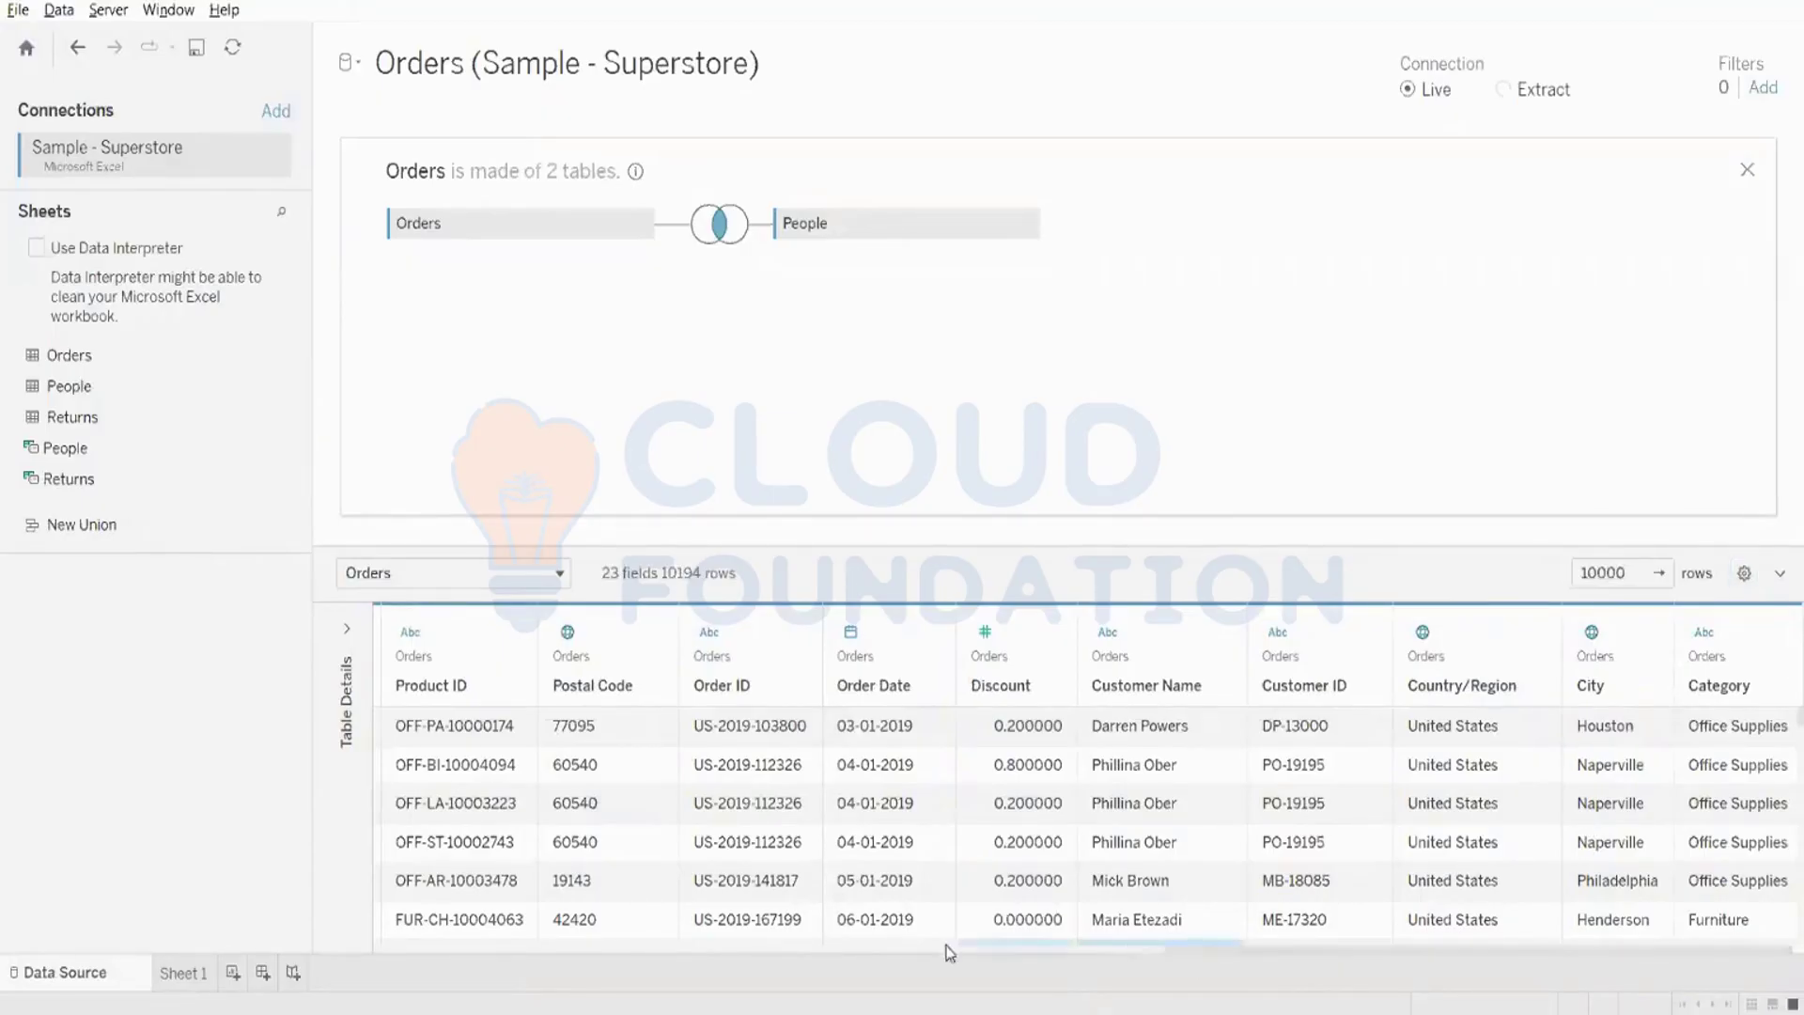
left_click_drag(1206, 949, 1057, 951)
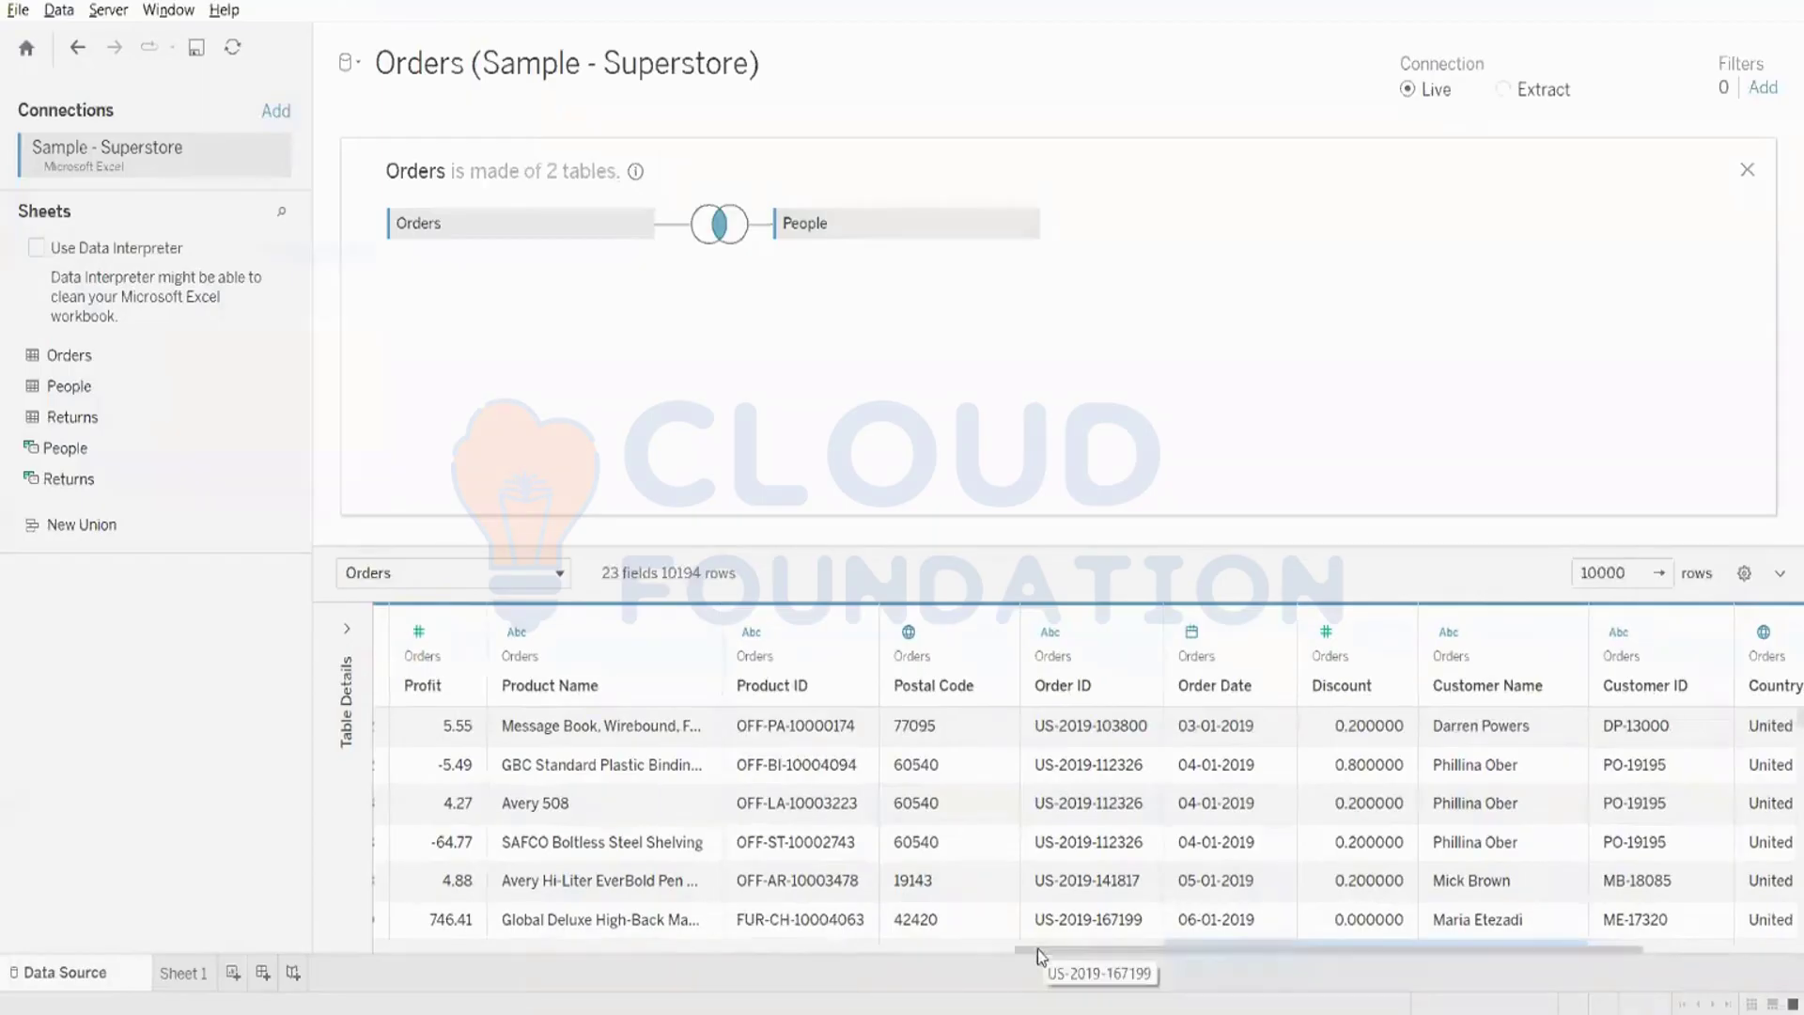
left_click_drag(1037, 949, 201, 949)
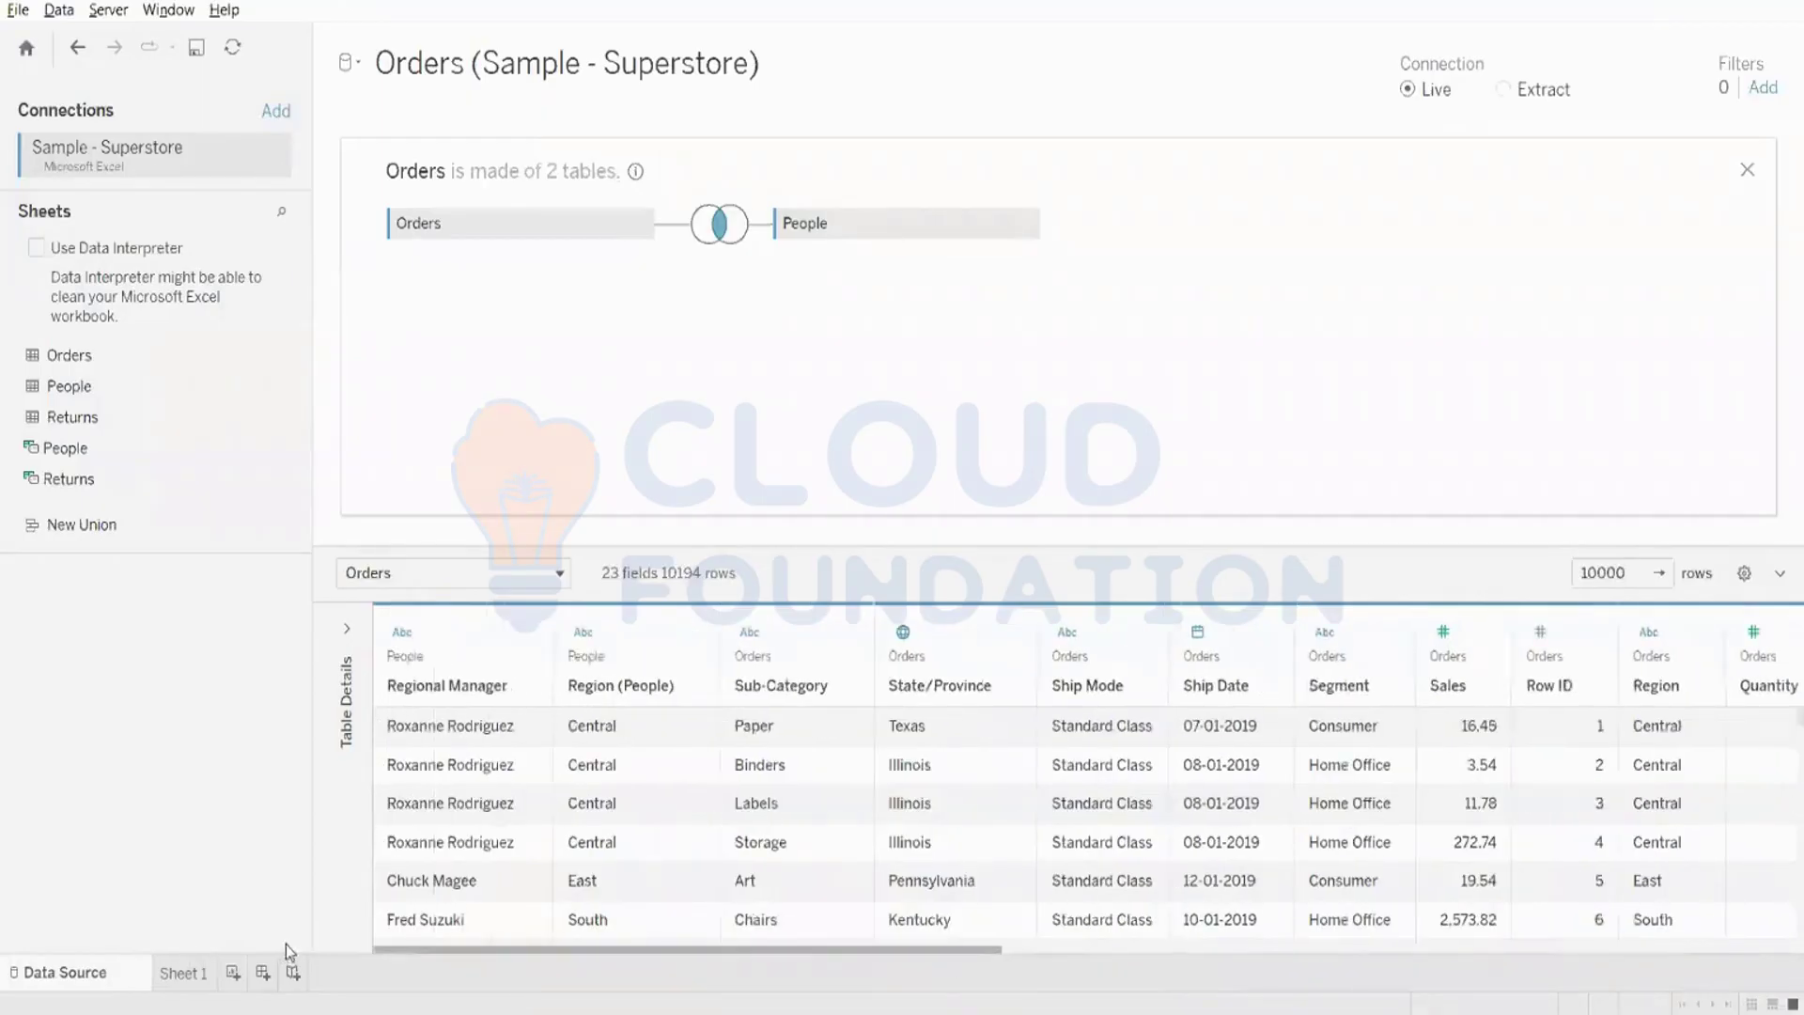
left_click_drag(395, 949, 436, 942)
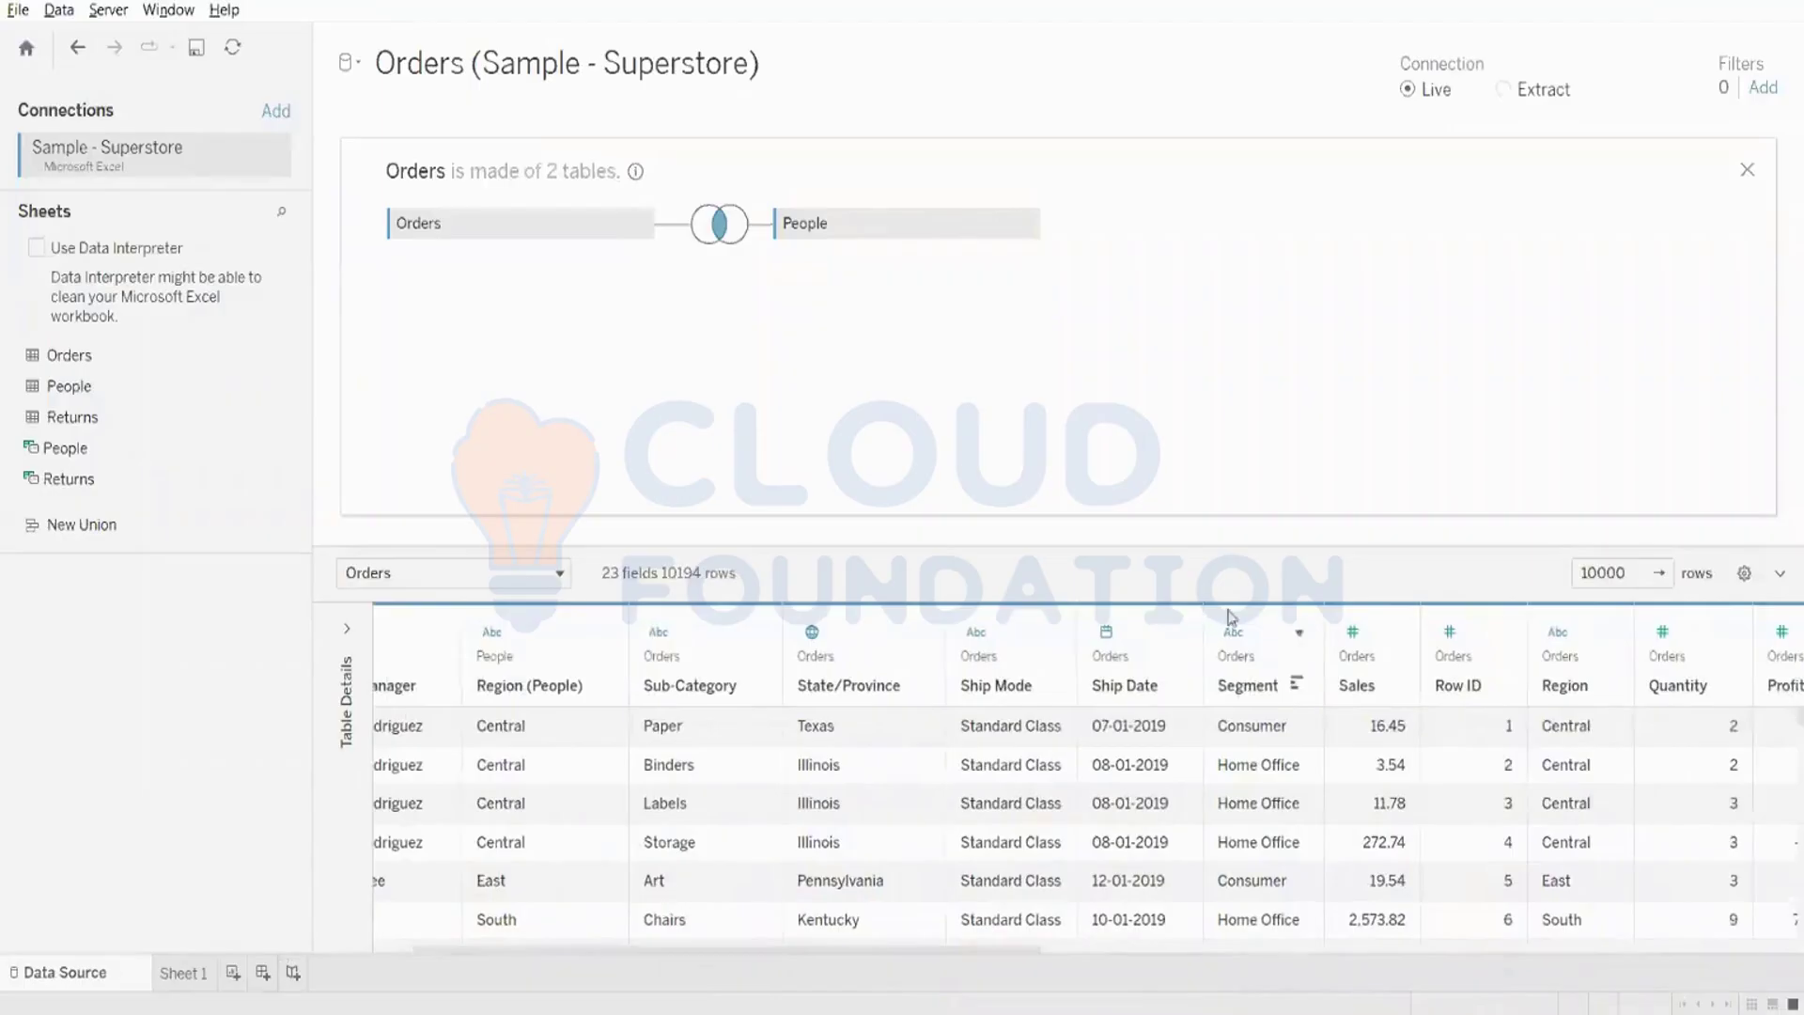
- Sort the data rows by Row ID in descending and ascending order, and clear the row sort
left_click(1502, 688)
left_click(1501, 688)
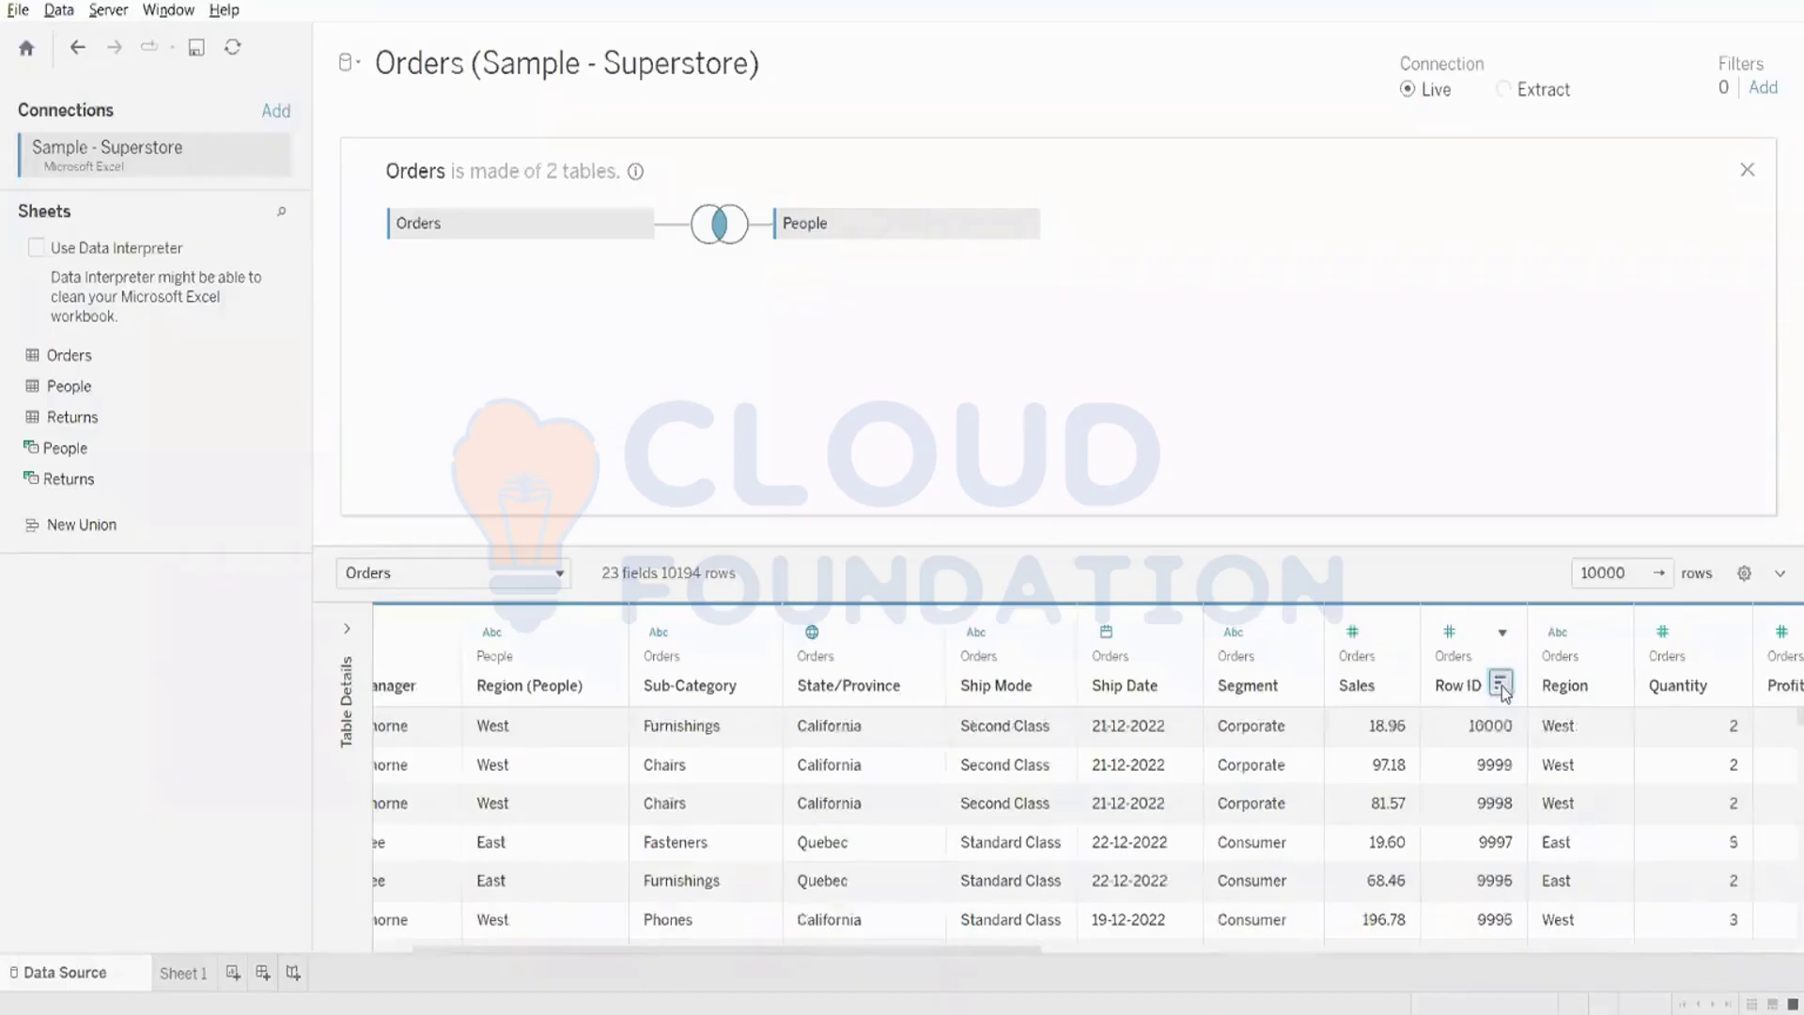
left_click(1502, 688)
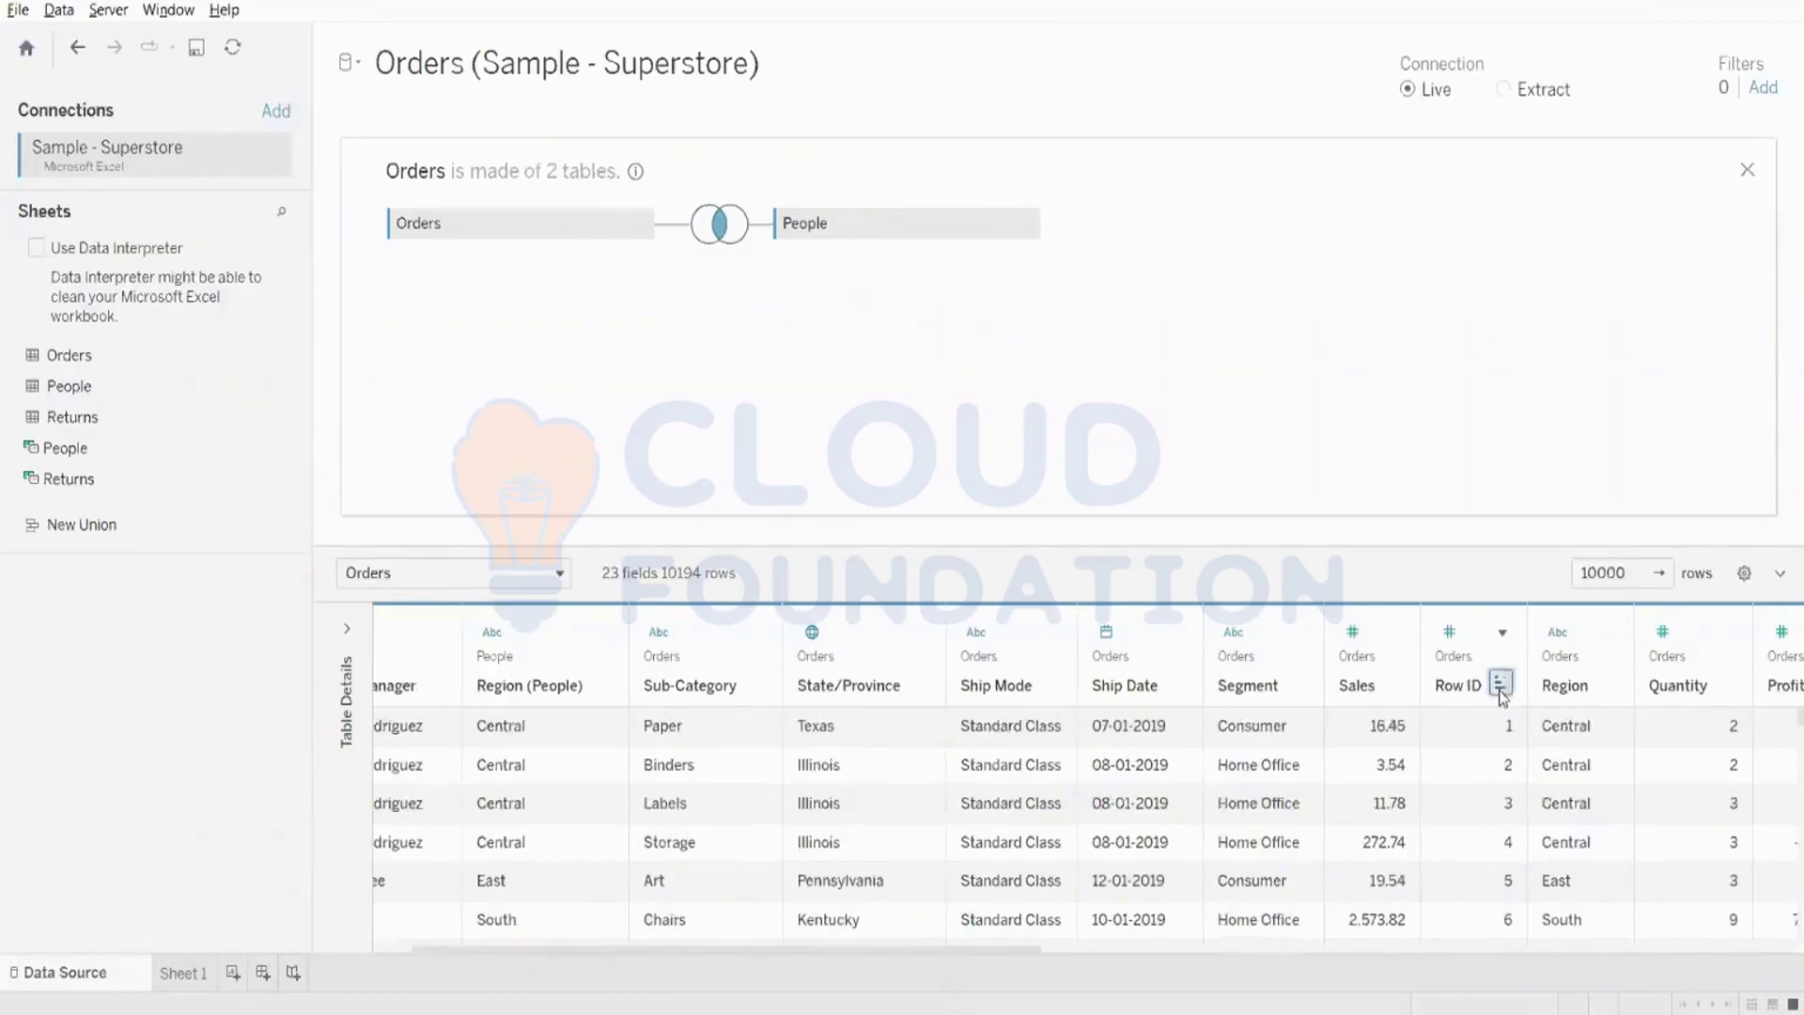
left_click(1501, 686)
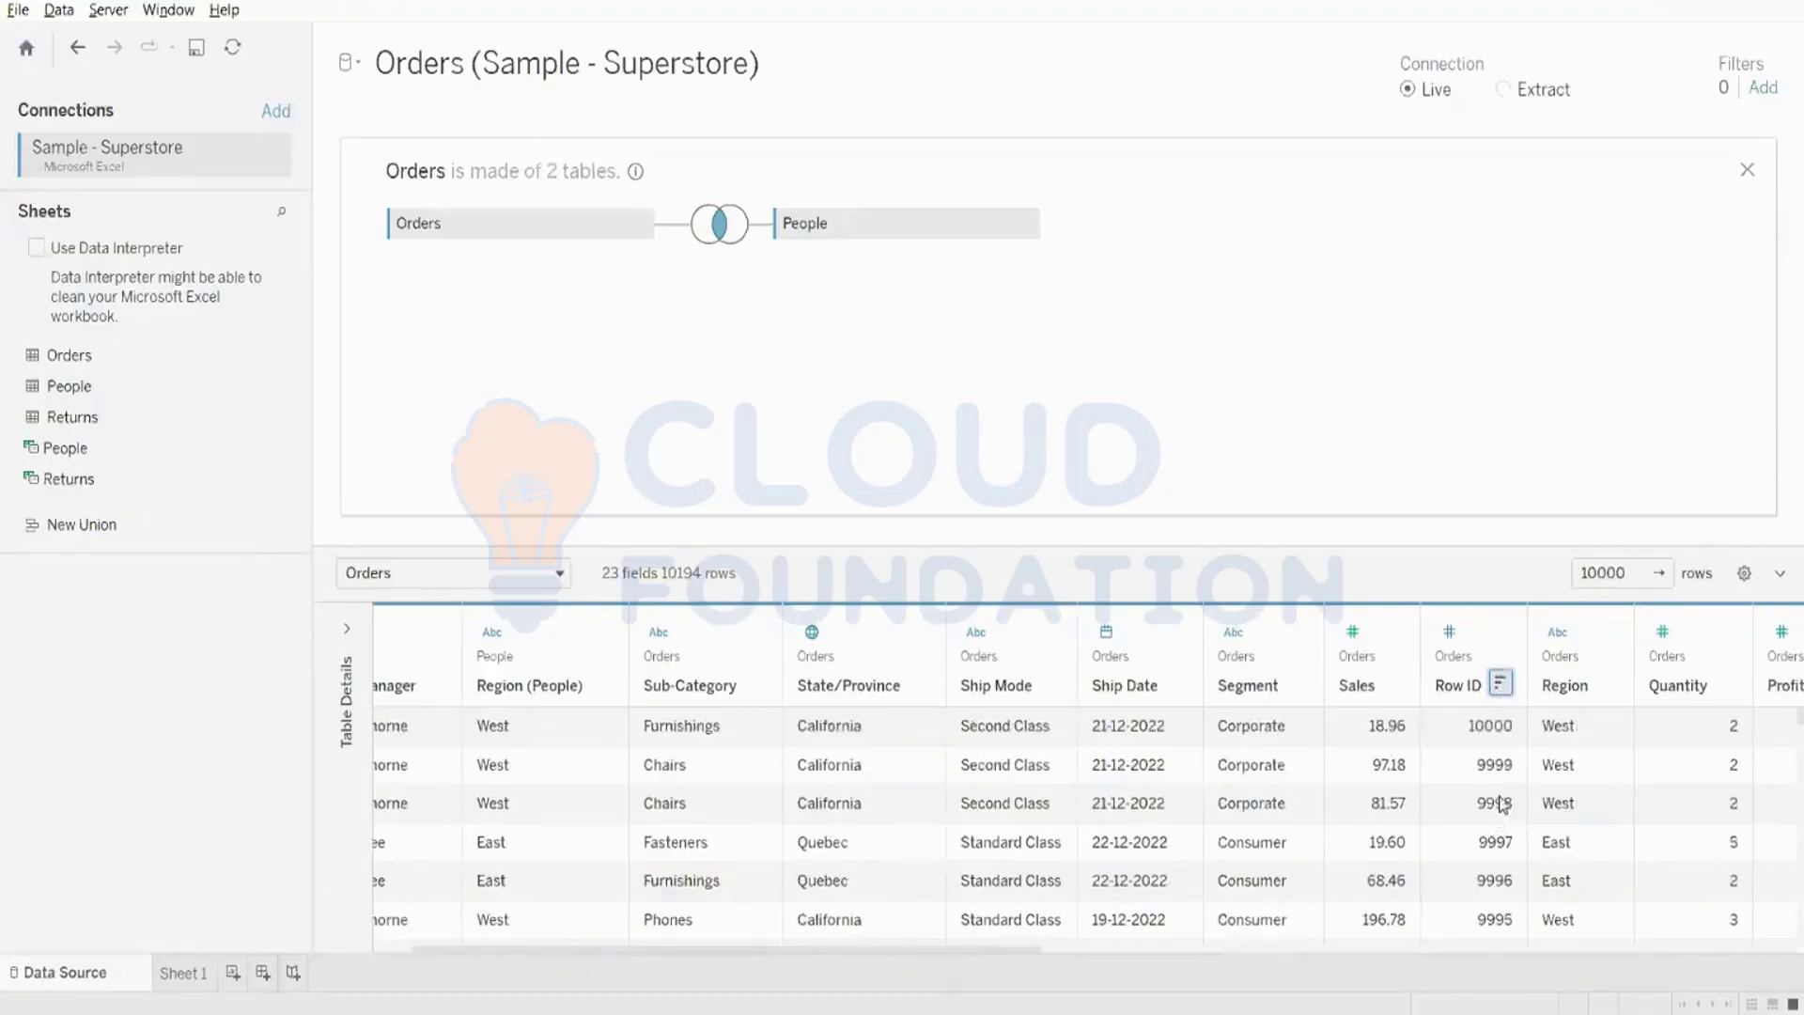
left_click(1500, 686)
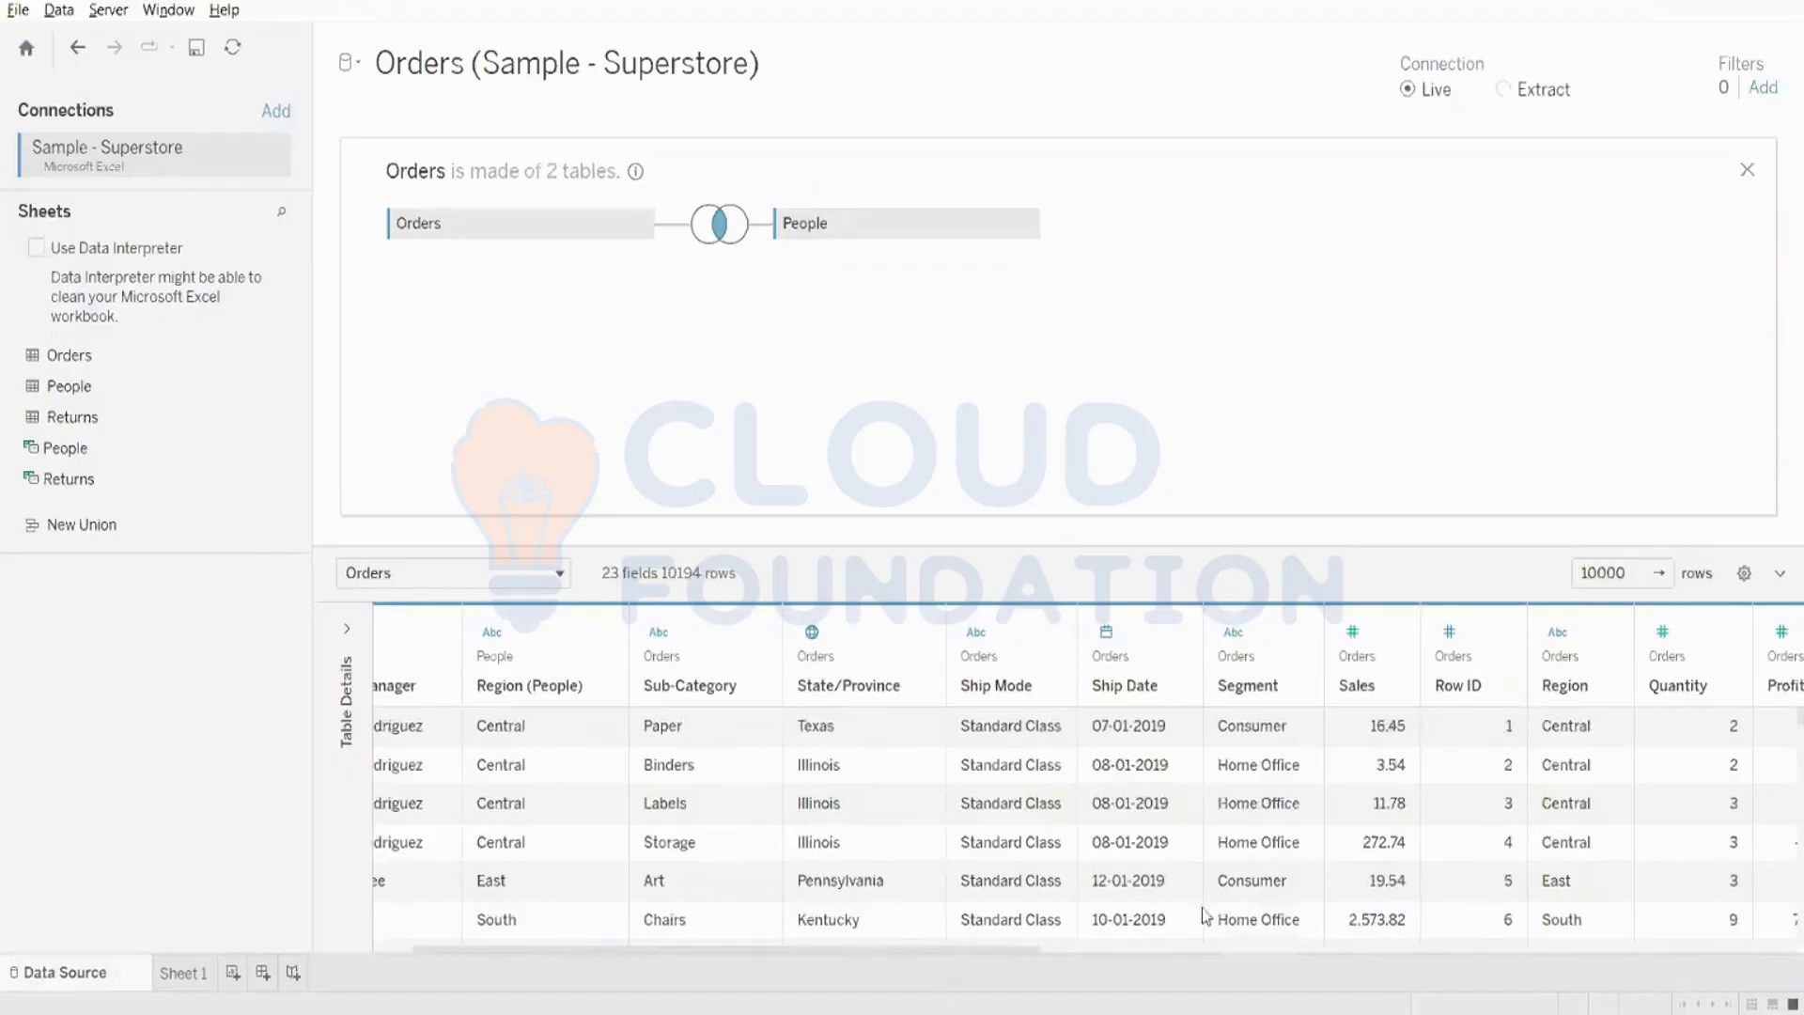
- Review the data grid's field sort orders and its alias and hidden-field display options
left_click_drag(1024, 952, 796, 948)
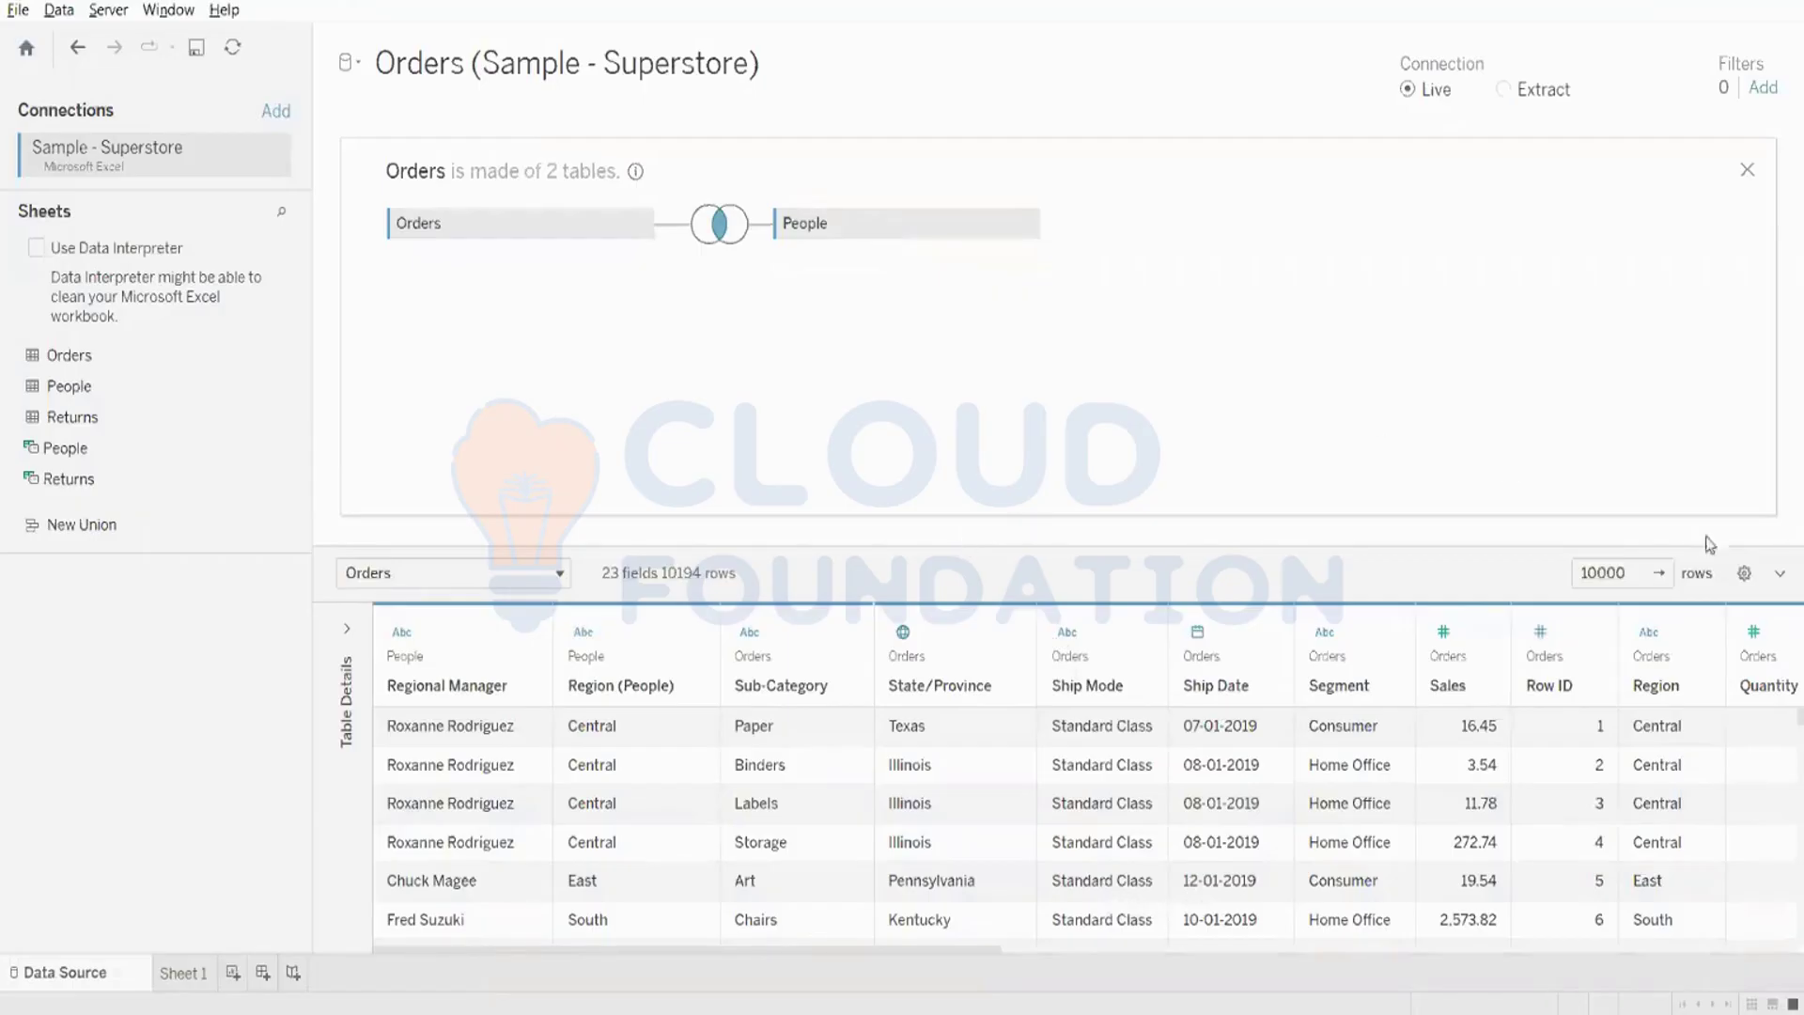
left_click(1744, 573)
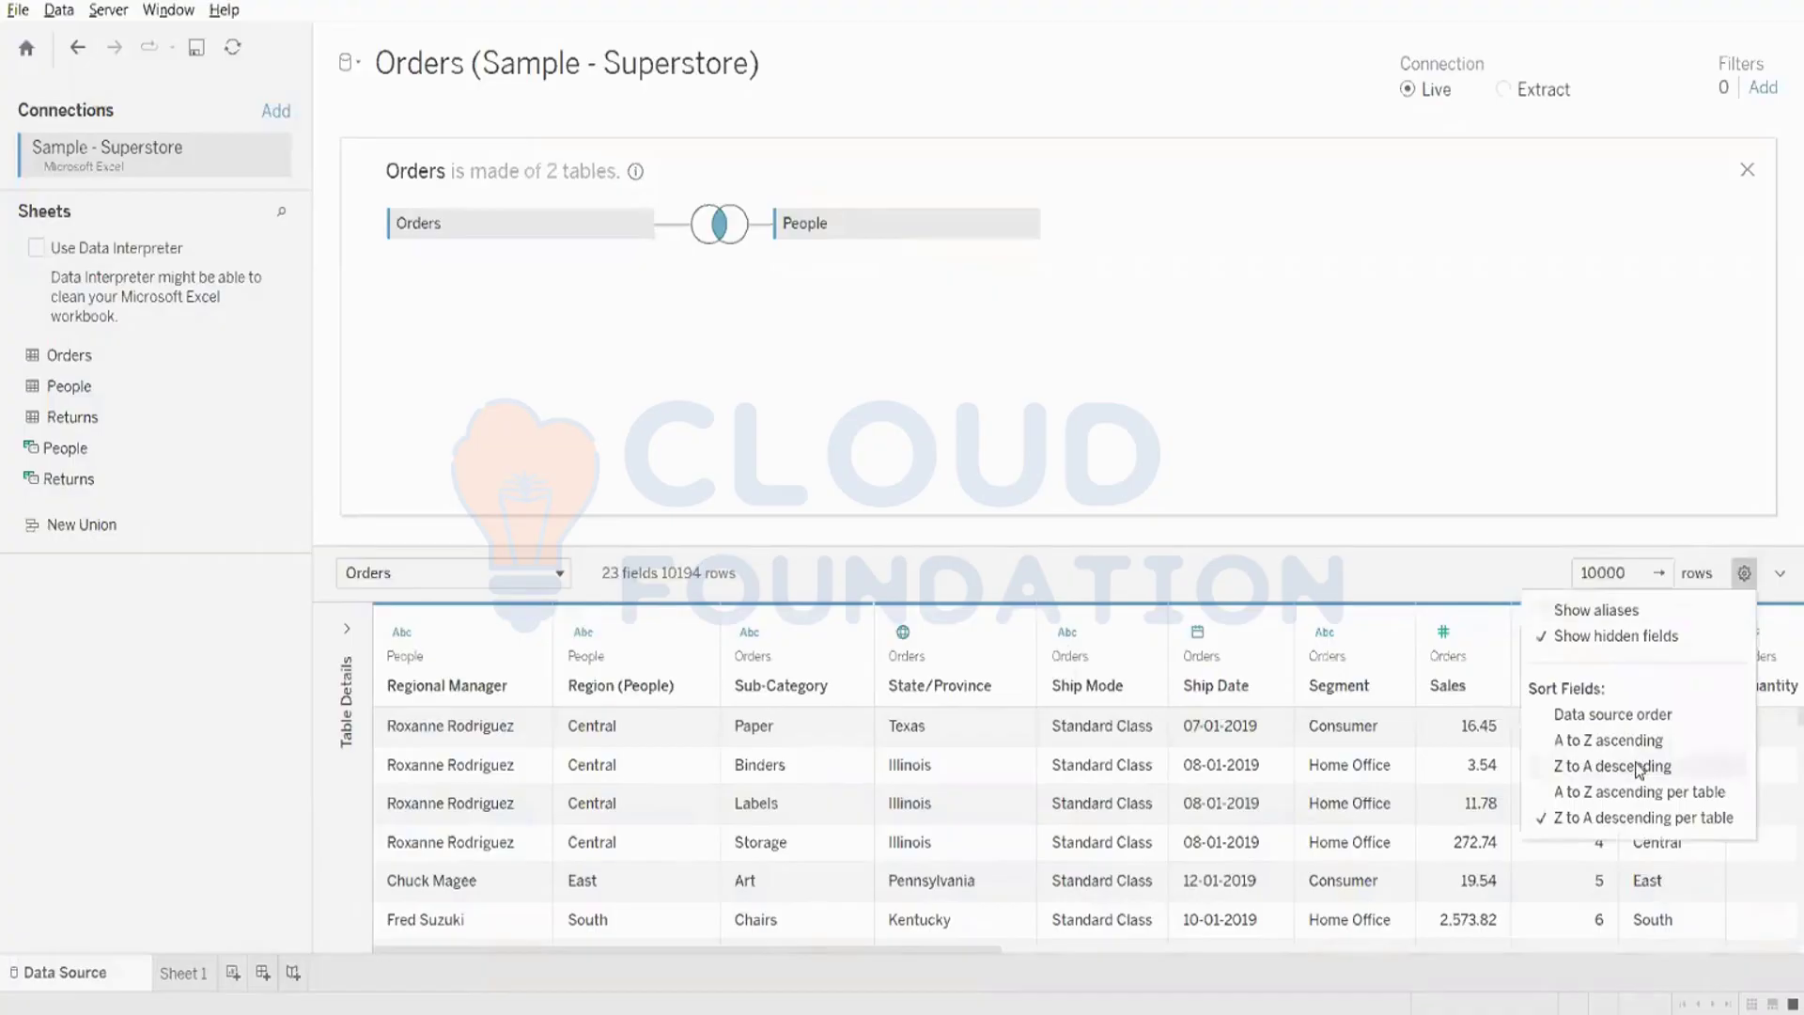
left_click(1071, 209)
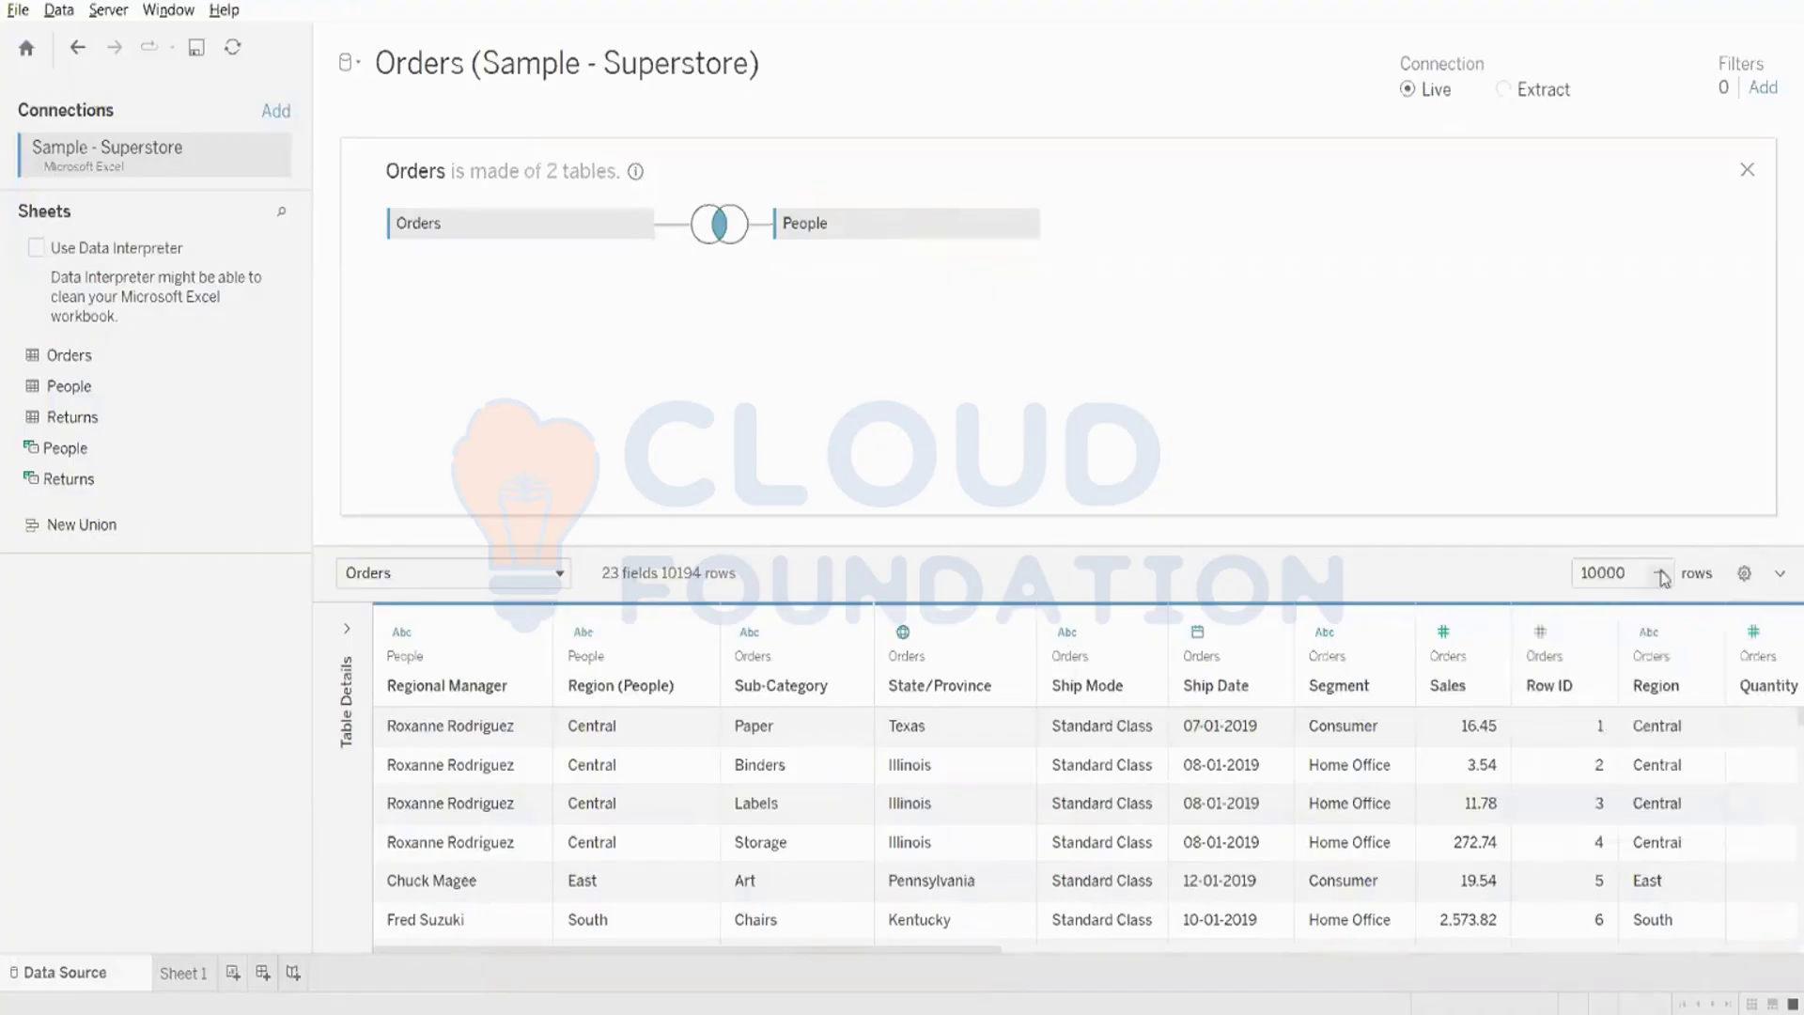
left_click(1746, 573)
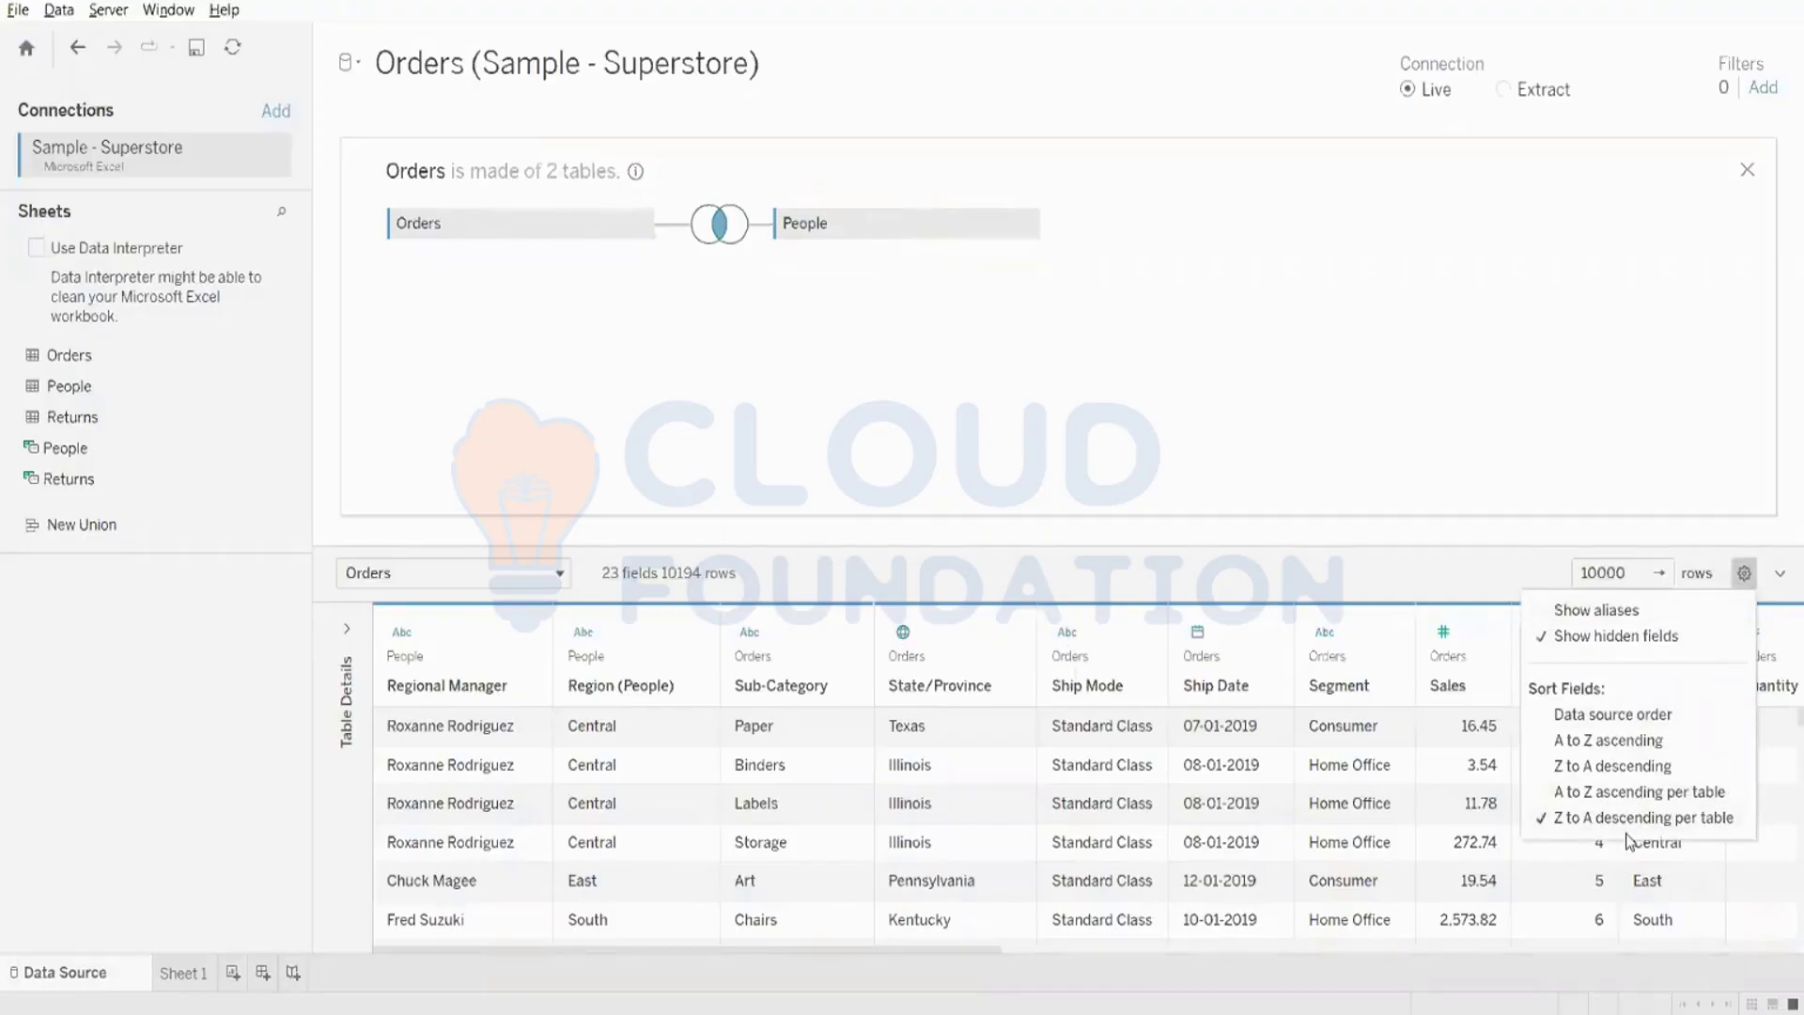
left_click(1181, 389)
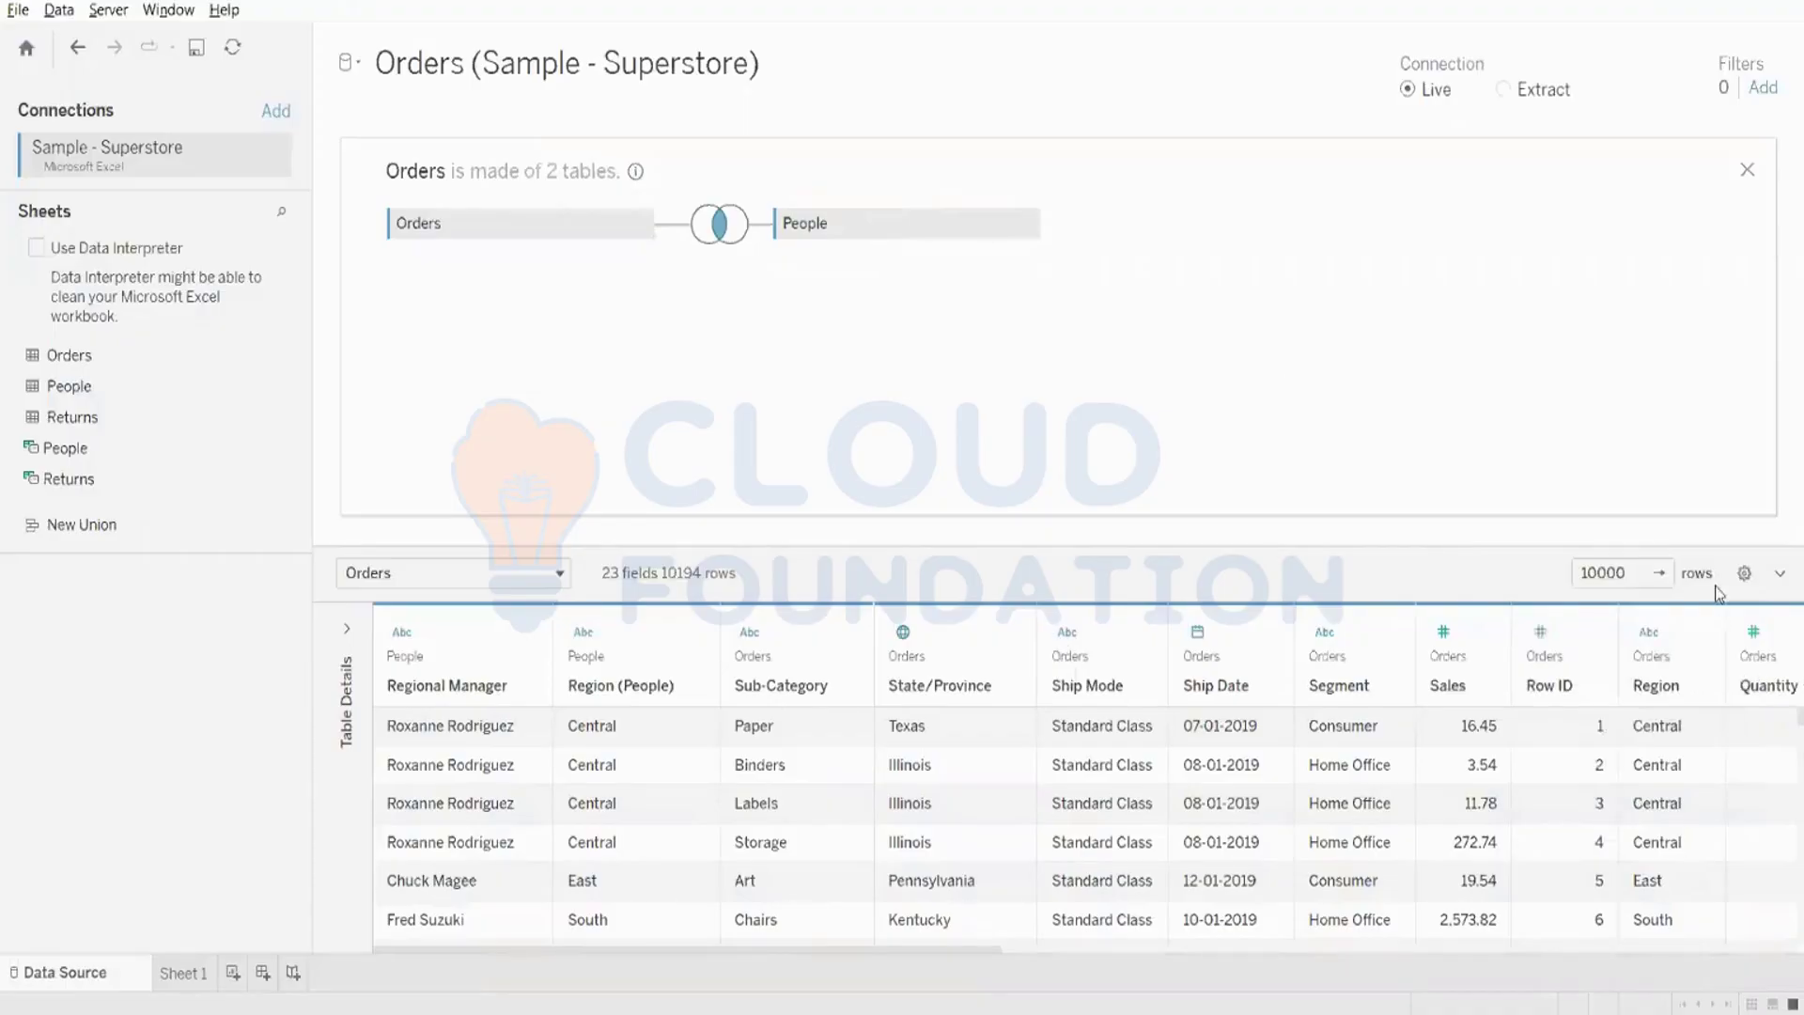
left_click(1745, 574)
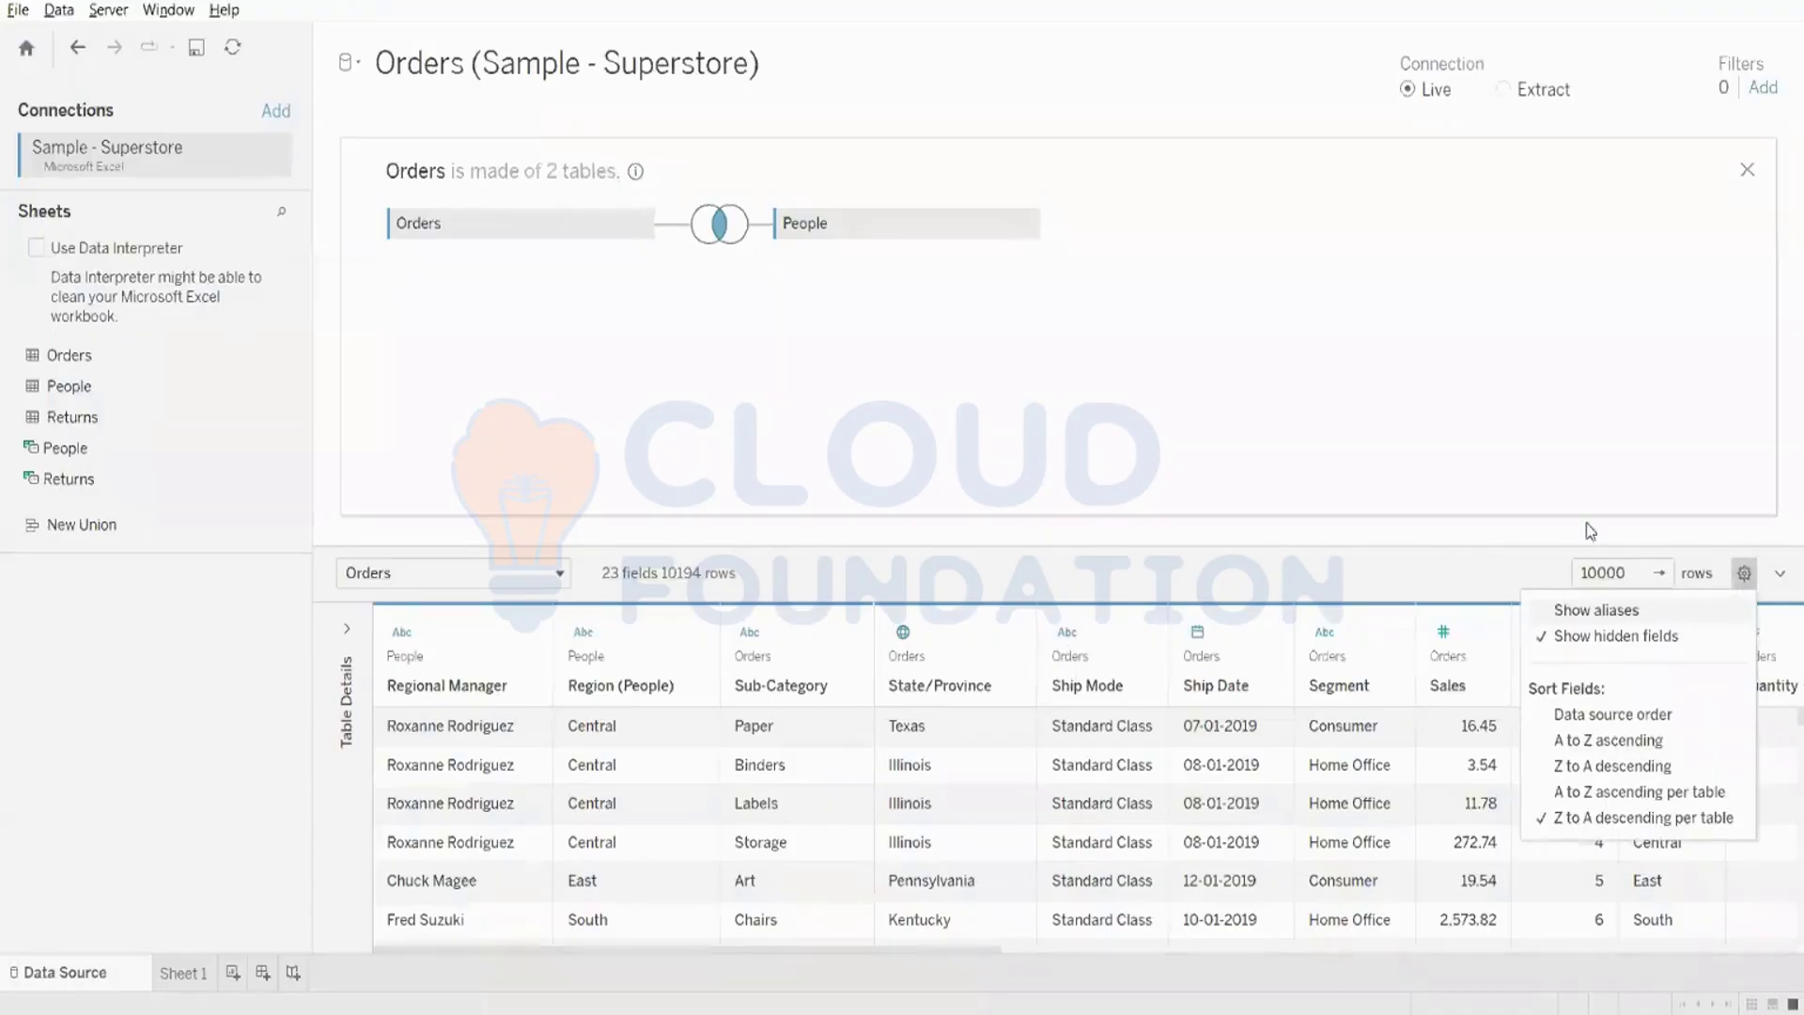
left_click(1205, 414)
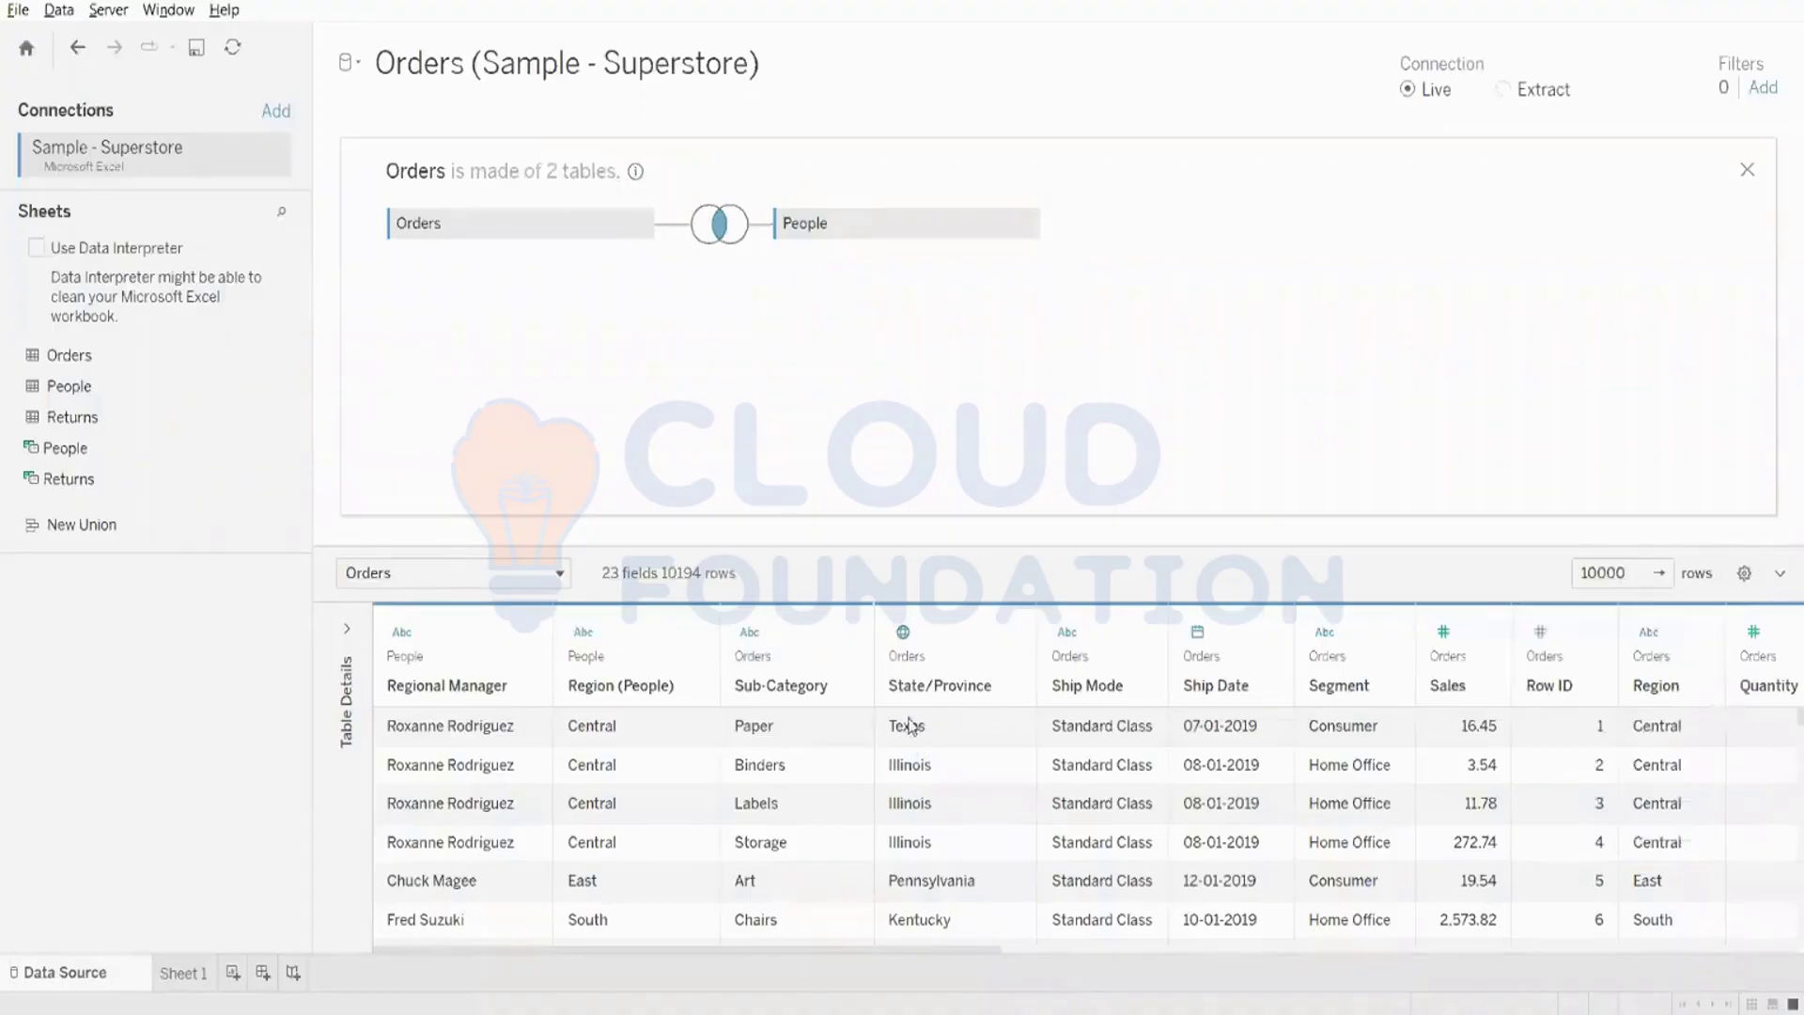